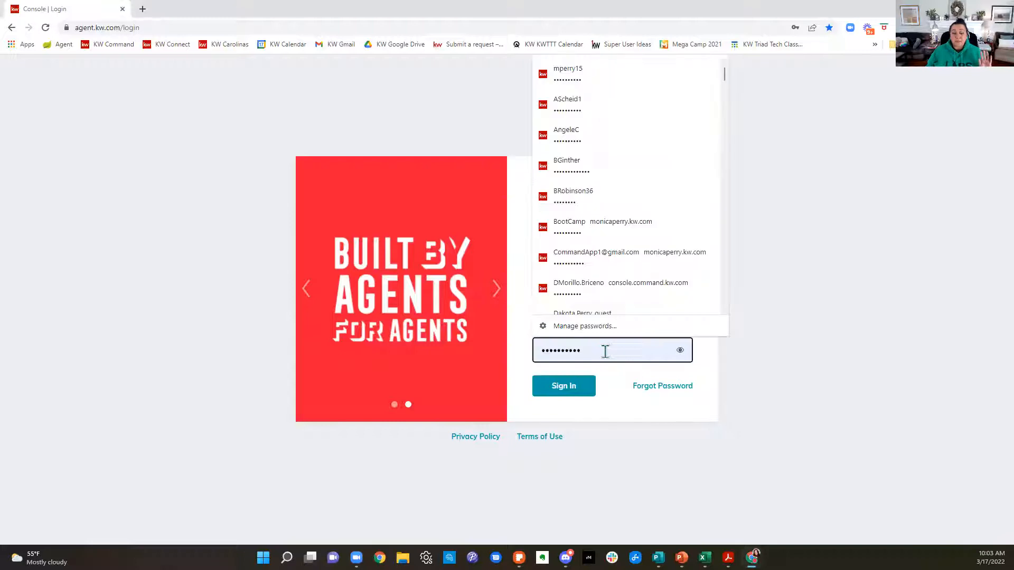
Step: Sign in to the agent account with the saved credentials and open the Designs area
left_click(580, 391)
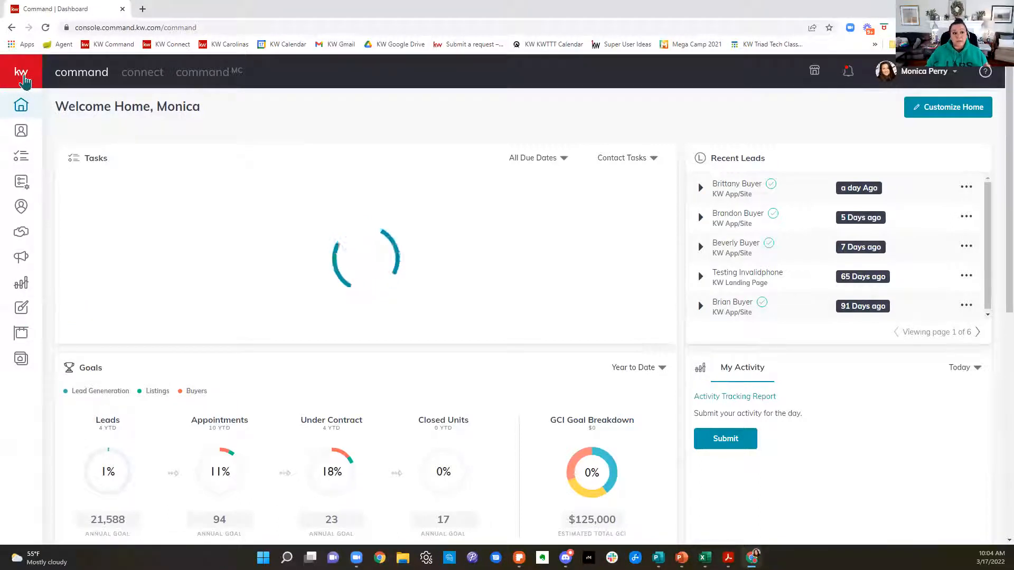
left_click(22, 78)
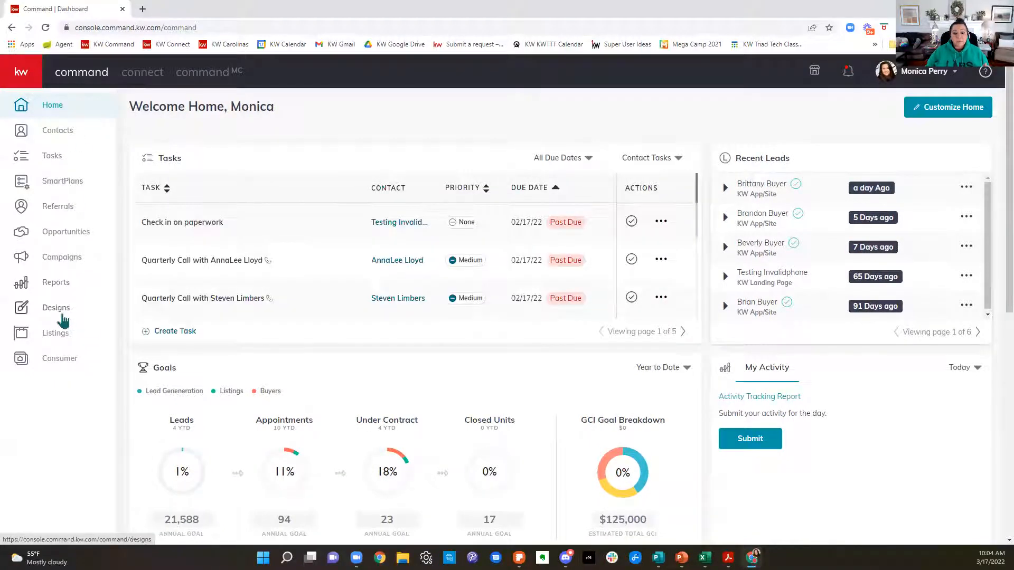
left_click(62, 316)
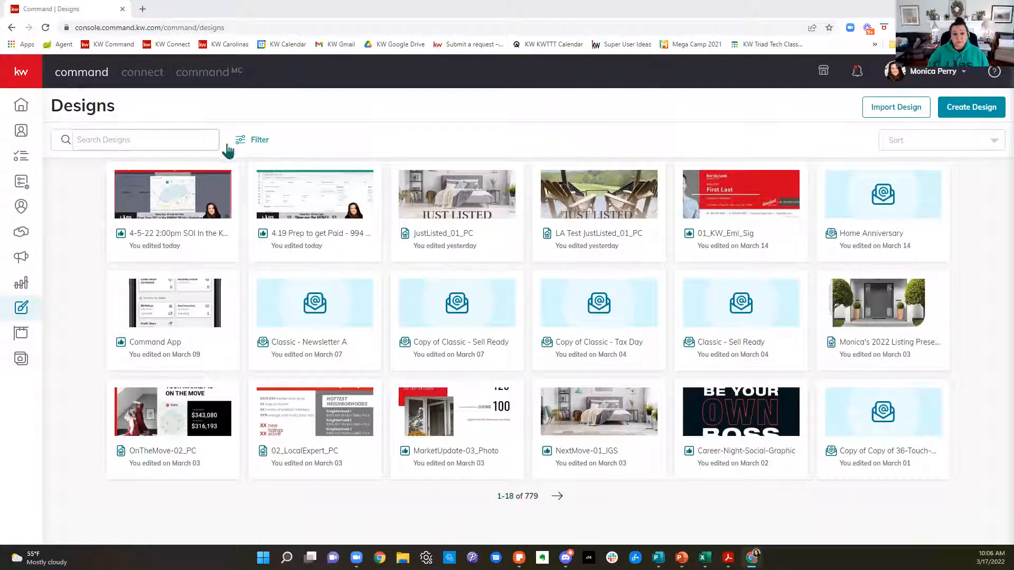
Step: Filter the designs by the Social type and browse forward to designs 55-72
left_click(246, 146)
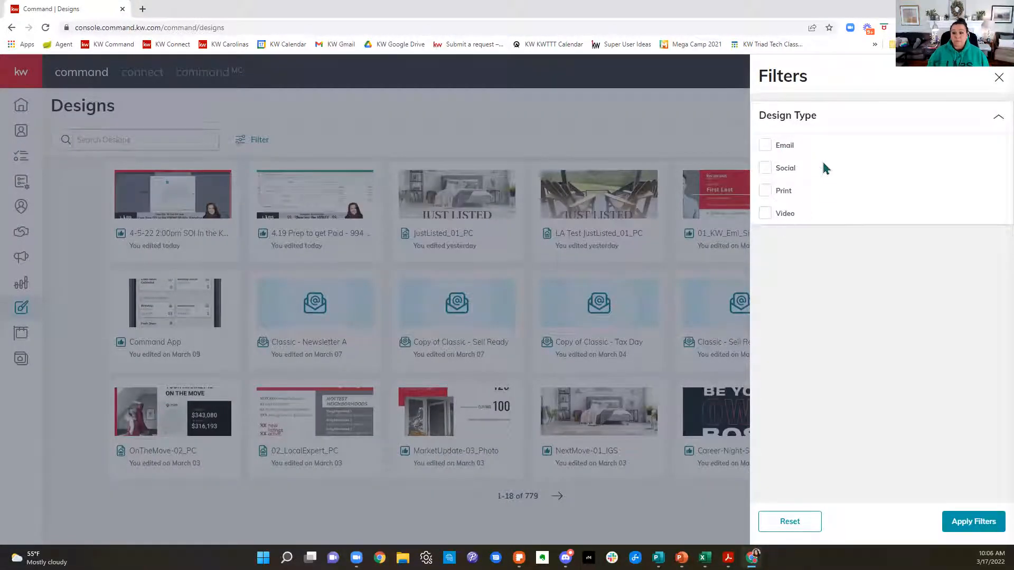
left_click(970, 526)
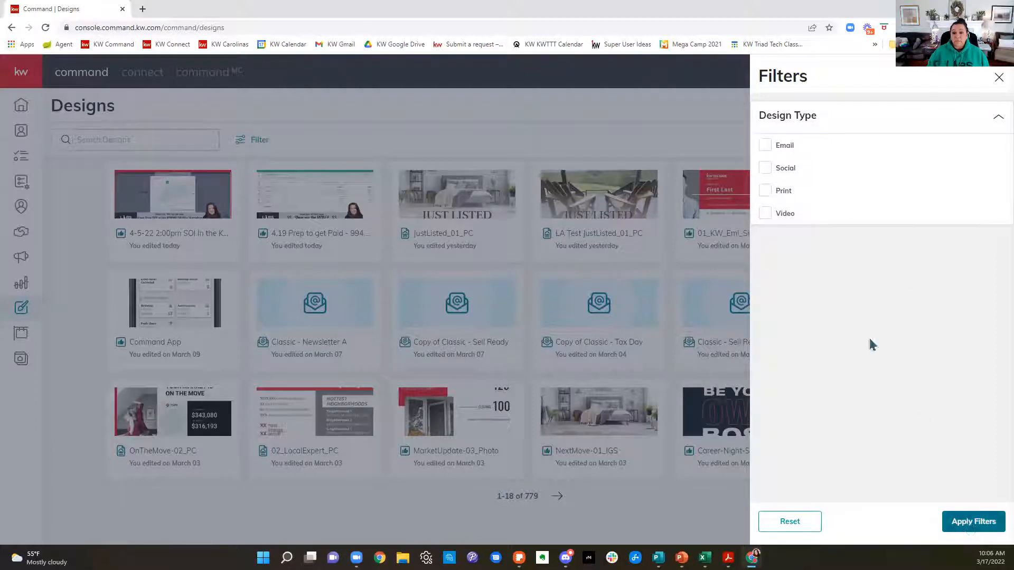
left_click(771, 172)
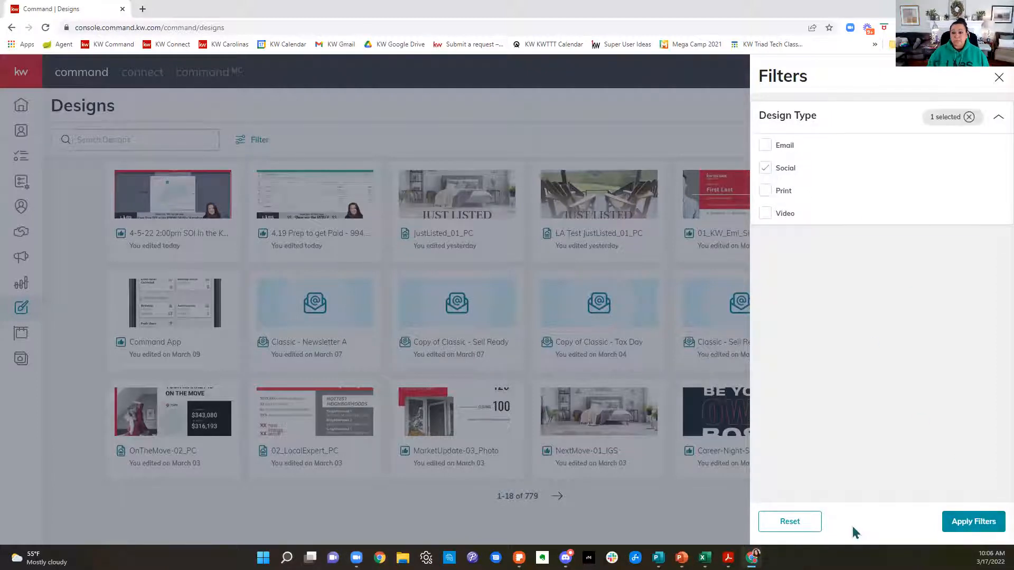
left_click(990, 525)
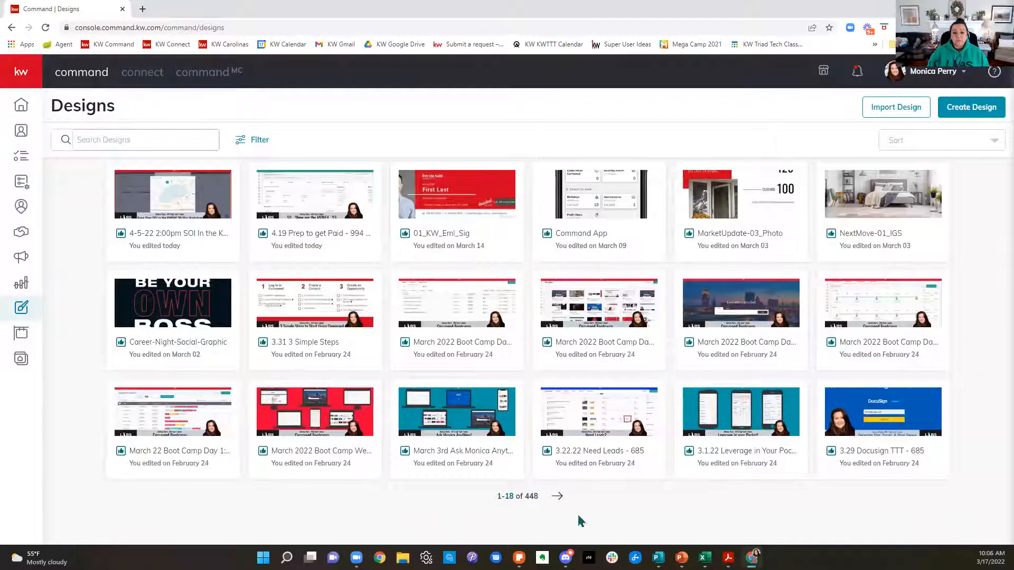
left_click(560, 500)
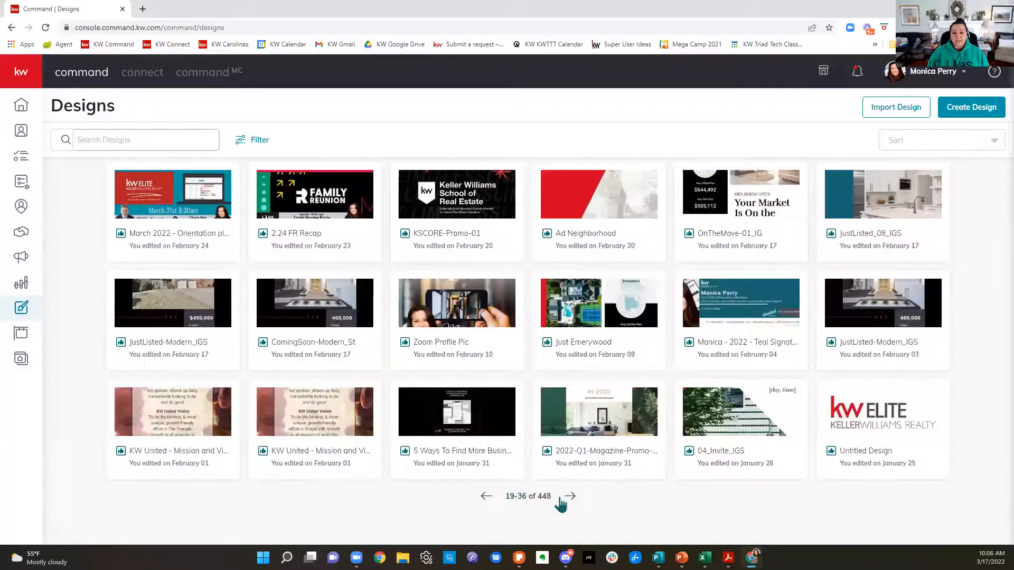
left_click(560, 501)
left_click(560, 500)
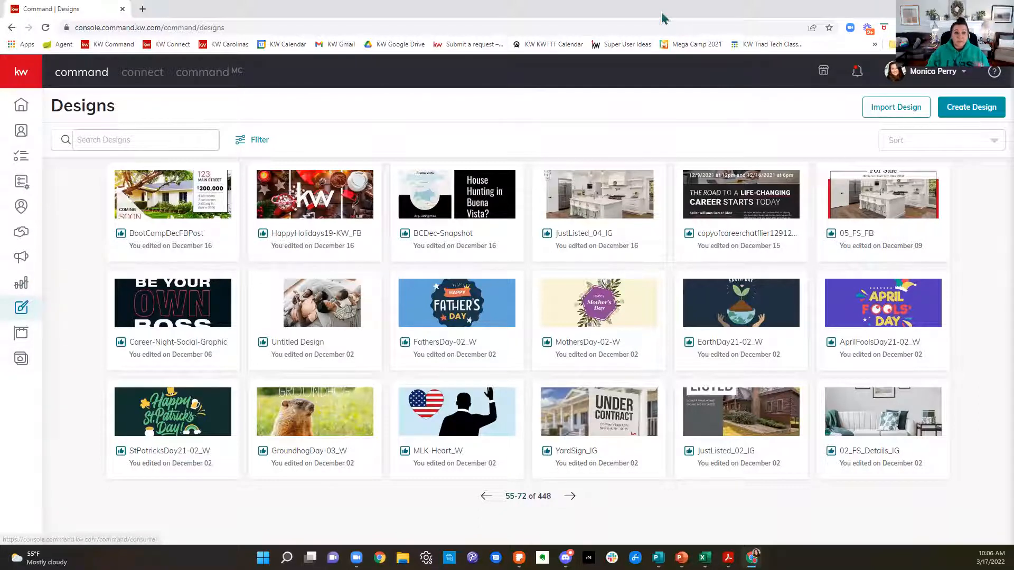
Step: Open KW Command in a second browser tab and sign in with the saved account credentials
left_click(143, 9)
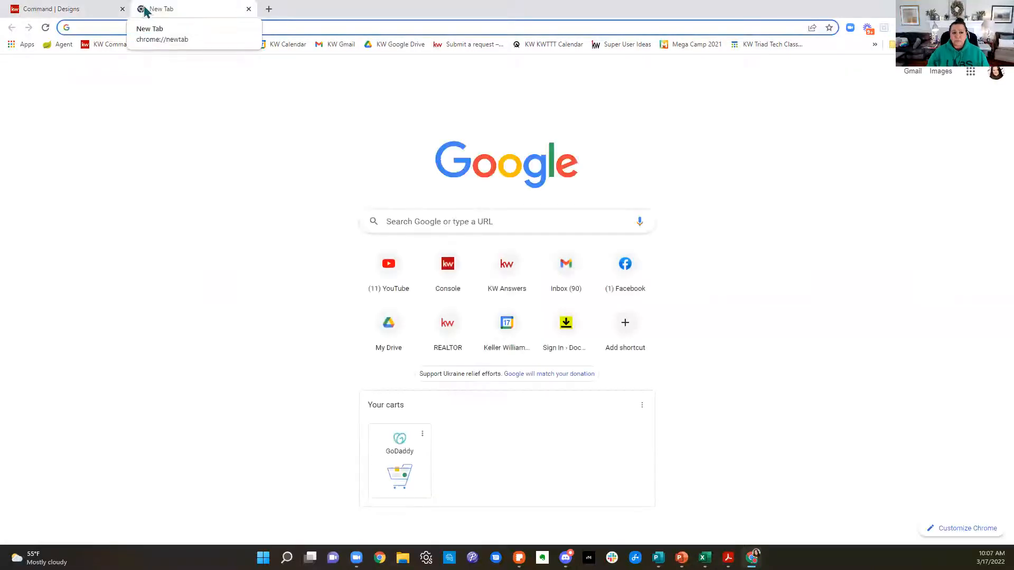
left_click(105, 46)
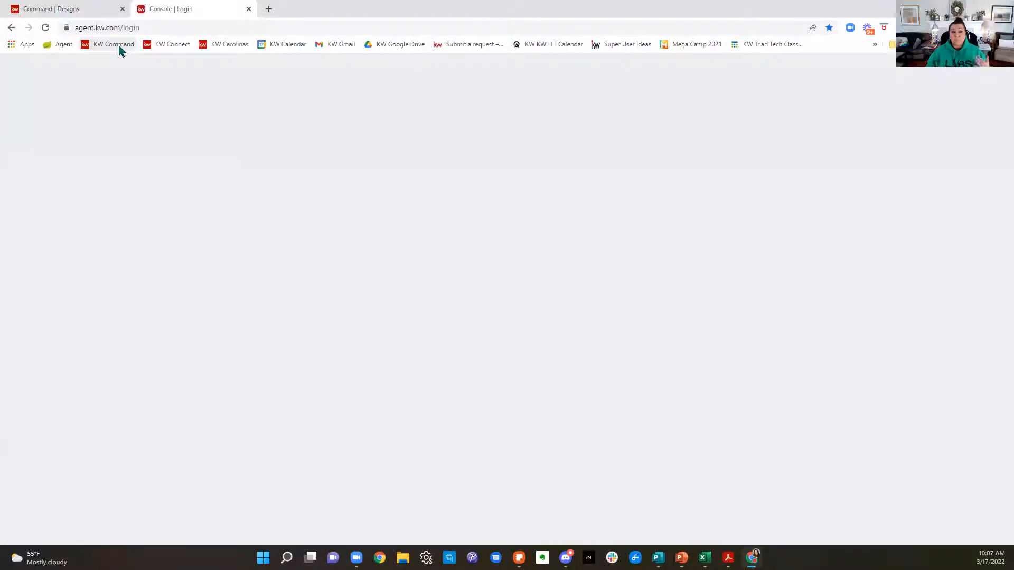
left_click(650, 301)
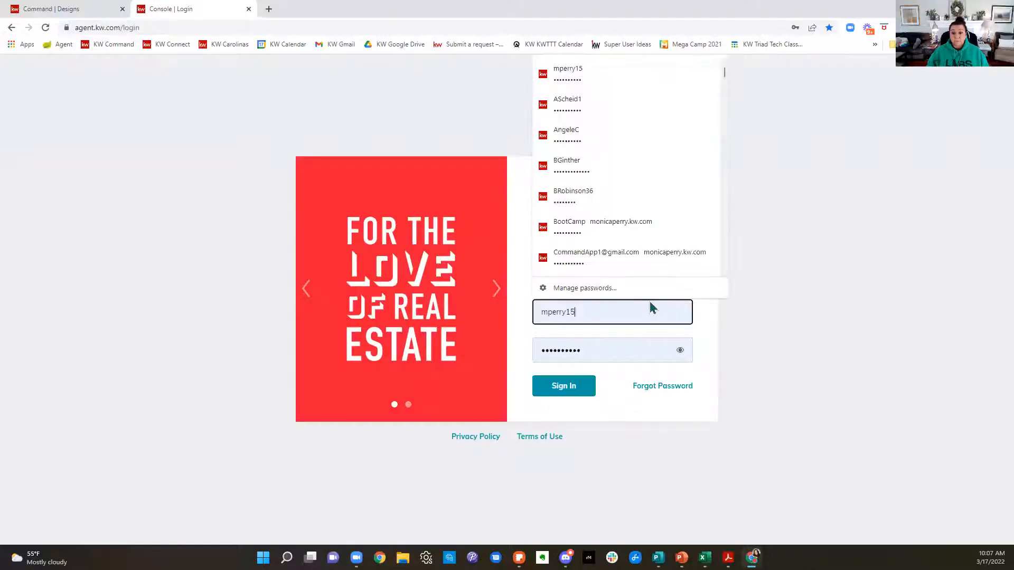
left_click(560, 387)
left_click(561, 391)
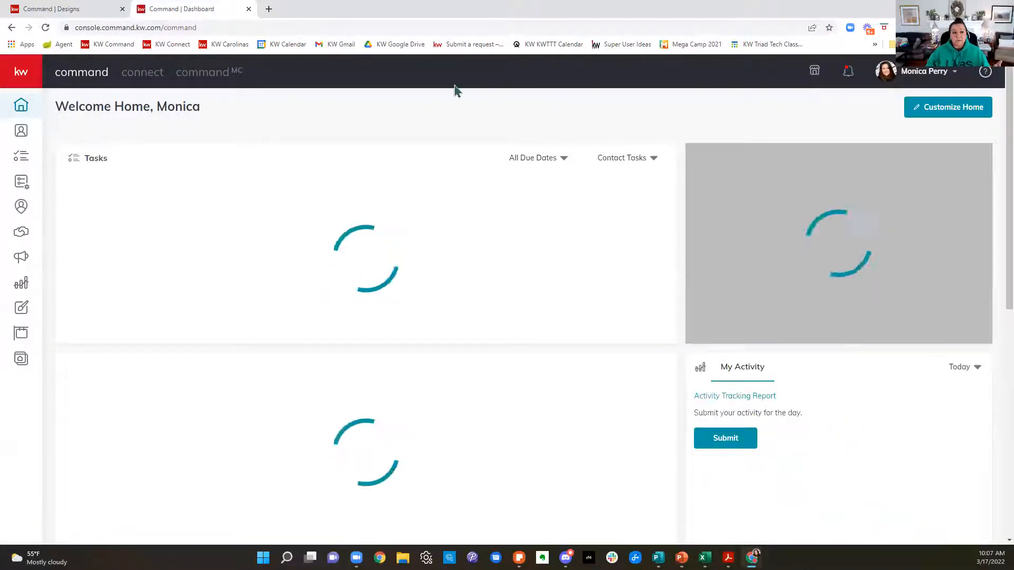
Step: Return to the Designs page and start a new Social design without importing a listing
left_click(60, 11)
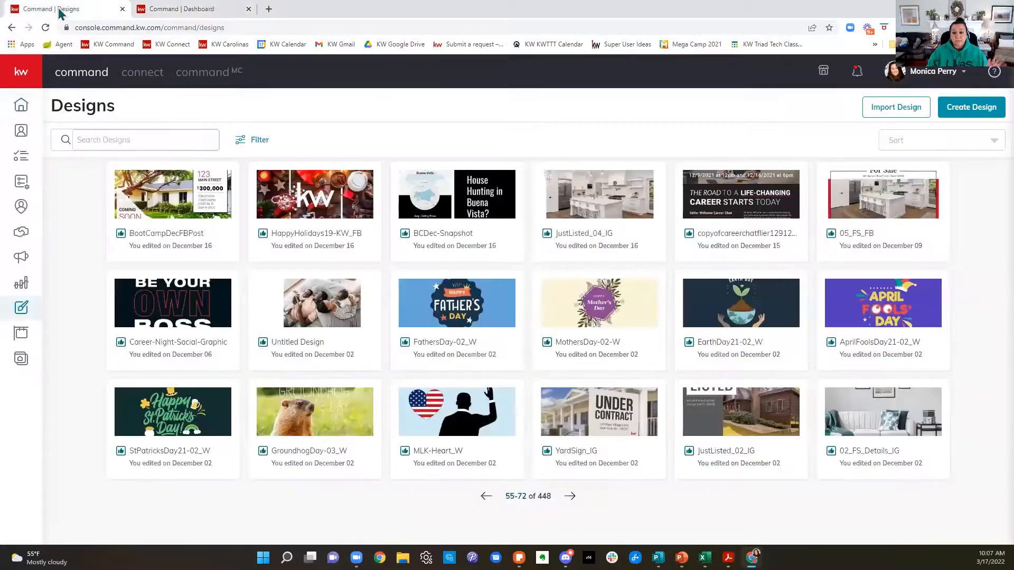
left_click(963, 111)
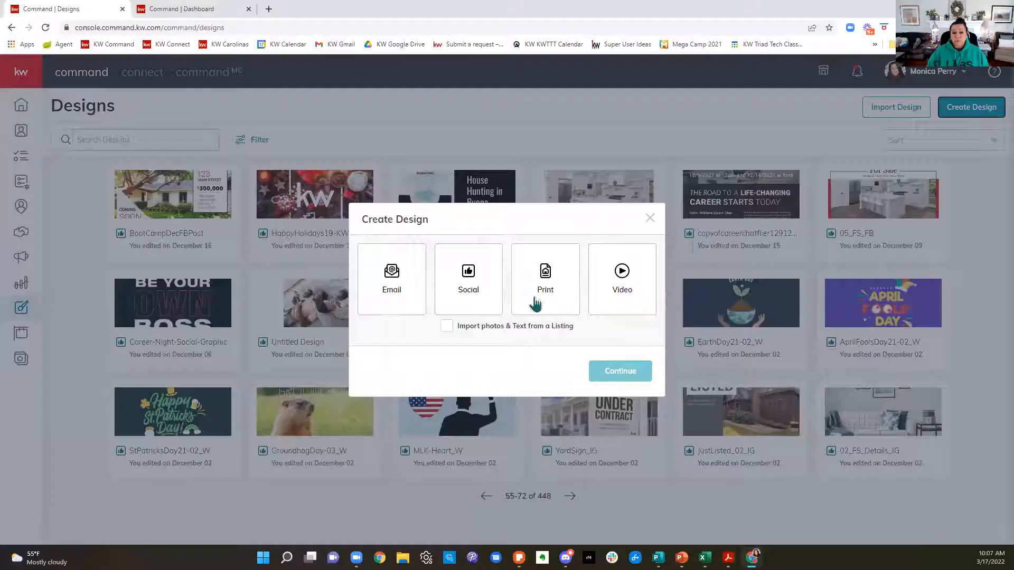
left_click(466, 286)
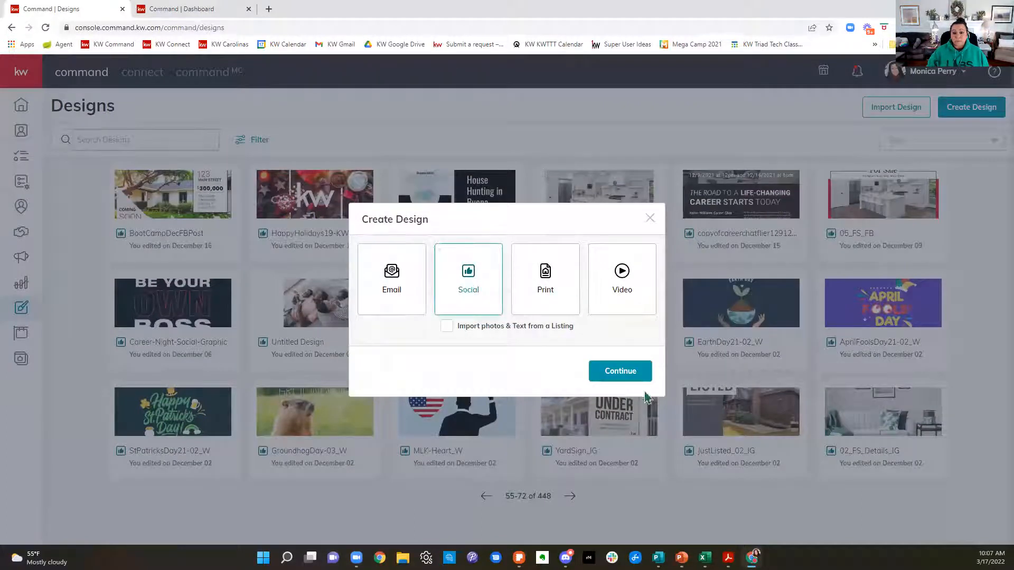
left_click(631, 383)
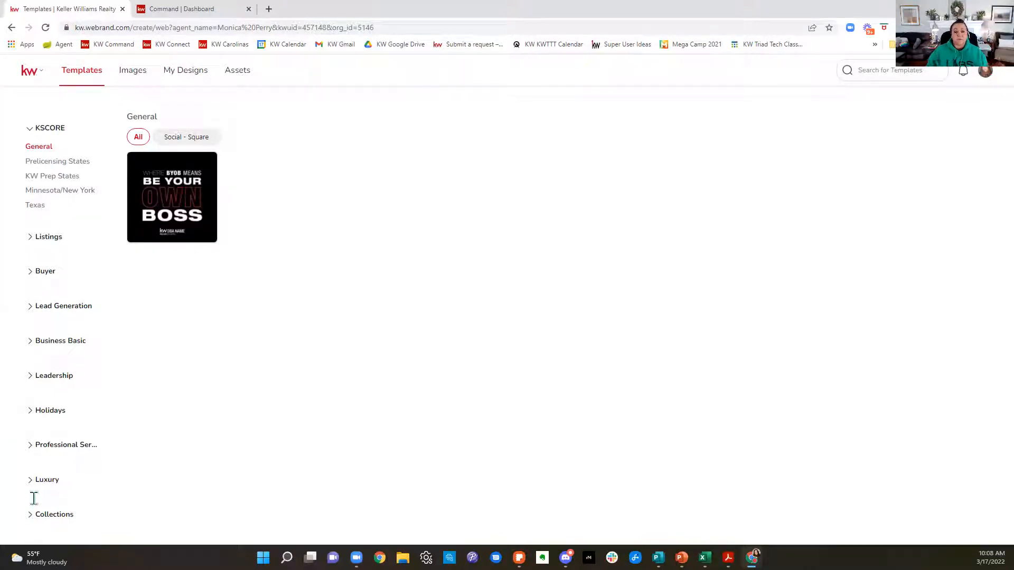
Step: Glance at the Command dashboard, return to the template library and open the brand Assets
left_click(191, 10)
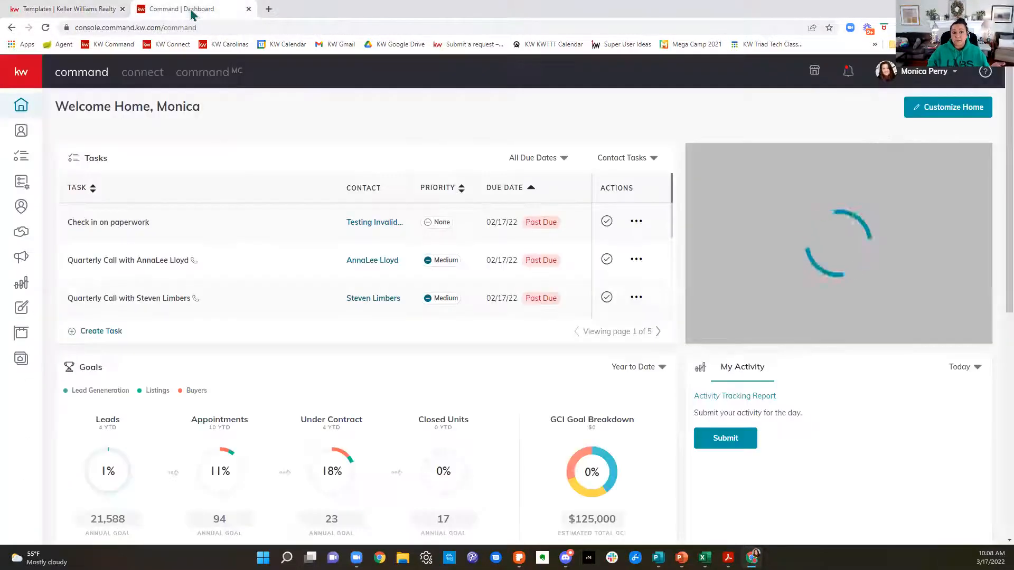
left_click(36, 9)
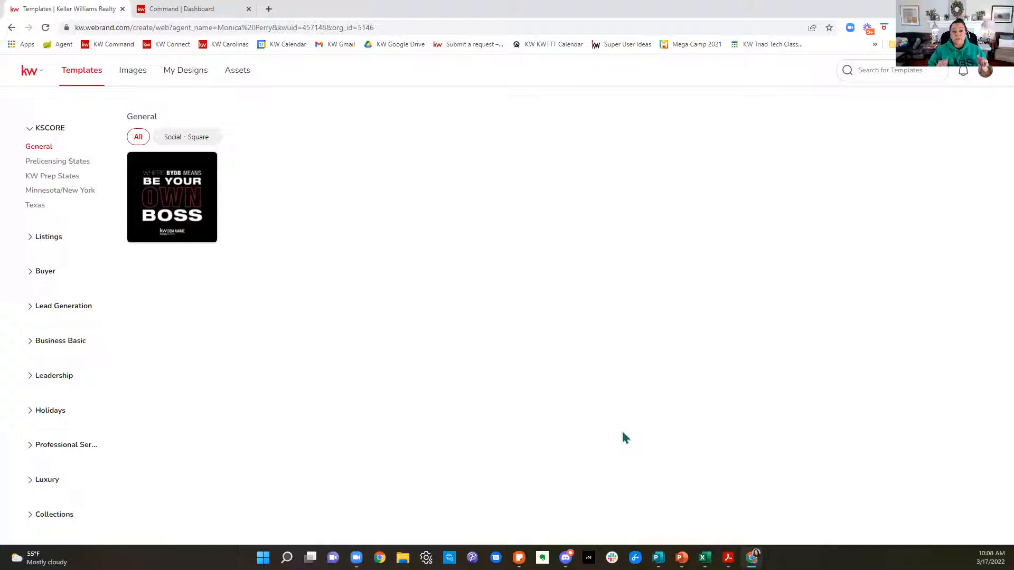
left_click(244, 76)
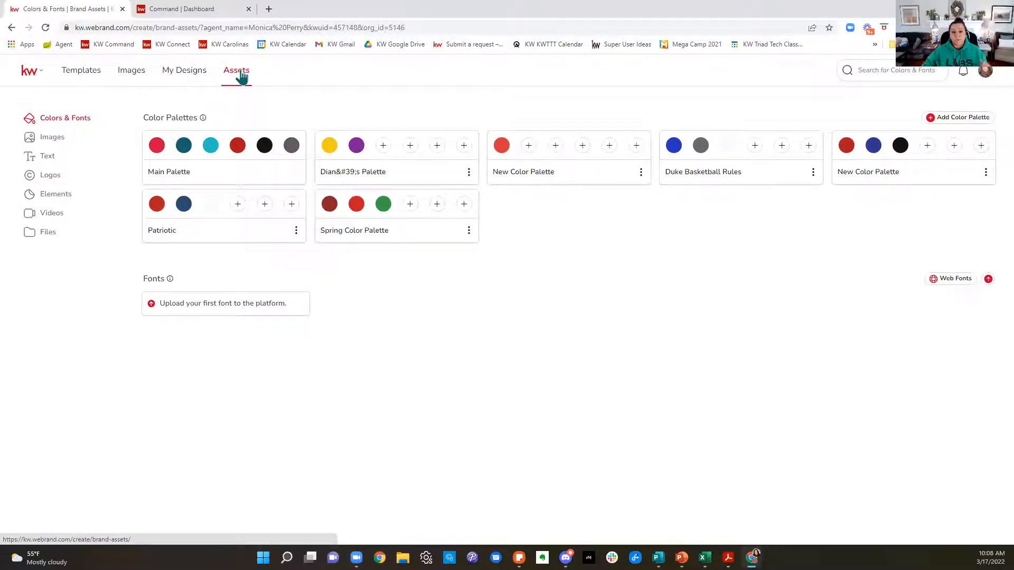
Step: Delete the yellow-and-purple palette, the single-color New Color Palette and the Spring Color Palette
left_click(469, 175)
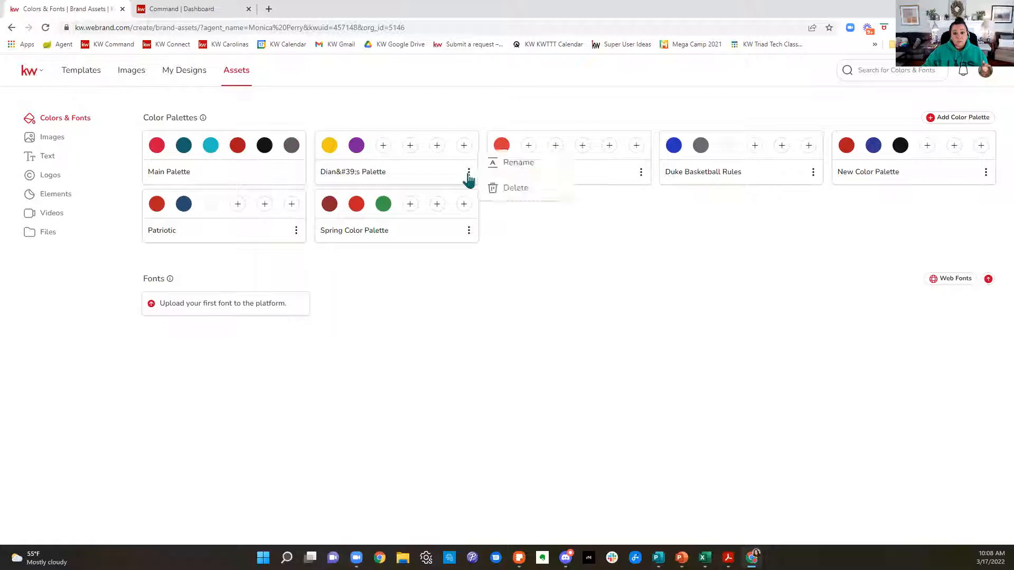
left_click(516, 200)
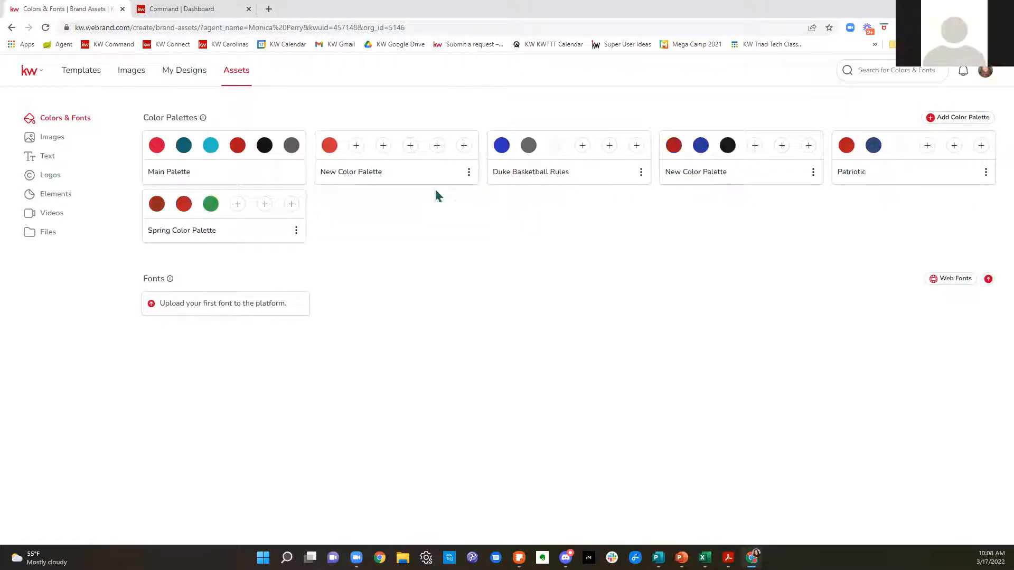
left_click(468, 172)
left_click(492, 191)
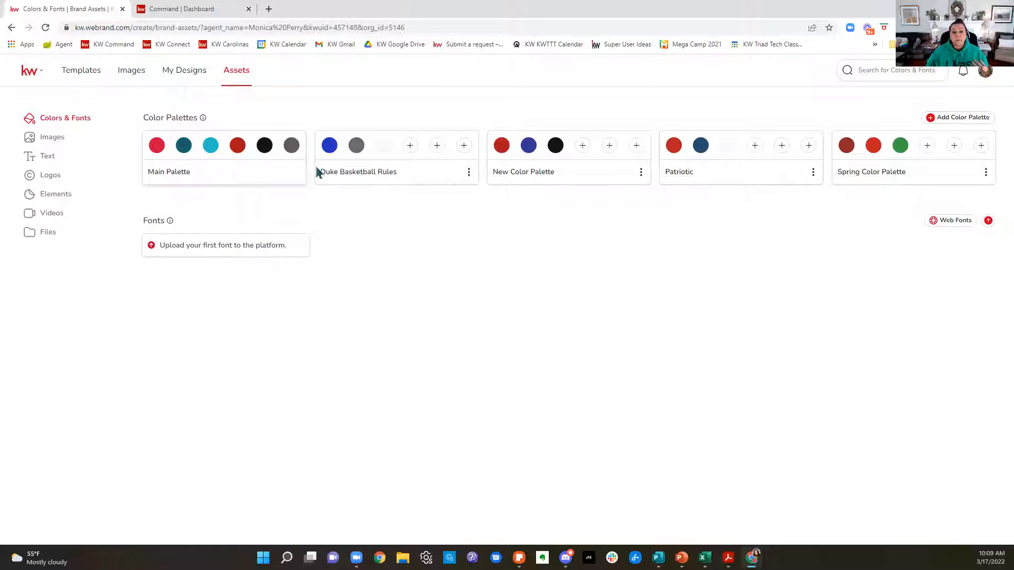
left_click(986, 172)
left_click(952, 190)
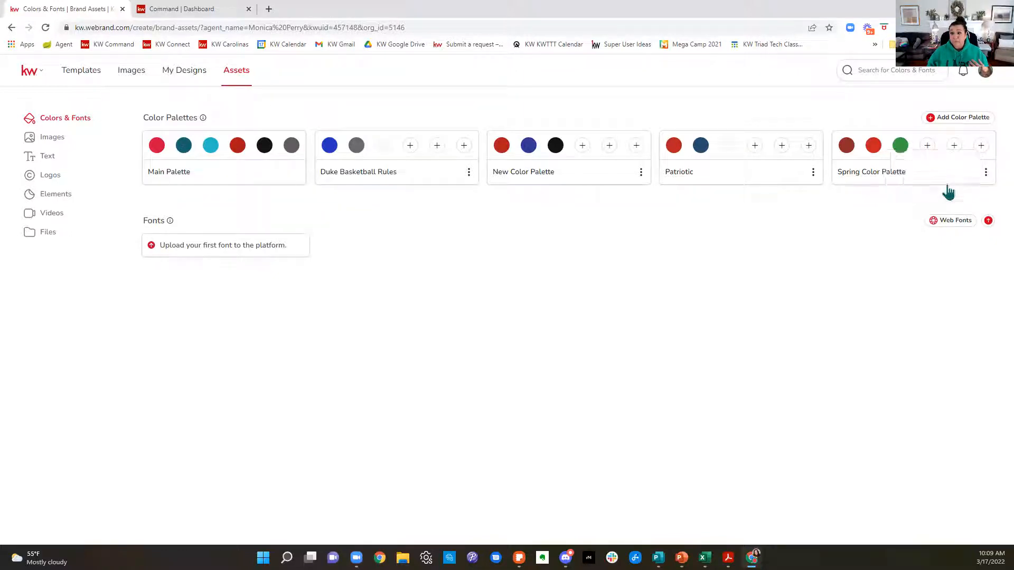
Step: Add a new color palette and rename it "St. Patty's Day"
left_click(962, 119)
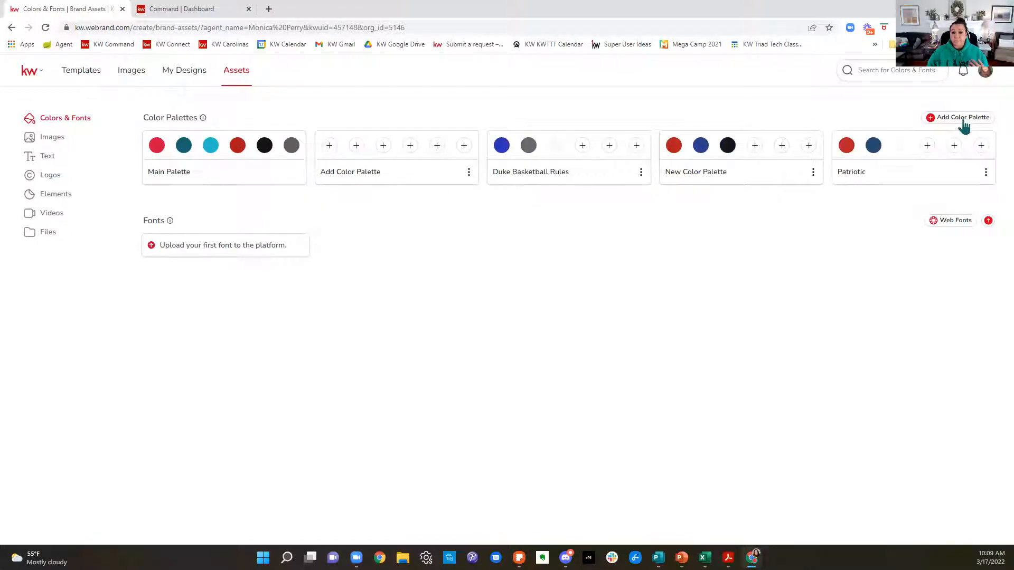
left_click(468, 172)
left_click(493, 166)
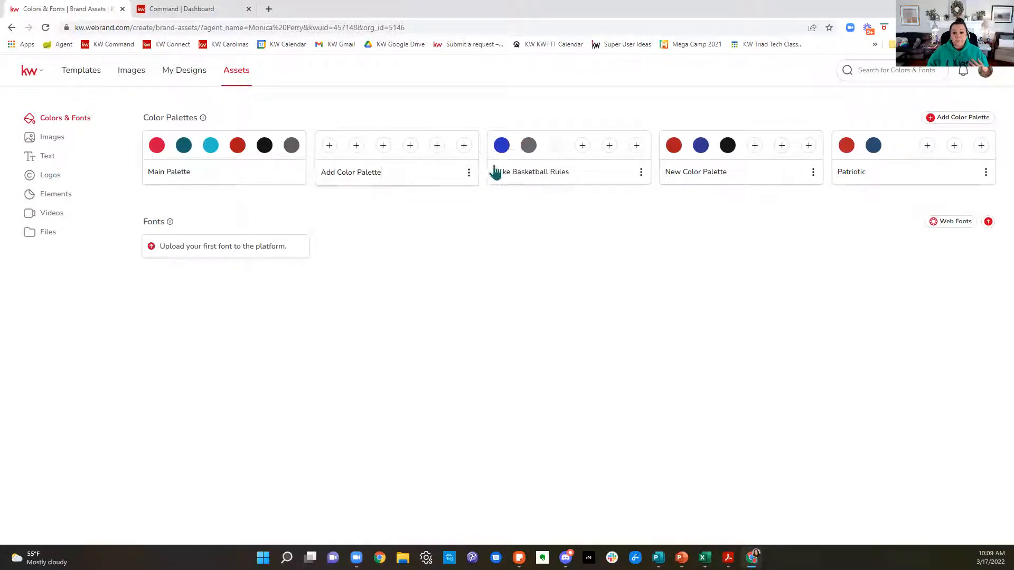
key("BackSpace")
key("BackSpace")
key("BackSpace")
key("BackSpace")
key("BackSpace")
key("BackSpace")
key("BackSpace")
key("BackSpace")
key("BackSpace")
key("BackSpace")
key("BackSpace")
key("BackSpace")
key("BackSpace")
key("BackSpace")
key("BackSpace")
key("BackSpace")
key("BackSpace")
type("St. Patty's Day")
left_click(434, 226)
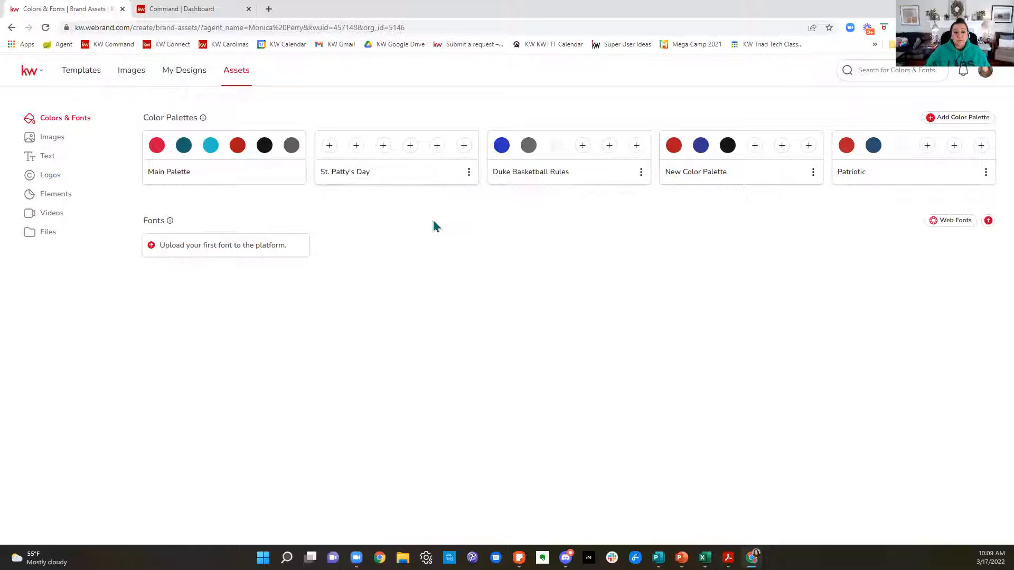
Step: Add a very dark green, about RGB 22, 53, 8, as the St. Patty's Day palette's first color
left_click(330, 149)
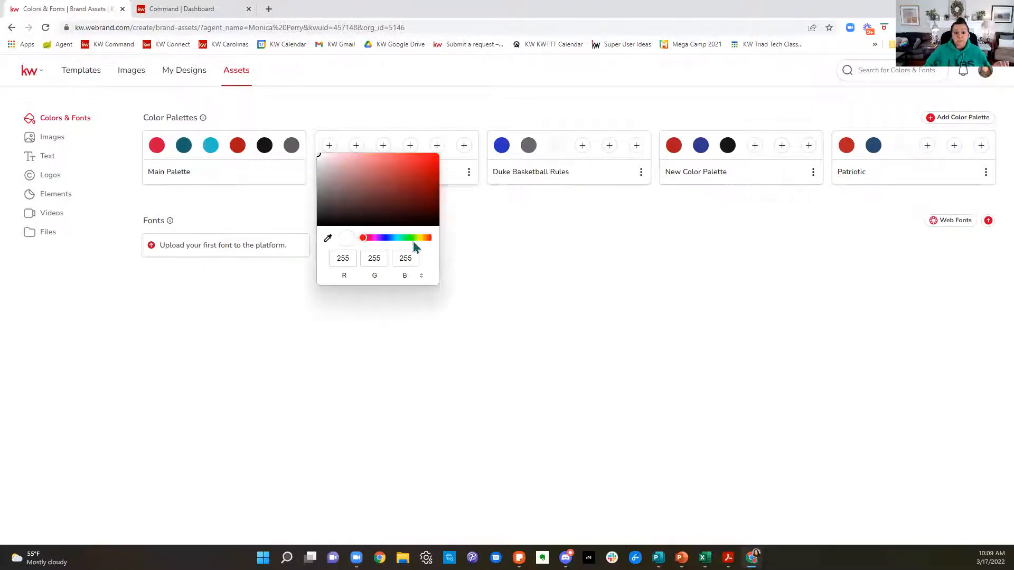
left_click(412, 238)
left_click(418, 212)
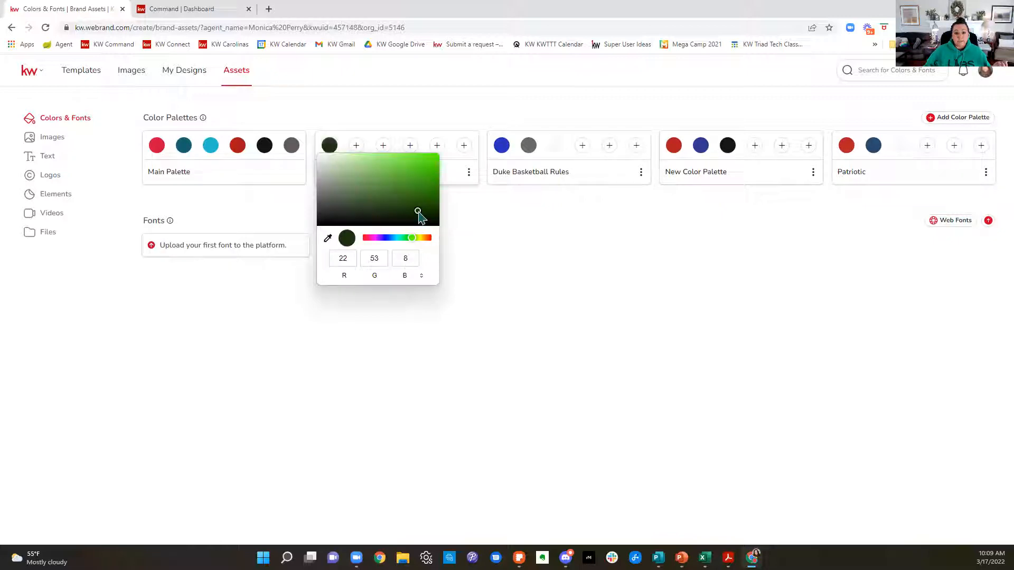
left_click(581, 280)
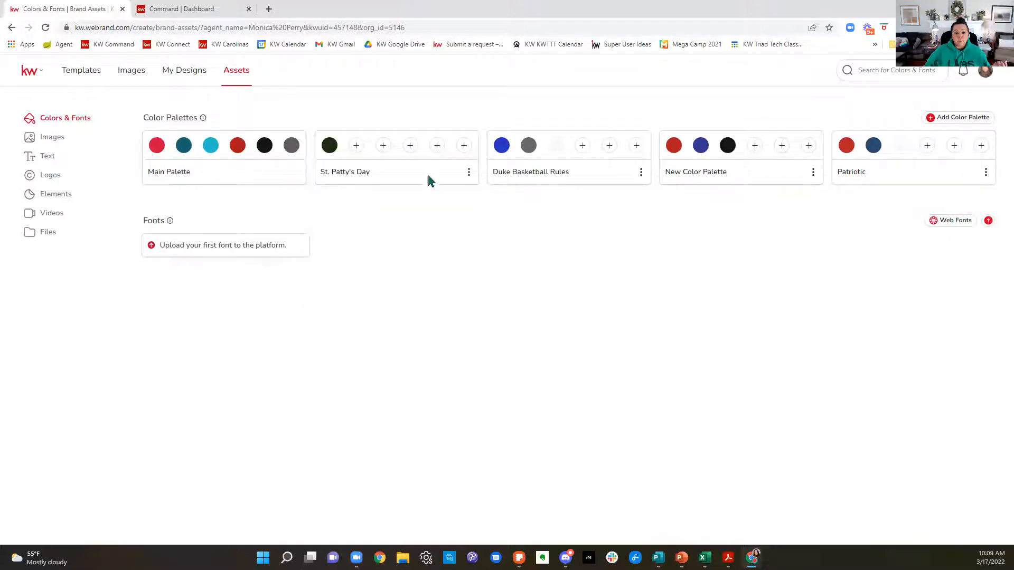
Step: Add a bright green as the second color of the St. Patty's Day palette
left_click(357, 148)
left_click(435, 237)
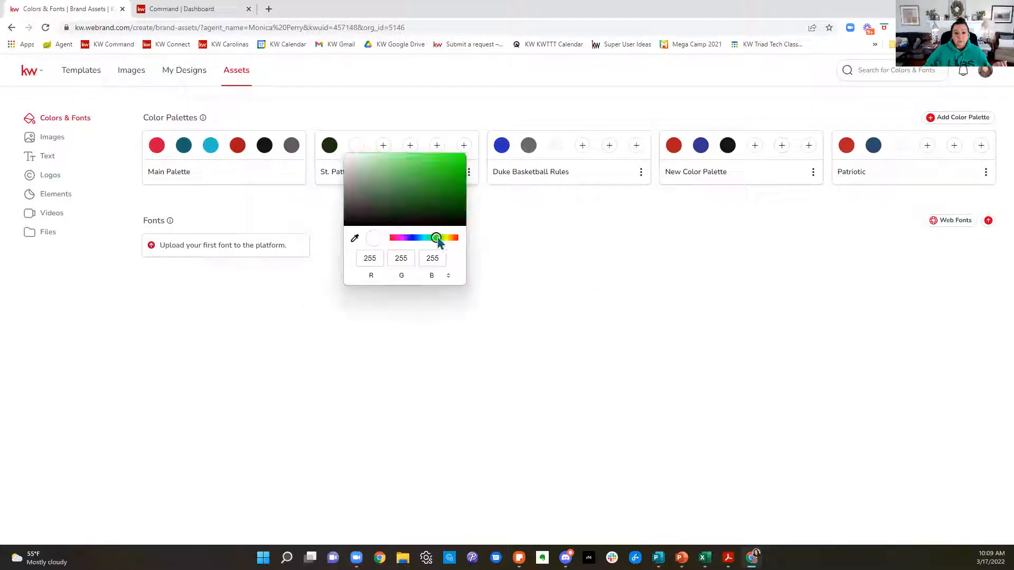
left_click(455, 161)
left_click(517, 219)
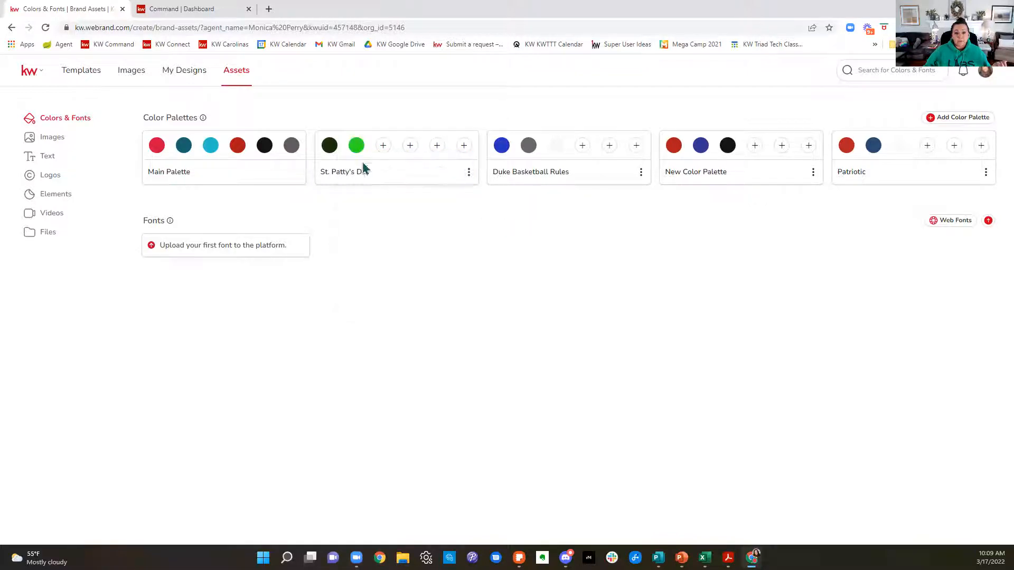
Step: Add black as the third color of the St. Patty's Day palette
left_click(387, 152)
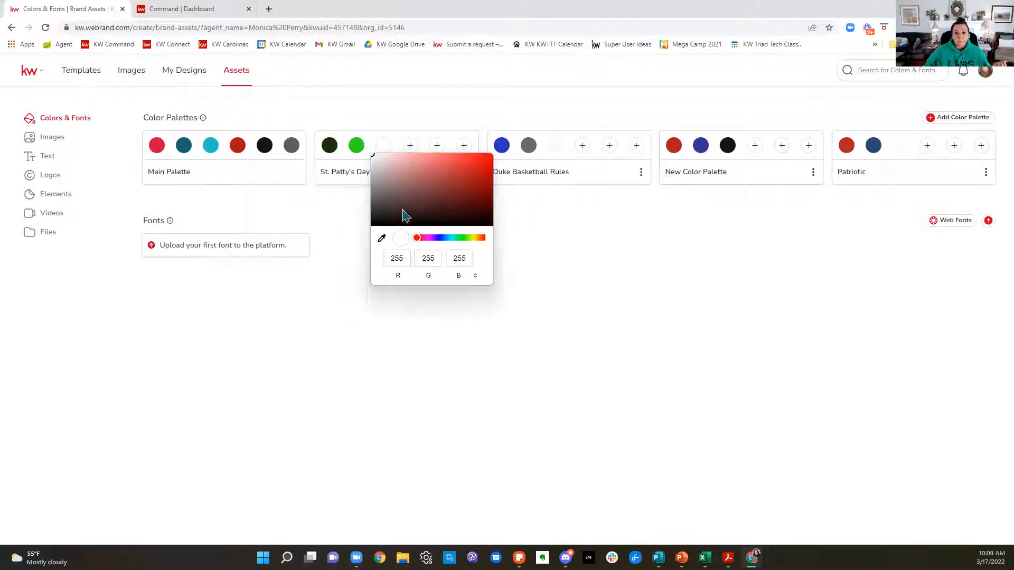
left_click(373, 226)
left_click(587, 255)
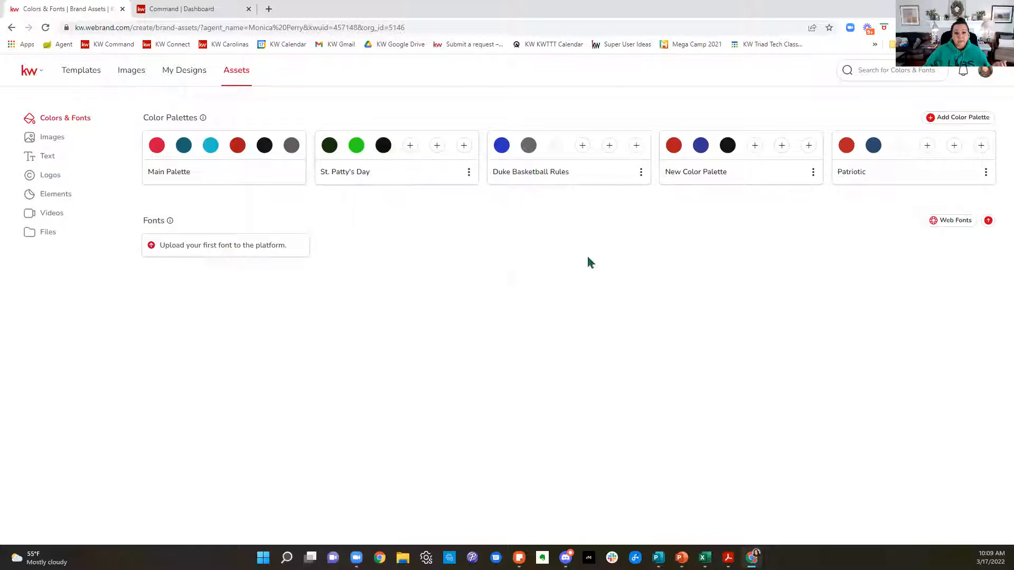
Step: Add a muted dark green, RGB 48, 87, 30, as the fourth color of the St. Patty's Day palette
left_click(416, 152)
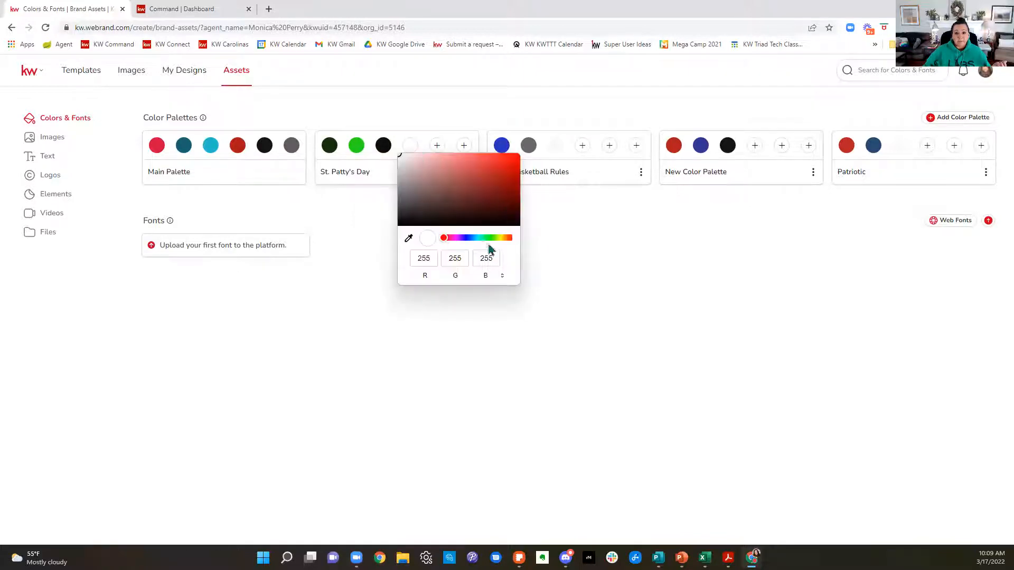
left_click(492, 238)
left_click(476, 207)
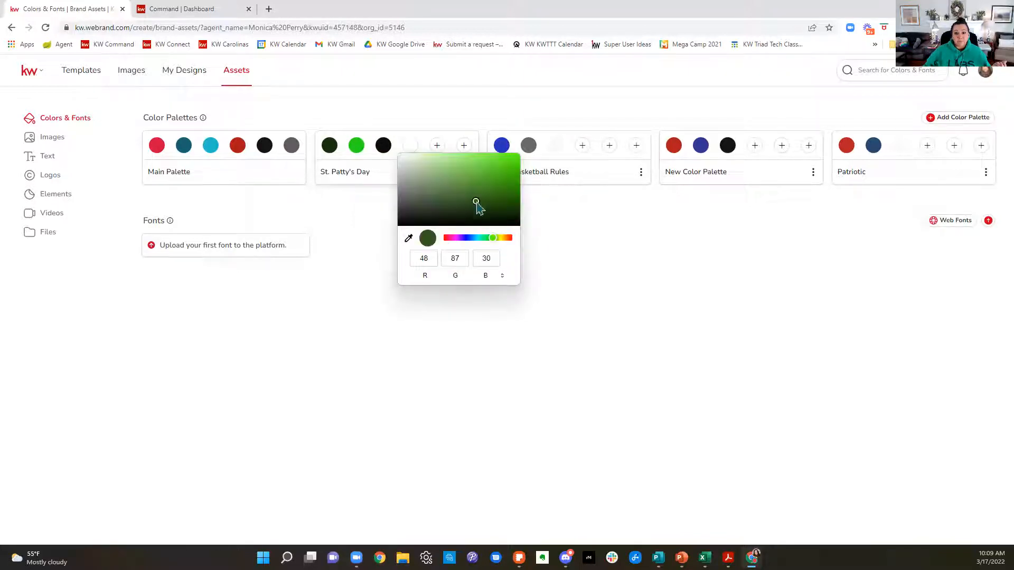
left_click(626, 263)
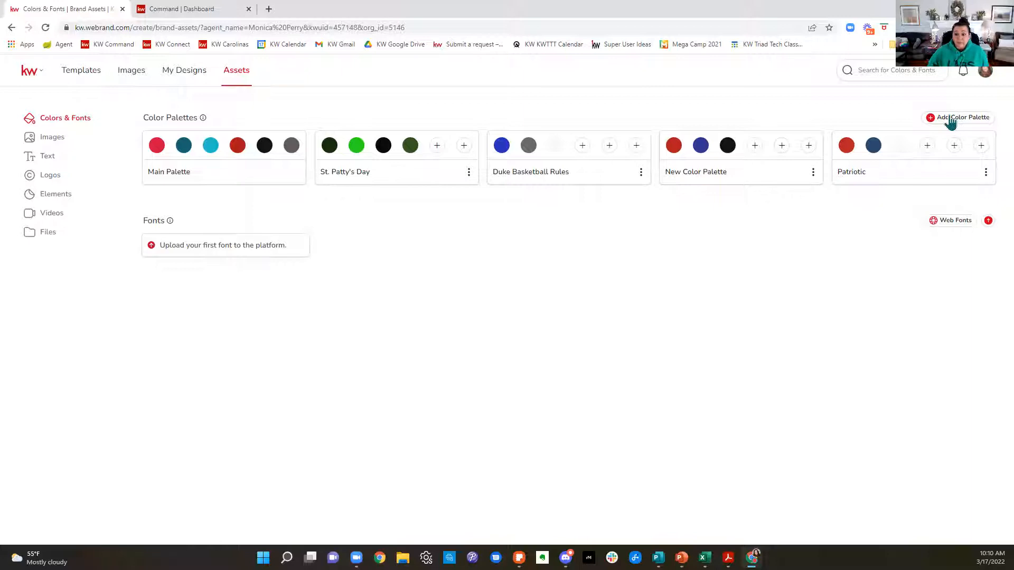
Step: Look at the web font search and the brand font upload options, leaving both without adding a font
left_click(961, 228)
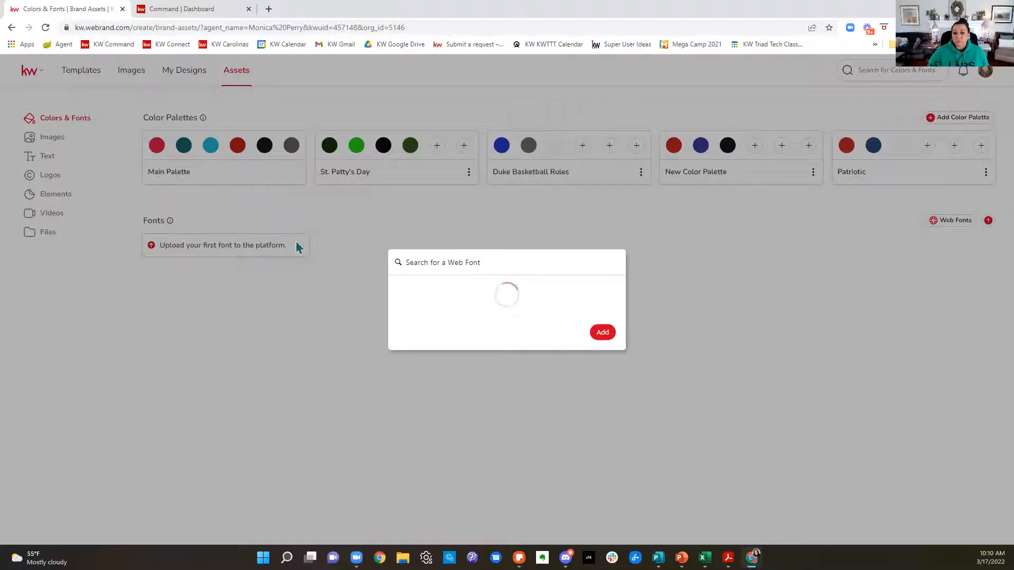
left_click(11, 28)
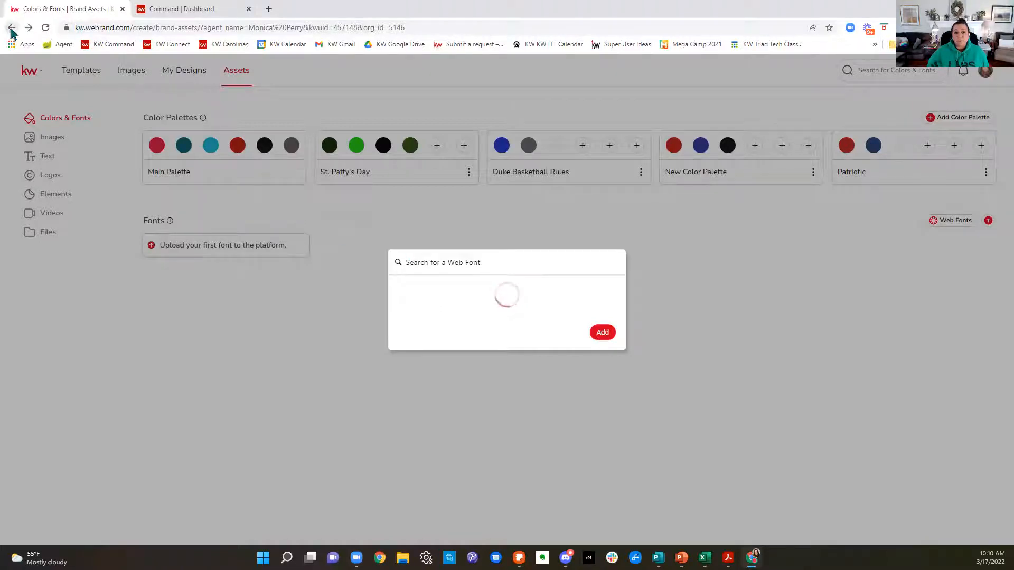
left_click(607, 337)
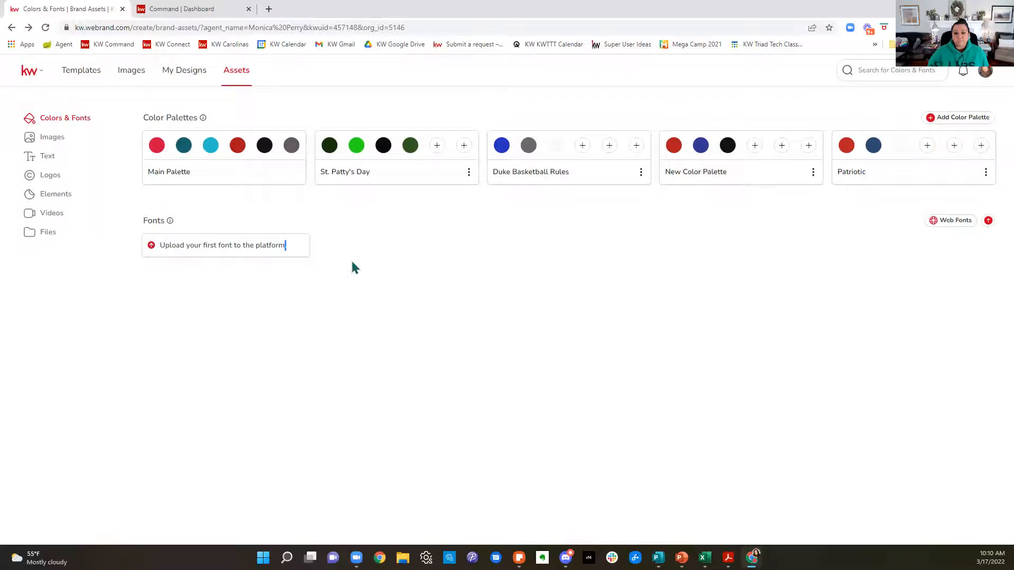
left_click(977, 221)
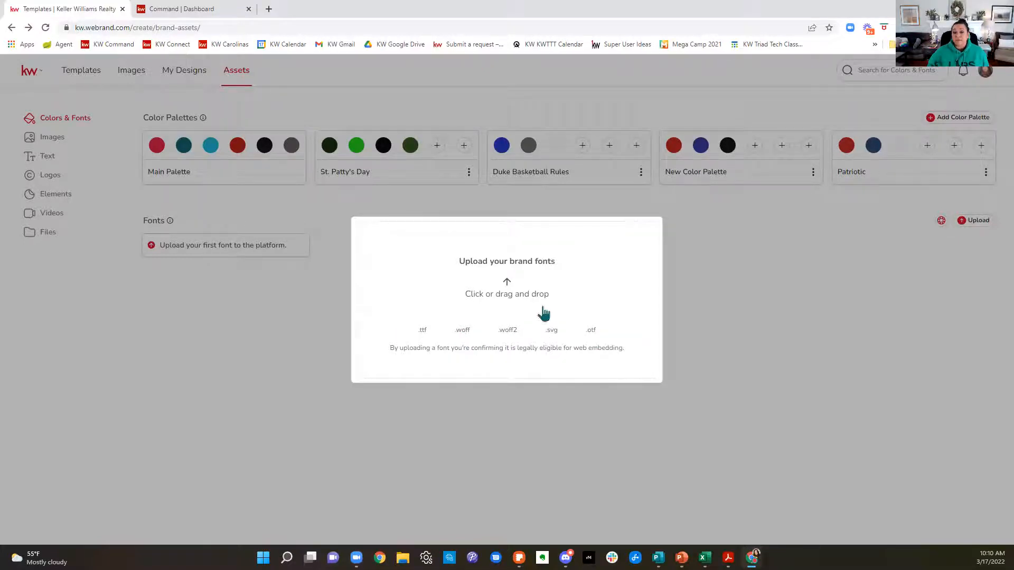
left_click(962, 307)
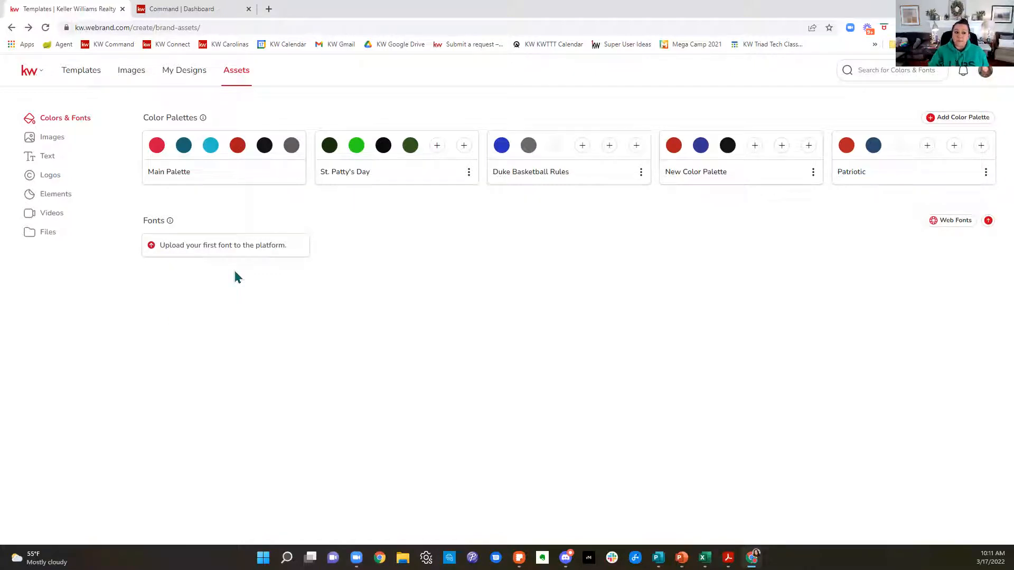
Step: Review the brand image assets, viewing the agent's head shots, Command Screen Shots and KWRE Leadership Headshots folders
left_click(53, 137)
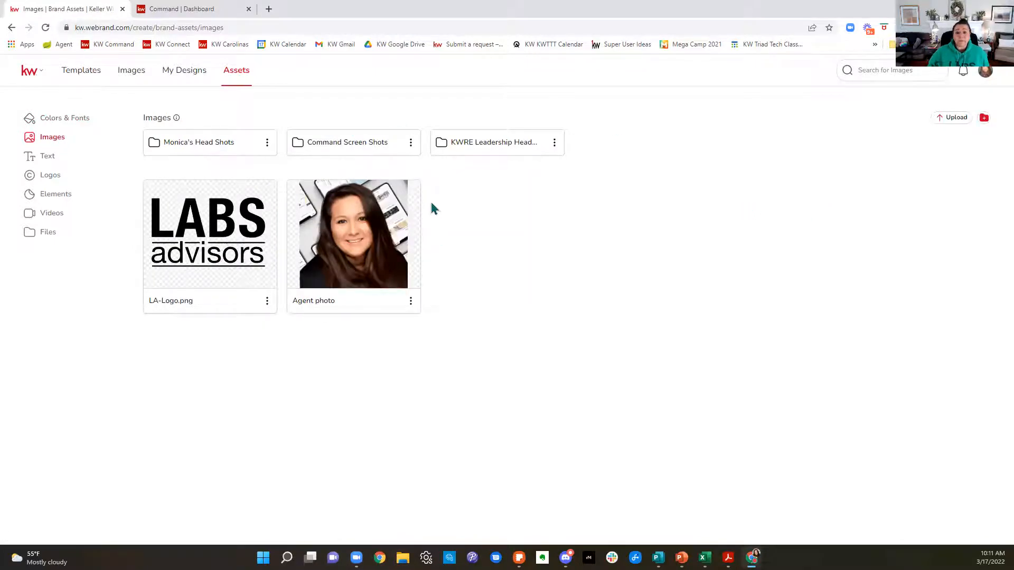
left_click(206, 143)
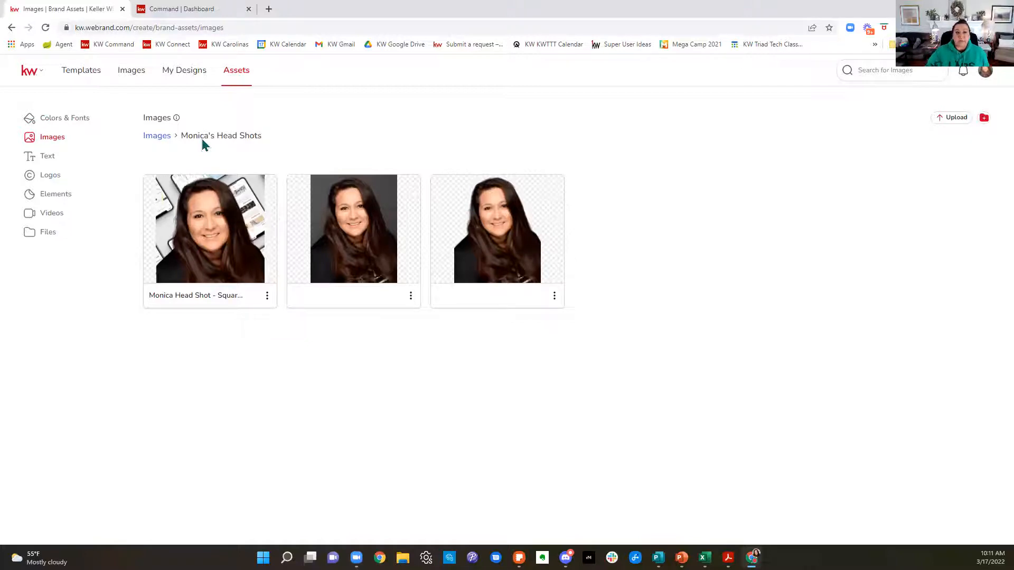
left_click(150, 137)
left_click(364, 150)
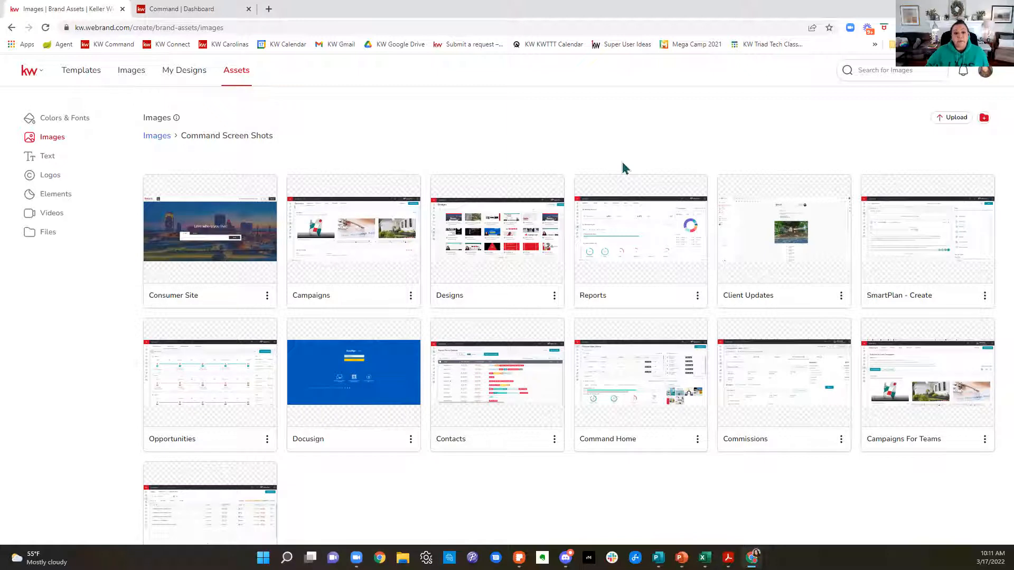
left_click(153, 139)
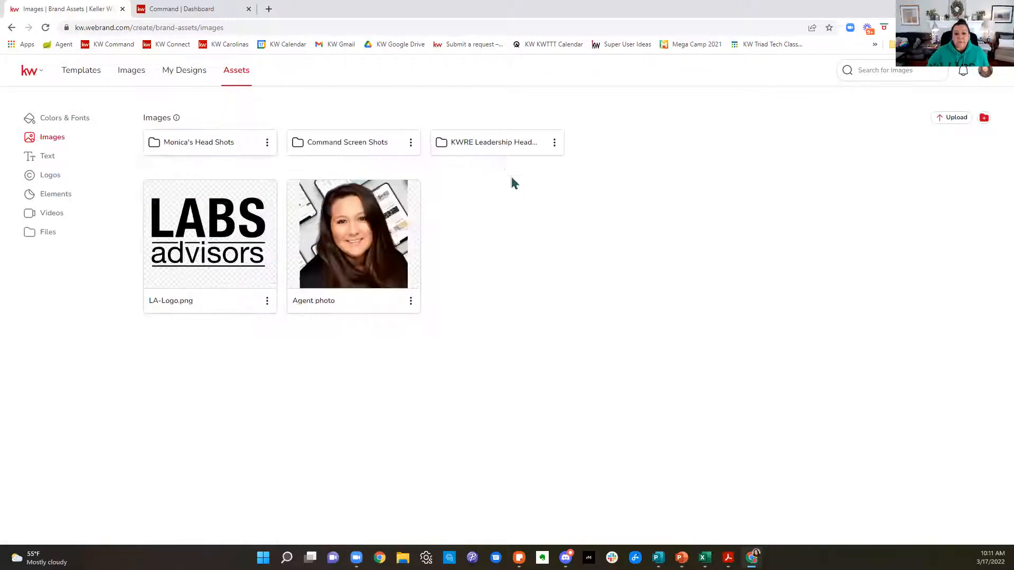
left_click(501, 152)
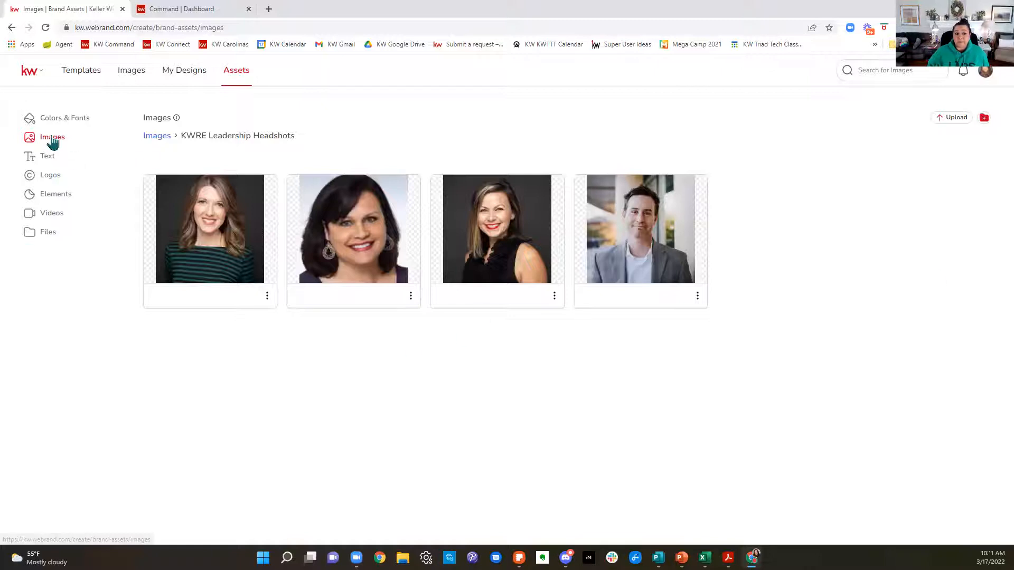
left_click(156, 137)
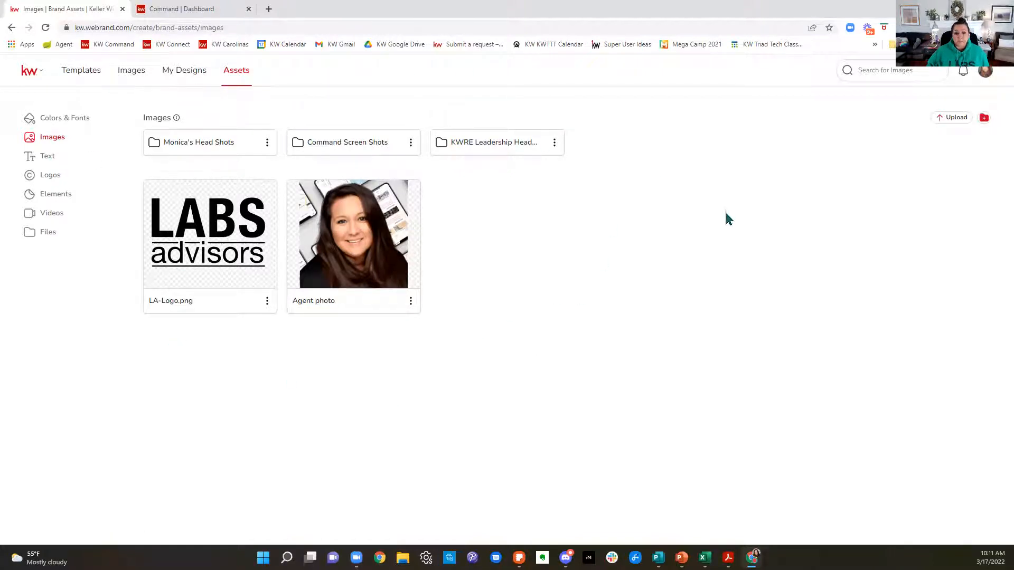
Step: In the text assets, delete one of the duplicate User name fields and one of the duplicate Language code fields
left_click(52, 166)
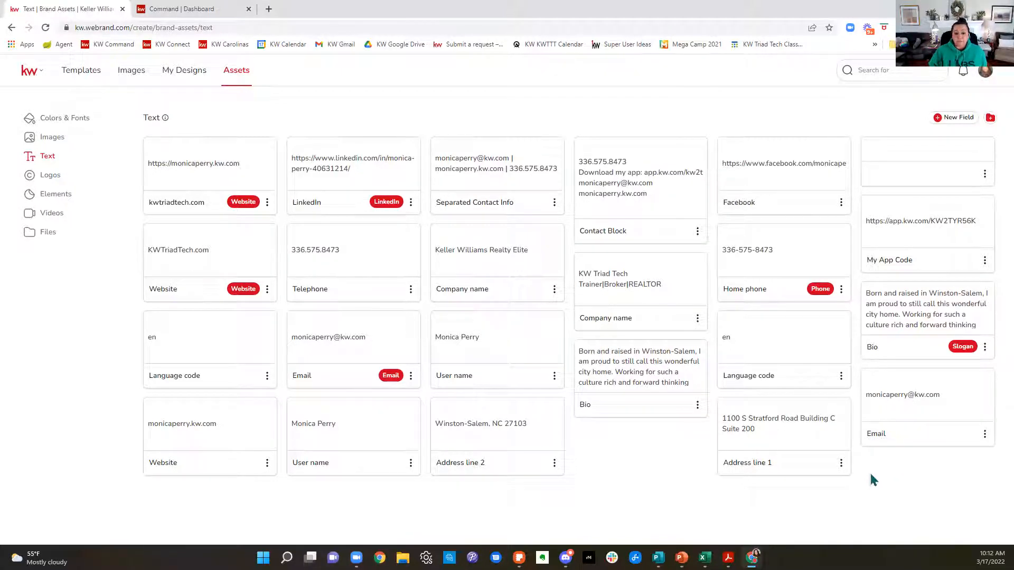
left_click(554, 377)
left_click(595, 406)
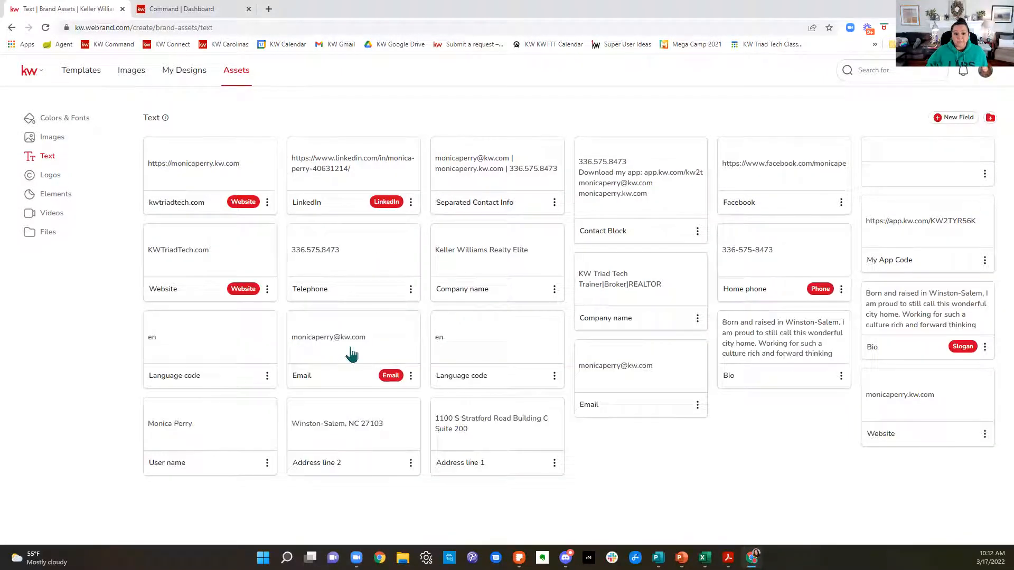
left_click(267, 376)
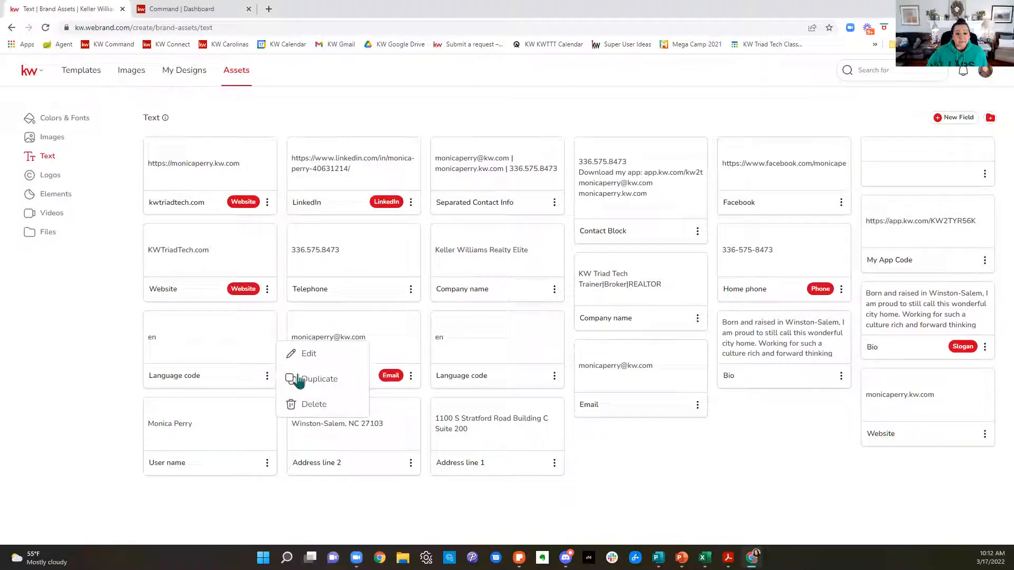
left_click(317, 409)
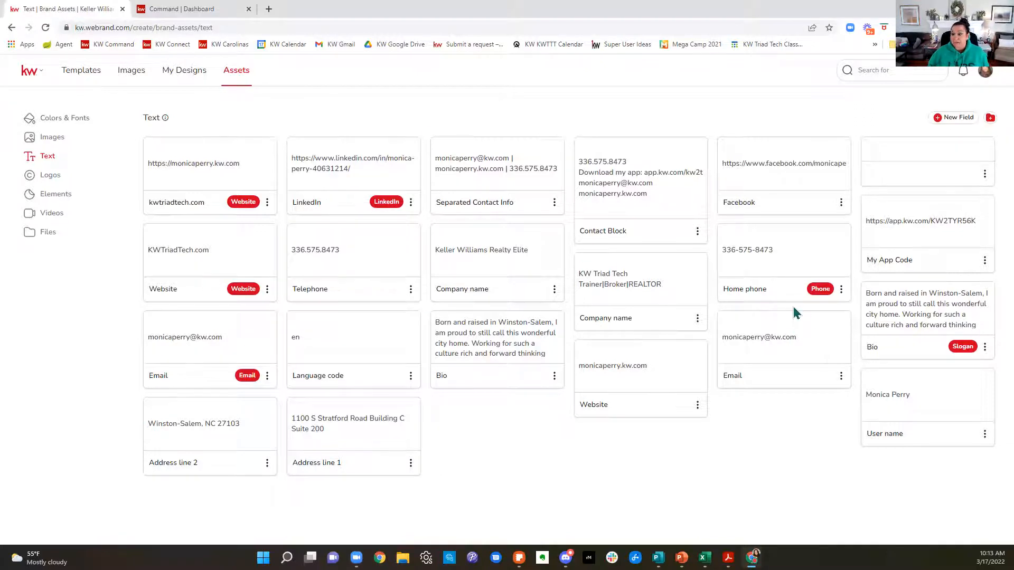
Step: Review the logo assets, viewing the KW United, KW ONE and KW Realty Elite folders and returning to the logo overview
left_click(51, 176)
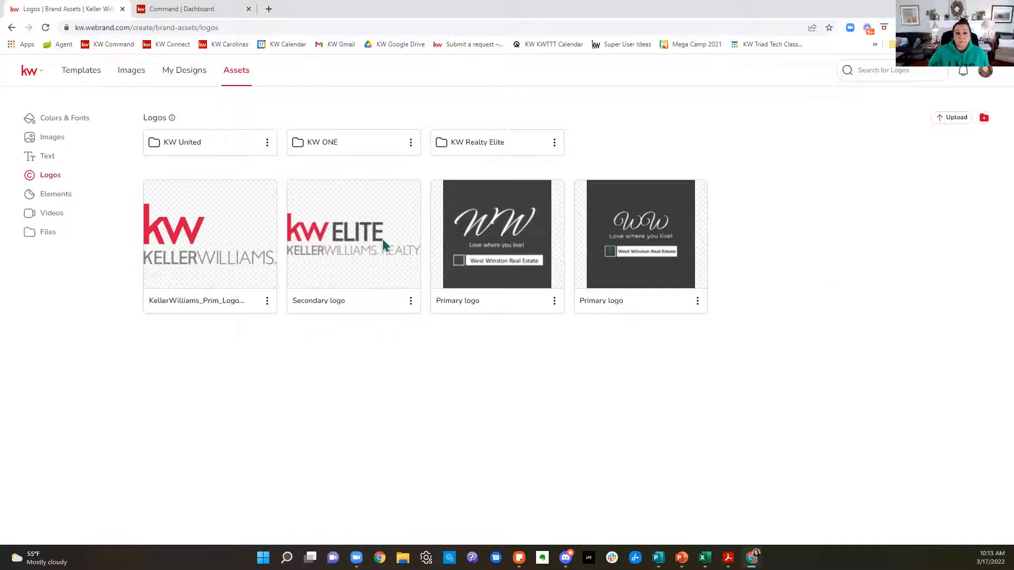
left_click(165, 148)
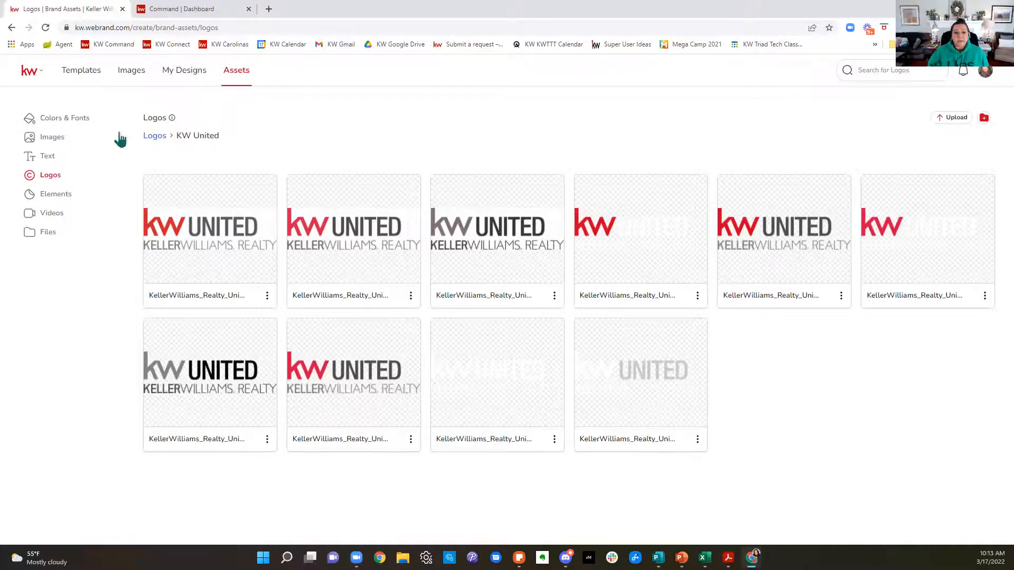
left_click(152, 137)
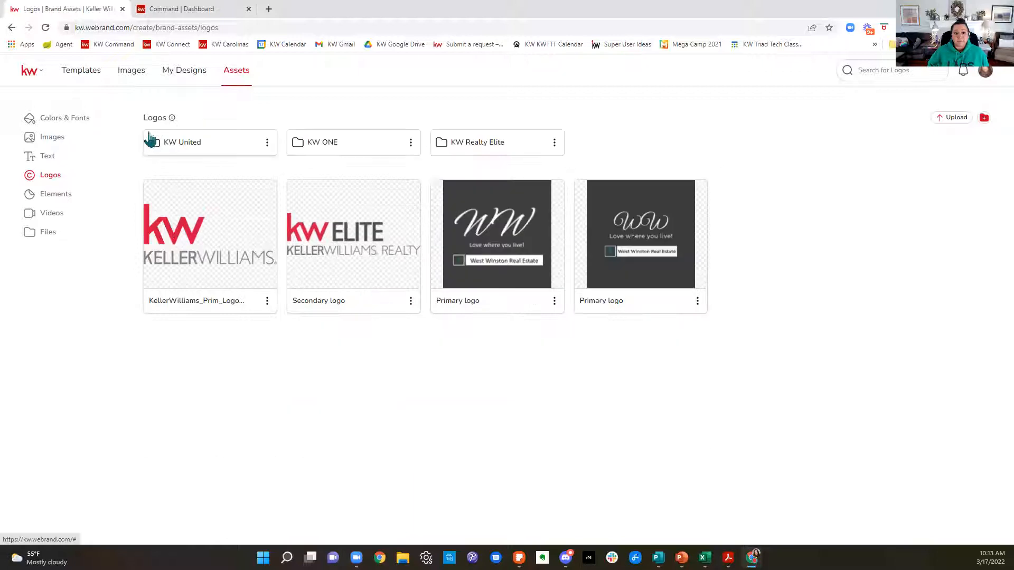
left_click(381, 152)
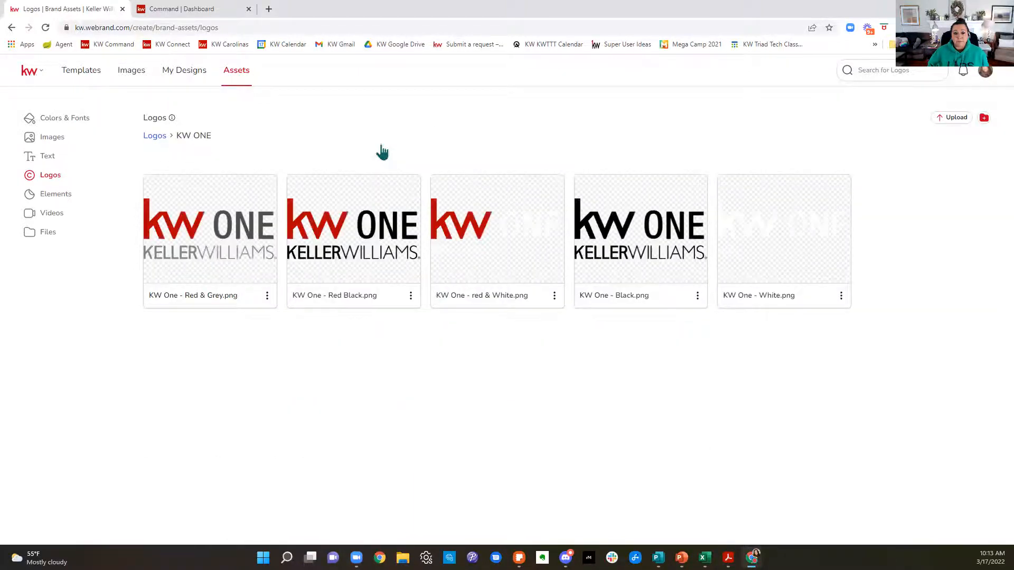
left_click(153, 138)
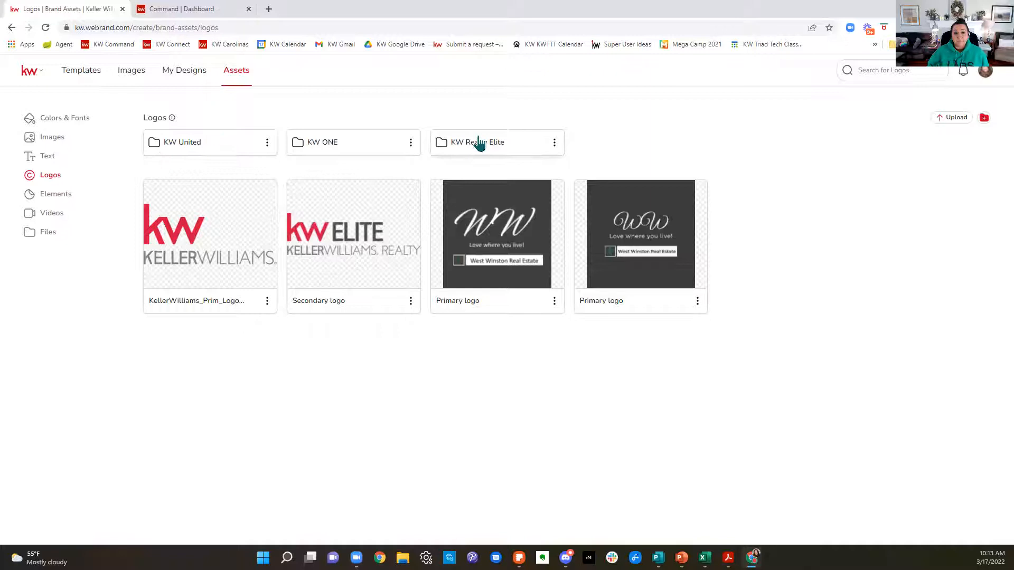
left_click(478, 141)
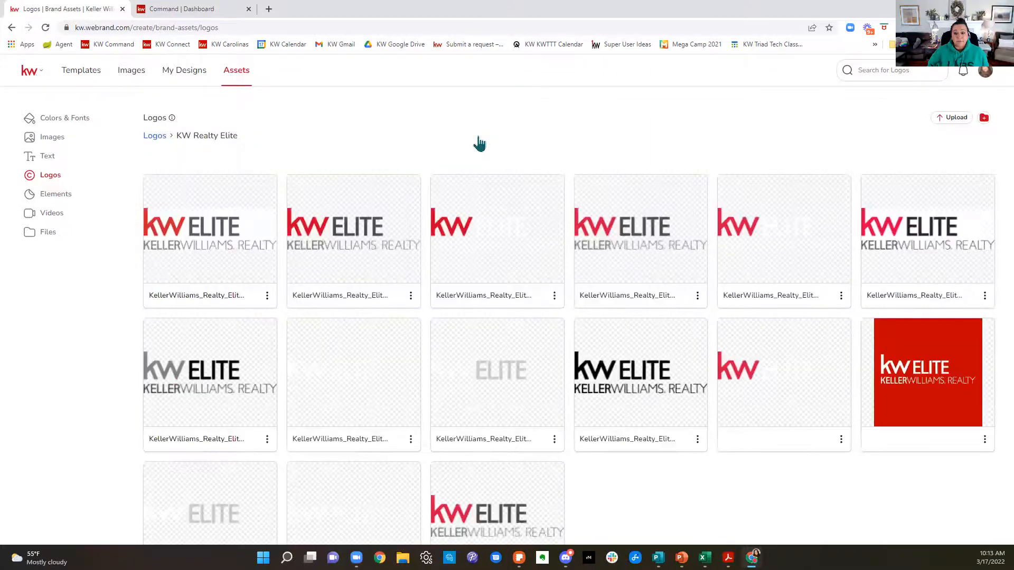
scroll(855, 219, "down", 3)
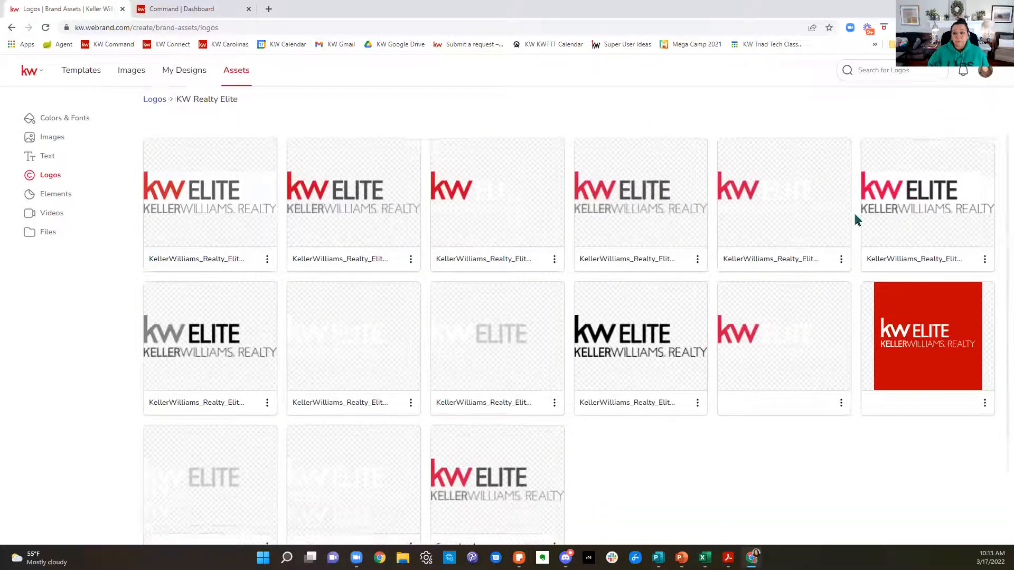
scroll(855, 219, "up", 3)
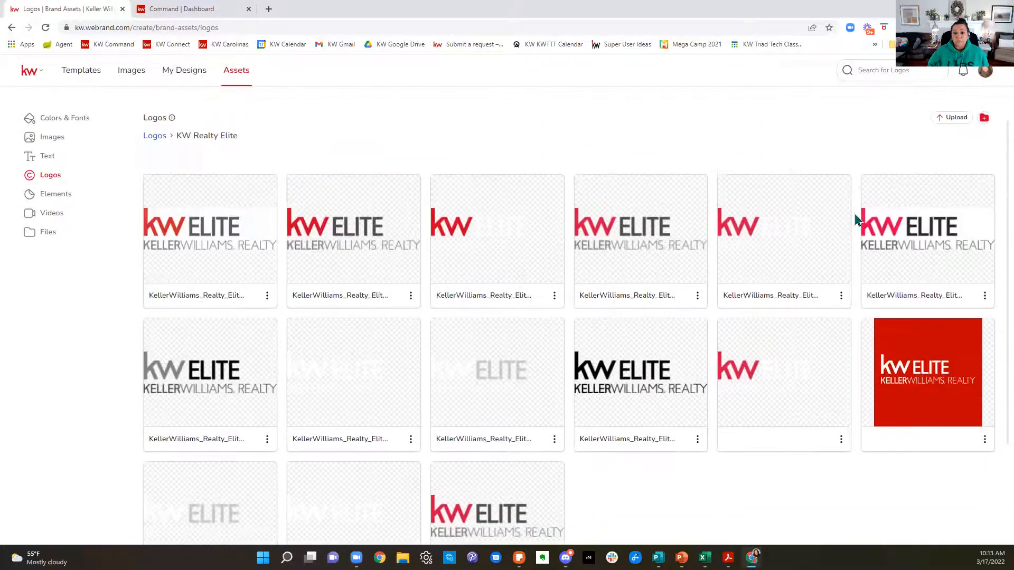
left_click(157, 136)
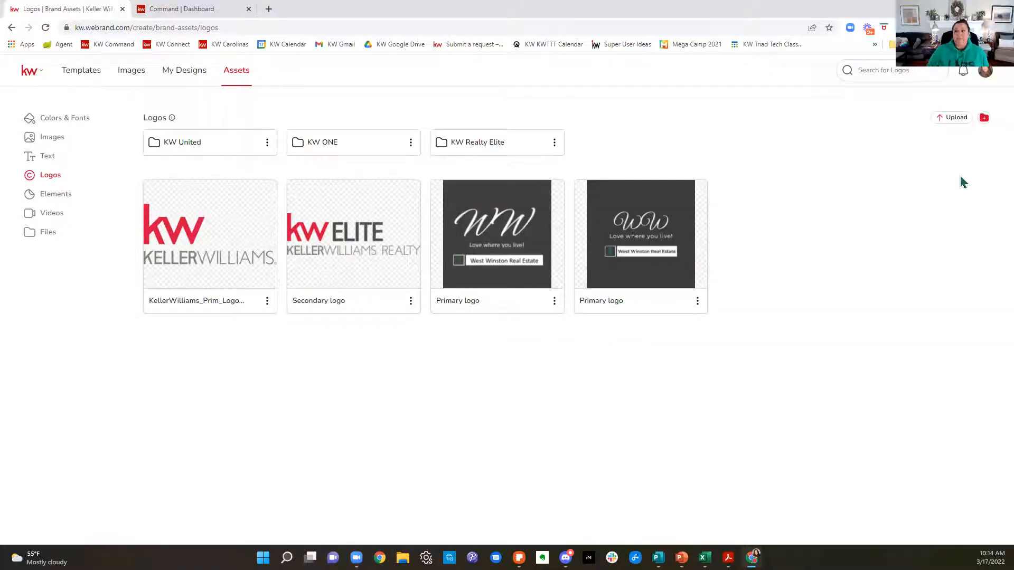
Step: Open kwconnect.com in a new browser tab
left_click(269, 9)
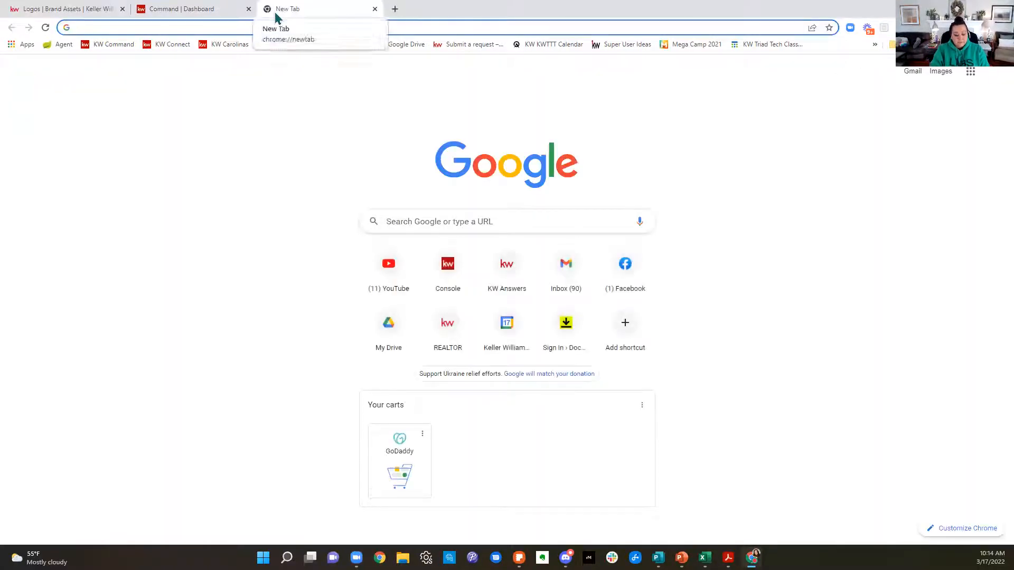
type("kwc")
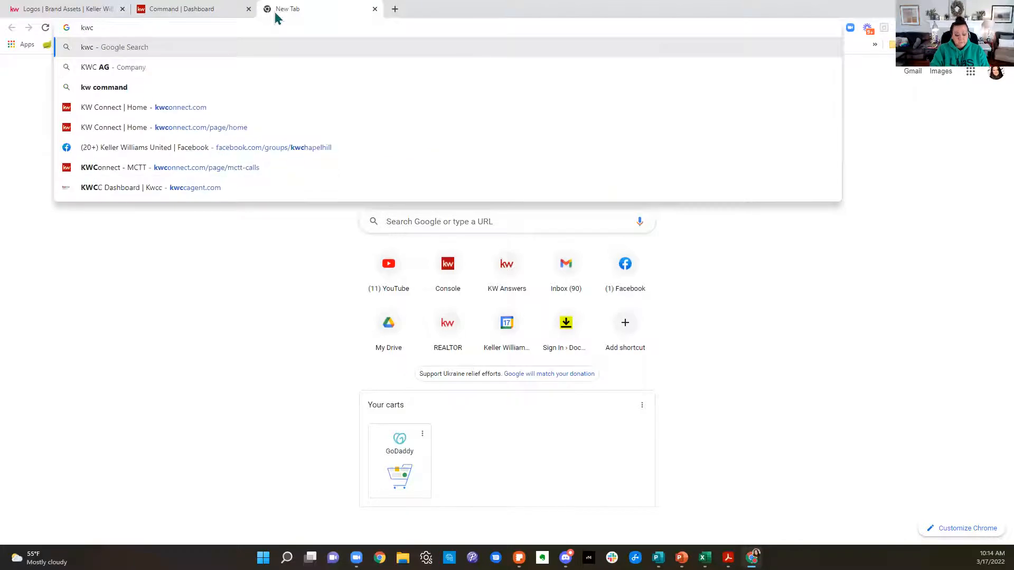
type("onnect")
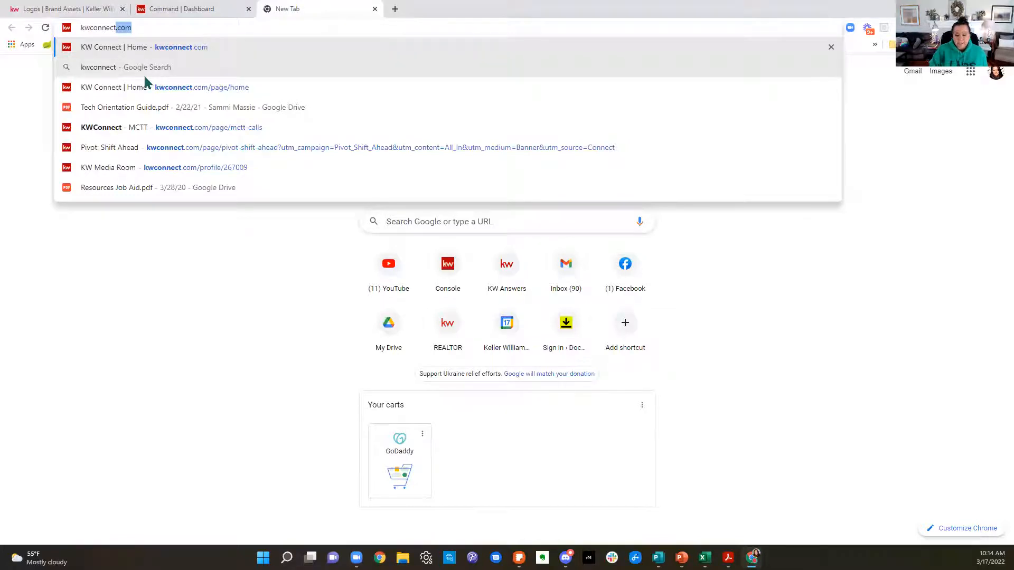
key("Return")
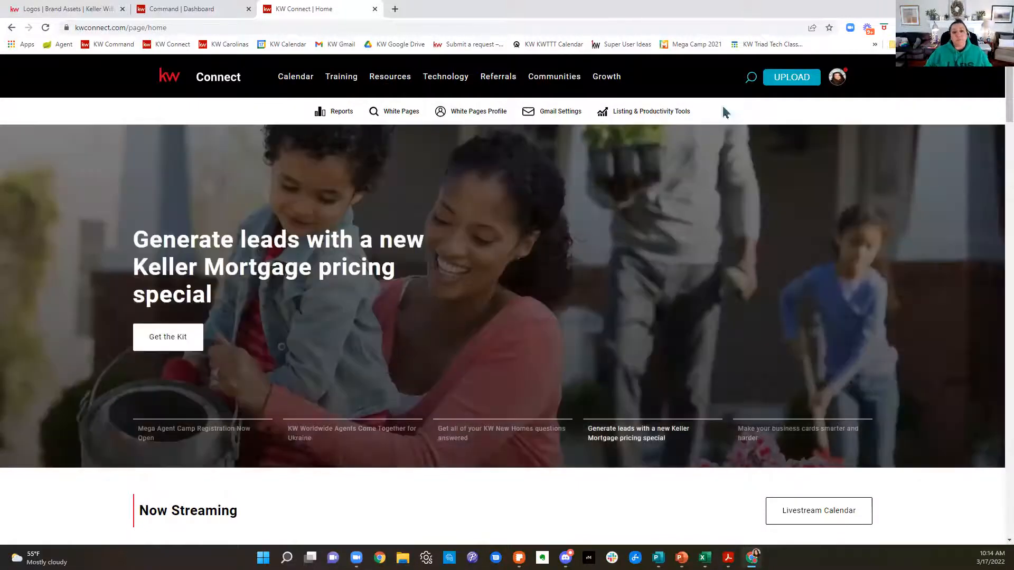
Step: Open the Marketing resources page on KW Connect and look through its branding, template and training topics
mouse_move(353, 87)
mouse_move(411, 83)
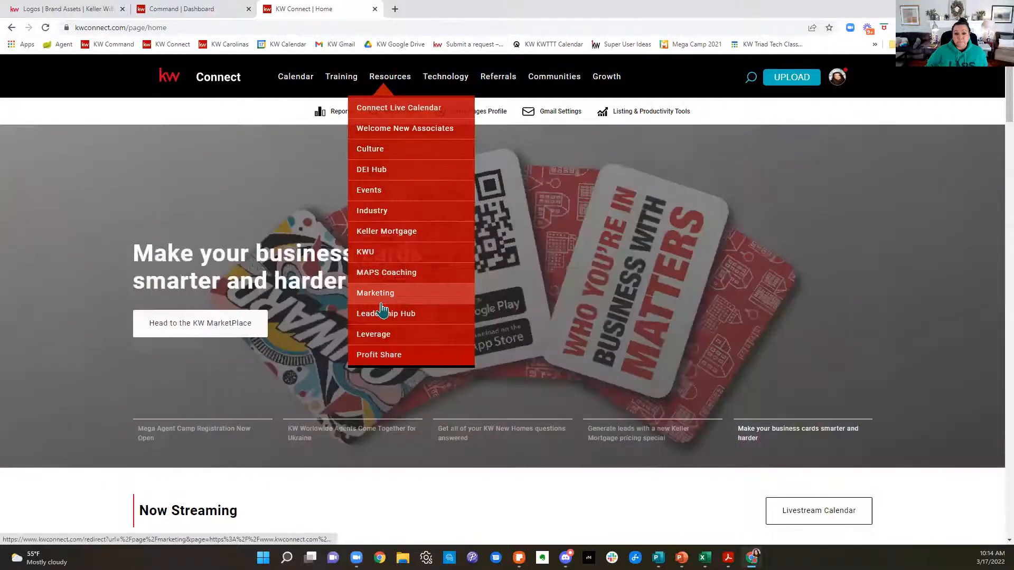
left_click(382, 303)
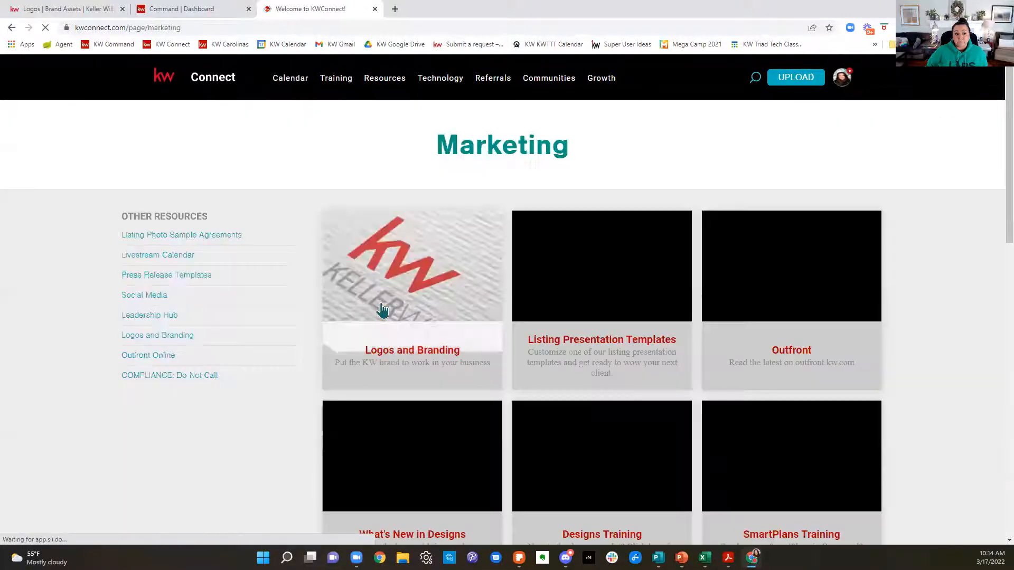
scroll(506, 284, "down", 6)
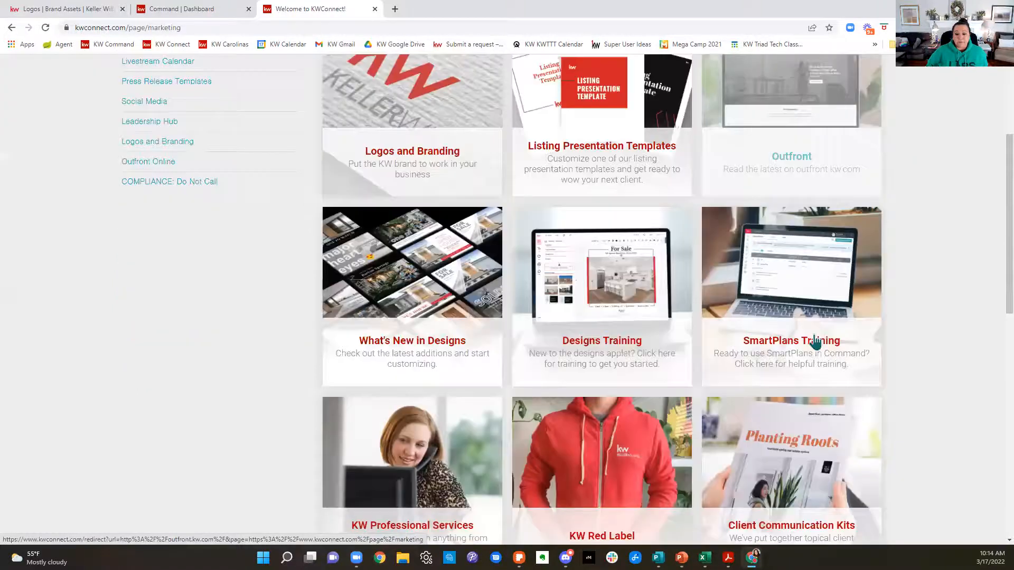
scroll(502, 300, "up", 3)
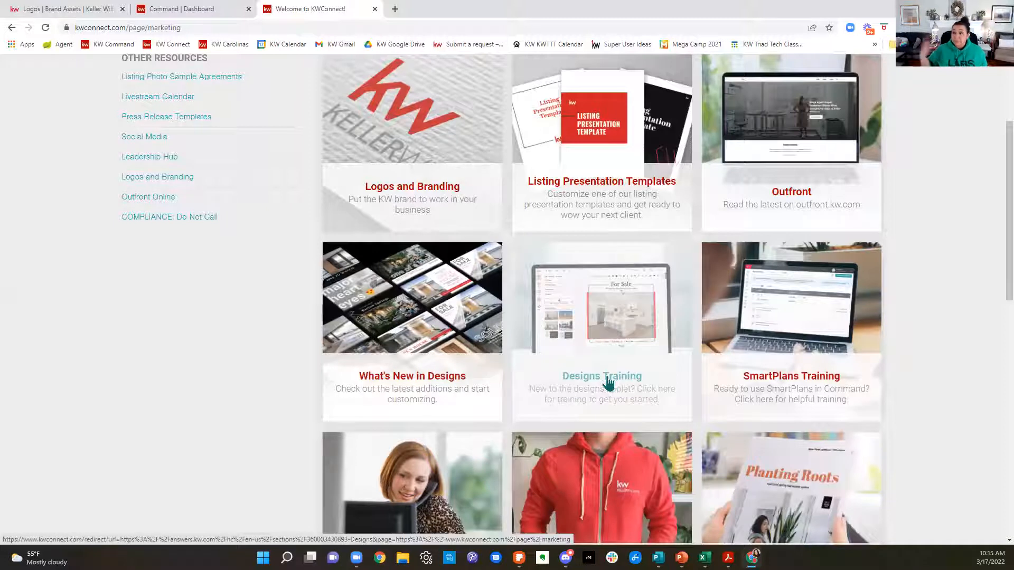
scroll(607, 383, "up", 2)
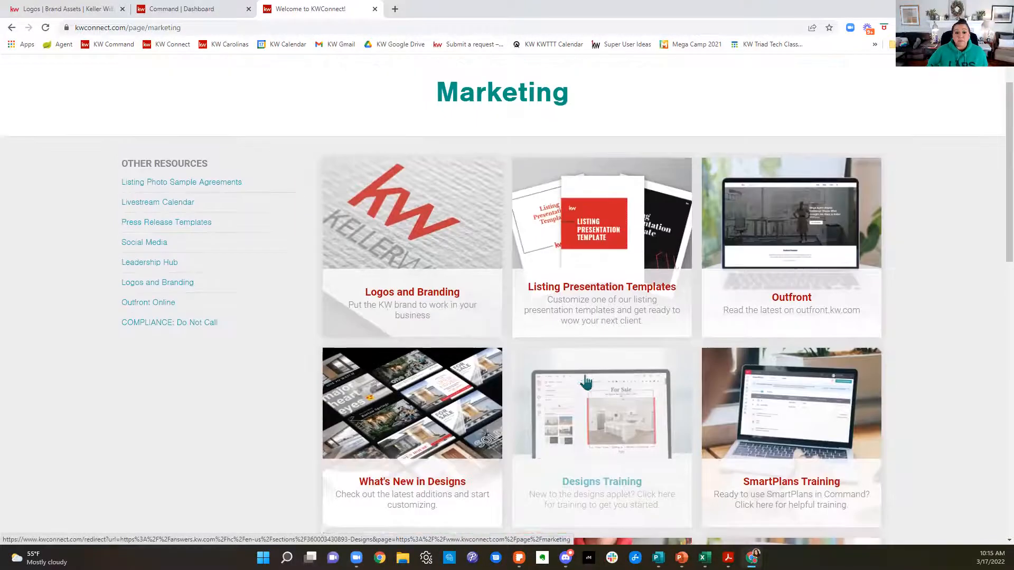
Step: Open the Logos and Branding page and review the Identity & Style Guide, brand resources and market center logo instructions
left_click(407, 281)
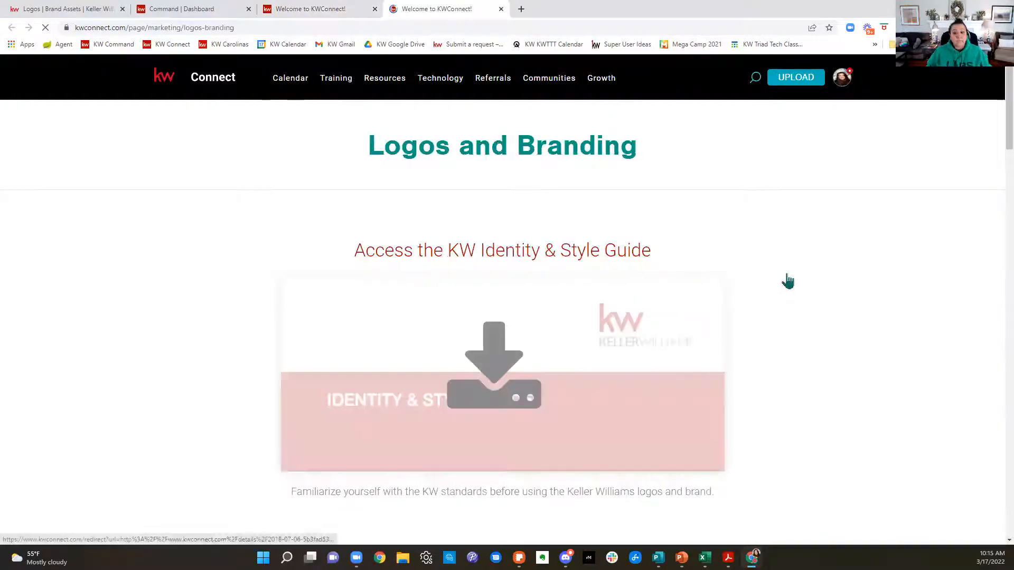
scroll(956, 306, "down", 2)
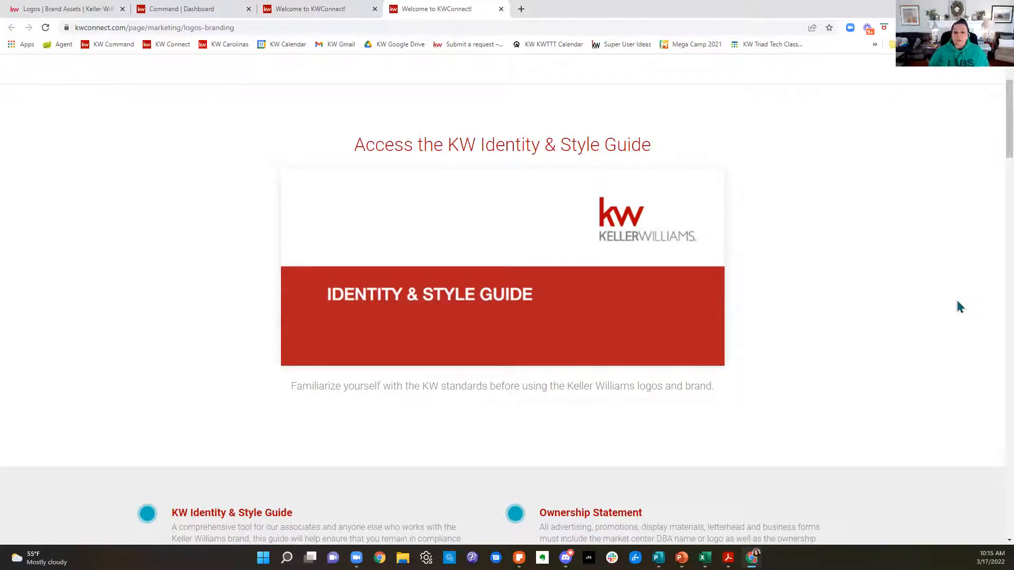
mouse_move(549, 238)
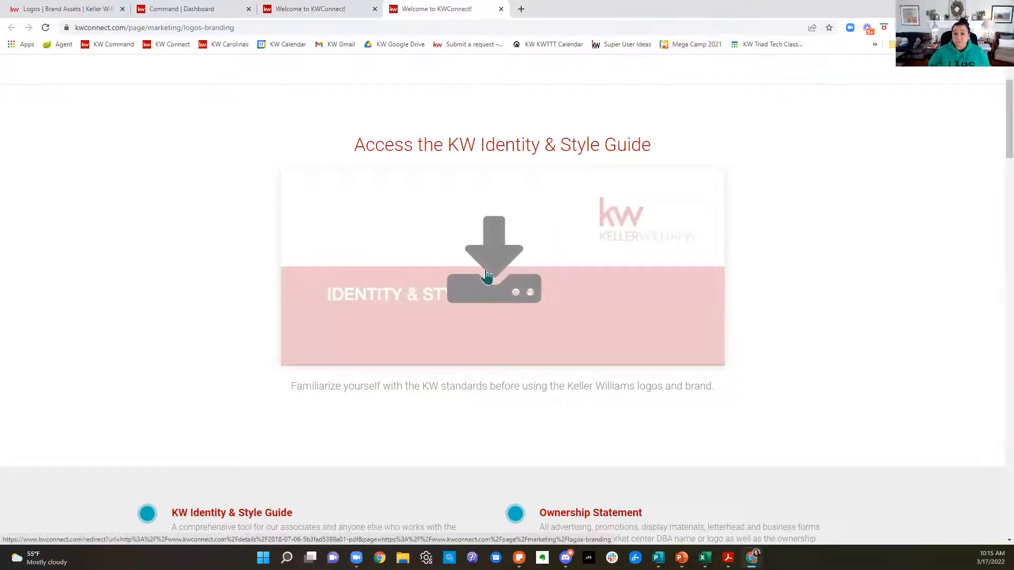
scroll(864, 245, "down", 5)
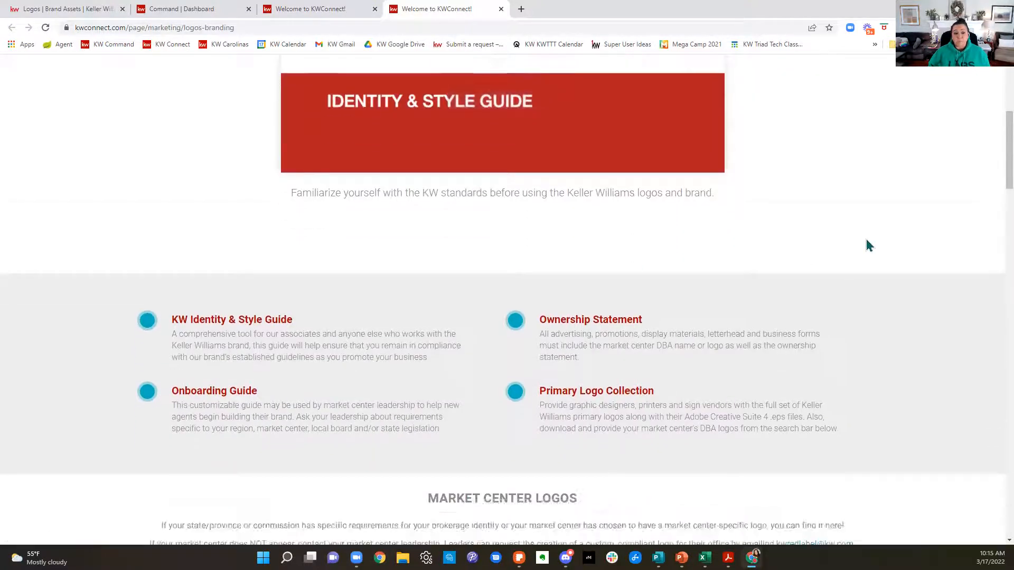
scroll(867, 246, "down", 6)
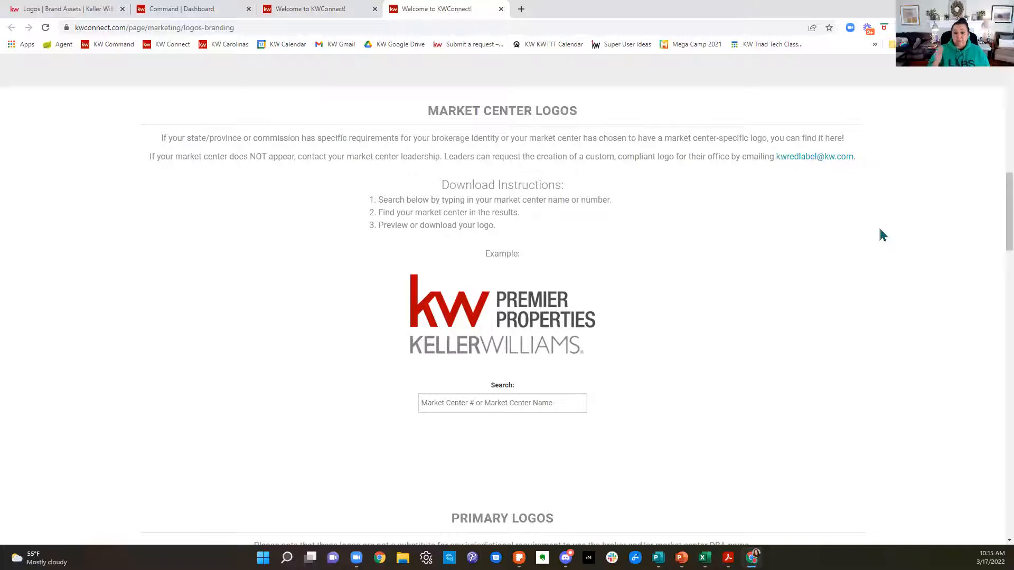
Step: Search the market center logos for number 994
left_click(576, 402)
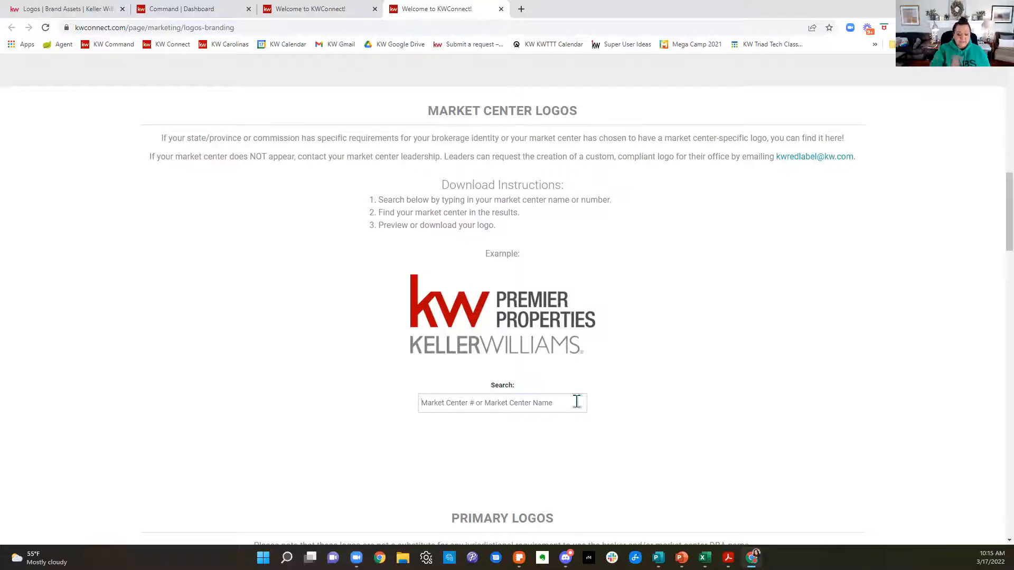
type("99")
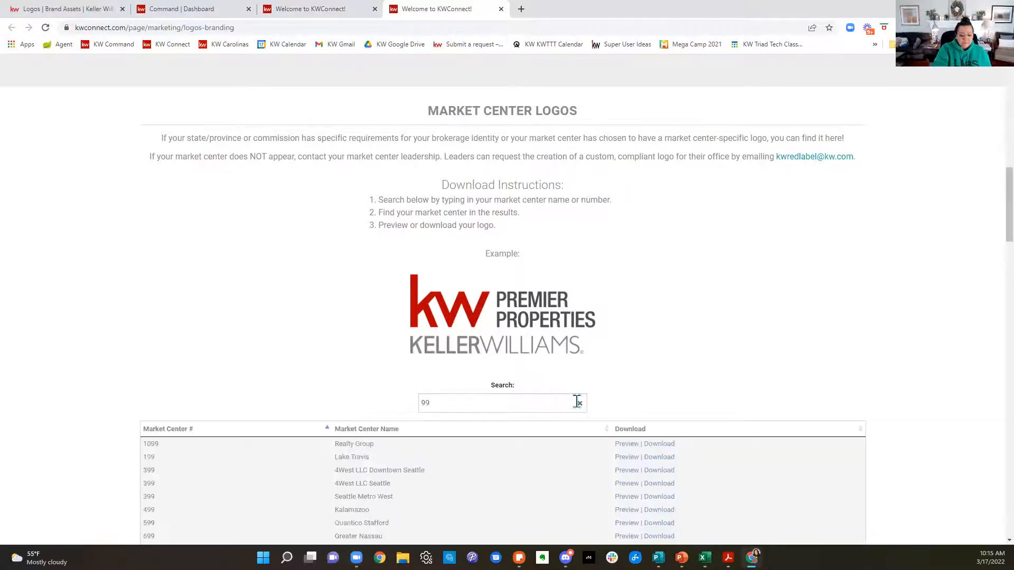
type("4")
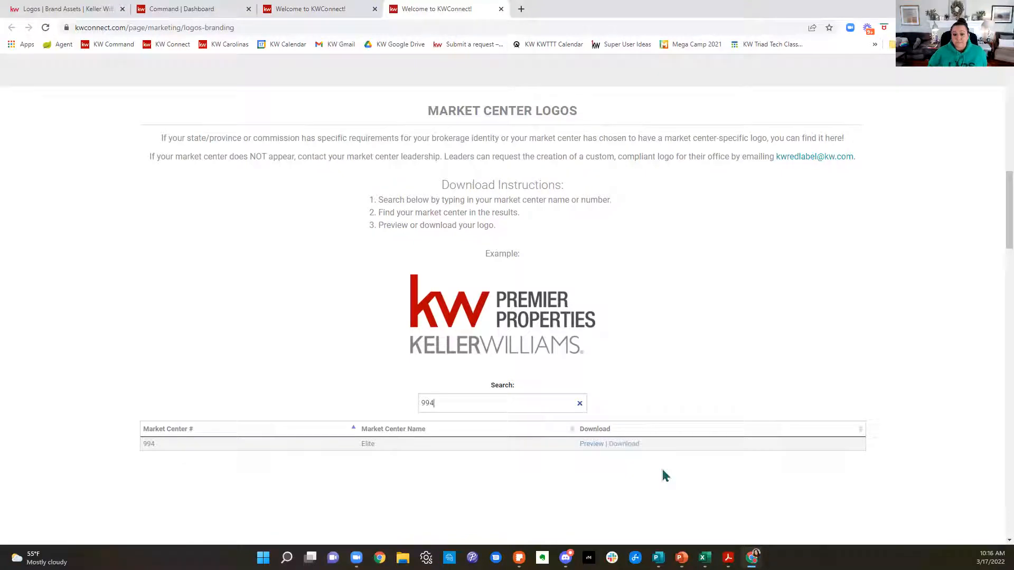
Step: Return to the brand assets and view the Elements collection
left_click(74, 9)
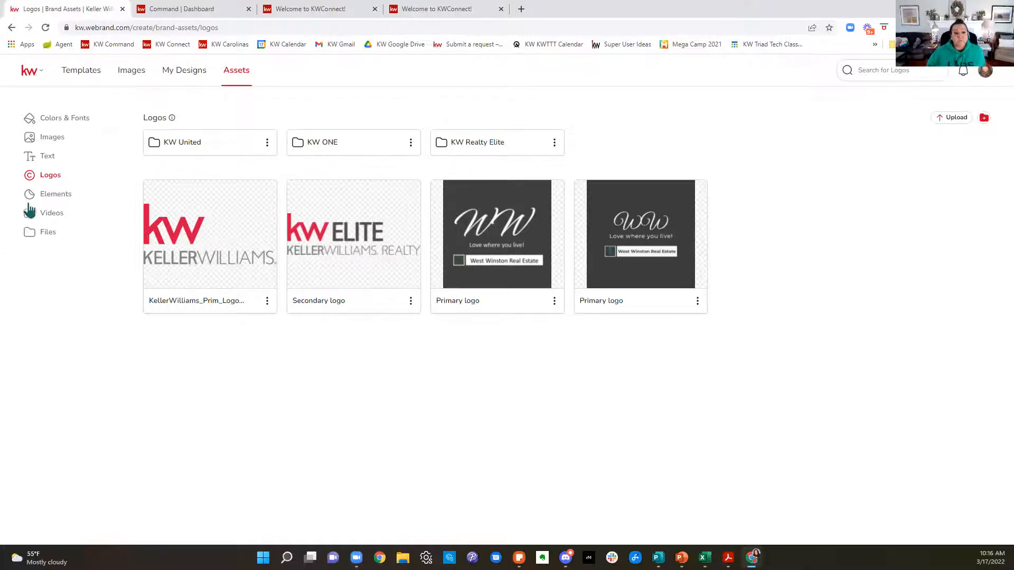
left_click(47, 195)
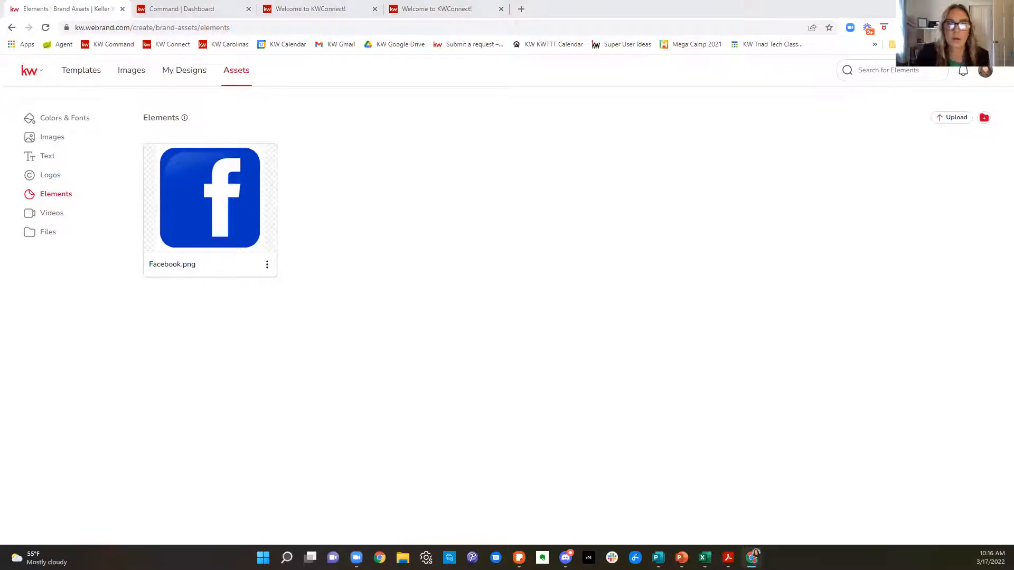
Step: Go back to the market center logos on KW Connect and search for number 509
left_click(406, 9)
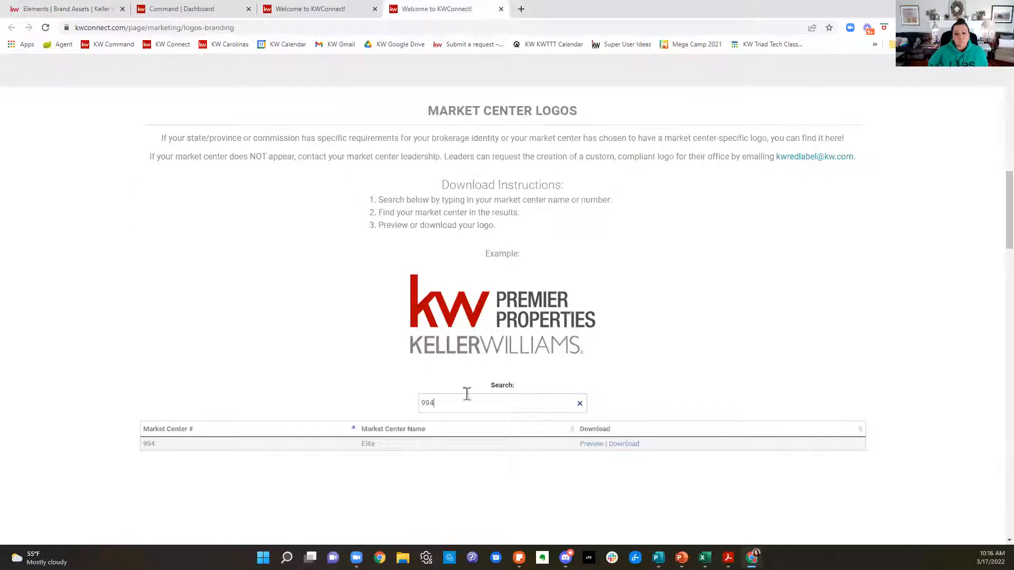
left_click_drag(466, 394, 385, 408)
type("5098")
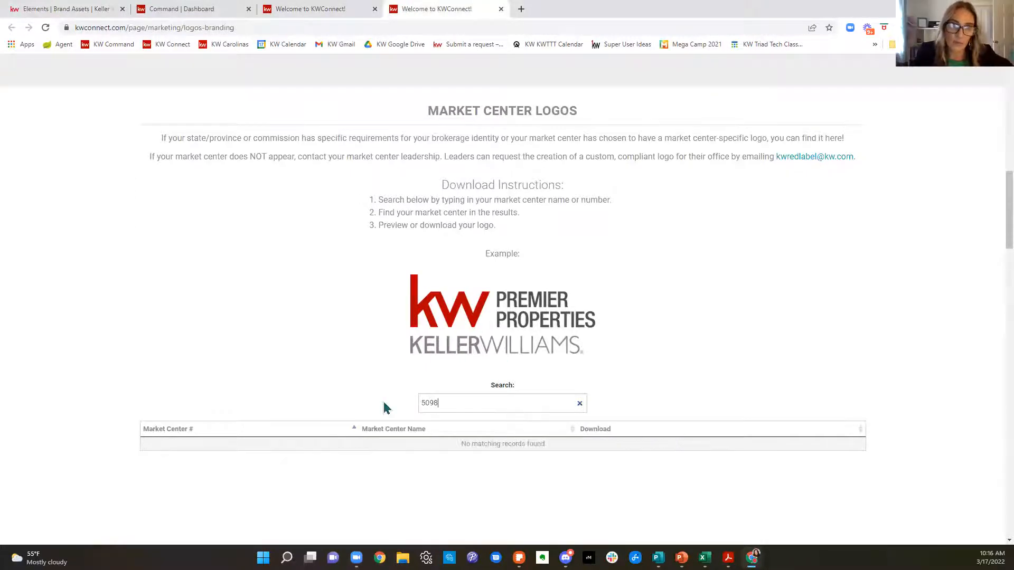
key("BackSpace")
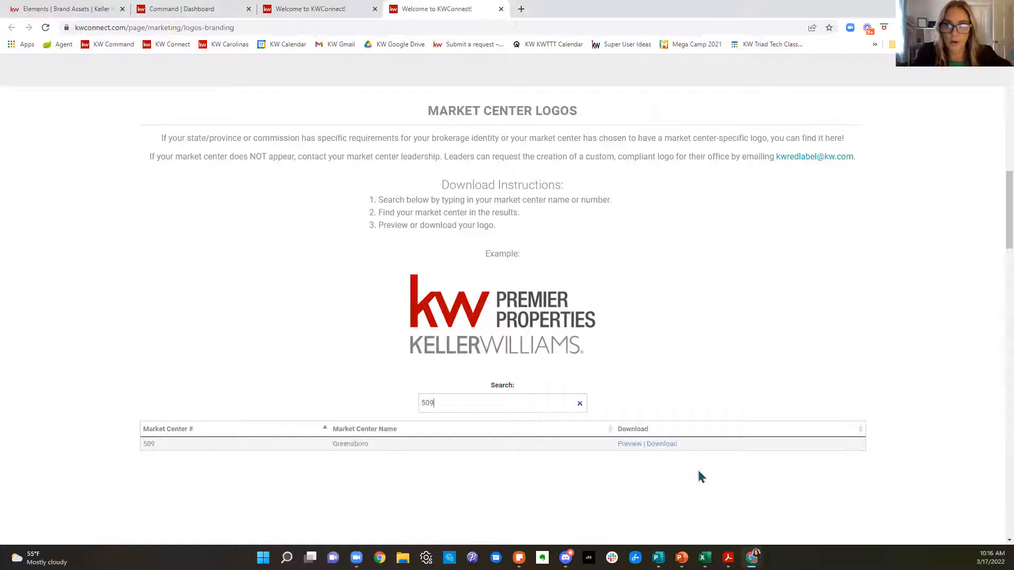
Step: Start downloading the Greensboro market center logo package and cancel the download
left_click(671, 444)
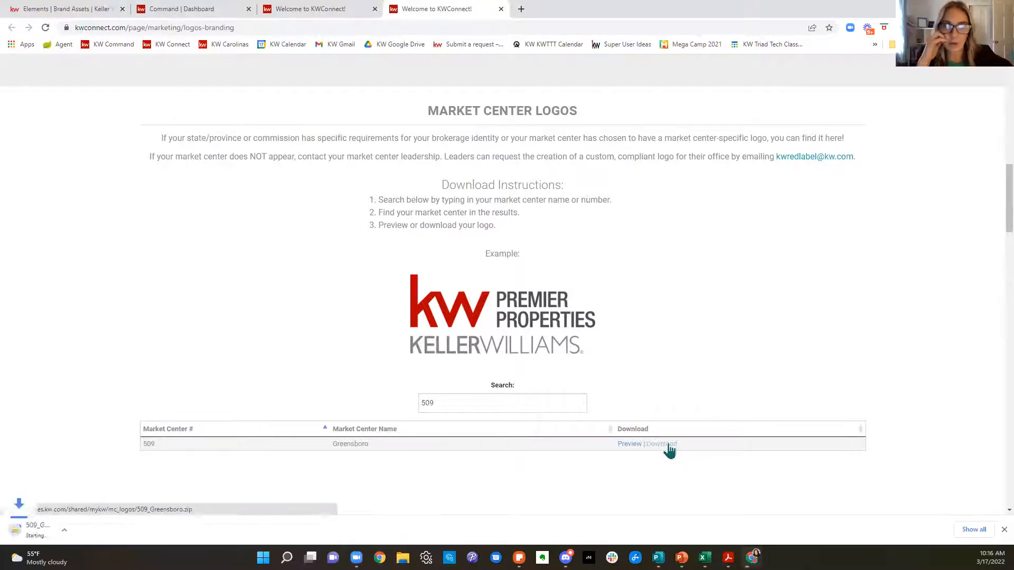
left_click(112, 531)
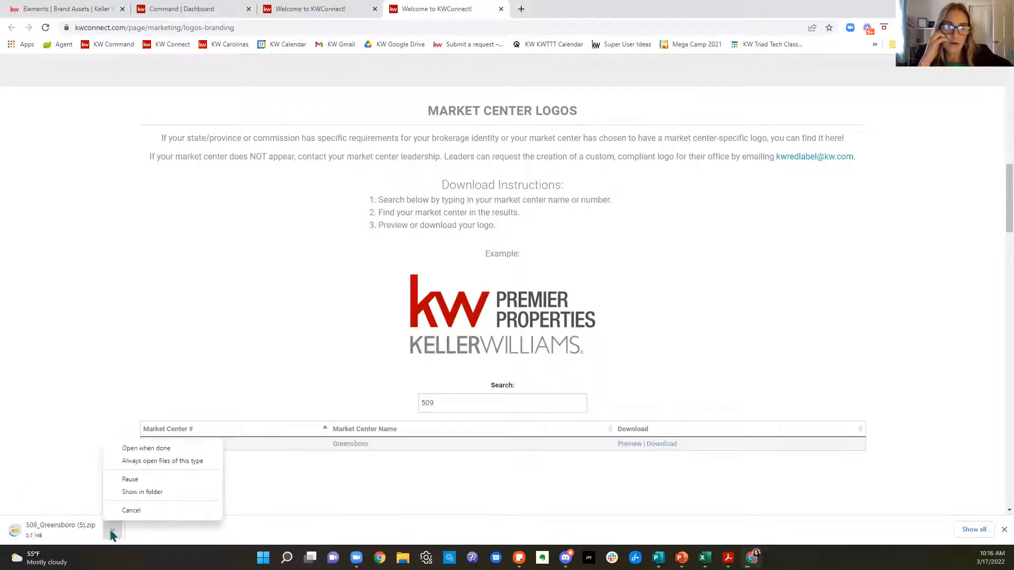
left_click(130, 511)
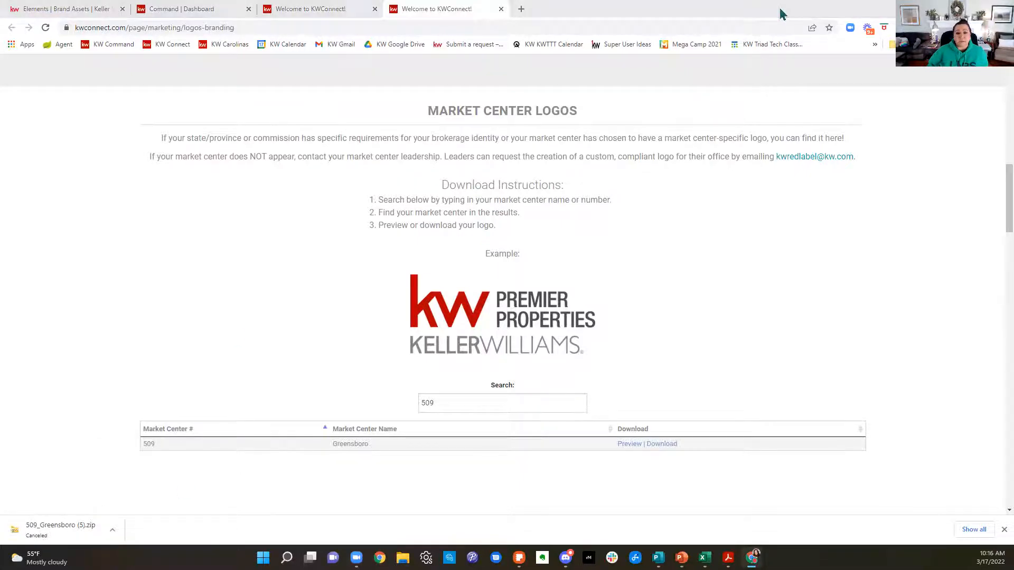
Step: Open KW Google Drive in a new browser tab and return to the Logos and Branding page
left_click(521, 9)
left_click(392, 44)
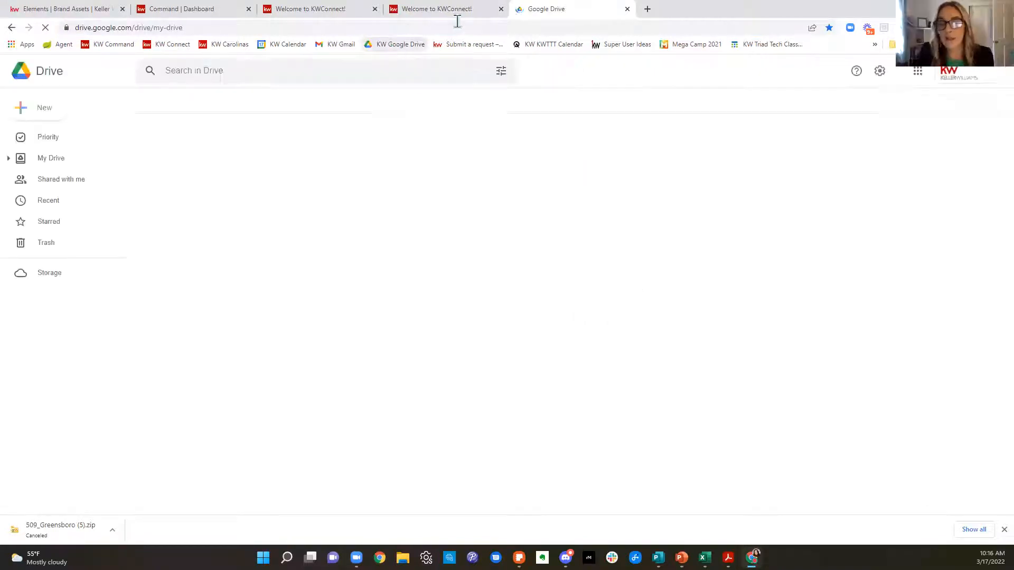
left_click(435, 10)
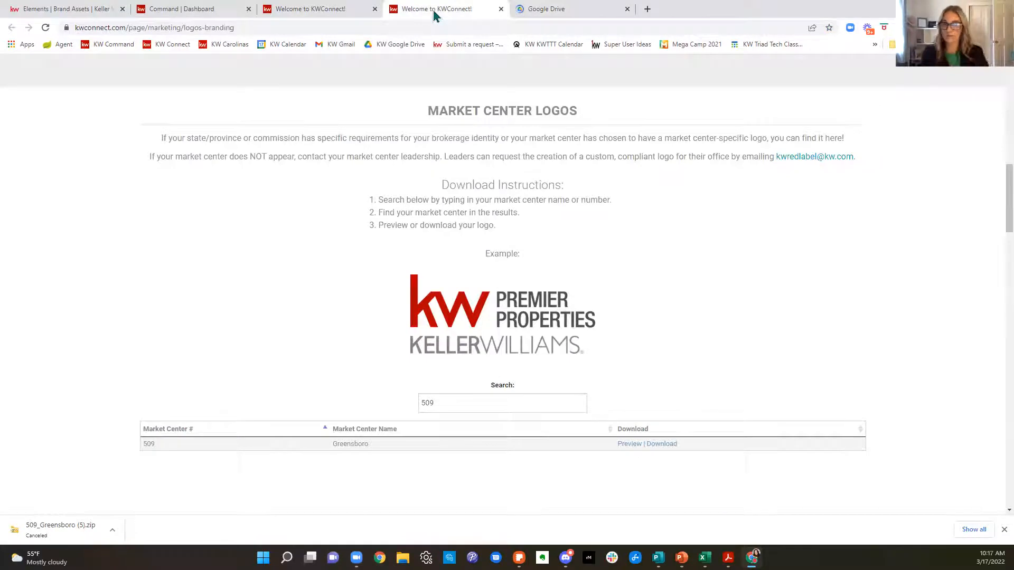
Step: Return to the brand assets, open the video collection and start adding a video from a YouTube link
left_click(291, 8)
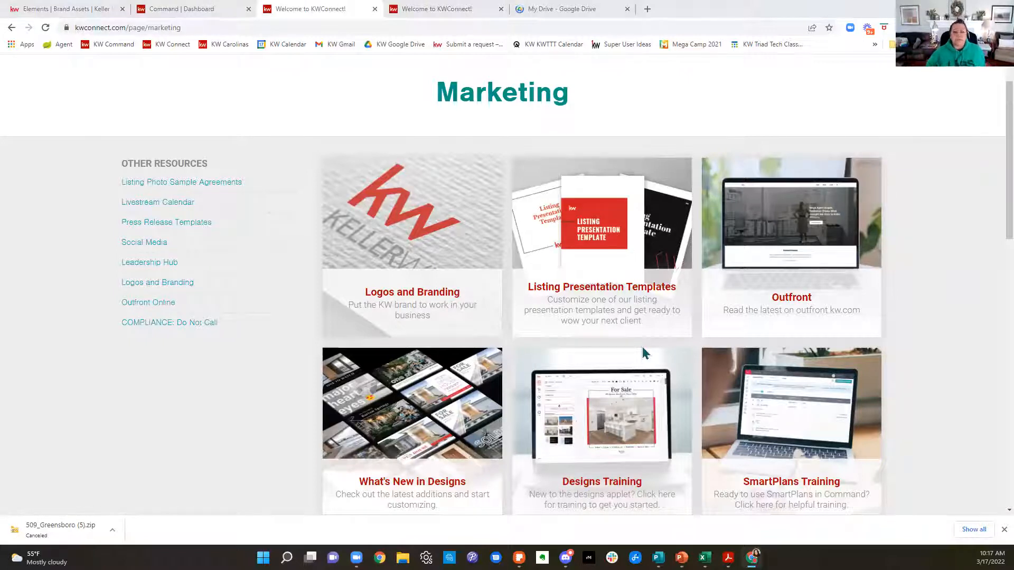
left_click(235, 9)
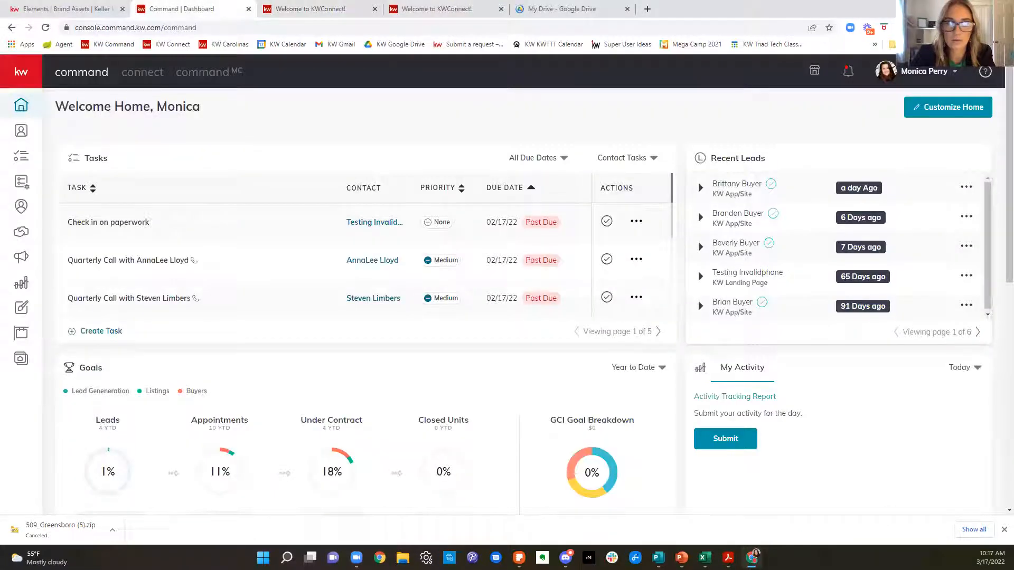
left_click(69, 7)
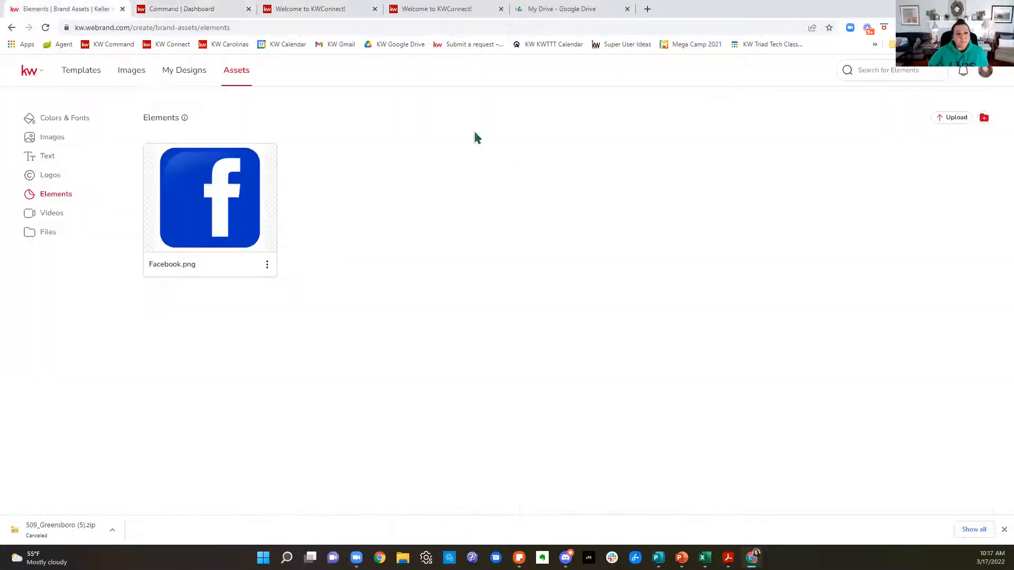
left_click(52, 217)
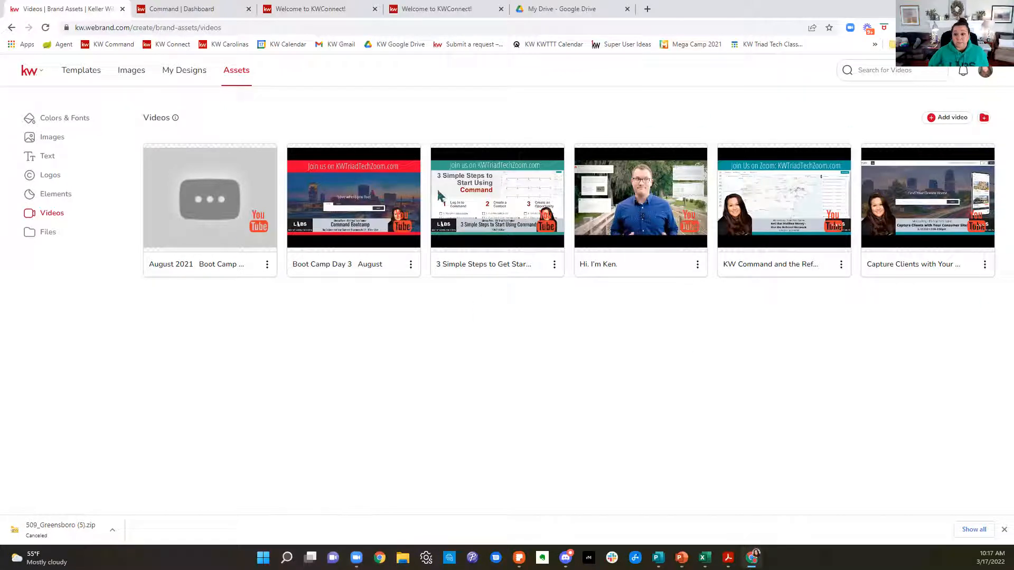
left_click(954, 119)
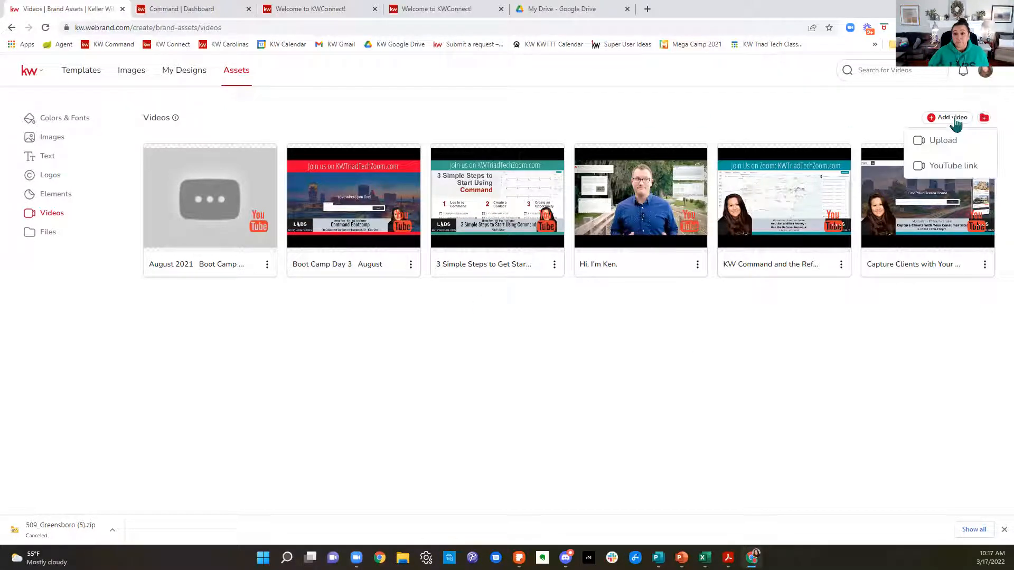
left_click(958, 166)
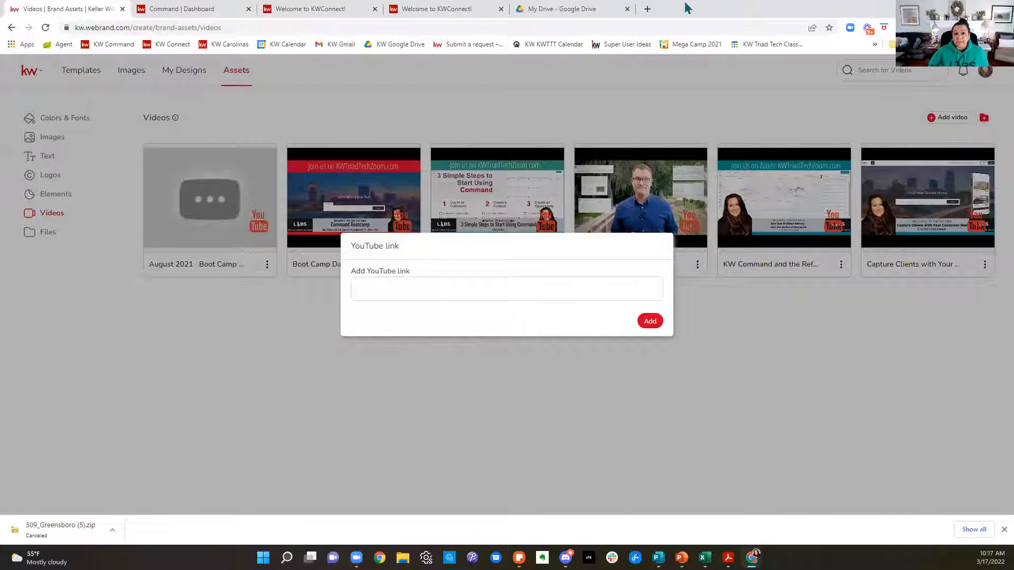
Step: Open youtube.com in a new browser tab
left_click(652, 11)
type("y")
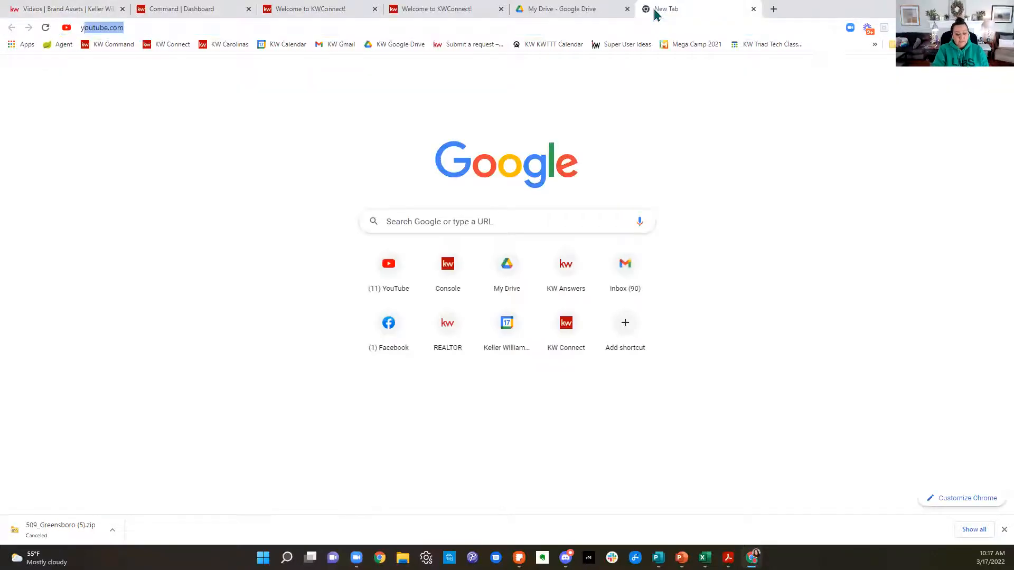
type("outube")
key("Return")
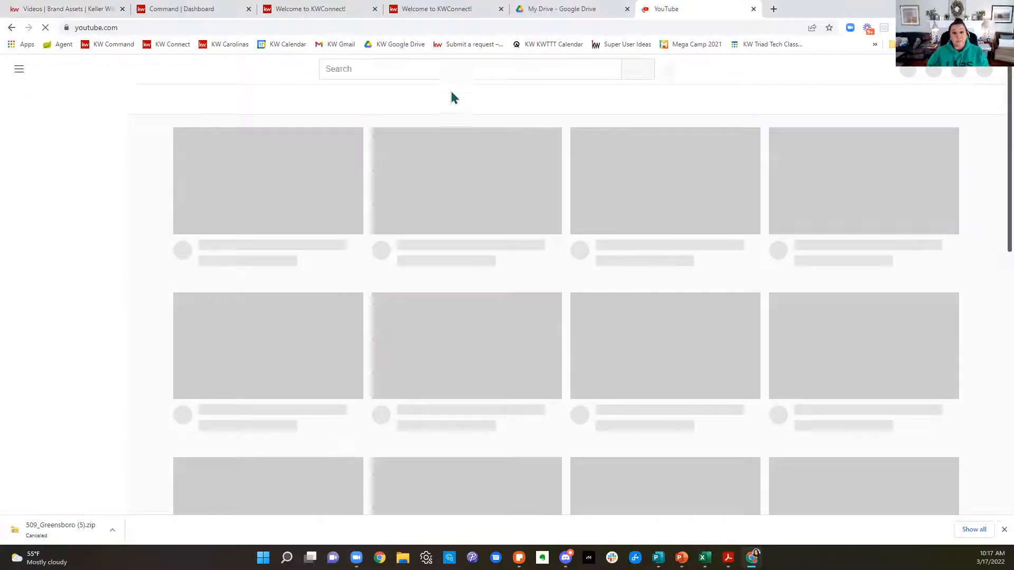
Step: Search YouTube for "kw triad tech"
left_click(431, 67)
type("kw tr")
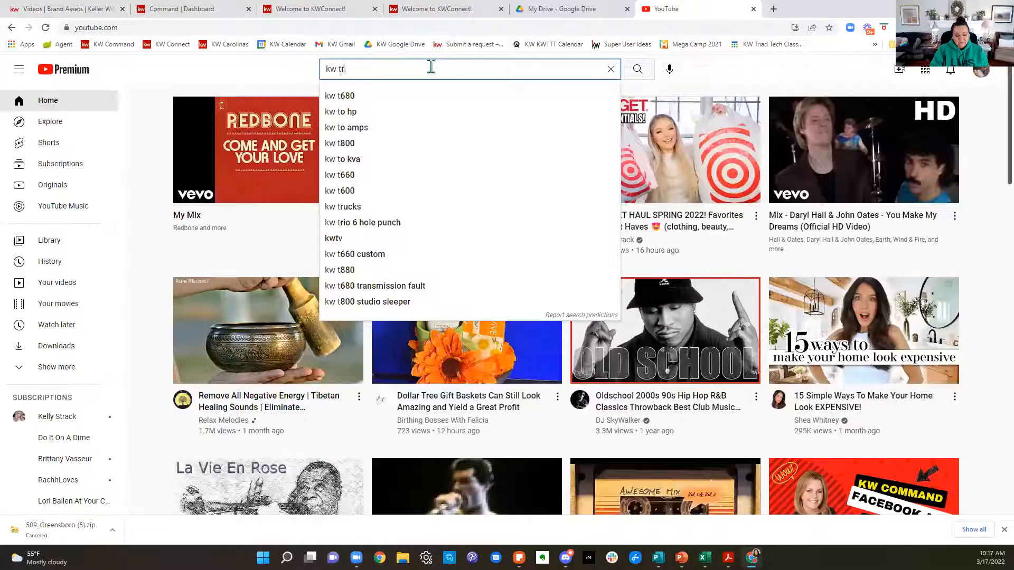
type("iad")
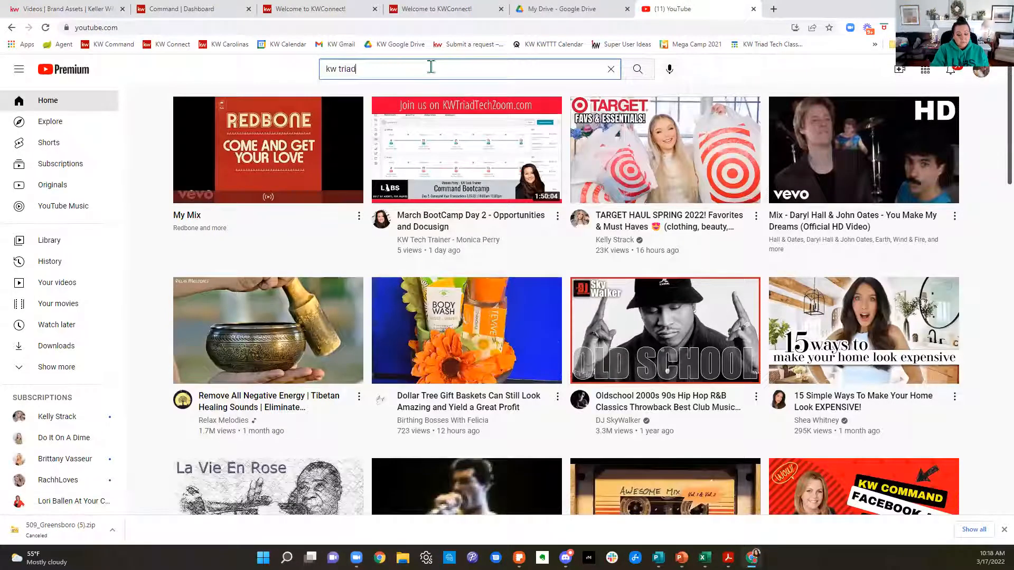
type(" tech")
key("Return")
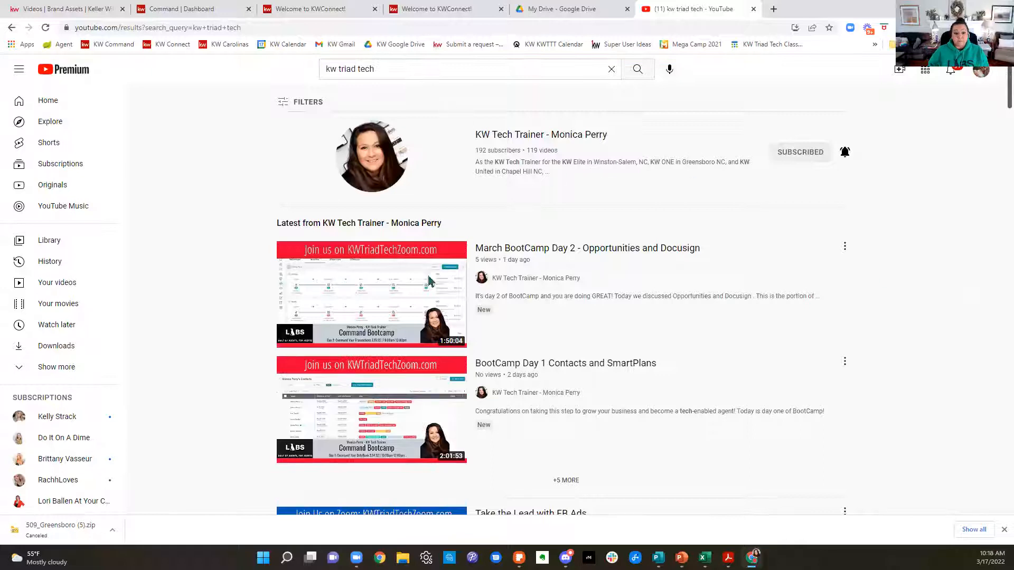
Step: Open the video "March BootCamp Day 2 - Opportunities and Docusign", pause it and copy its share link
left_click(352, 313)
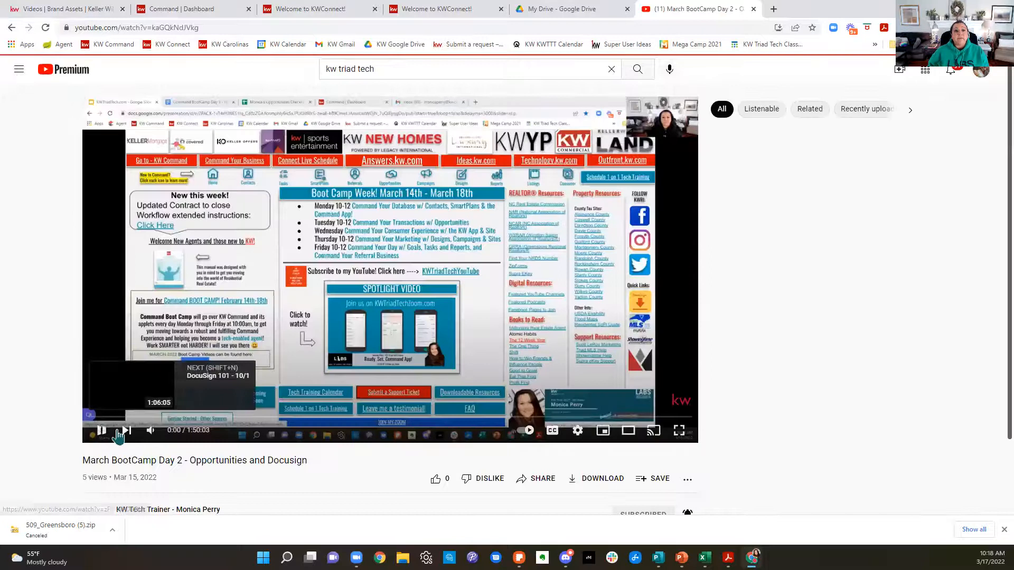
left_click(106, 431)
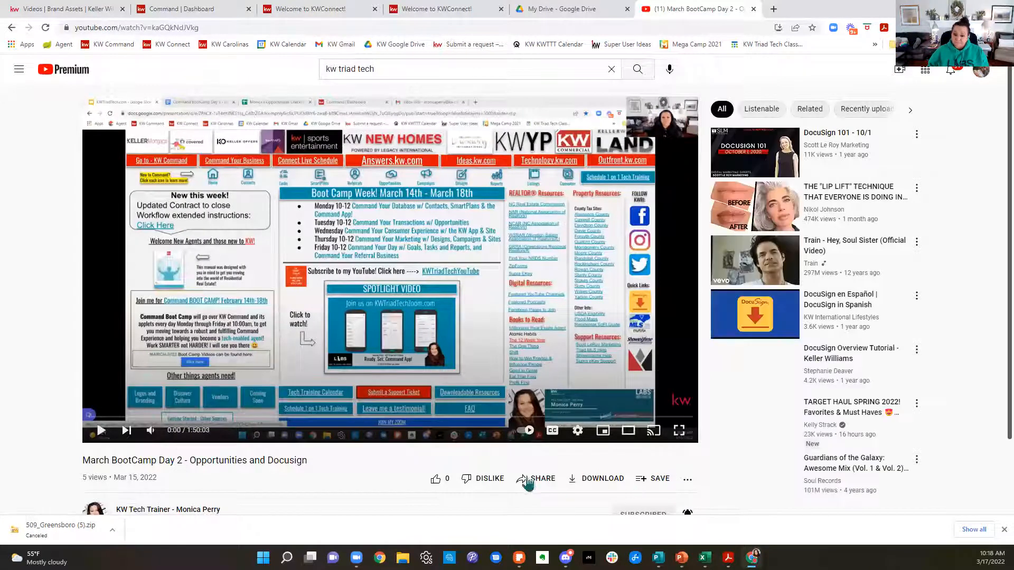
left_click(534, 481)
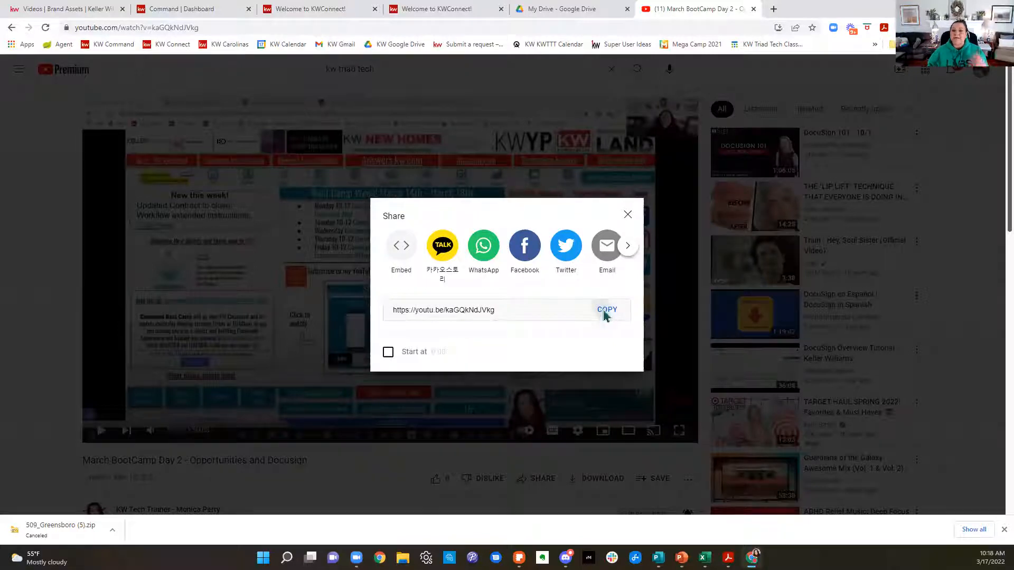
left_click(604, 310)
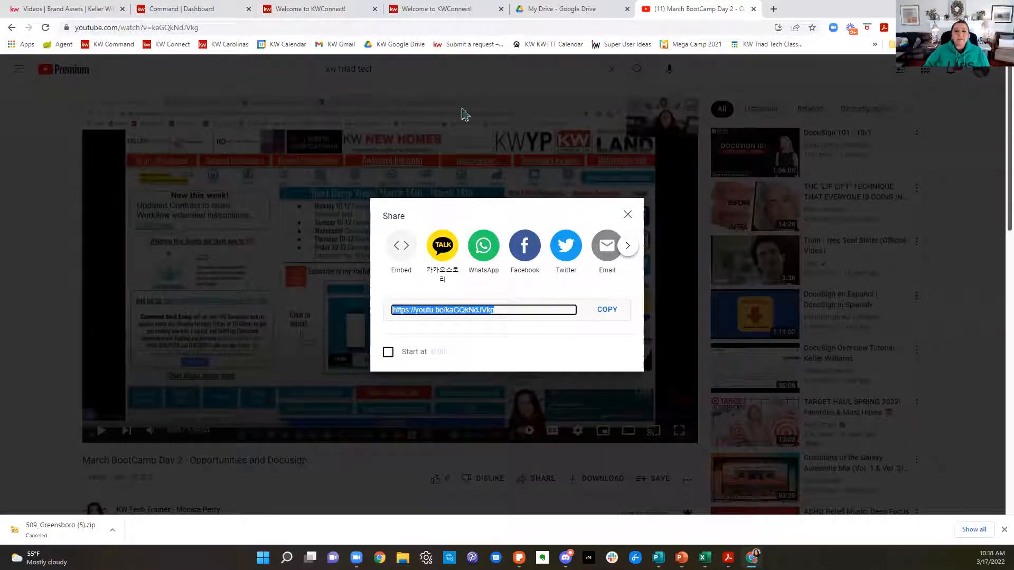
Step: View the My Drive files in Google Drive and return to the YouTube video
left_click(564, 9)
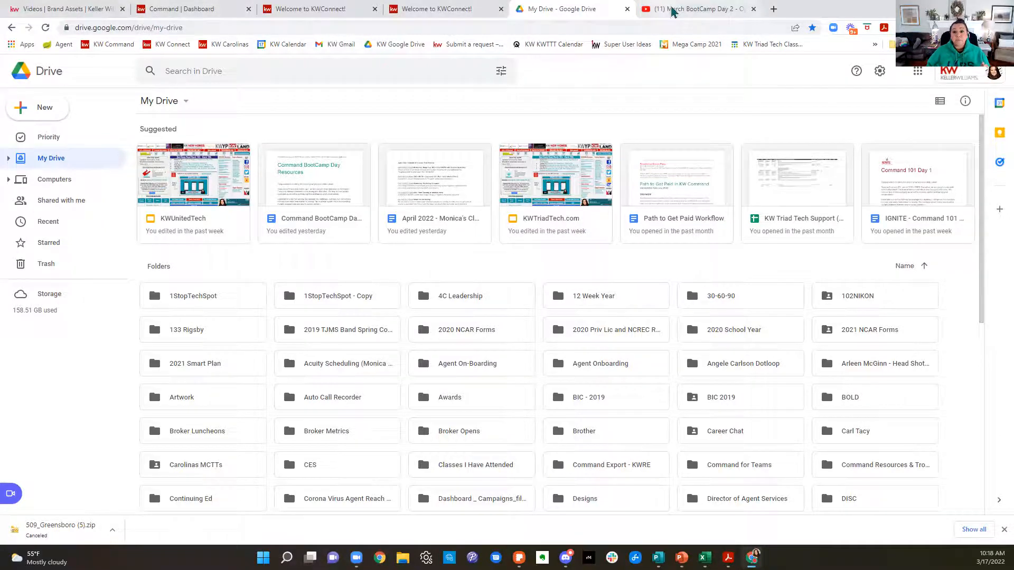
left_click(639, 8)
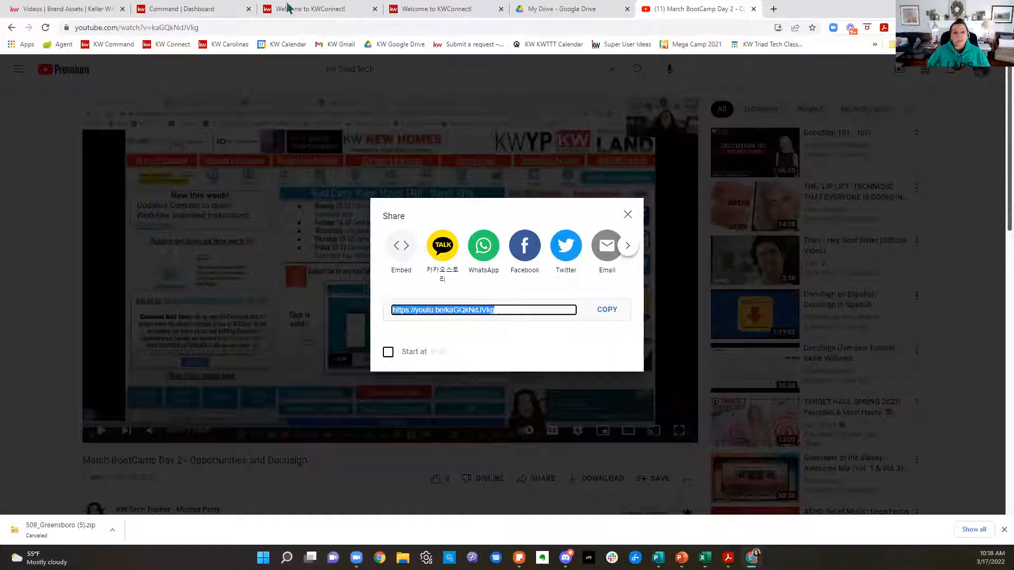
Step: Add the copied YouTube video link to the brand video assets and reopen the options for adding a video
left_click(59, 10)
left_click(429, 292)
key("ctrl+v")
left_click(653, 323)
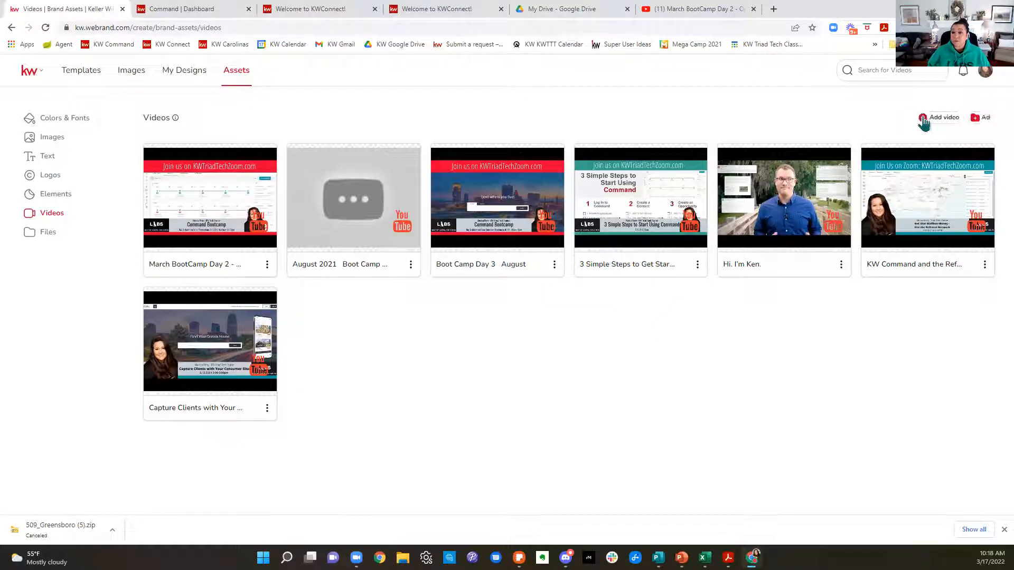
left_click(938, 119)
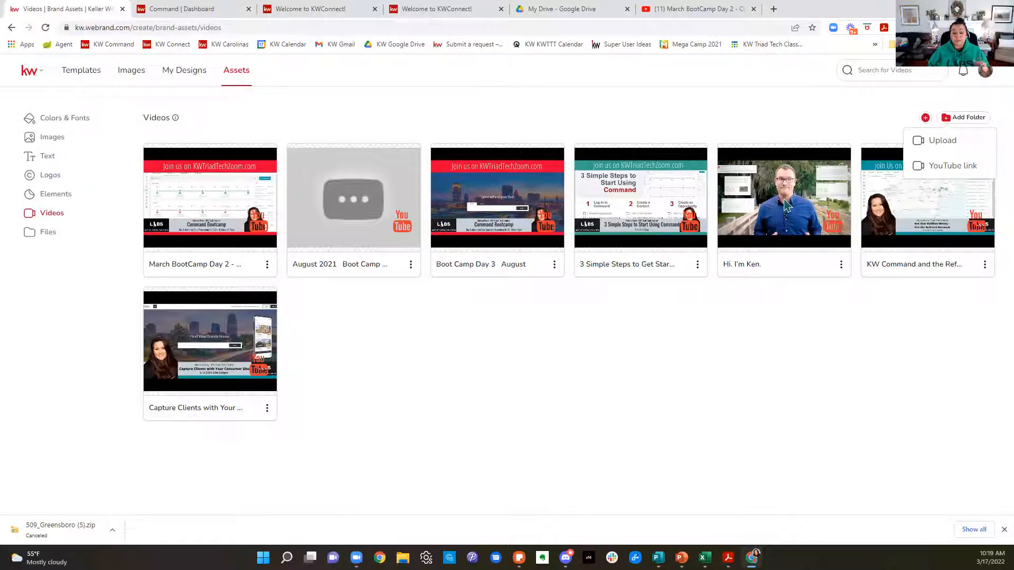
Step: Return to YouTube, close the share dialog, search for "ken pozek" and open that channel's list of videos
left_click(672, 10)
left_click(628, 214)
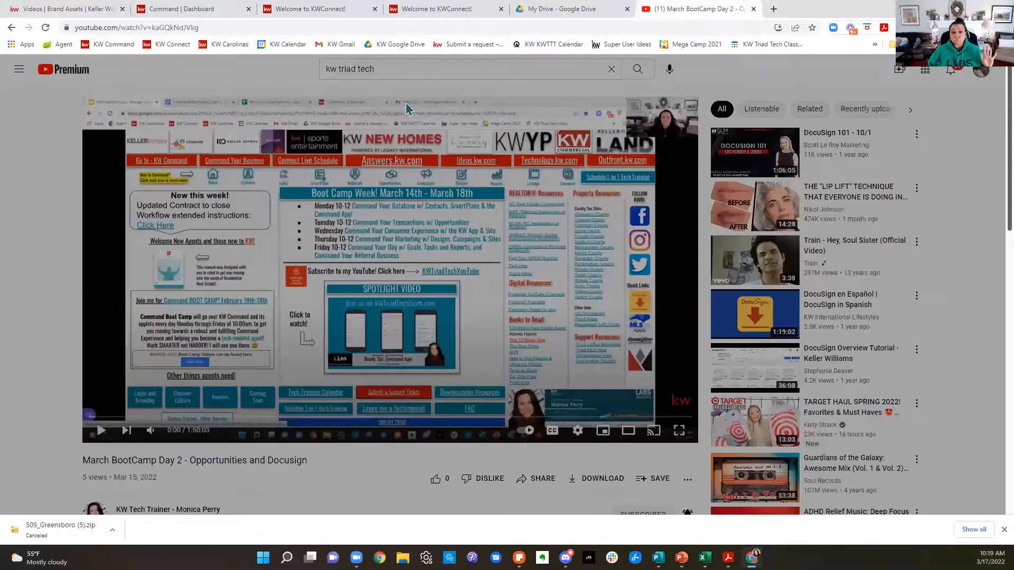
left_click_drag(420, 71, 324, 78)
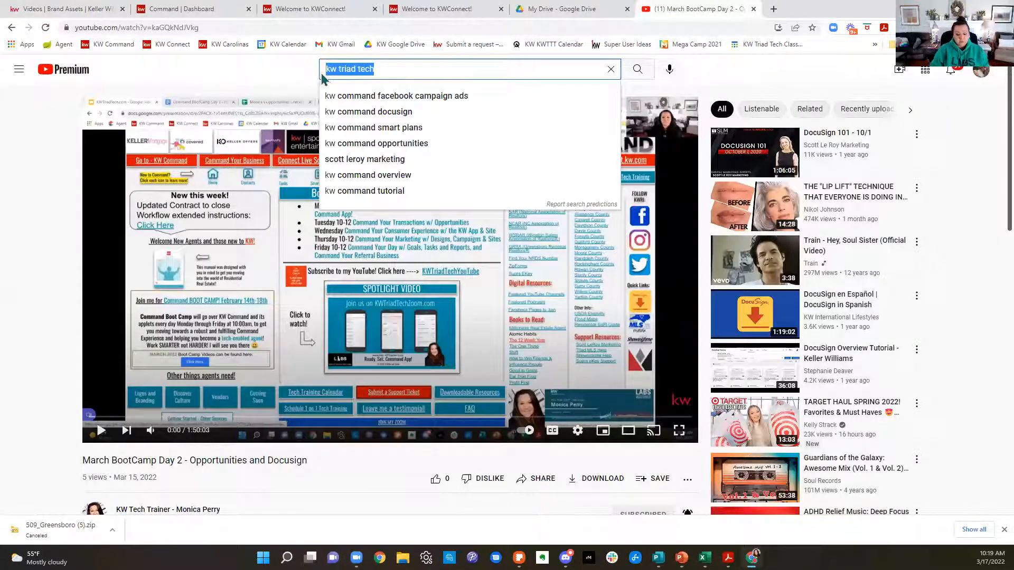
type("ken pozek")
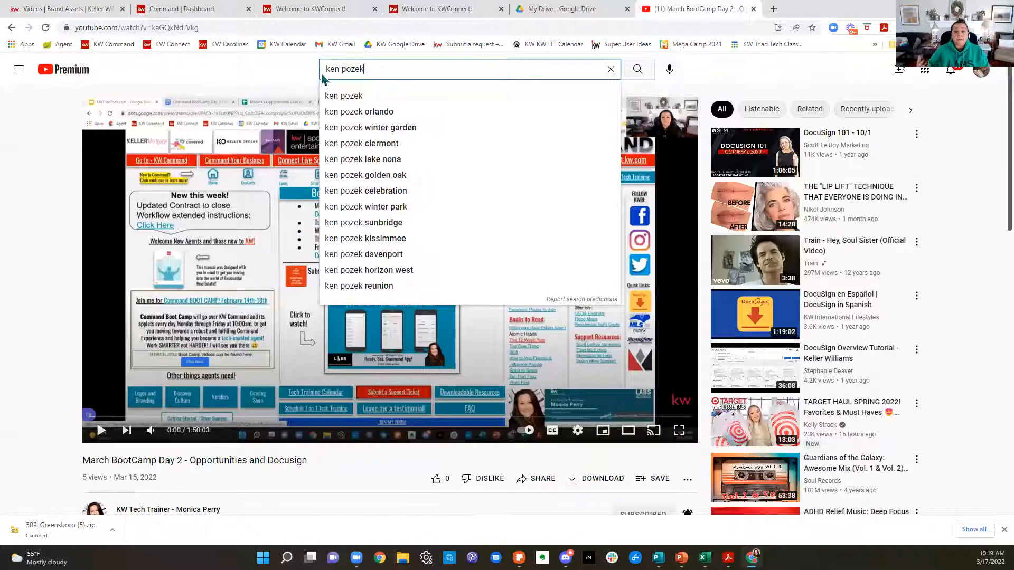
left_click(348, 95)
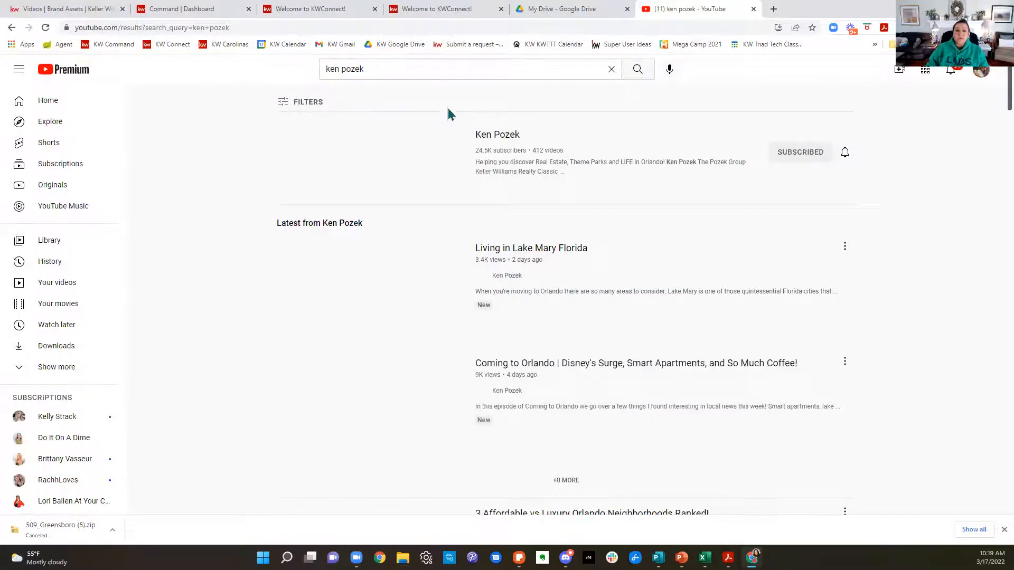
left_click(382, 159)
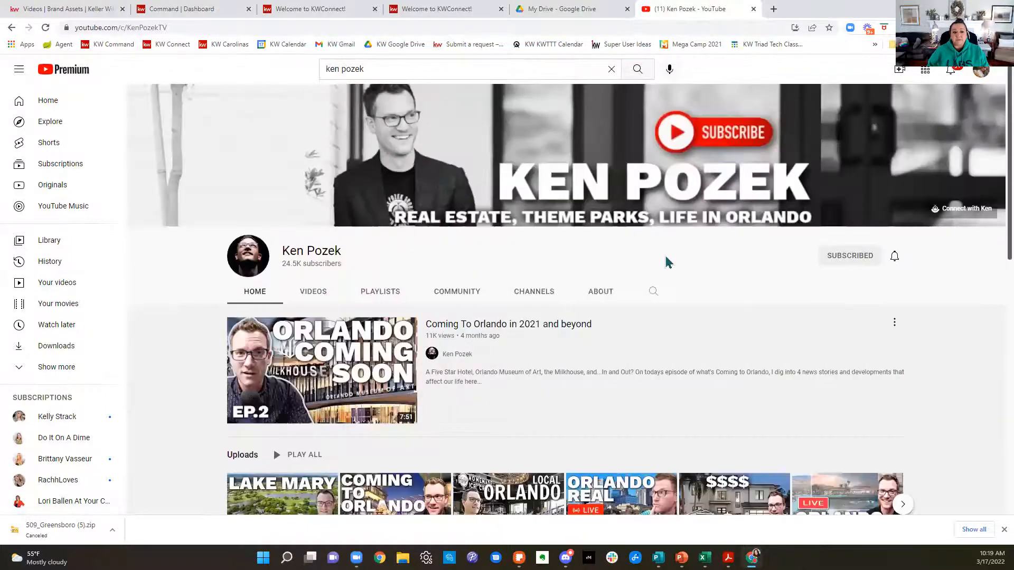
left_click(305, 294)
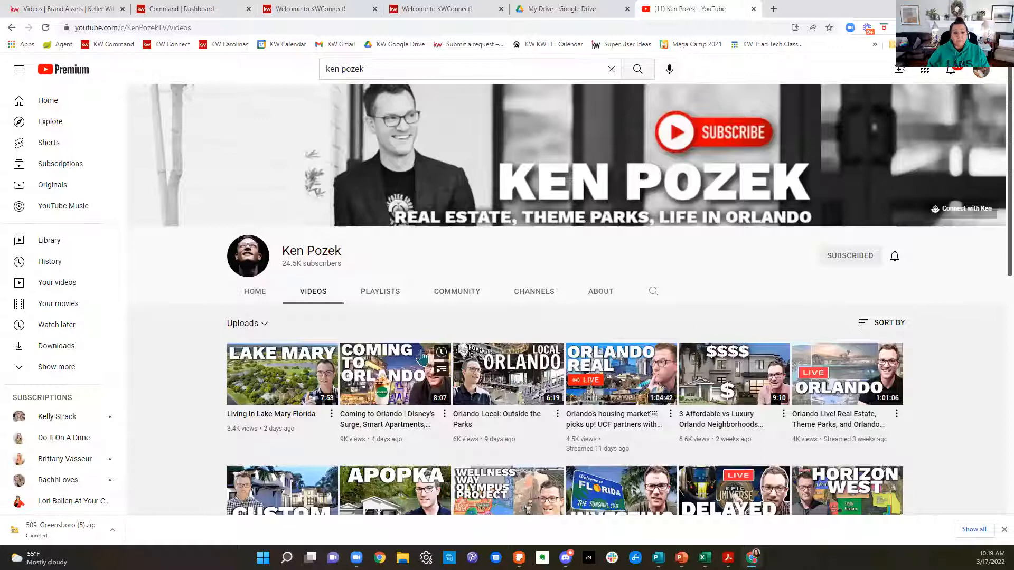
Step: Search YouTube for "hi ken pozek" and open the video "Hi. I'm Ken."
left_click(439, 65)
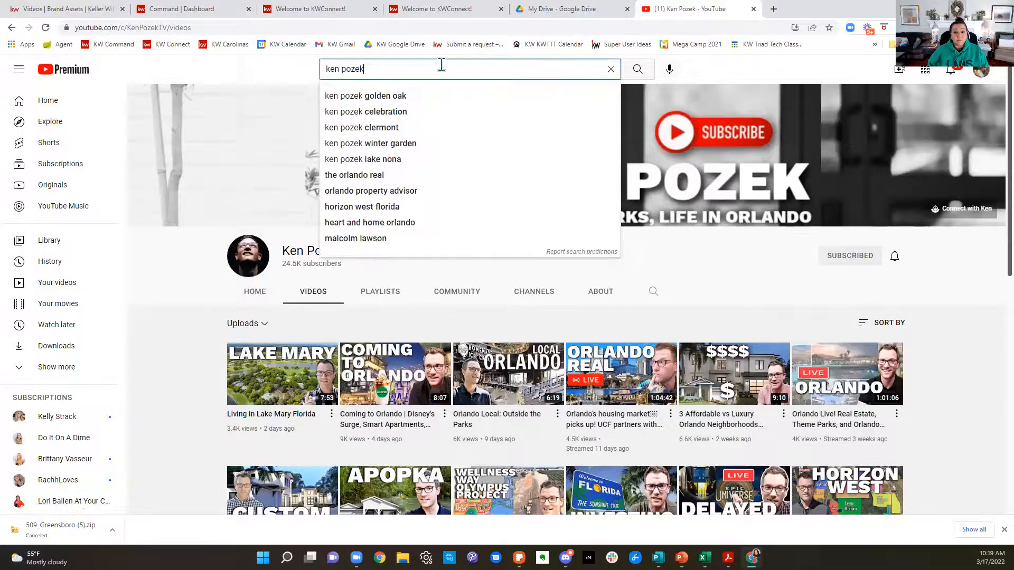
left_click(327, 69)
type("hi")
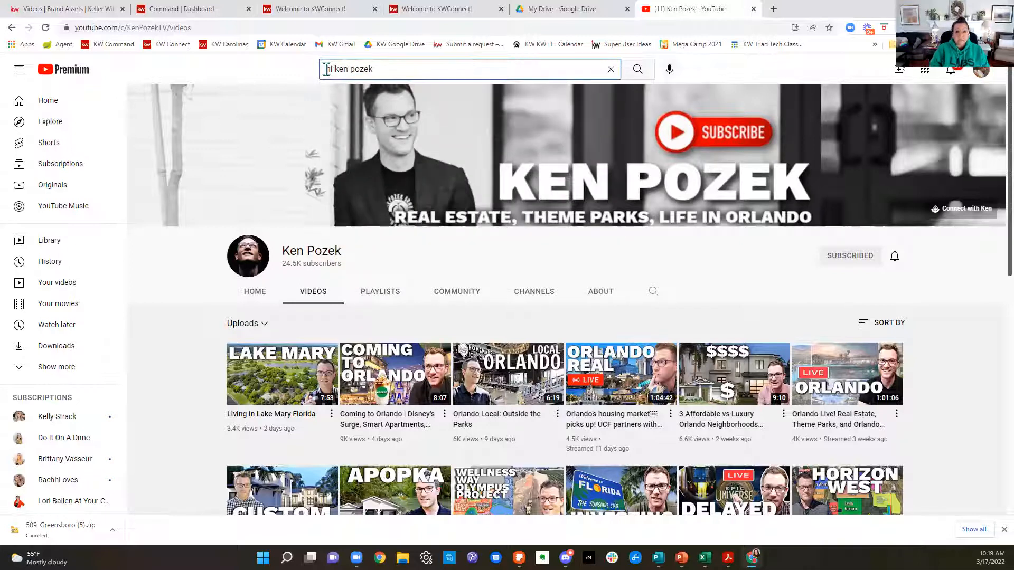
key("Return")
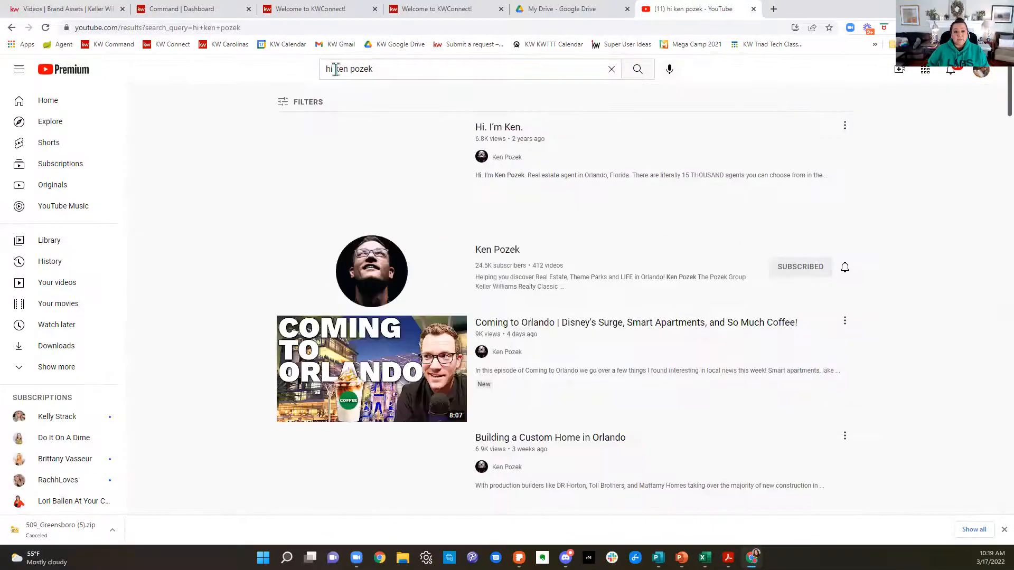
left_click(377, 184)
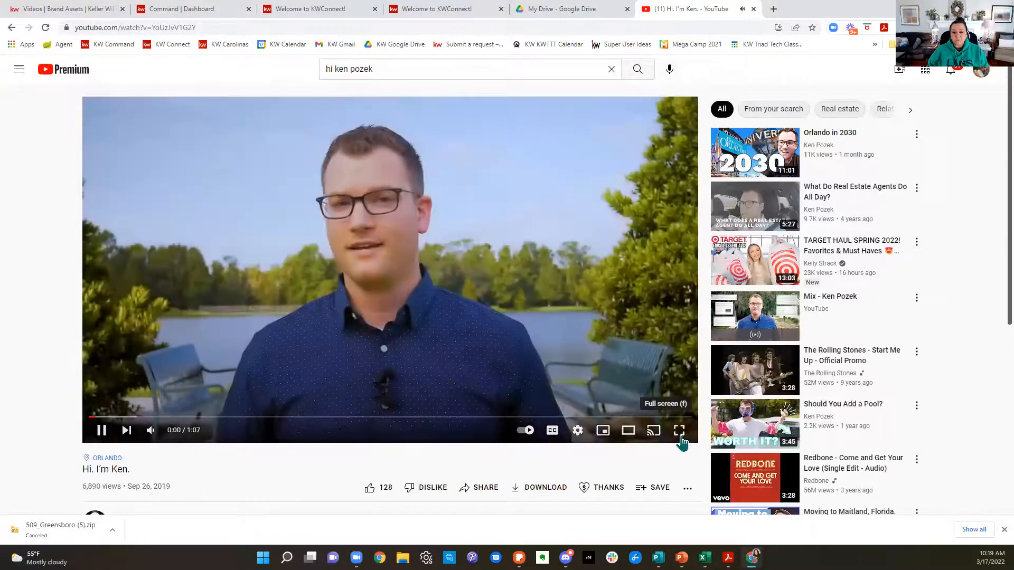
Step: Watch the video in full screen, pause it near its end and close the YouTube tab
left_click(680, 433)
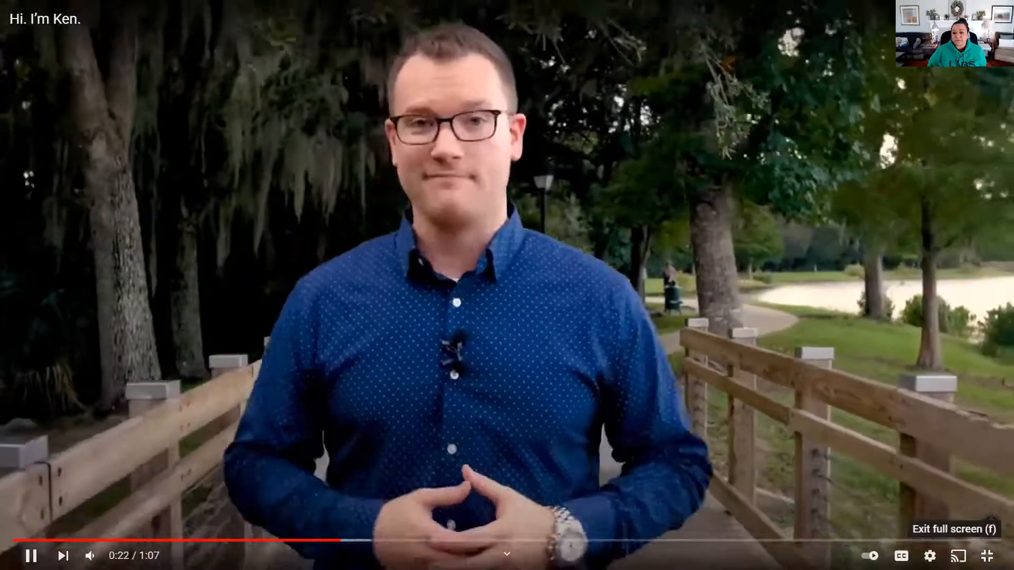
left_click(987, 556)
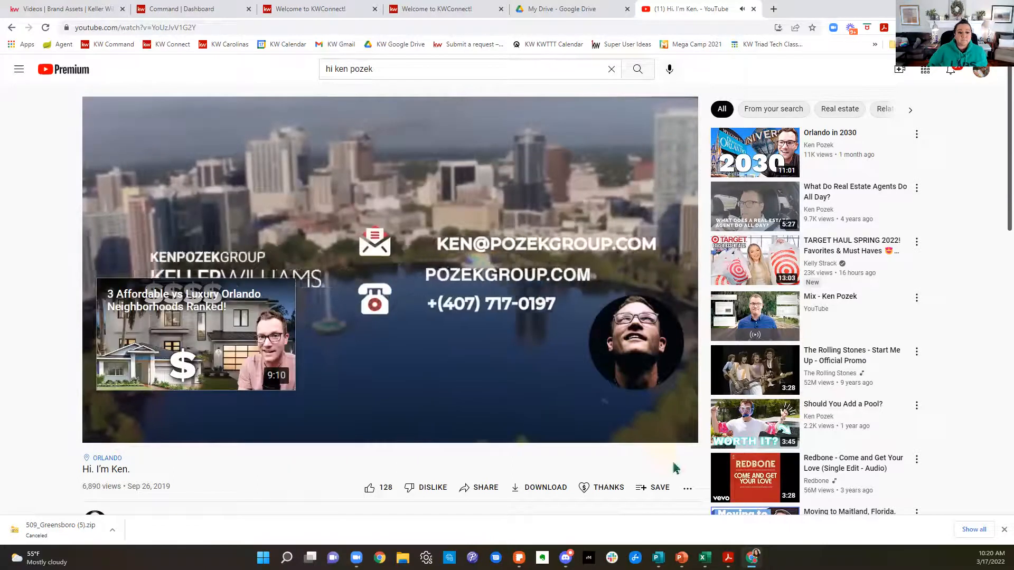
left_click(103, 430)
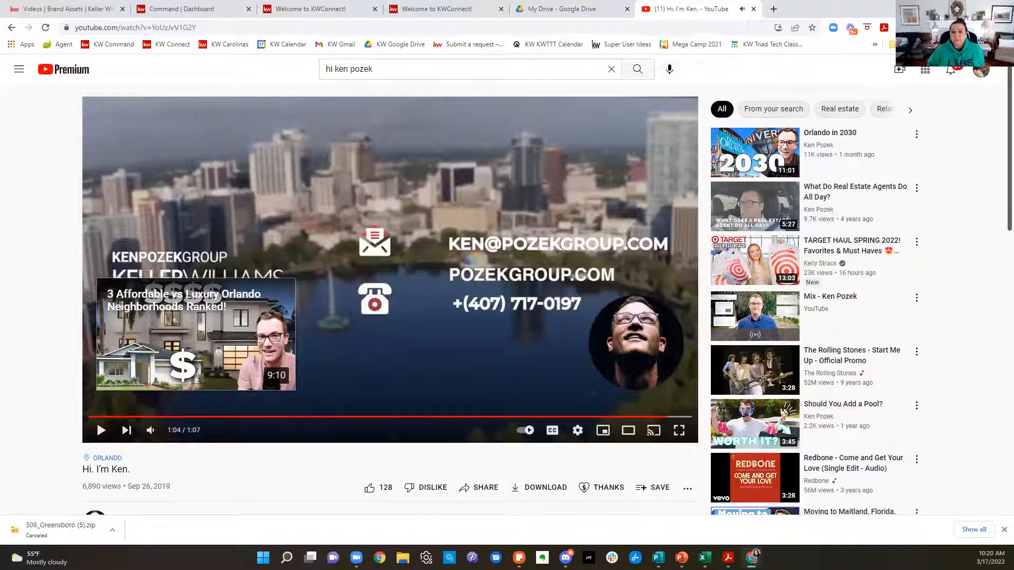
left_click(754, 9)
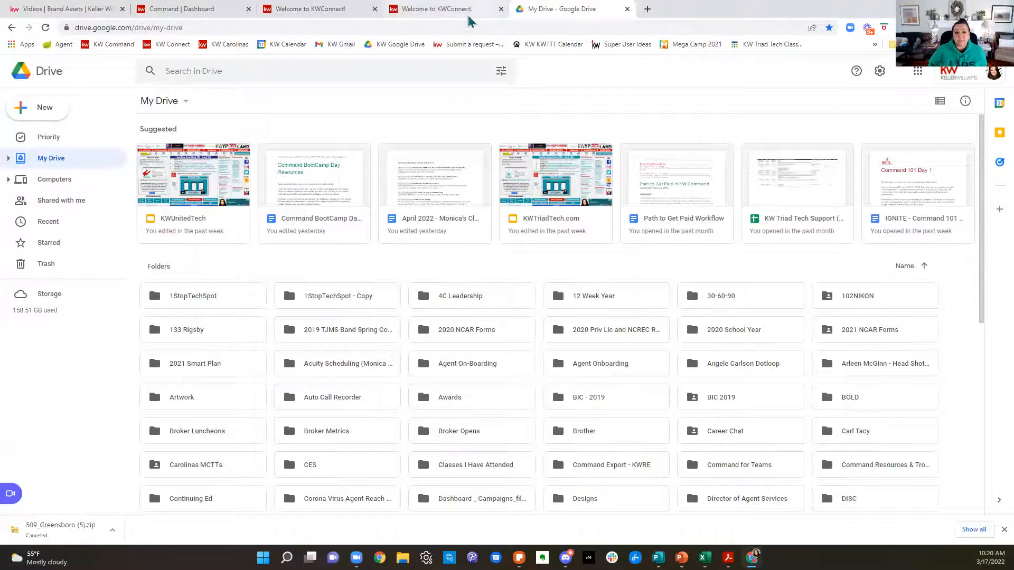
Step: Return to the brand assets, open the Files section and dismiss the browser's downloads bar
left_click(75, 10)
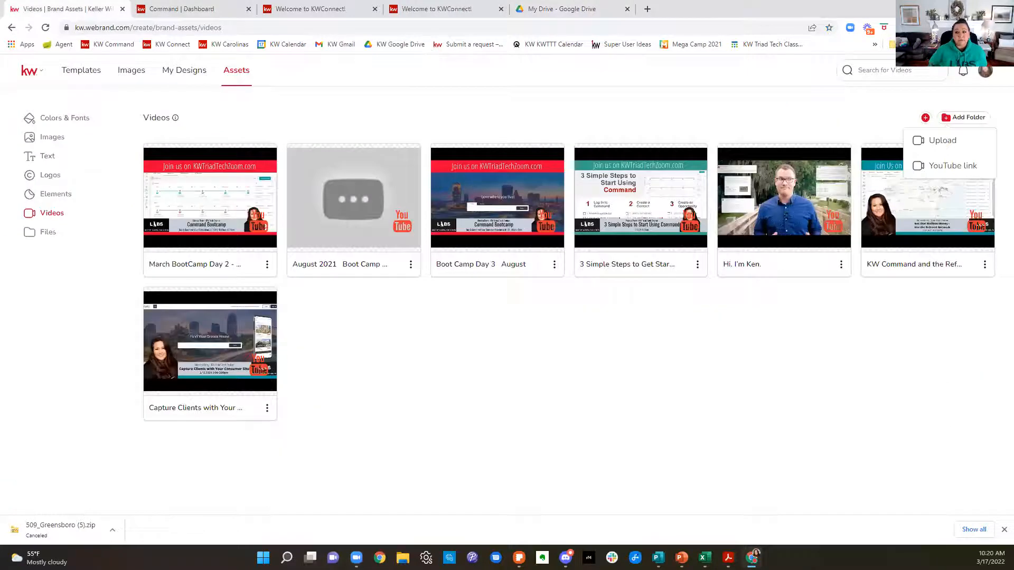
left_click(661, 349)
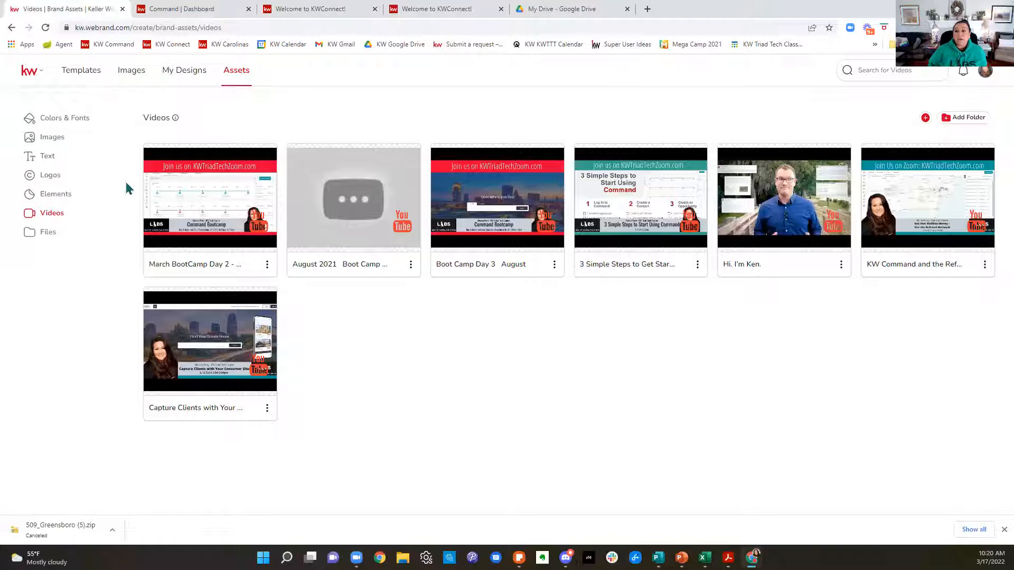
left_click(46, 236)
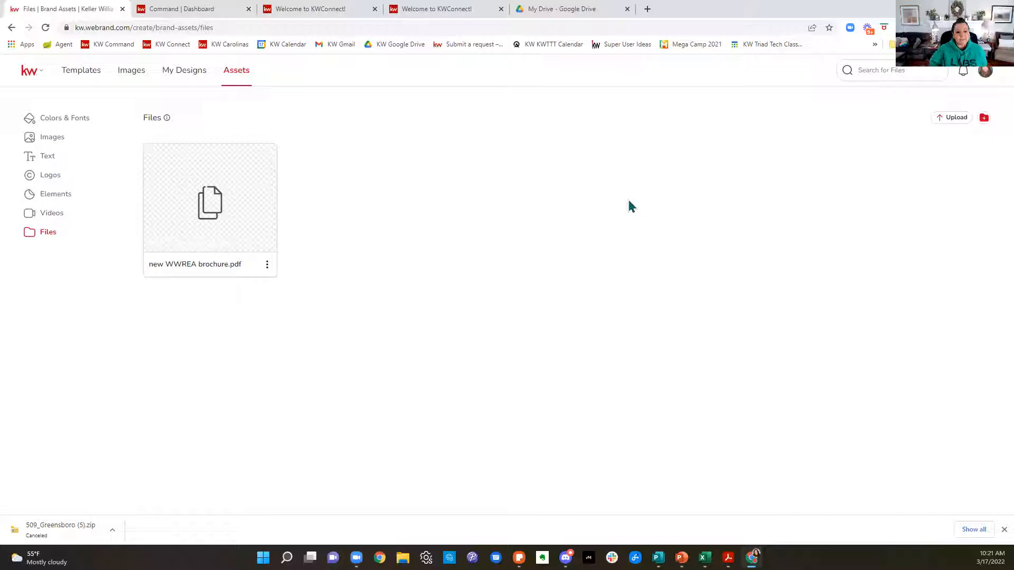
left_click(1004, 529)
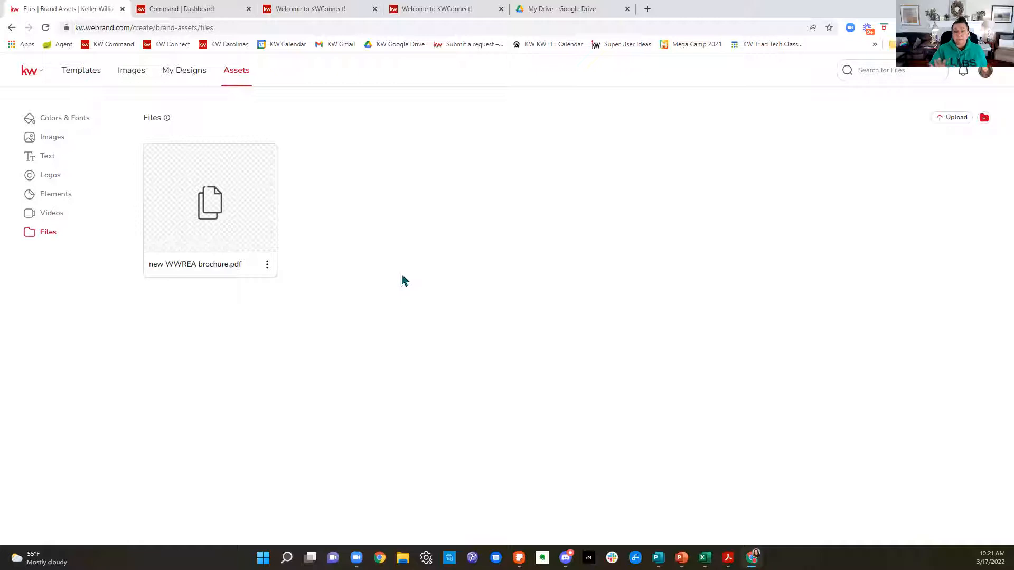
Step: Go to My Designs, review the formats offered for starting a blank design and close the list without choosing one
left_click(196, 79)
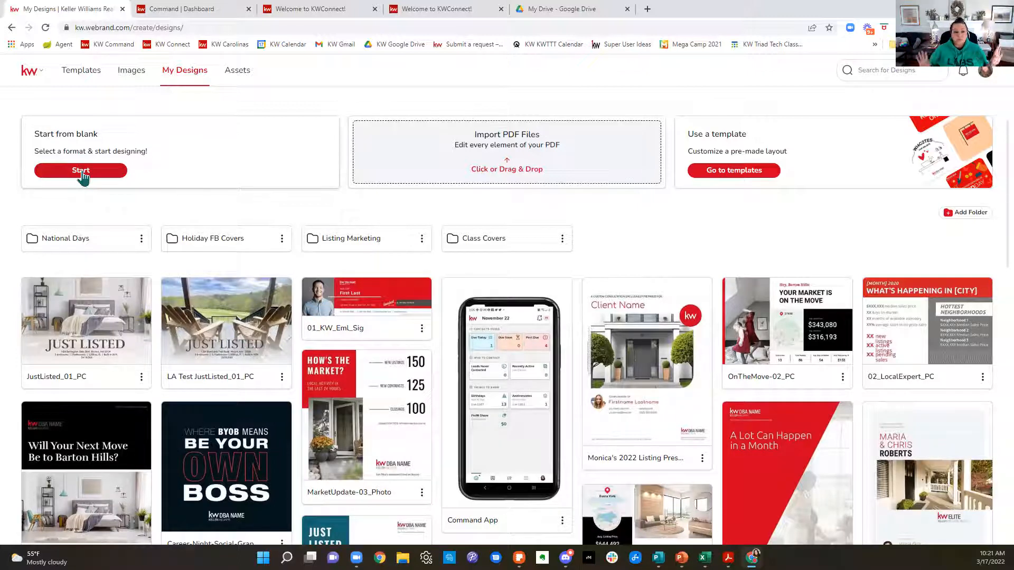
left_click(82, 172)
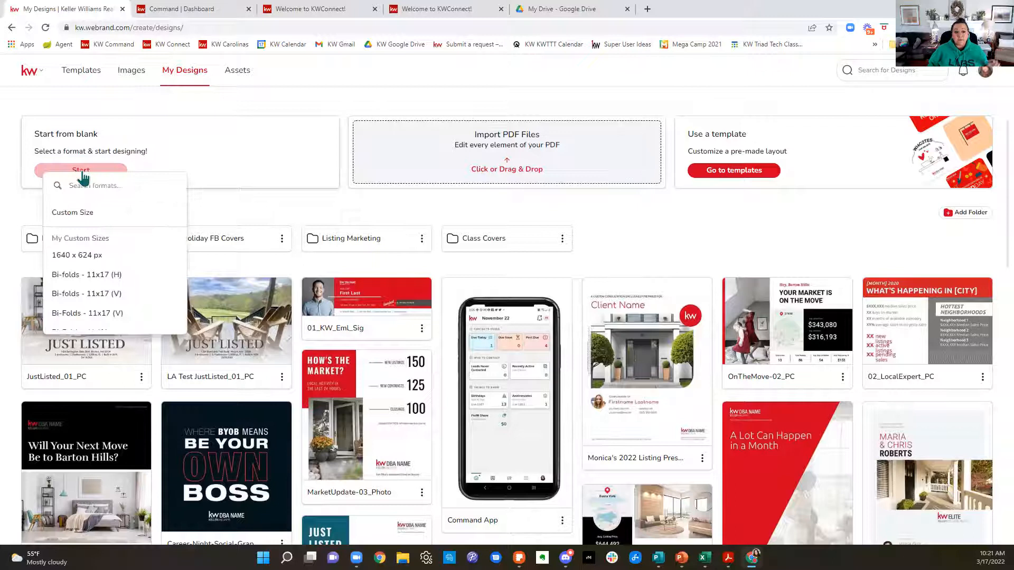
scroll(94, 258, "down", 2)
scroll(94, 259, "down", 1)
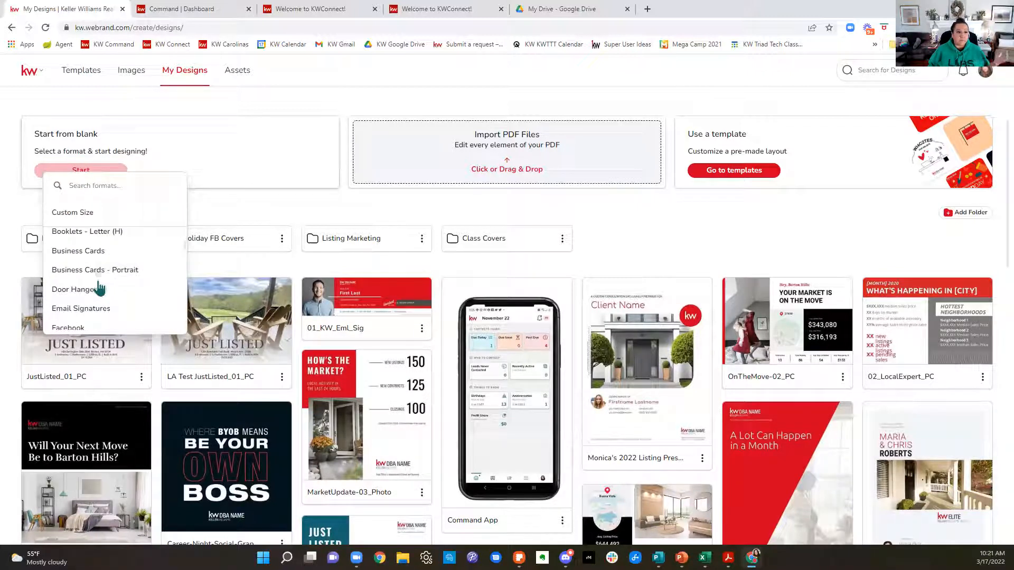
scroll(99, 288, "down", 1)
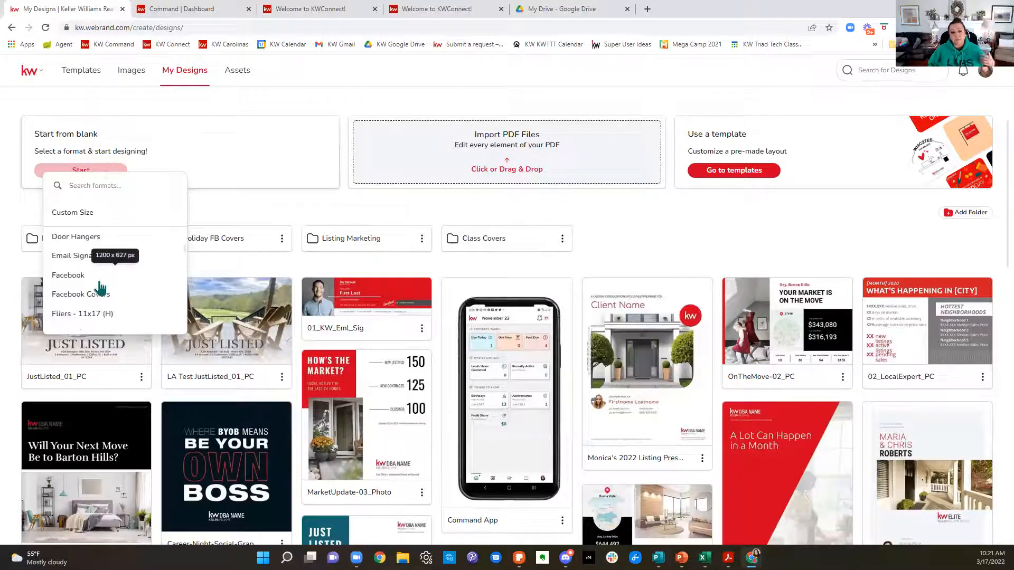
scroll(100, 287, "down", 2)
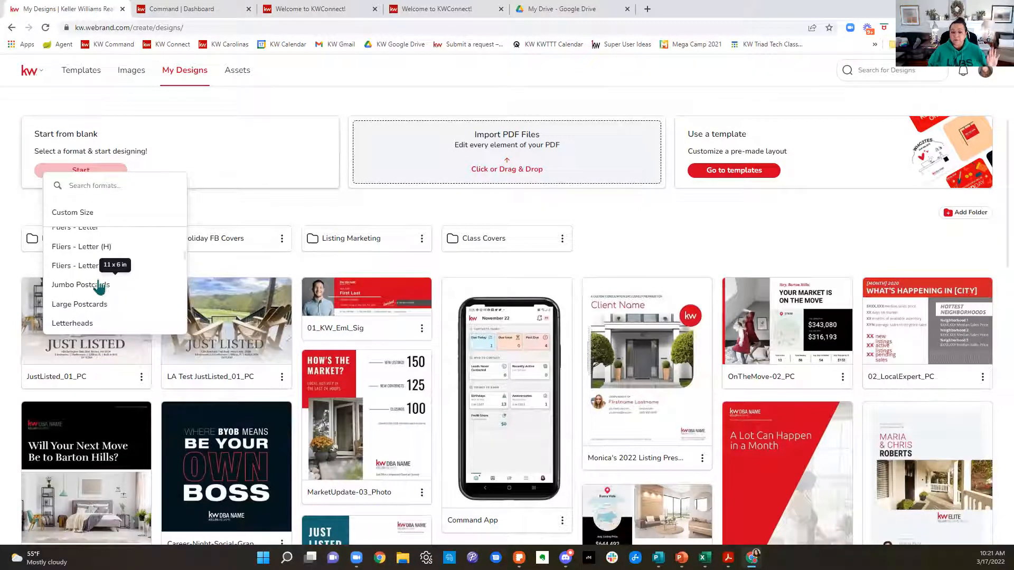
left_click(701, 241)
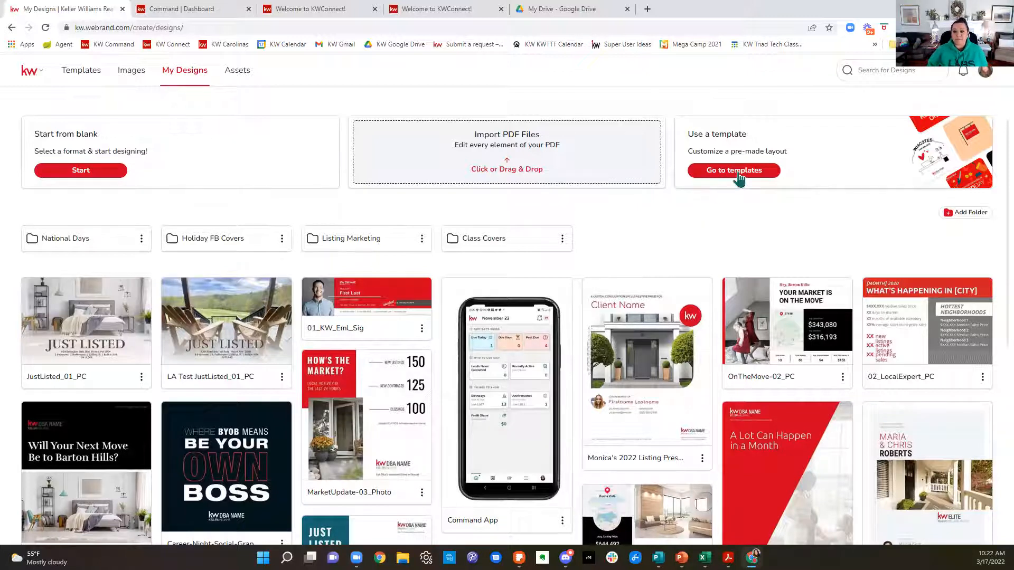
Step: Go to Templates and look through the subcategories of KSCORE, Listings, Buyer and Lead Generation
left_click(71, 76)
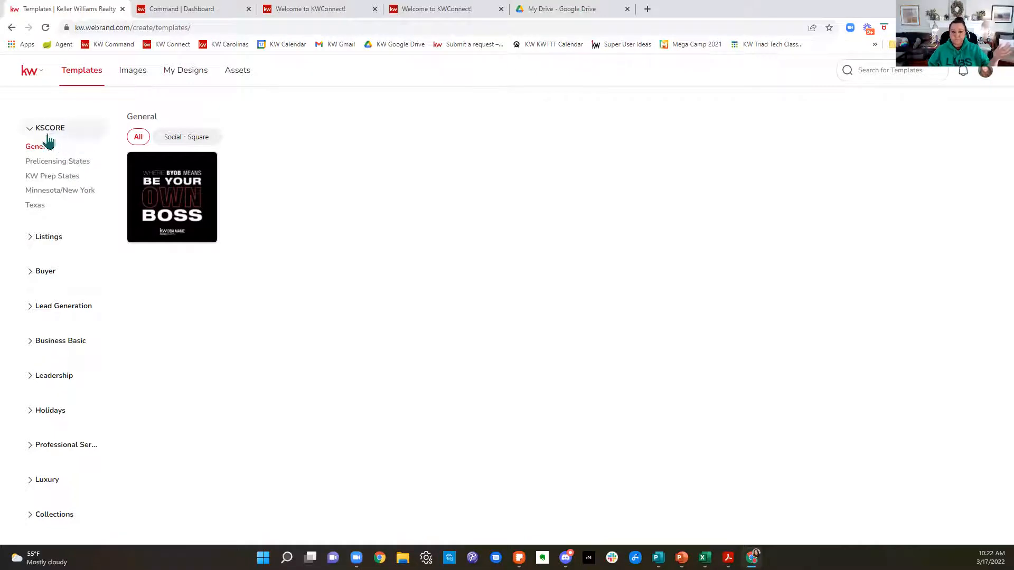
left_click(32, 132)
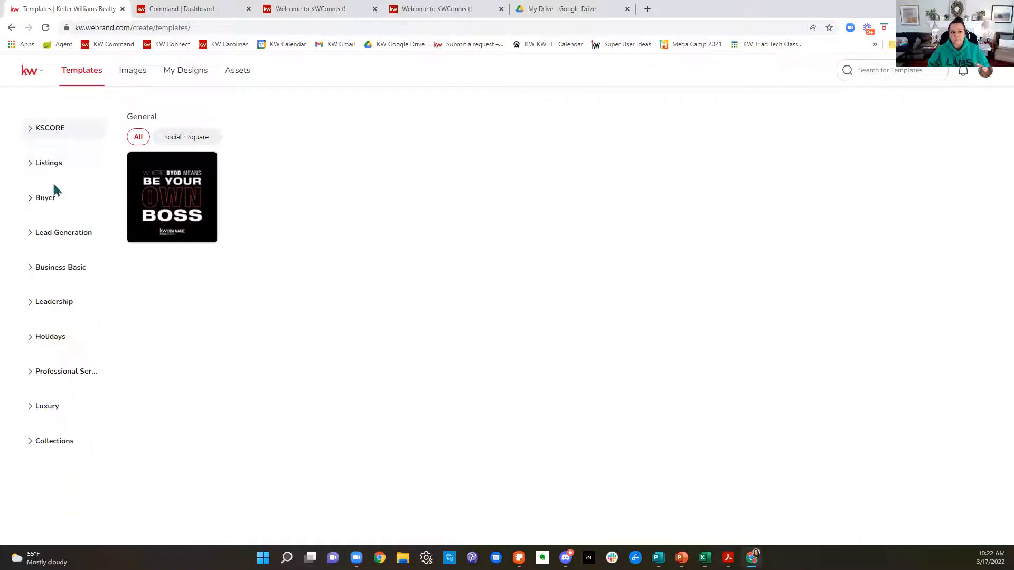
left_click(29, 165)
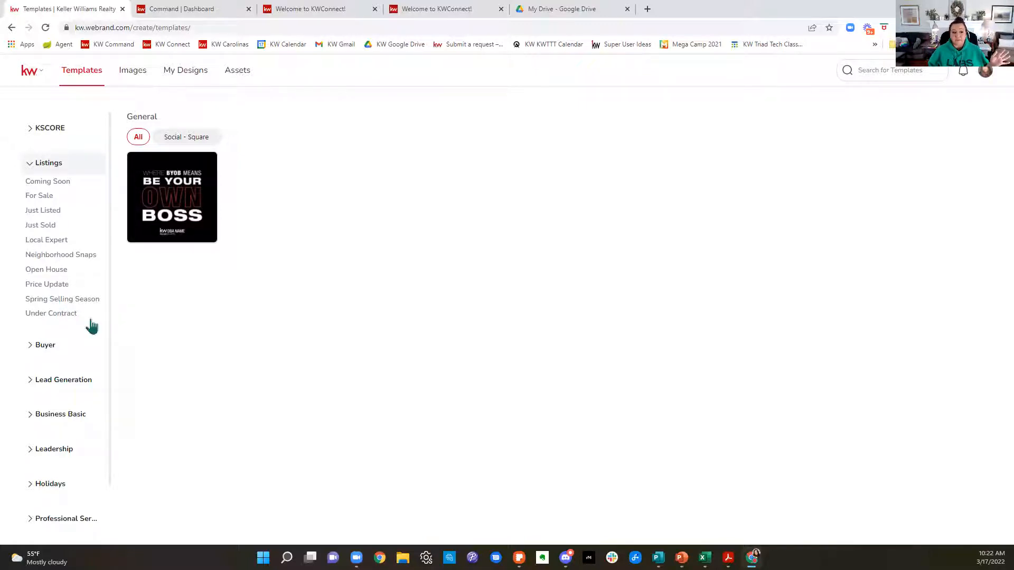
left_click(31, 164)
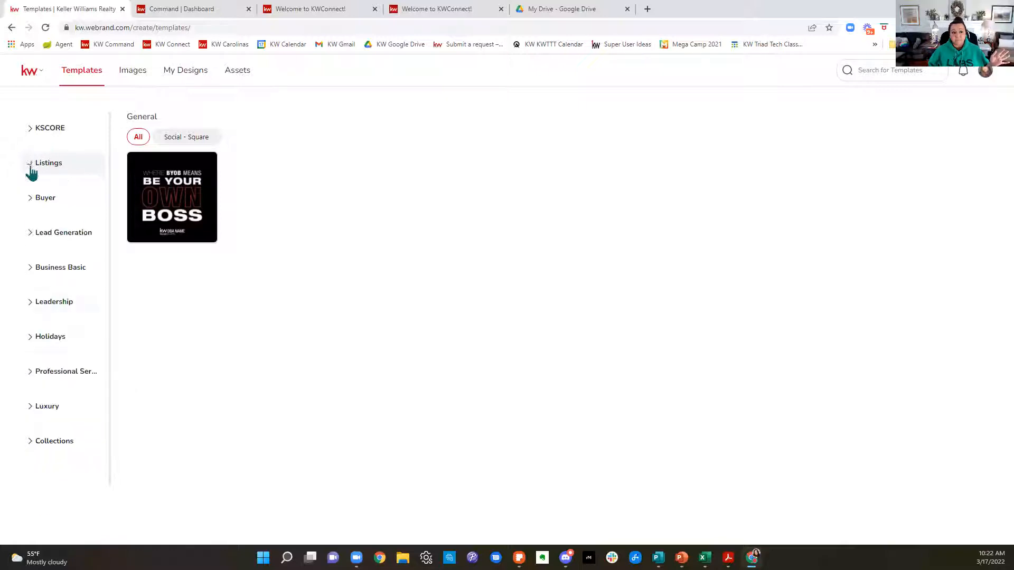
left_click(35, 200)
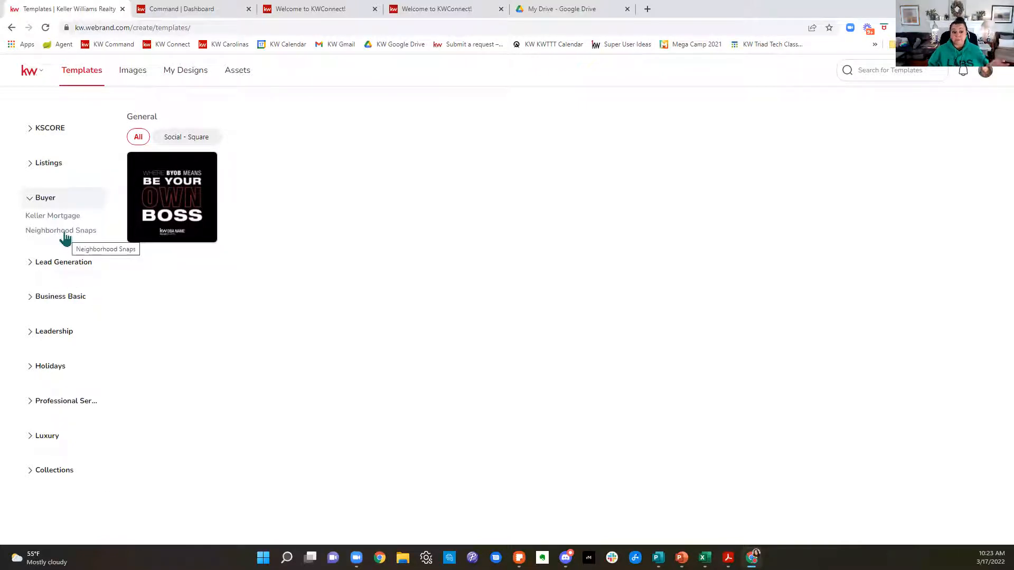
left_click(31, 201)
left_click(29, 236)
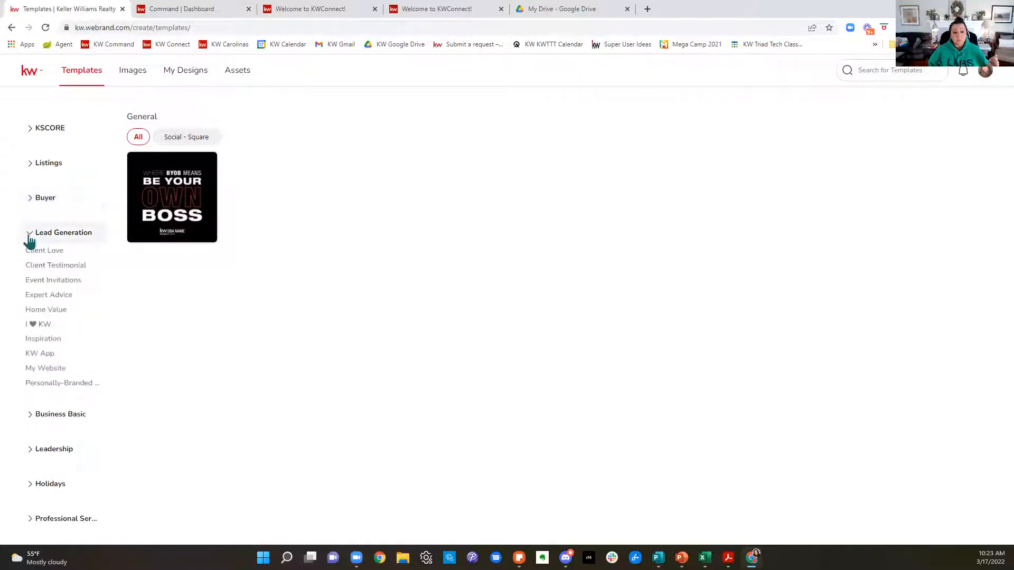
Step: Browse the Client Love templates under Lead Generation
left_click(32, 255)
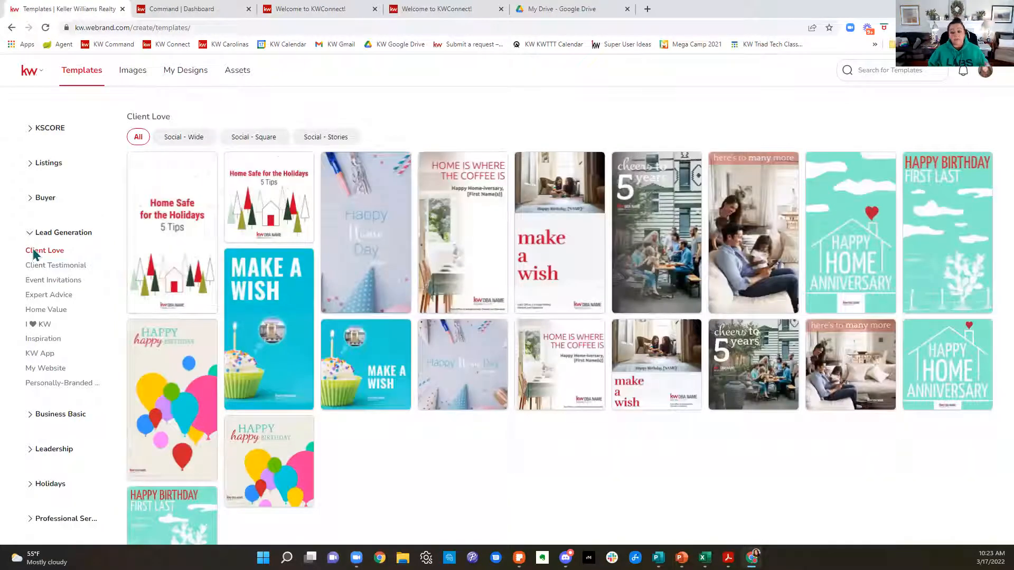
mouse_move(287, 210)
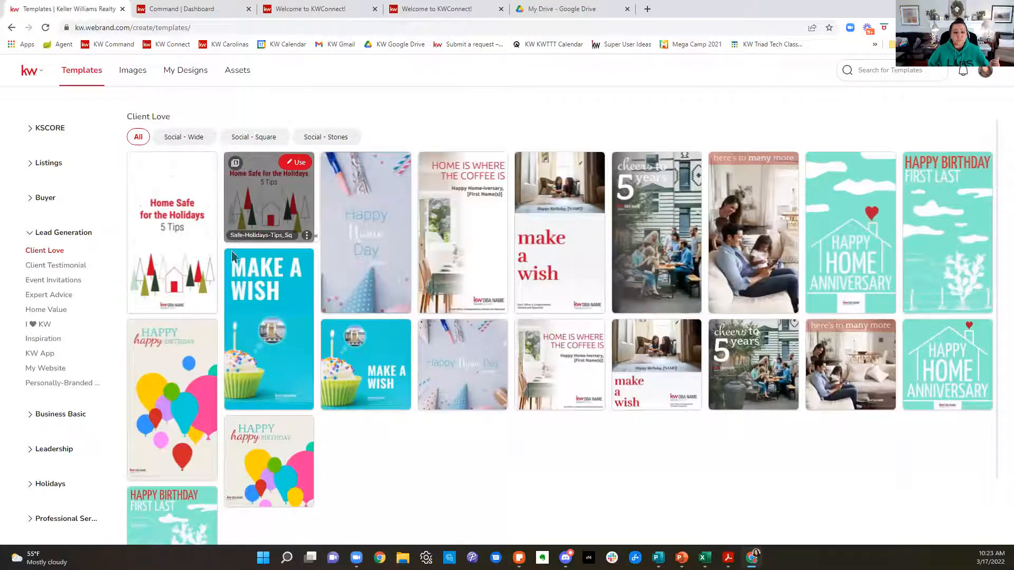
scroll(435, 303, "down", 1)
scroll(436, 303, "down", 1)
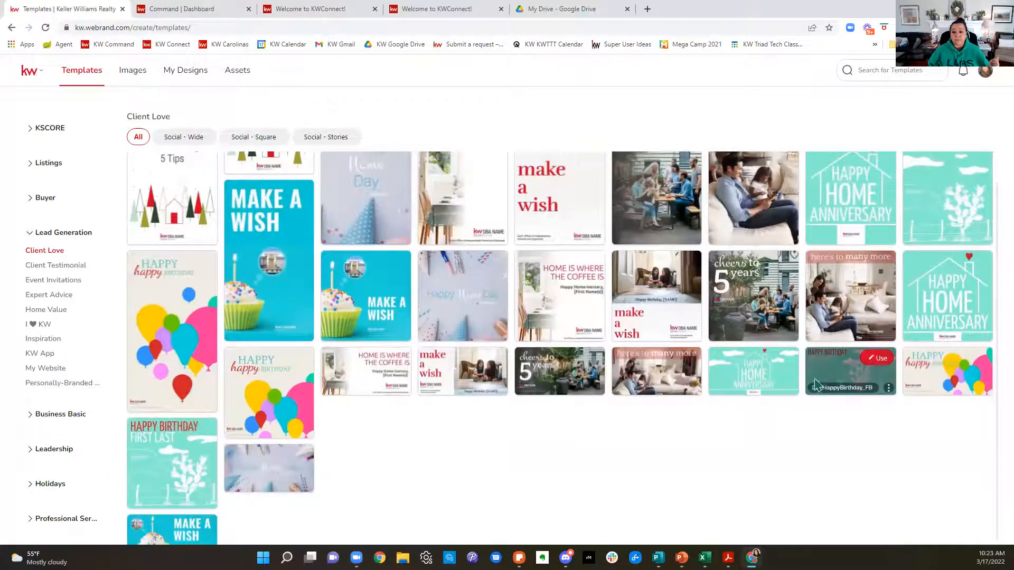
Step: Look through the Client Testimonial, Event Invitations, Expert Advice and Home Value templates under Lead Generation
scroll(816, 378, "down", 1)
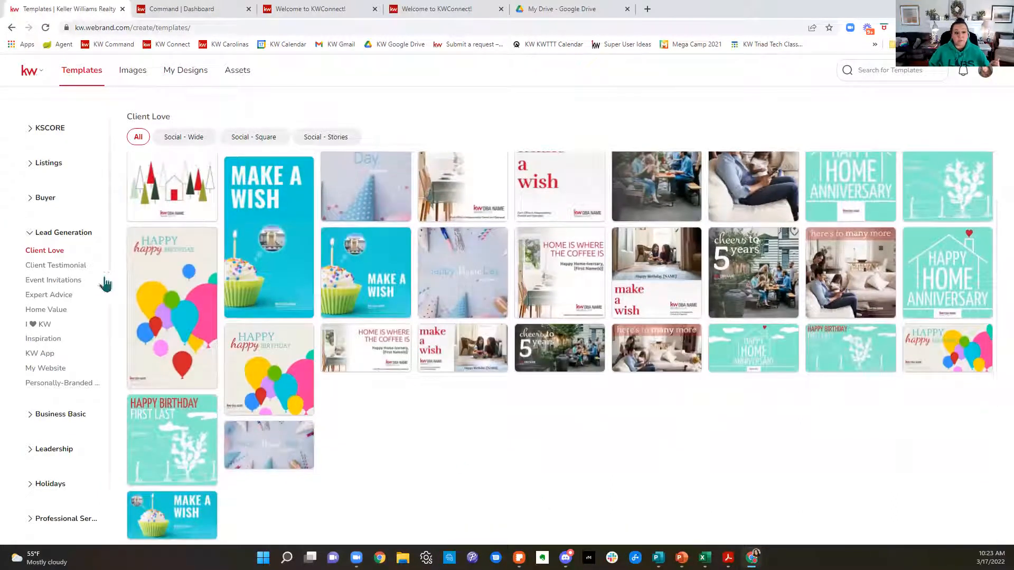
left_click(72, 273)
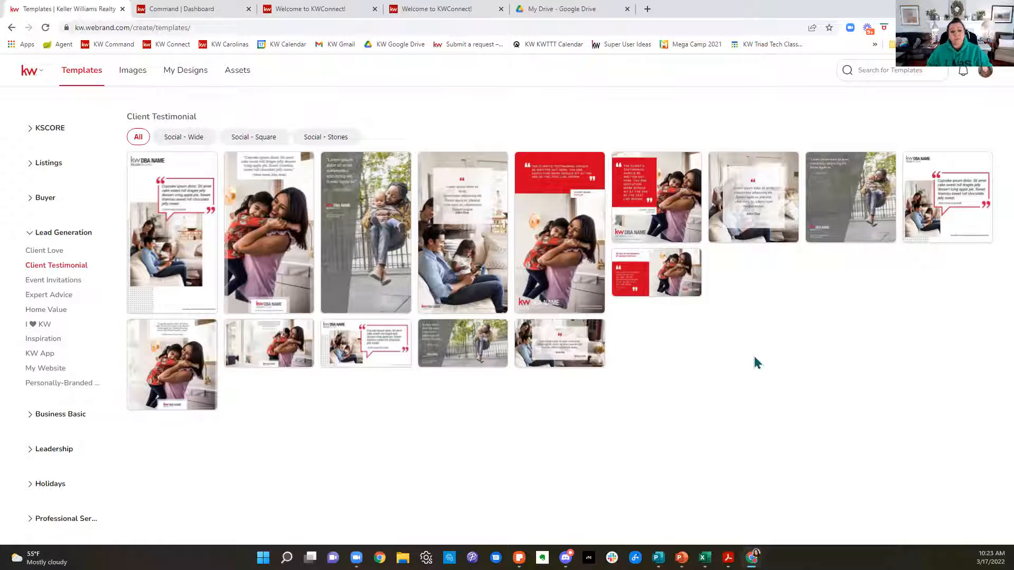
left_click(73, 281)
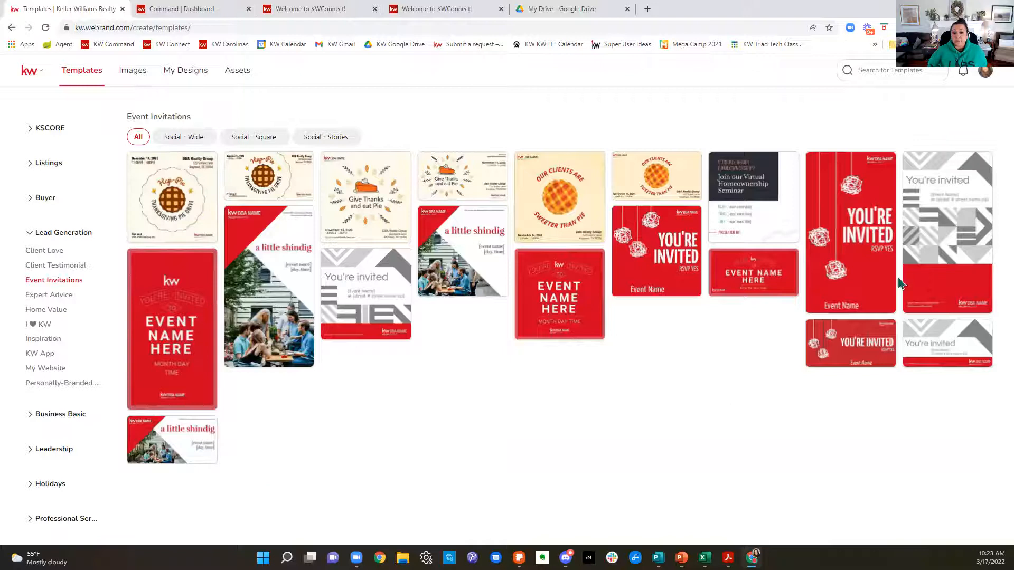
left_click(37, 297)
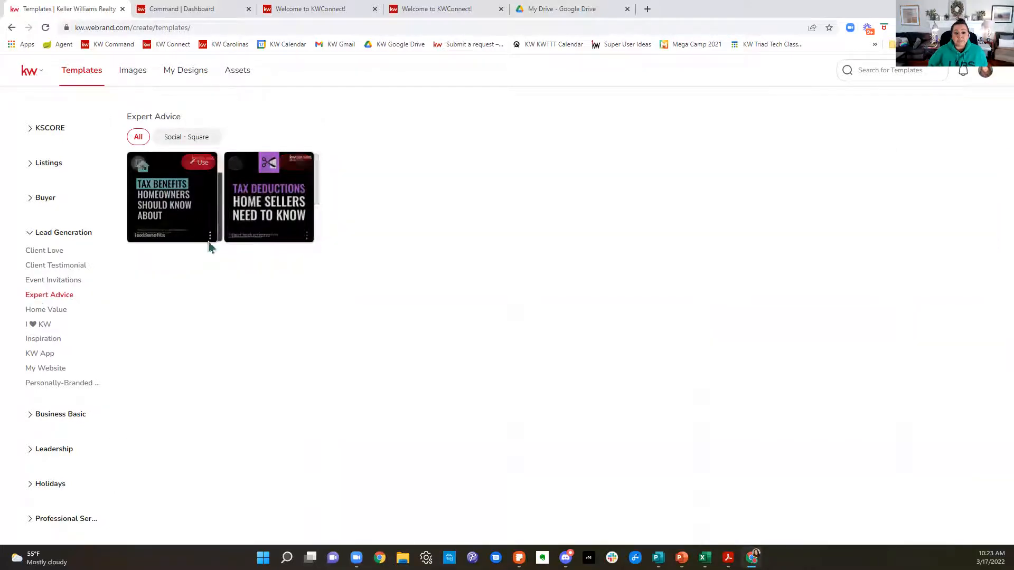
left_click(58, 313)
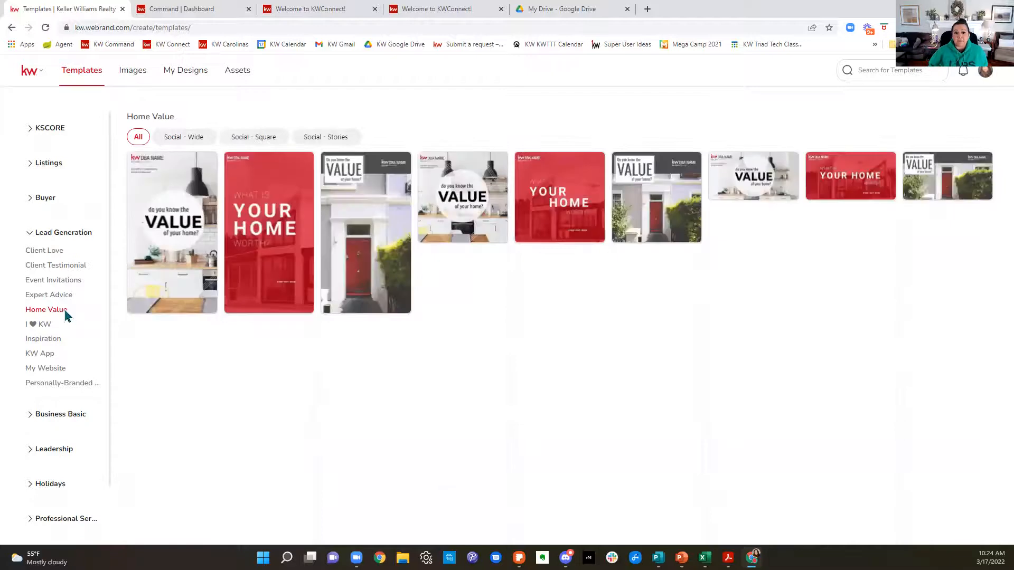
Step: View the I ♥ KW, Inspiration, KW App, My Website and Personally-Branded Zine templates under Lead Generation
left_click(39, 325)
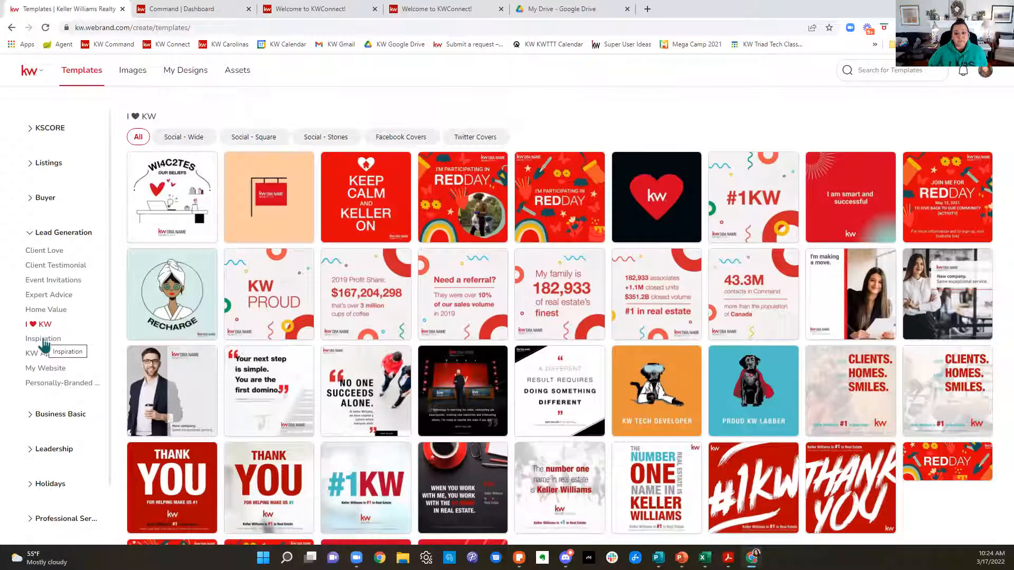
left_click(45, 343)
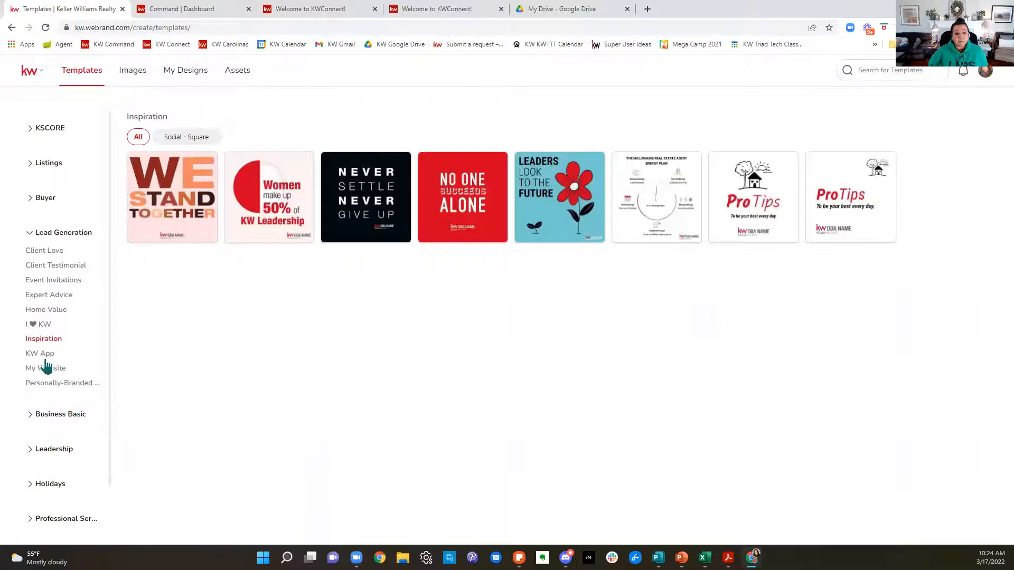
left_click(46, 356)
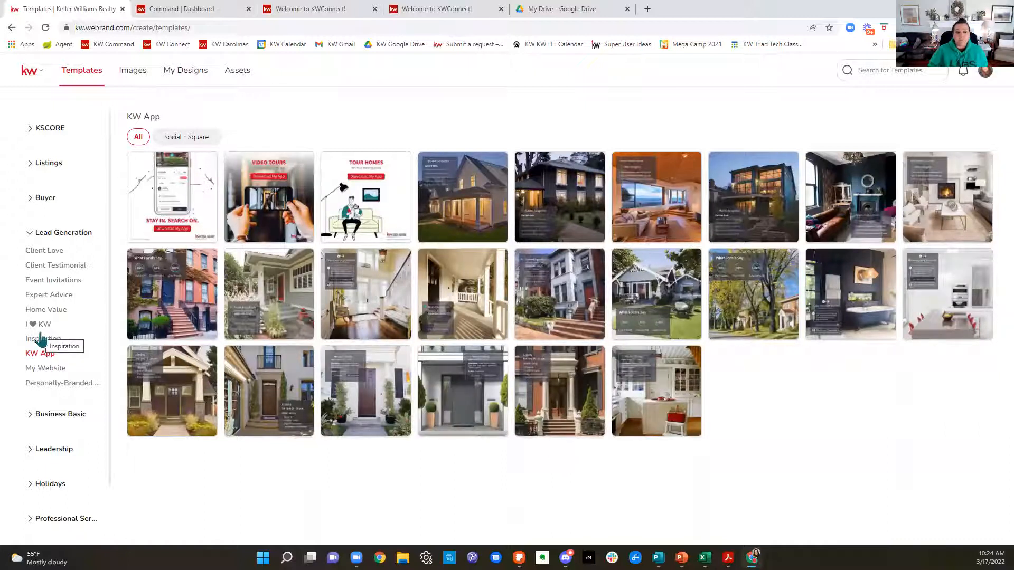
left_click(55, 369)
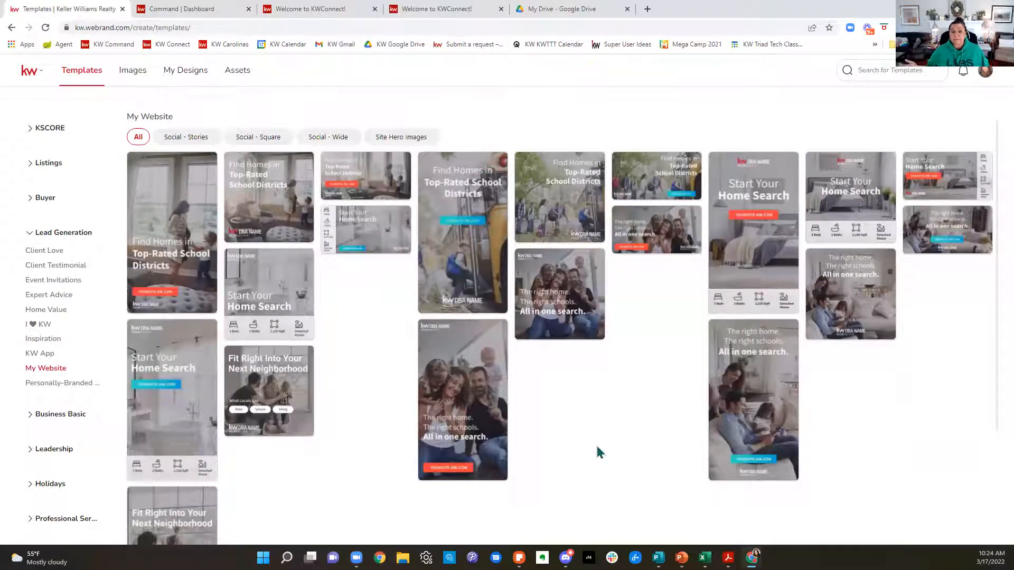
left_click(75, 391)
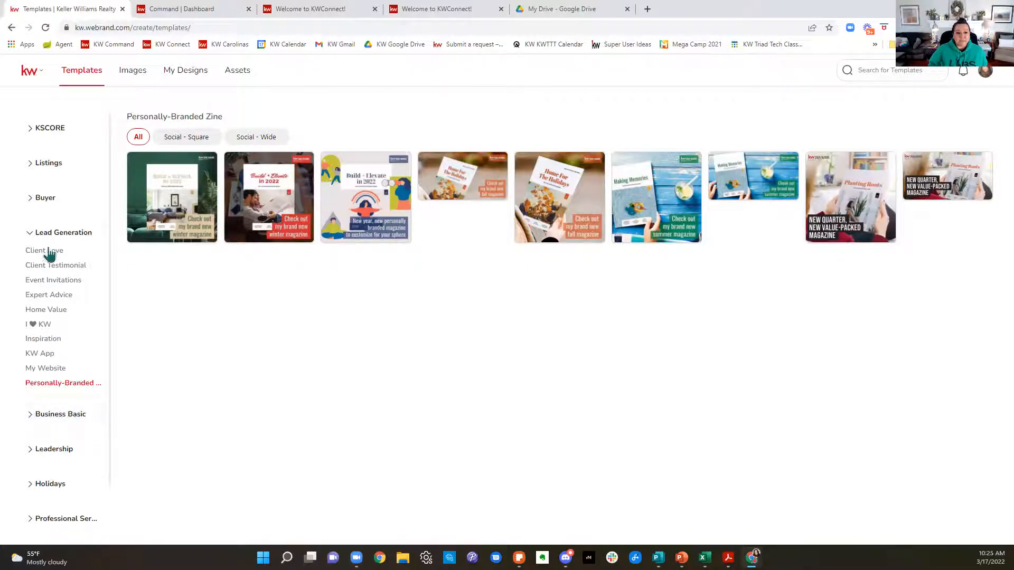
Step: Collapse the Lead Generation category and view the Social Branding templates under Business Basic
left_click(32, 234)
left_click(30, 268)
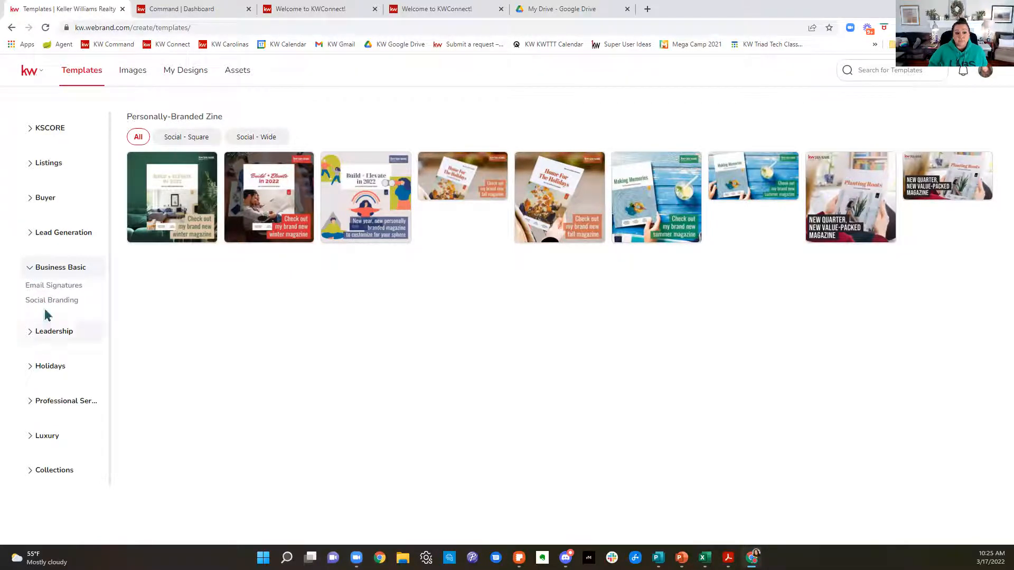
left_click(50, 302)
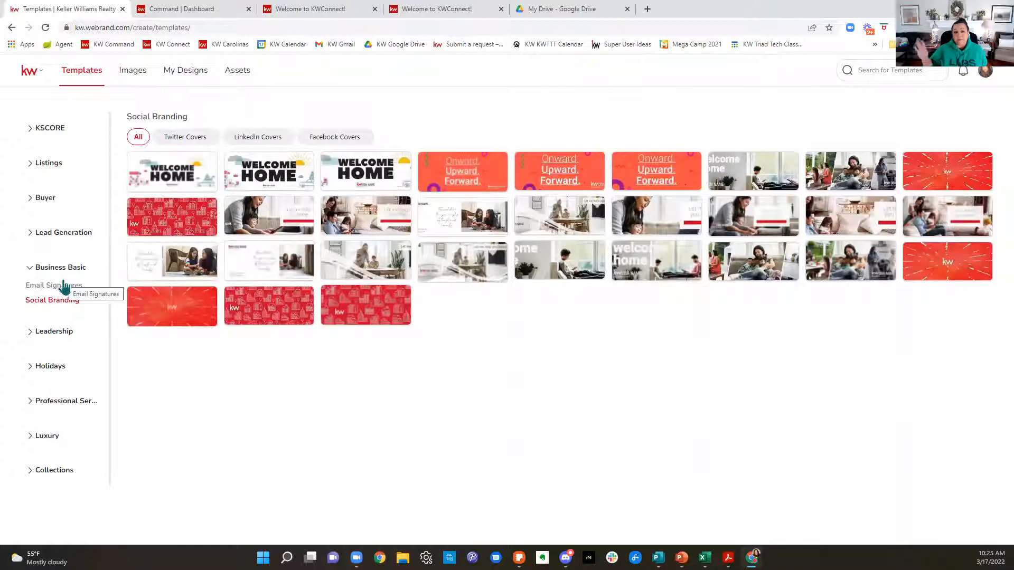
Step: Expand the Holidays category and display its March templates
left_click(48, 370)
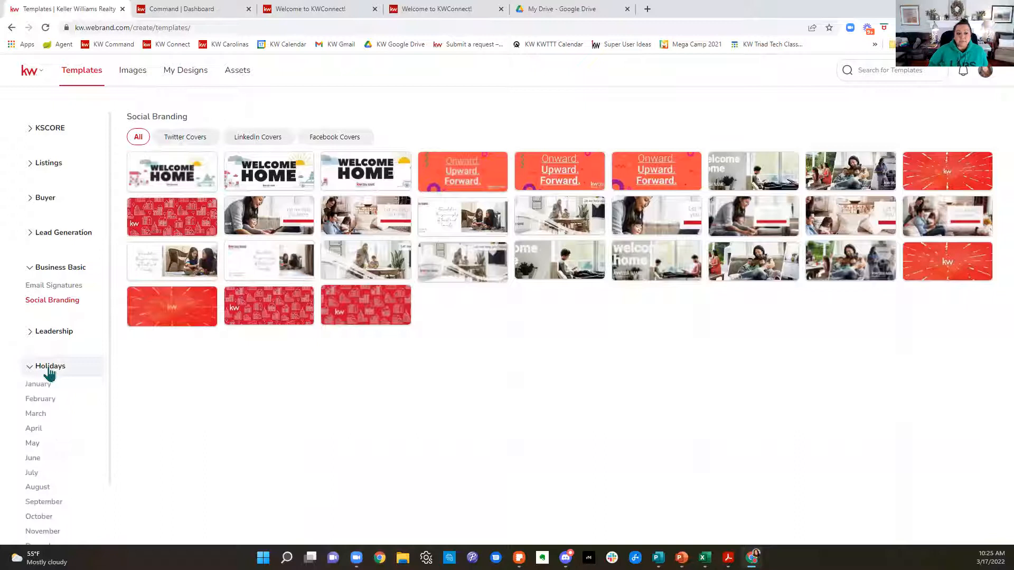
scroll(61, 376, "down", 2)
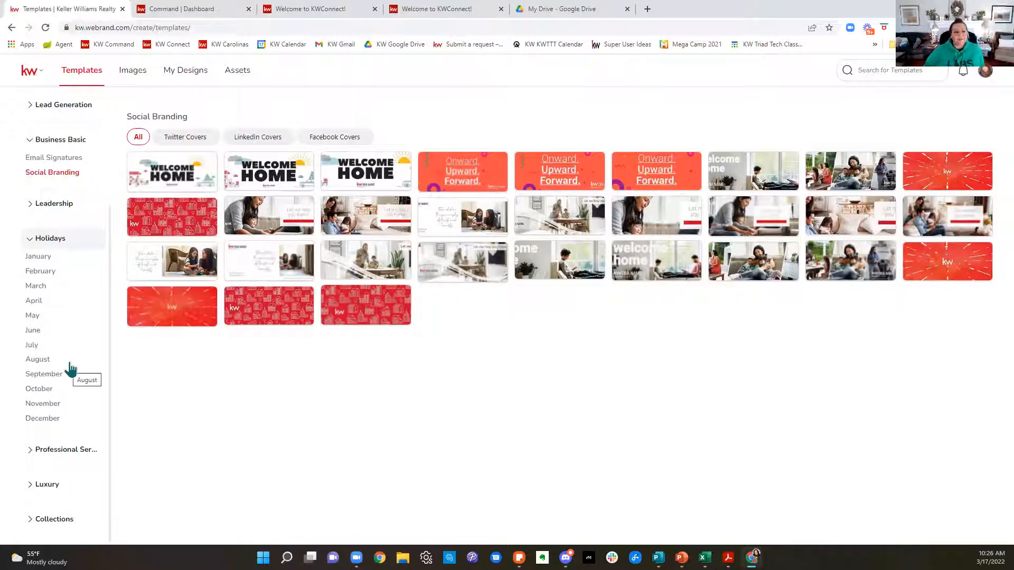
left_click(38, 287)
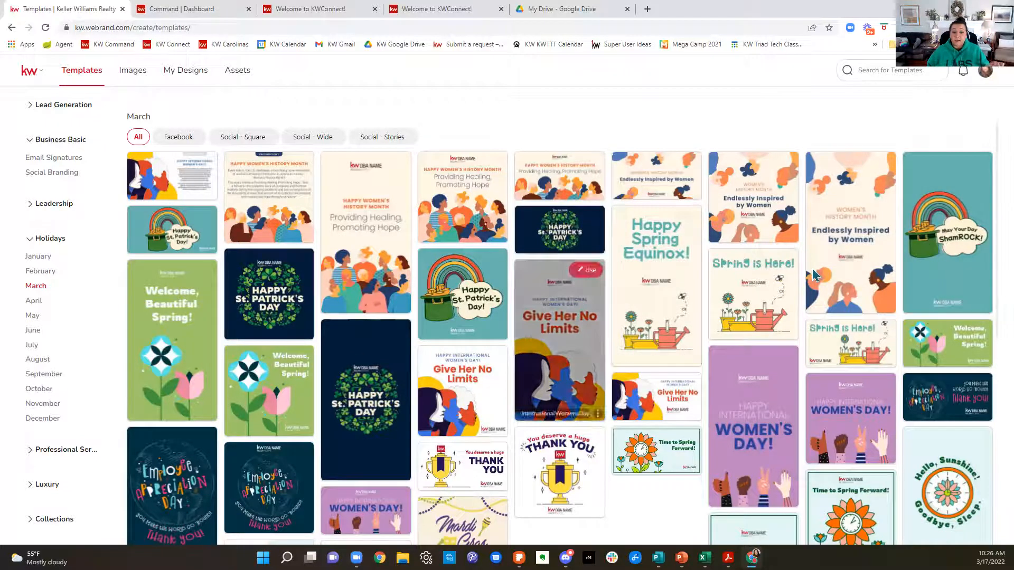
Step: Examine the full range of March holiday templates, then return to the beginning of the collection
scroll(814, 274, "down", 3)
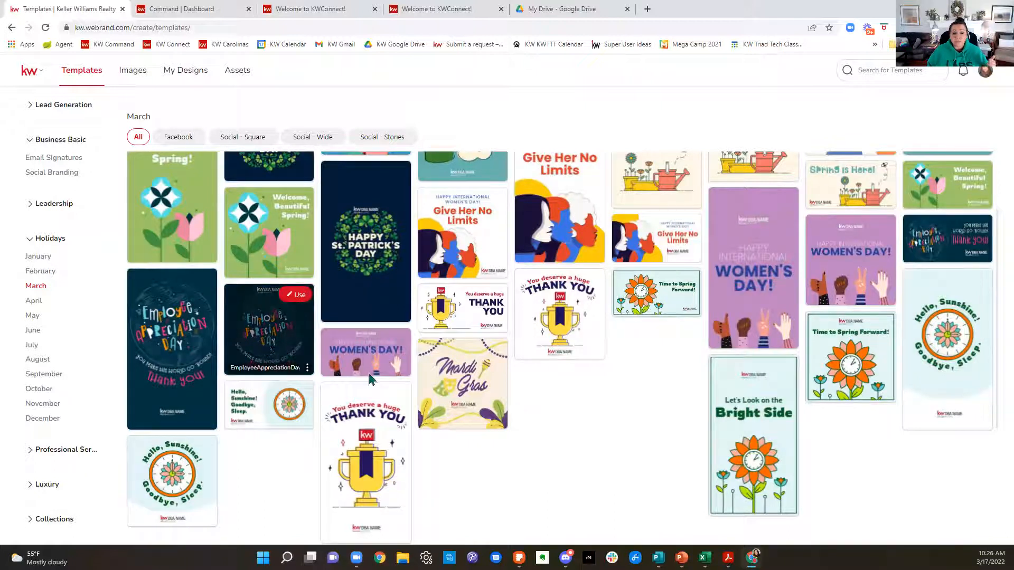
scroll(710, 408, "down", 3)
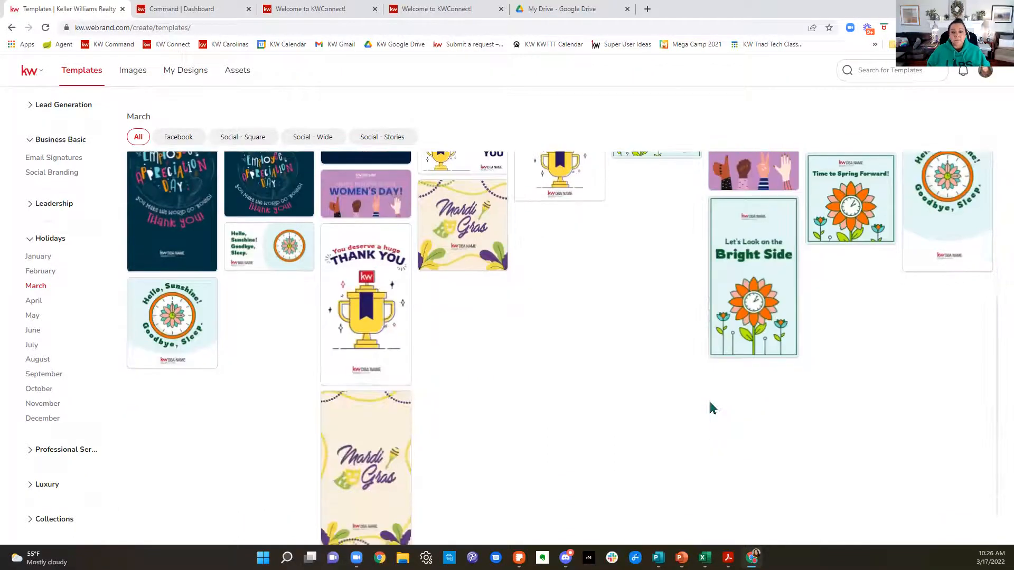
scroll(713, 408, "down", 1)
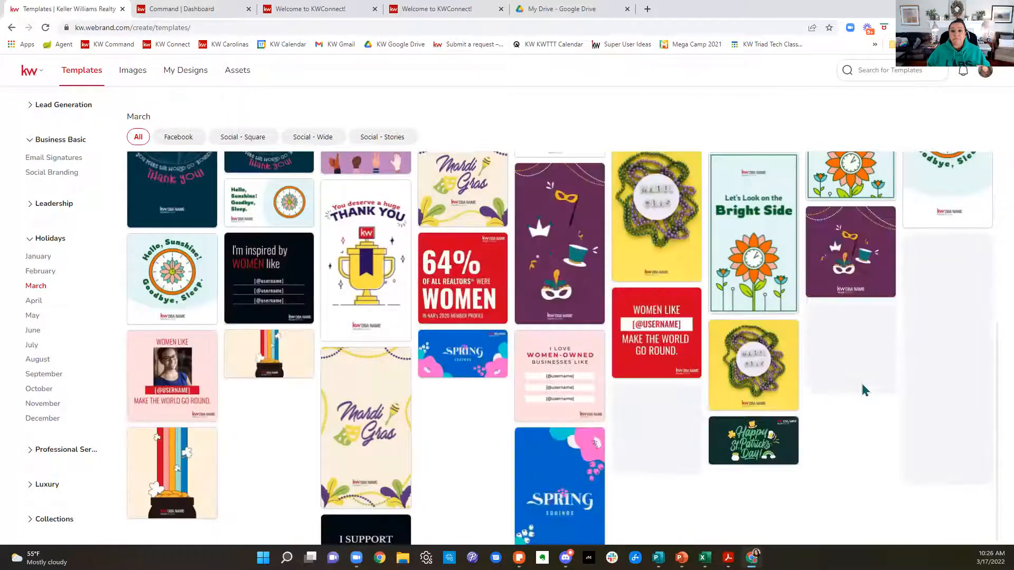
scroll(864, 390, "down", 3)
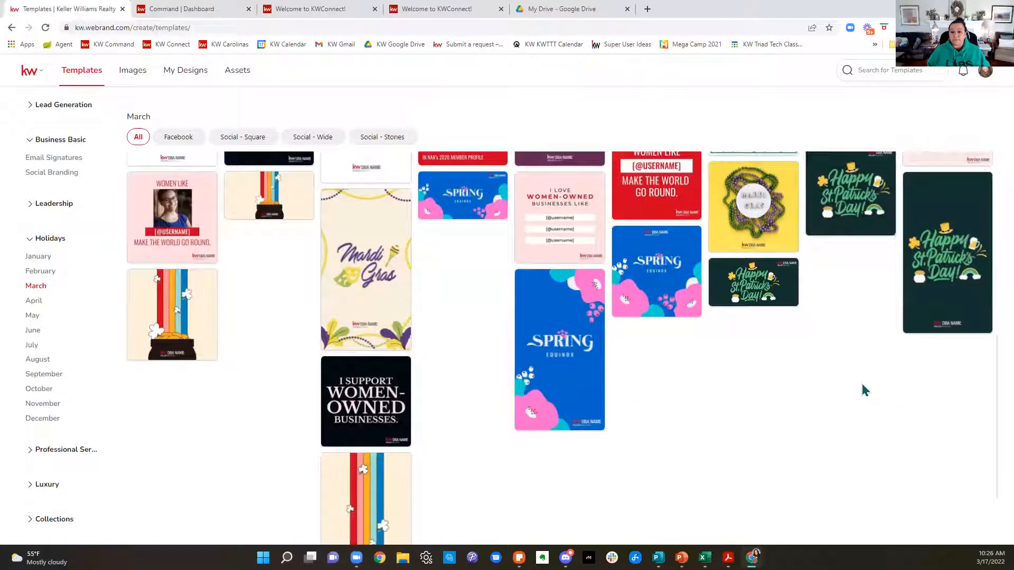
scroll(864, 390, "down", 2)
scroll(864, 390, "down", 3)
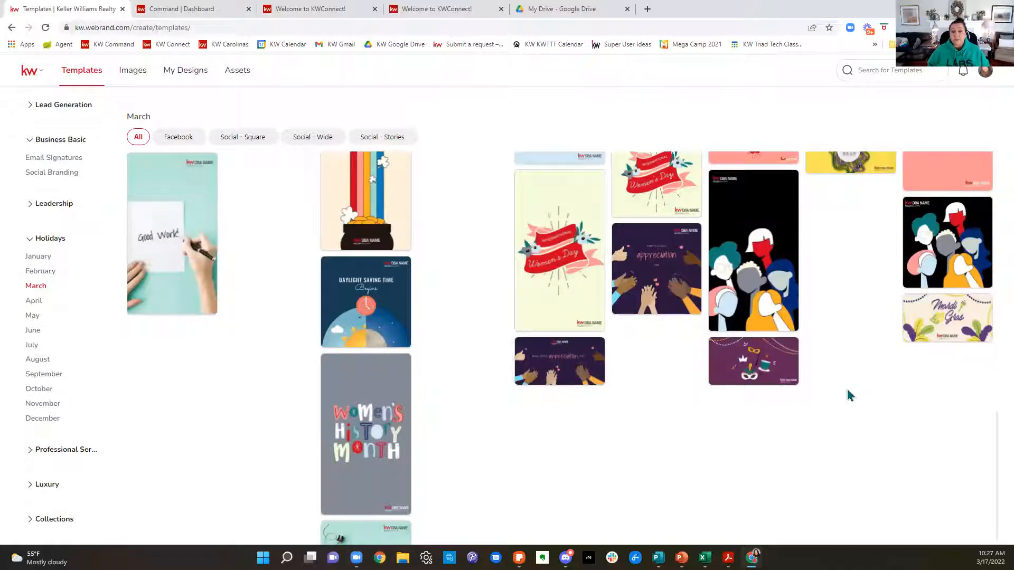
scroll(849, 395, "down", 1)
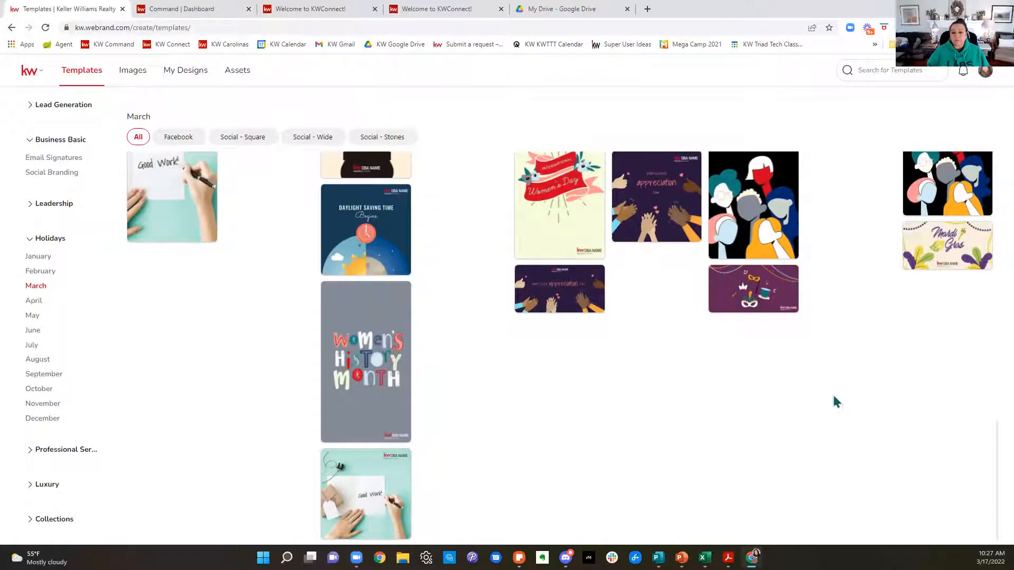
scroll(959, 478, "up", 1)
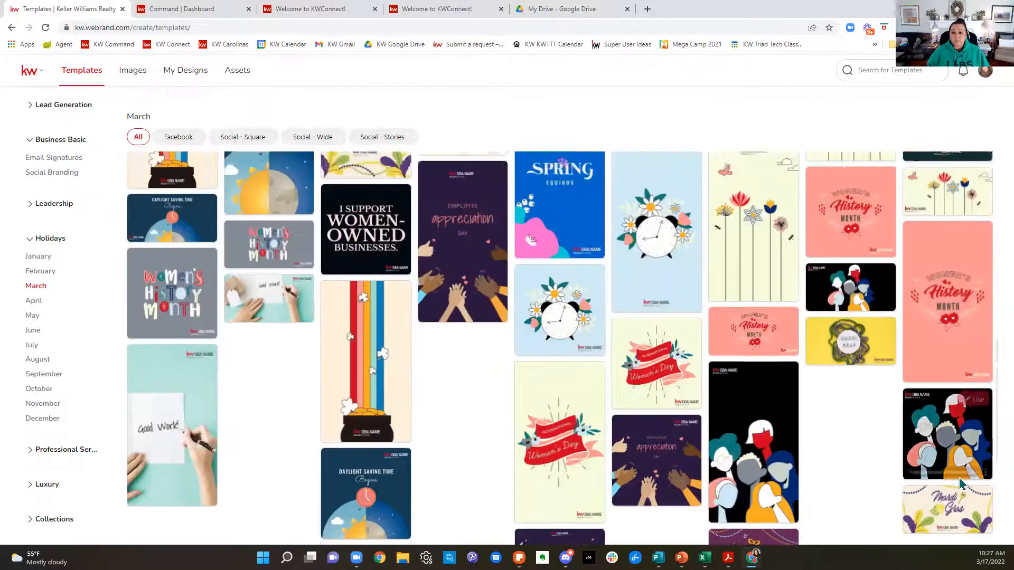
scroll(960, 483, "up", 10)
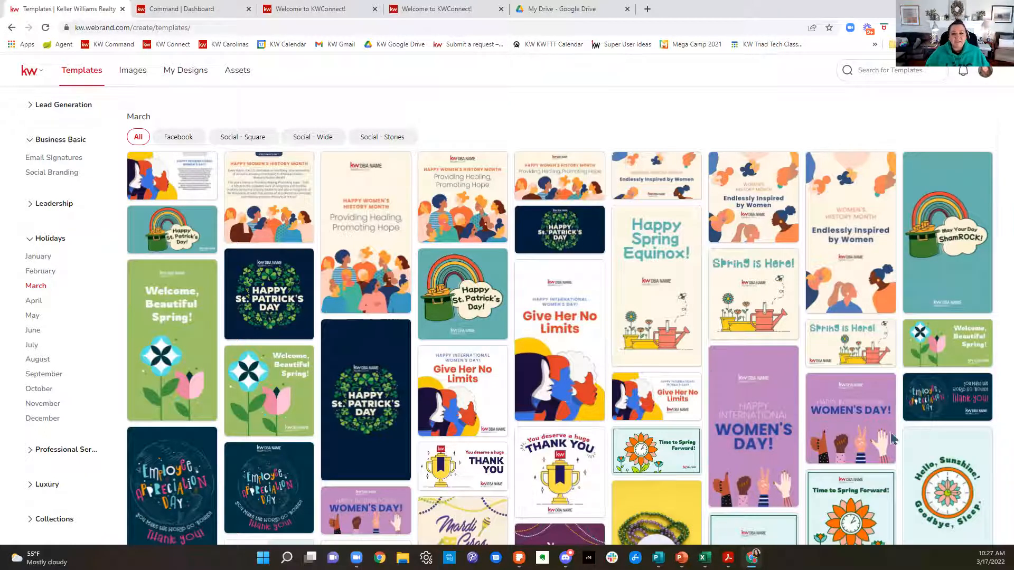
mouse_move(956, 399)
scroll(956, 400, "down", 8)
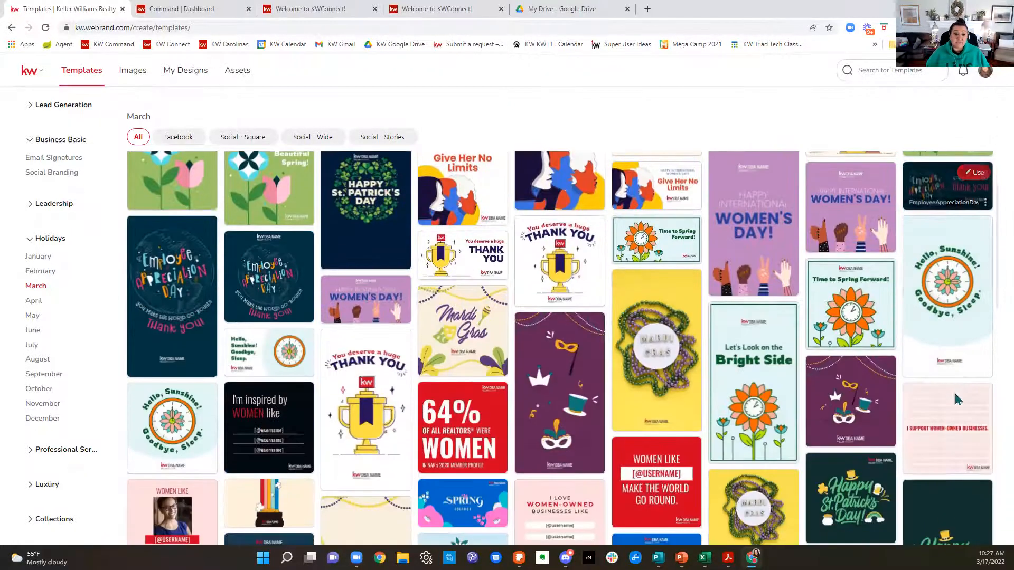
scroll(956, 400, "up", 4)
scroll(959, 400, "up", 4)
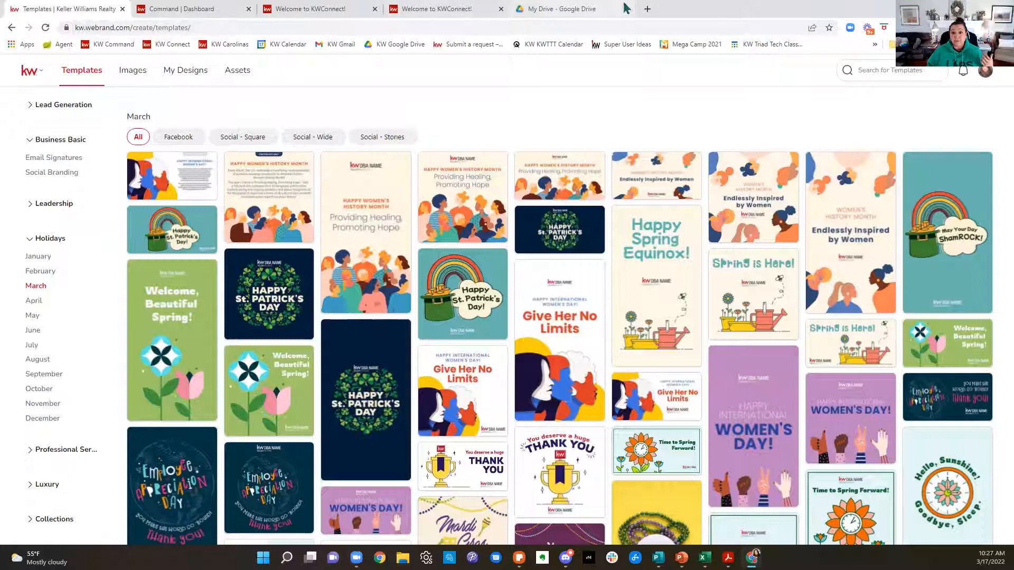
Step: Open Gmail in a new browser tab and switch to the second personal account's inbox
left_click(647, 8)
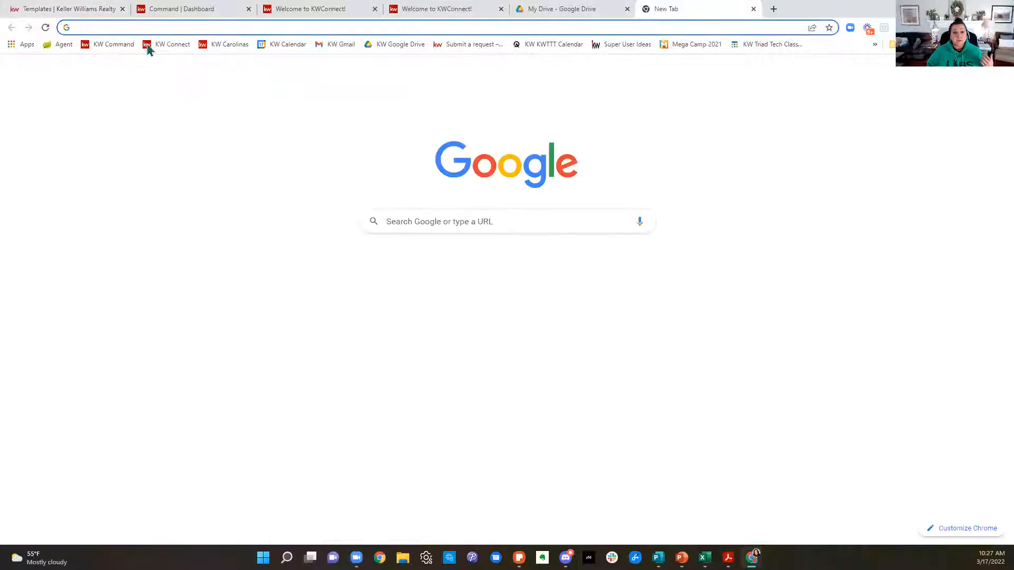
type("gmail.com")
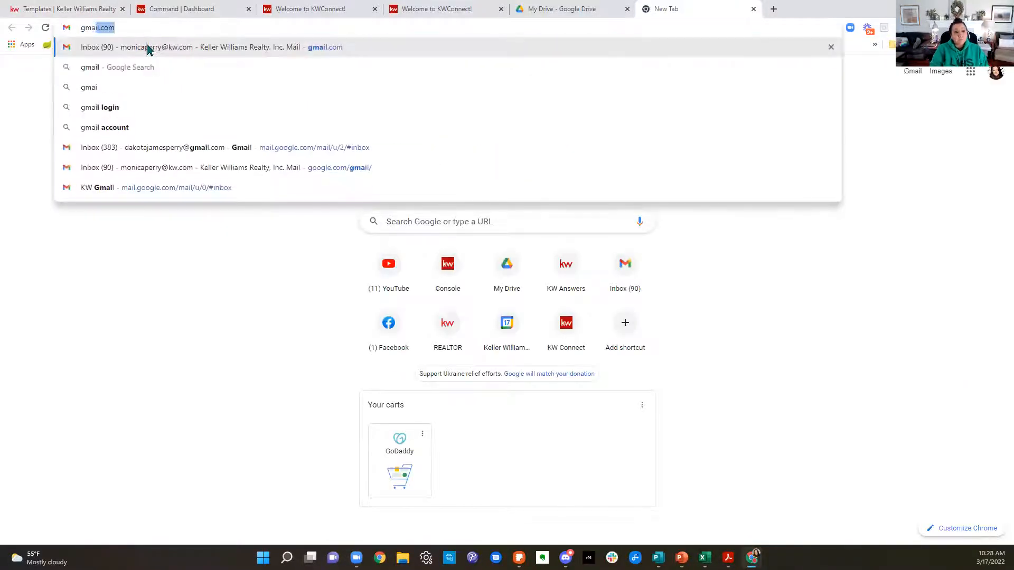
left_click(148, 47)
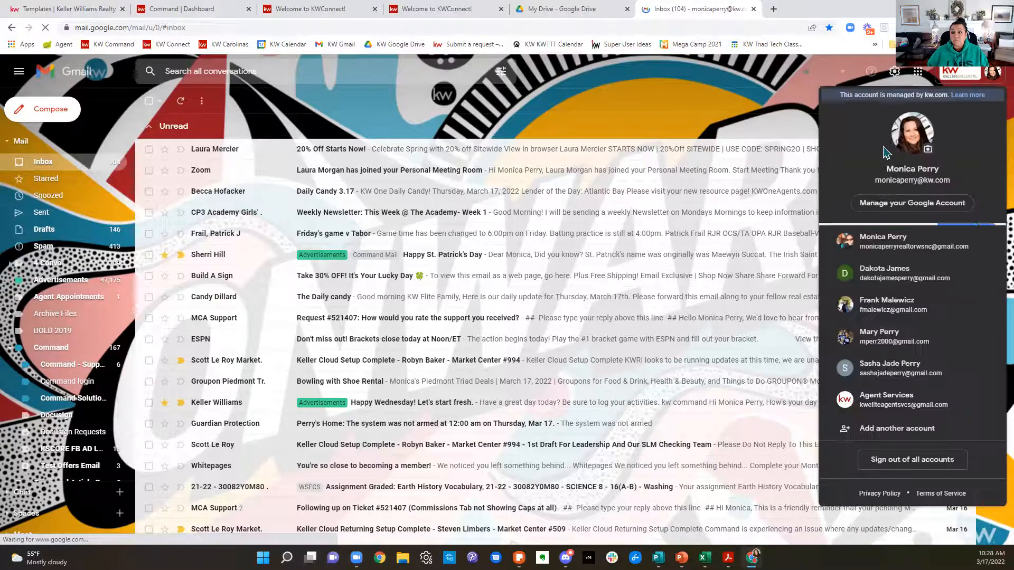
left_click(895, 285)
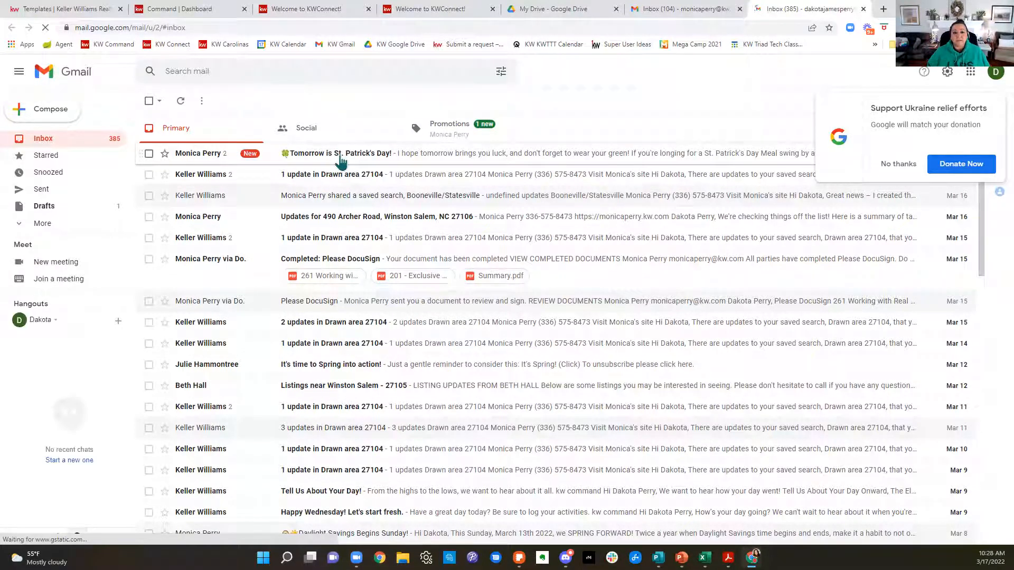
Step: Open the "Tomorrow is St. Patrick's Day!" email, dismiss the Ukraine relief donation prompt and review the banner, message text and signature
left_click(340, 161)
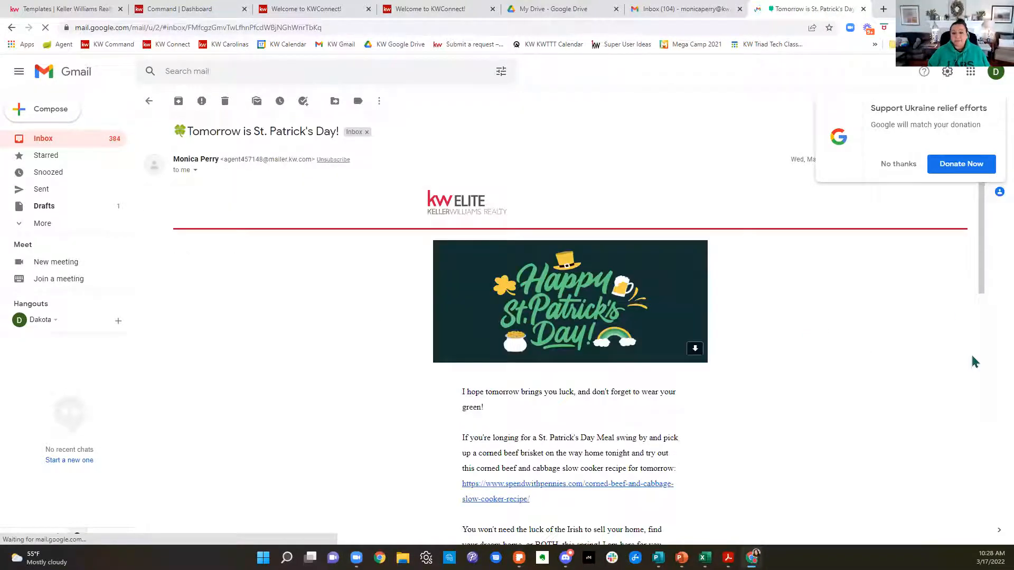
scroll(974, 362, "down", 2)
scroll(974, 362, "down", 2)
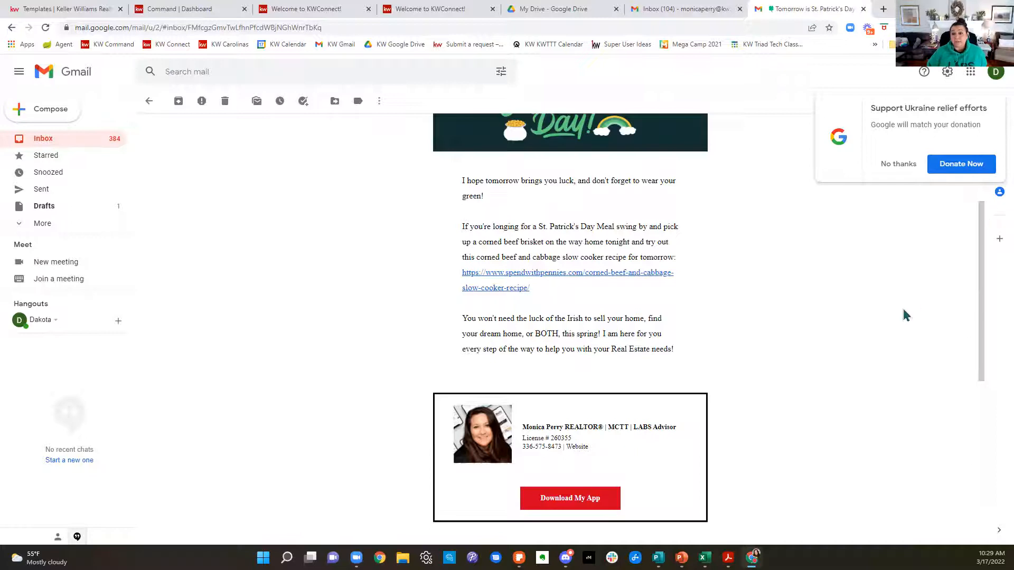
scroll(907, 314, "up", 4)
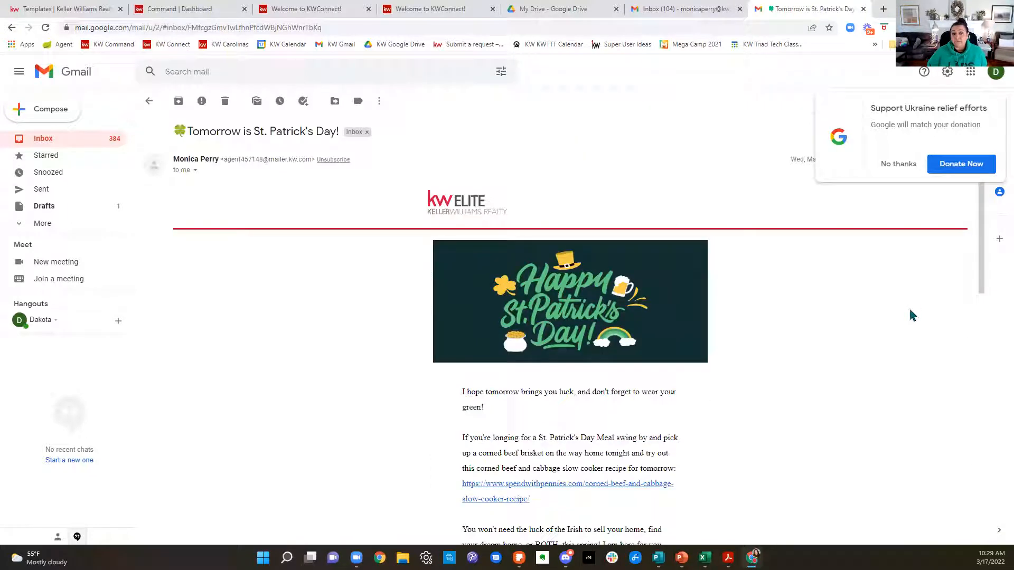
left_click(739, 170)
left_click(595, 168)
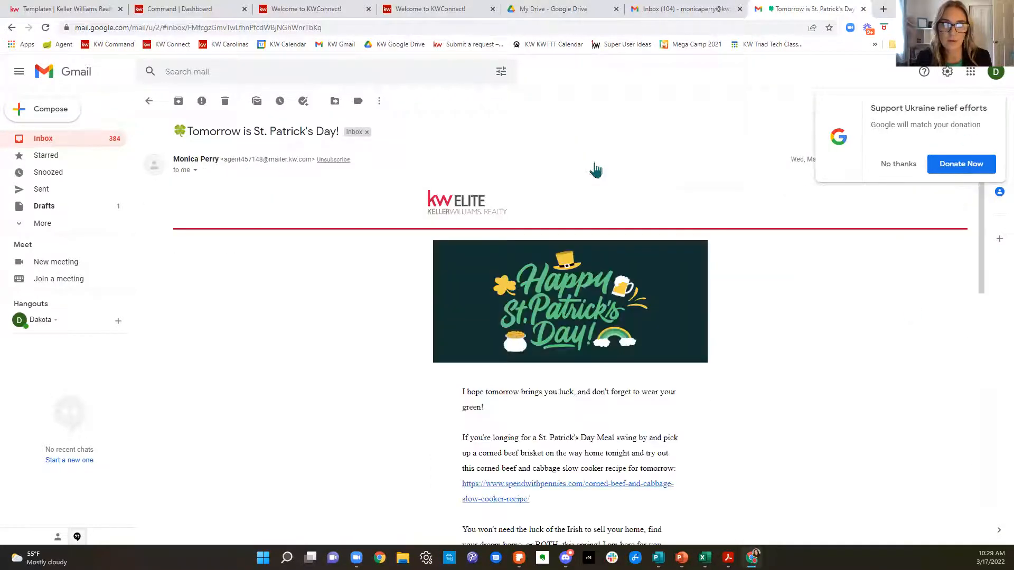
left_click(904, 167)
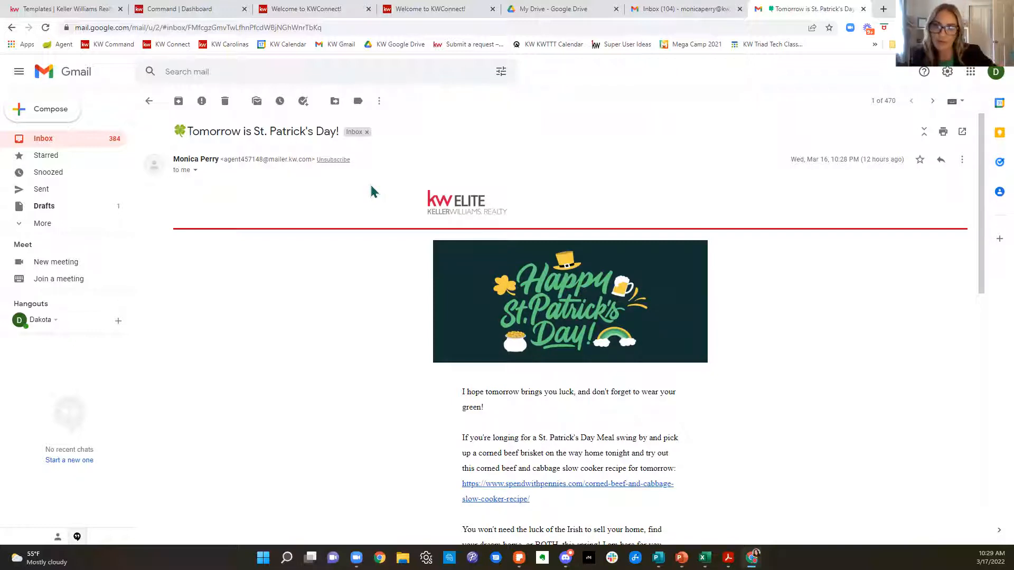
scroll(834, 315, "down", 3)
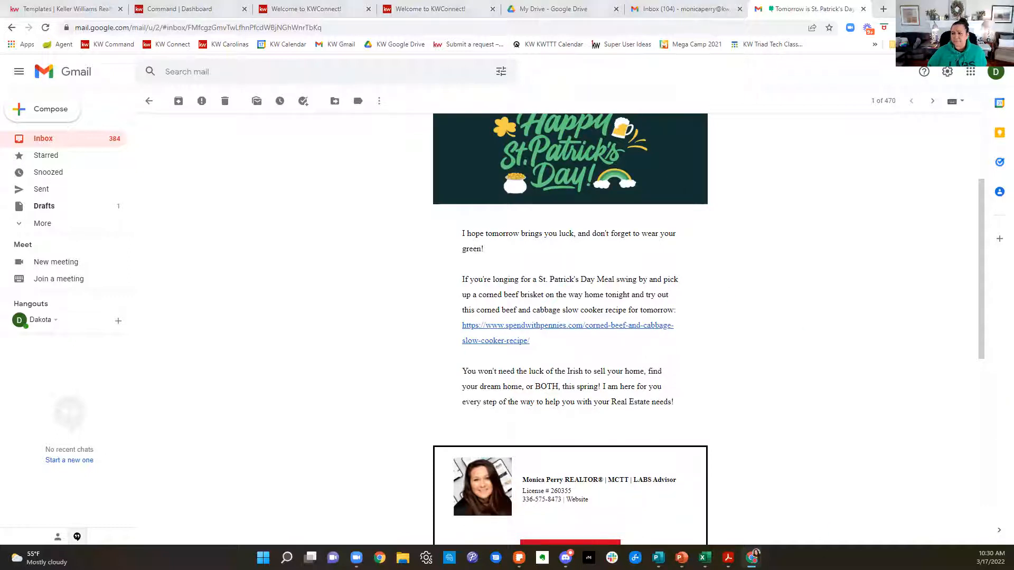
Step: Close the email's tab, return to the March templates and start a design from the wide teal "Happy St. Patrick's Day!" rainbow template
left_click(864, 9)
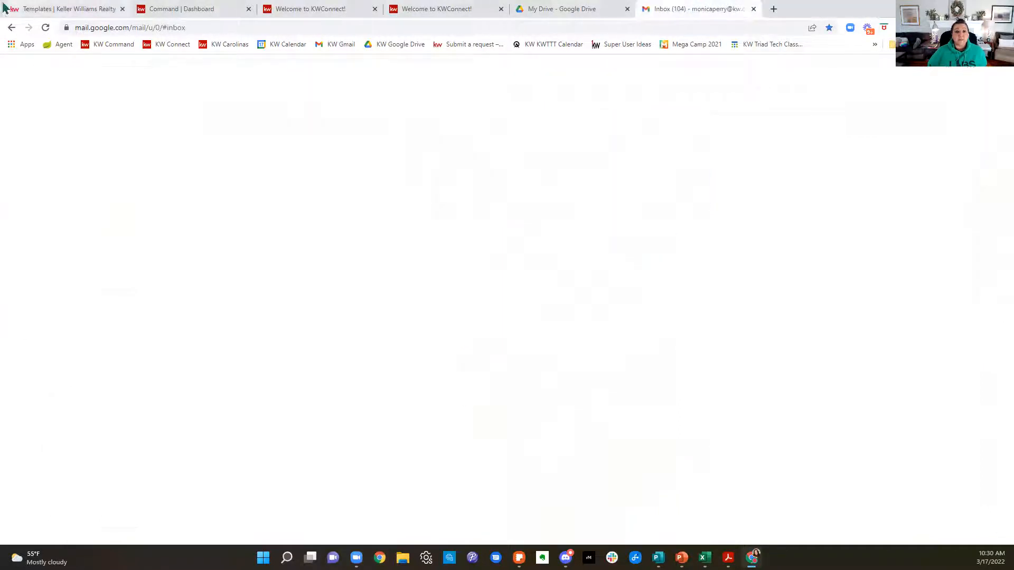
left_click(37, 9)
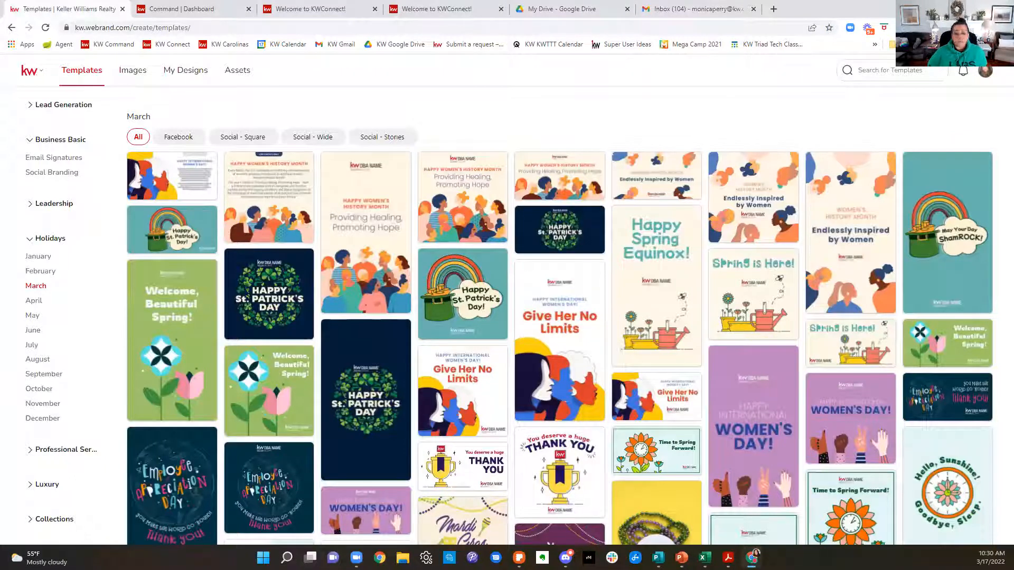
mouse_move(284, 276)
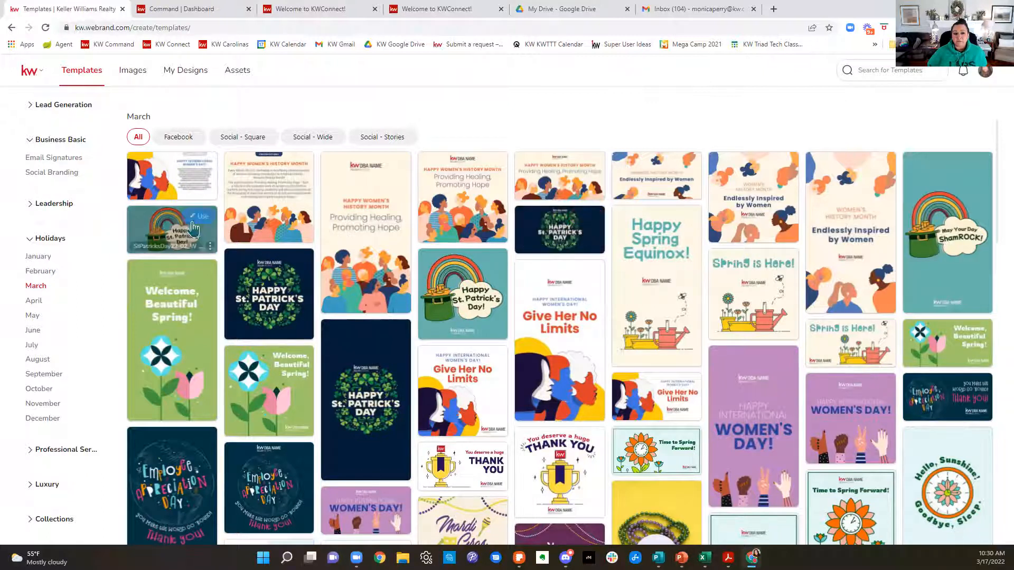
left_click(199, 221)
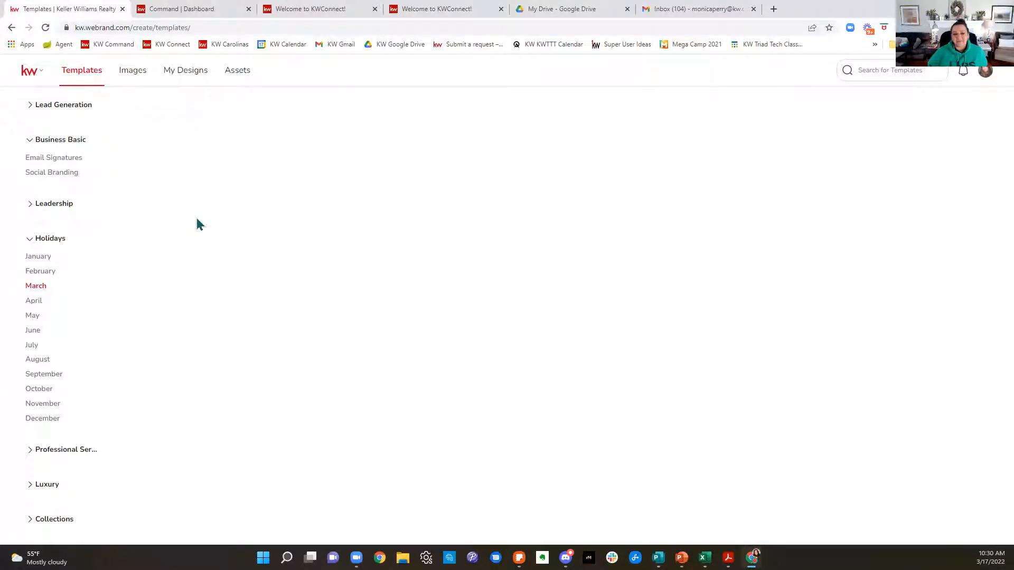
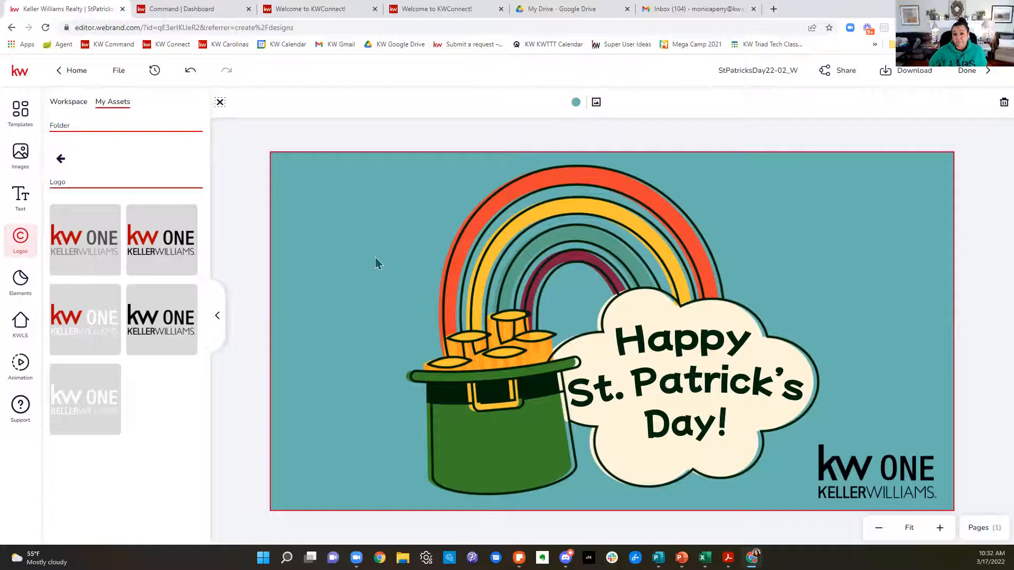
Step: Change the design's background to the dark teal swatch from the Main Palette in the library colors
left_click(576, 108)
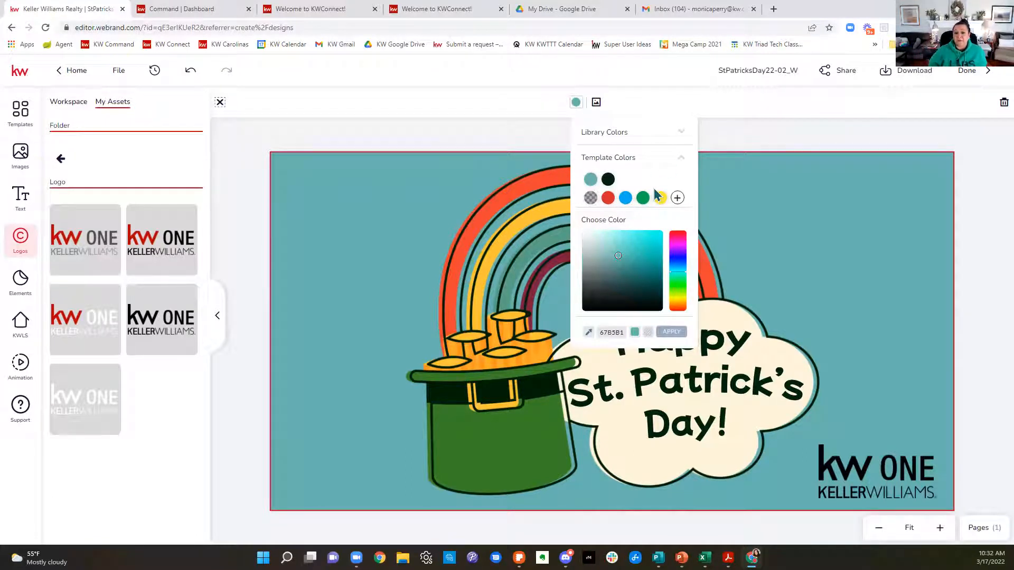
left_click(684, 134)
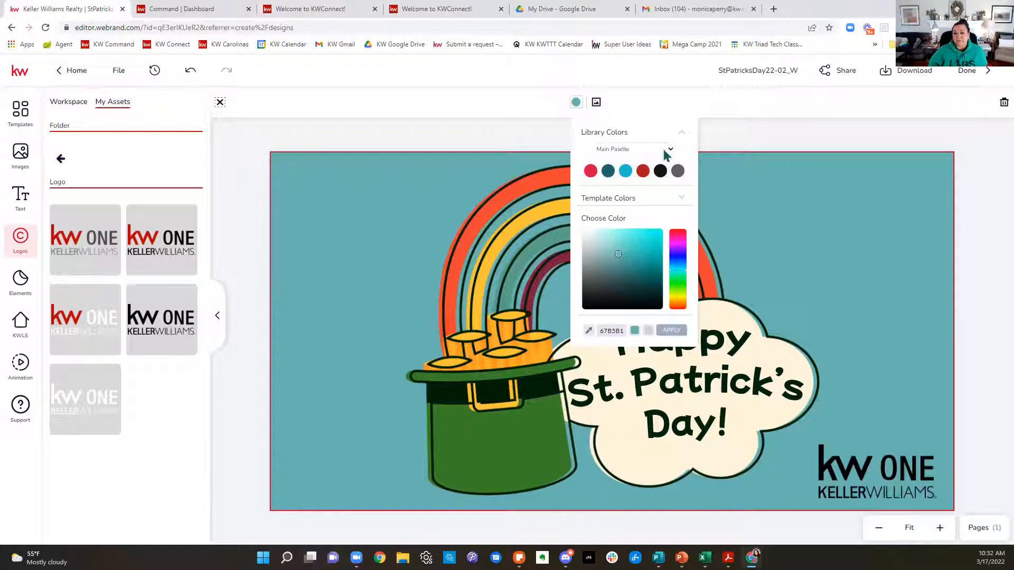
left_click(666, 150)
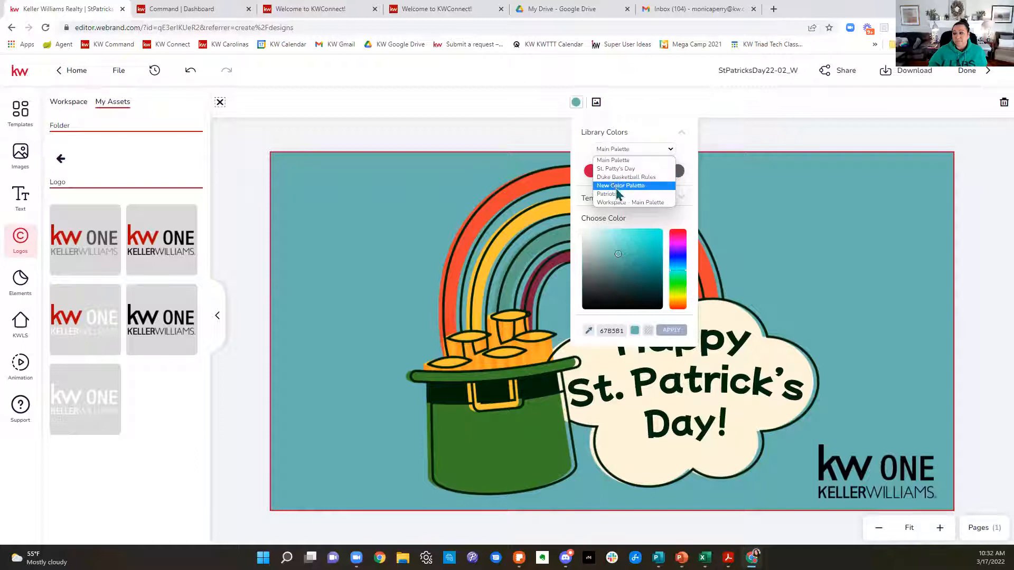
left_click(625, 164)
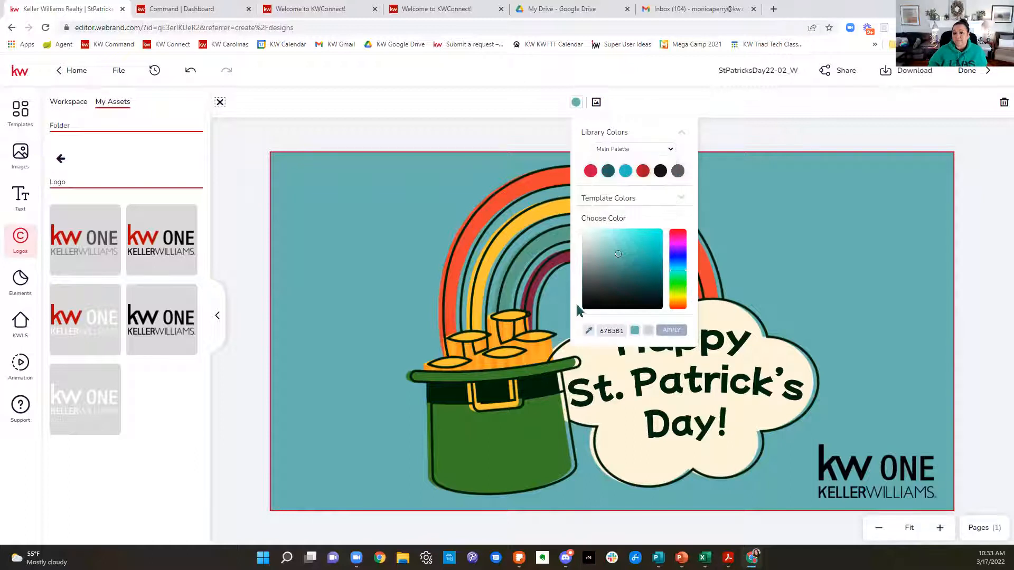
left_click(608, 170)
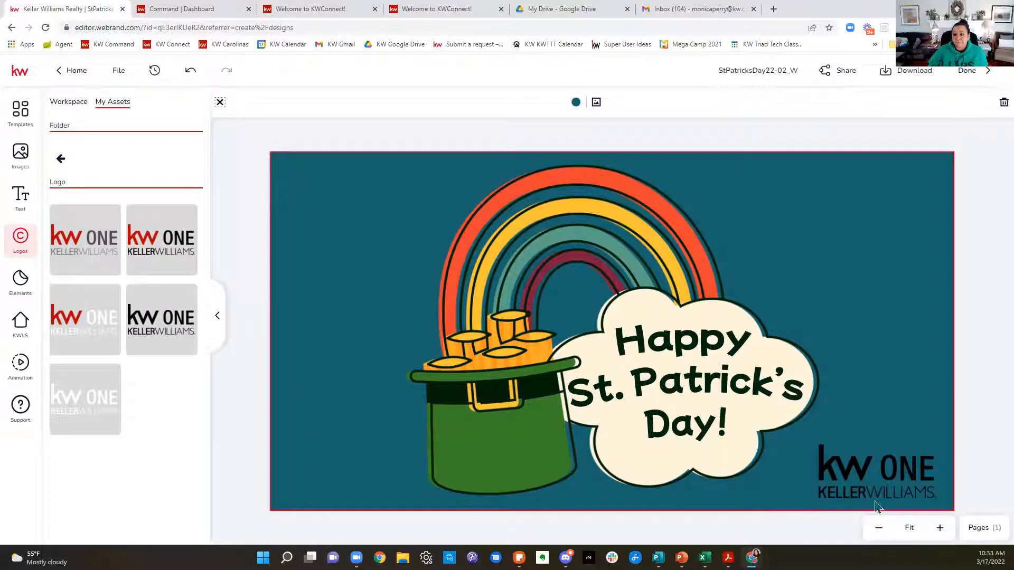
Step: Replace the black KW ONE logo on the design with the all-white KW Elite version from the KW Realty Elite folder
left_click(879, 485)
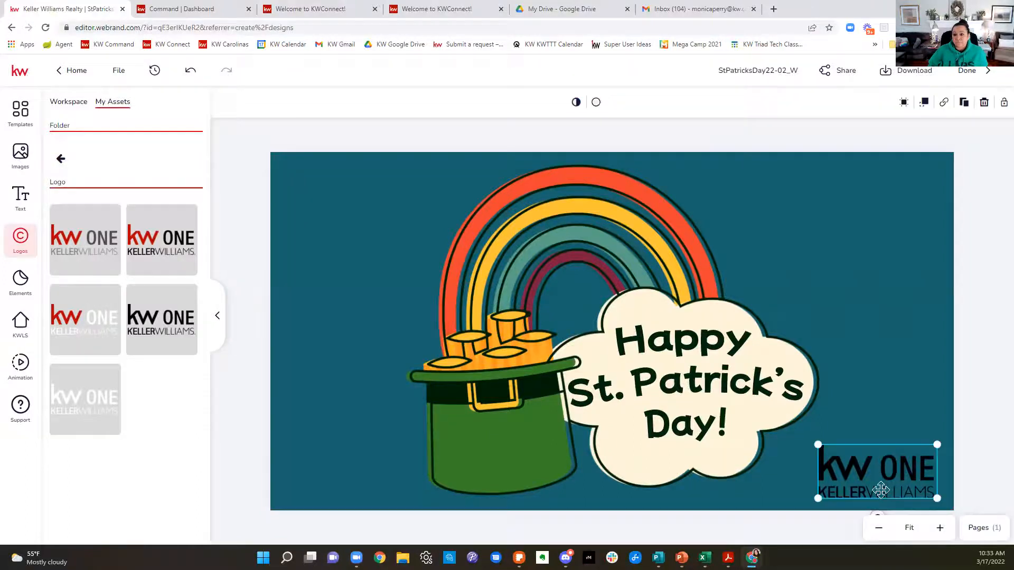
left_click(61, 158)
left_click(99, 207)
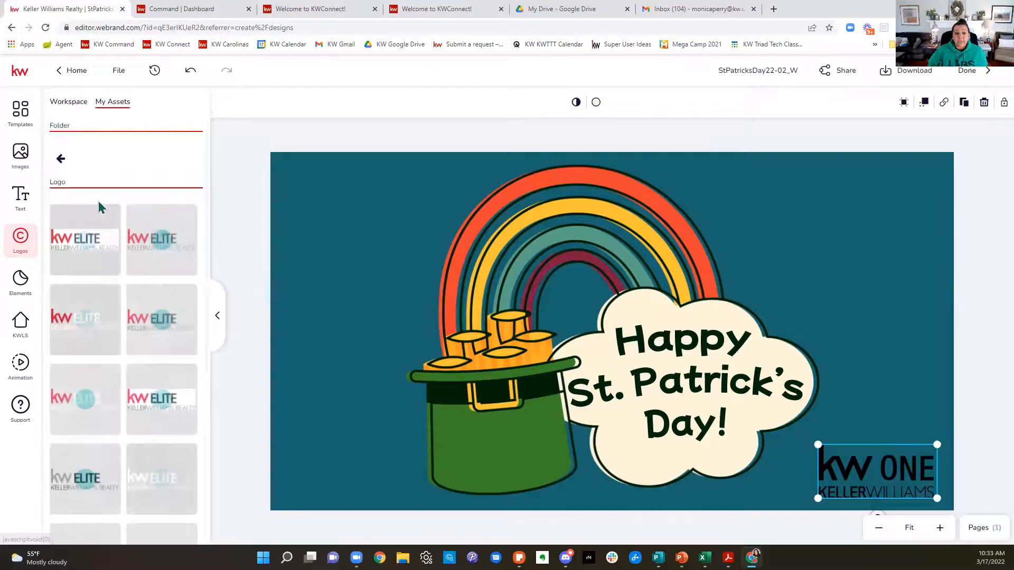
left_click(170, 458)
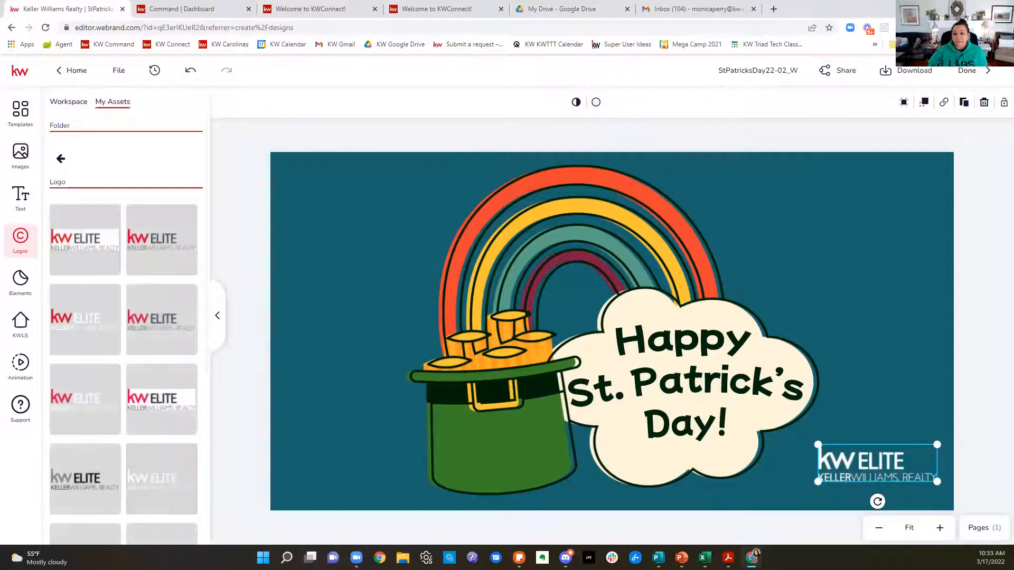
left_click(738, 144)
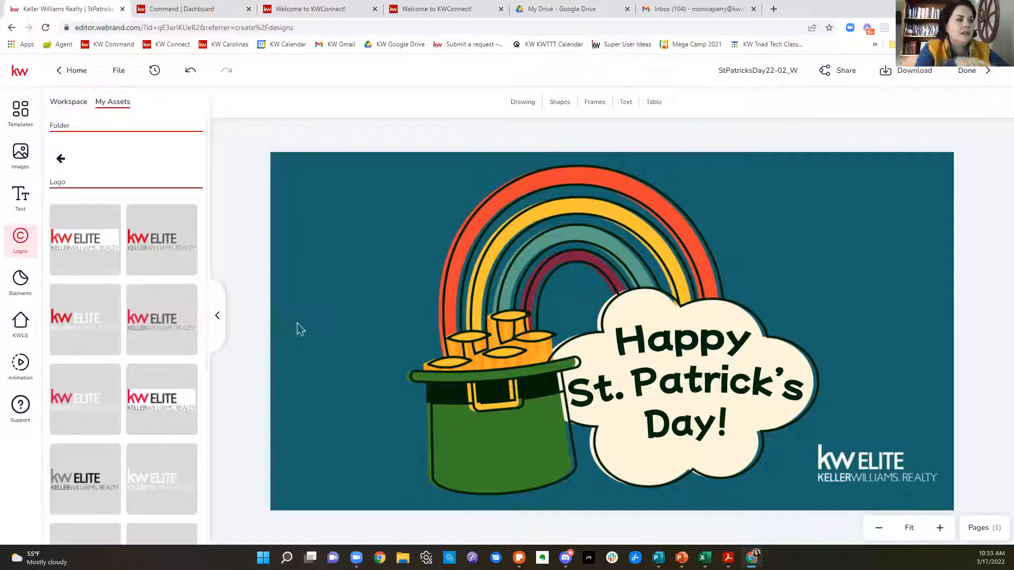
Step: Download the Greensboro market center (509) logo package from the KWConnect logos page and open the zip file from the Downloads folder
left_click(458, 10)
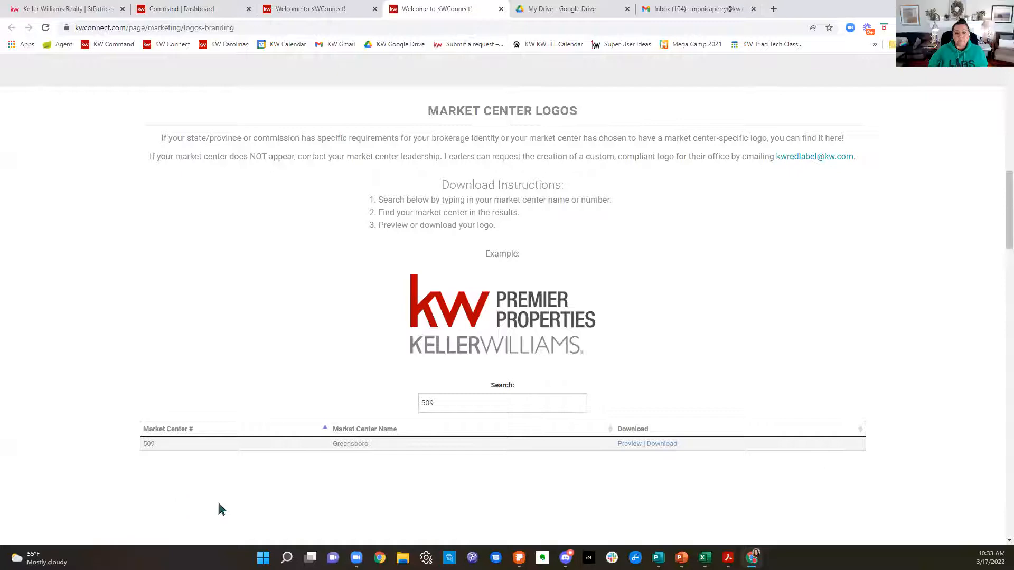
left_click(664, 445)
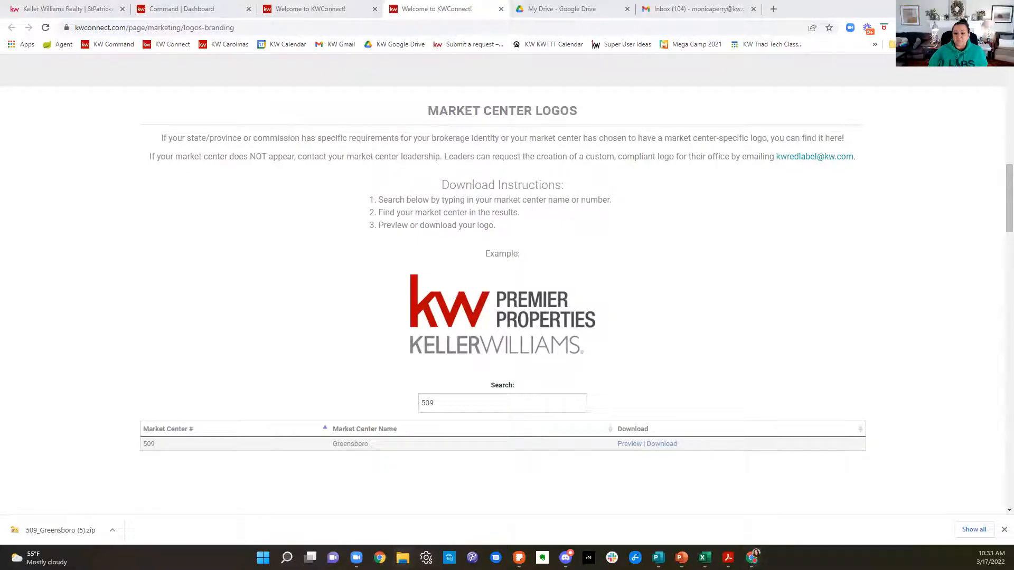
key("super+e")
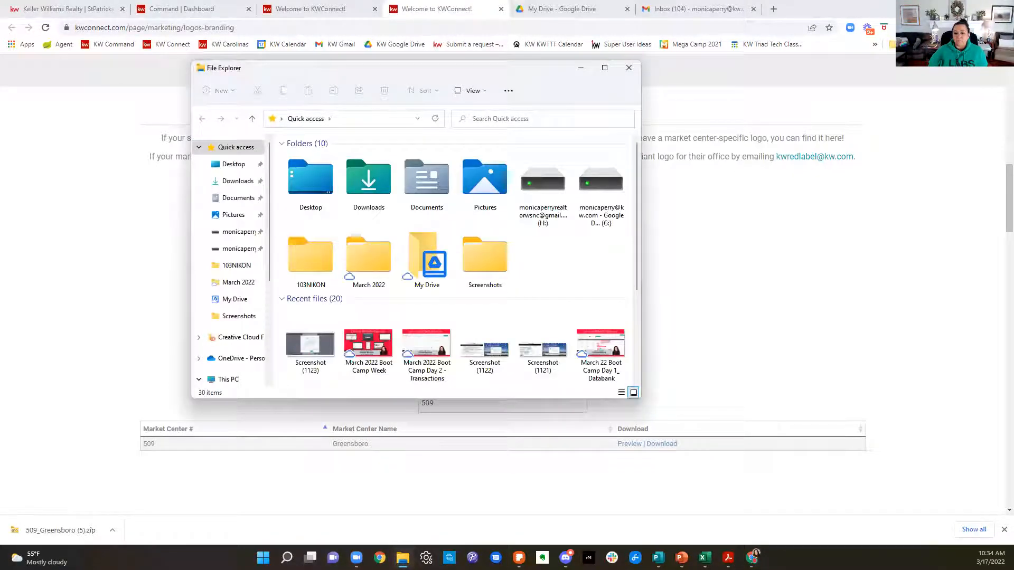
left_click(232, 181)
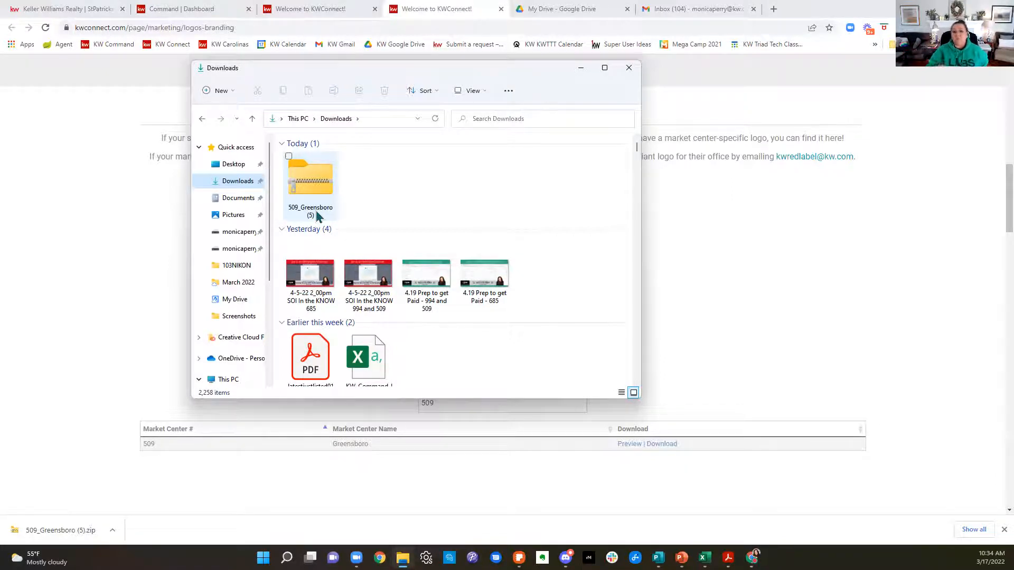
double_click(313, 192)
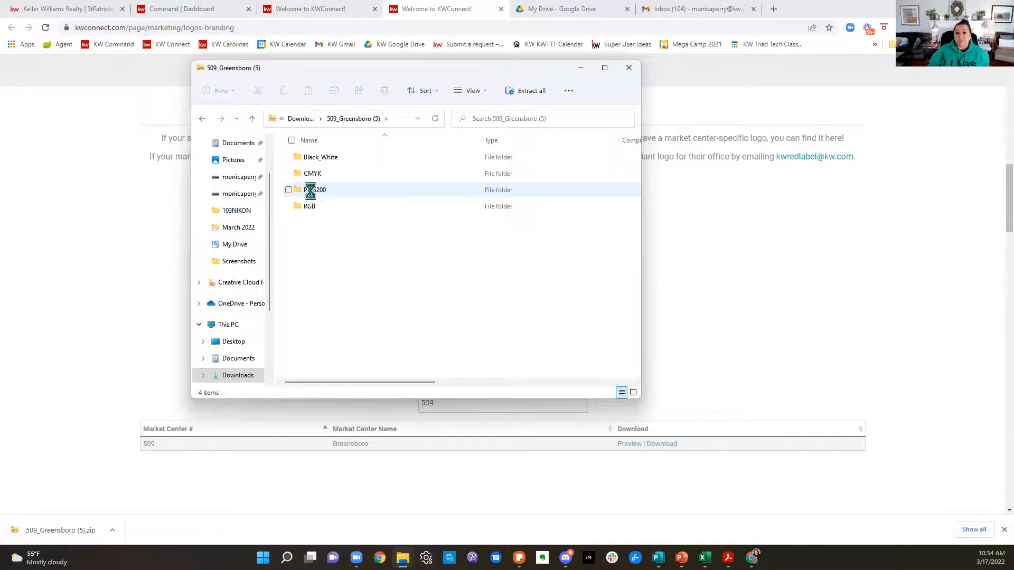
Step: Start extracting the Greensboro logo files, look at Desktop and Pictures as destinations, and cancel the extraction and close File Explorer
left_click(526, 95)
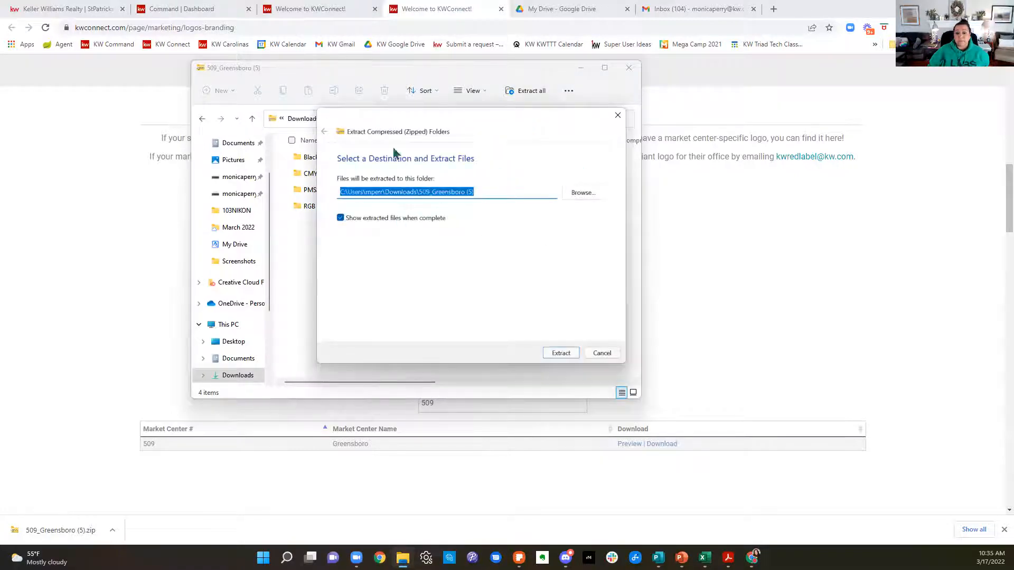
left_click(592, 196)
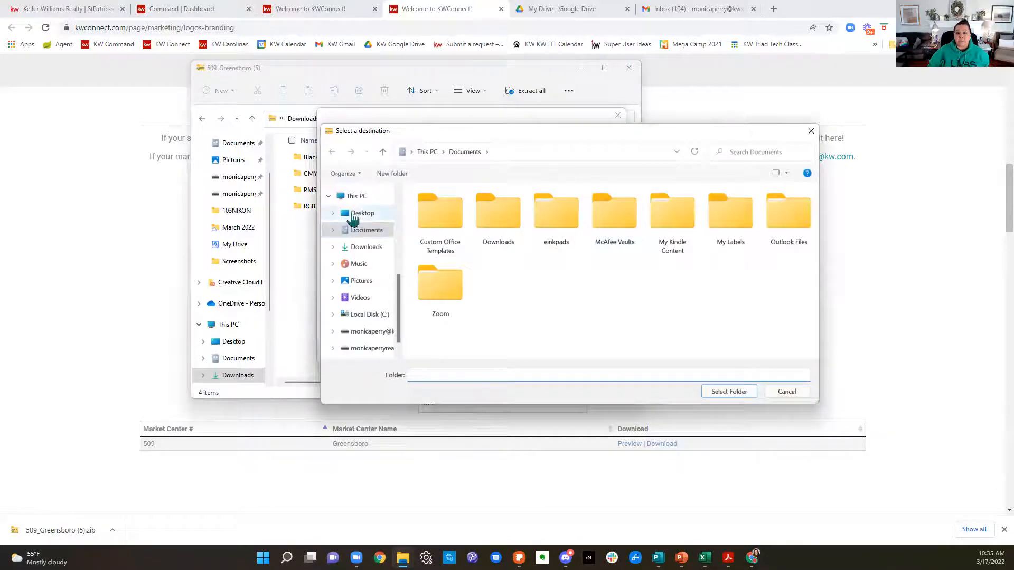
left_click(353, 216)
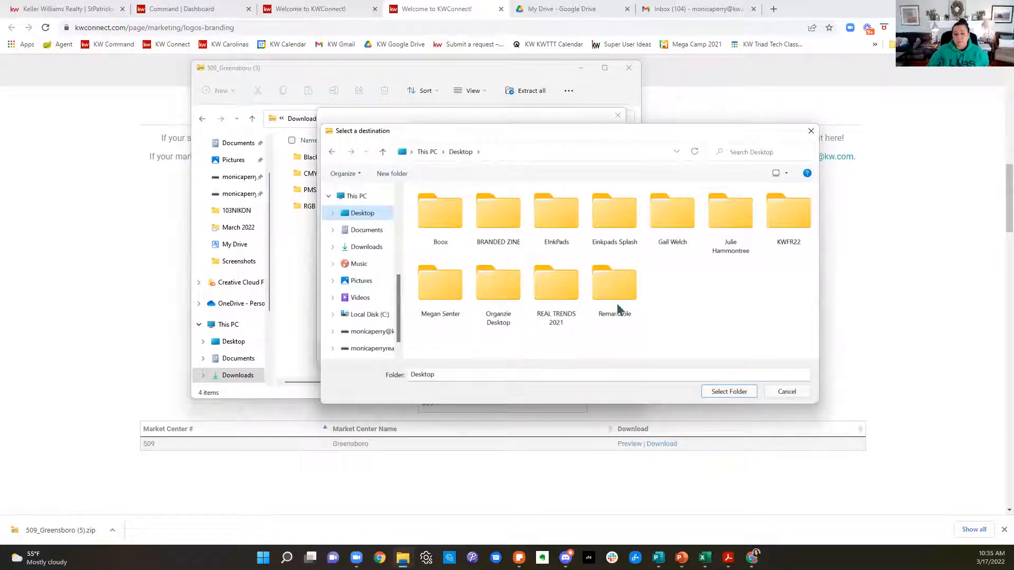
left_click(370, 283)
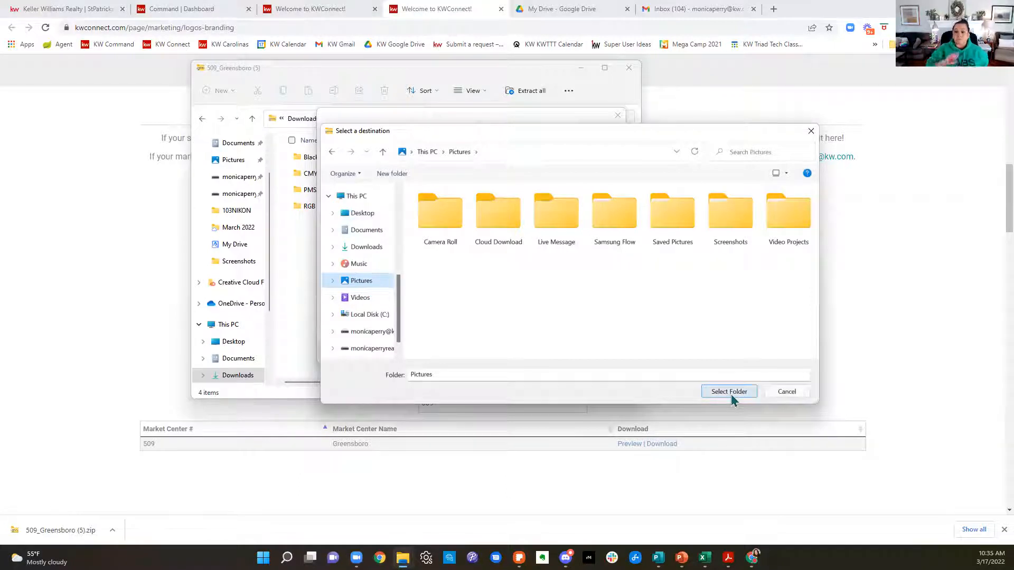
left_click(811, 132)
left_click(617, 116)
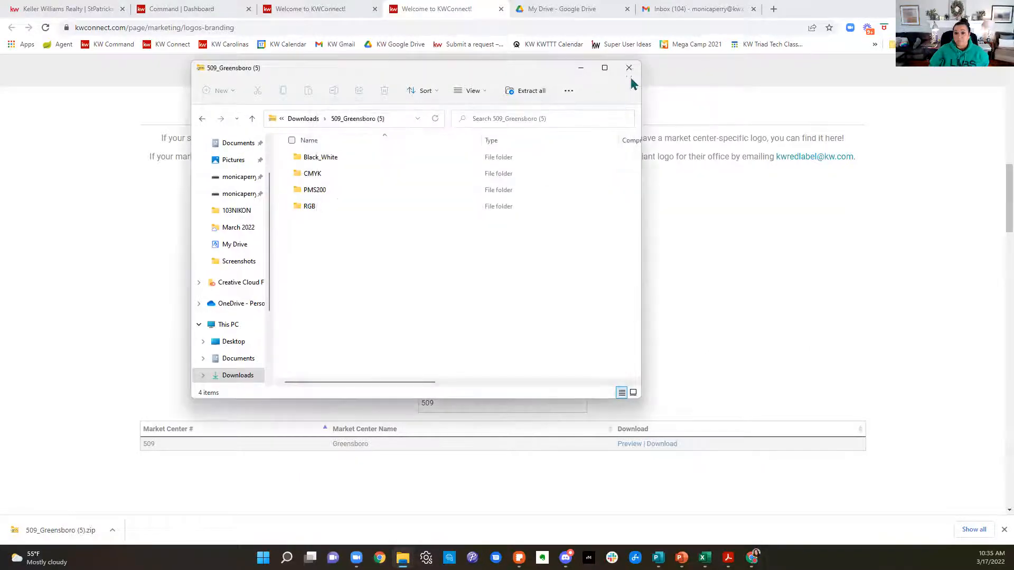
left_click(629, 67)
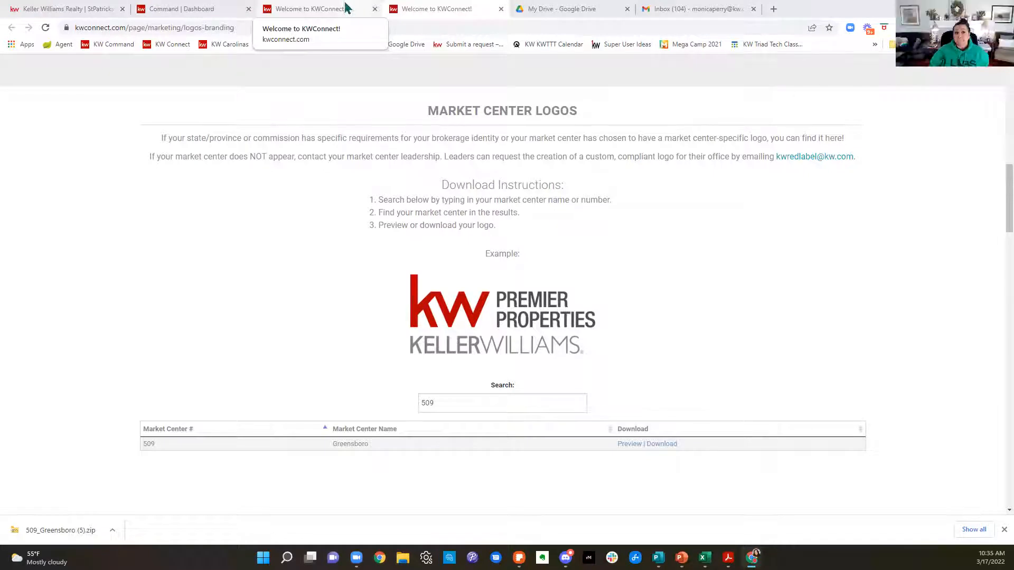
Step: Return to the St. Patrick's Day design and upload the Screenshot (1084) image from the computer's Screenshots folder
left_click(25, 8)
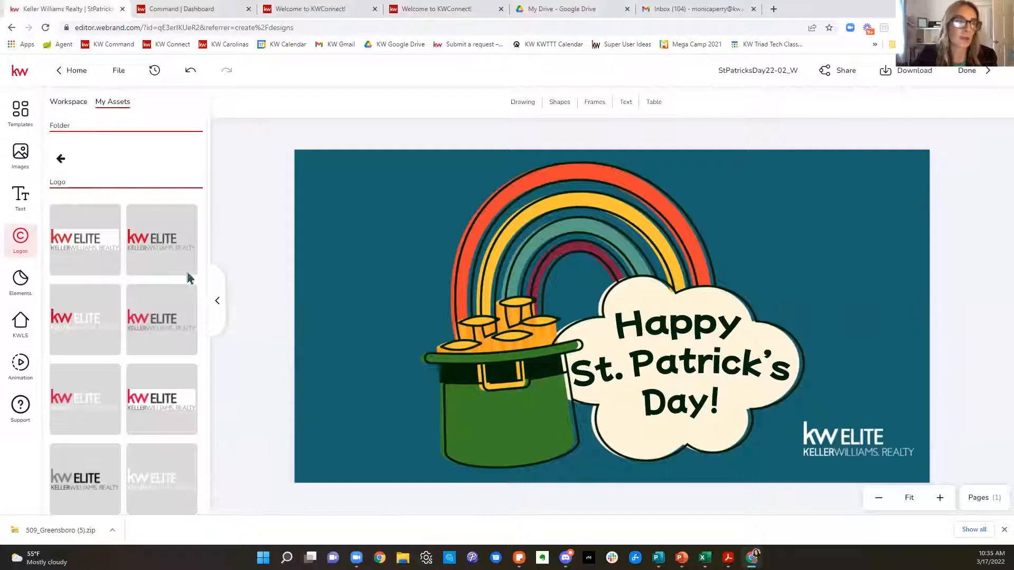
left_click(62, 159)
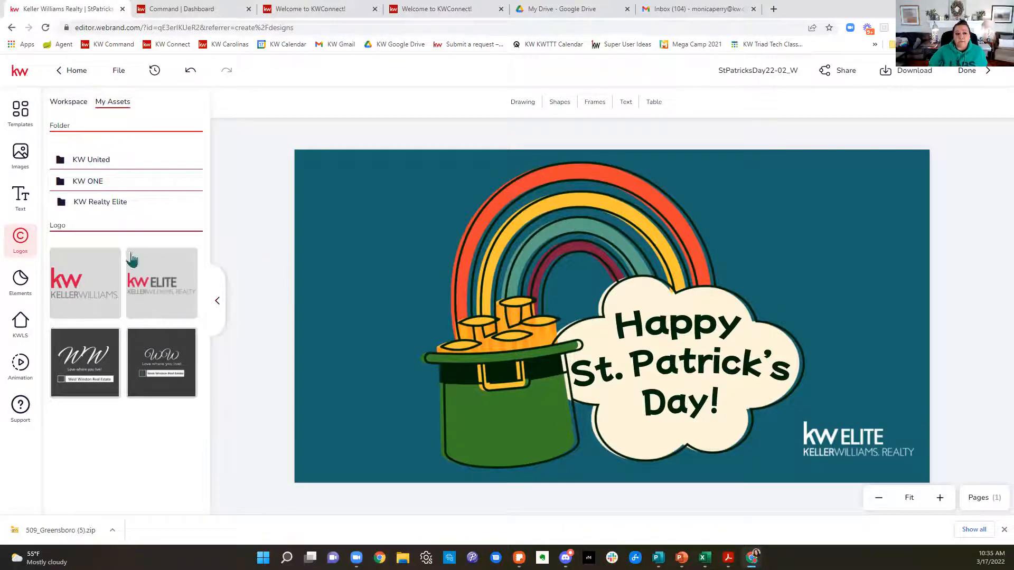
left_click(30, 162)
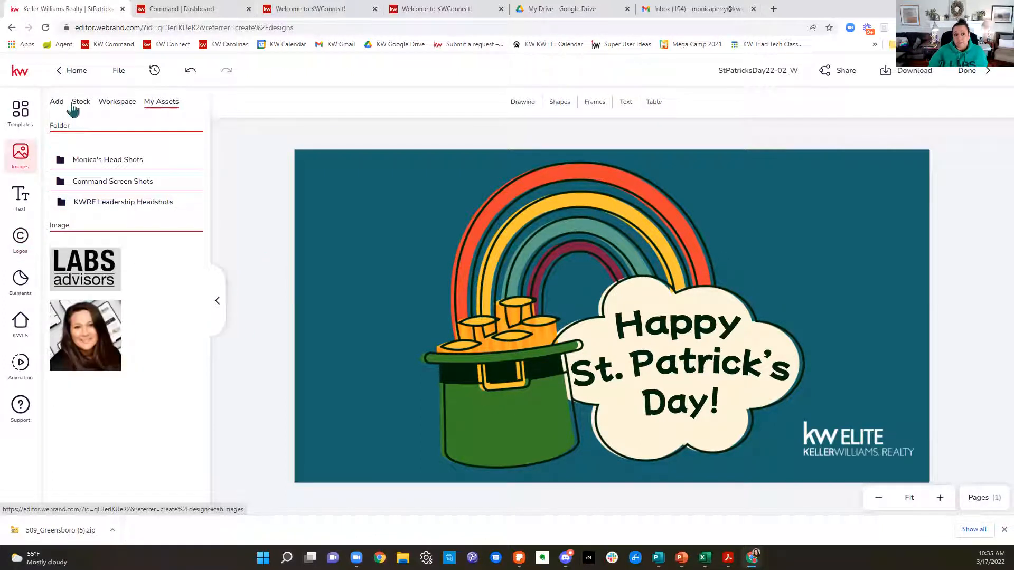
left_click(56, 106)
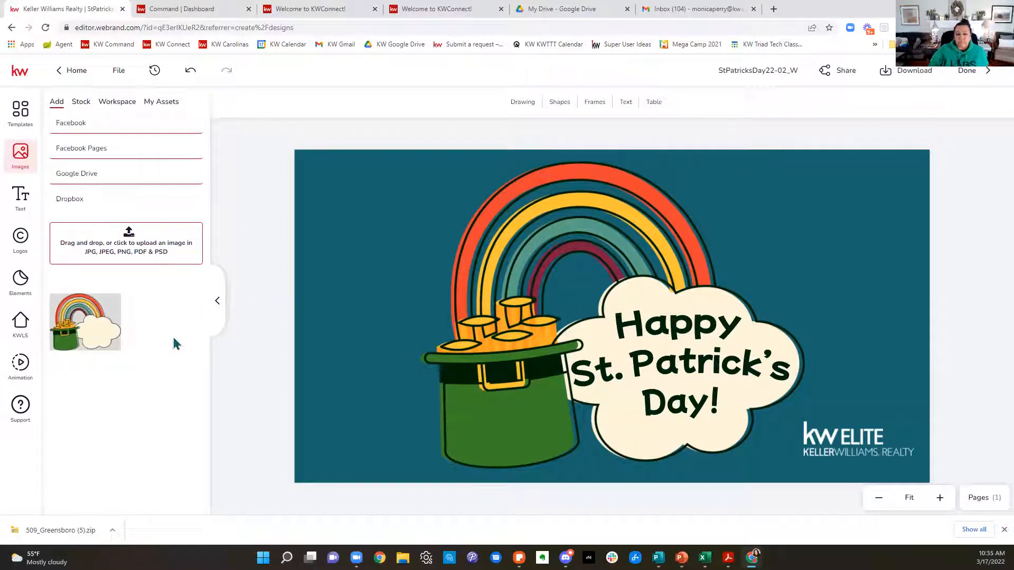
left_click(131, 246)
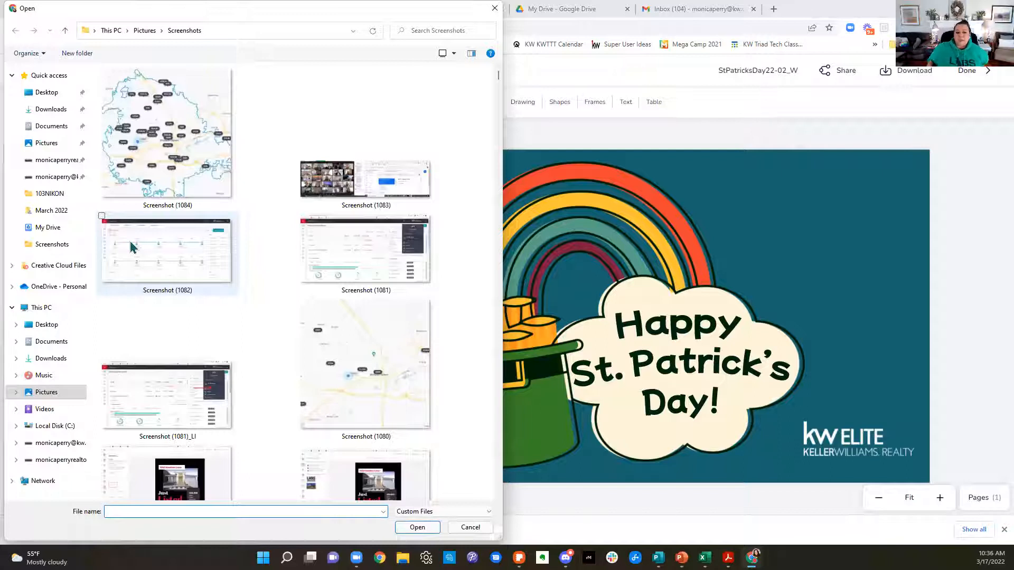
double_click(162, 180)
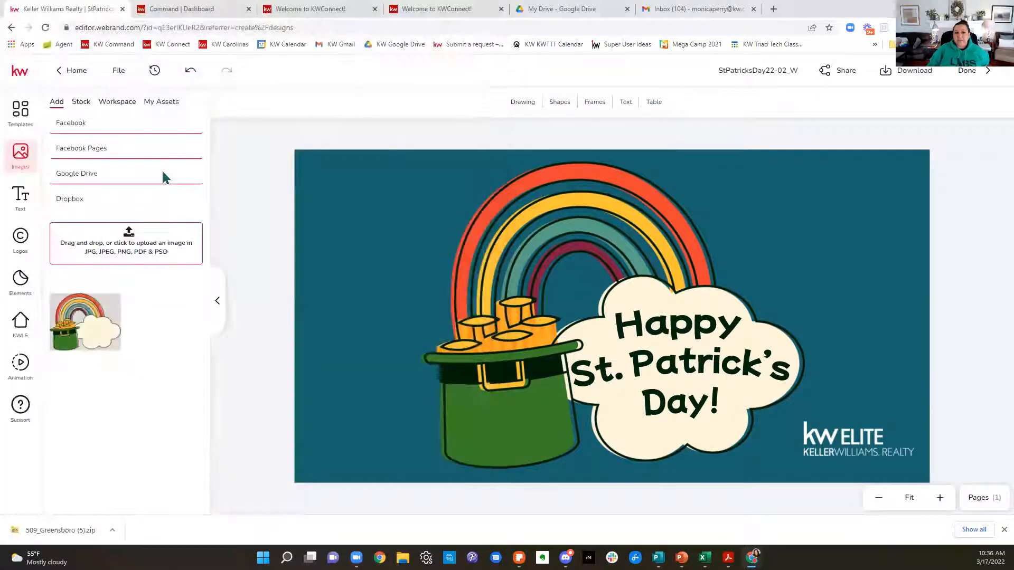
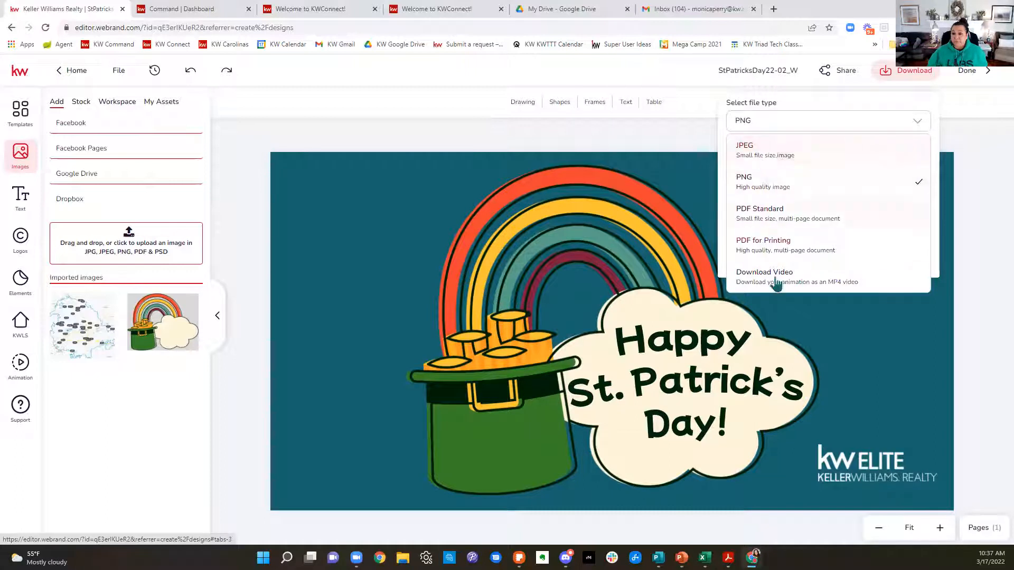
Step: Download the first page of the St. Patrick's Day design as a PNG file and dismiss the finished download notice
left_click(766, 192)
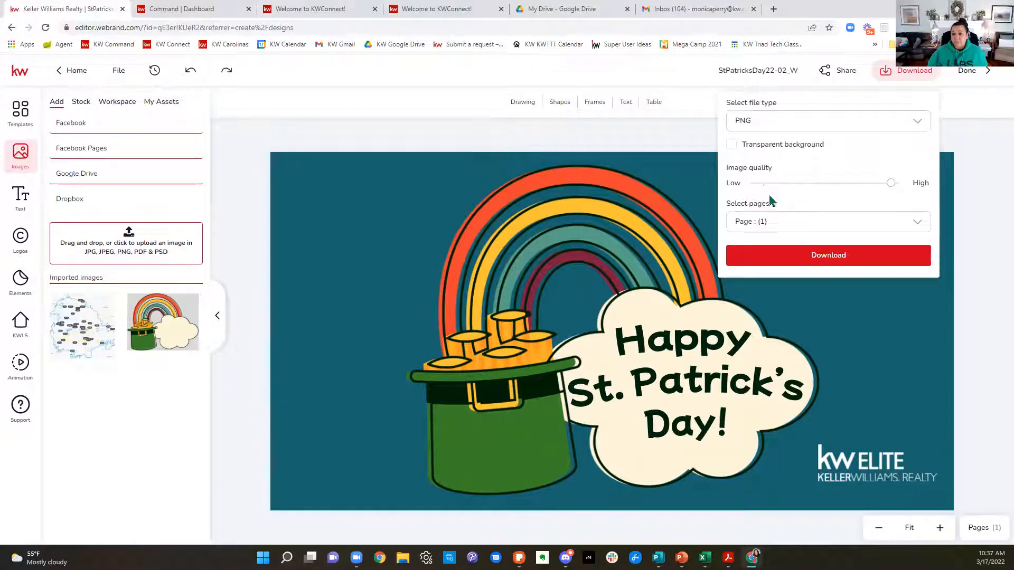
left_click(787, 259)
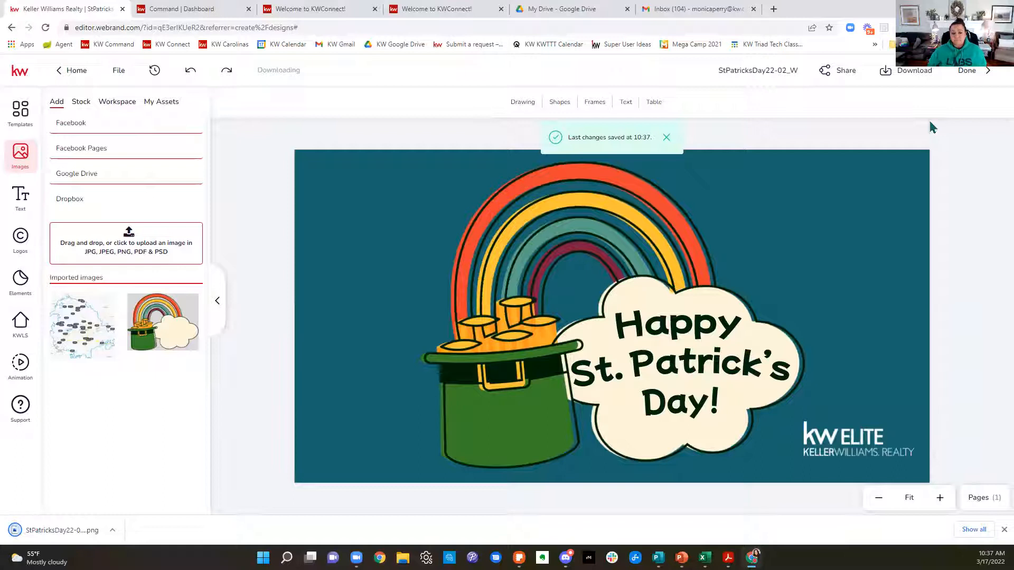
left_click(1003, 530)
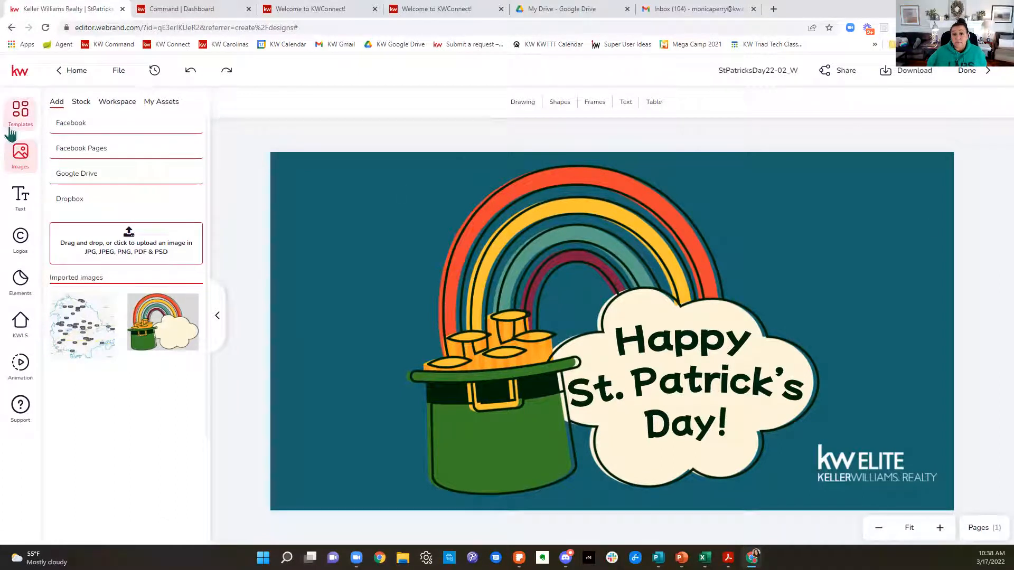
Step: Return to My Designs and create a subfolder inside Listing Marketing, named with the first sample property's street address
left_click(63, 70)
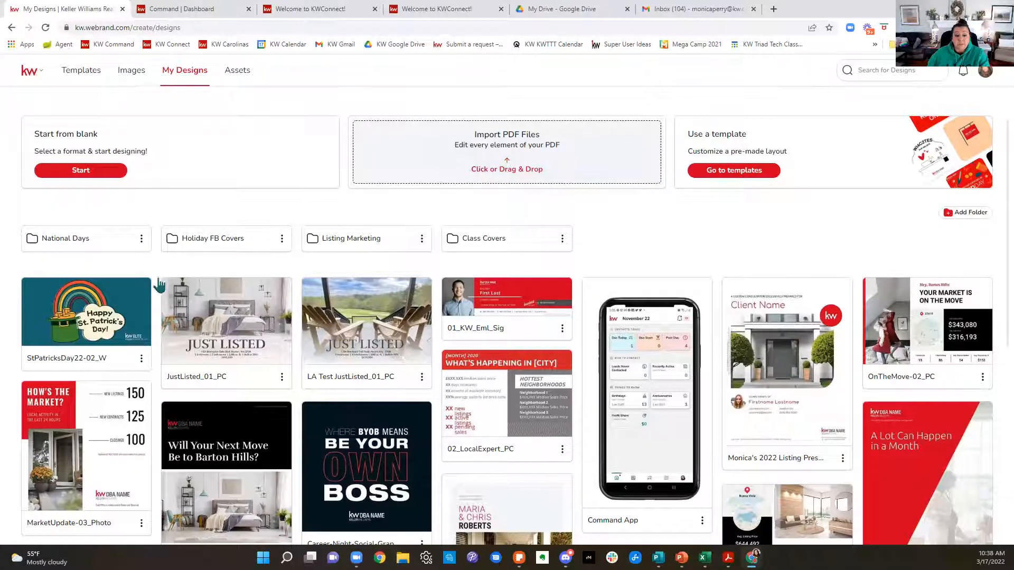
left_click(382, 242)
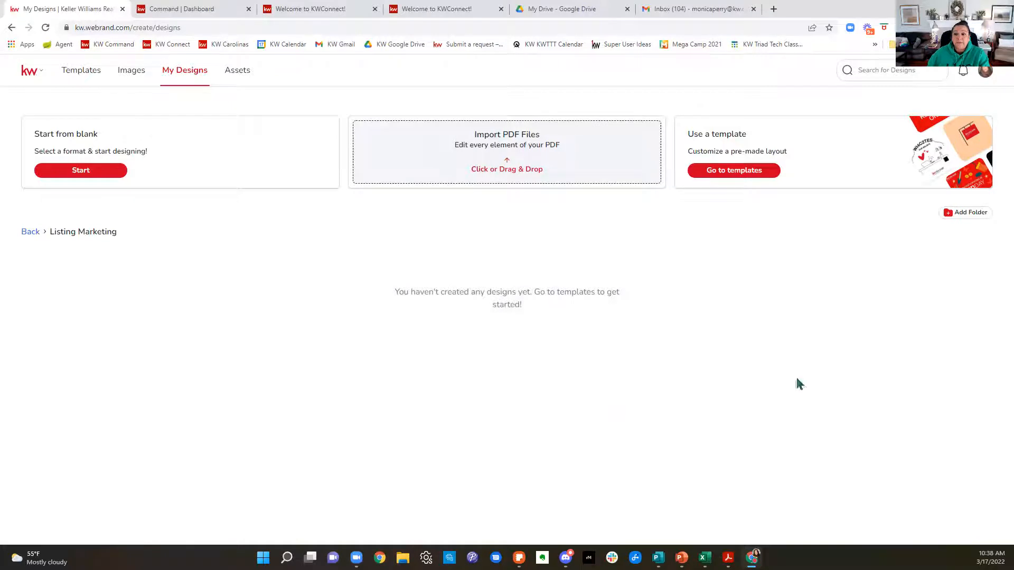
left_click(982, 223)
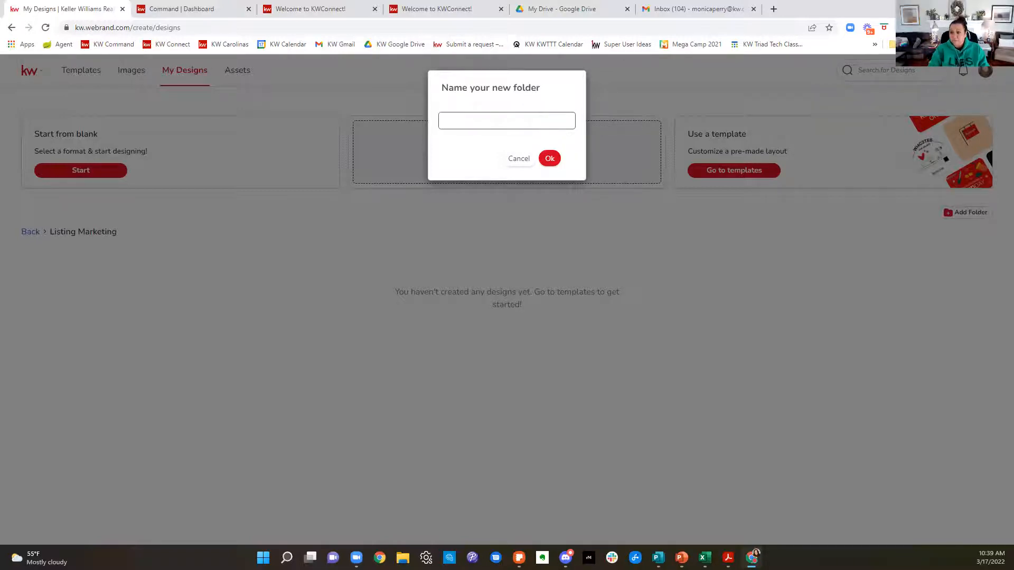
type("123 Main")
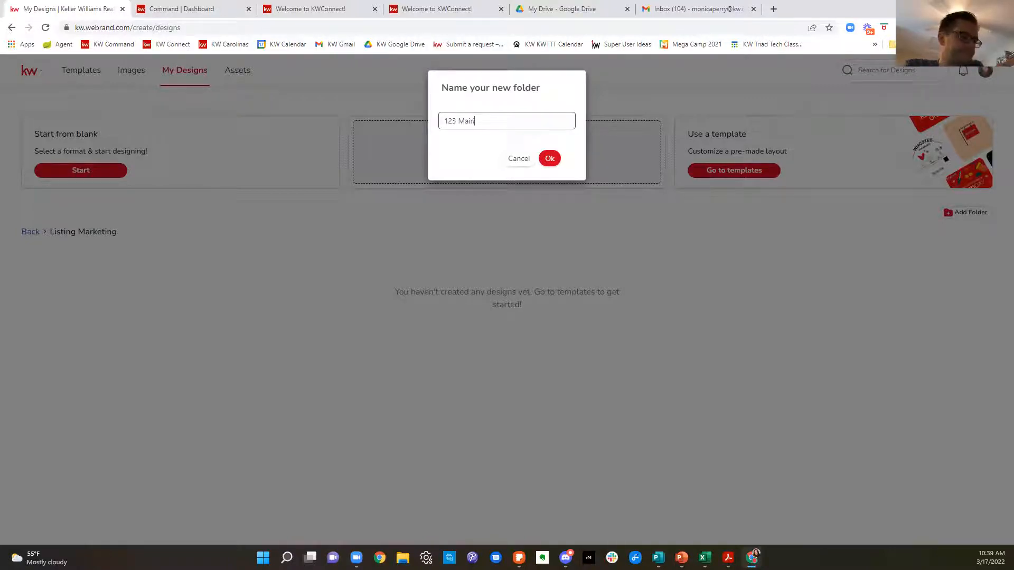
type(" Street")
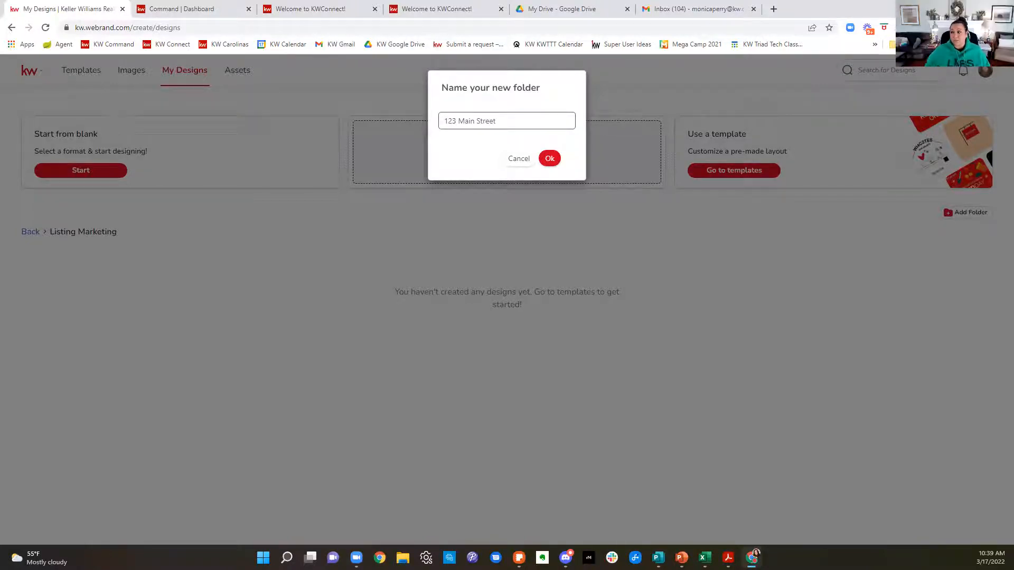
left_click(549, 158)
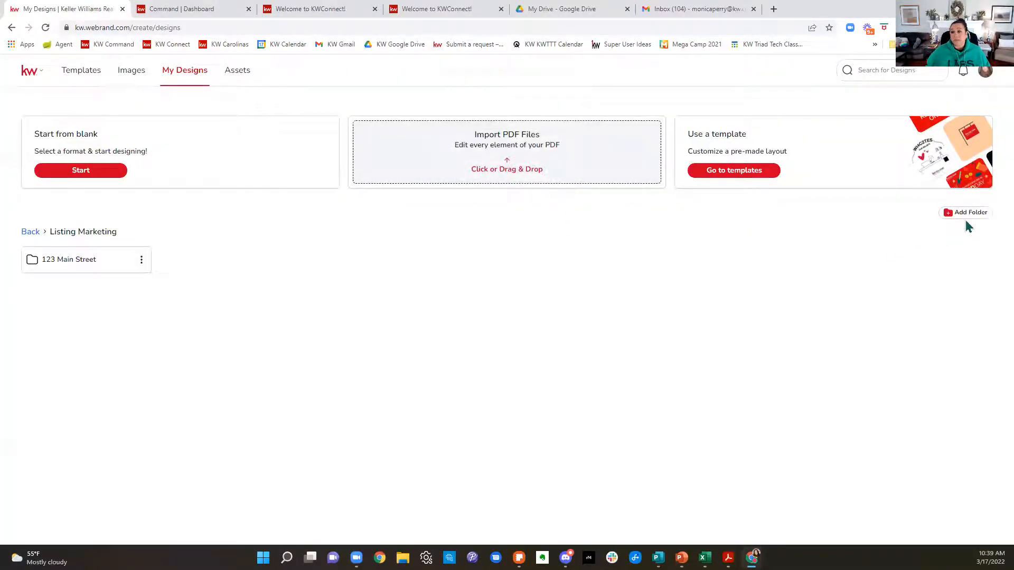
Step: Create a second subfolder inside Listing Marketing, named with another sample property's street address
left_click(965, 217)
type("5")
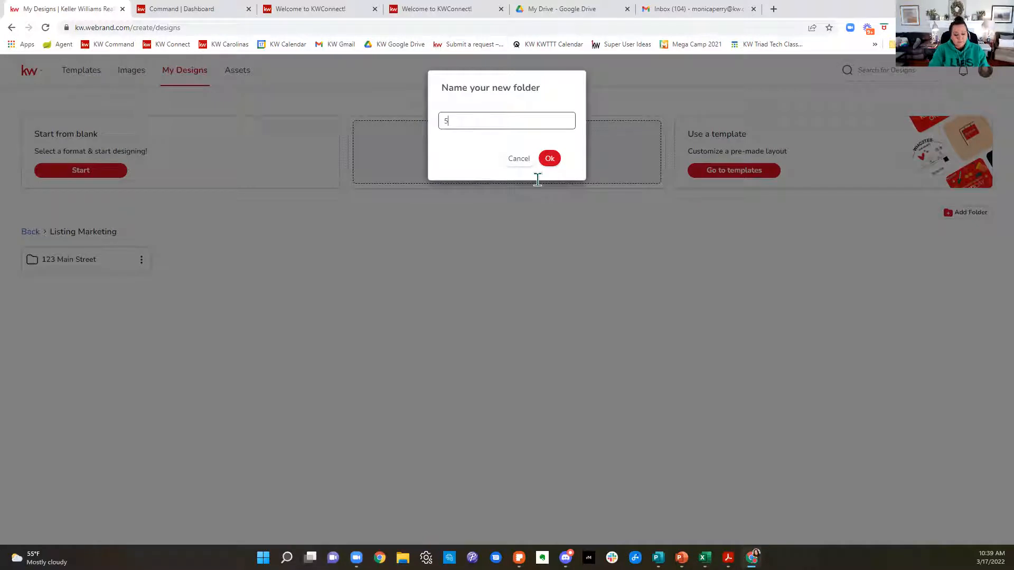
type("67 Maple ")
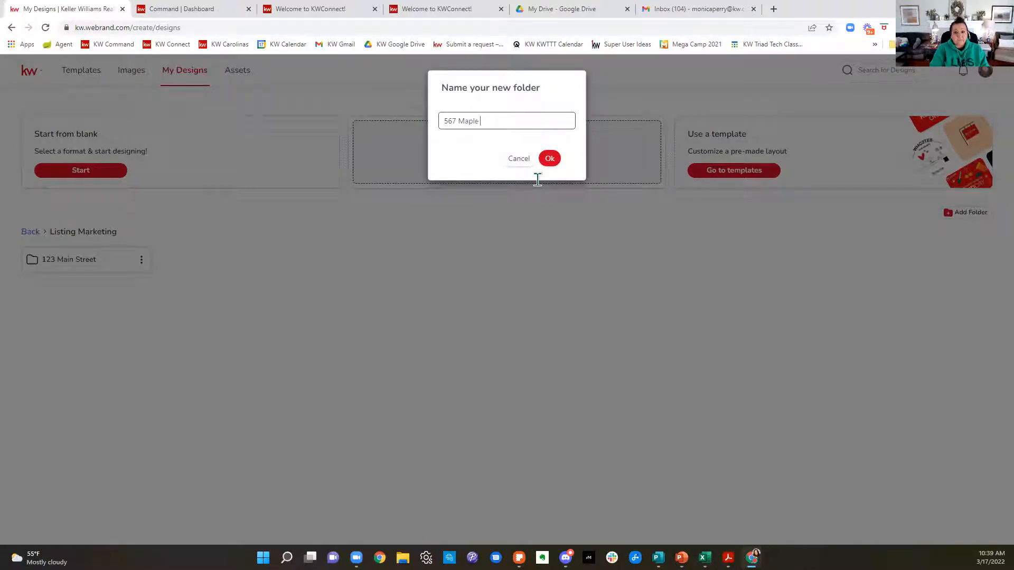
type("Street")
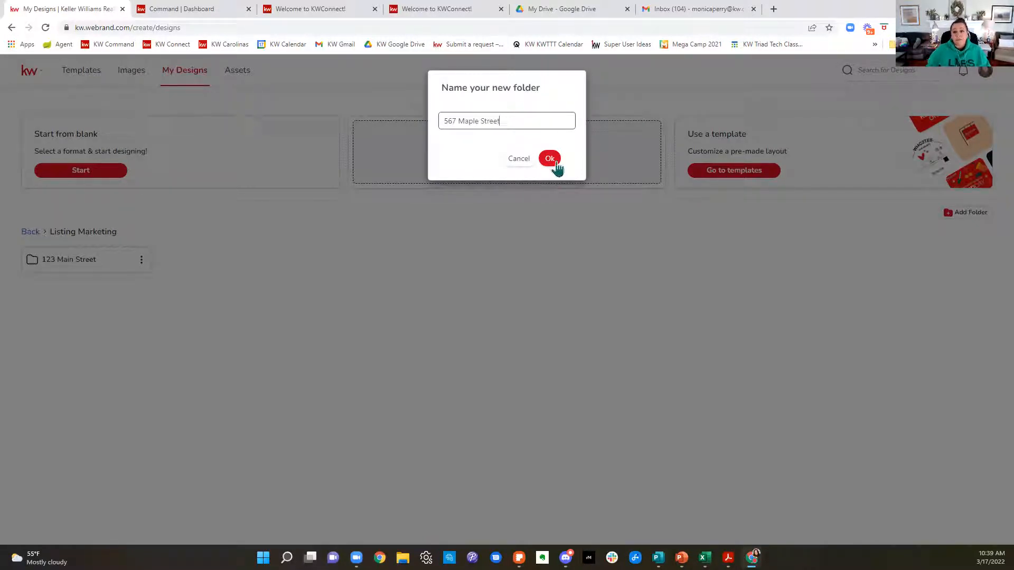
left_click(554, 162)
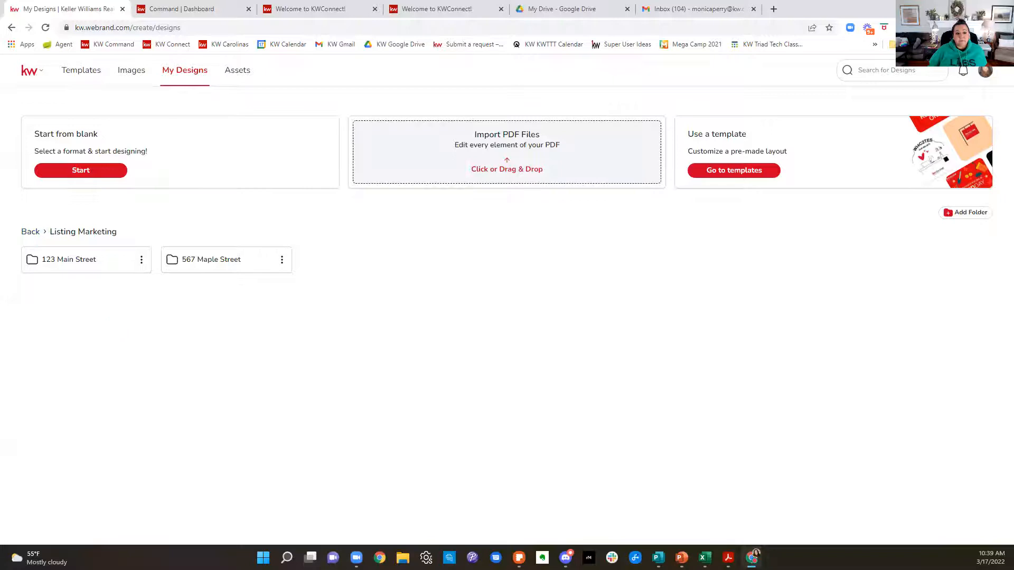
Step: Start a design from the Featured Listing template 10_FS_FL among the letter-size For Sale fliers and dismiss the print order notice
left_click(30, 232)
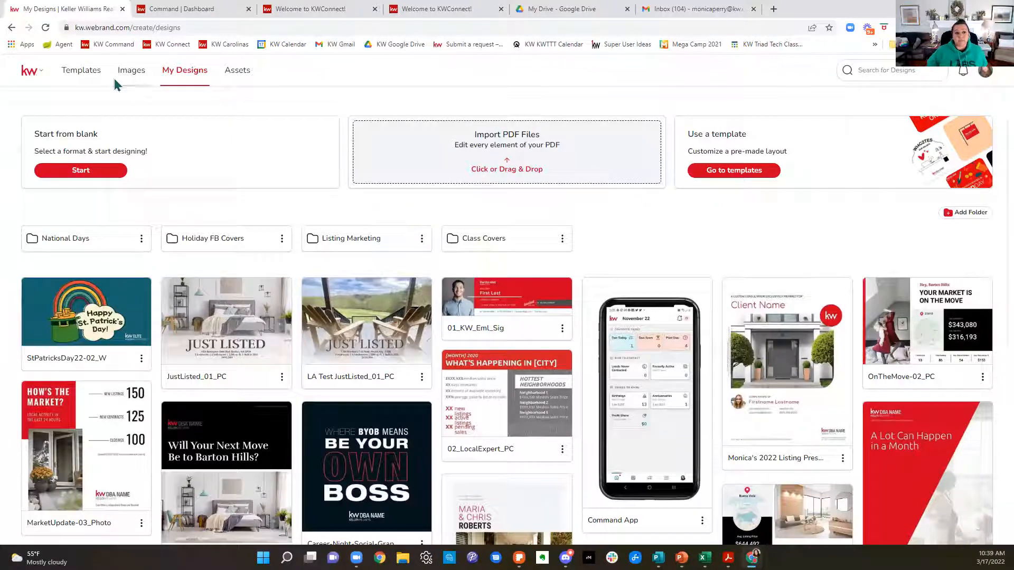
left_click(84, 71)
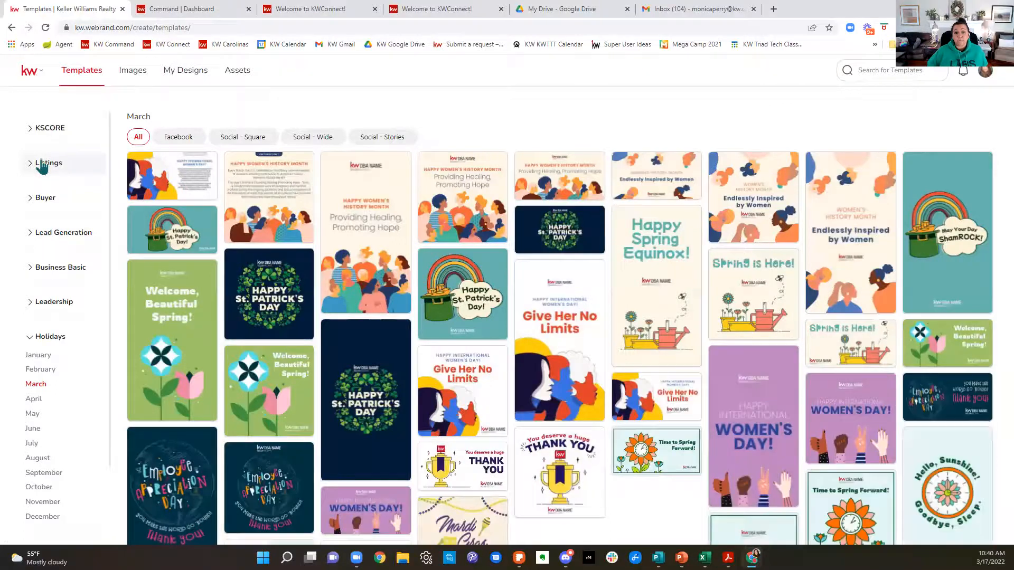
left_click(30, 167)
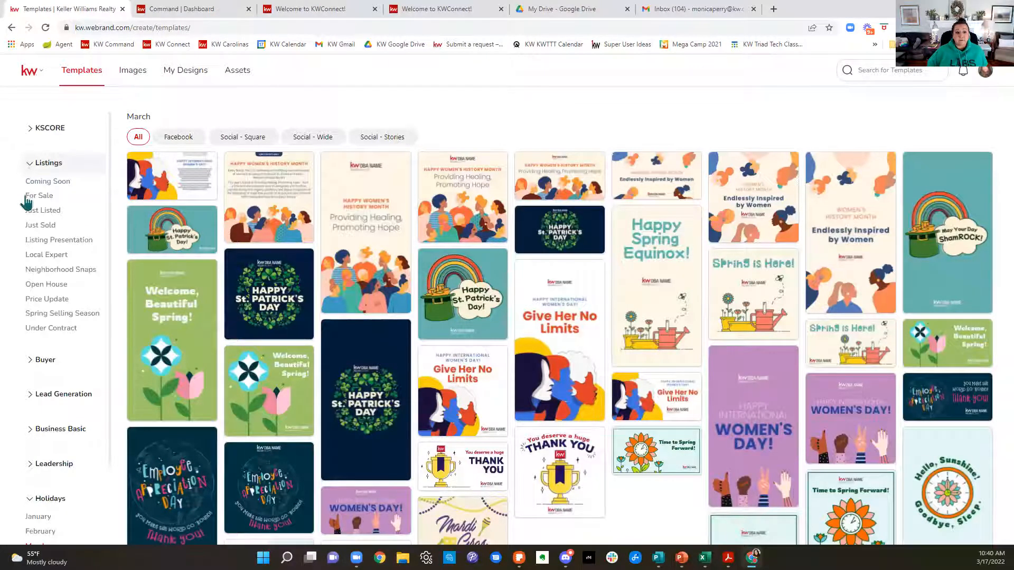
left_click(38, 197)
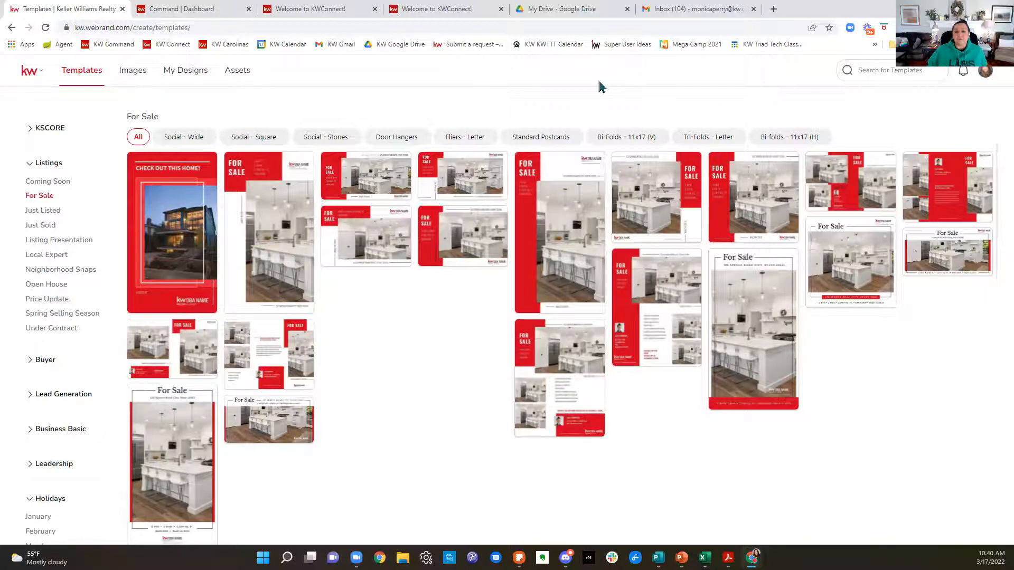
left_click(465, 145)
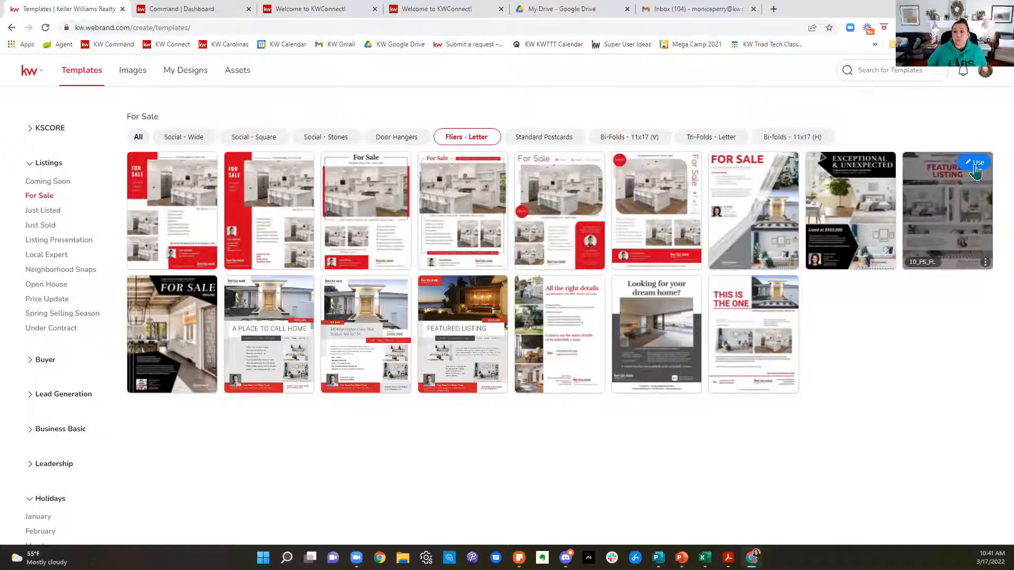
left_click(976, 168)
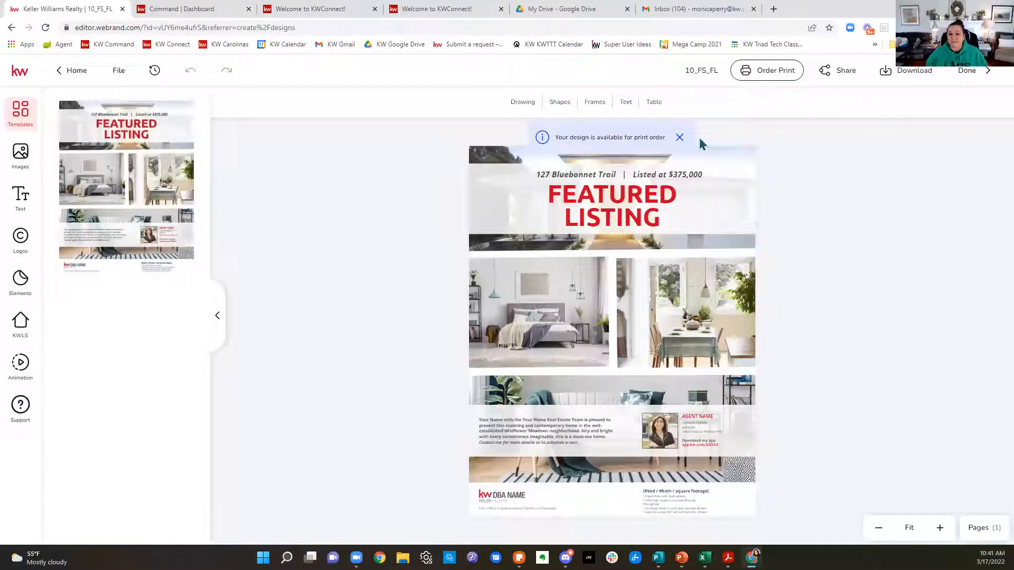
left_click(678, 139)
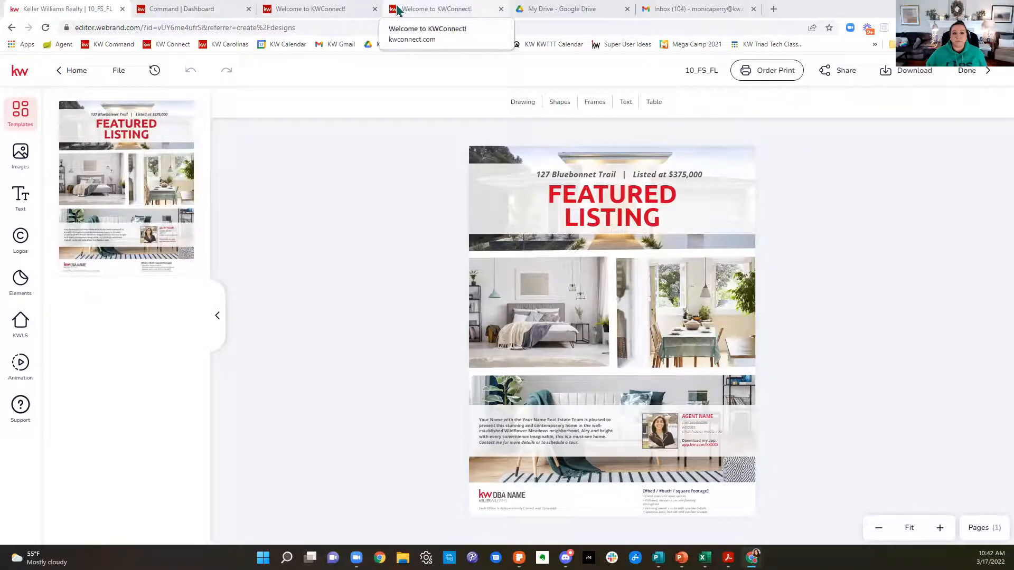
Step: Switch to the Command dashboard's browser tab, load the Triad MLS Matrix site there and log in
left_click(171, 10)
left_click(206, 26)
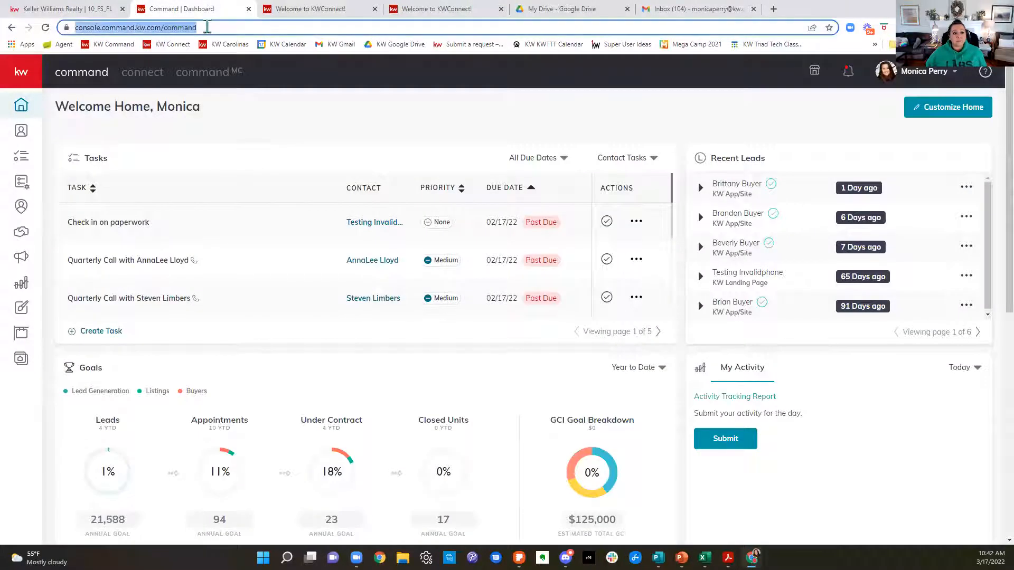
type("triad")
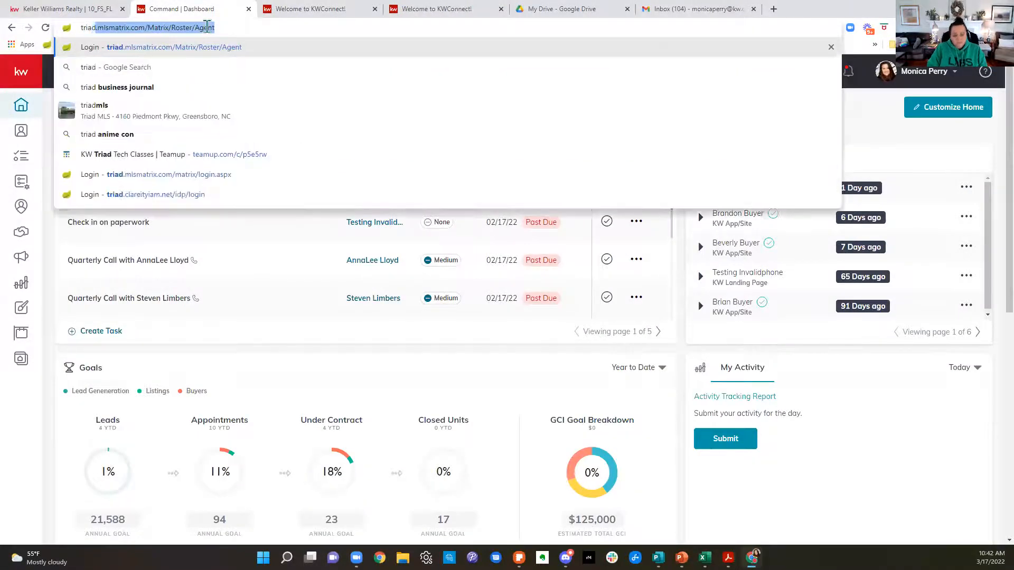
key("Return")
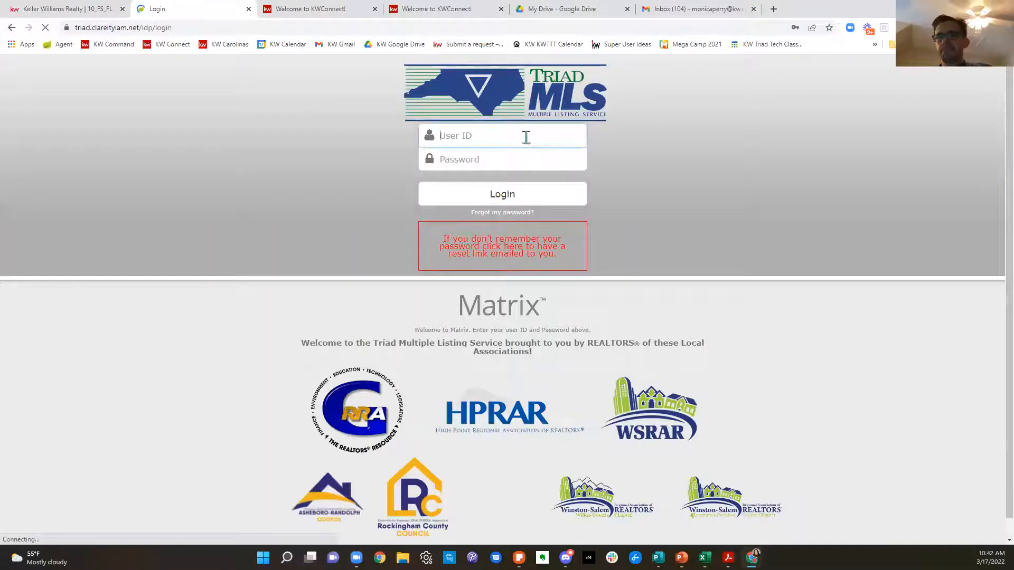
left_click(527, 196)
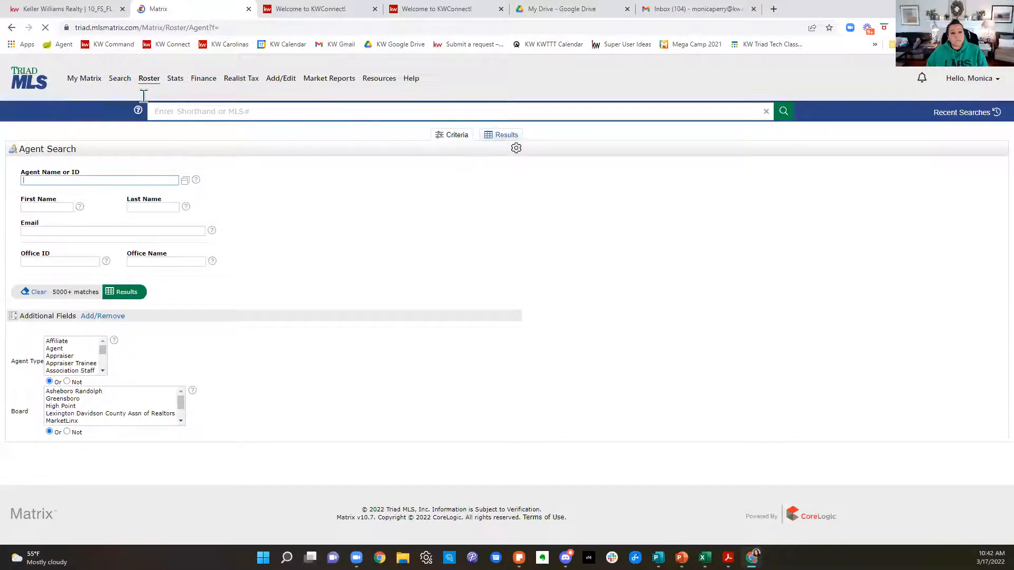
Step: Show My Office Active Listings from the My Matrix page and sort them by current price
mouse_move(96, 87)
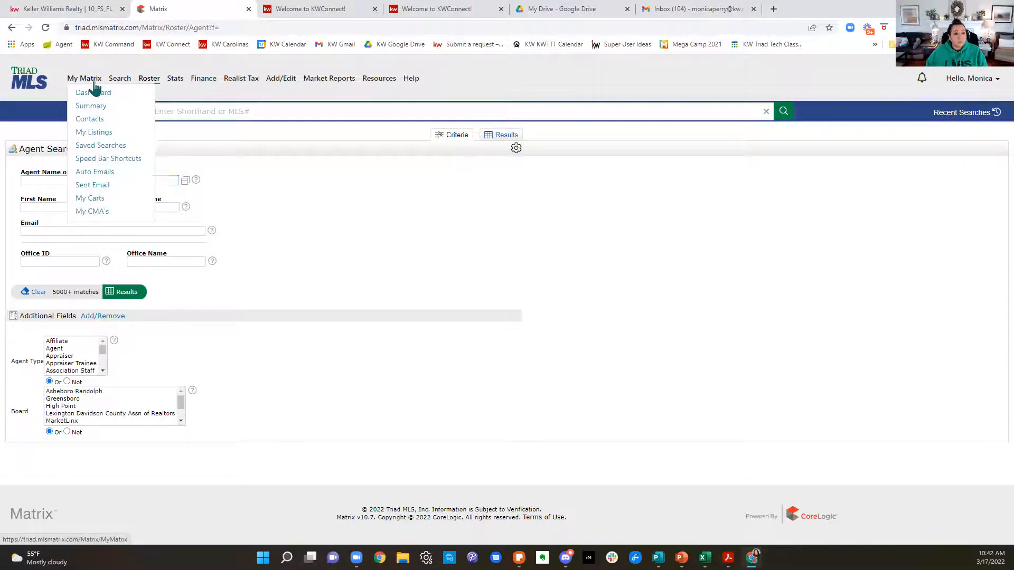
left_click(95, 88)
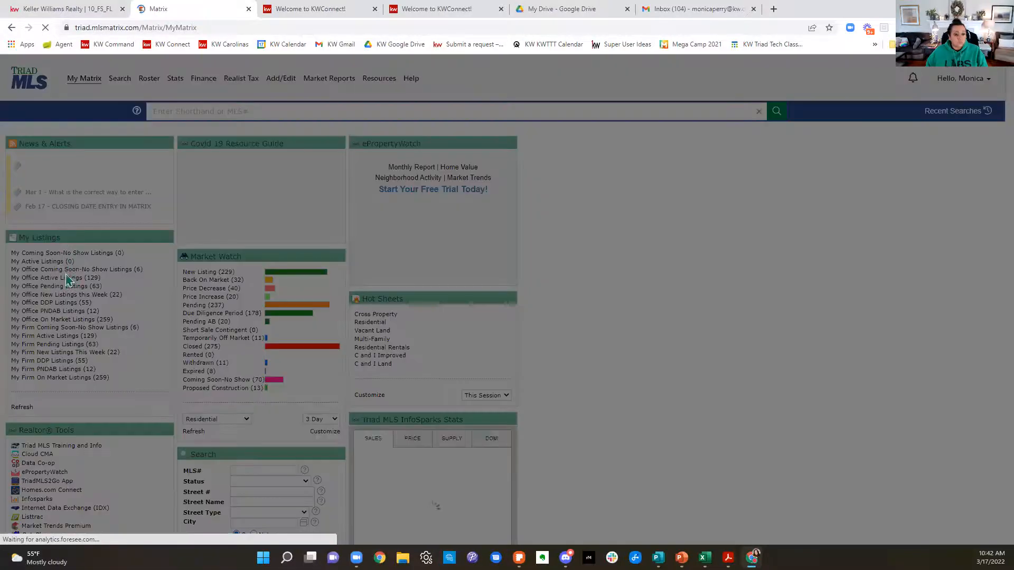
left_click(495, 390)
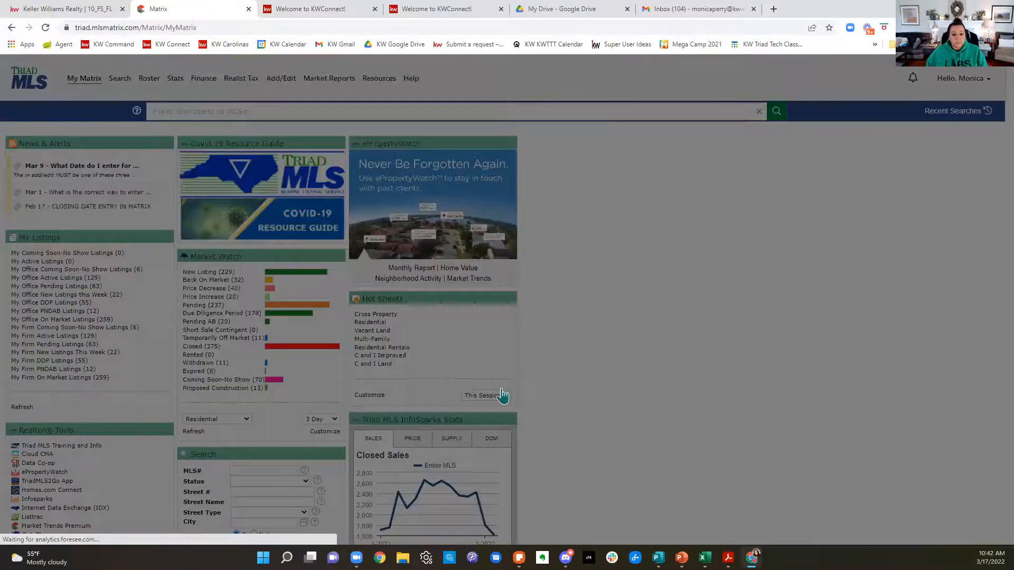
left_click(48, 278)
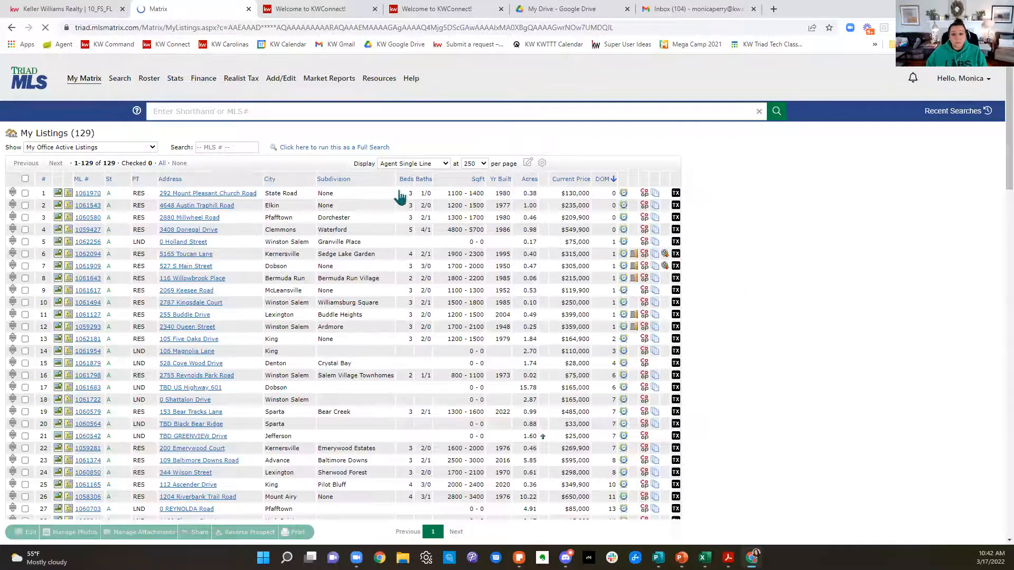
left_click(573, 180)
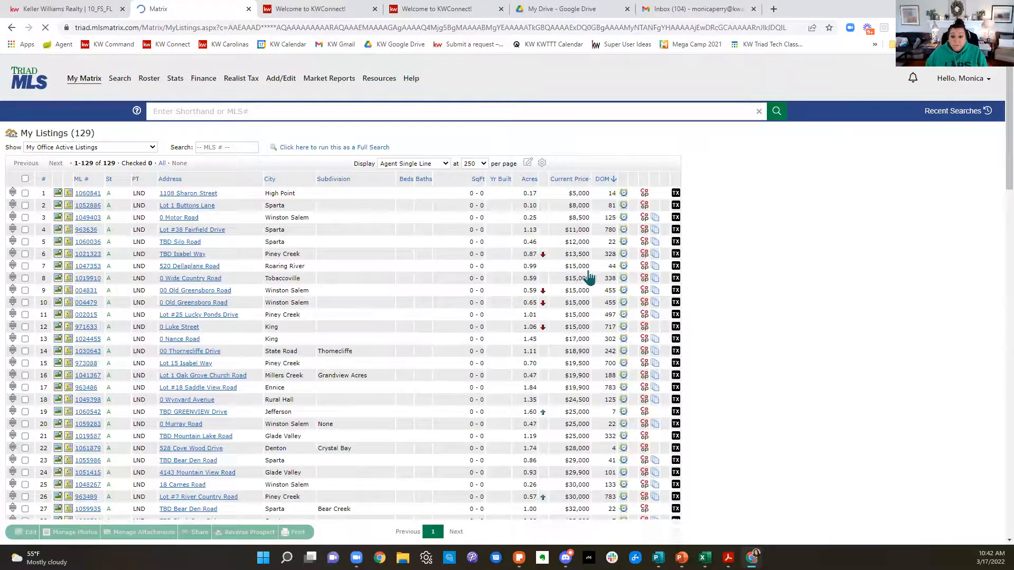
Step: Open the $1,125,000 Bent Tree Farm listing in Winston Salem and review its property details and remarks
scroll(584, 278, "down", 10)
scroll(591, 284, "down", 8)
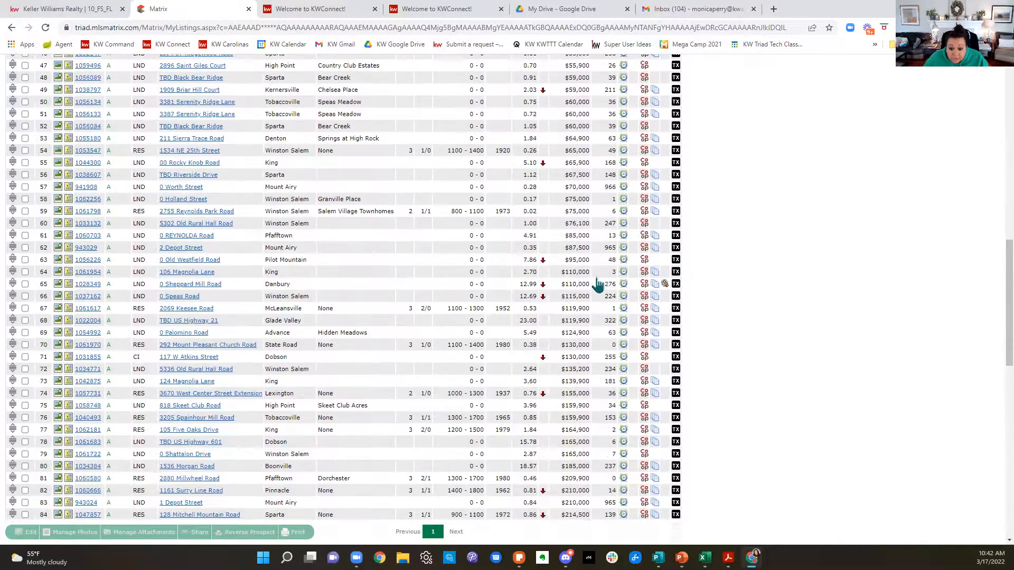
scroll(596, 285, "down", 7)
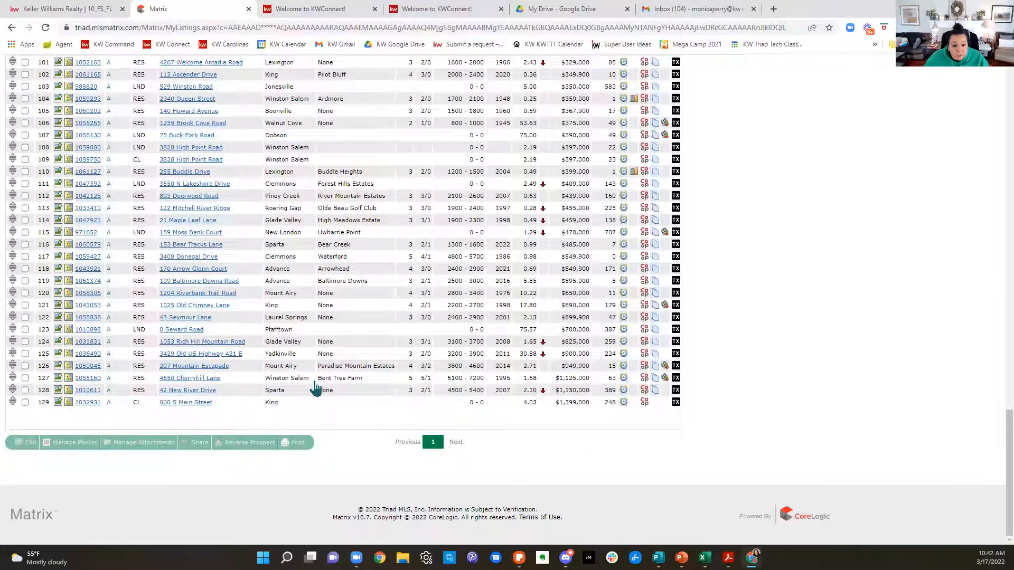
left_click(88, 379)
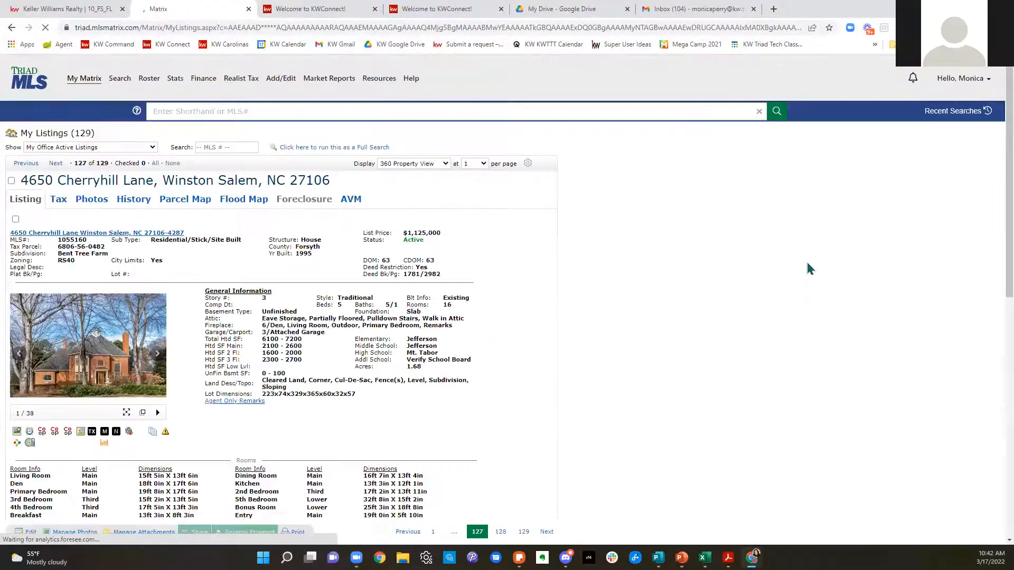
scroll(457, 396, "down", 4)
scroll(457, 396, "down", 4)
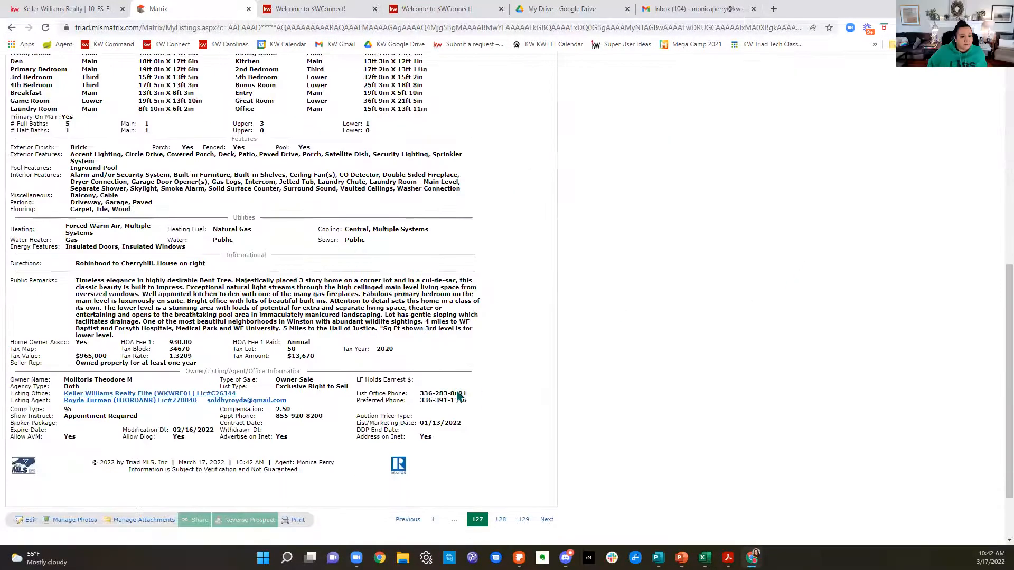
scroll(459, 390, "up", 10)
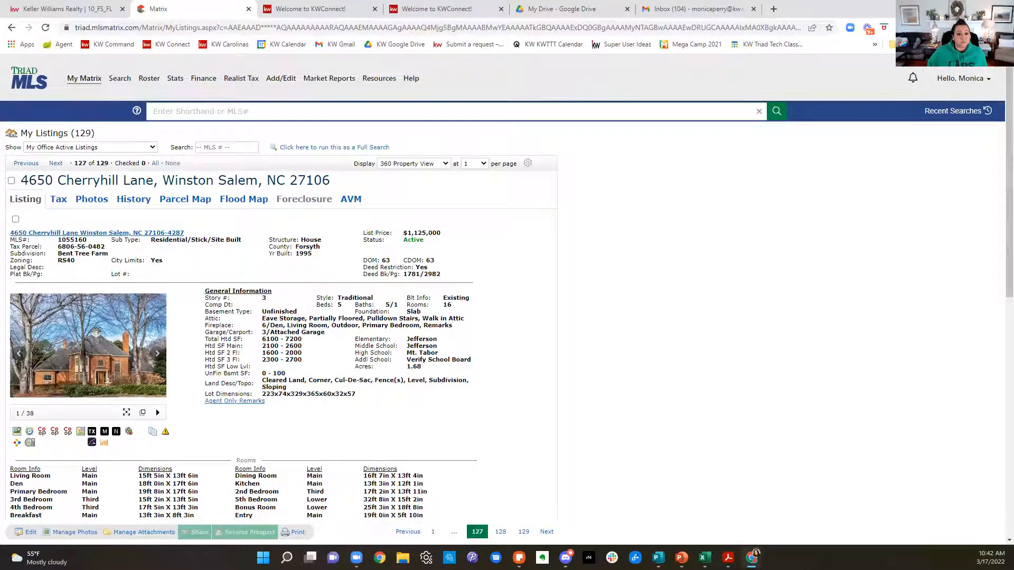
left_click(201, 200)
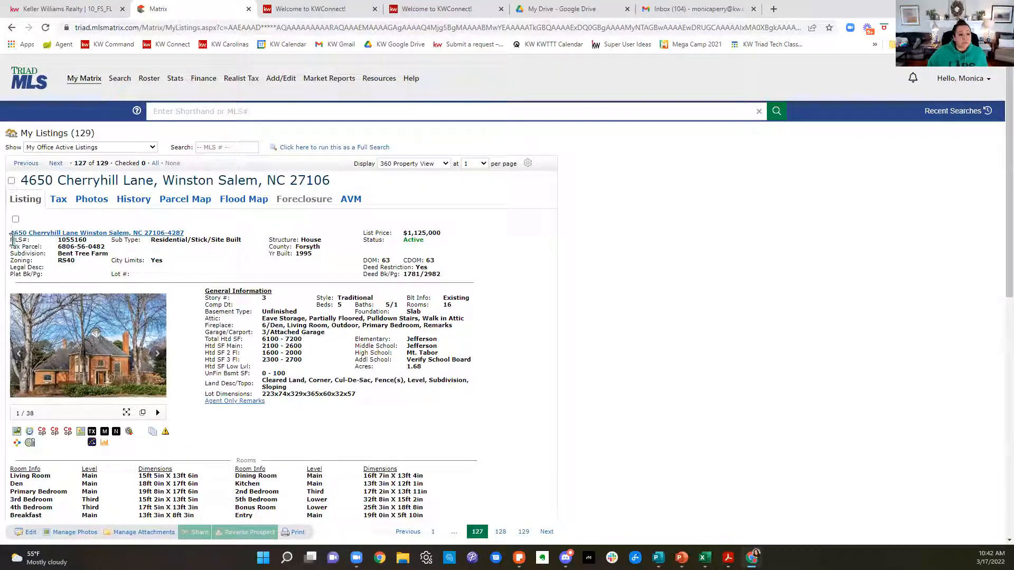
Step: Highlight the property address in the MLS listing and switch back to the Featured Listing flier's browser tab
left_click_drag(10, 234, 167, 237)
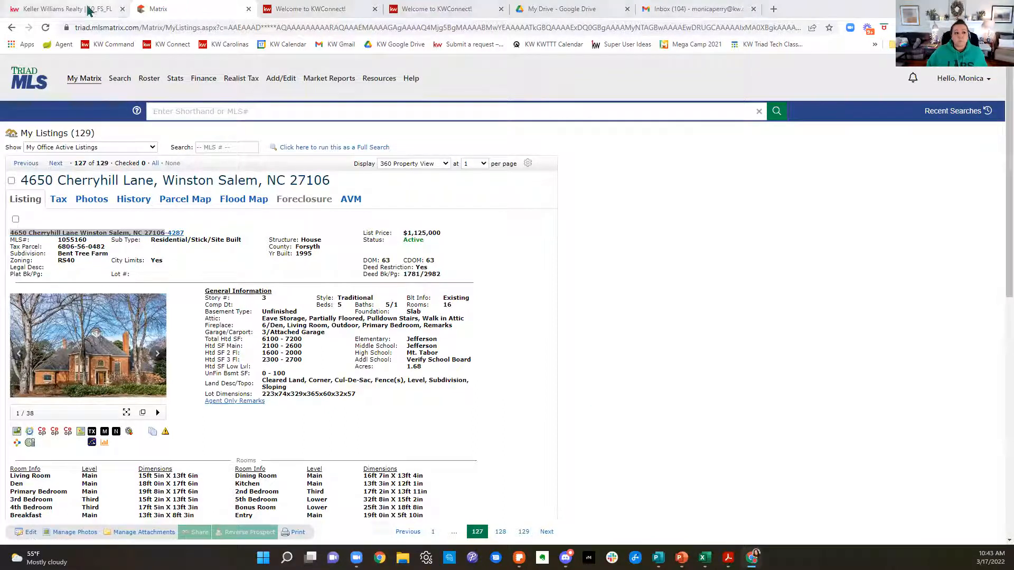
left_click(69, 9)
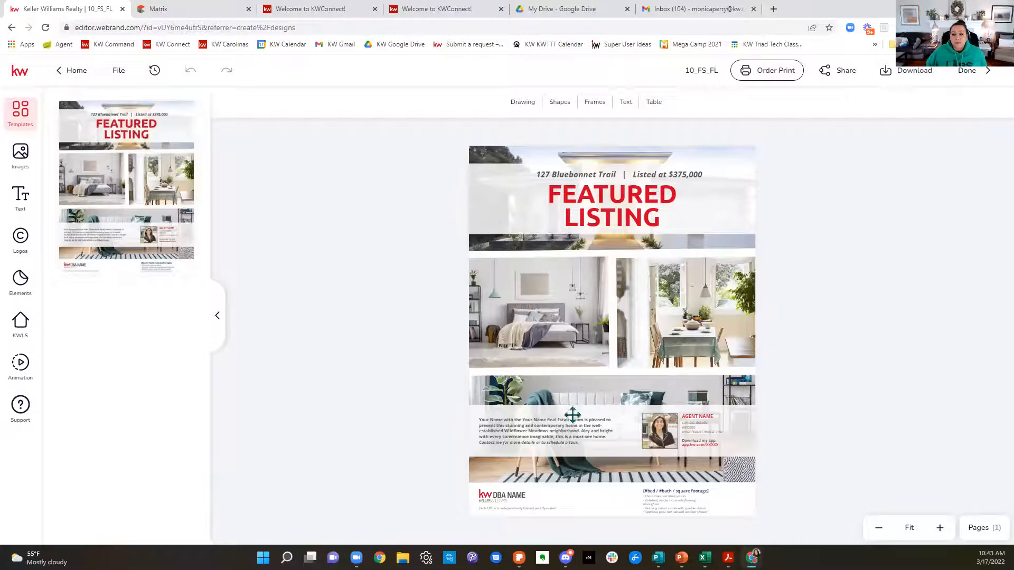
Step: Select the flier's agent photo placeholder, browse the saved head shots folder among the personal image assets and deselect the photo
left_click(666, 431)
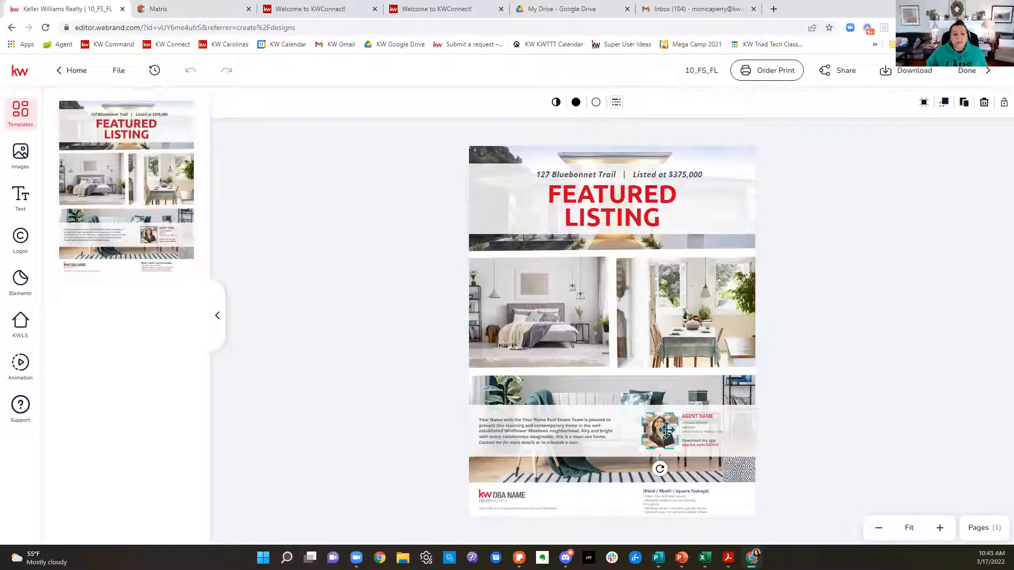
left_click(13, 163)
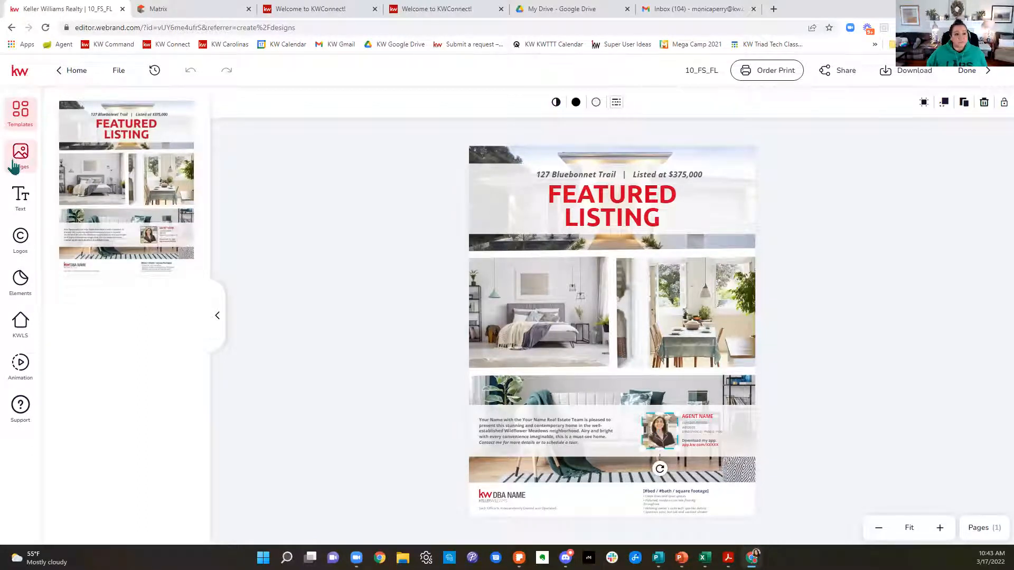
left_click(112, 160)
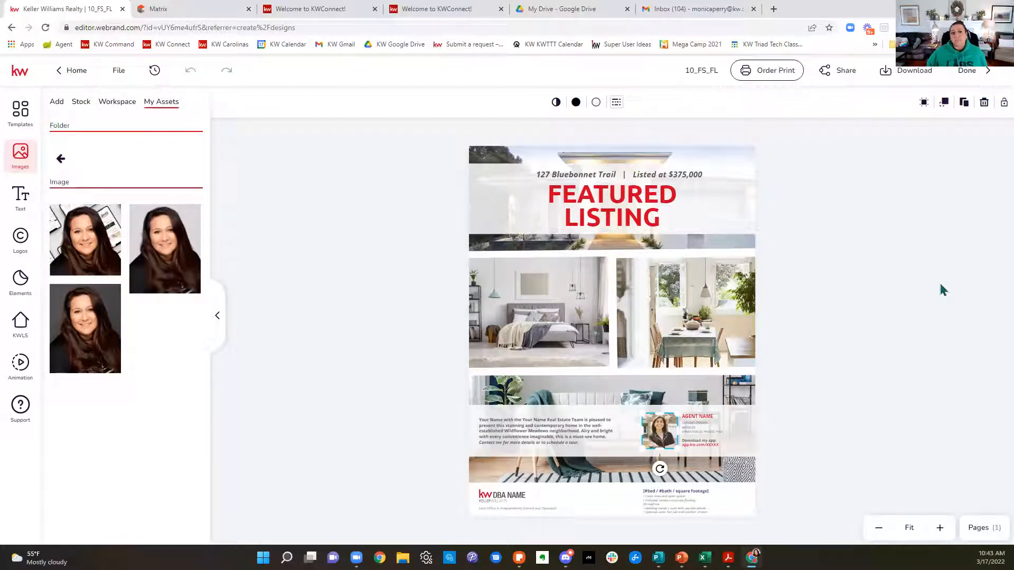
left_click(991, 301)
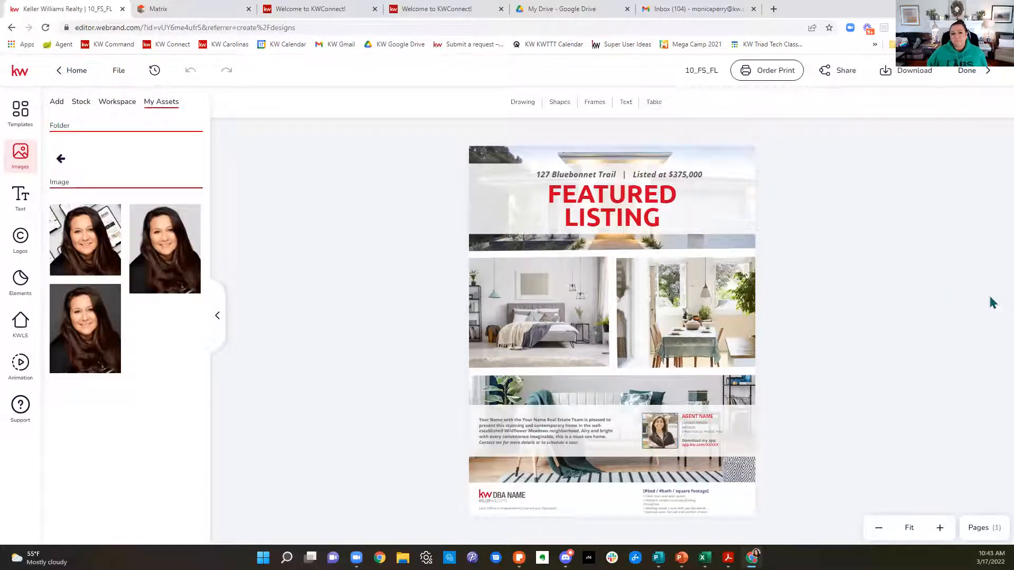
Step: Close the two KWConnect tabs, the Google Drive tab and the Gmail inbox tab in the browser
left_click(375, 10)
left_click(375, 10)
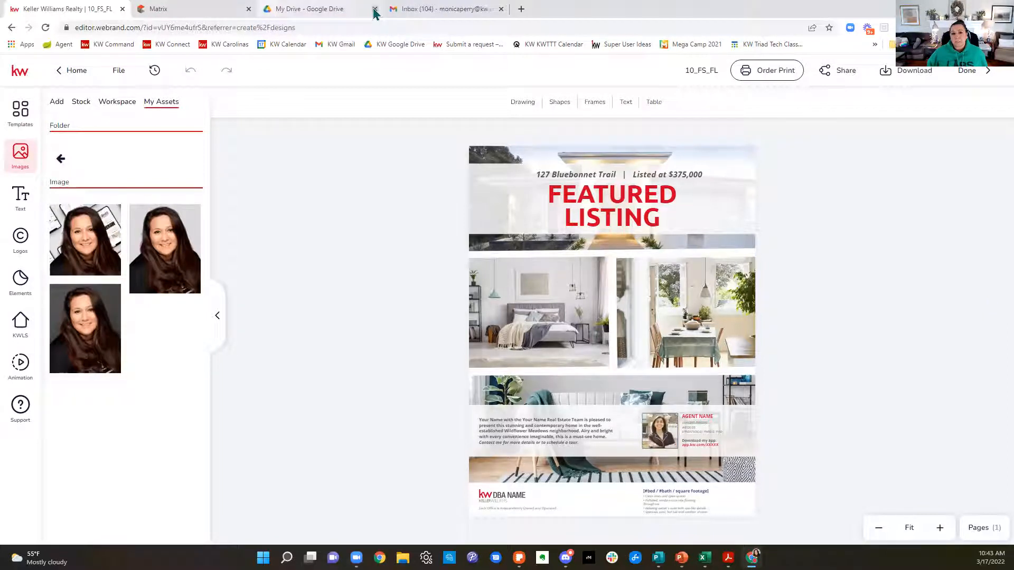
left_click(375, 9)
left_click(375, 9)
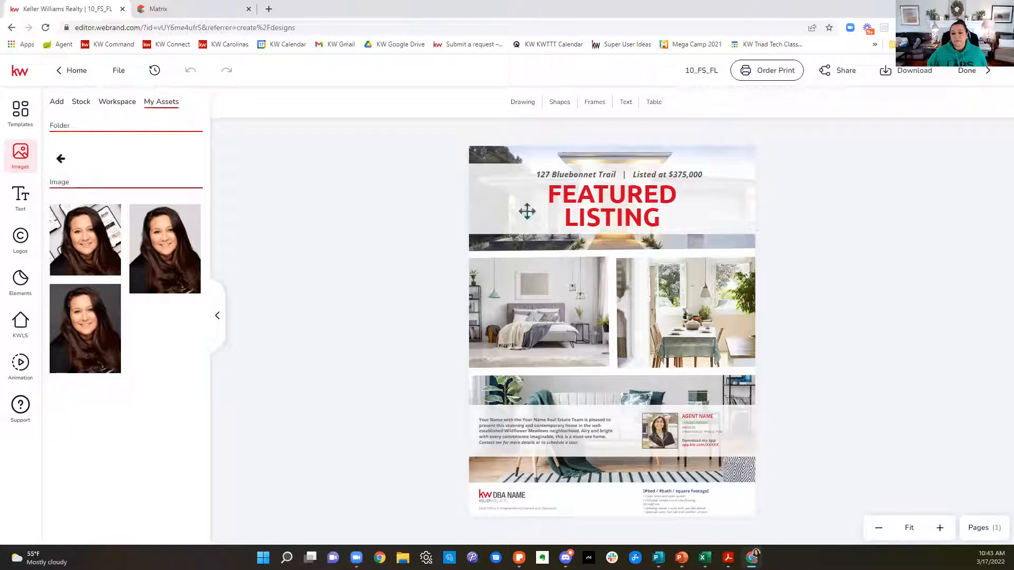
Step: Leave the flier for the My Designs page and reopen the 10_FS_FL design
left_click(666, 431)
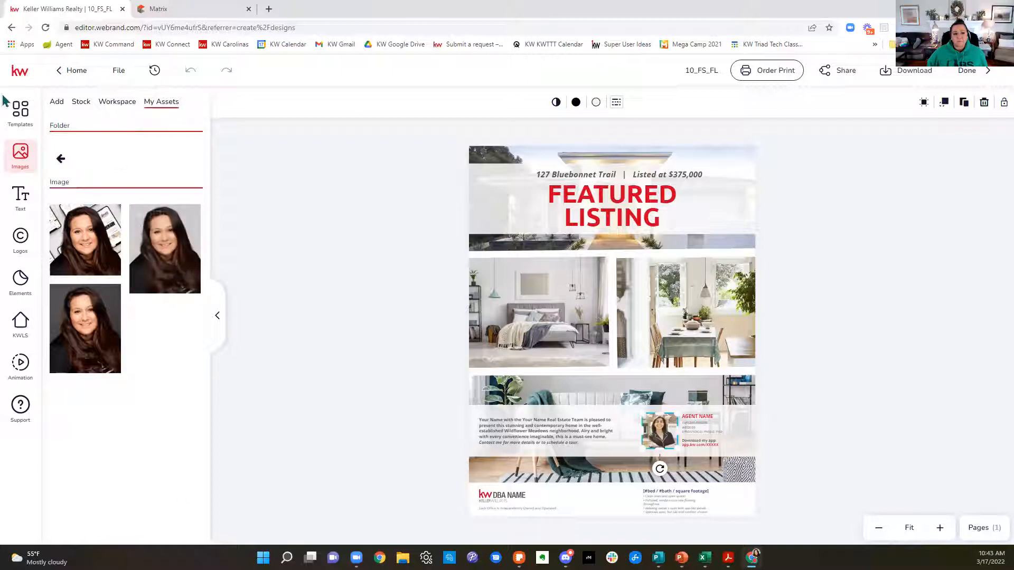
left_click(64, 75)
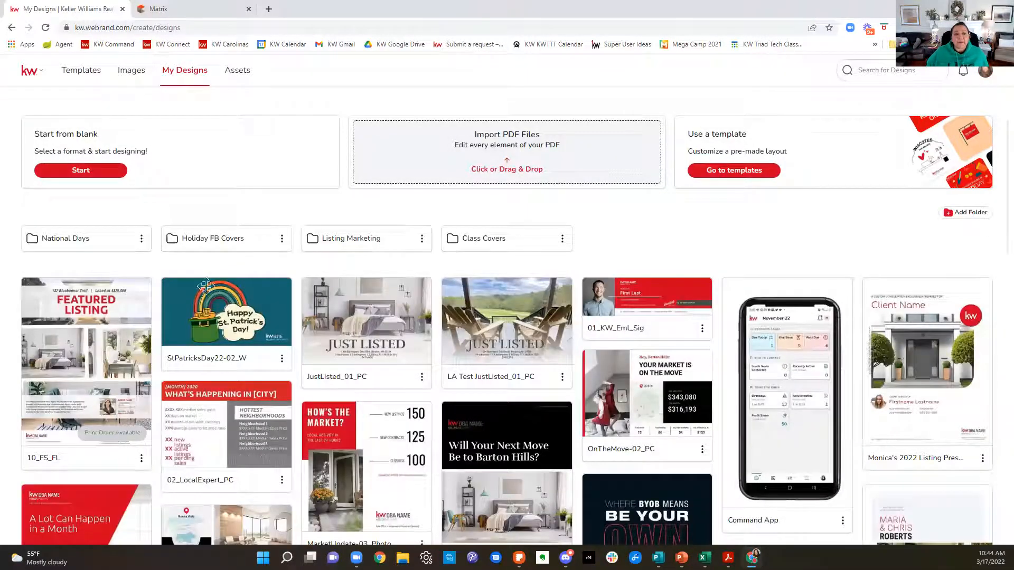
left_click(108, 317)
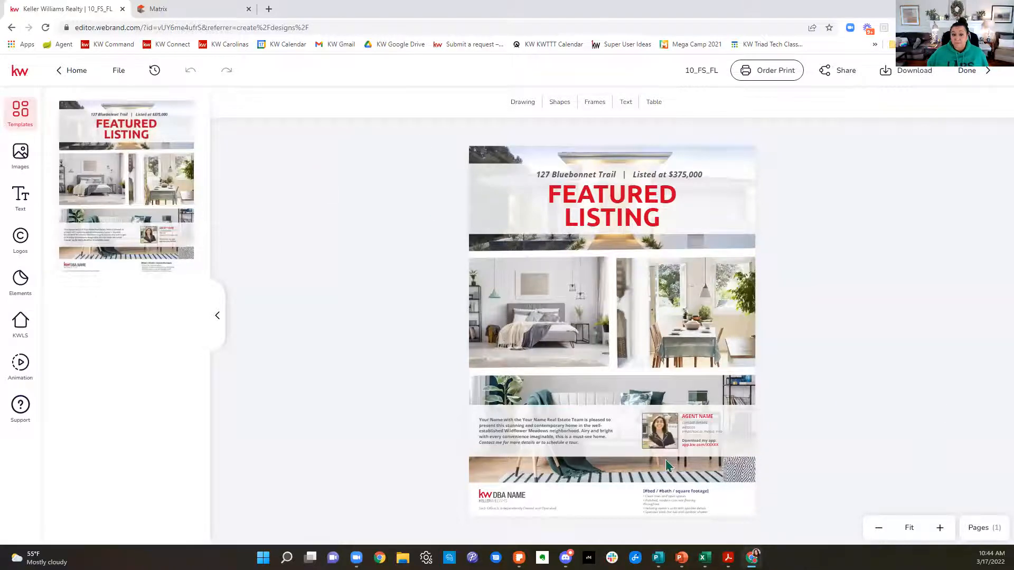
Step: Replace the flier's agent photo placeholder with the first head shot from the personal head shots folder
left_click(660, 420)
left_click(13, 160)
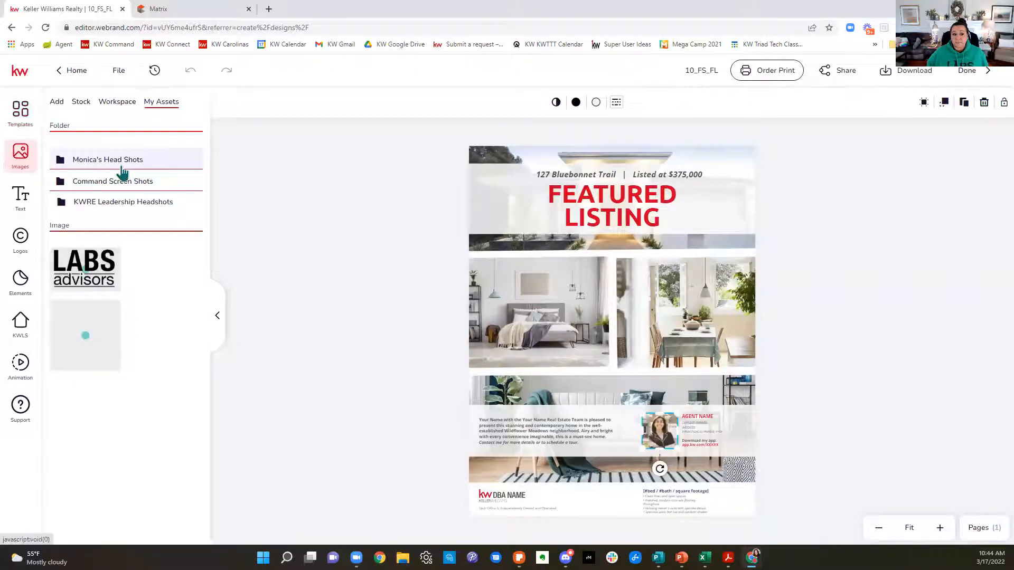
left_click(122, 169)
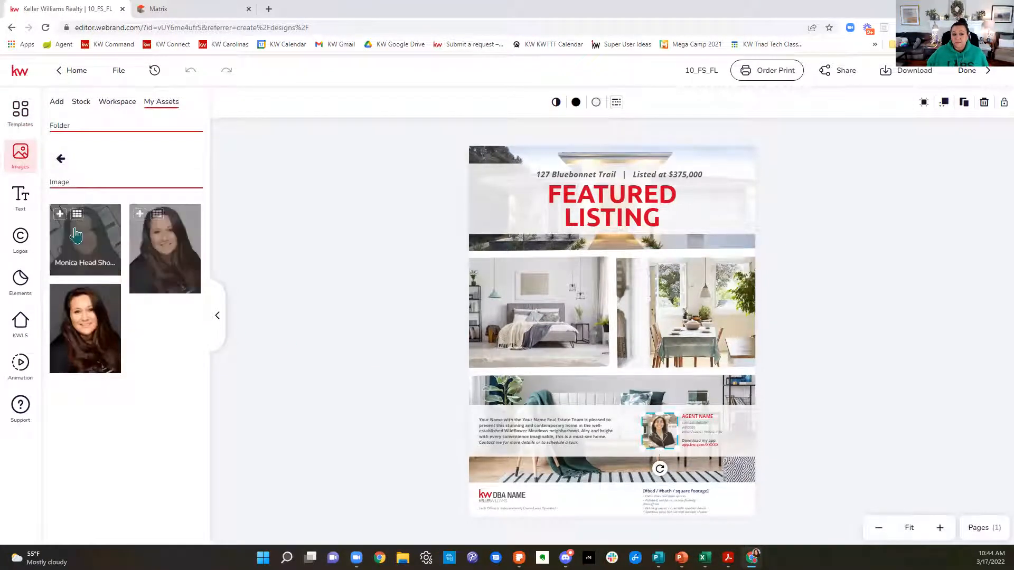
key("Delete")
left_click(662, 431)
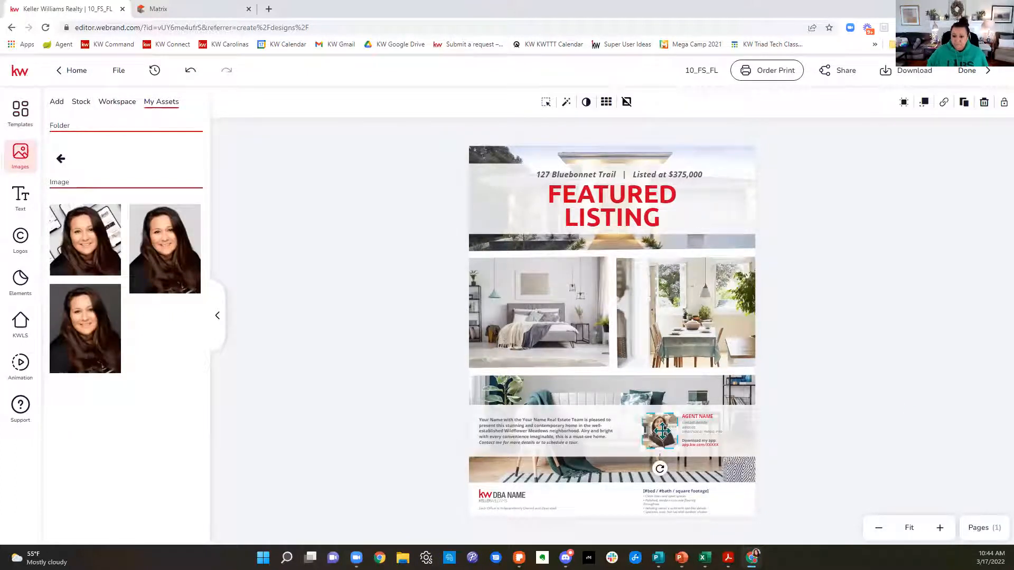
mouse_move(161, 232)
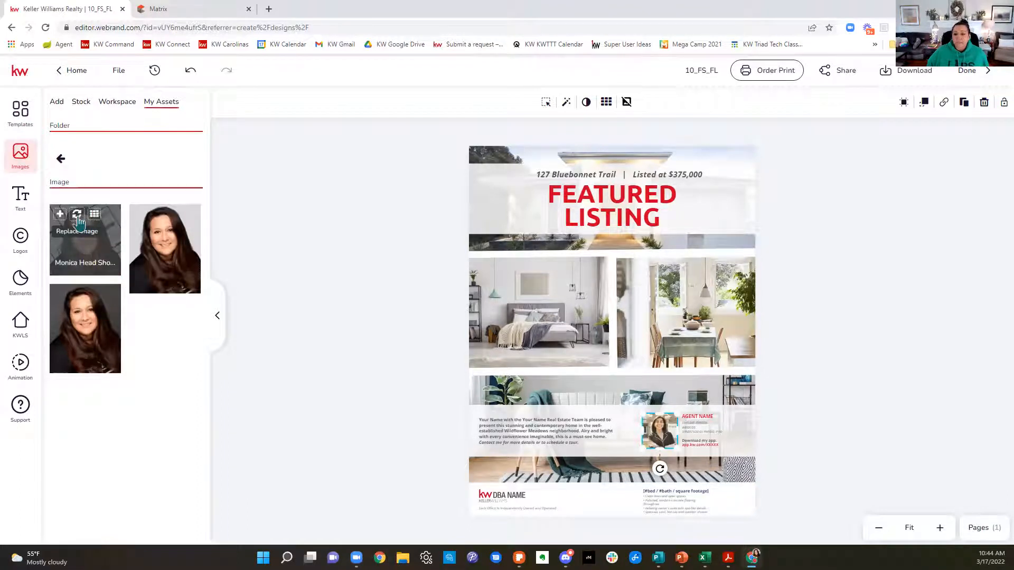
left_click(77, 216)
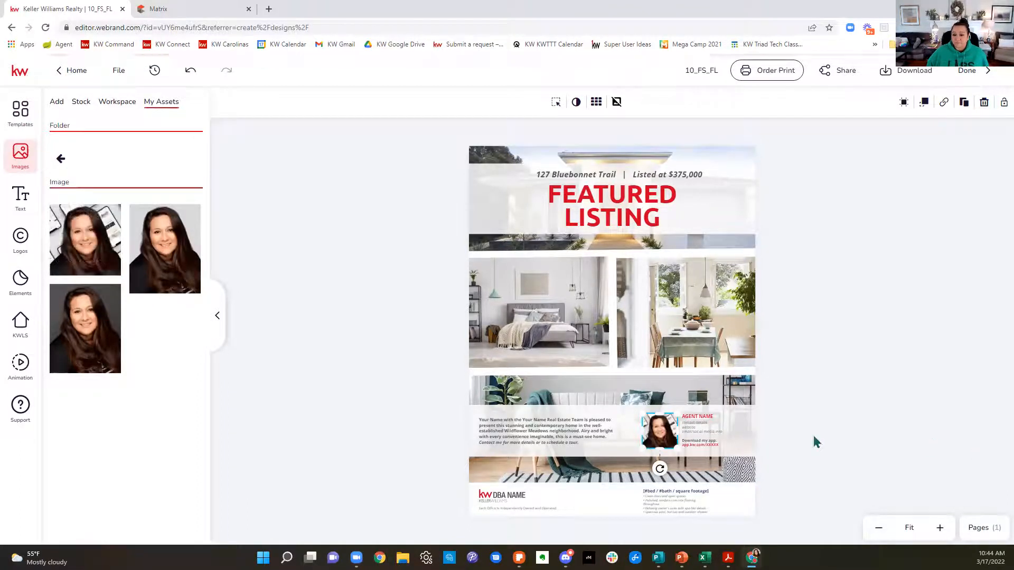
Step: Select the placeholder contact details under AGENT NAME, view them in the Typewriter text editor and discard the edit
left_click(707, 437)
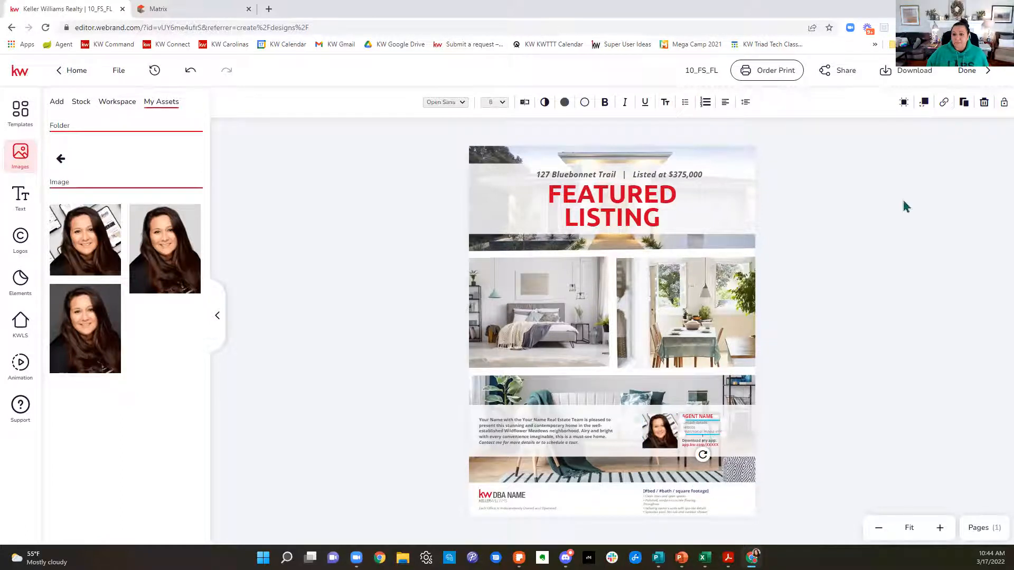
left_click(940, 528)
left_click(940, 527)
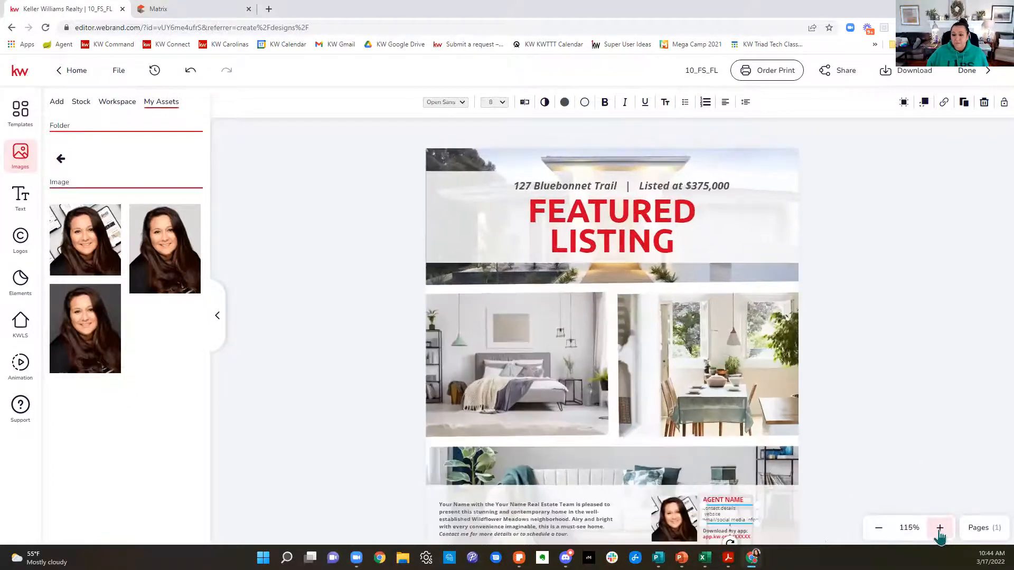
left_click(940, 528)
left_click(940, 527)
scroll(964, 376, "down", 5)
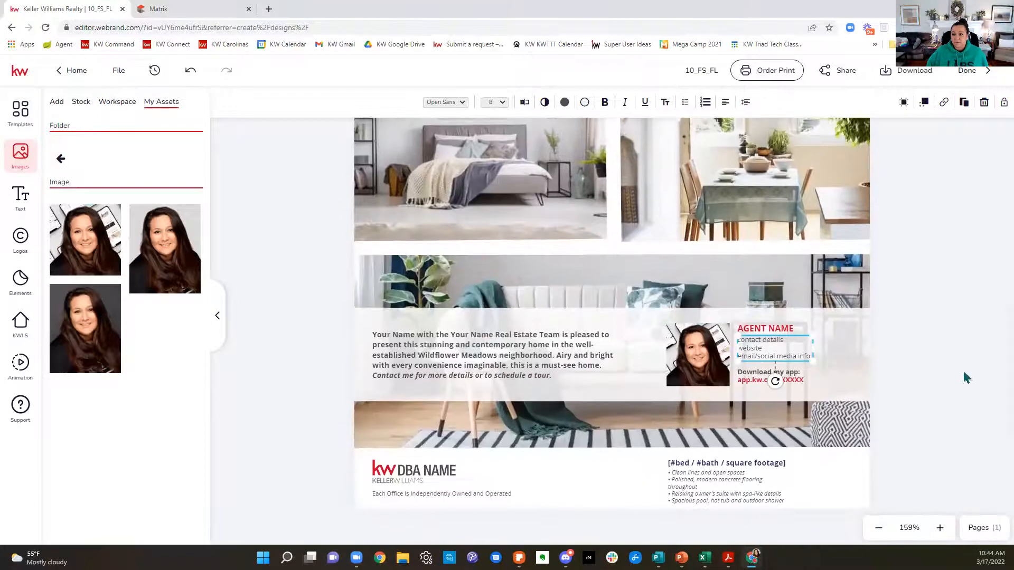
left_click(940, 527)
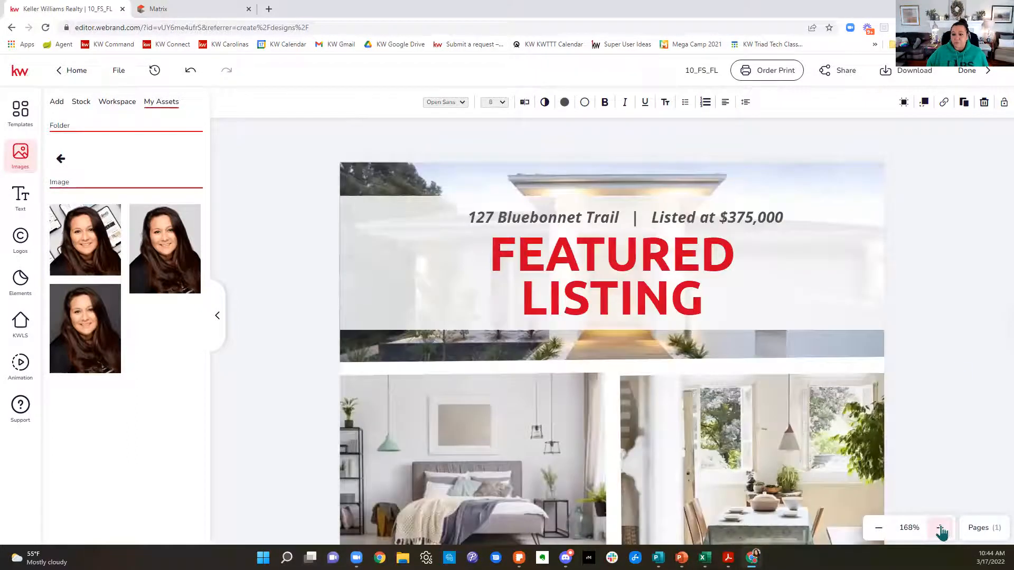
scroll(964, 376, "down", 5)
scroll(964, 376, "down", 1)
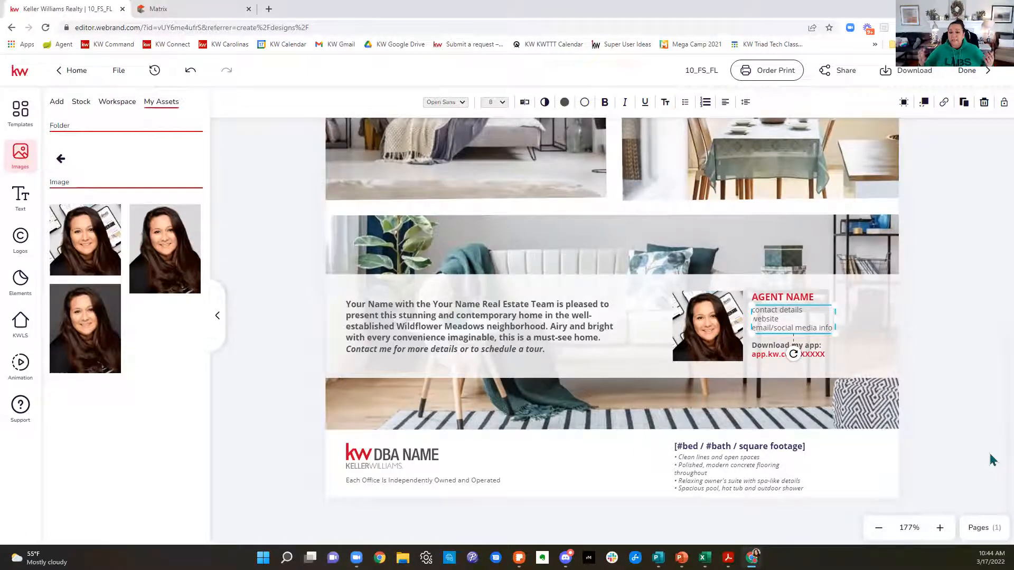
left_click(526, 105)
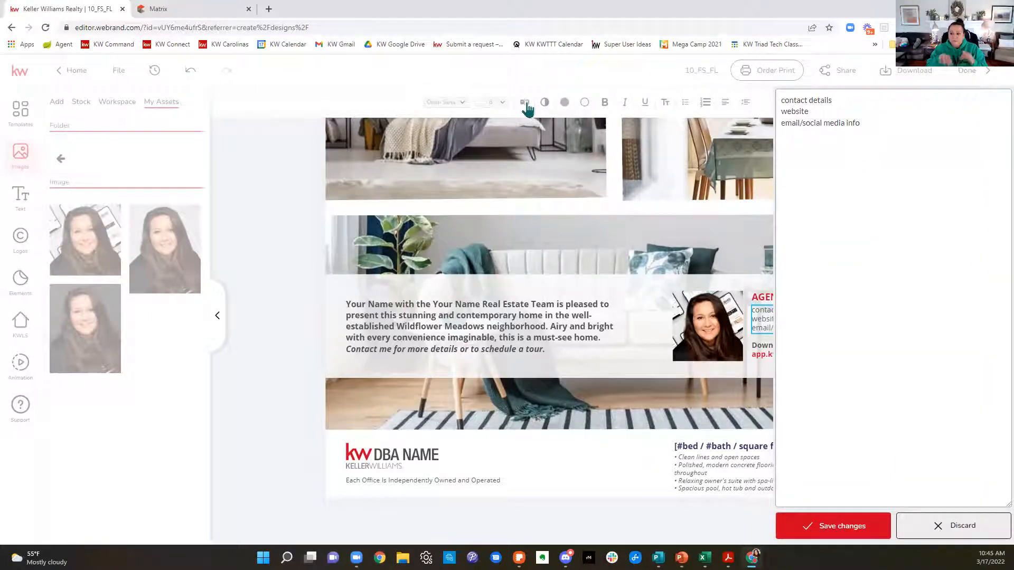
left_click(954, 531)
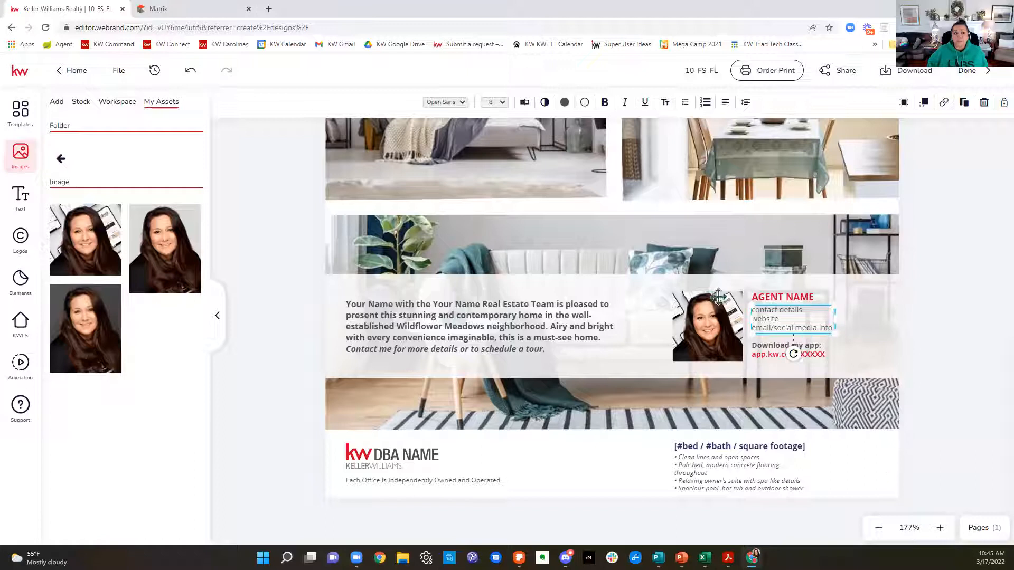
Step: Replace the placeholder contact details with the saved personal text asset combining the agent's e-mail, website and phone number
left_click(21, 198)
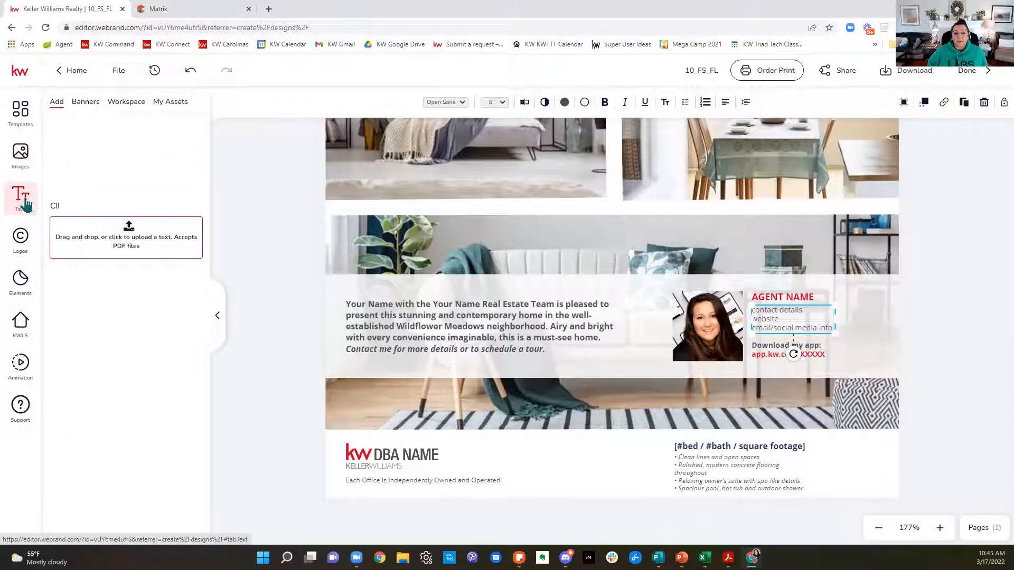
left_click(165, 103)
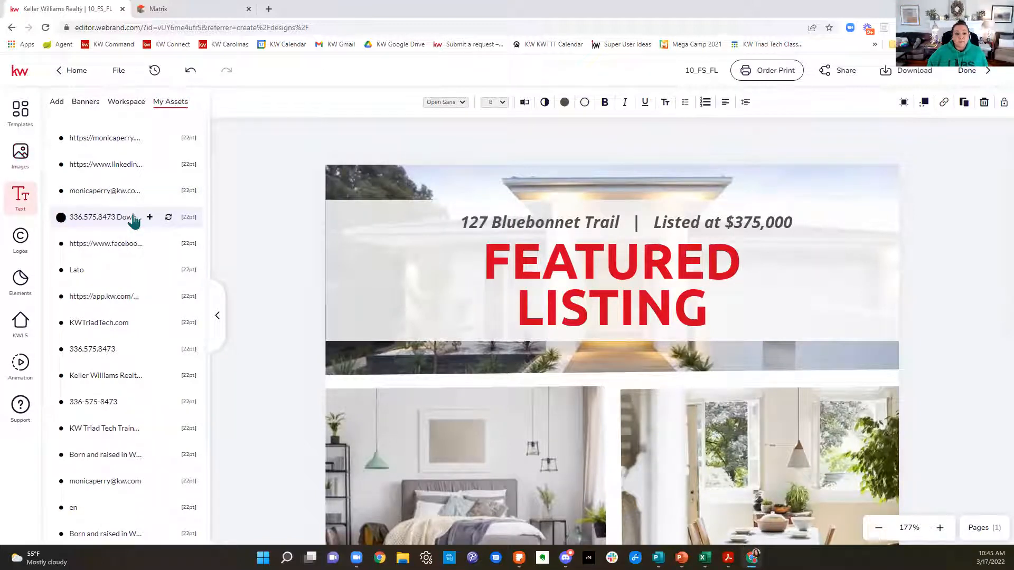
scroll(99, 396, "down", 3)
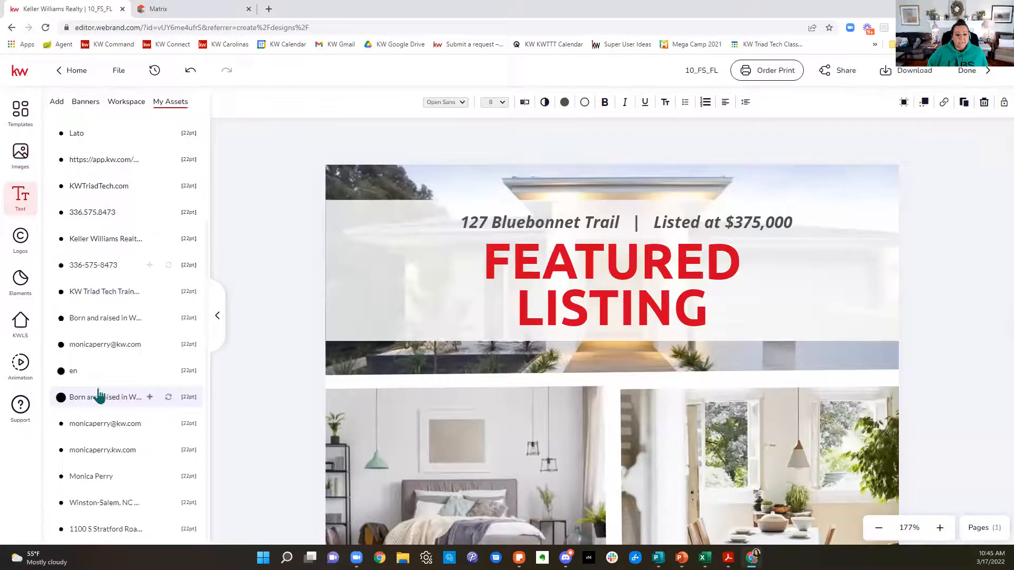
scroll(99, 396, "up", 3)
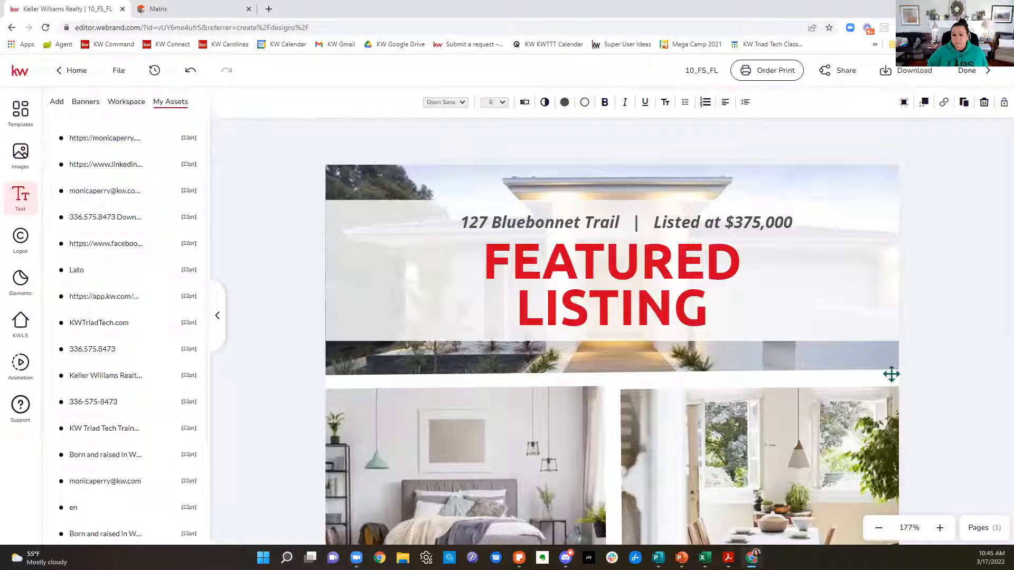
scroll(896, 368, "down", 5)
scroll(896, 368, "down", 2)
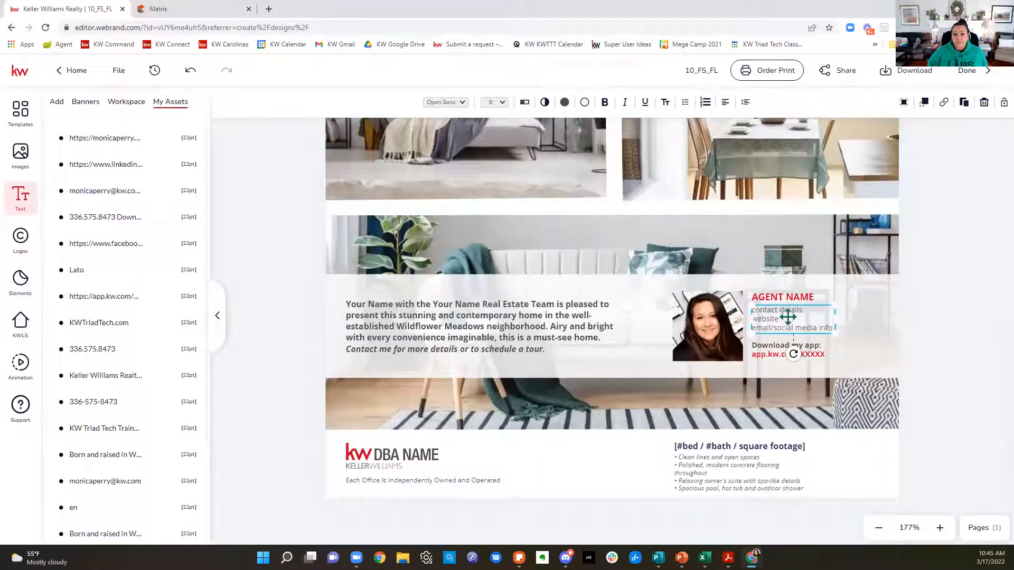
left_click(167, 191)
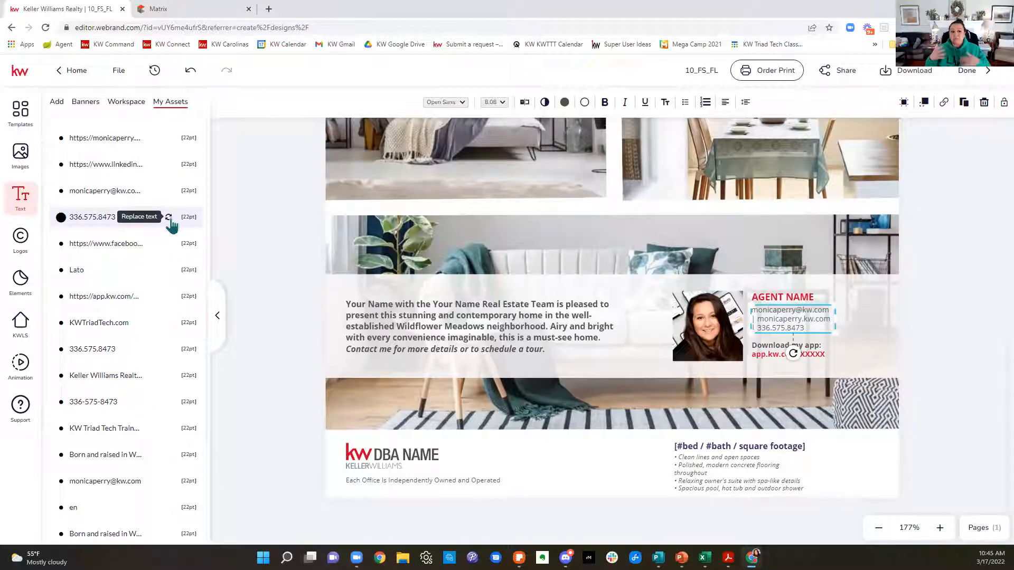
left_click(169, 218)
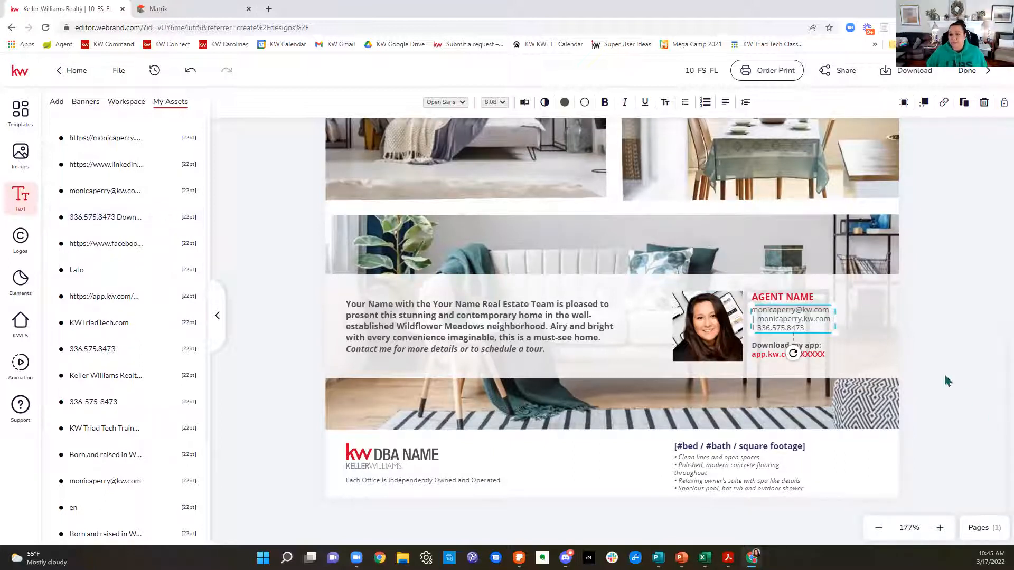
left_click(904, 342)
left_click(803, 325)
double_click(801, 320)
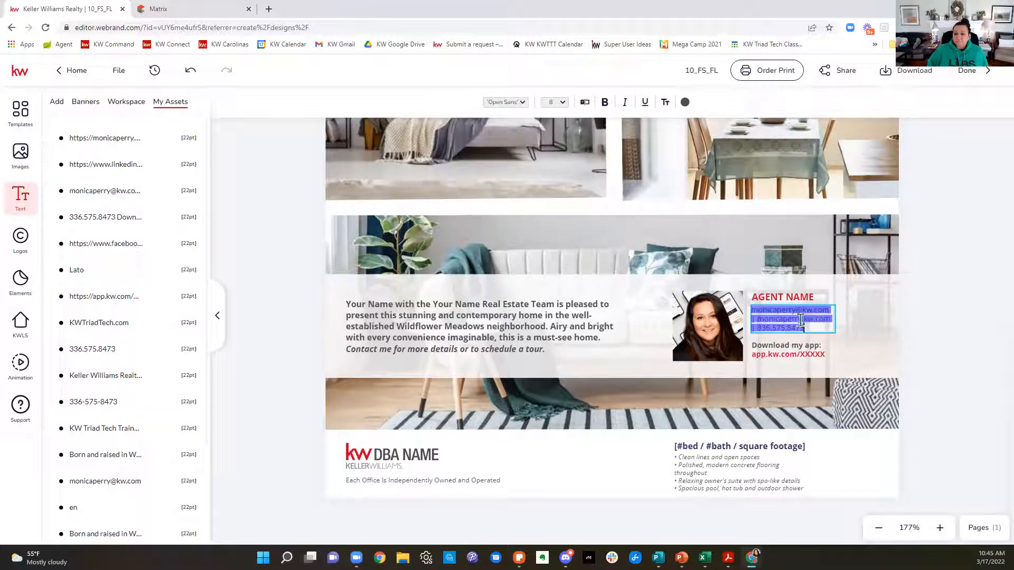
key("Escape")
Step: Replace the app.kw.com/XXXXX placeholder under Download my app with the saved personal app link from the text assets
left_click(815, 359)
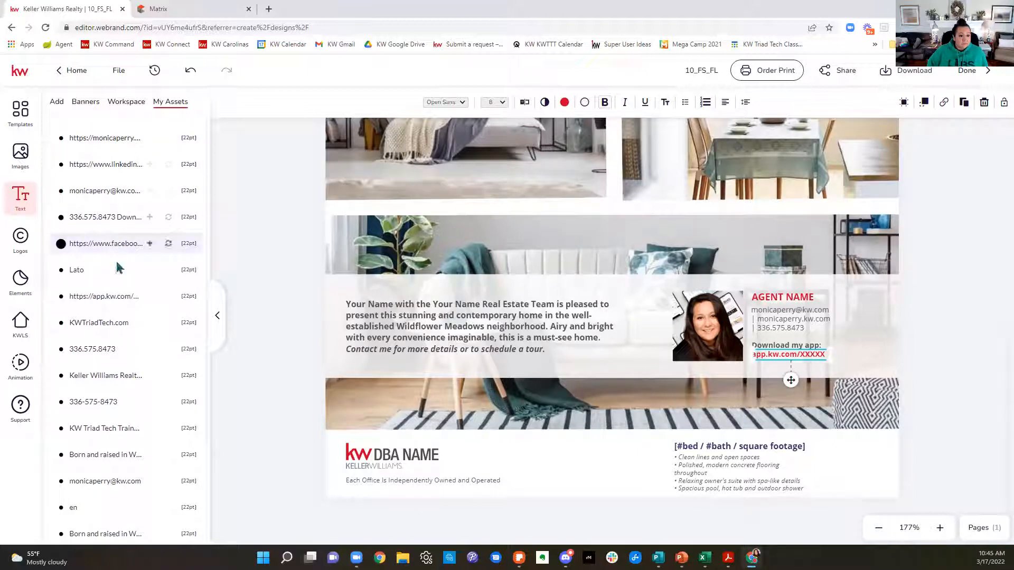
scroll(121, 328, "down", 2)
scroll(123, 325, "down", 1)
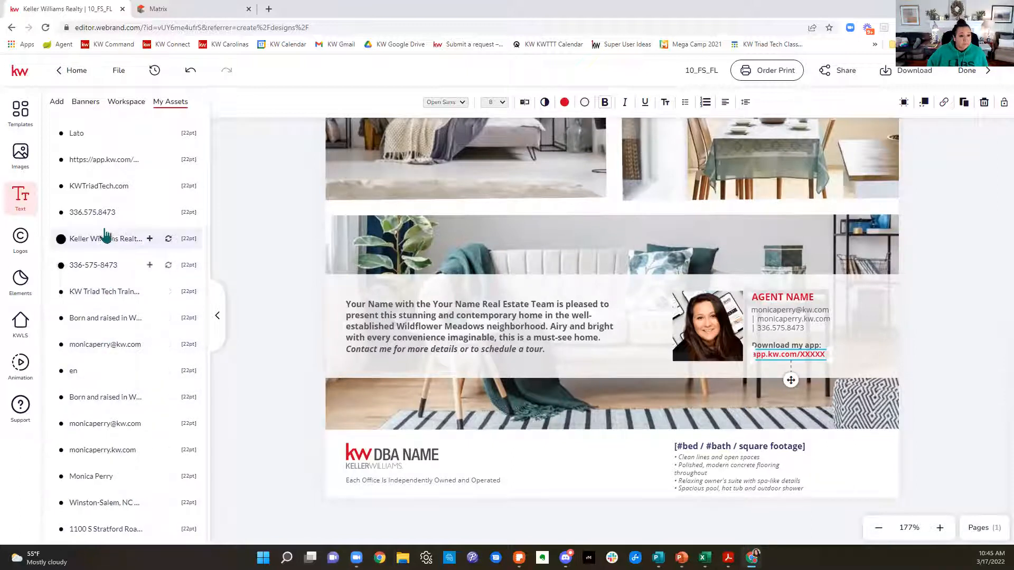
left_click(168, 160)
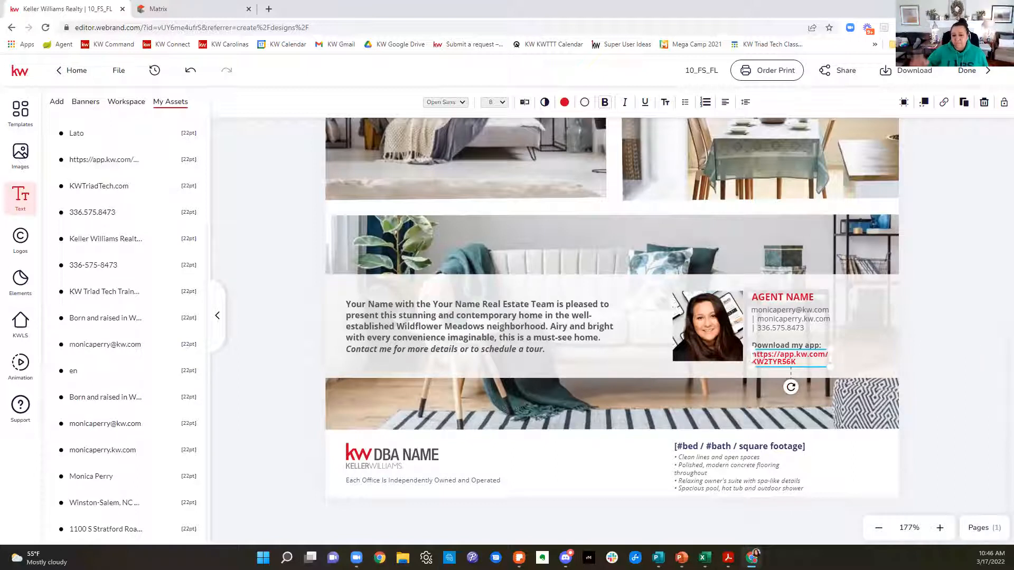
left_click(377, 465)
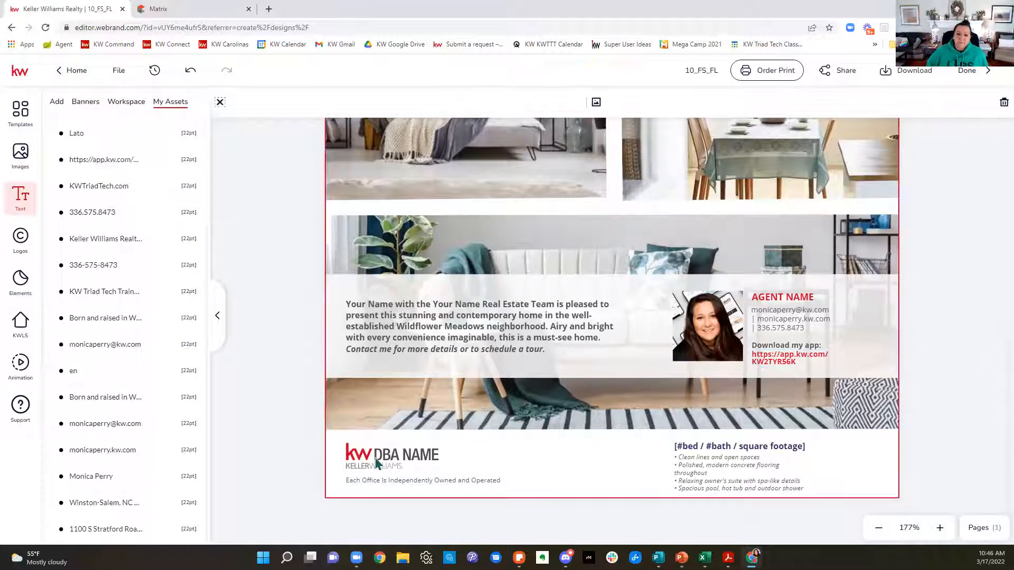
left_click(273, 346)
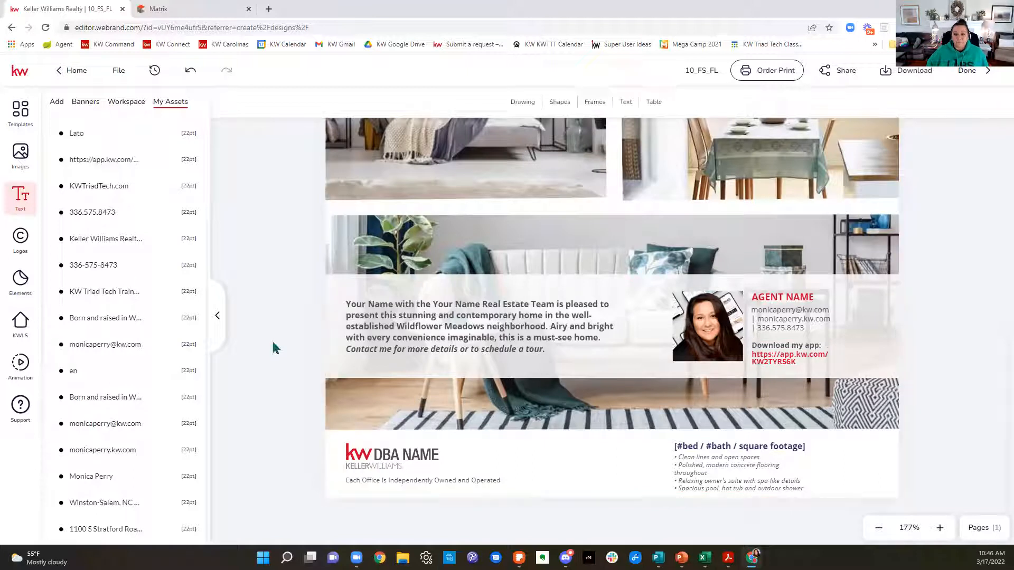
left_click(367, 452)
left_click(367, 451)
left_click(601, 494)
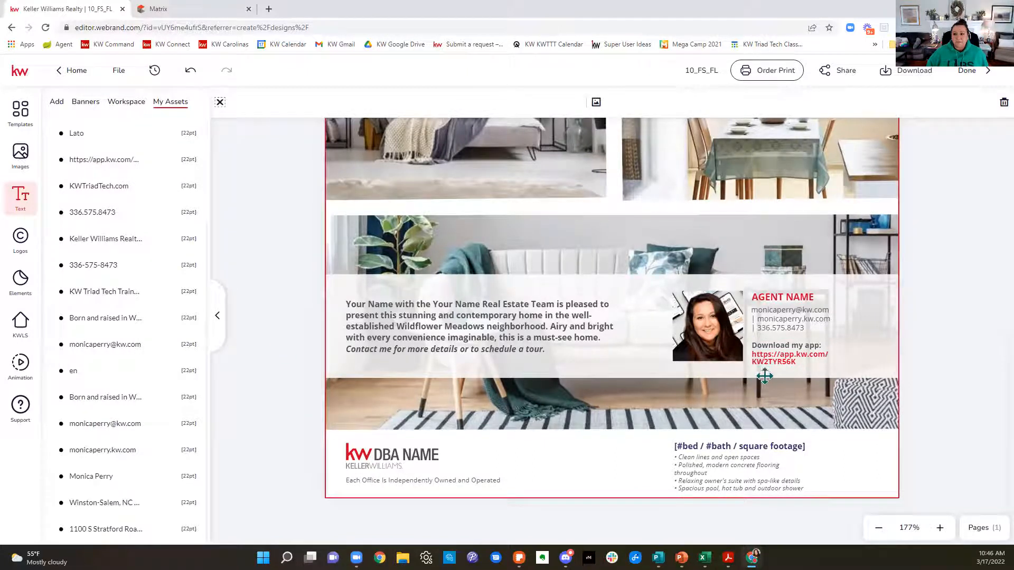
Step: Cancel out of leaving the editor and change the headline word FEATURED to JUST
scroll(765, 380, "up", 8)
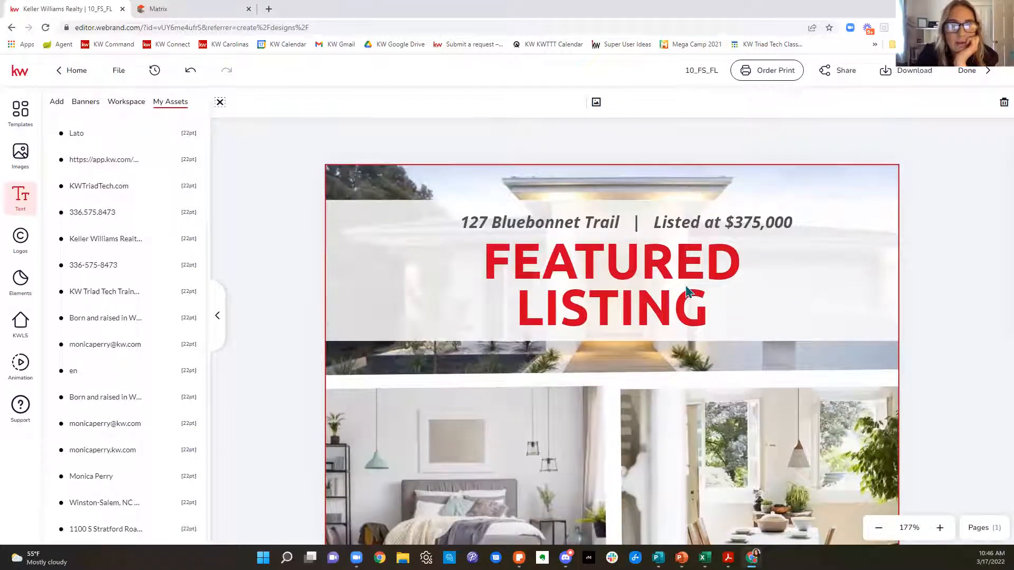
left_click(687, 291)
left_click(700, 259)
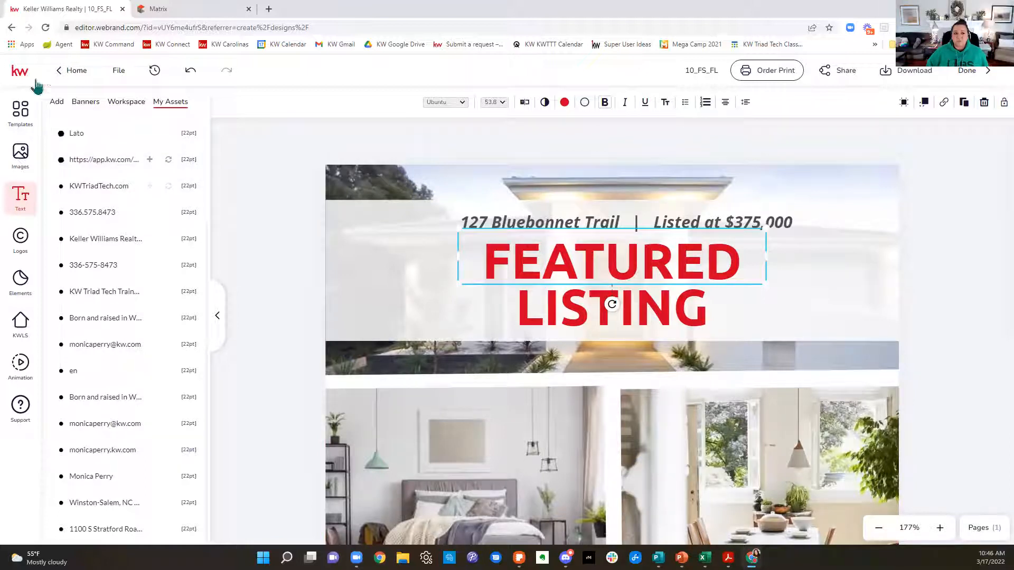
left_click(72, 75)
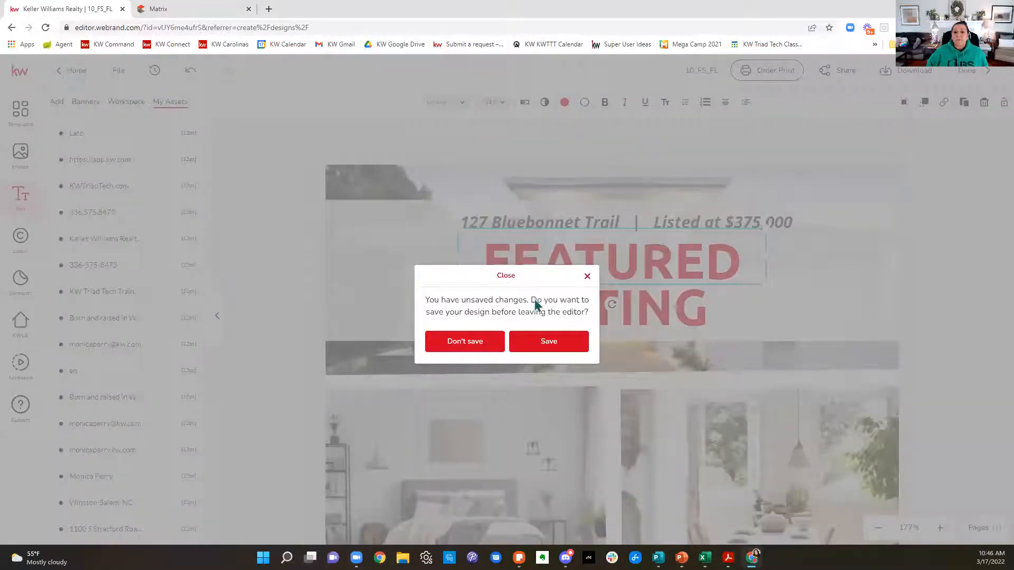
left_click(587, 276)
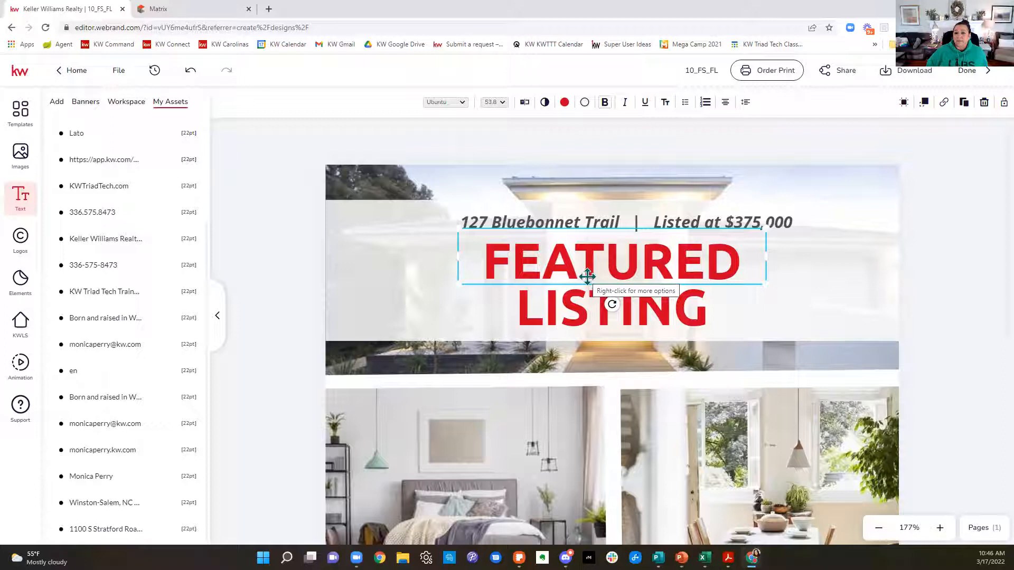
left_click(523, 104)
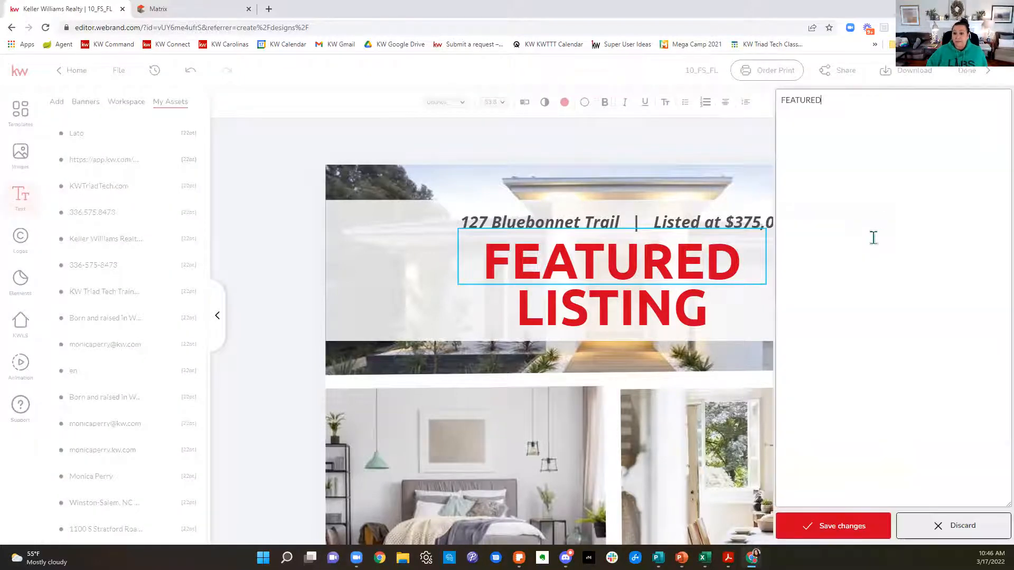
left_click_drag(854, 100, 776, 102)
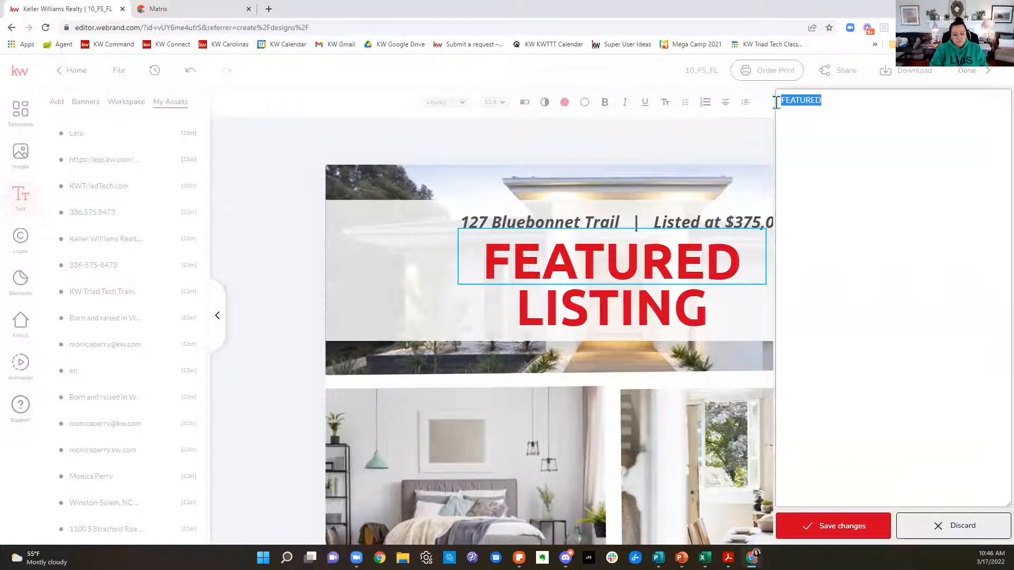
type("JUST")
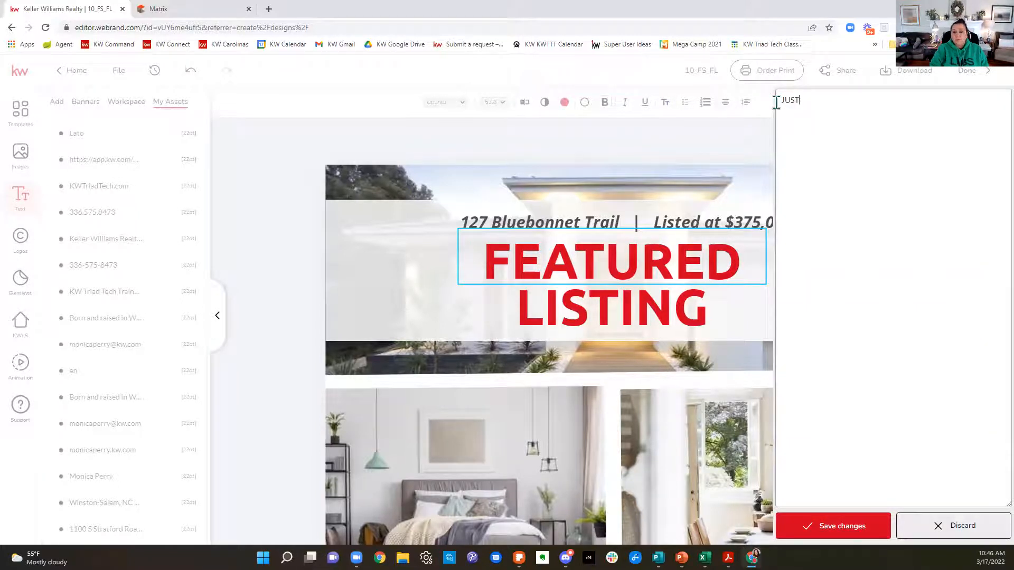
left_click(866, 533)
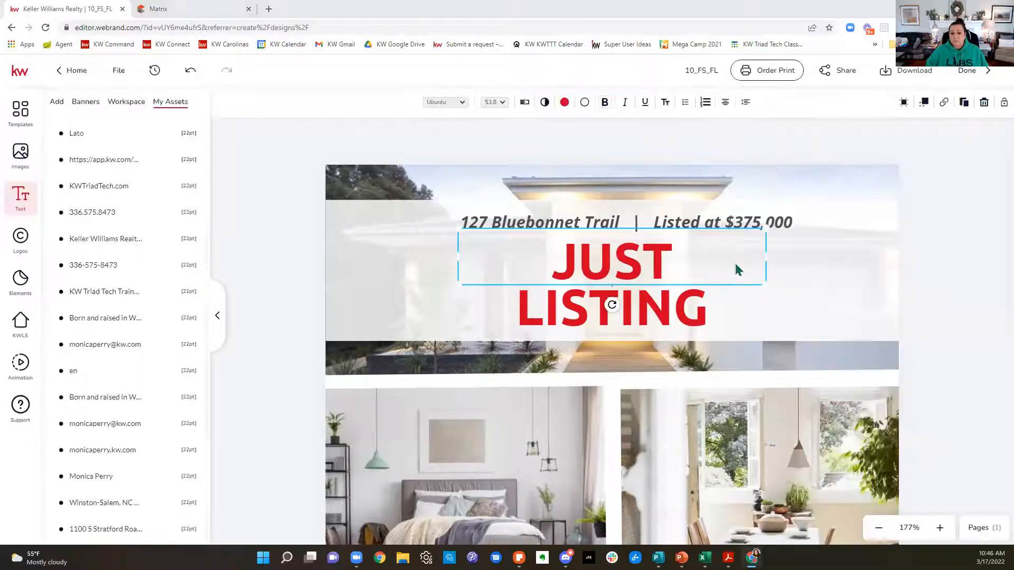
Step: Change the headline word LISTING to LISTED and deselect it
left_click(705, 313)
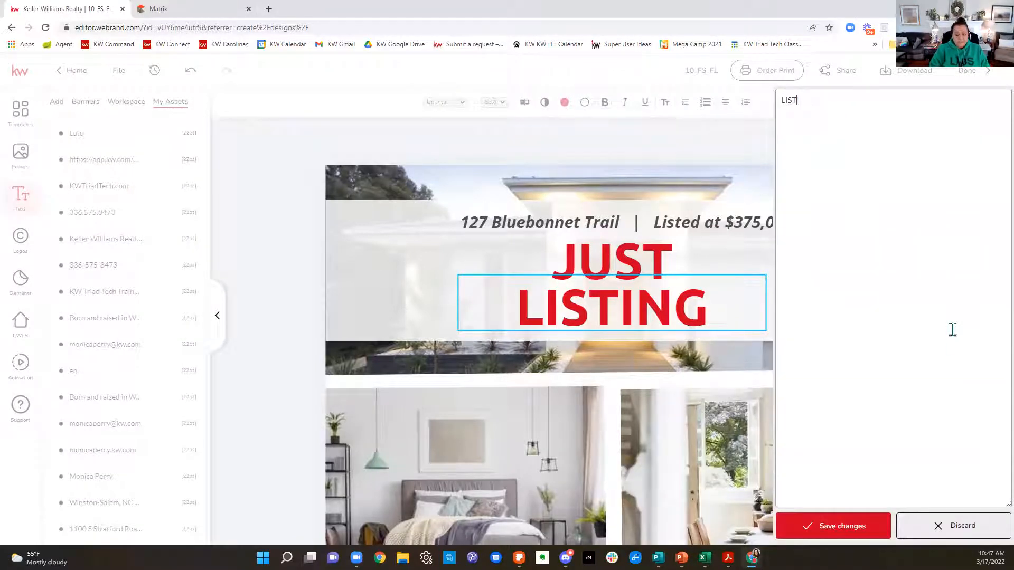
left_click(871, 531)
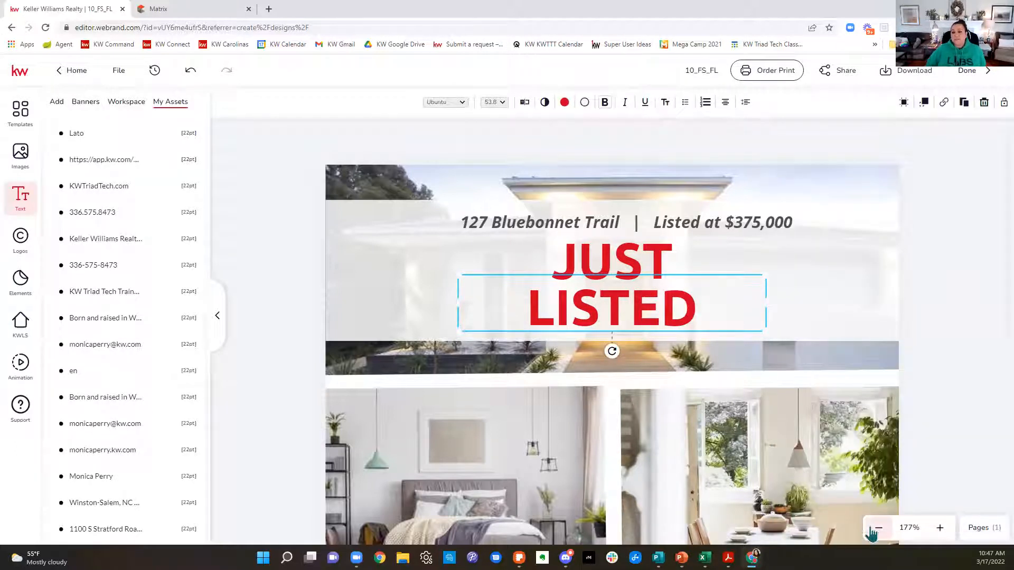
left_click(935, 351)
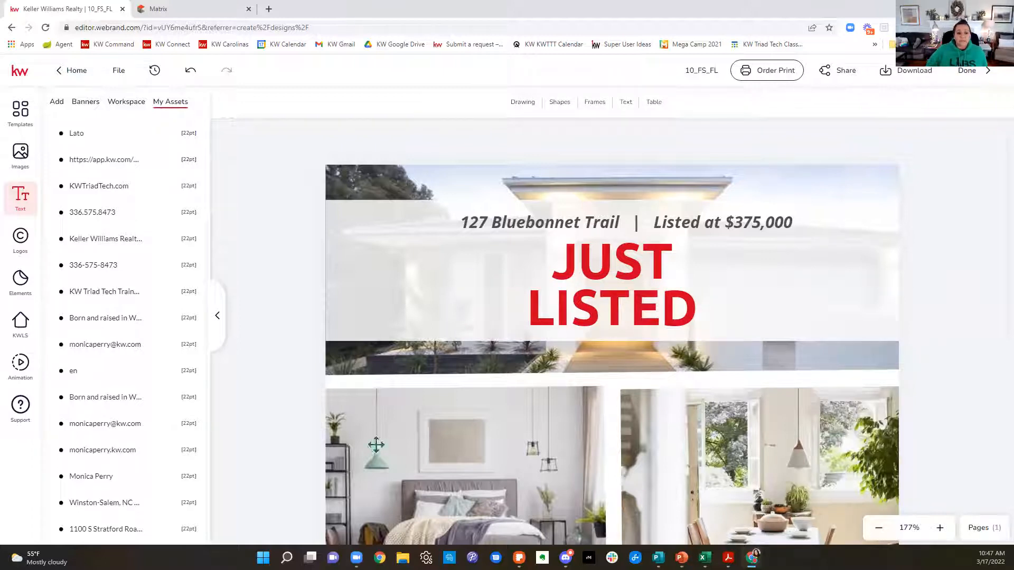
Step: Search KWLS by listing address with the copied Winston Salem address, select the matching listing, check its listing details and return to its photos
left_click(27, 327)
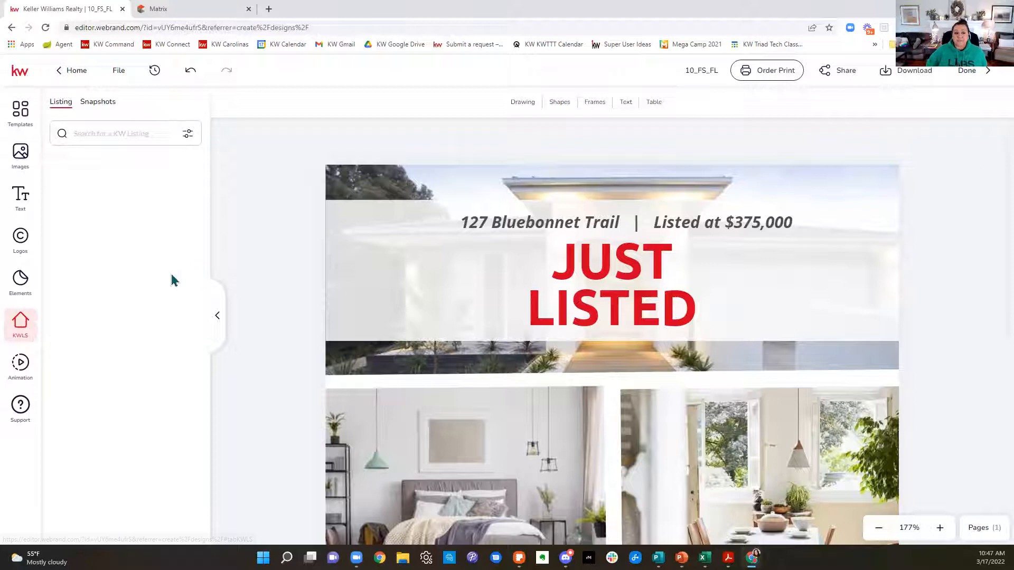
left_click(128, 129)
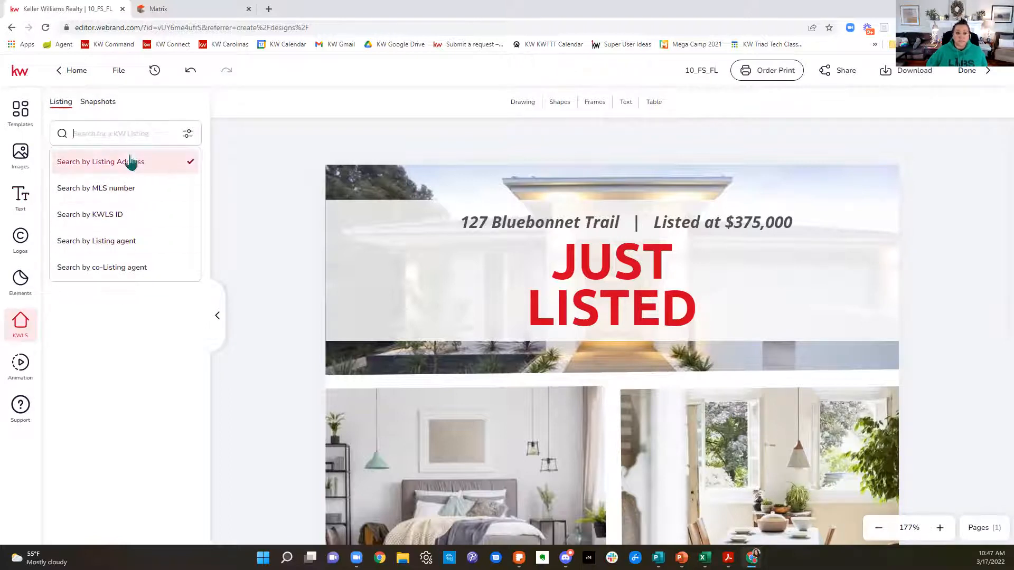
key("ctrl+v")
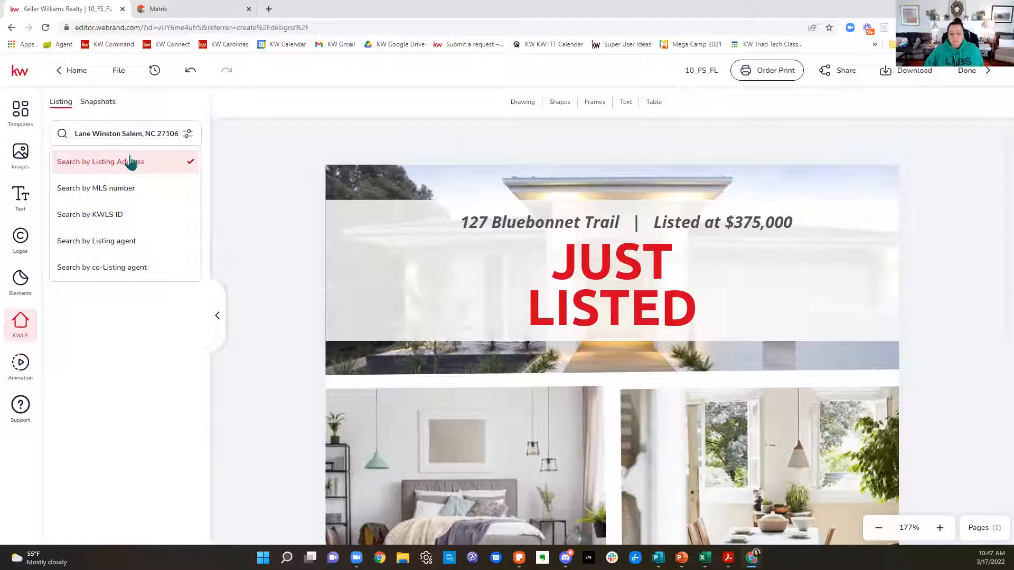
left_click(131, 162)
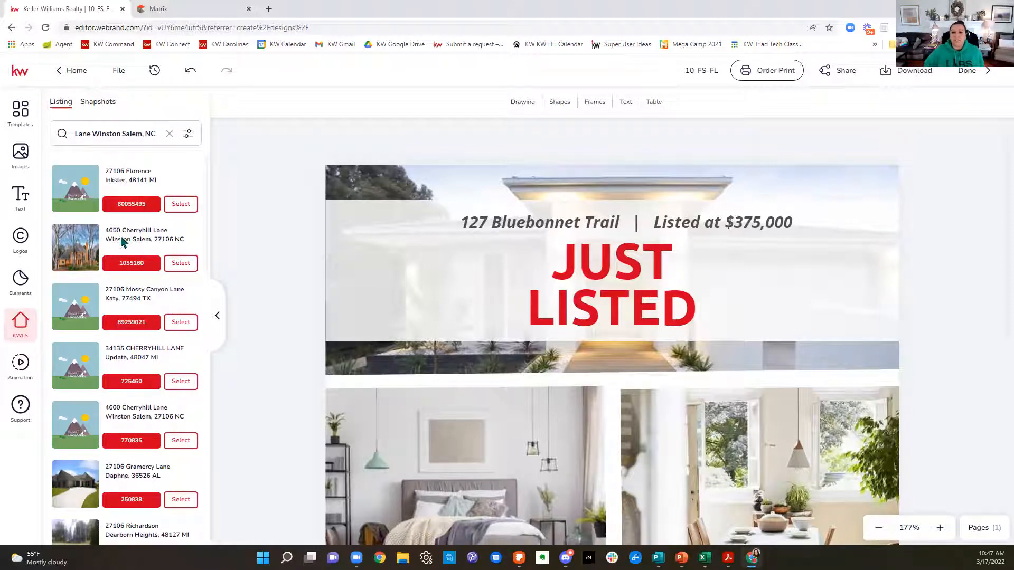
left_click(189, 263)
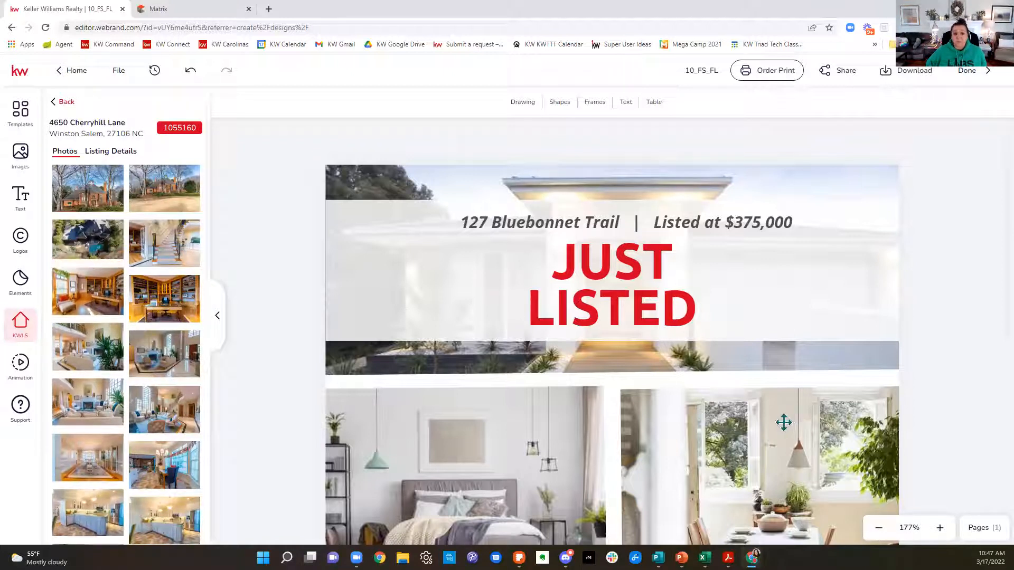
left_click(113, 153)
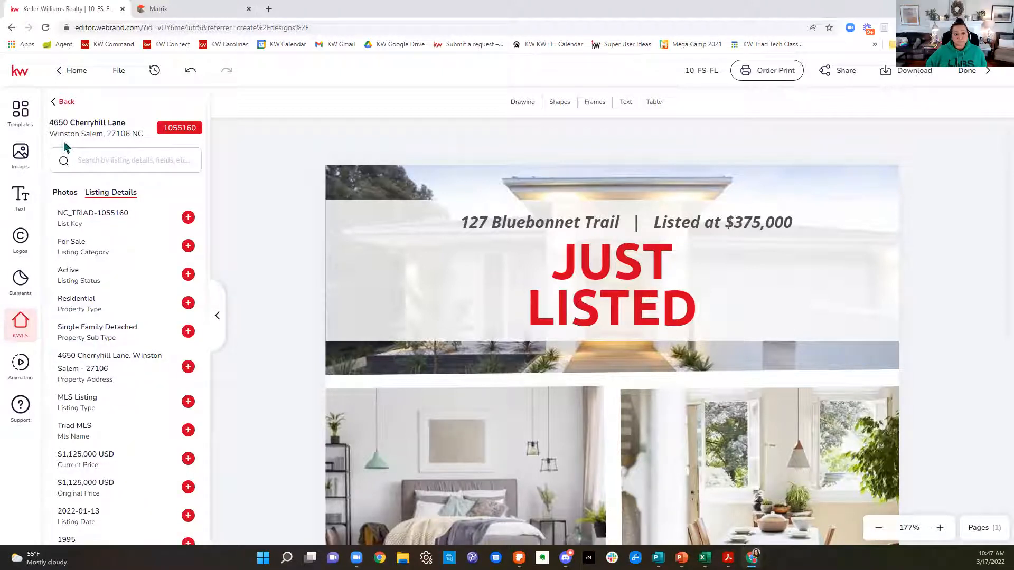
left_click(65, 193)
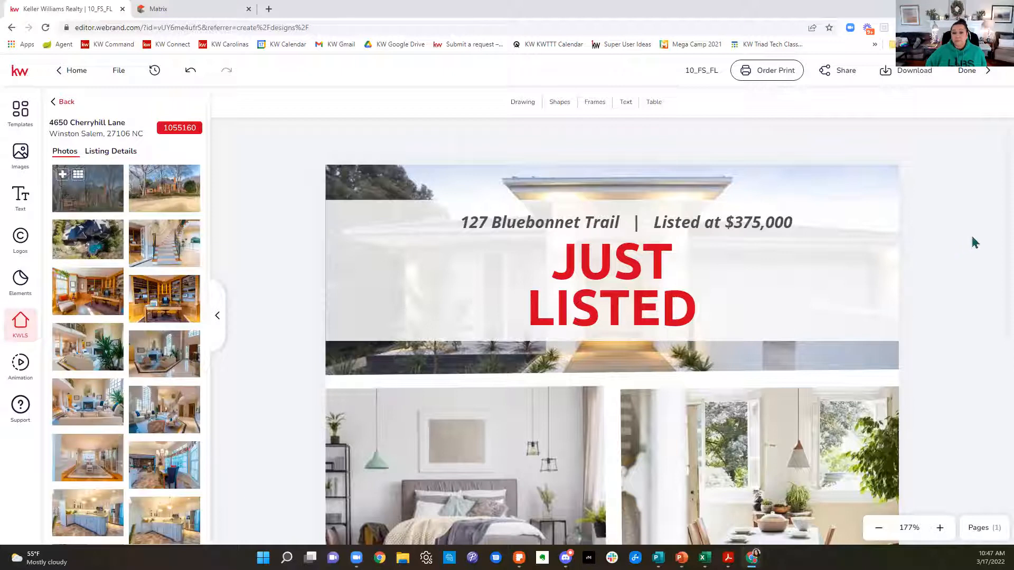
Step: Try the aerial and front exterior listing photos as the header background, and replace it with the living room photo with the plant
left_click(510, 358)
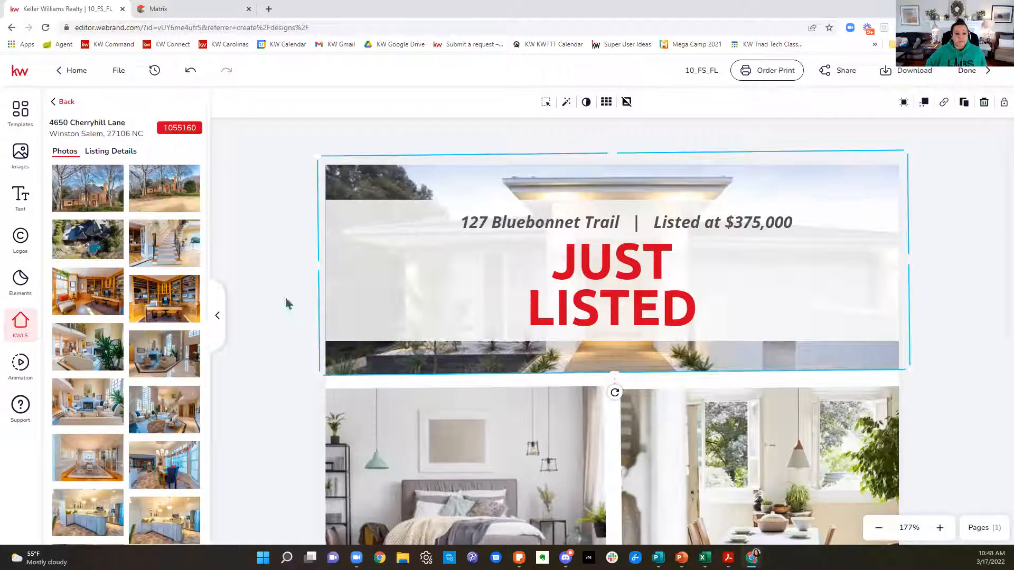
left_click(80, 236)
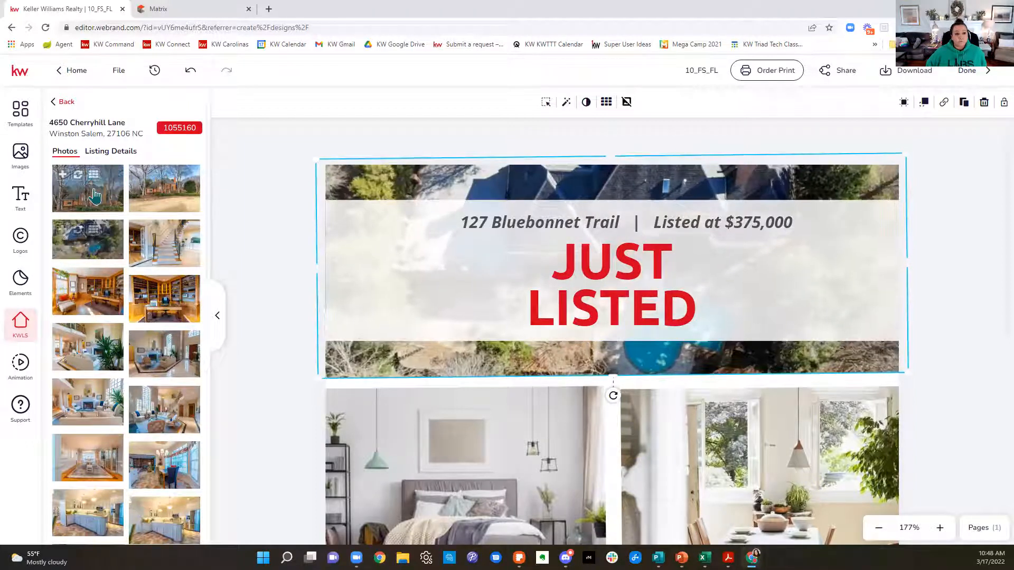
left_click(80, 179)
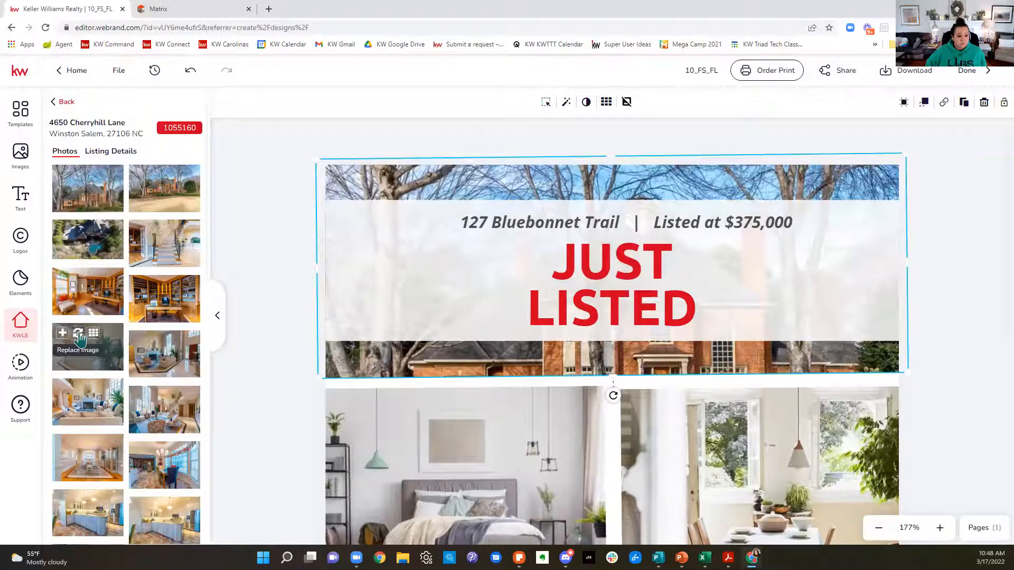
left_click(79, 339)
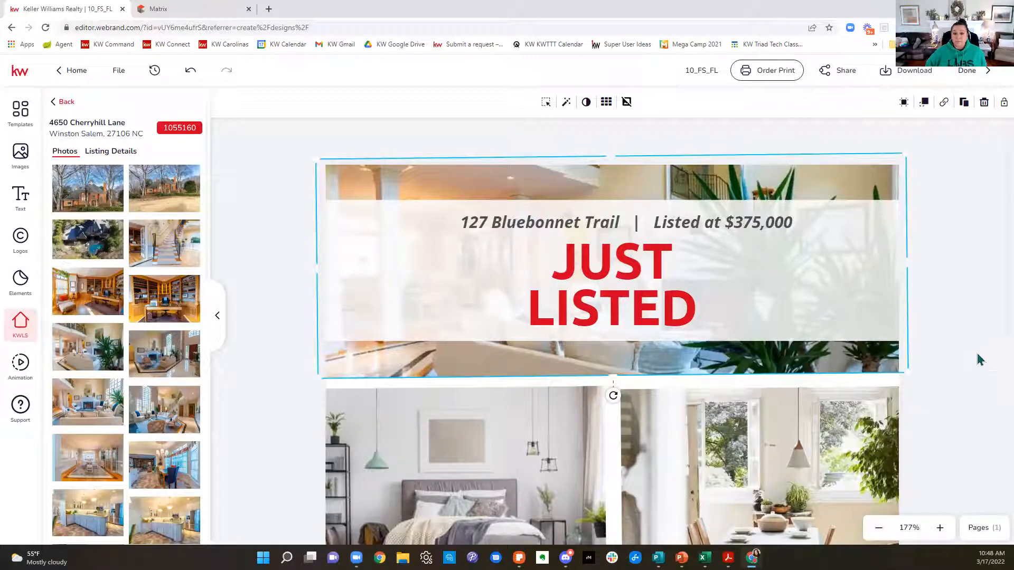
Step: Replace the flier's bedroom photo with the listing's house-and-pool photo and the dining room photo with the open French doors photo
scroll(979, 360, "down", 2)
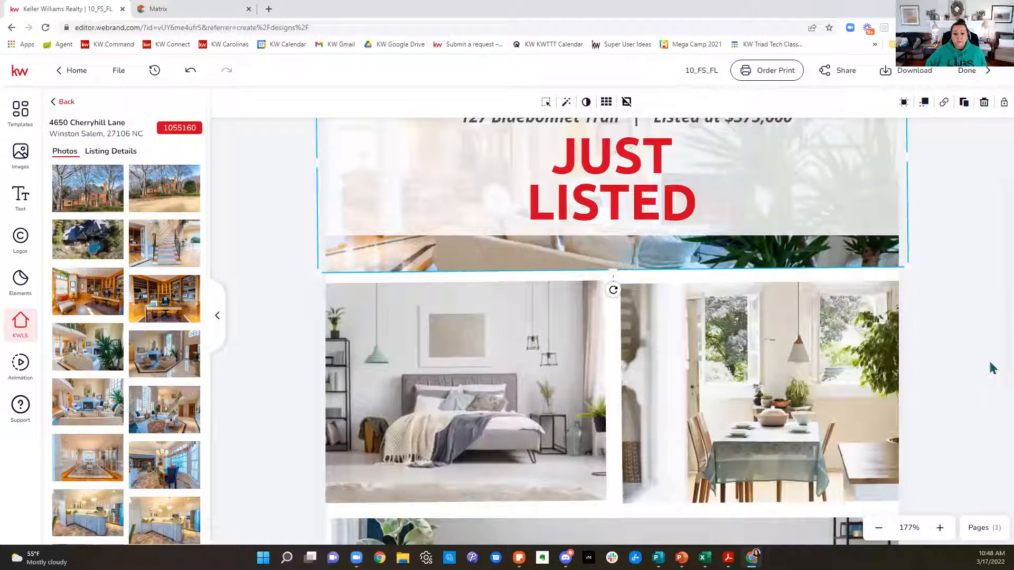
scroll(104, 265, "down", 10)
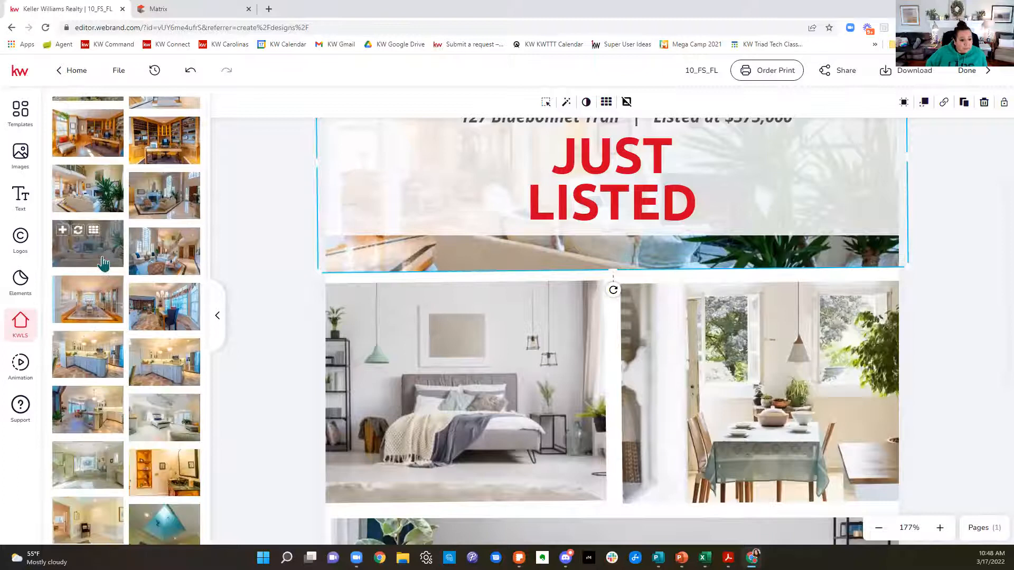
scroll(104, 264, "down", 5)
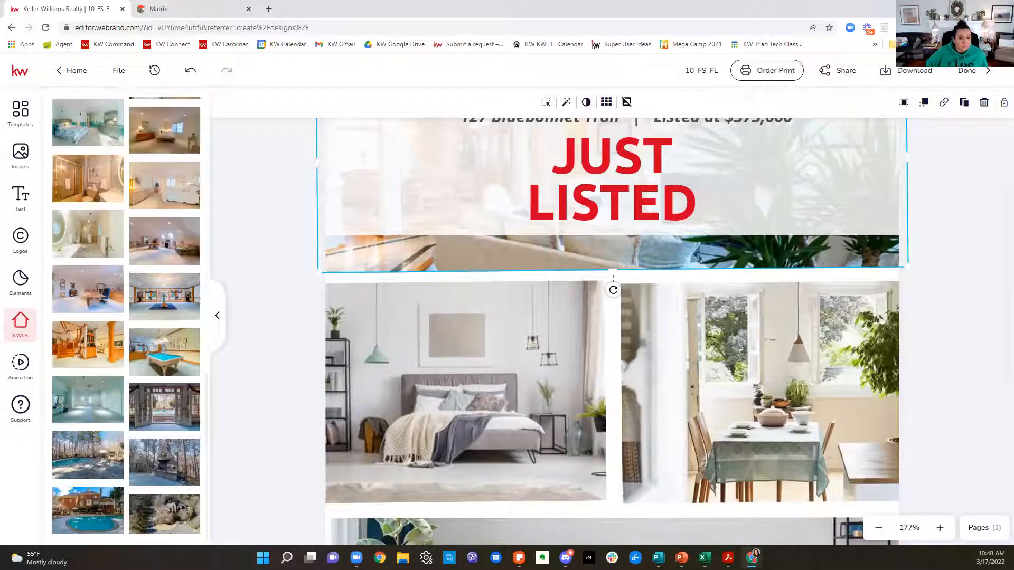
left_click(410, 389)
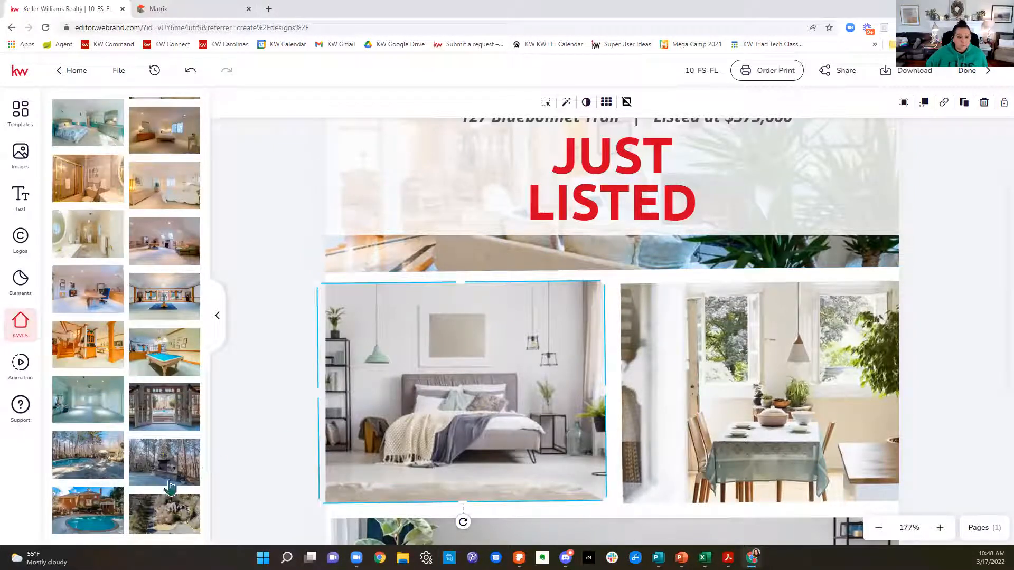
left_click(79, 506)
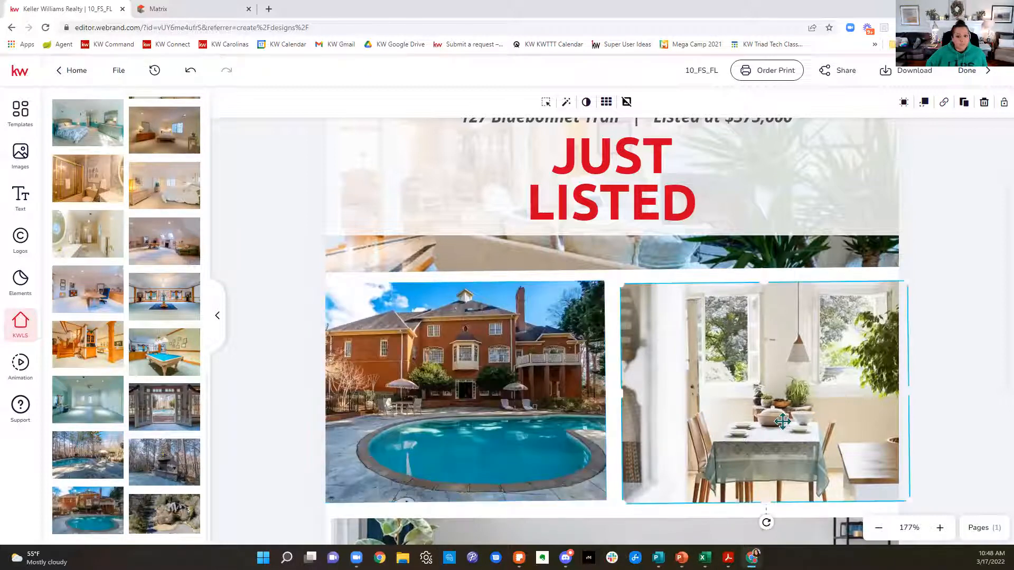
mouse_move(179, 423)
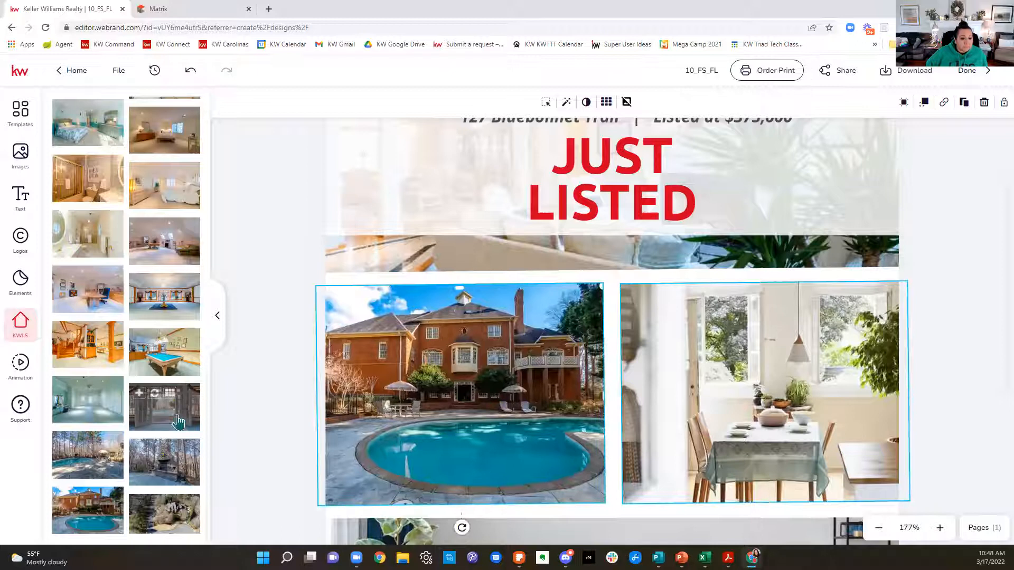
left_click(154, 394)
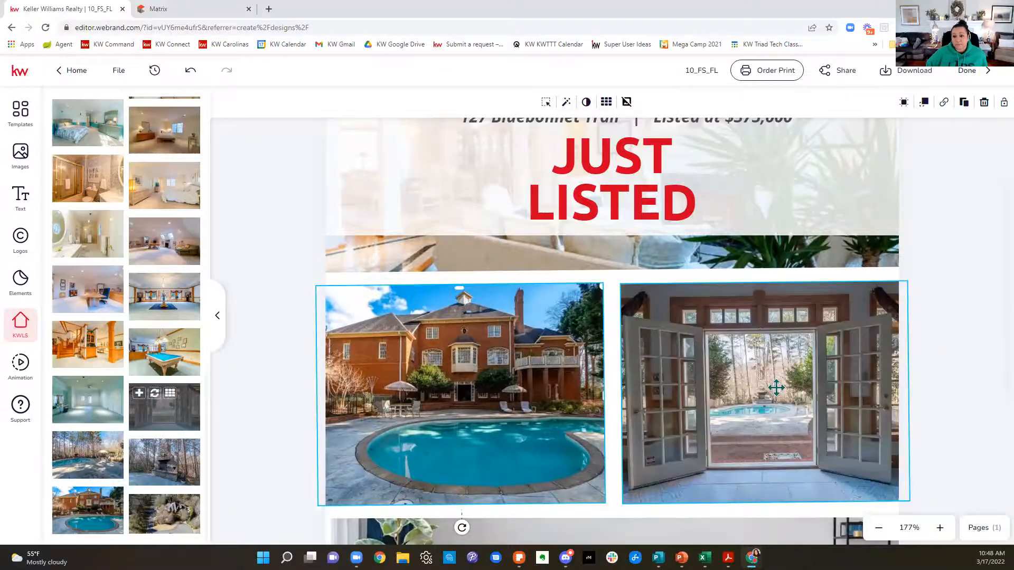
Step: Try the listing's bedroom photo behind the agent details, and replace it with the dining room photo with the chandelier
scroll(932, 348, "down", 5)
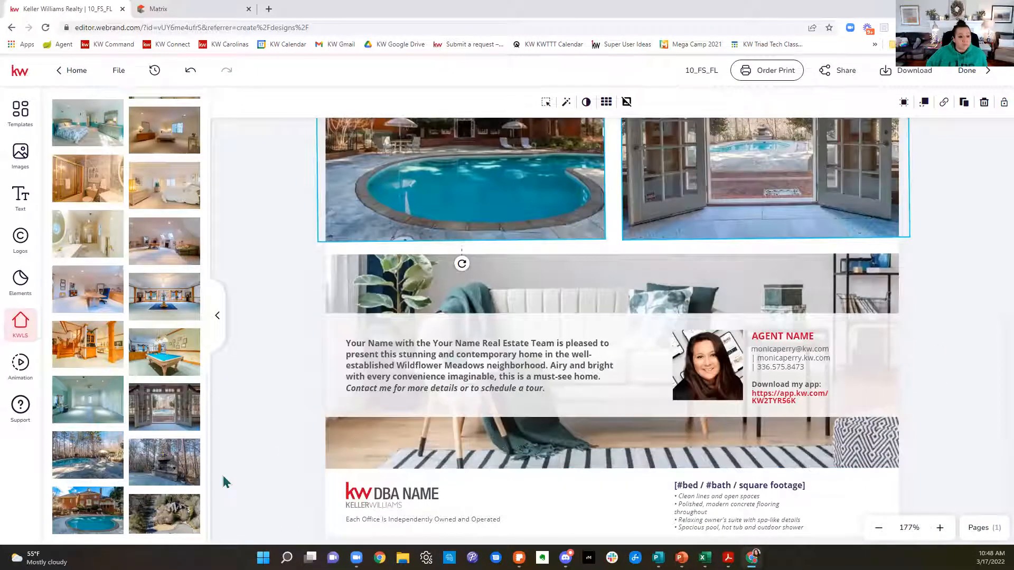
left_click(447, 449)
mouse_move(113, 449)
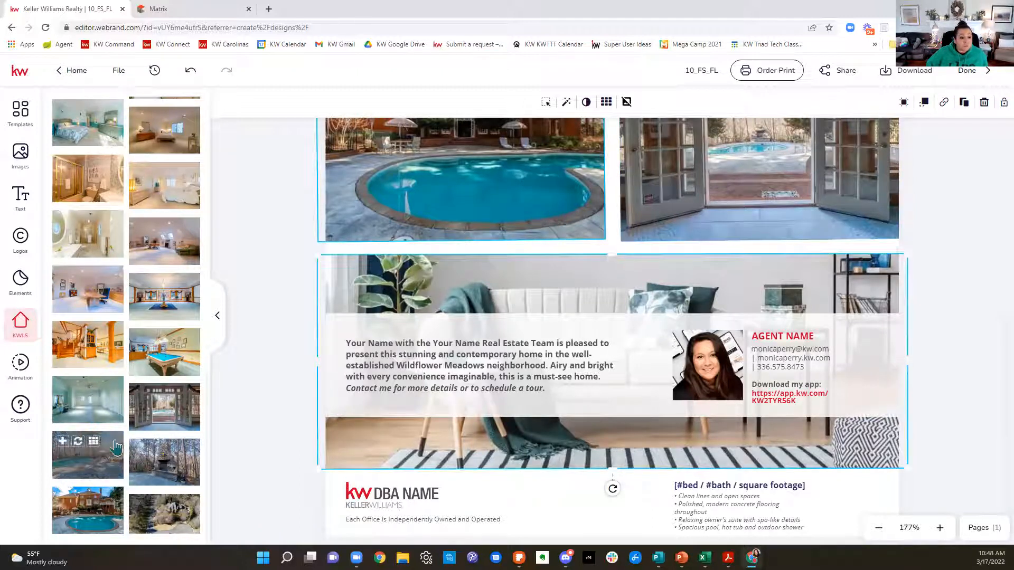
mouse_move(152, 398)
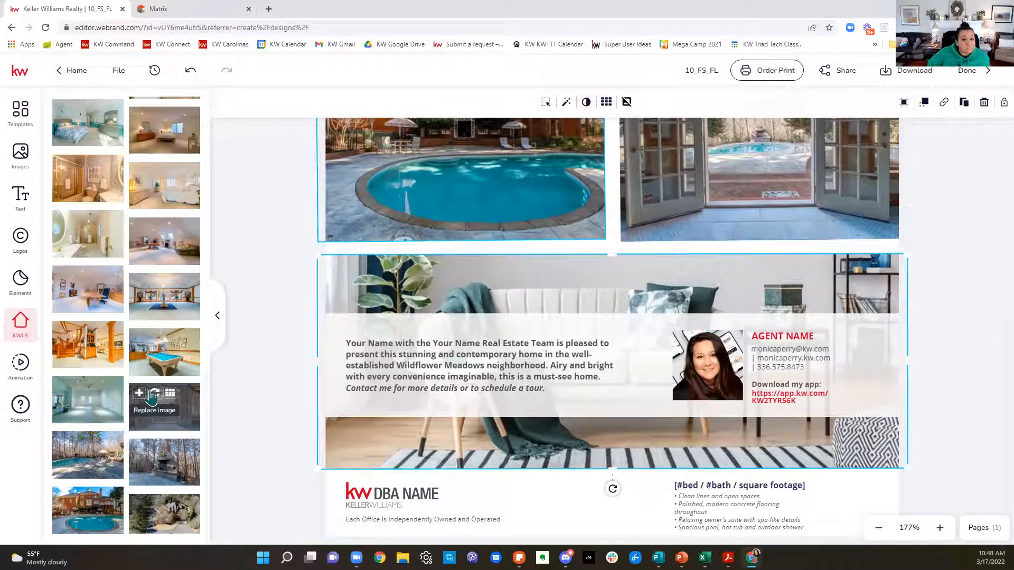
scroll(152, 397, "up", 3)
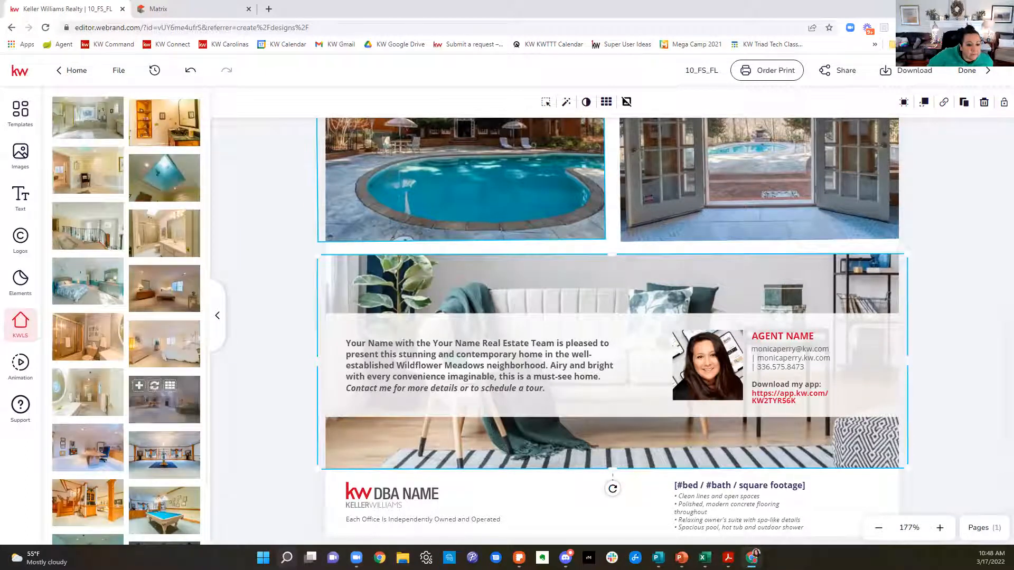
left_click(157, 276)
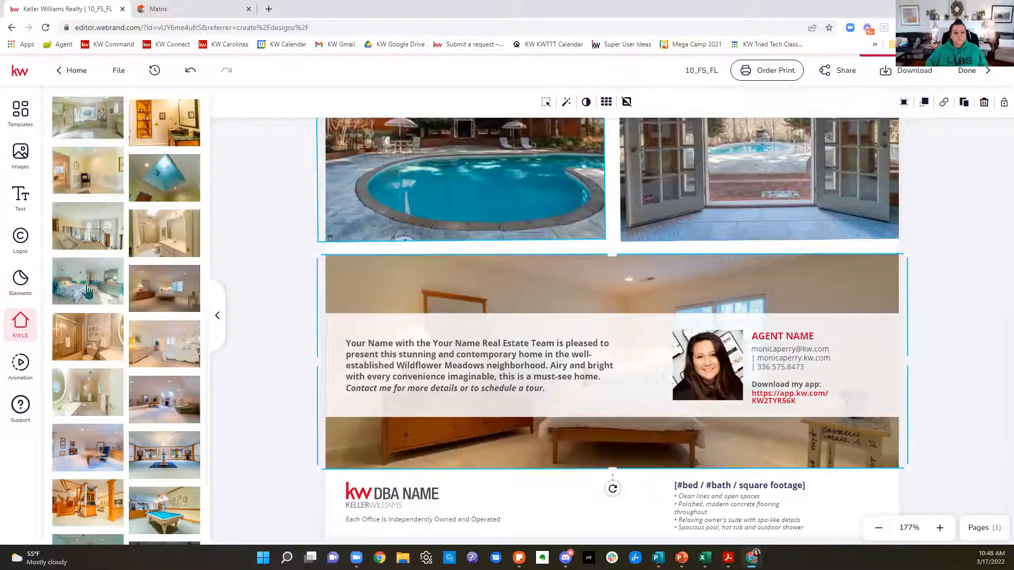
mouse_move(116, 227)
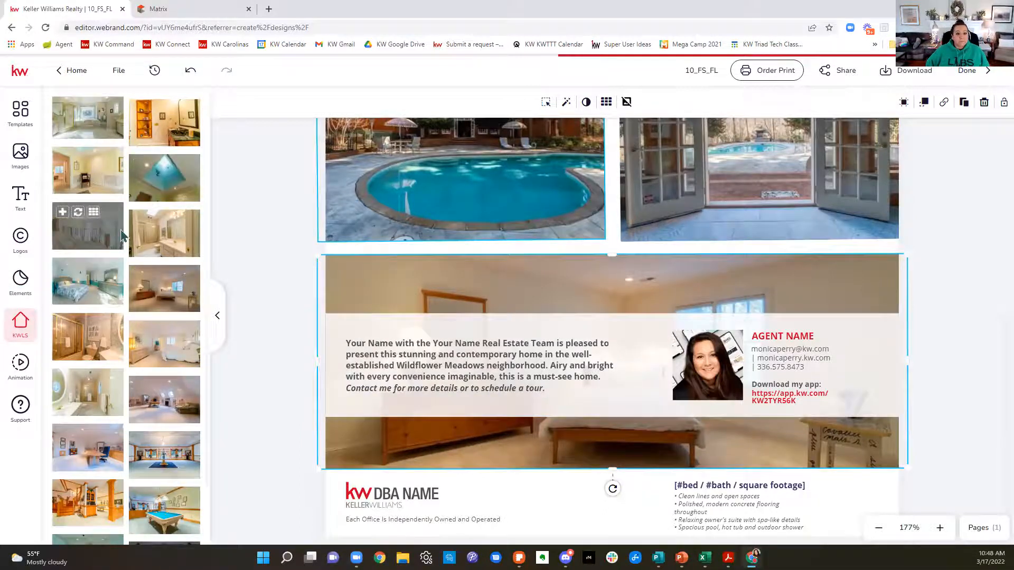
scroll(122, 233, "up", 6)
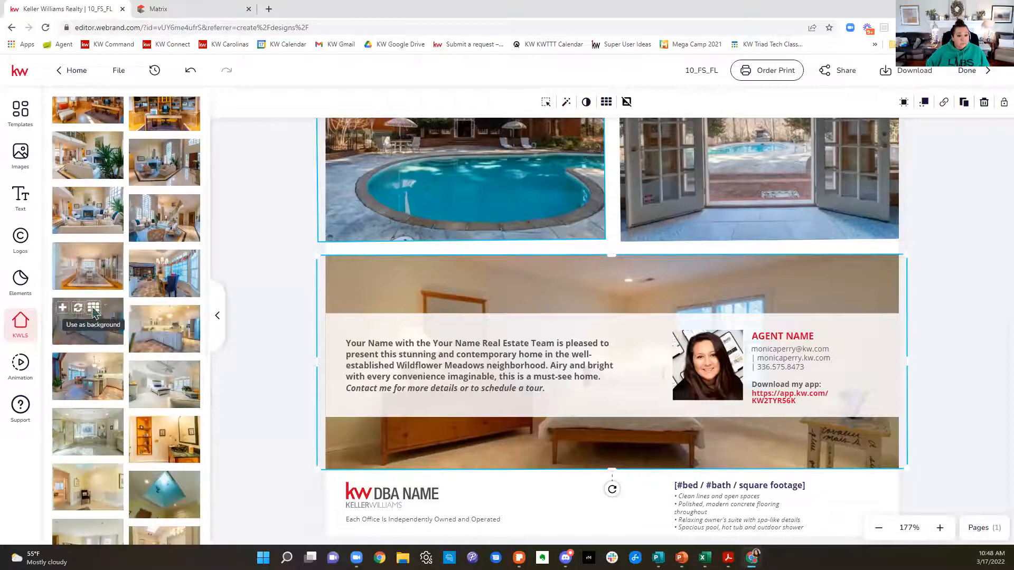
left_click(91, 260)
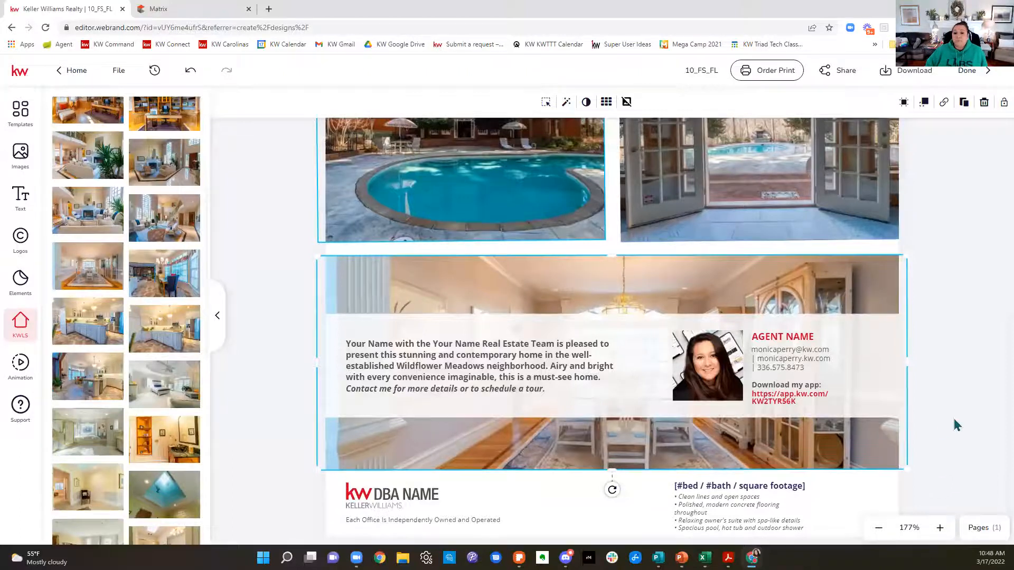
scroll(957, 422, "up", 4)
scroll(960, 423, "up", 3)
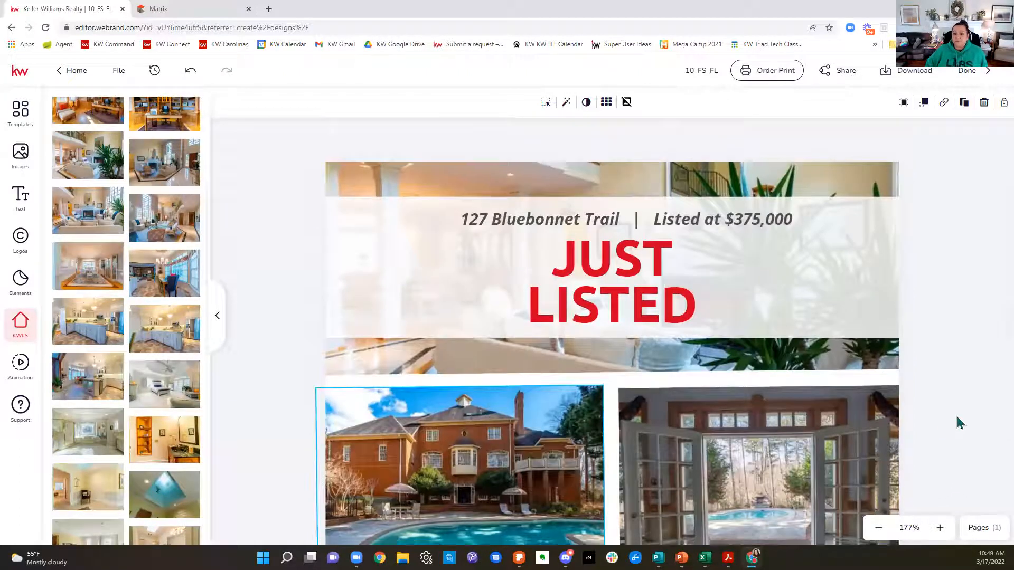
Step: Replace the AGENT NAME placeholder with the agent's name from the saved text assets and deselect it
scroll(960, 422, "down", 7)
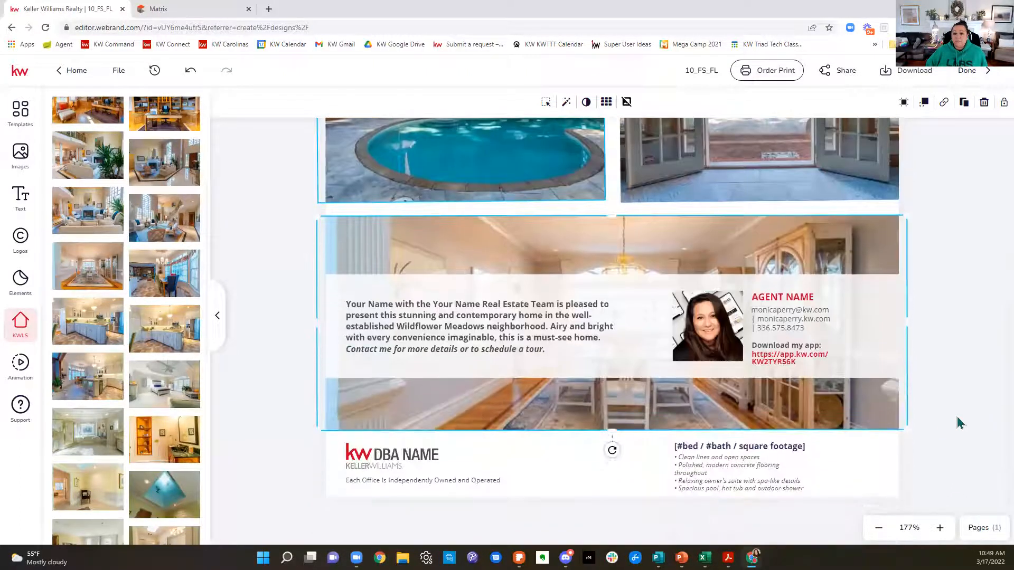
left_click(777, 304)
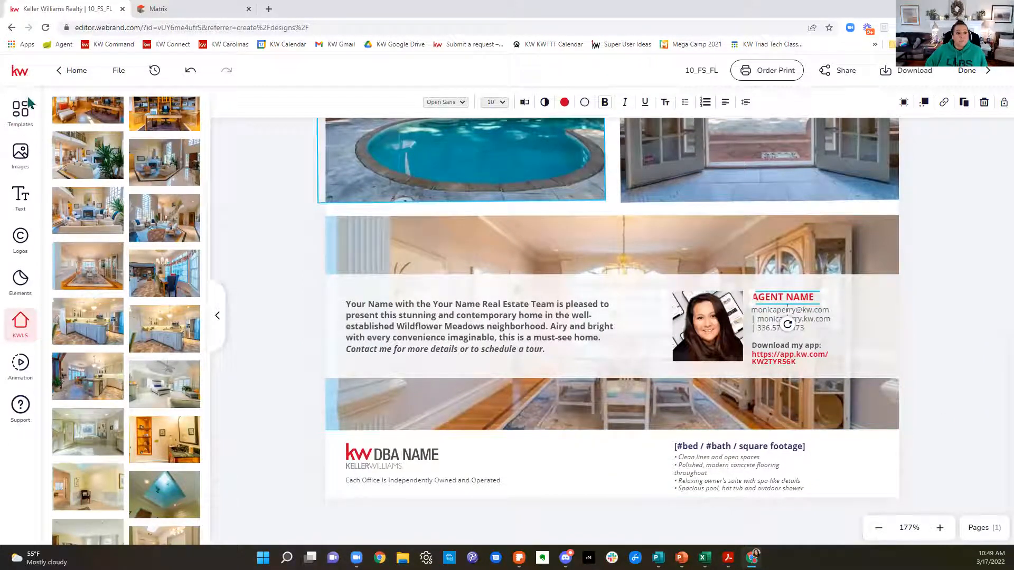
left_click(20, 198)
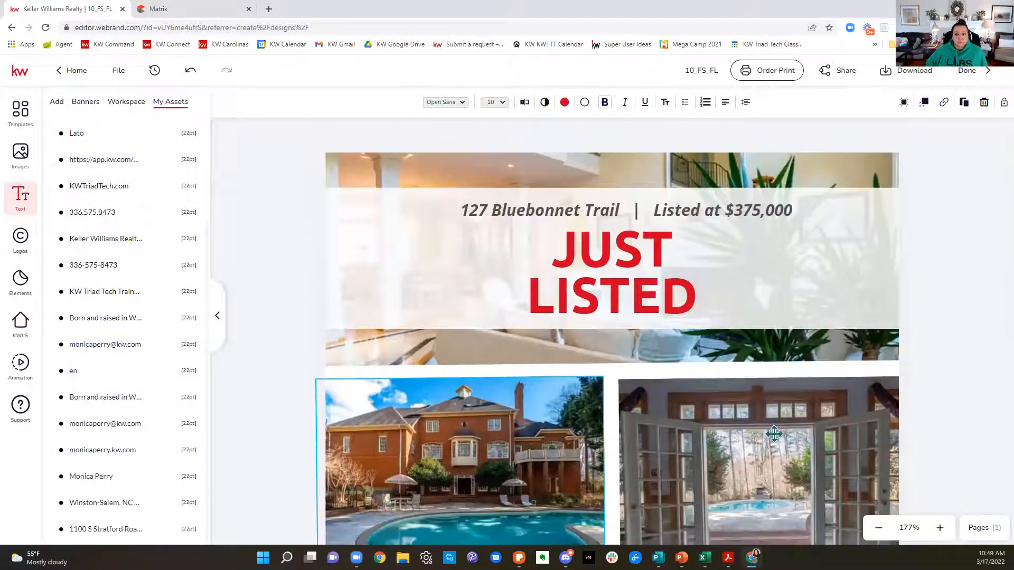
scroll(770, 430, "down", 8)
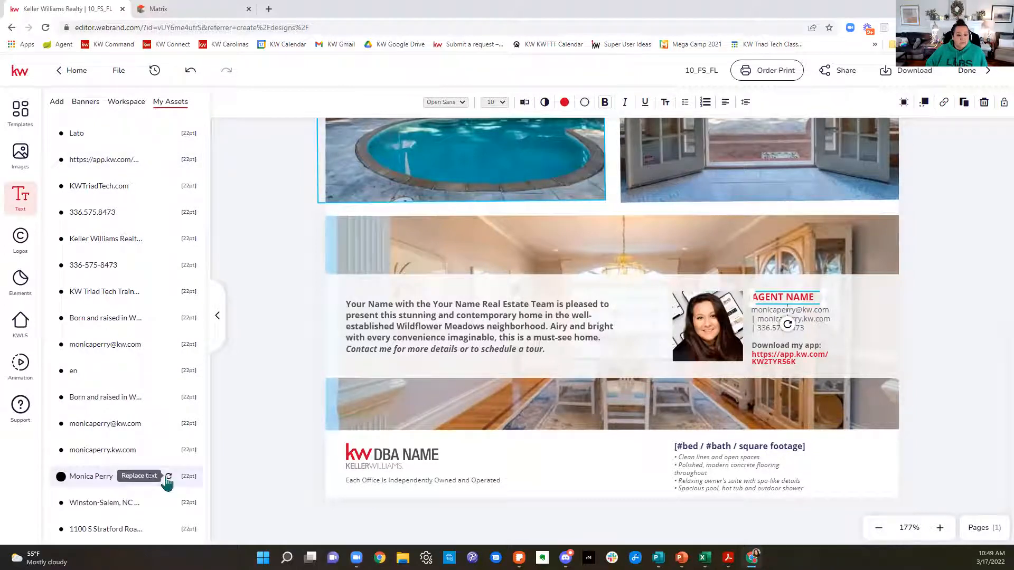
left_click(168, 478)
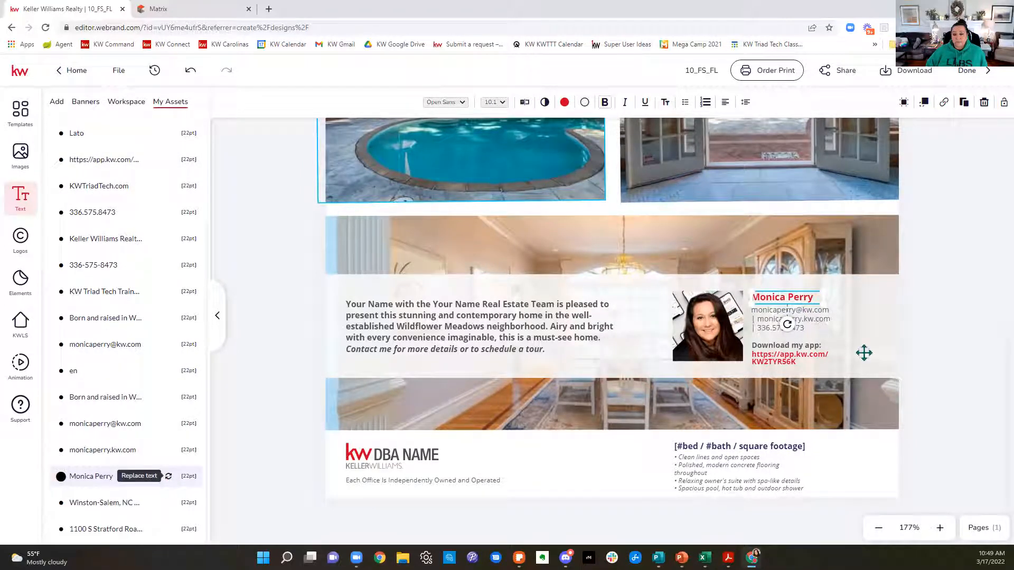
left_click(943, 439)
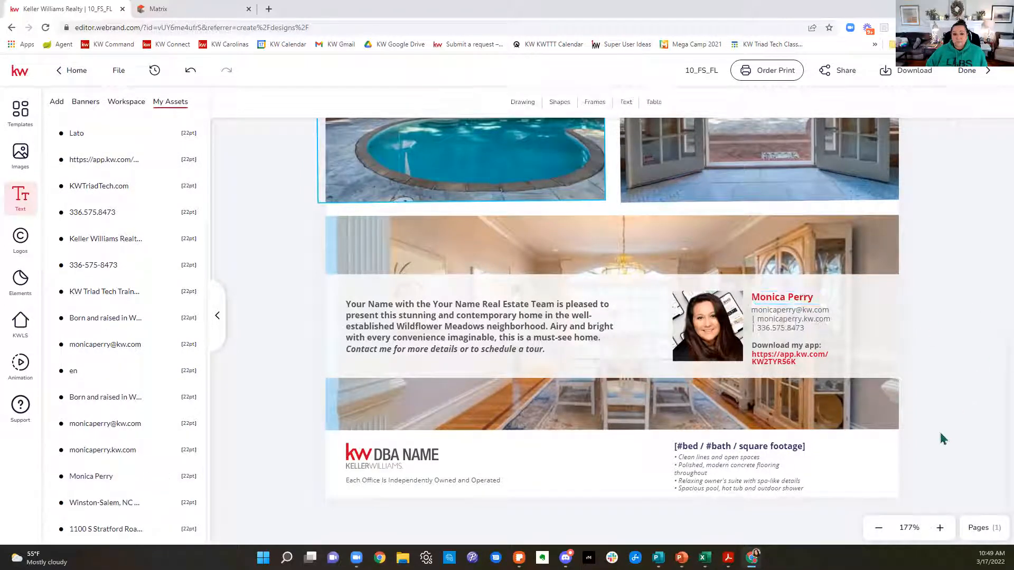
Step: Replace the "Your Name with the Your Name Real Estate Team" paragraph with the Property Description from the KWLS listing details
left_click(438, 321)
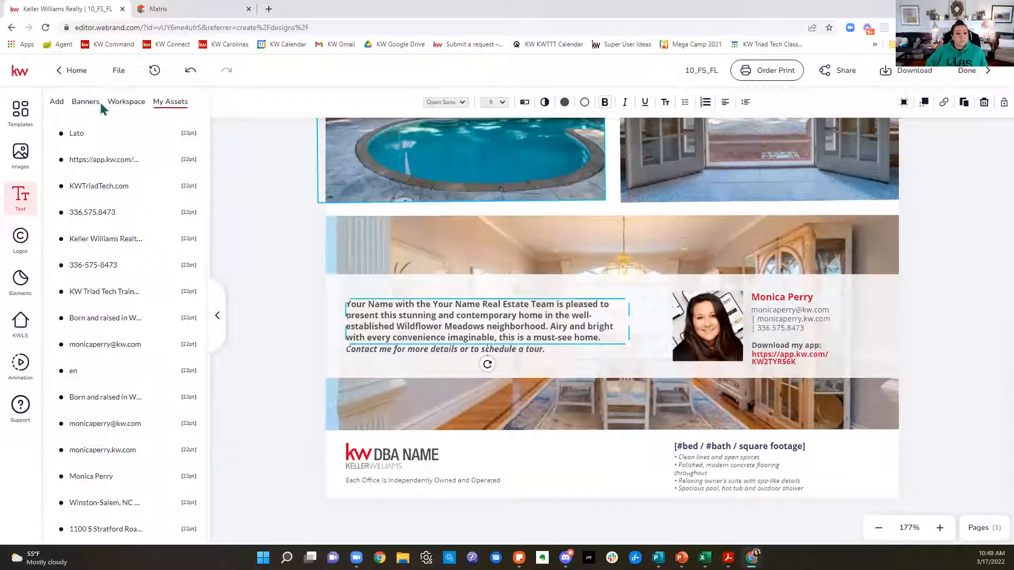
left_click(29, 325)
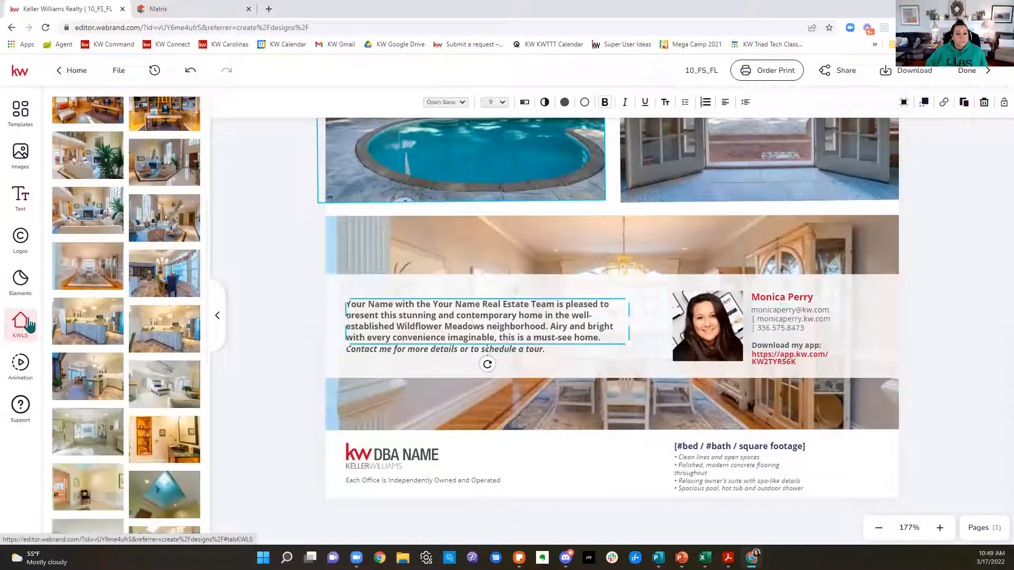
scroll(142, 145, "up", 4)
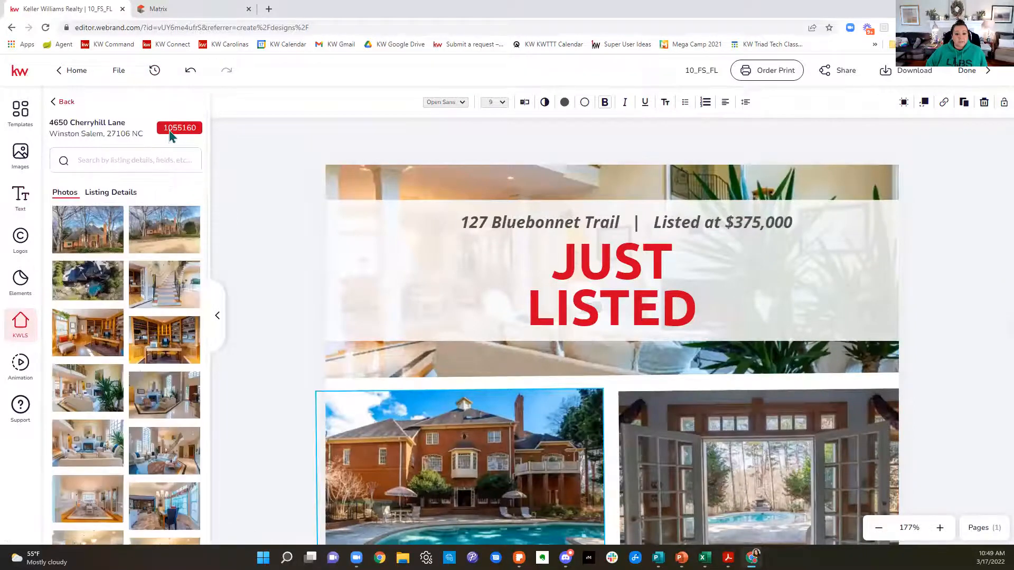
left_click(877, 531)
left_click(878, 531)
left_click(878, 531)
left_click(878, 530)
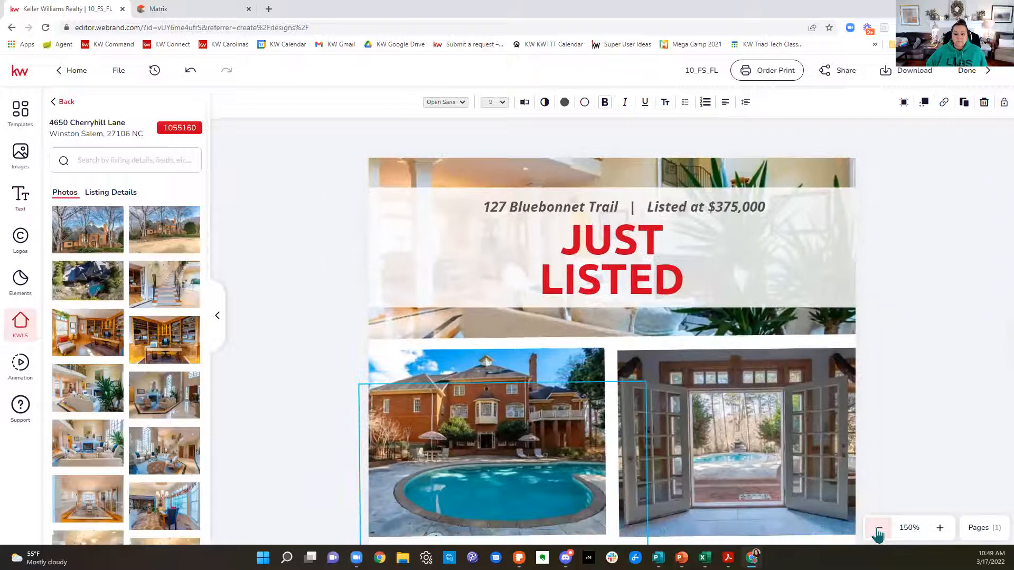
left_click(878, 531)
scroll(865, 414, "down", 5)
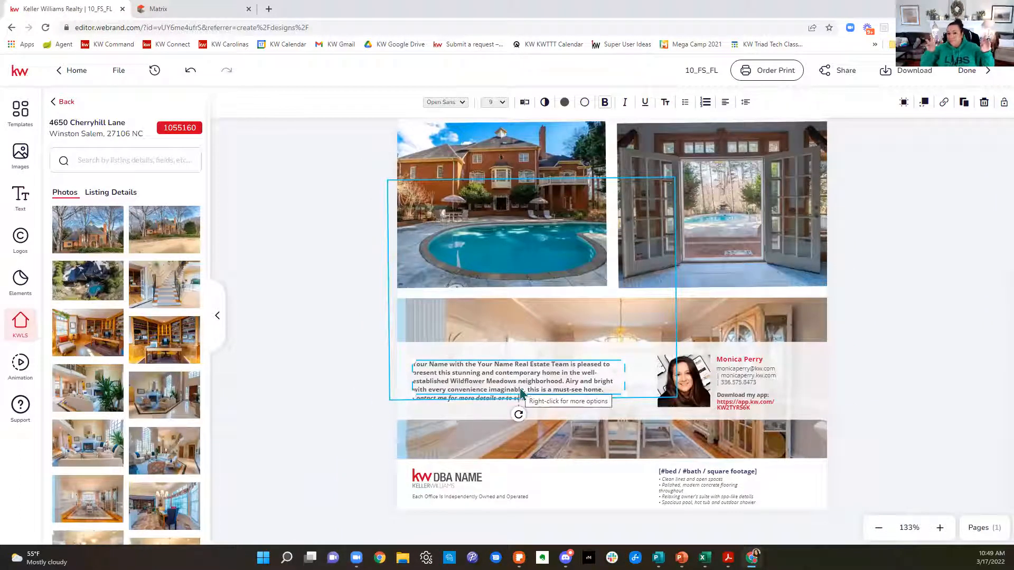
left_click(90, 195)
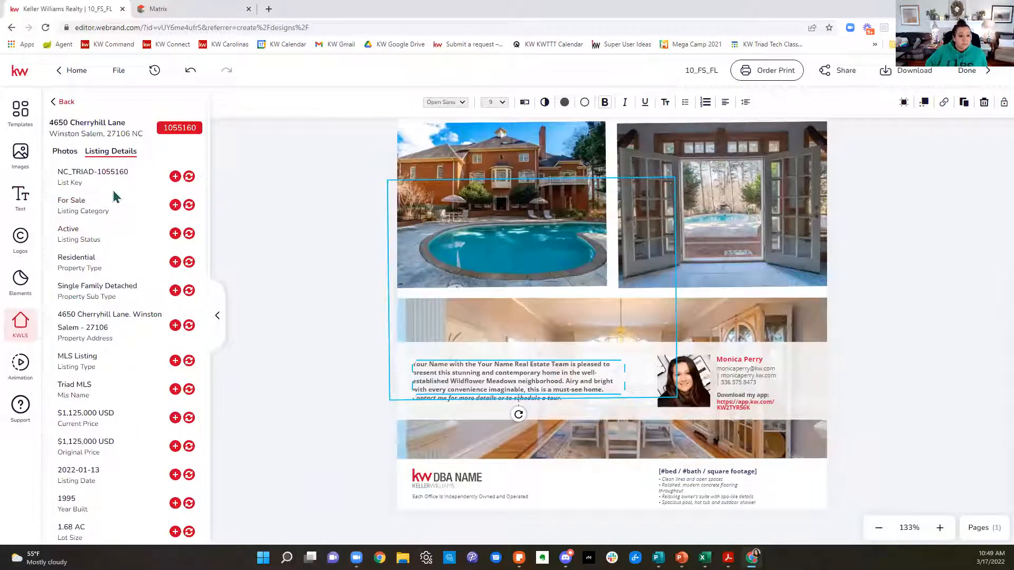
scroll(114, 196, "down", 3)
scroll(119, 200, "down", 2)
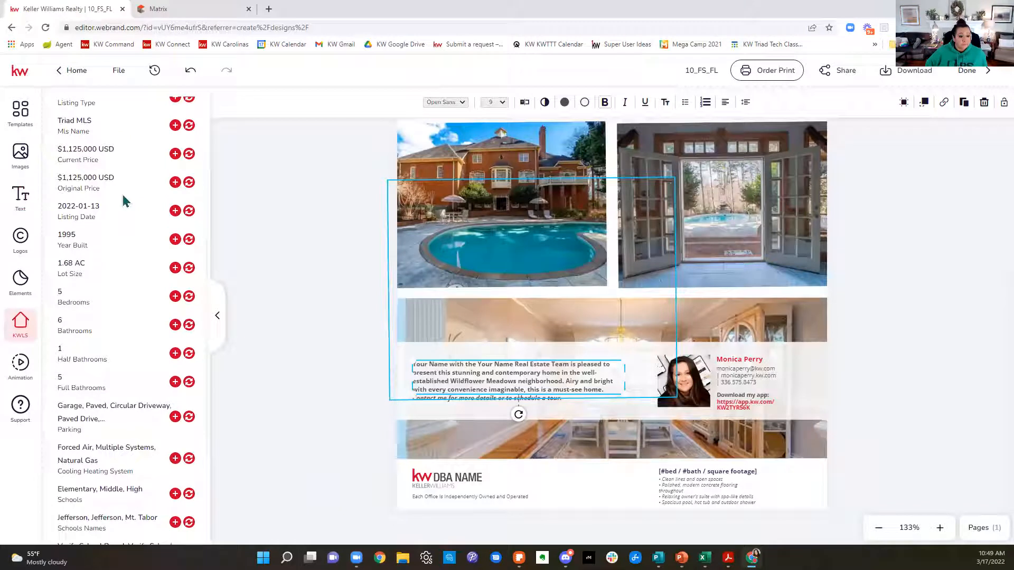
scroll(124, 200, "down", 4)
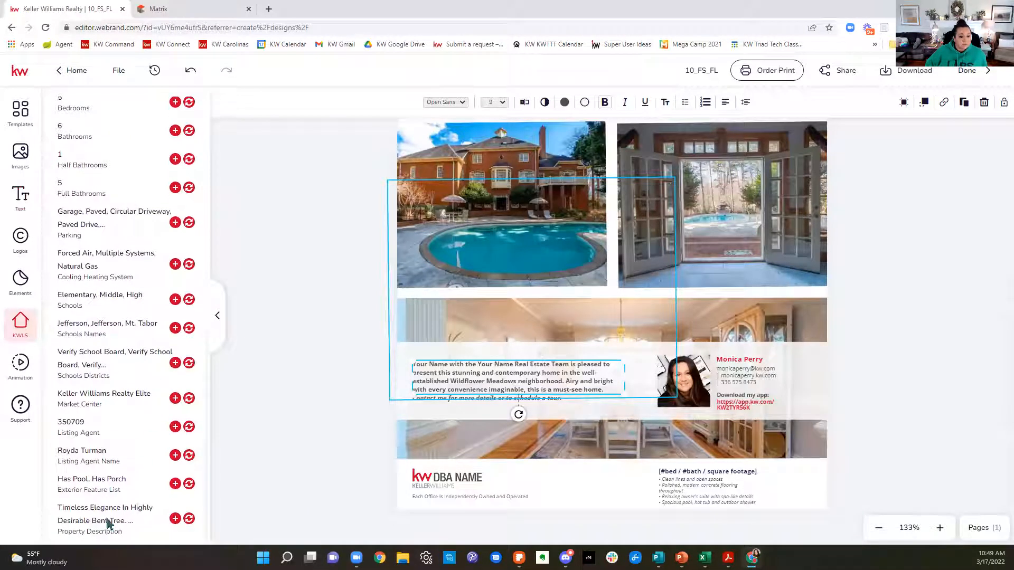
left_click(189, 520)
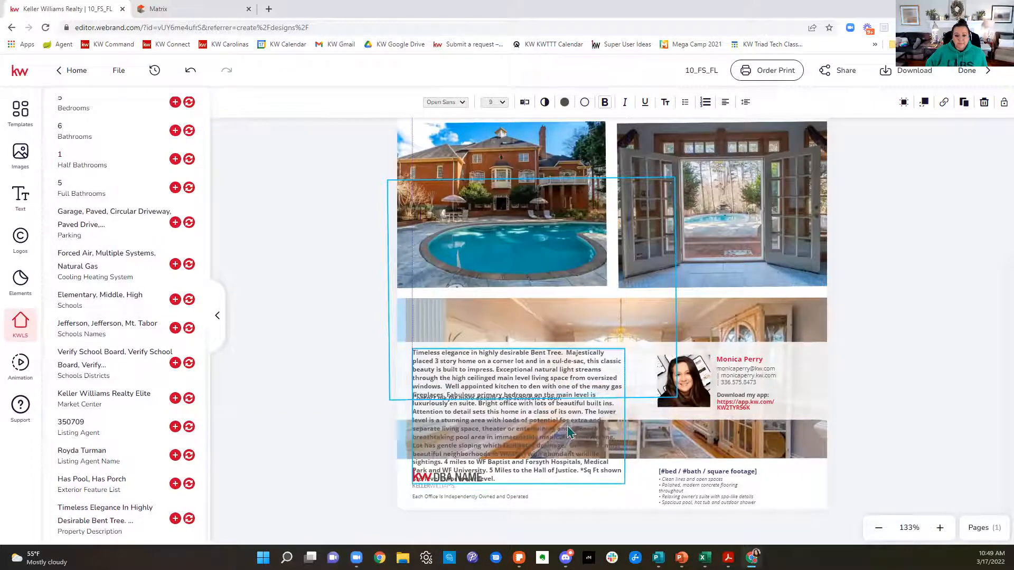
Step: Widen the property description box, delete its text from "Attention to detail" onward, and shift the box up slightly
left_click_drag(629, 421, 656, 418)
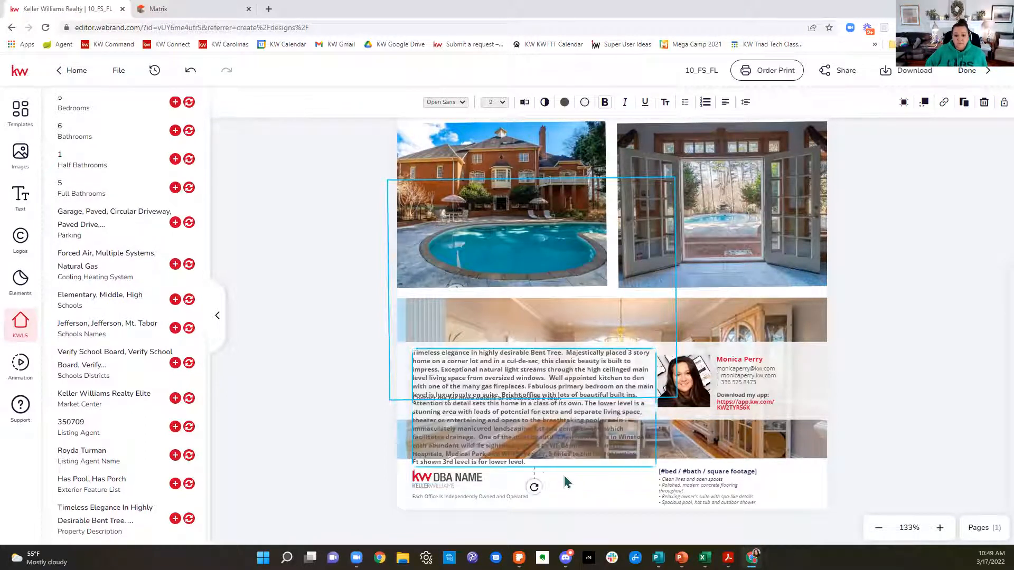
double_click(427, 411)
left_click_drag(414, 404, 569, 476)
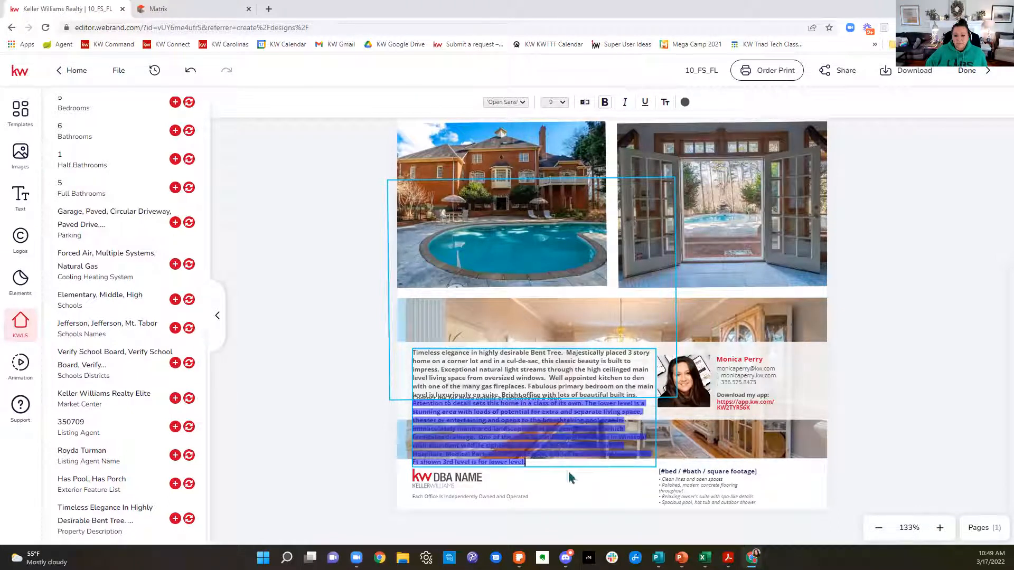
key("BackSpace")
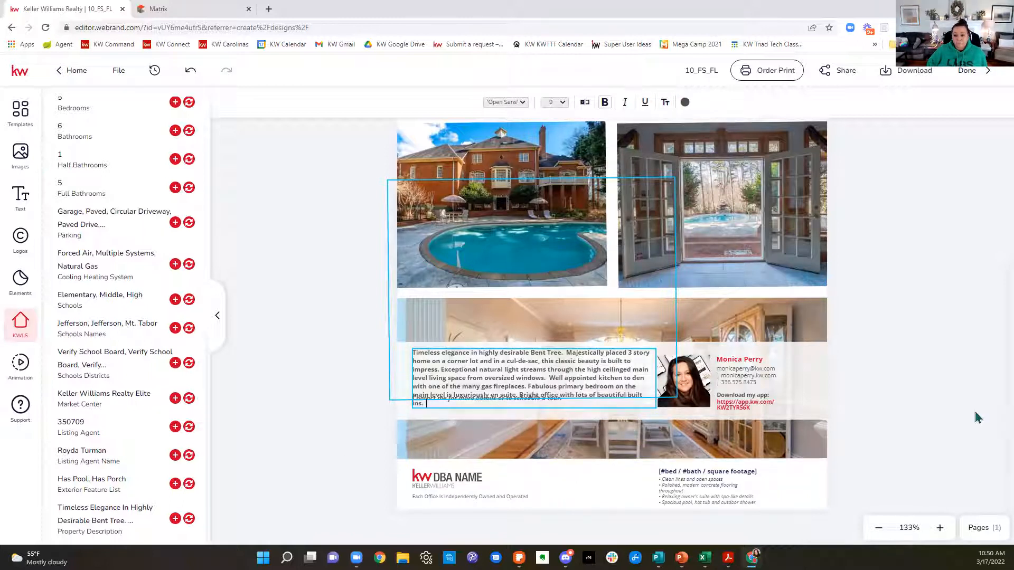
left_click(447, 498)
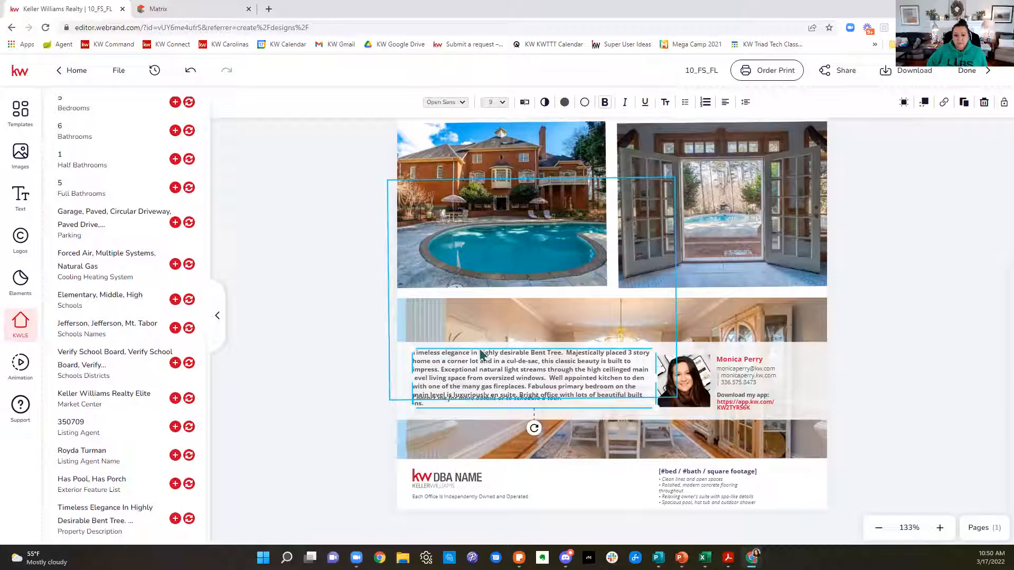
left_click_drag(483, 368, 483, 359)
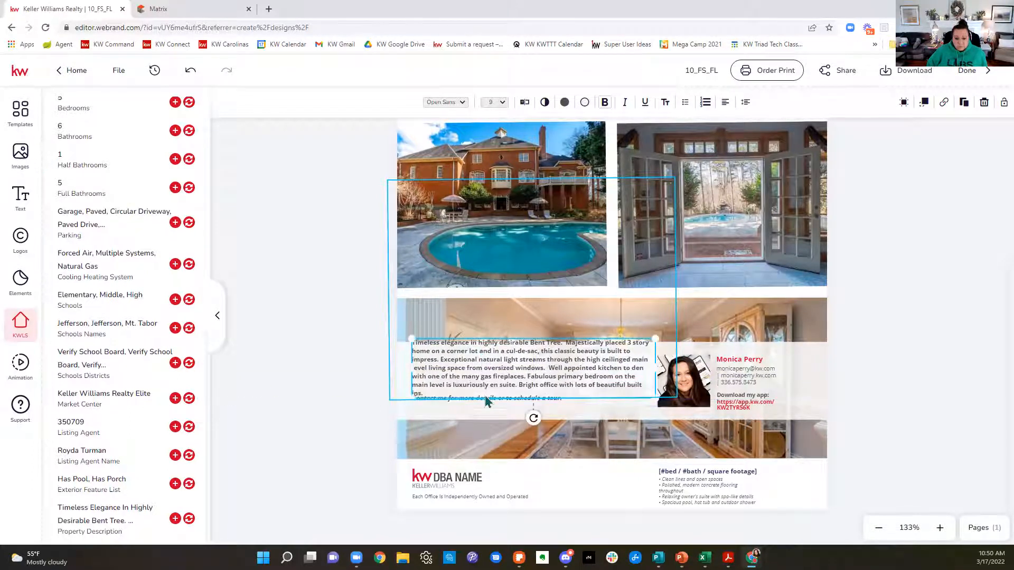
left_click(603, 193)
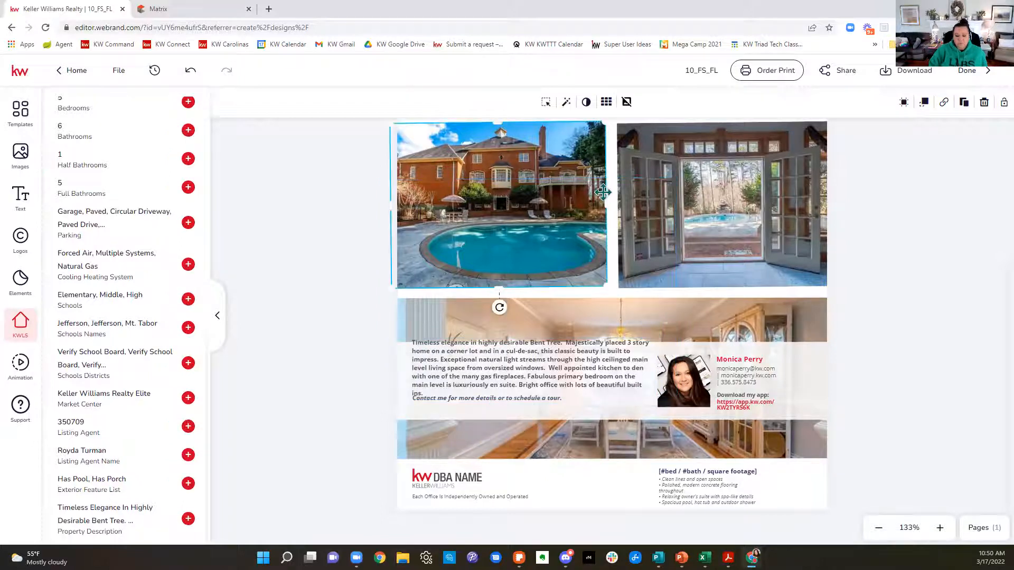
key("Delete")
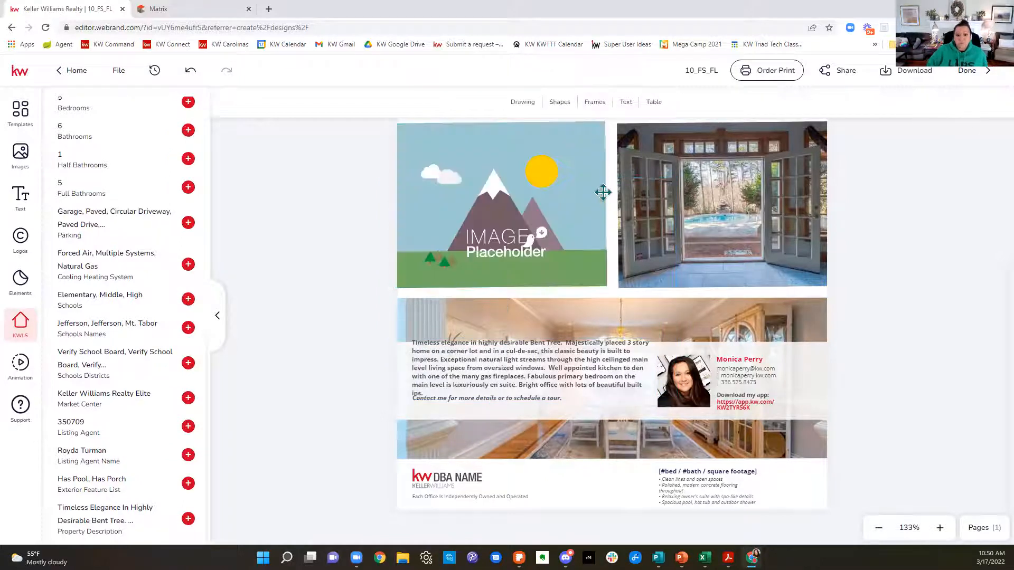
left_click(190, 70)
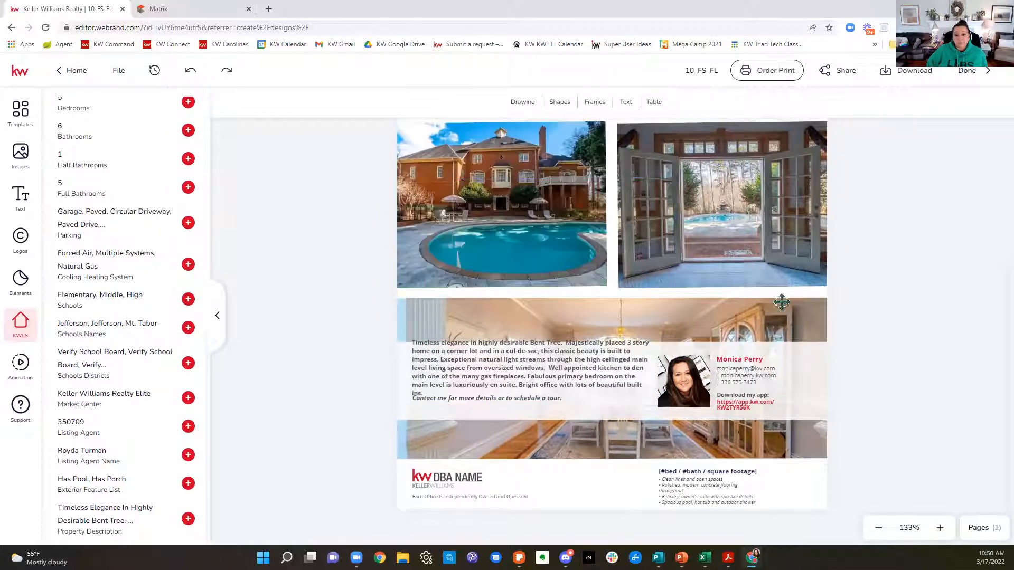
Step: Move the "Contact me for more details" line down and reposition the description above it within the translucent band
left_click(531, 408)
left_click_drag(533, 407, 531, 413)
left_click_drag(546, 369, 552, 376)
left_click(455, 486)
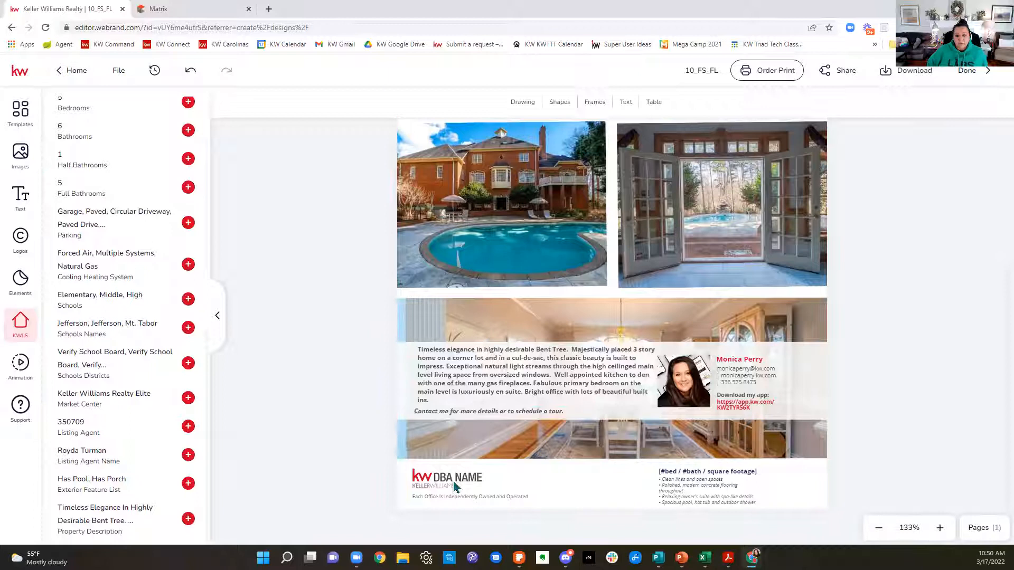
Step: Set up the PDF for Printing download of the flier with a manual 0.125 in bleed and CMYK color
scroll(661, 338, "up", 4)
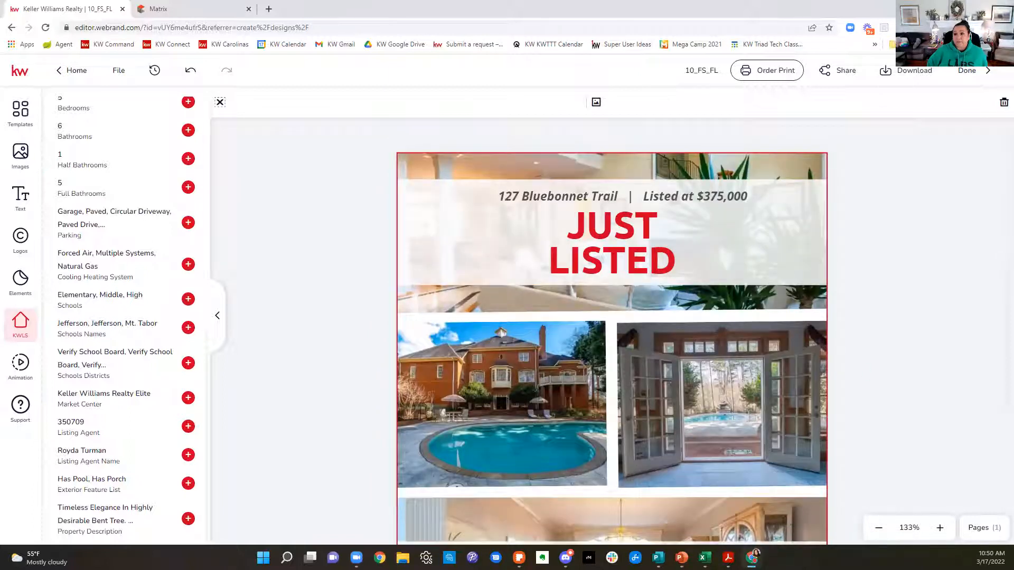
left_click(908, 70)
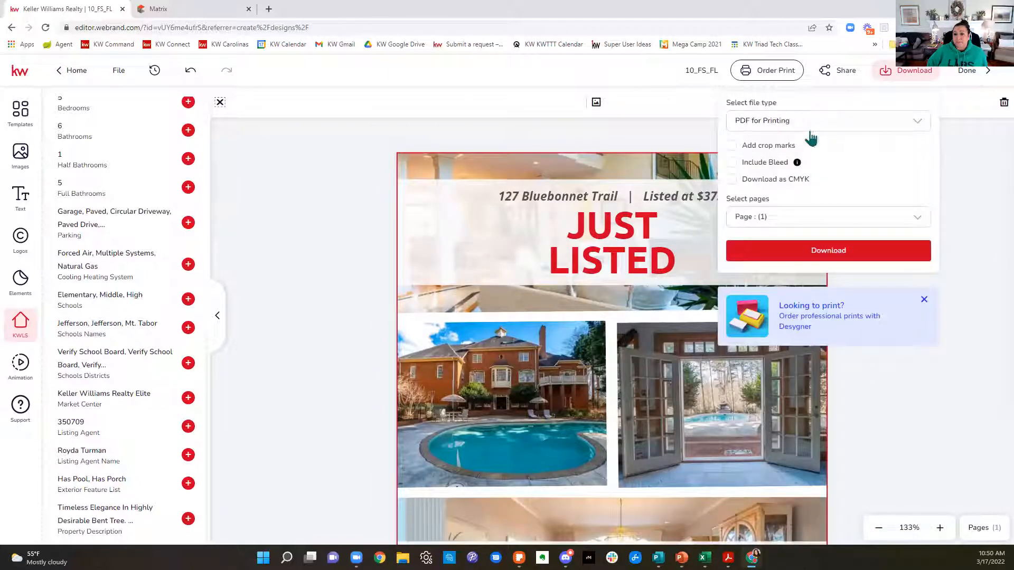
left_click(732, 163)
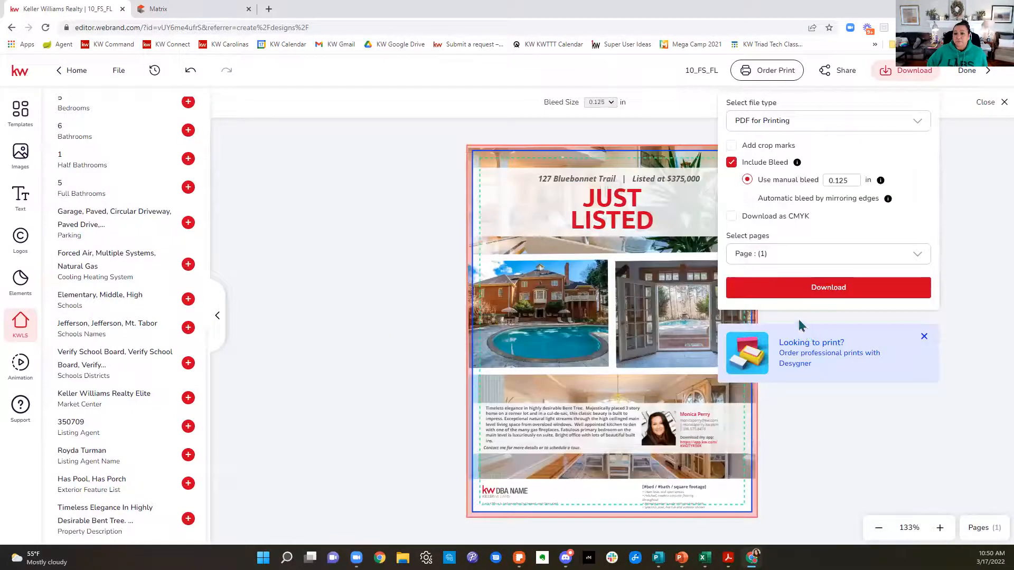
left_click(748, 201)
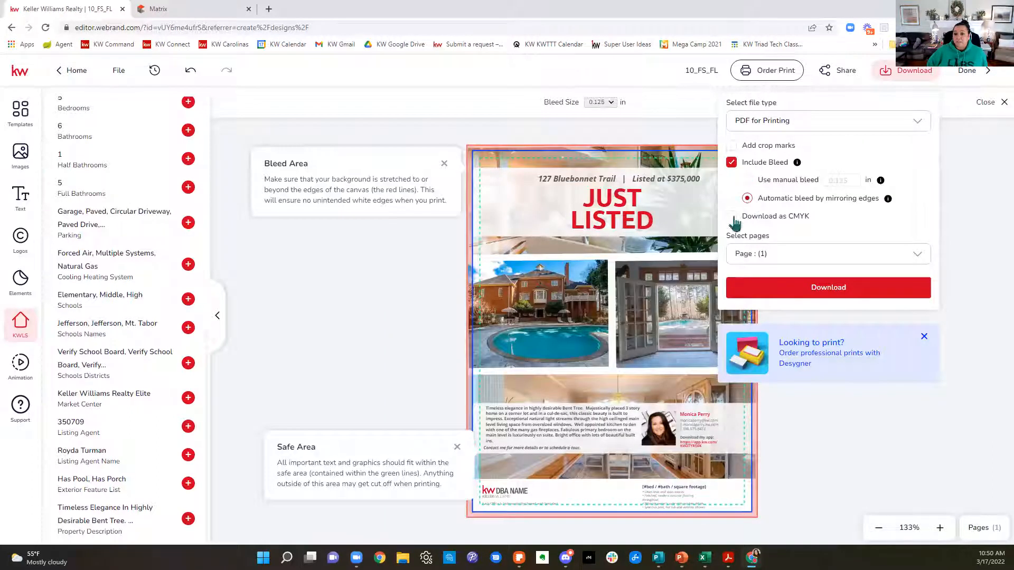
left_click(748, 180)
left_click(731, 217)
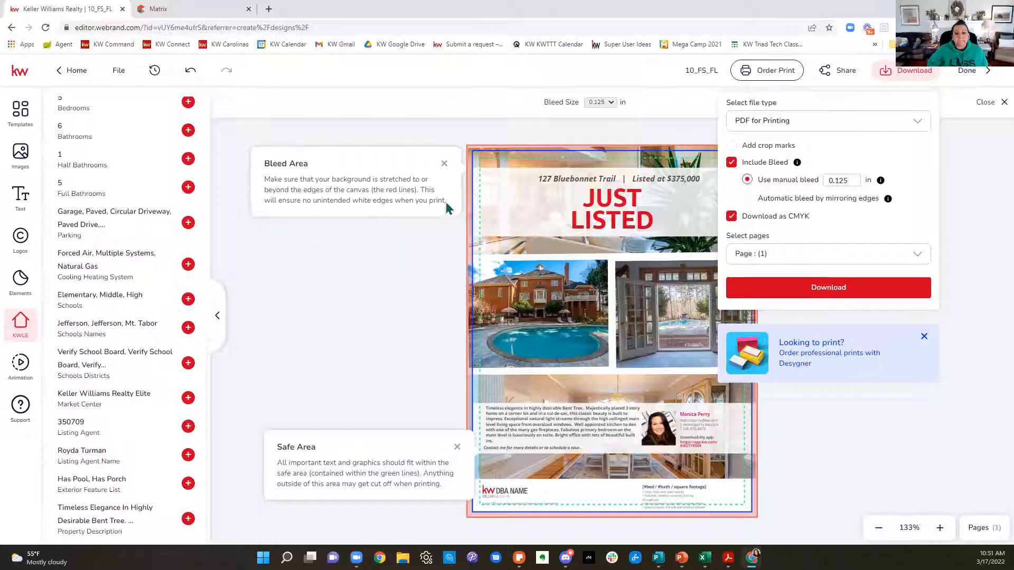
left_click(444, 164)
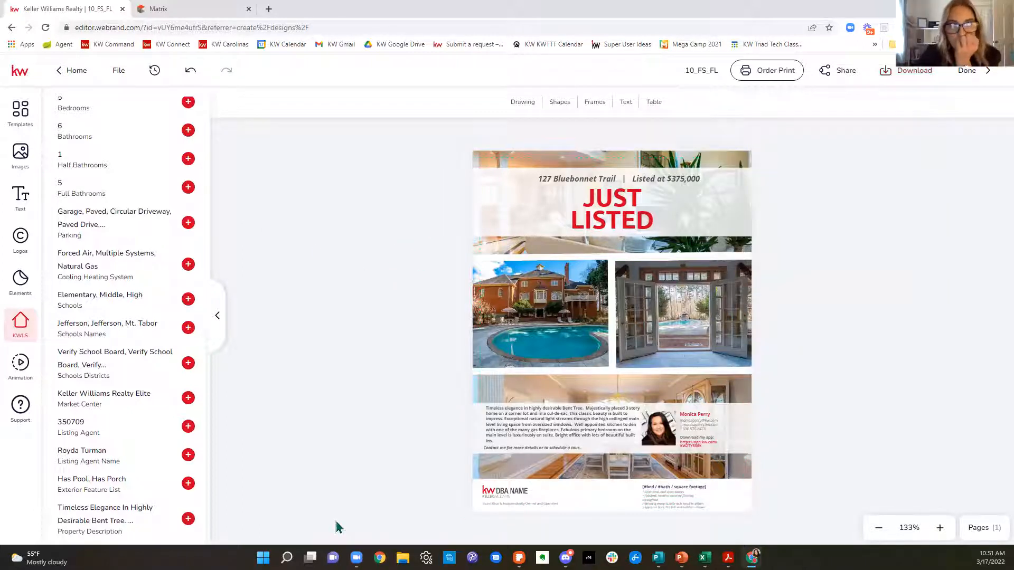
Step: Leave the flier editor for the designs home page and open the template library
left_click(78, 76)
left_click(464, 343)
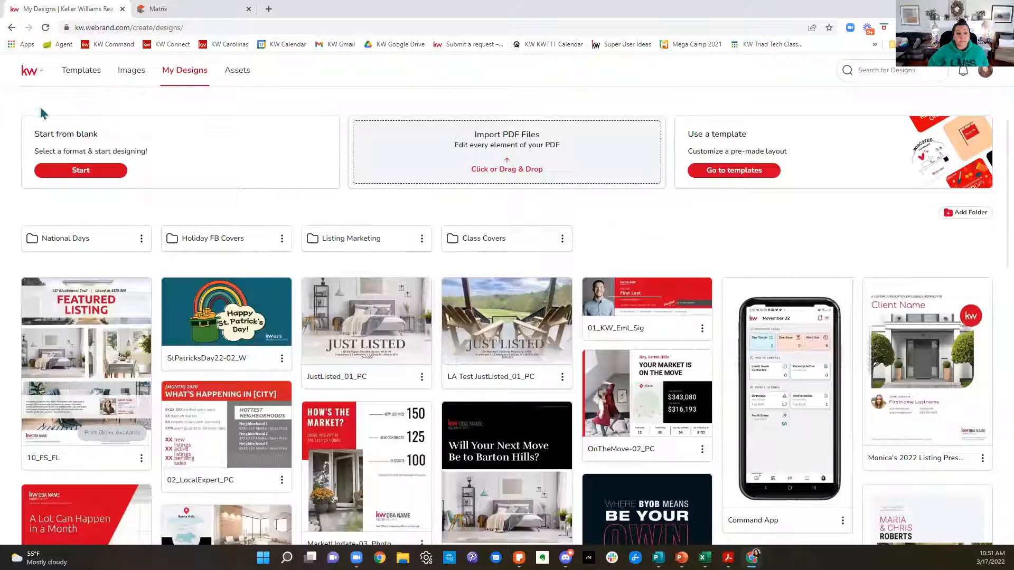
left_click(91, 82)
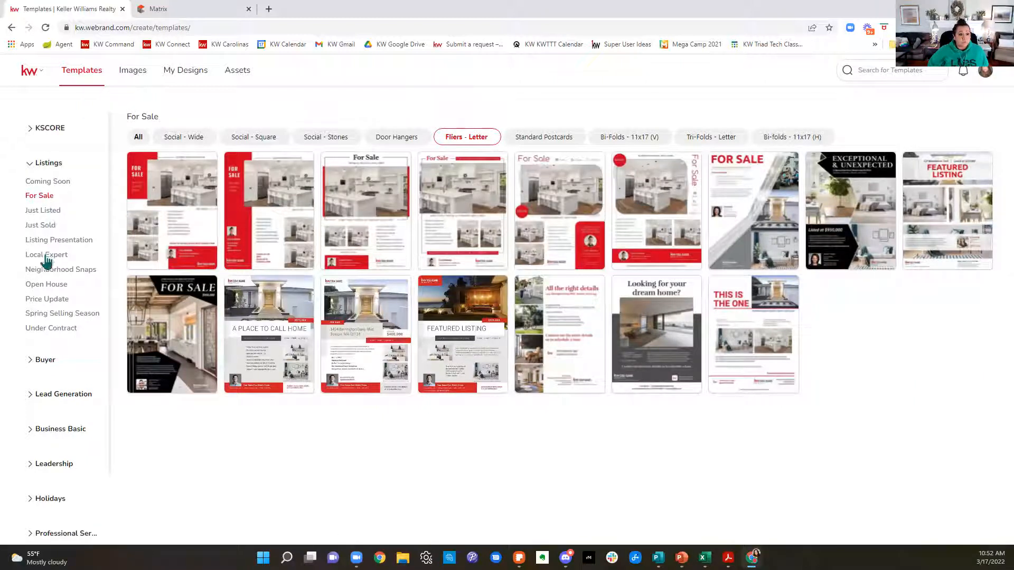
Step: Start a design from the 2022 Q1 Magazine template in the Personally-Branded Zine category under Lead Generation
scroll(62, 381, "down", 2)
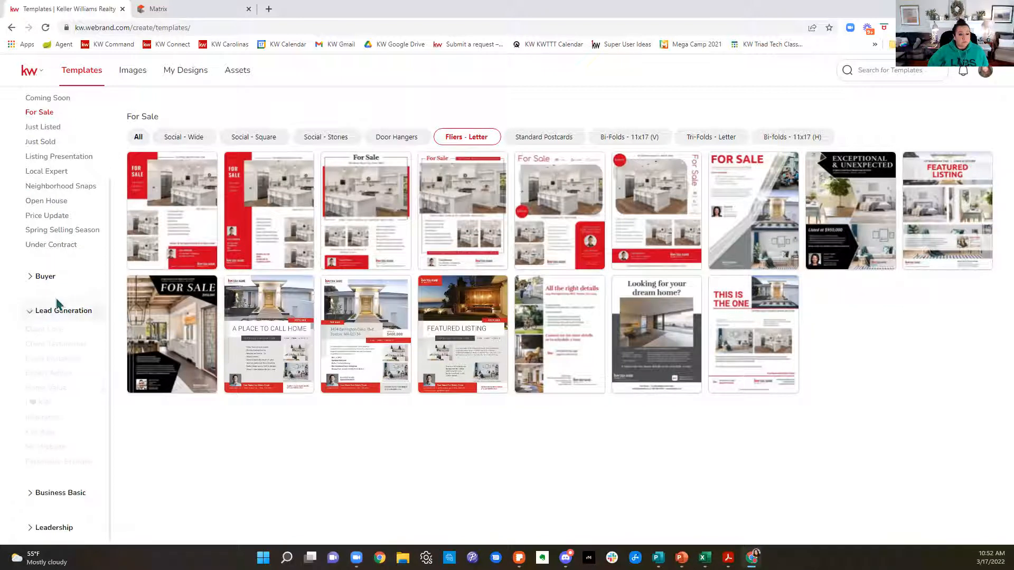
left_click(40, 313)
left_click(56, 317)
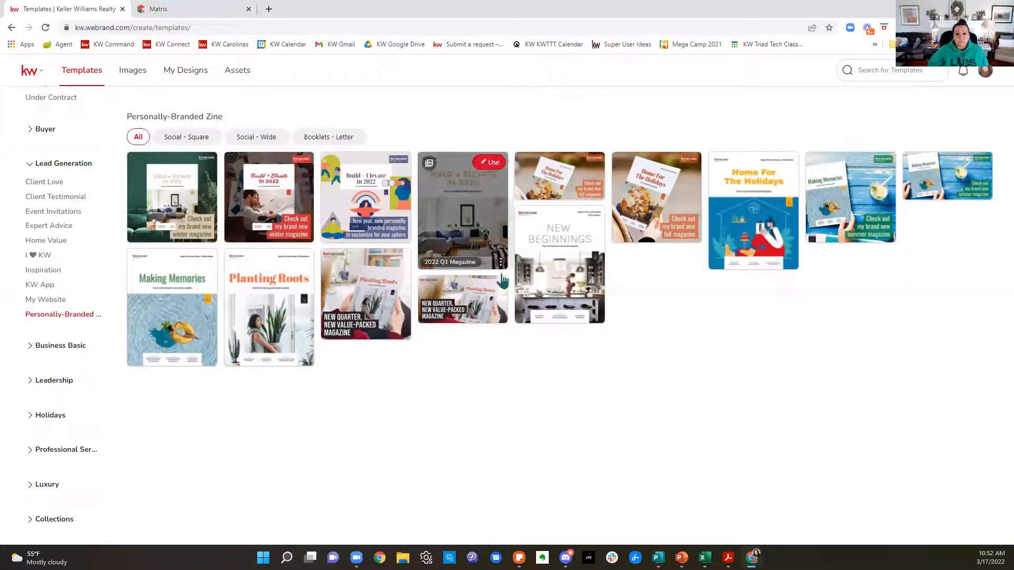
mouse_move(474, 224)
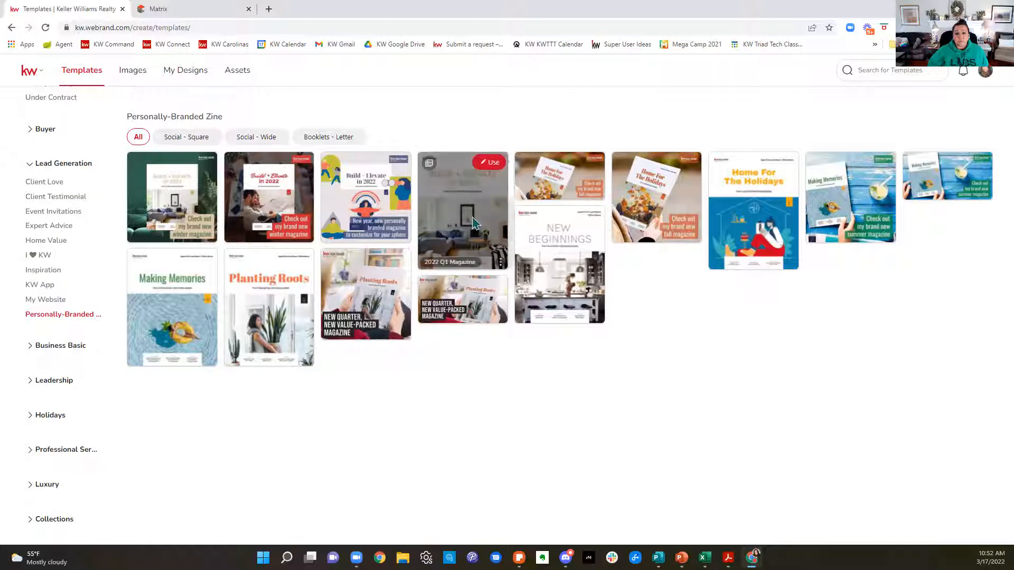
left_click(486, 167)
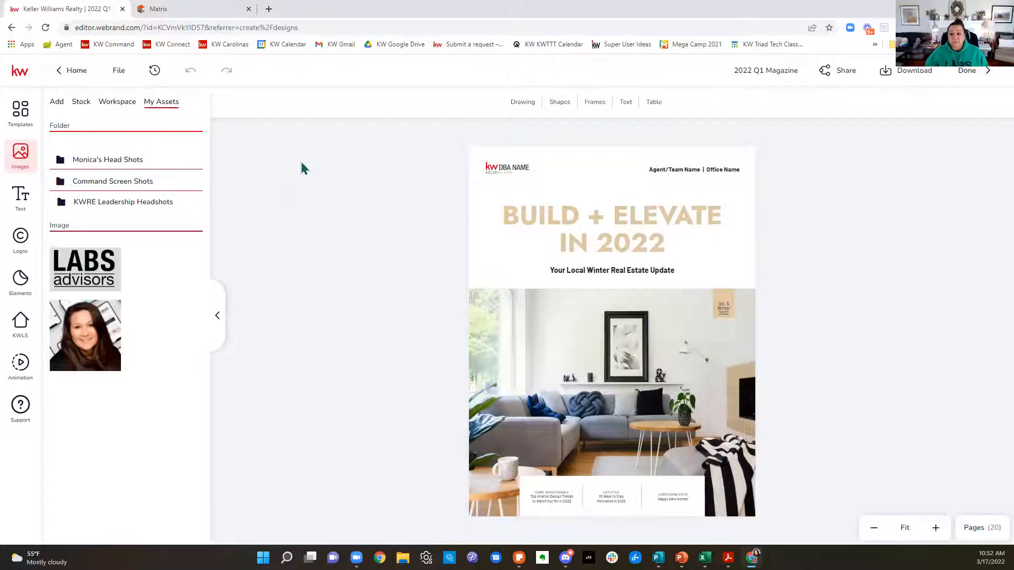
Step: Show the magazine's page list, view the alternative covers, and delete the page 3 cover with the couple reading plans
left_click(977, 539)
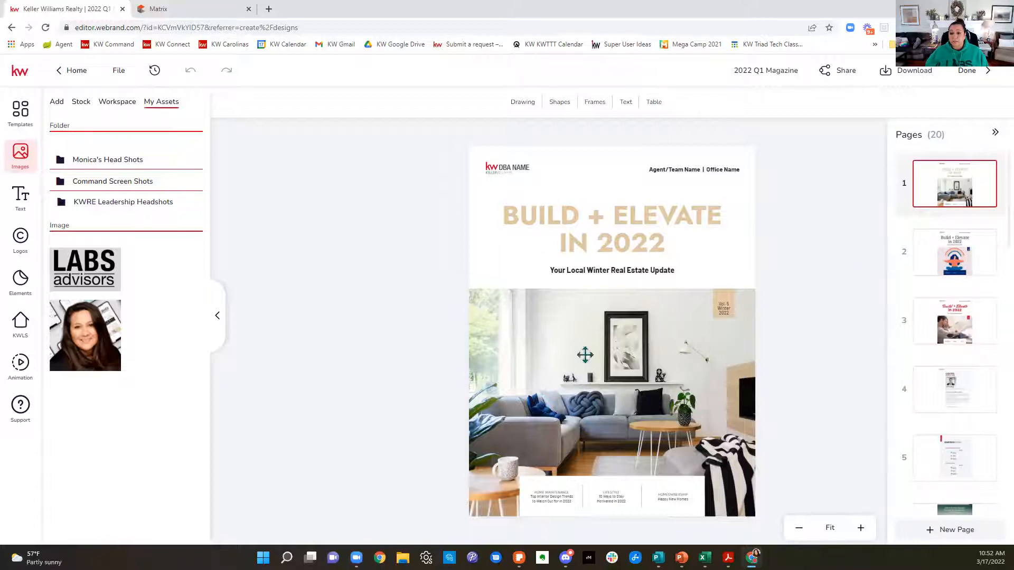
left_click(957, 251)
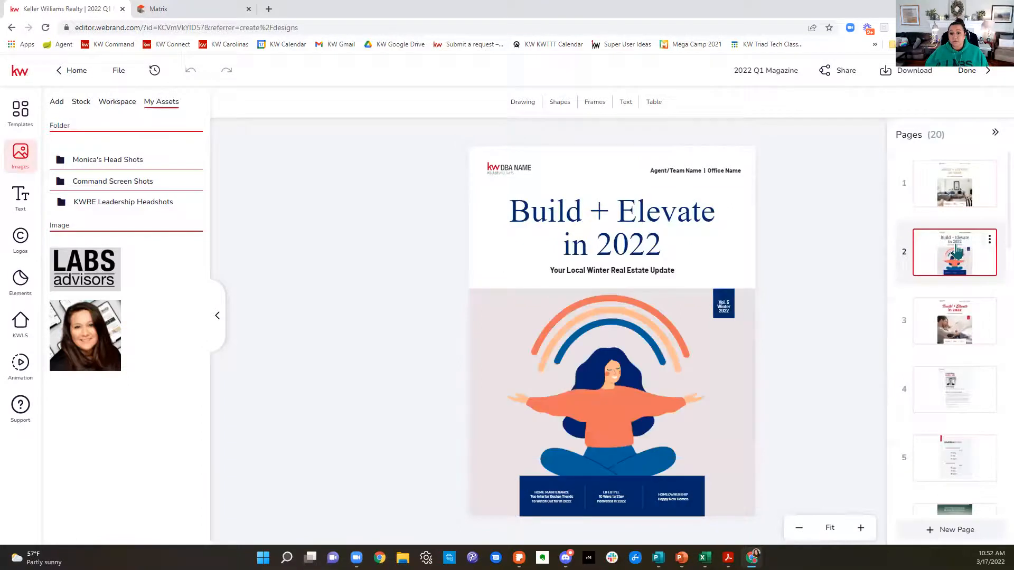
left_click(962, 332)
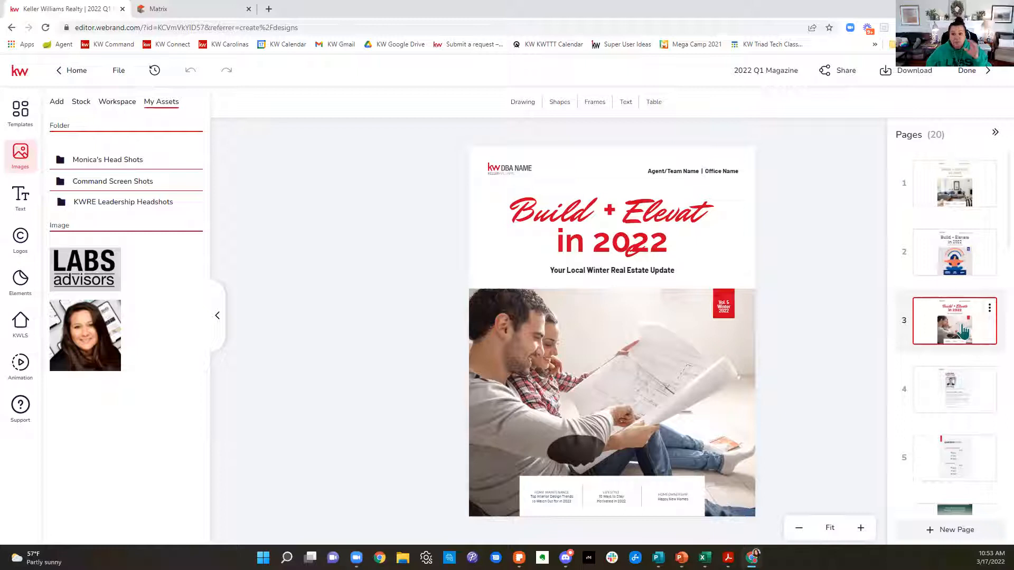
left_click(990, 312)
left_click(972, 359)
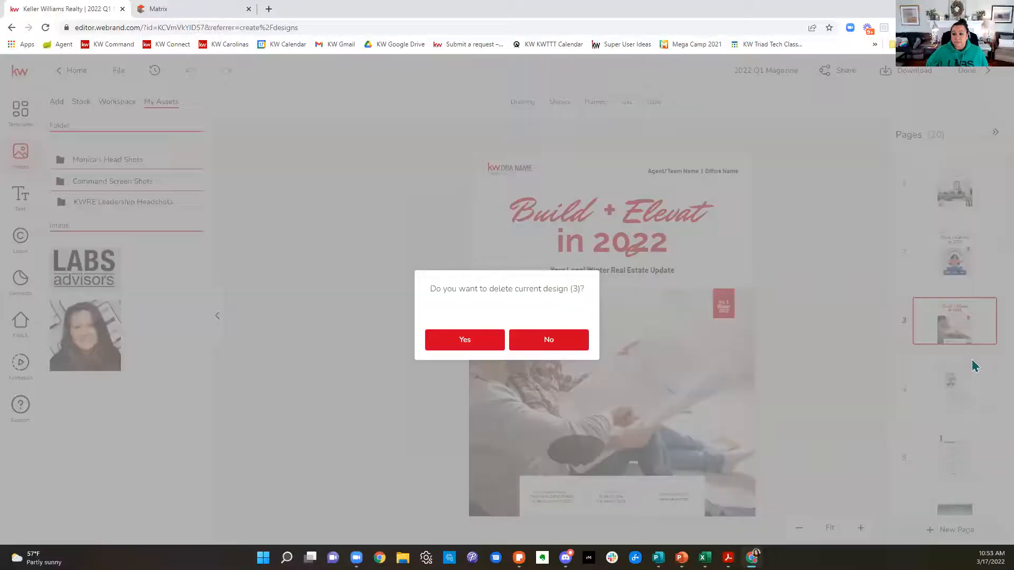
left_click(492, 350)
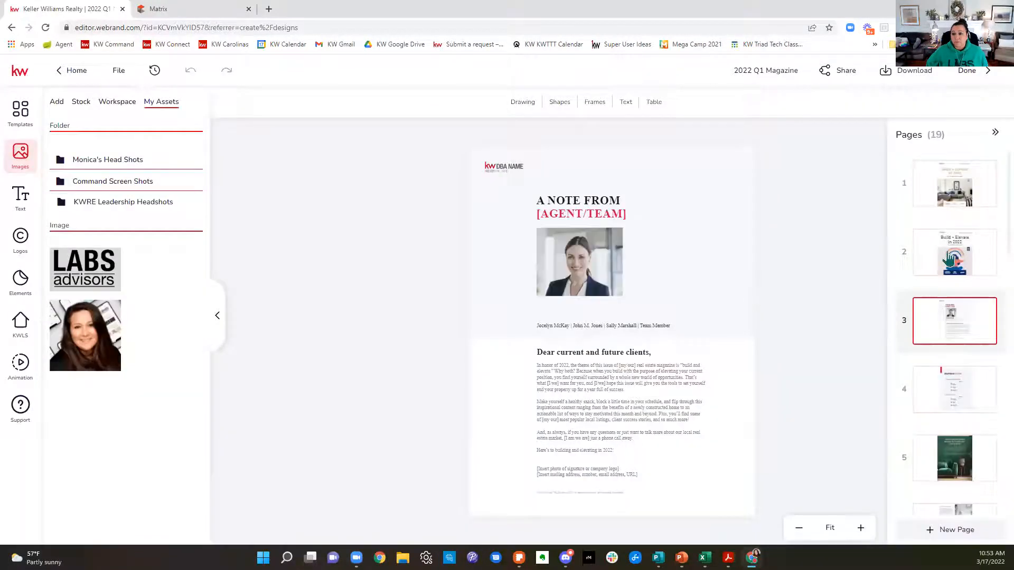
Step: Delete the page 2 cover with the illustrated meditating woman
left_click(985, 252)
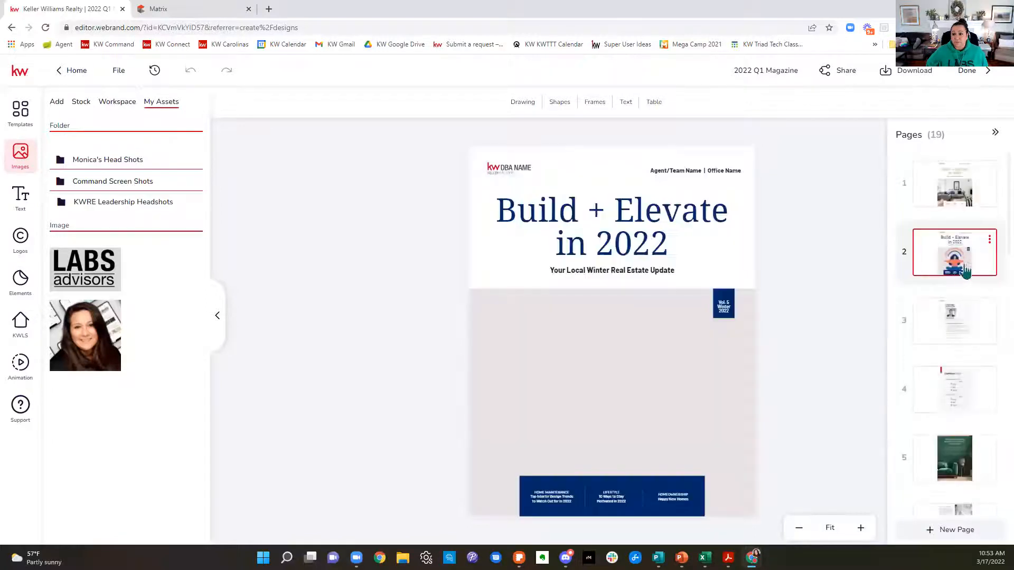
left_click(989, 240)
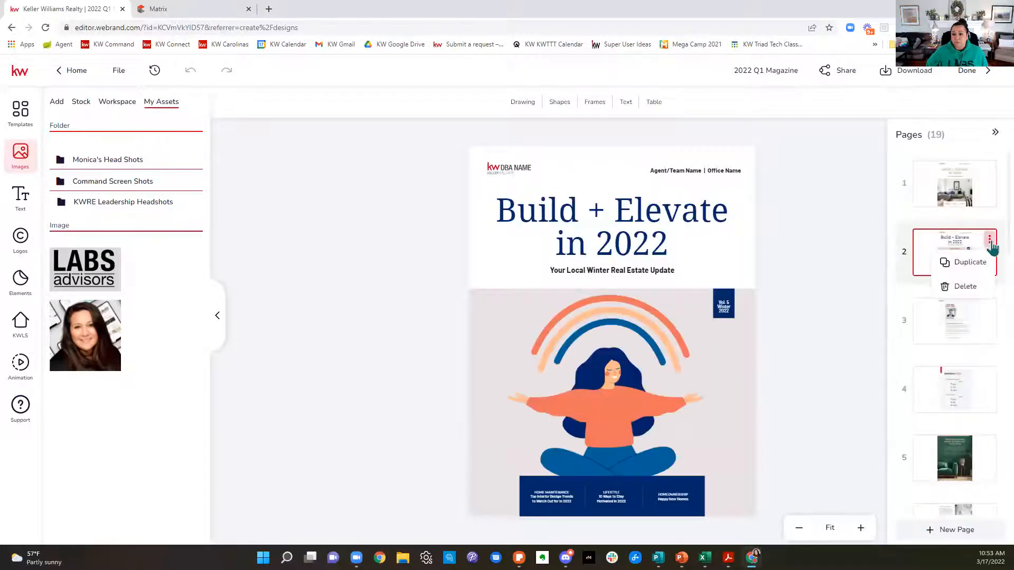
left_click(974, 291)
left_click(455, 348)
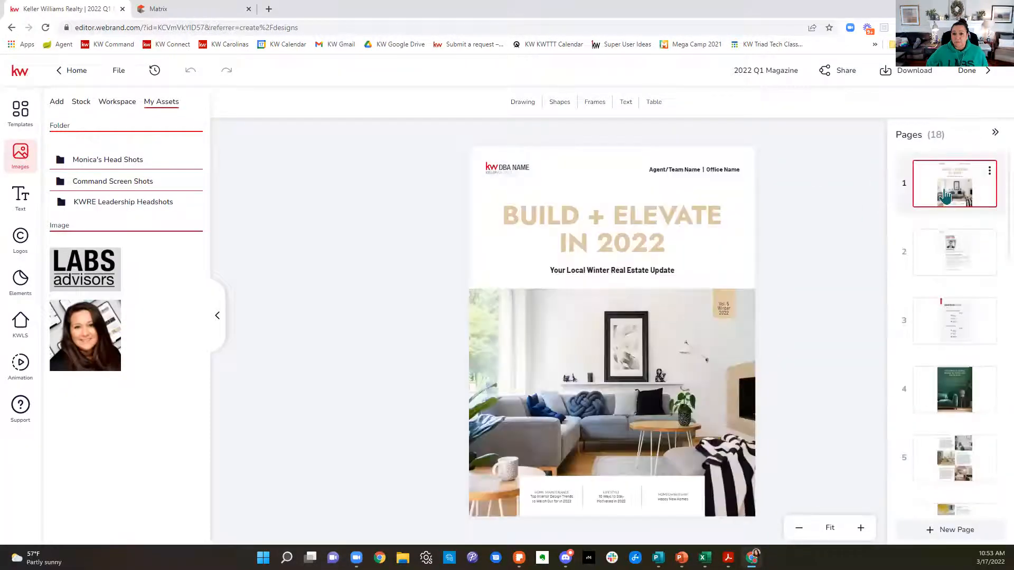
Step: Replace the placeholder portrait on the page 2 "A Note From" letter with the agent's saved headshot
left_click(958, 248)
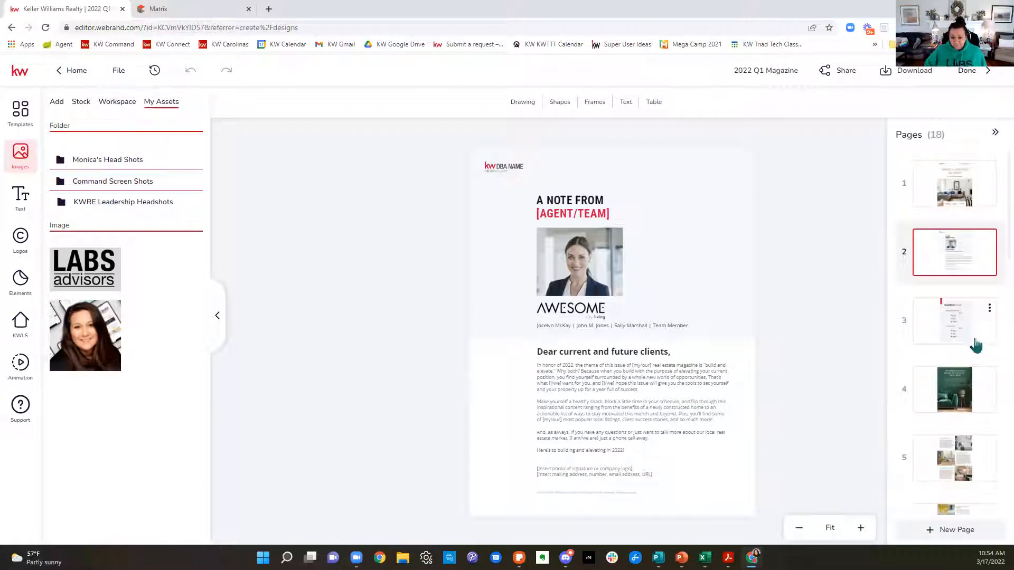
left_click(587, 270)
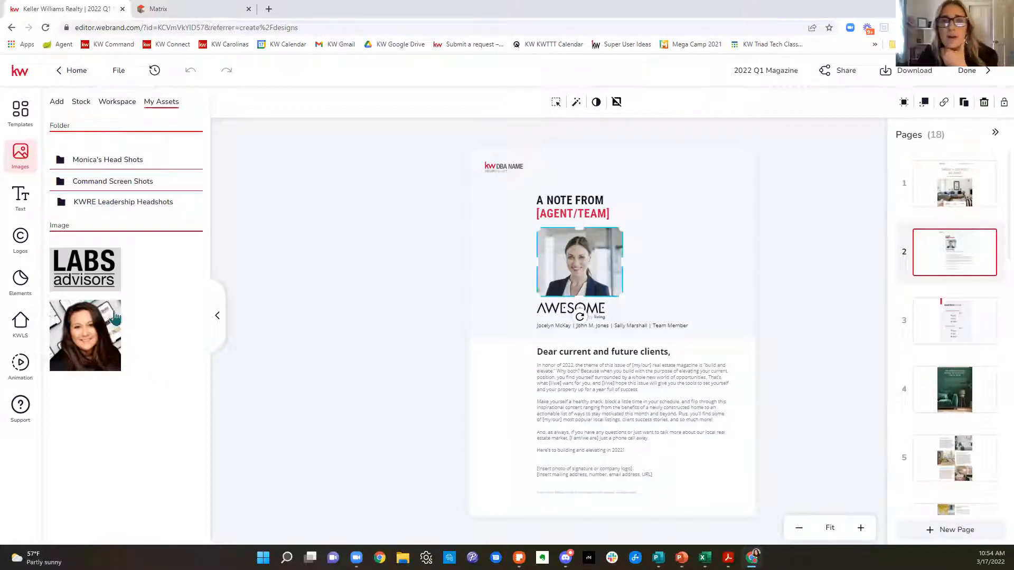
left_click(79, 312)
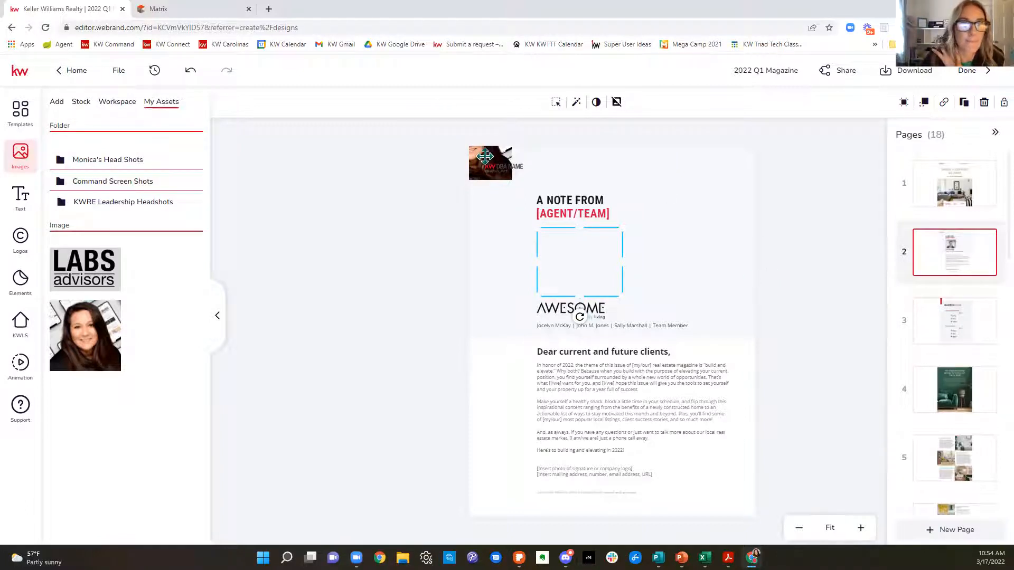
Step: Review magazine pages 3, 4, 5, 10, 11 and 17, checking the statistics, article, agent profile, success story and app content
left_click(954, 318)
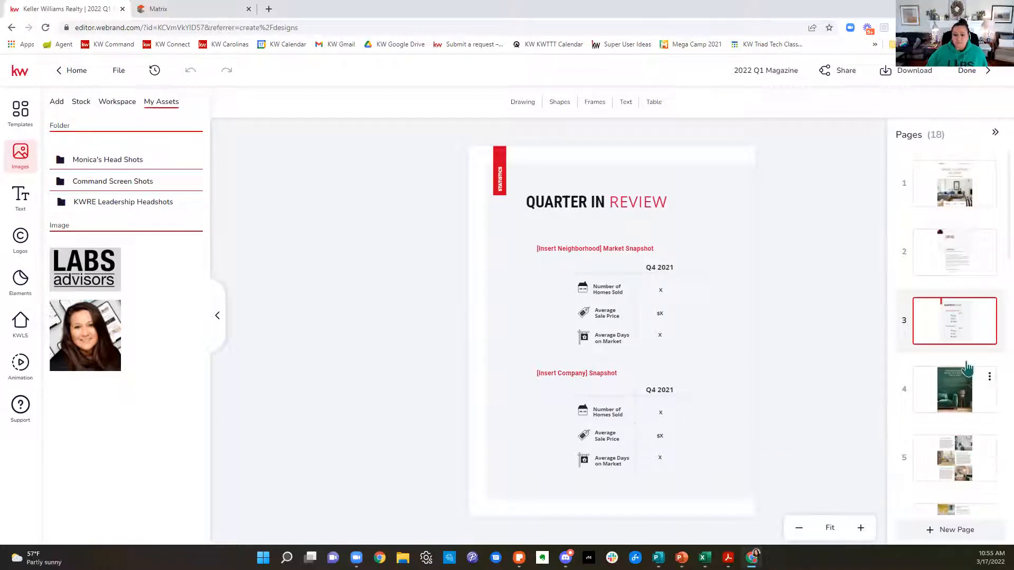
left_click(955, 401)
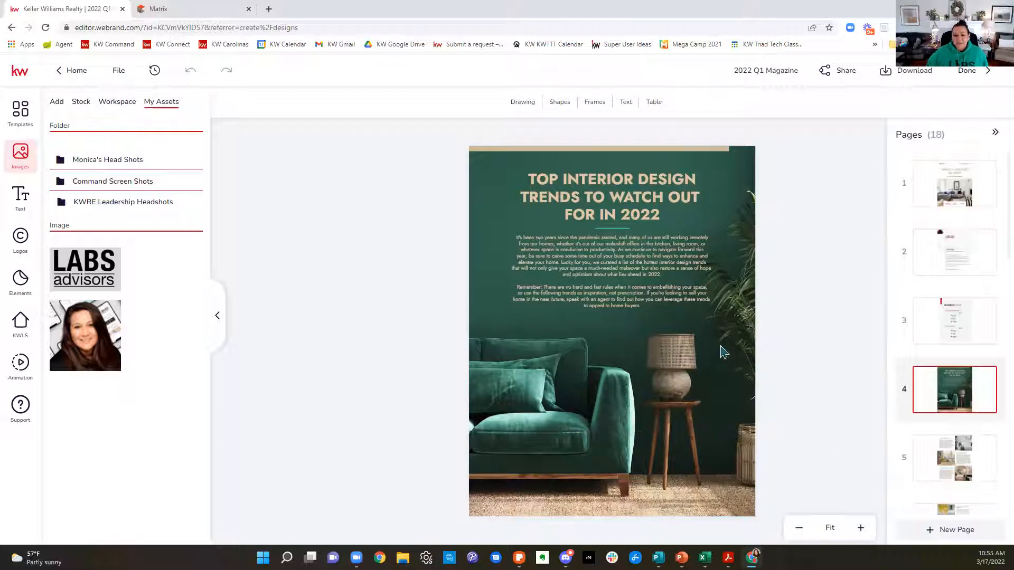
left_click(967, 467)
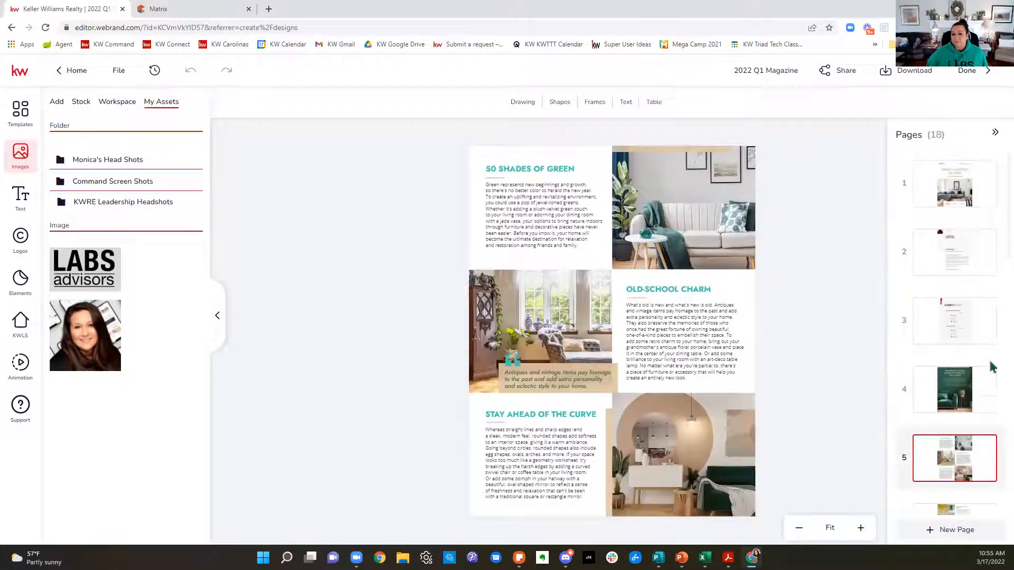
scroll(946, 383, "down", 5)
scroll(946, 382, "down", 2)
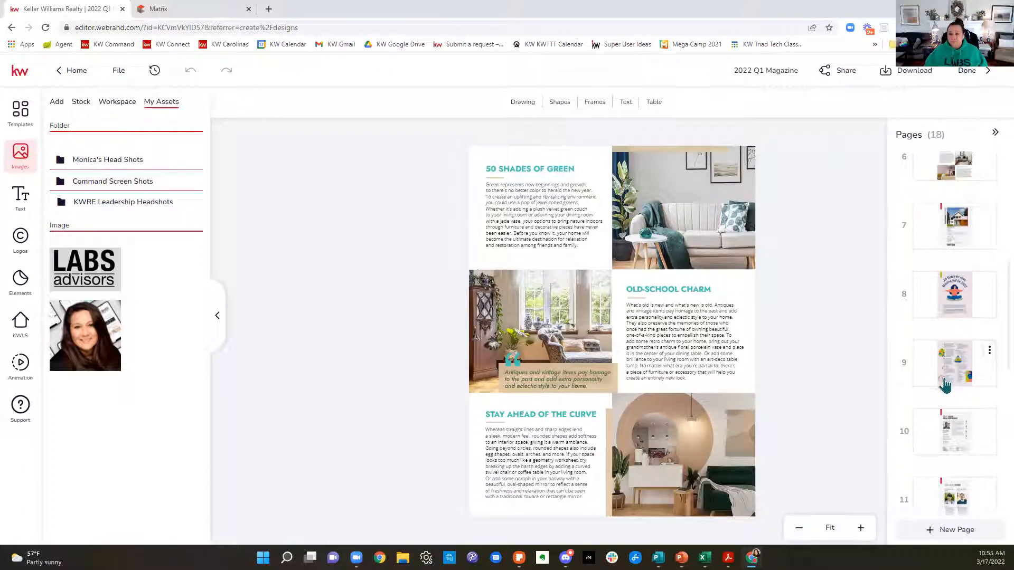
left_click(976, 424)
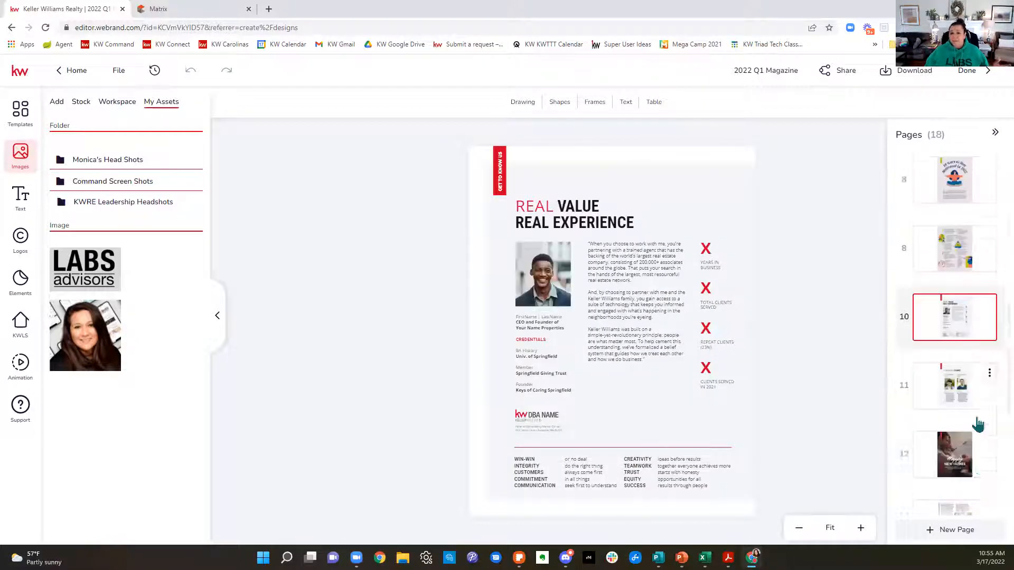
left_click(984, 352)
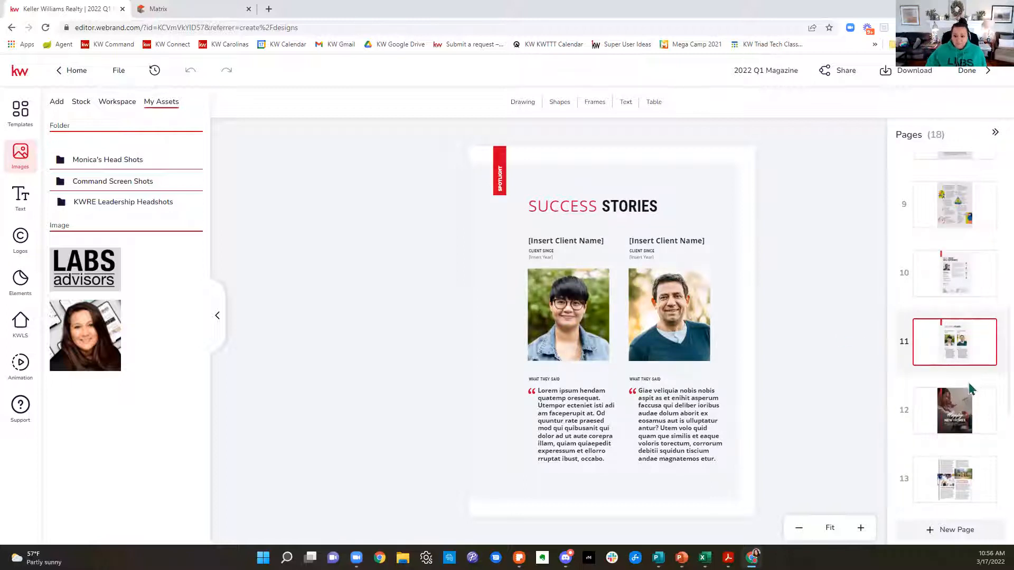
scroll(975, 391, "down", 4)
scroll(983, 412, "down", 2)
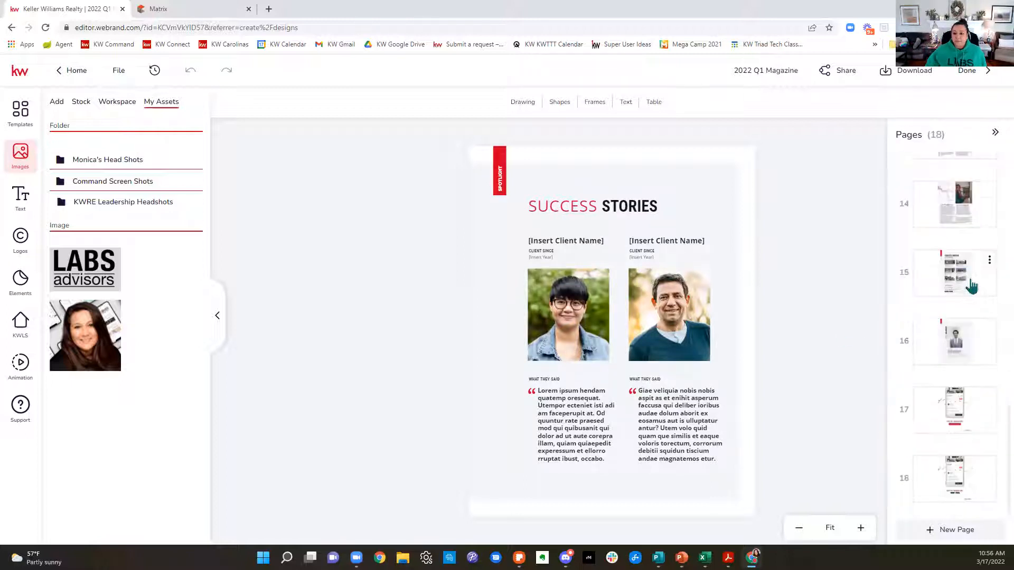
left_click(968, 405)
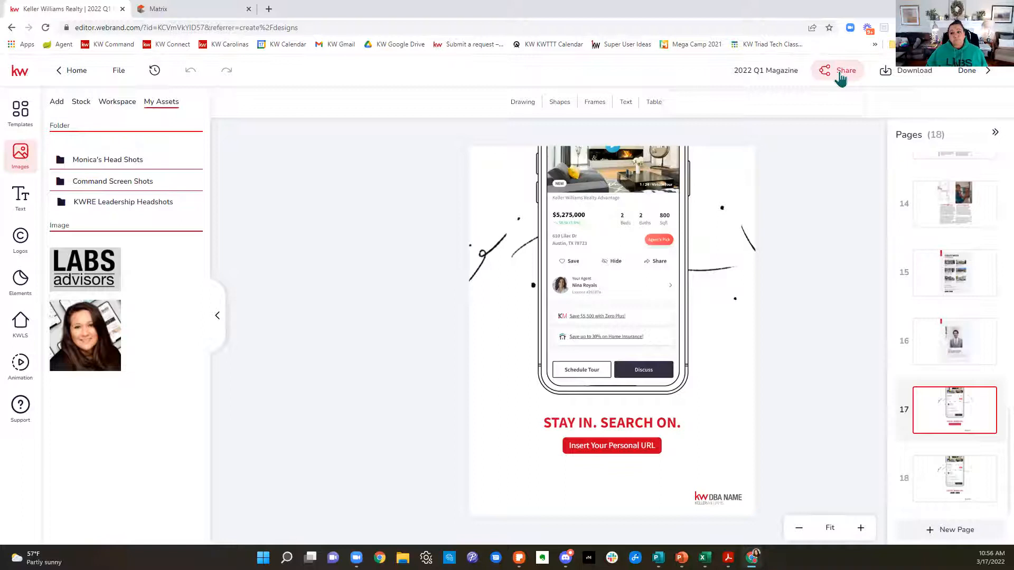
Step: Open the sharing options for the whole magazine project and select its viewer link
left_click(841, 78)
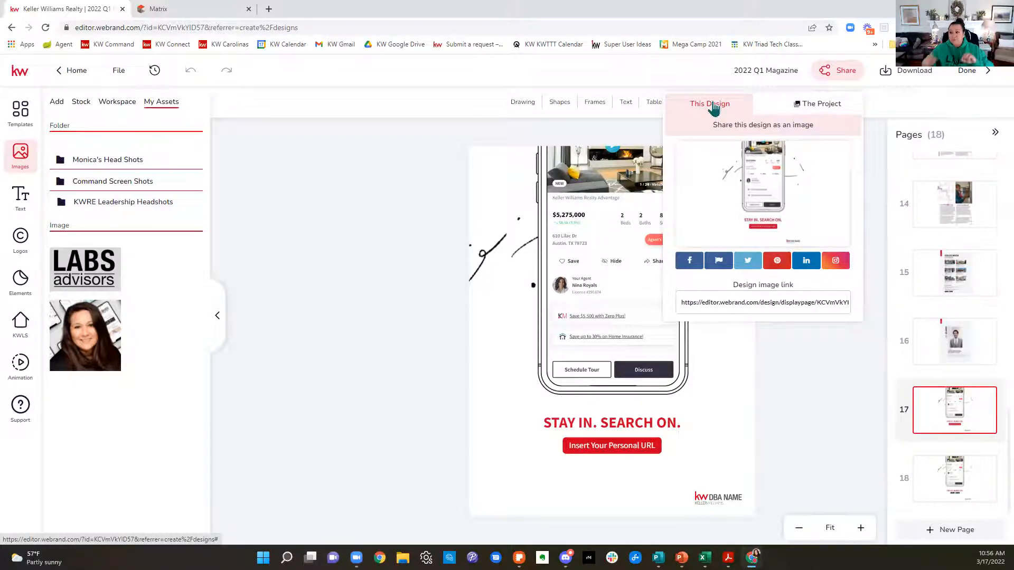
left_click(805, 108)
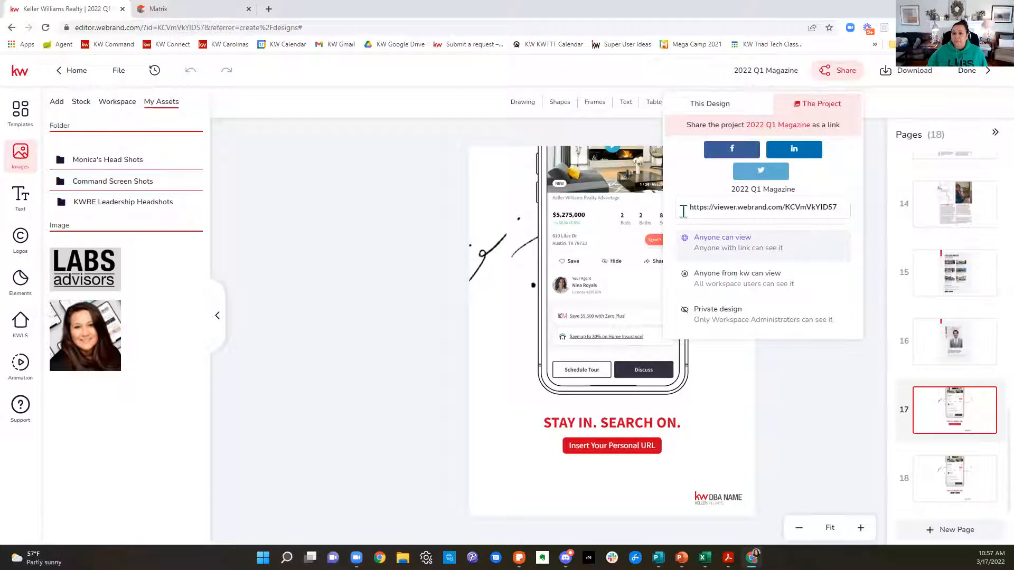
left_click_drag(686, 208, 846, 212)
key("ctrl+c")
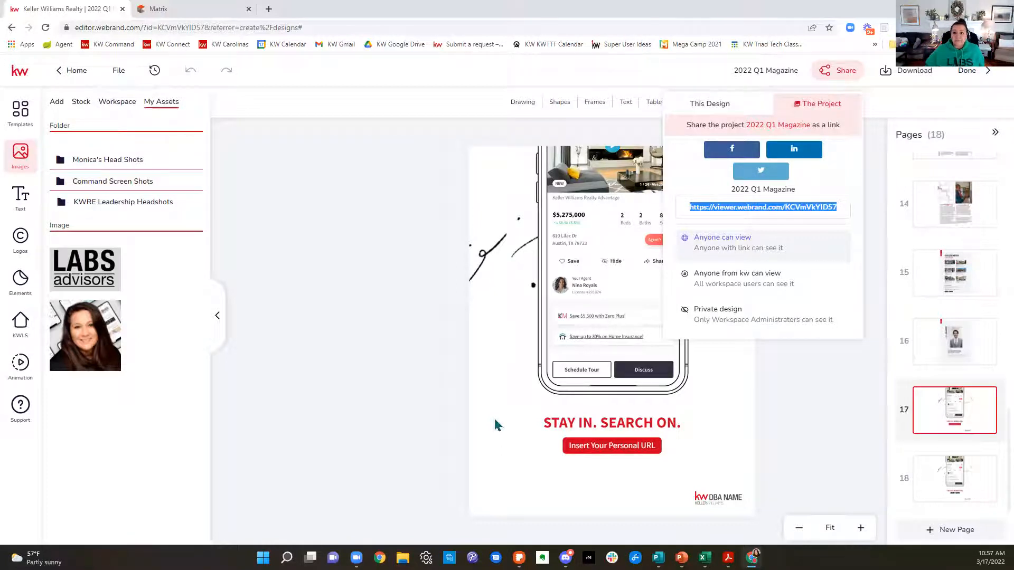
left_click(697, 6)
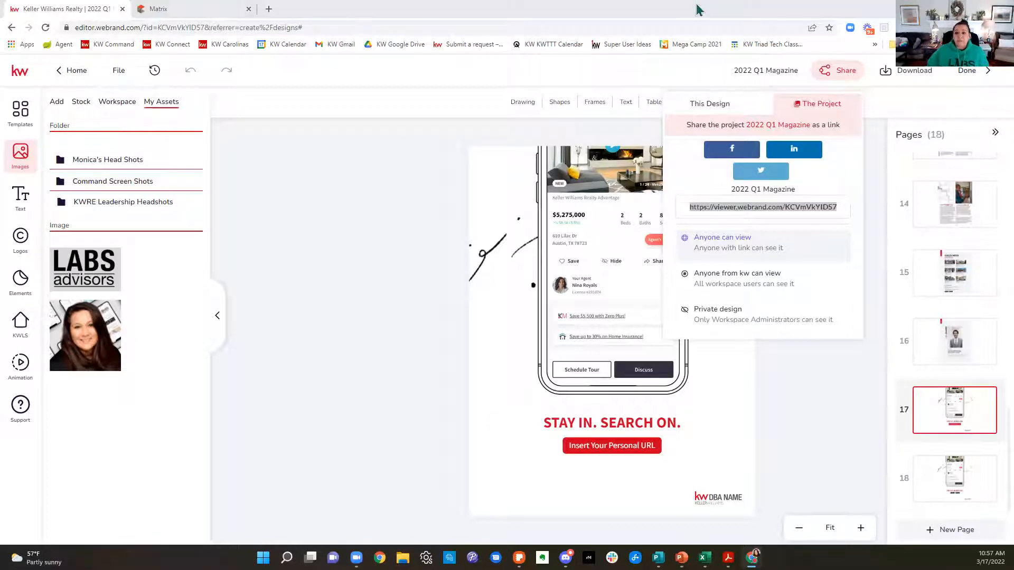
Step: Open the shared 2022 Q1 Magazine viewer link in a new browser tab
left_click(273, 10)
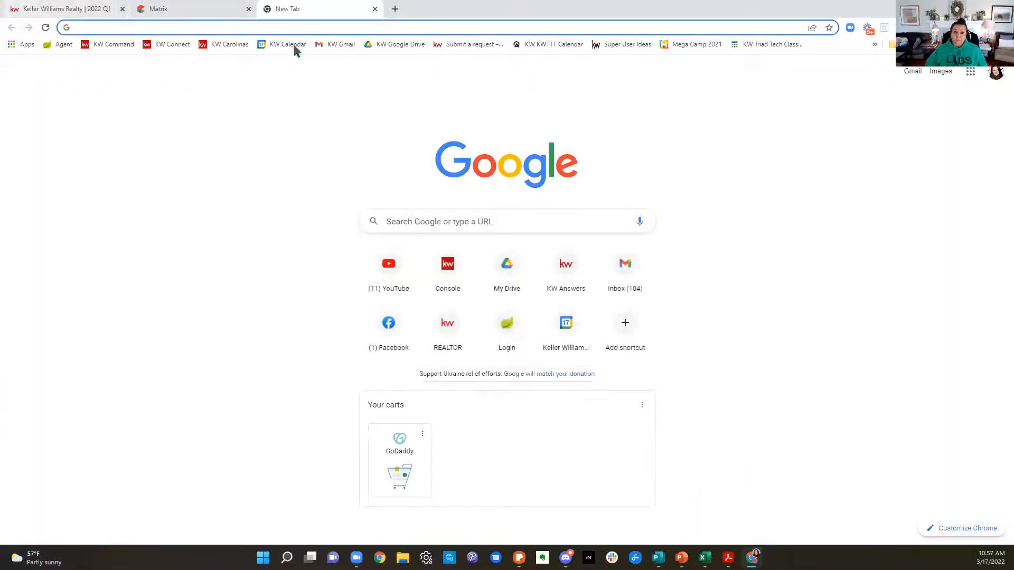
key("ctrl+v")
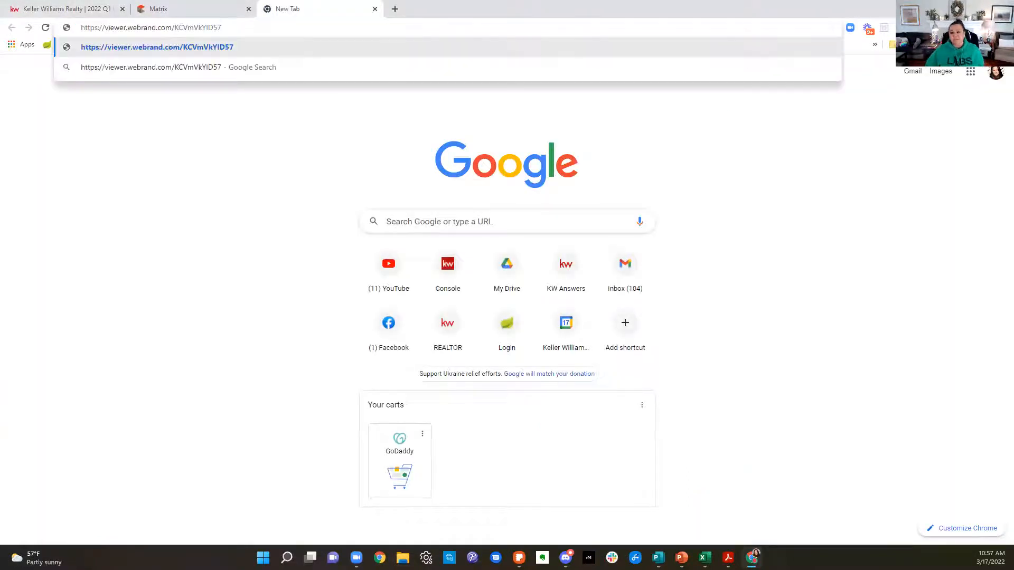
key("Return")
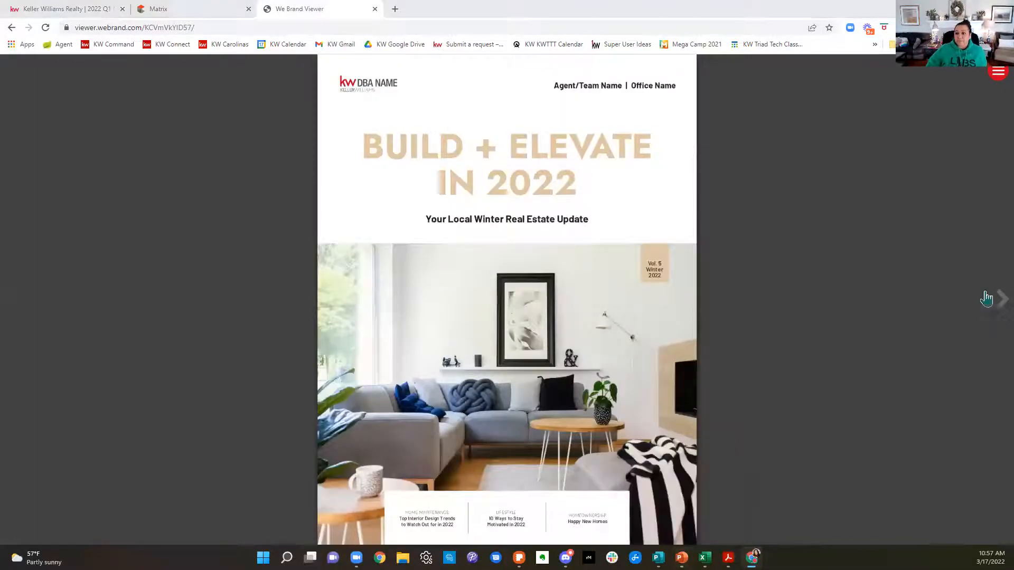
Step: Page through the shared magazine from the cover to the new-construction article, examining how each page displays for recipients
left_click(996, 312)
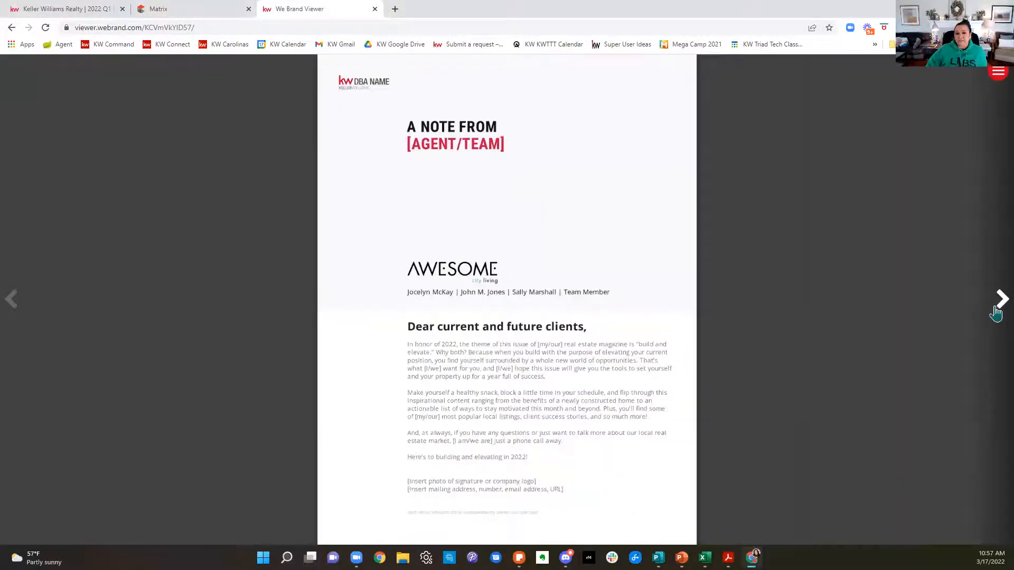
left_click(996, 313)
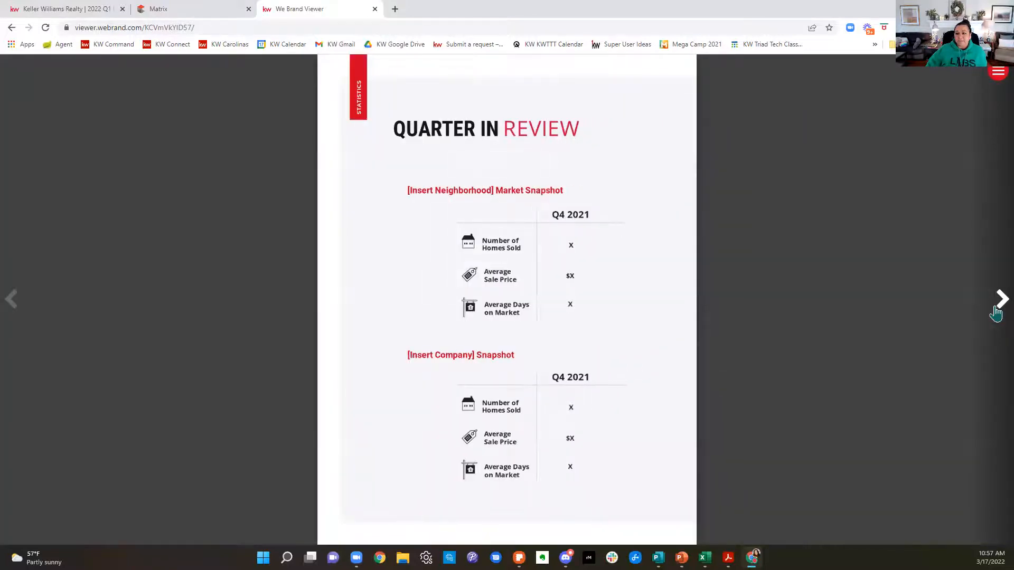
left_click(996, 313)
left_click(996, 313)
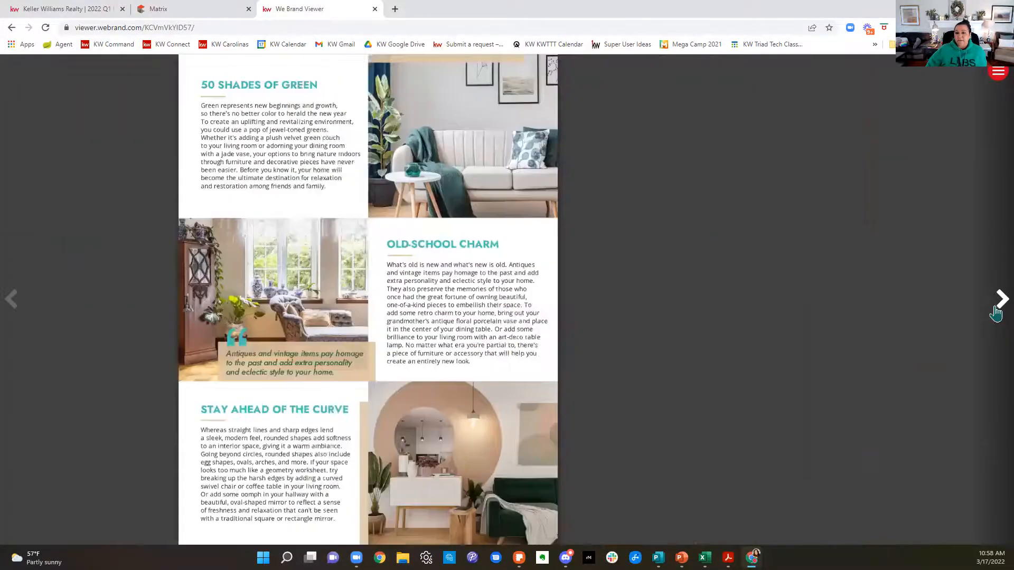
left_click(996, 313)
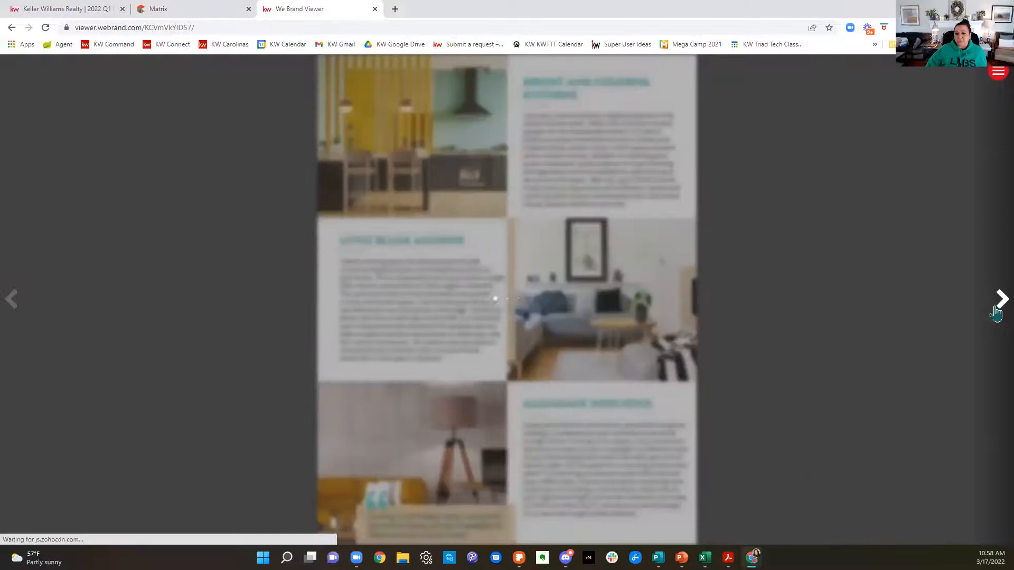
left_click(996, 313)
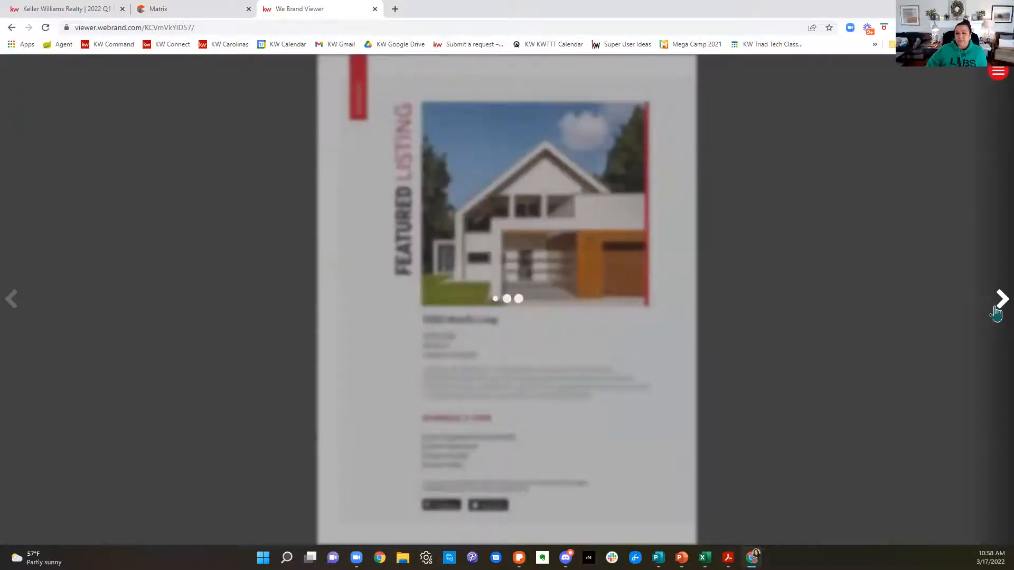
left_click(996, 312)
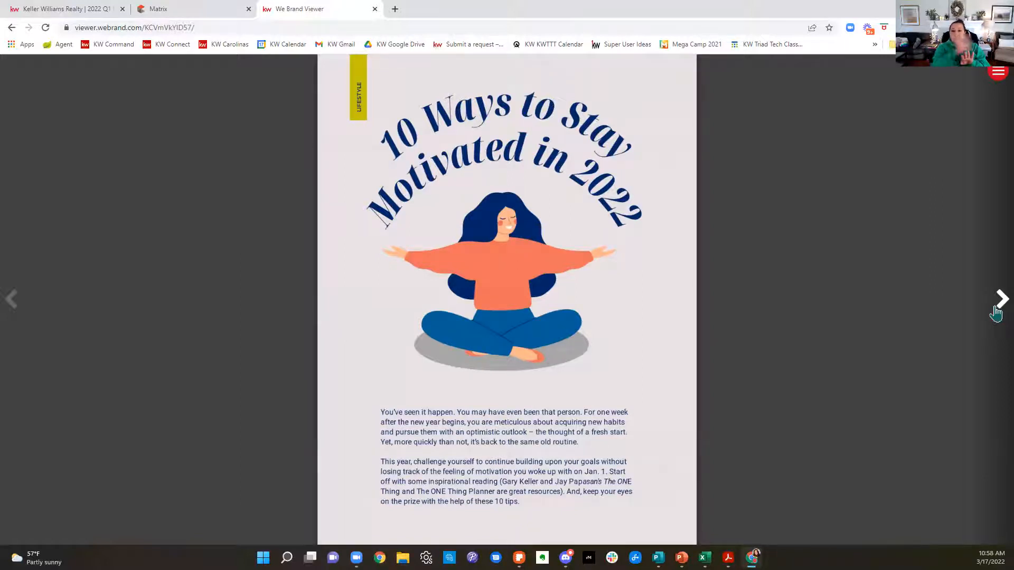
left_click(996, 313)
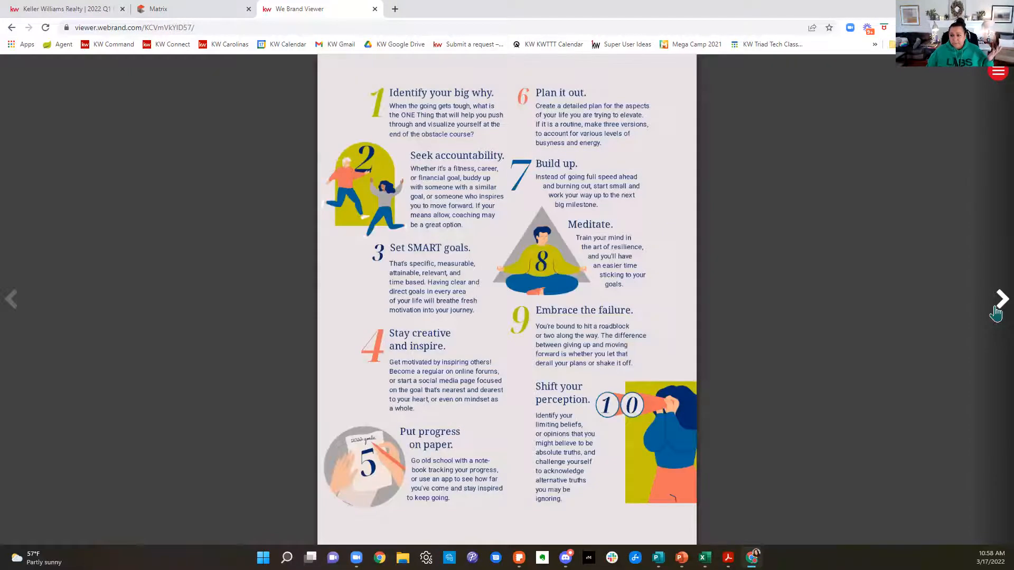
left_click(996, 314)
left_click(996, 314)
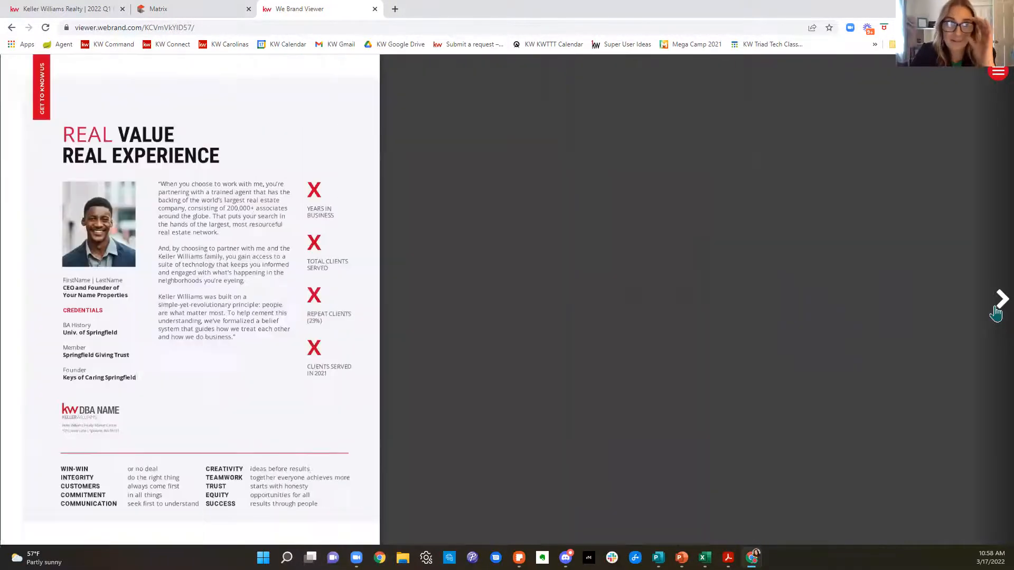
left_click(996, 314)
left_click(996, 313)
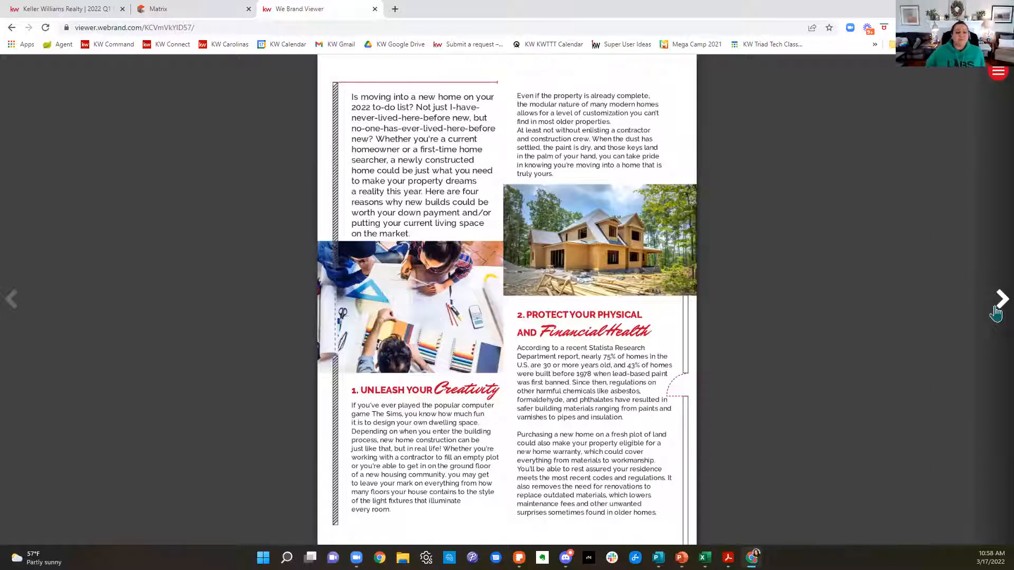
Step: Return to the magazine editor and close its sharing options
left_click(159, 9)
left_click(19, 11)
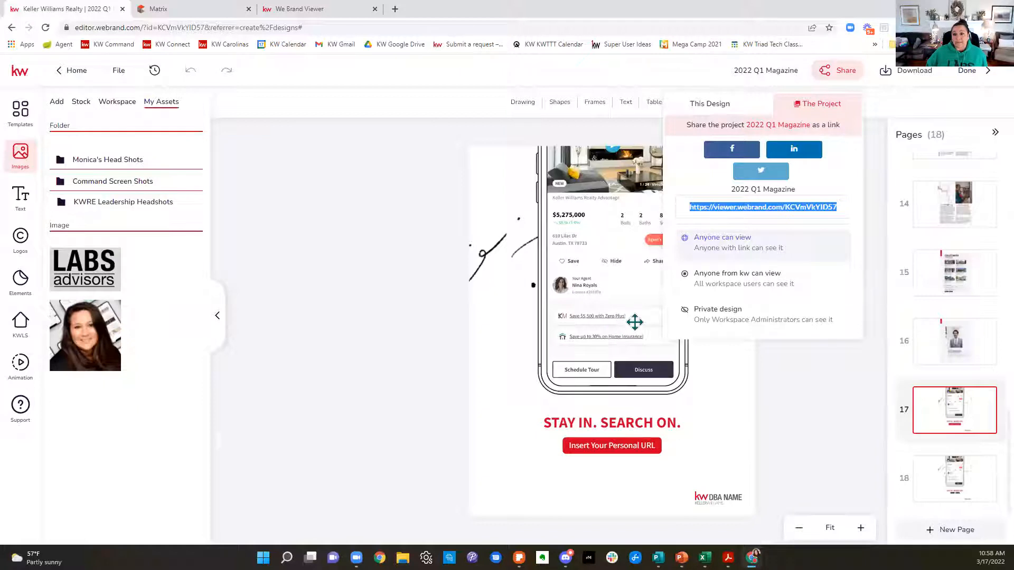
left_click(285, 237)
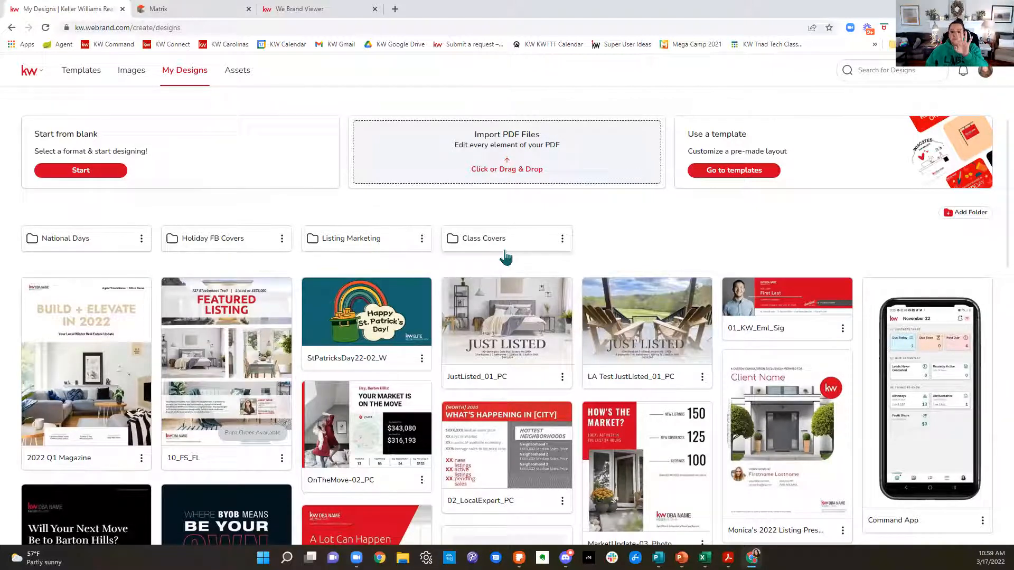
left_click(80, 71)
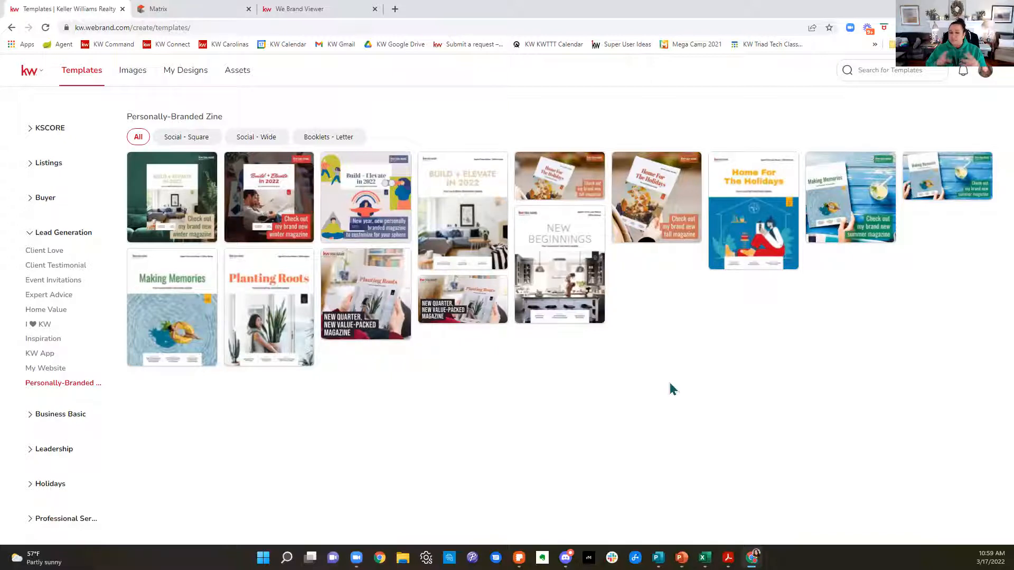
left_click(12, 29)
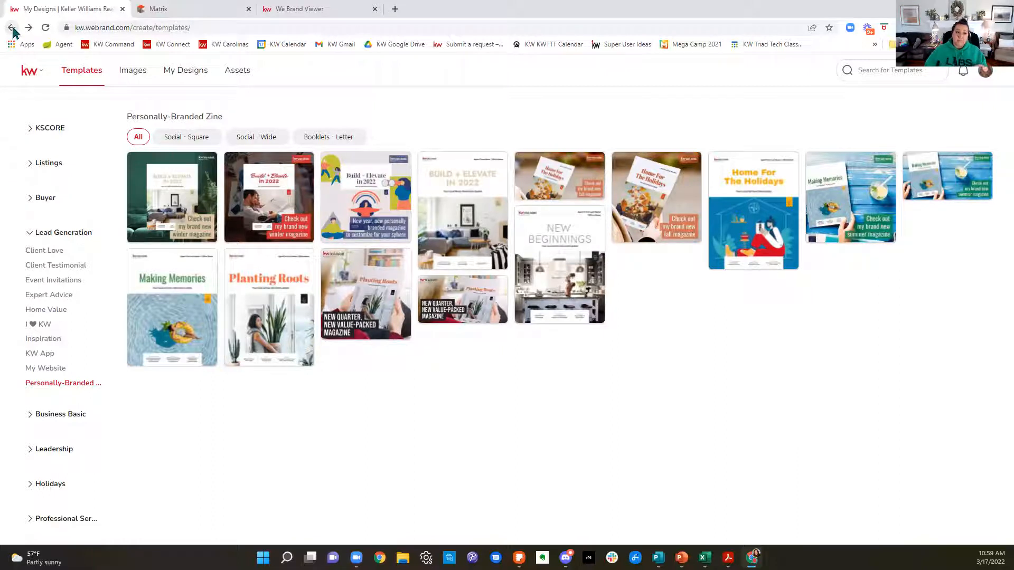
left_click(32, 74)
left_click(99, 80)
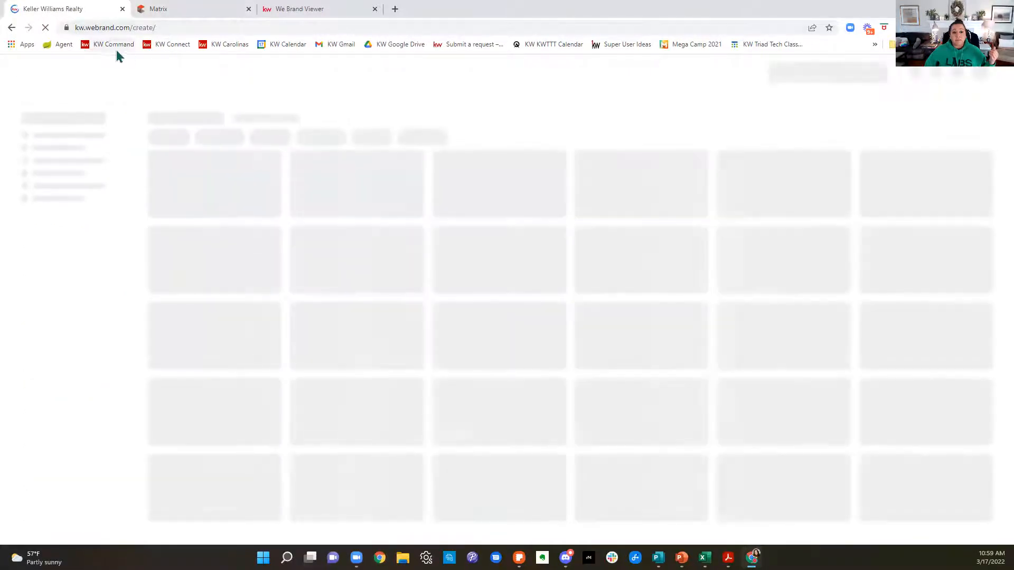
Step: Sign back in to KW Command with the saved username and password, and open its Designs page
left_click(114, 48)
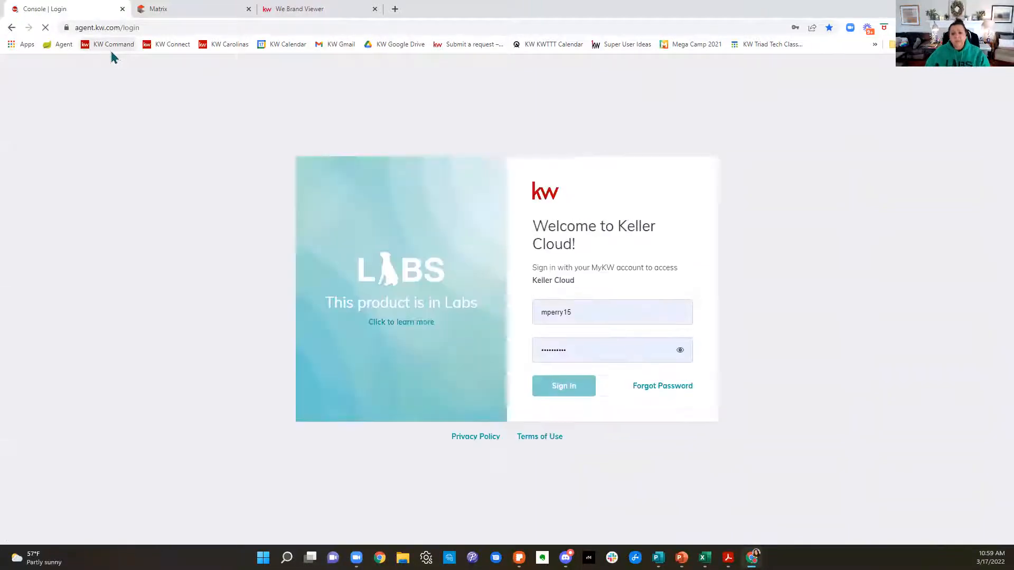
left_click(603, 349)
left_click(574, 392)
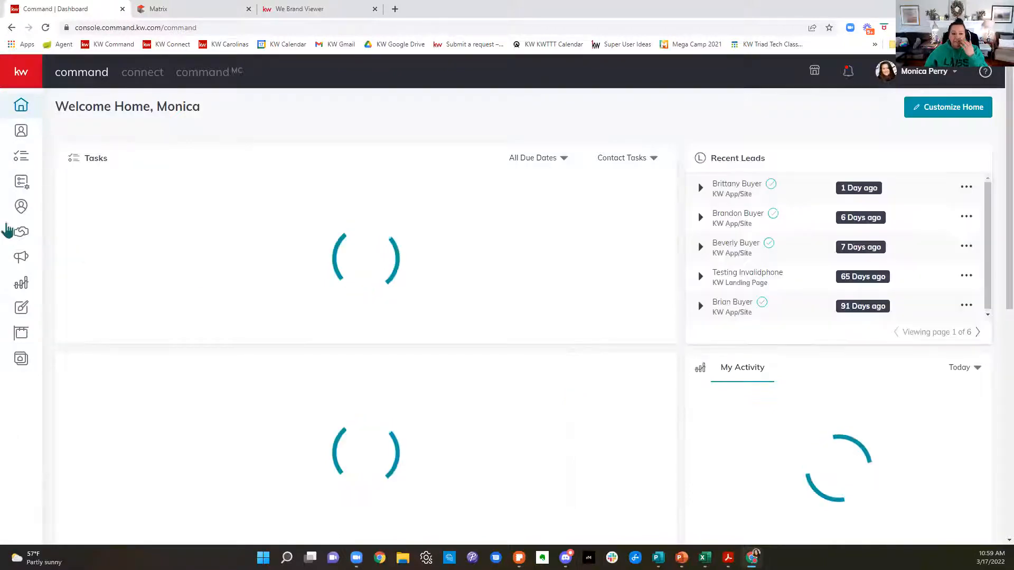
left_click(25, 314)
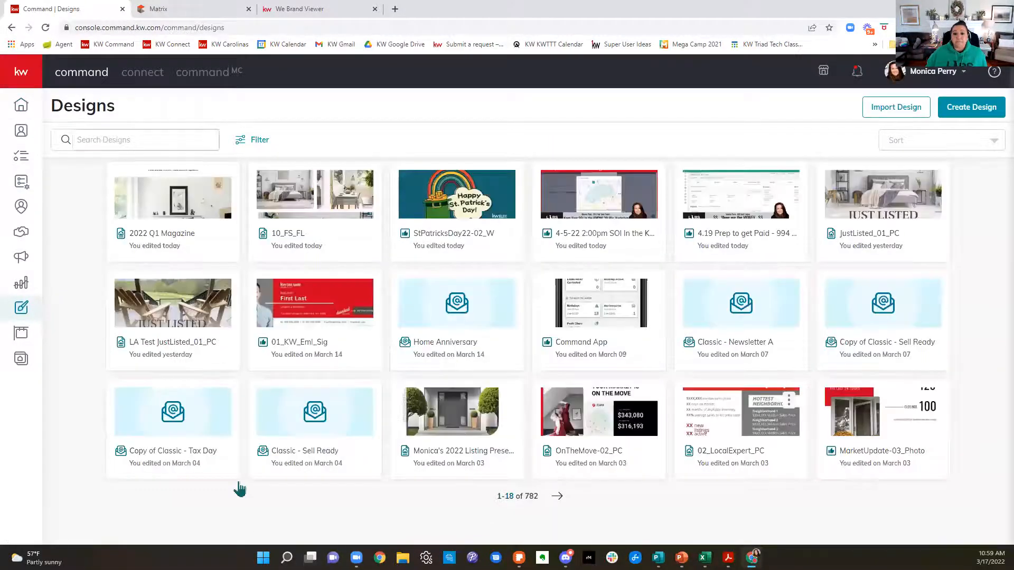
Step: Create a new email design from the "Classic - Healthy Home" KW template
left_click(971, 108)
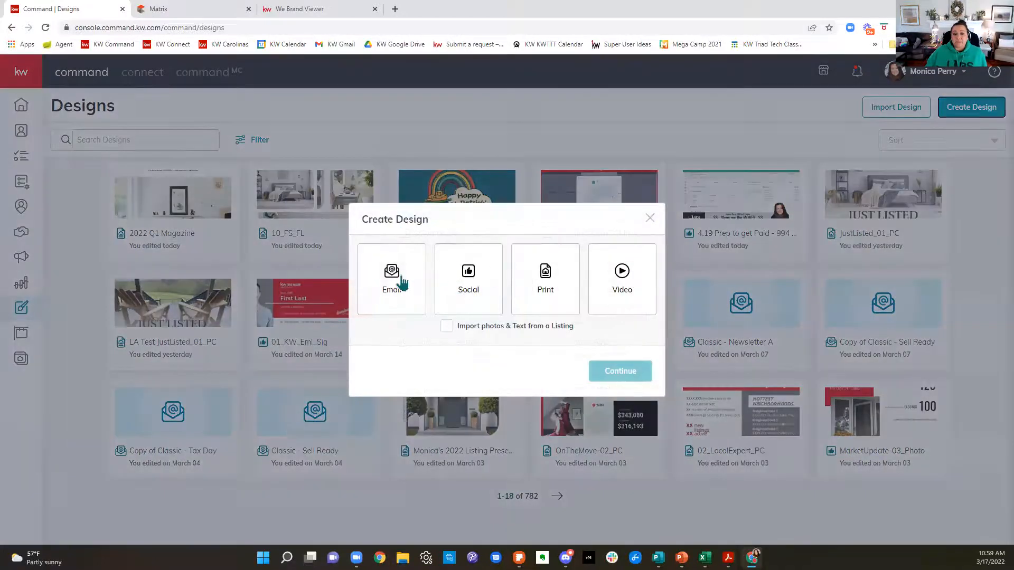
left_click(401, 282)
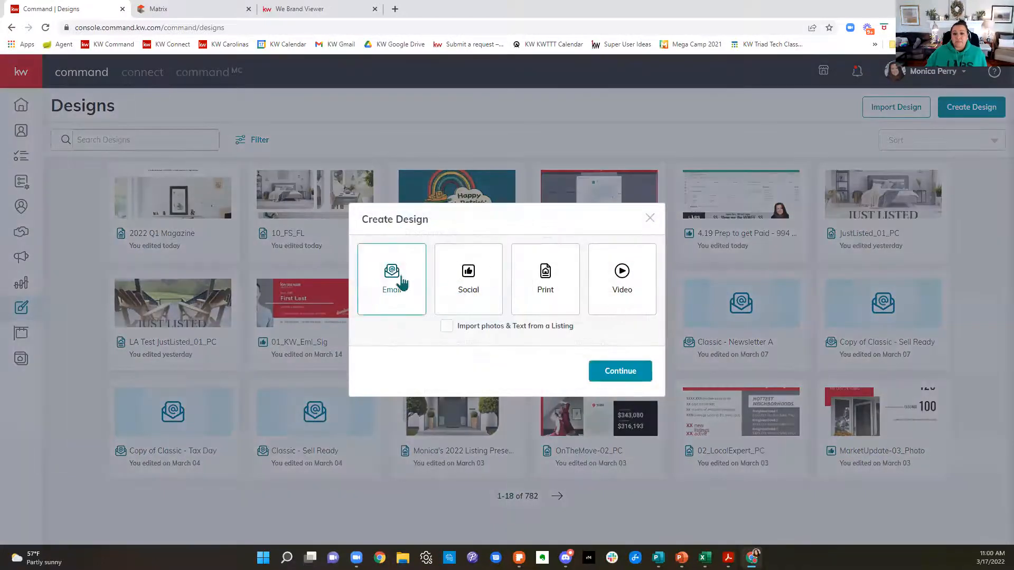
left_click(635, 373)
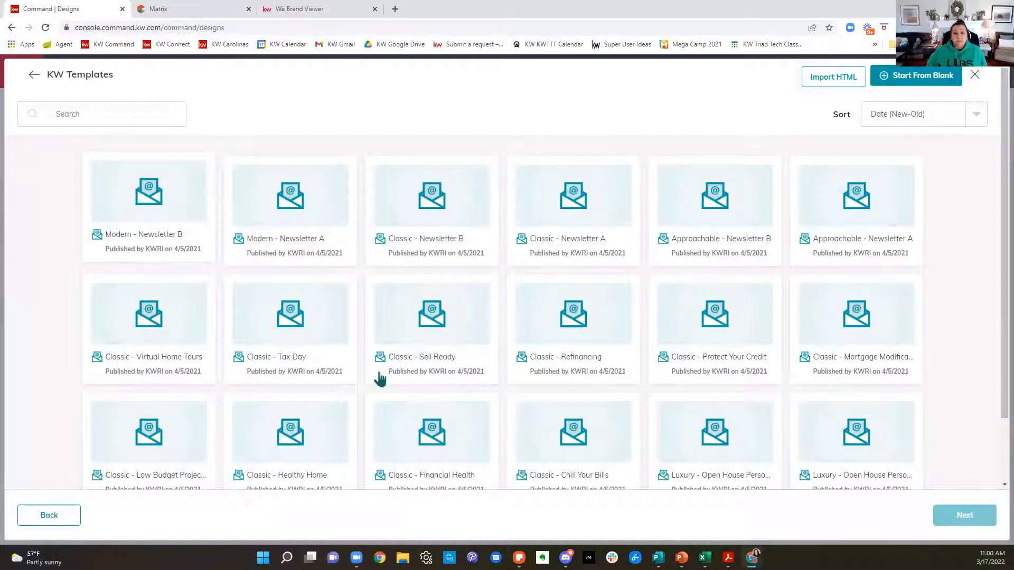
scroll(518, 394, "down", 2)
left_click(317, 373)
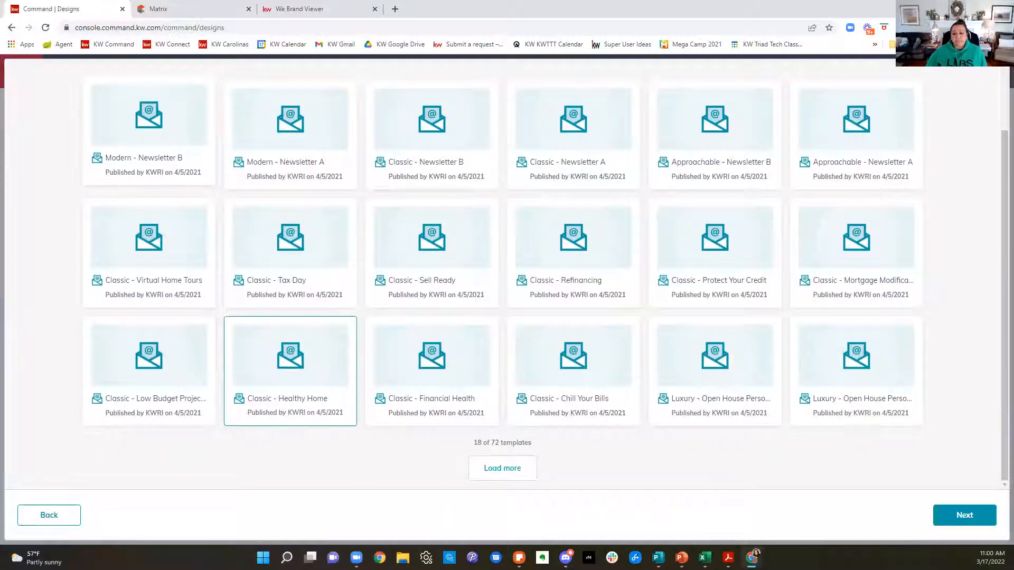
left_click(964, 516)
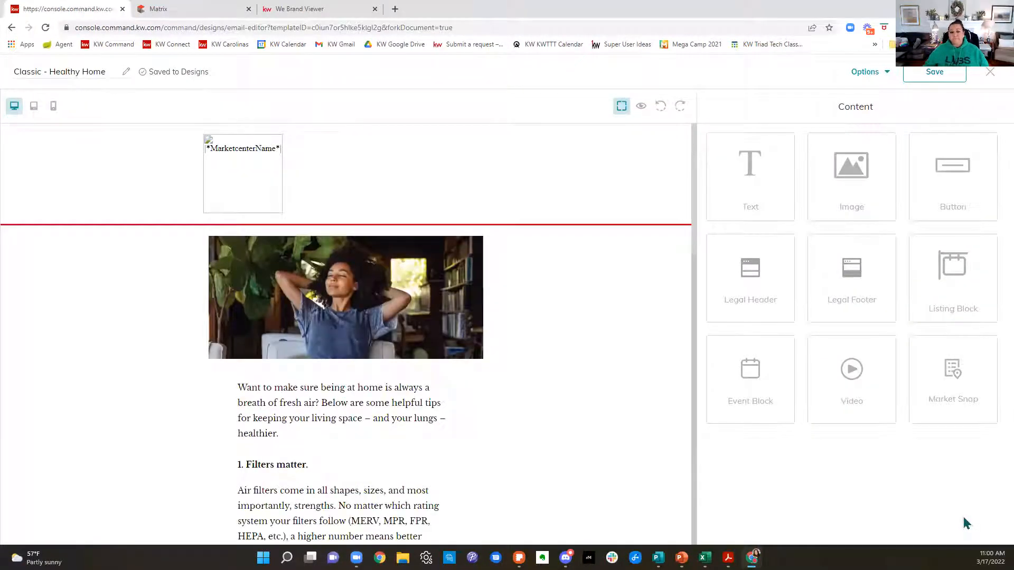
Step: Review the Healthy Home email from its header through the article tips to the agent signature and legal footer placeholders
scroll(612, 325, "down", 2)
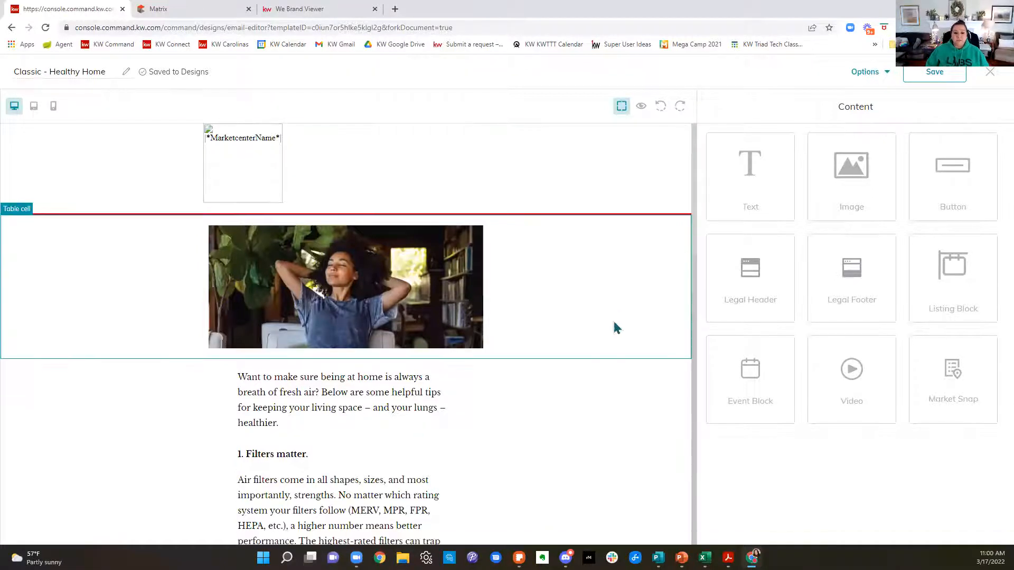
scroll(617, 328, "down", 1)
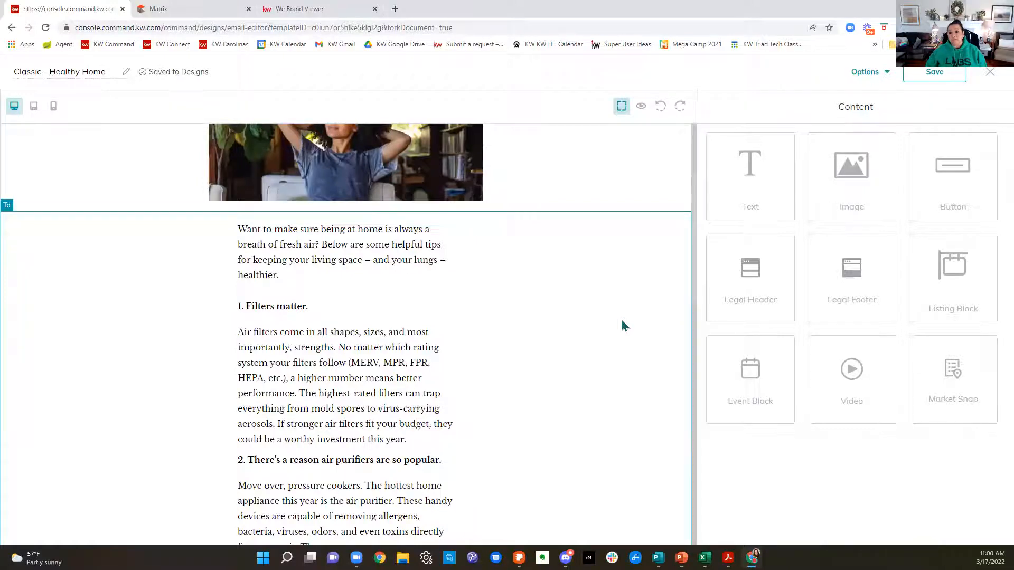
scroll(622, 326, "down", 2)
scroll(622, 325, "down", 2)
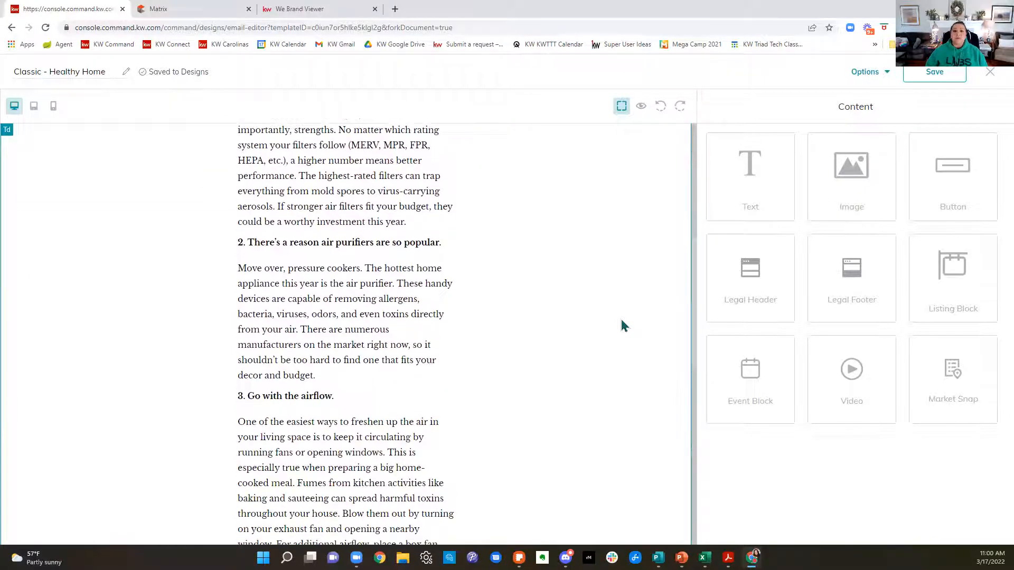
scroll(622, 325, "down", 2)
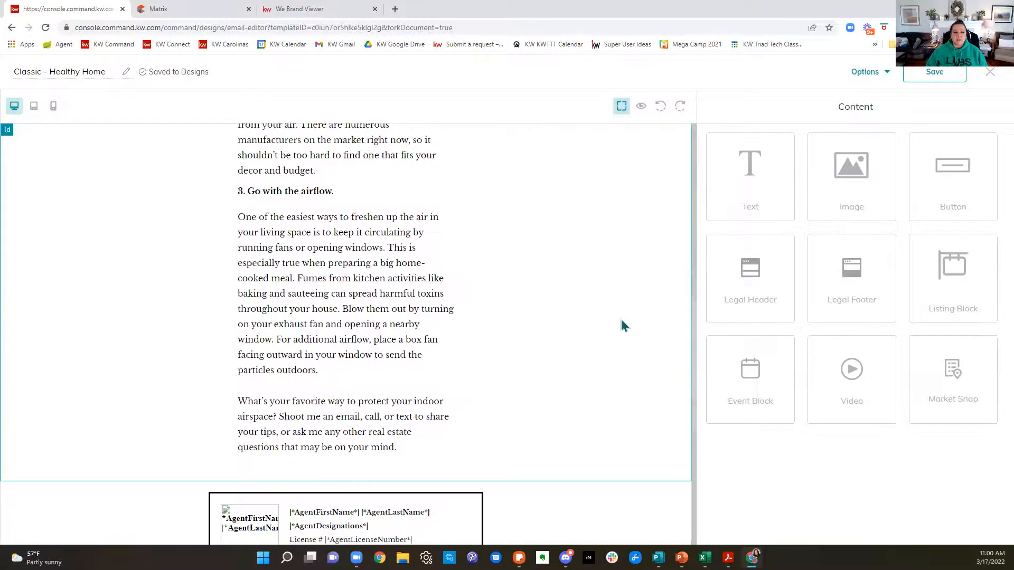
scroll(622, 322, "down", 4)
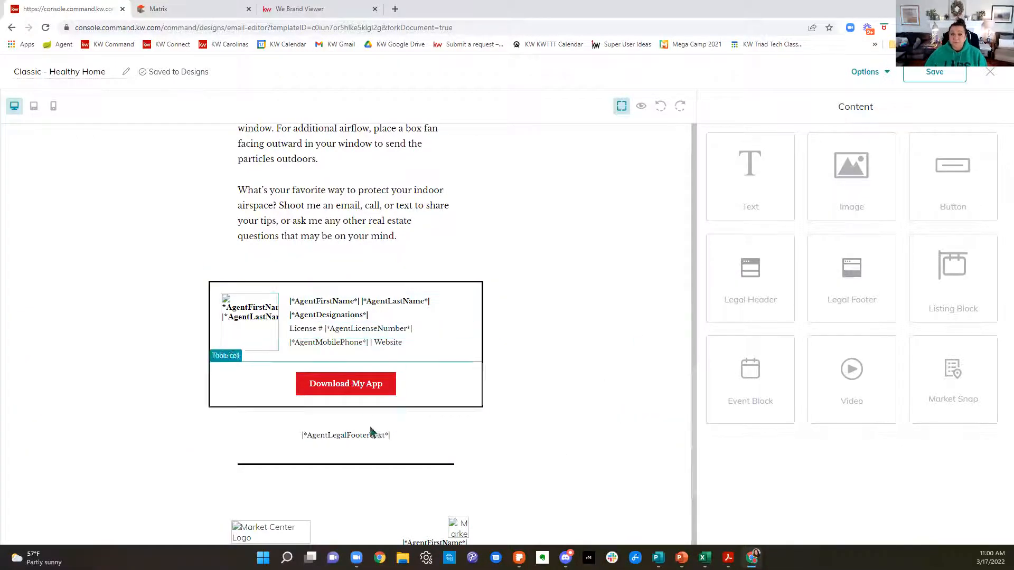
Step: Preview the Healthy Home email and check the filled-in logo, article, agent signature and footer details
left_click(865, 72)
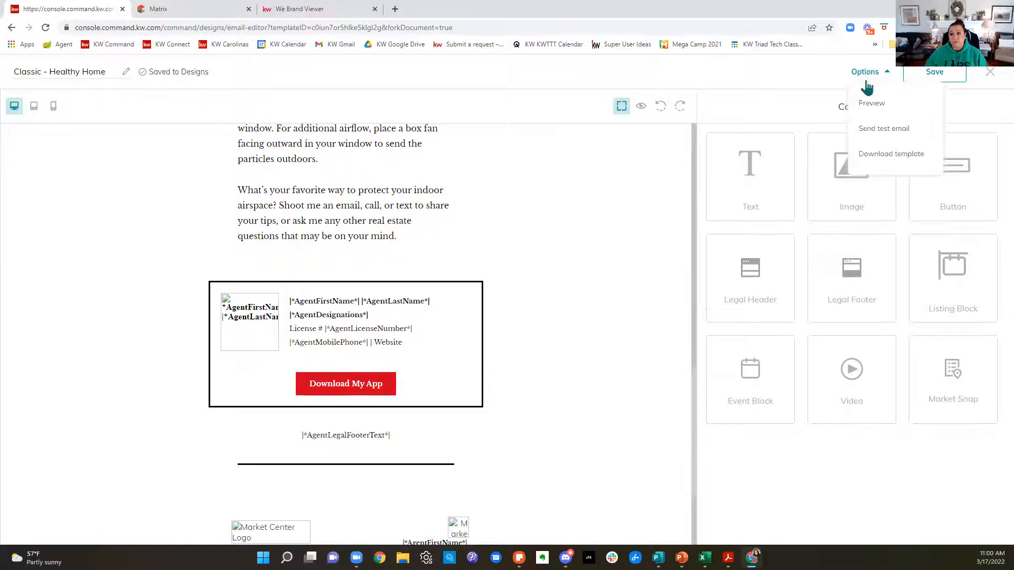
left_click(869, 103)
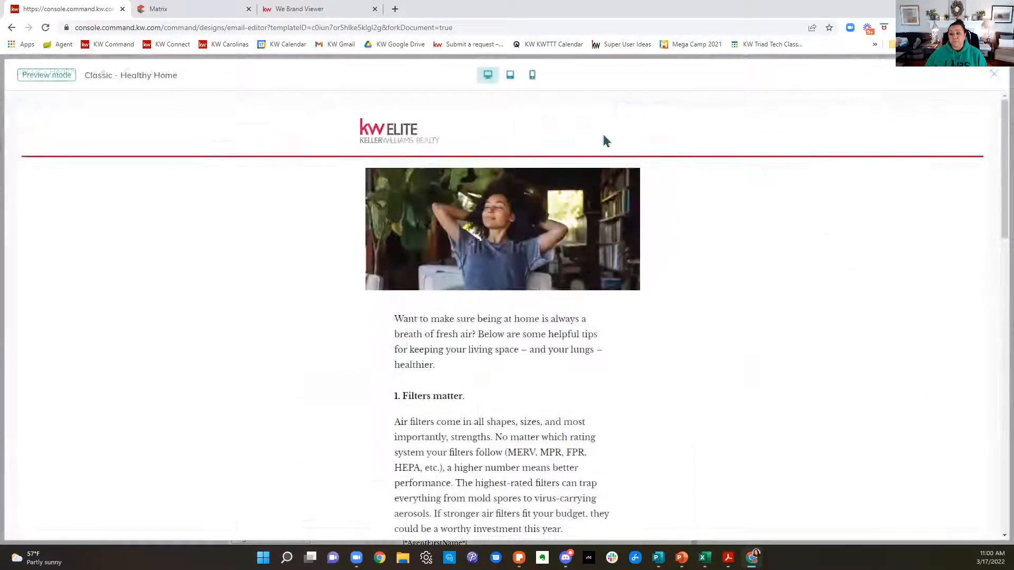
scroll(594, 236, "down", 4)
scroll(583, 208, "up", 4)
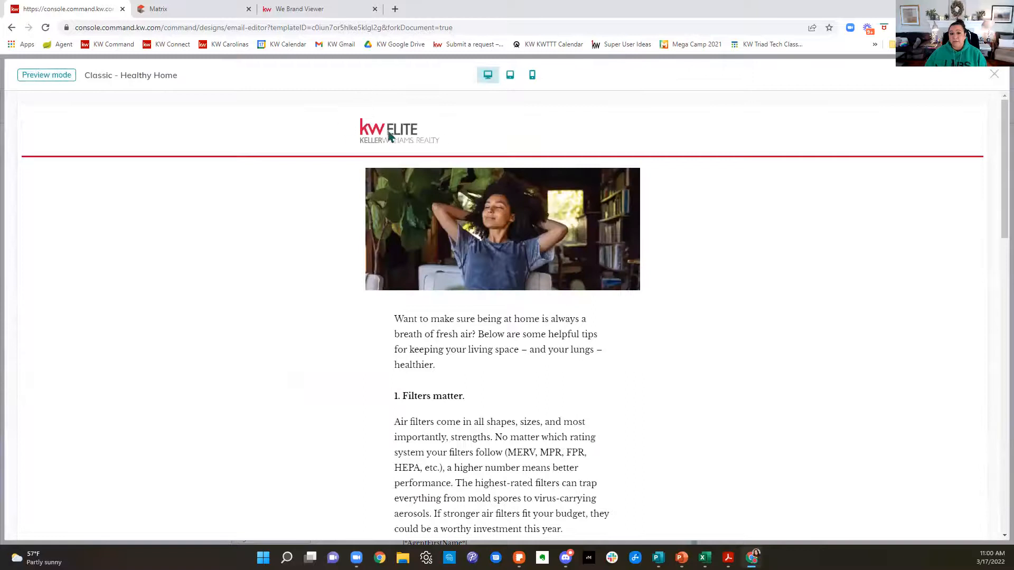
scroll(522, 199, "down", 10)
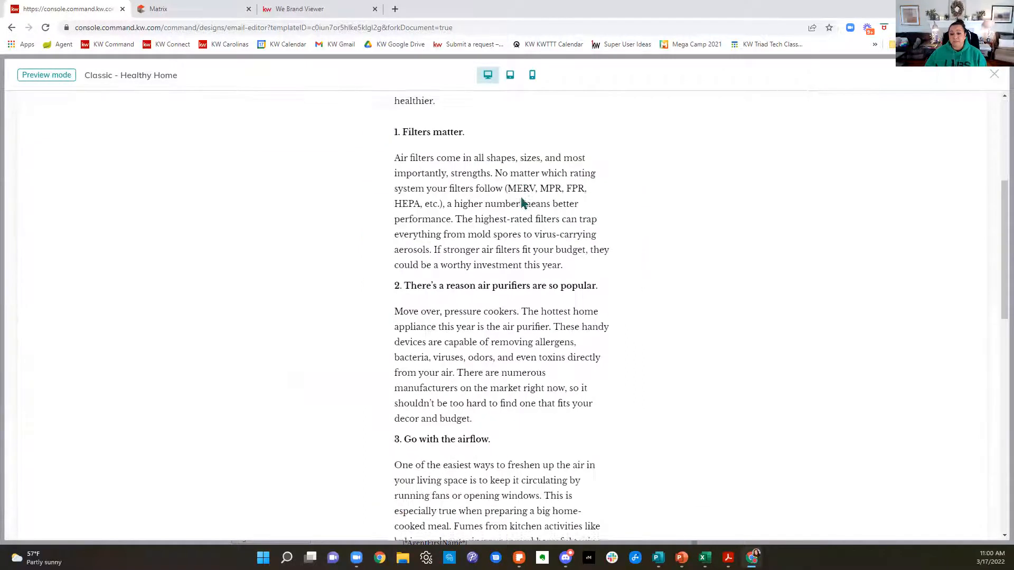
scroll(521, 199, "down", 7)
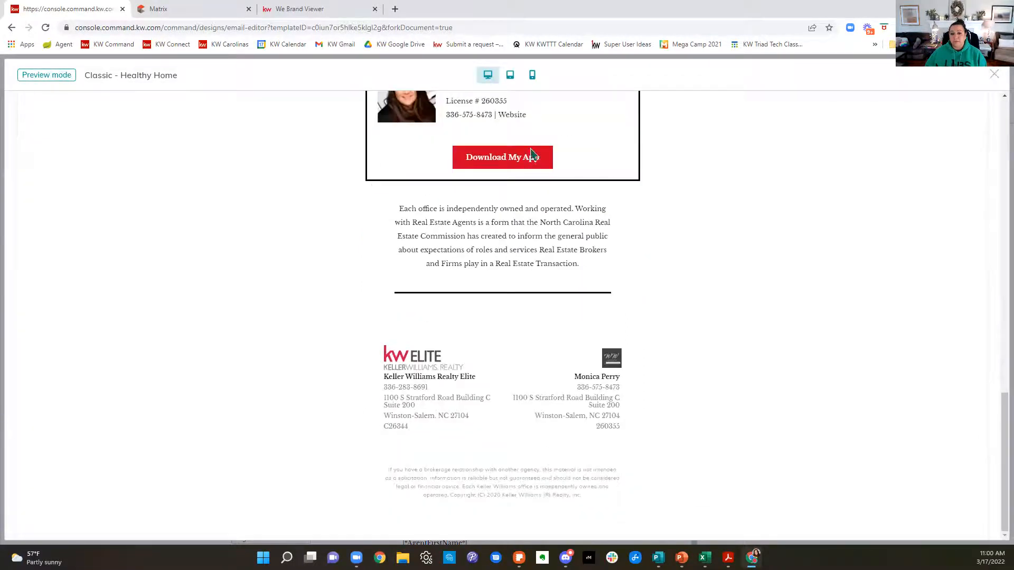
Step: Look back through the Healthy Home preview from the legal footer to the header, and close the preview
scroll(523, 223, "up", 3)
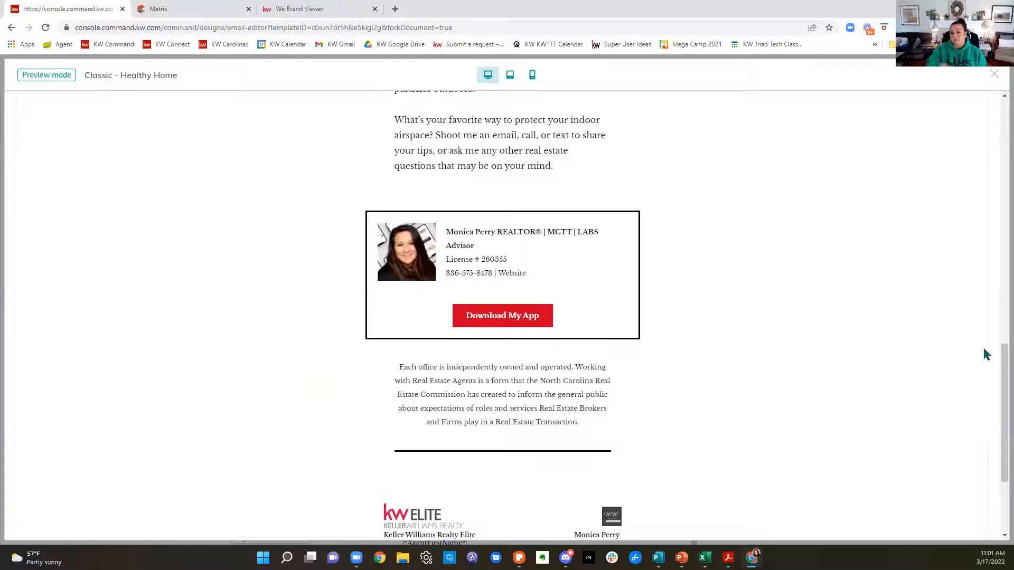
scroll(986, 354, "up", 15)
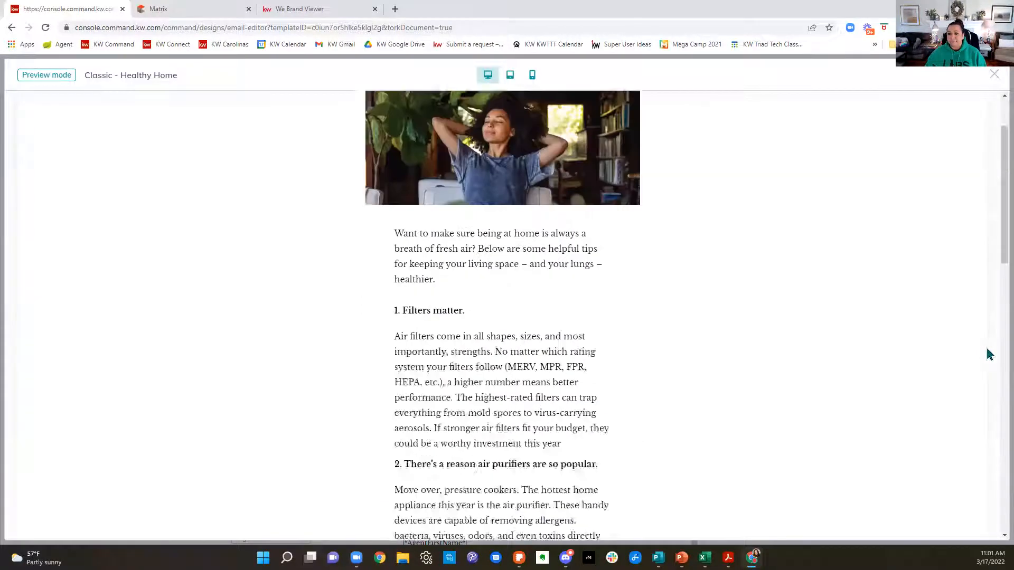
left_click(993, 76)
scroll(544, 225, "up", 10)
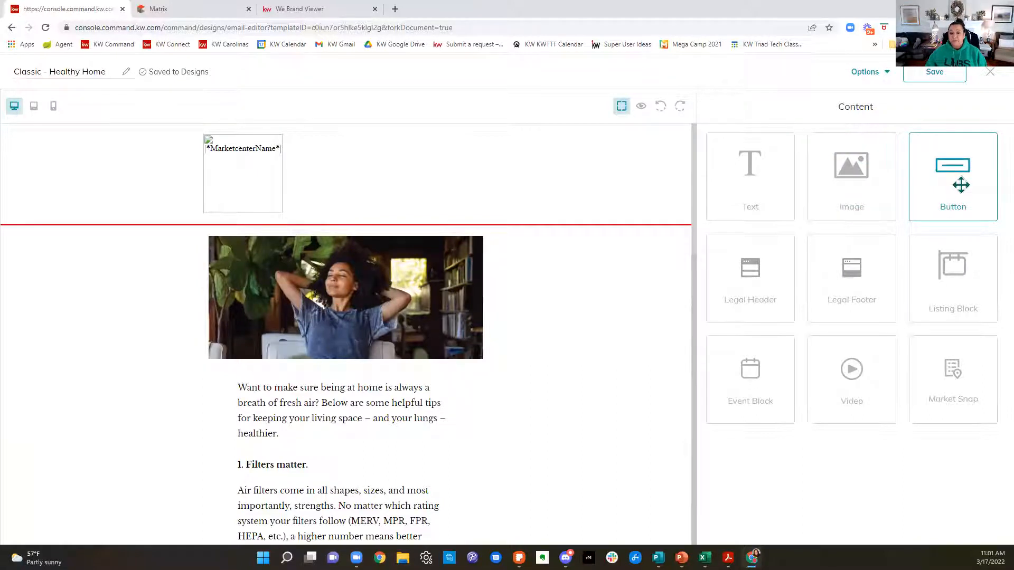
Step: Return to the 2022 Q1 Magazine in the design editor and download page 1 as a PNG
left_click(12, 28)
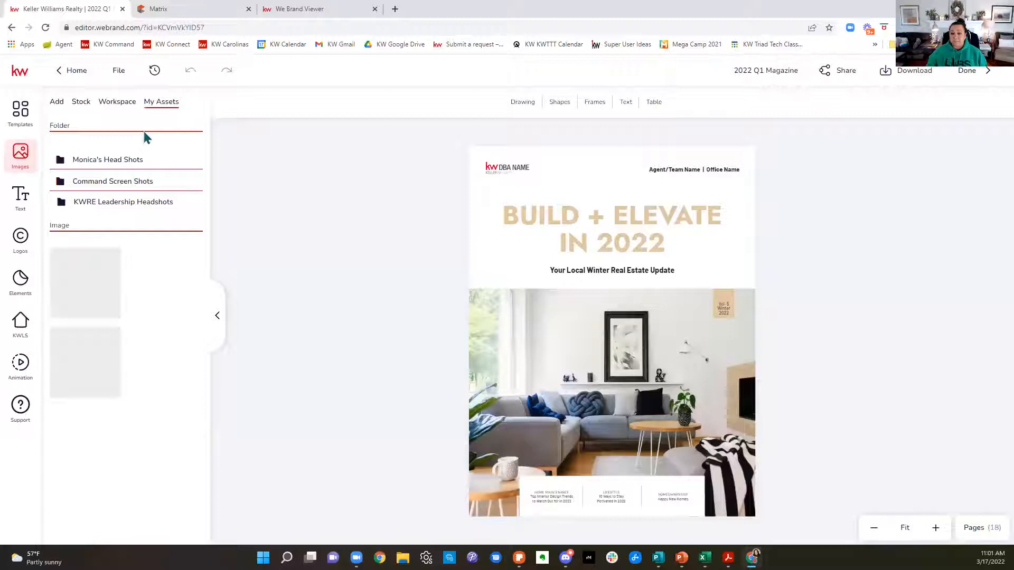
left_click(919, 74)
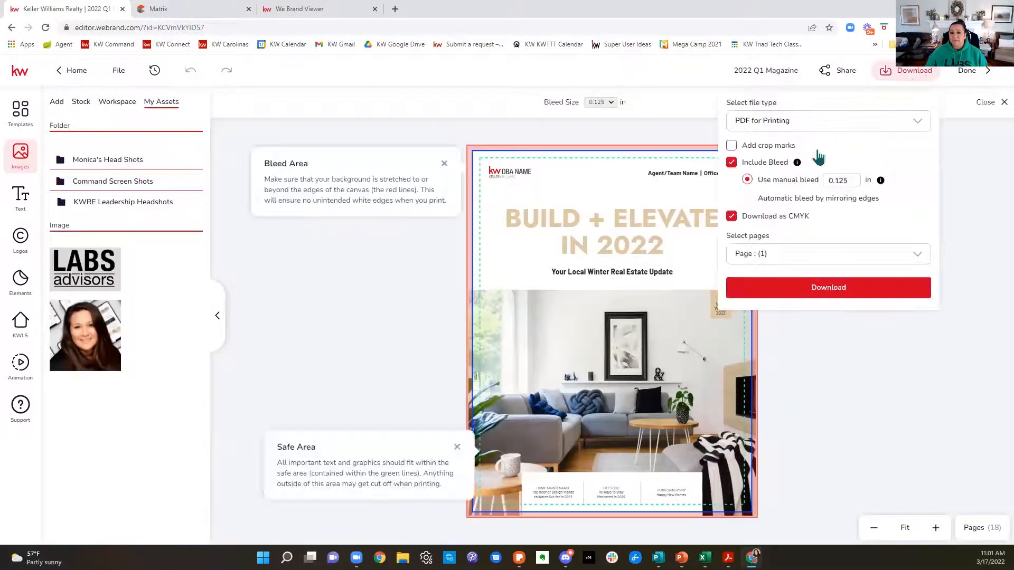
left_click(811, 124)
left_click(770, 185)
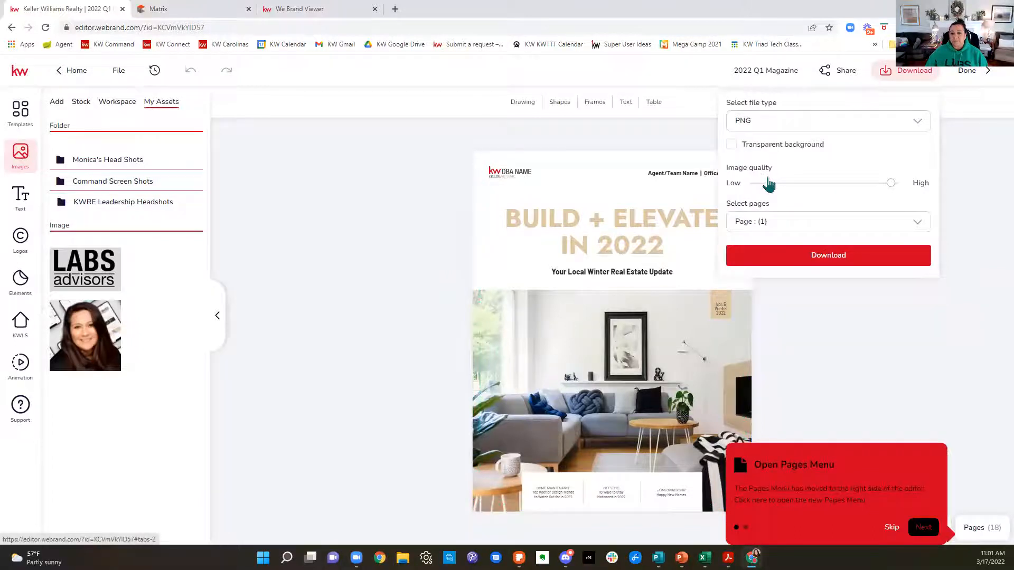
left_click(816, 226)
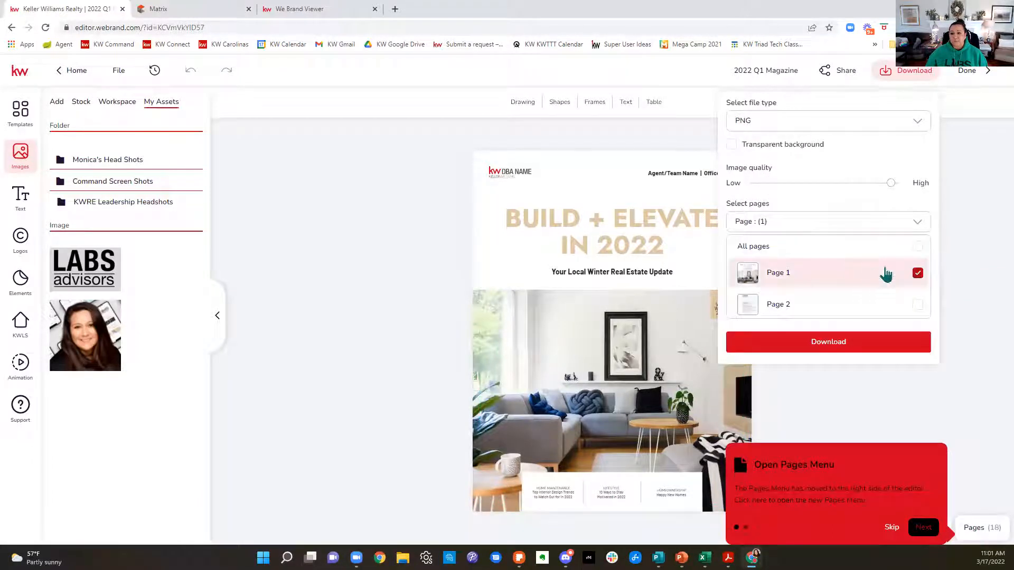
left_click(844, 350)
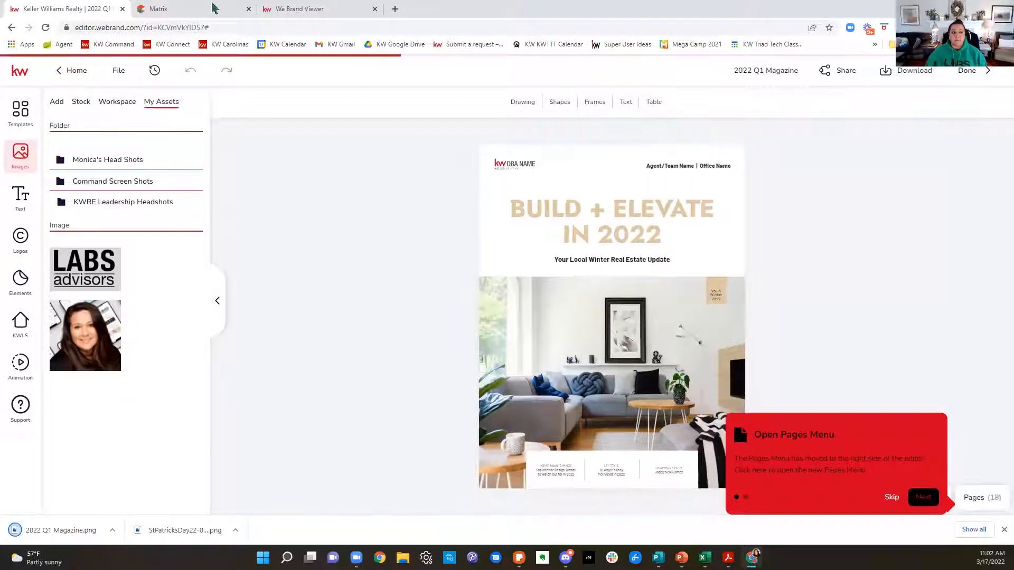
Step: Leave the magazine editor, sign in to KW Command in the Matrix browser tab with the saved credentials, and open Designs
left_click(12, 28)
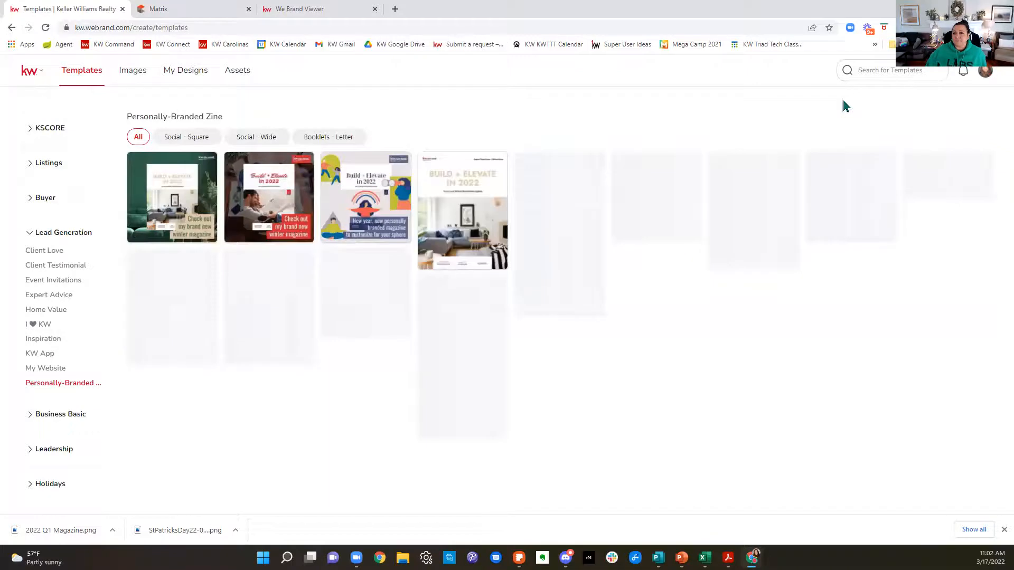
left_click(201, 15)
left_click(113, 47)
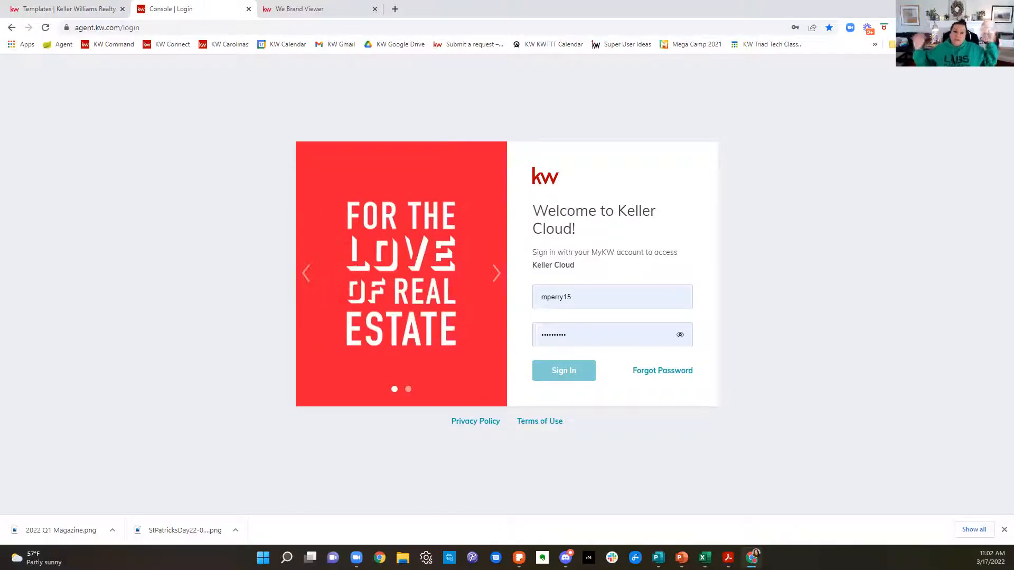
left_click(607, 299)
key("Return")
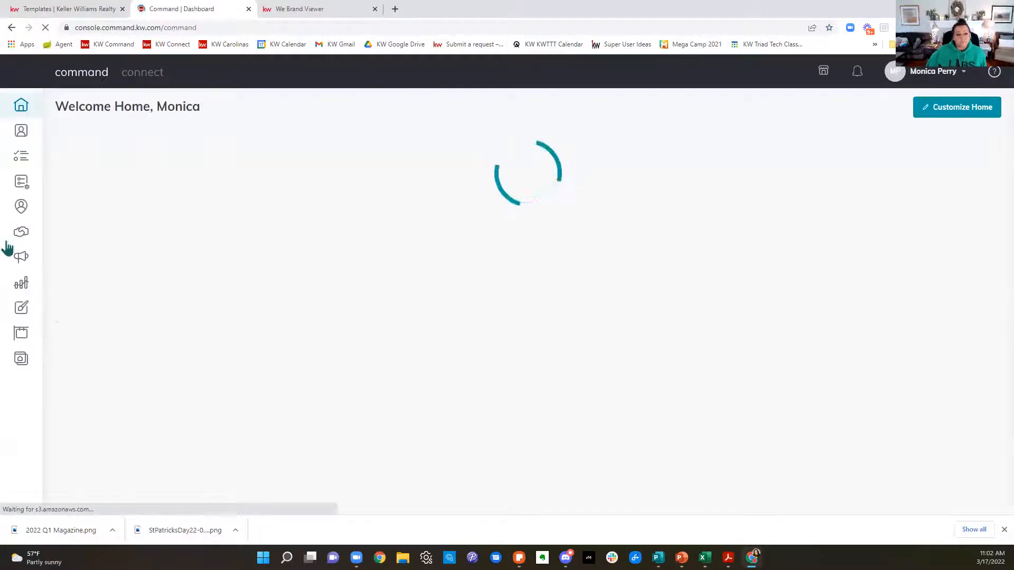
left_click(20, 314)
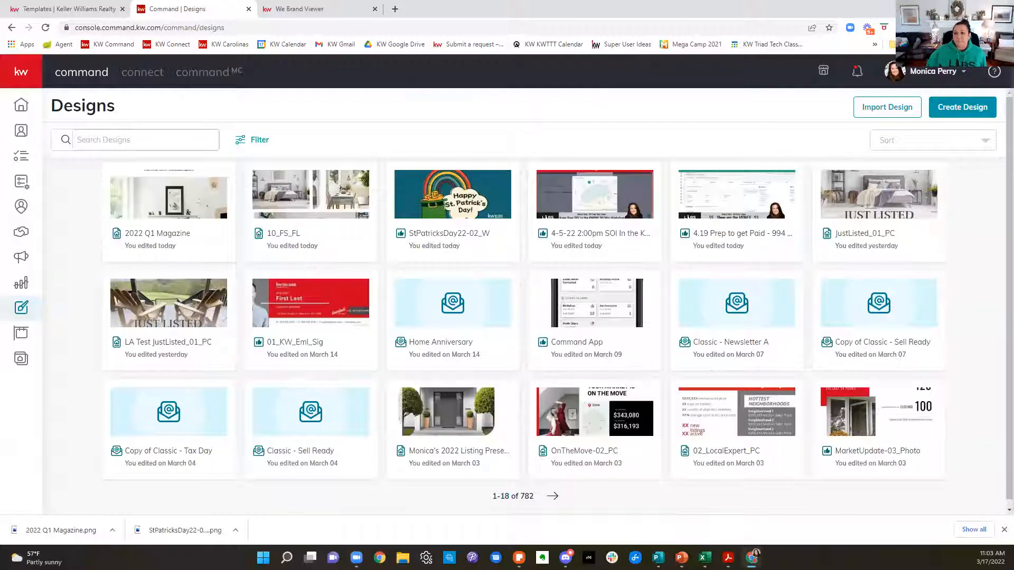
Step: Create a new email design from the "Classic - Newsletter A" KW template
left_click(988, 113)
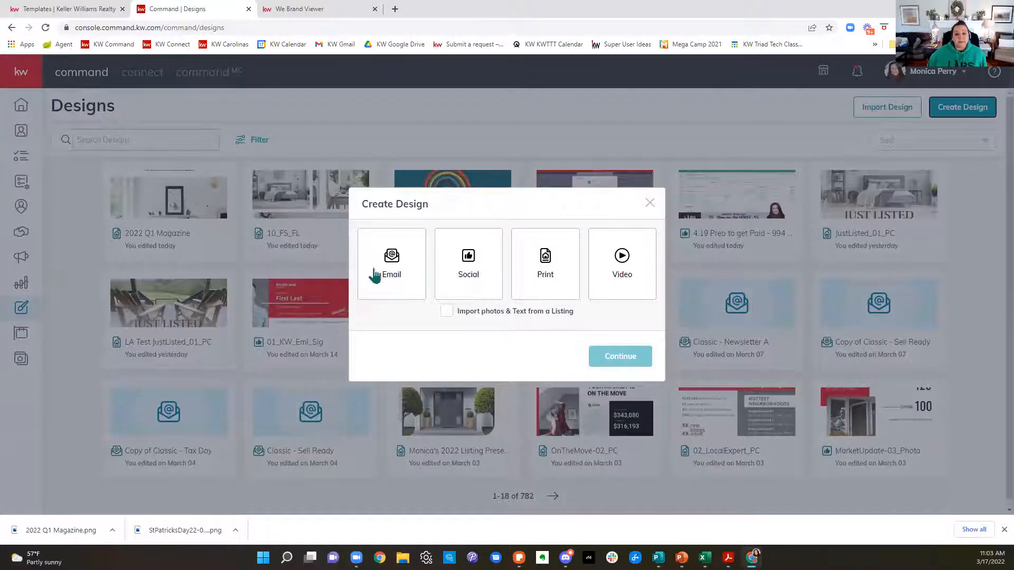
left_click(375, 275)
left_click(636, 363)
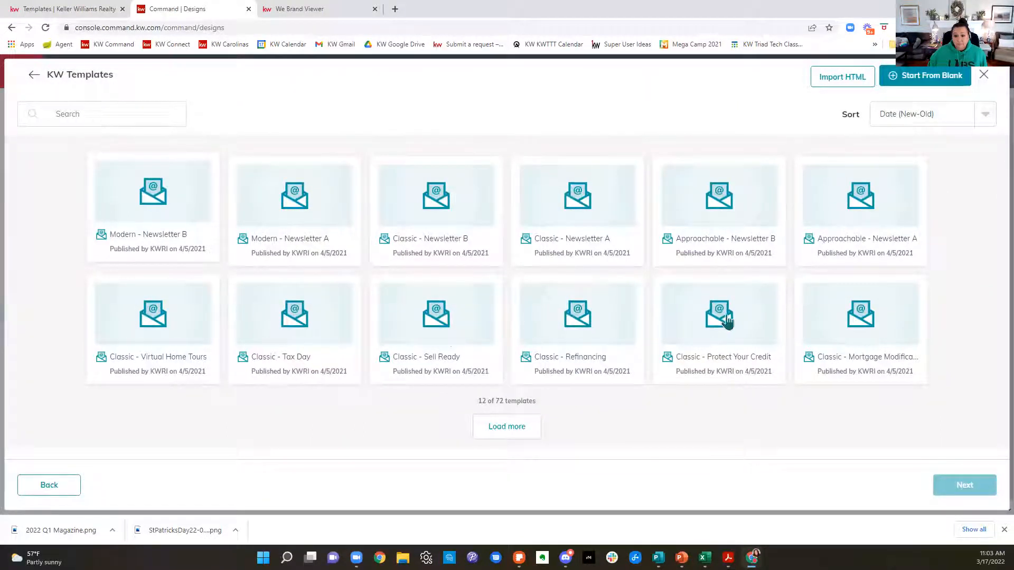
left_click(583, 222)
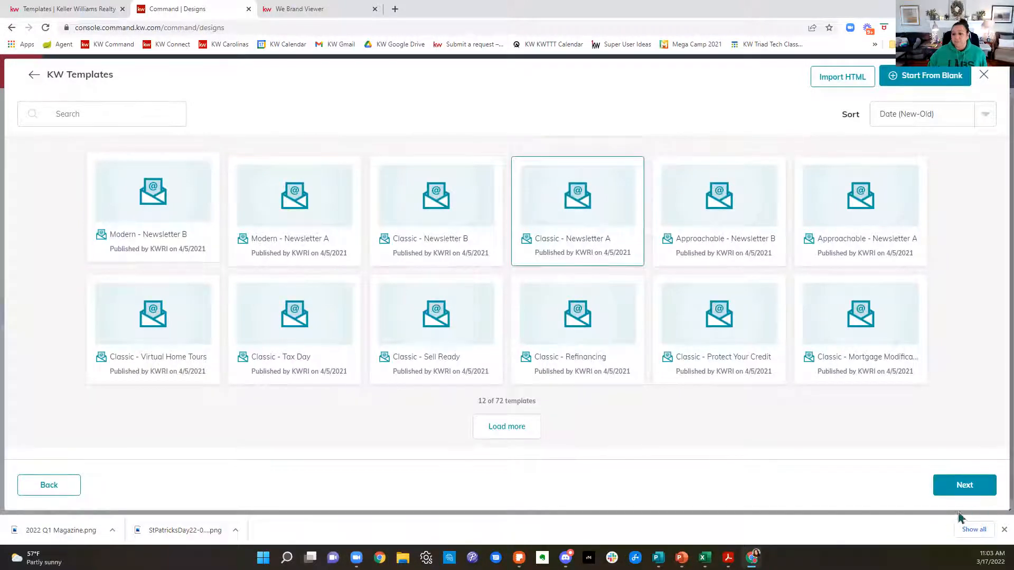
left_click(965, 483)
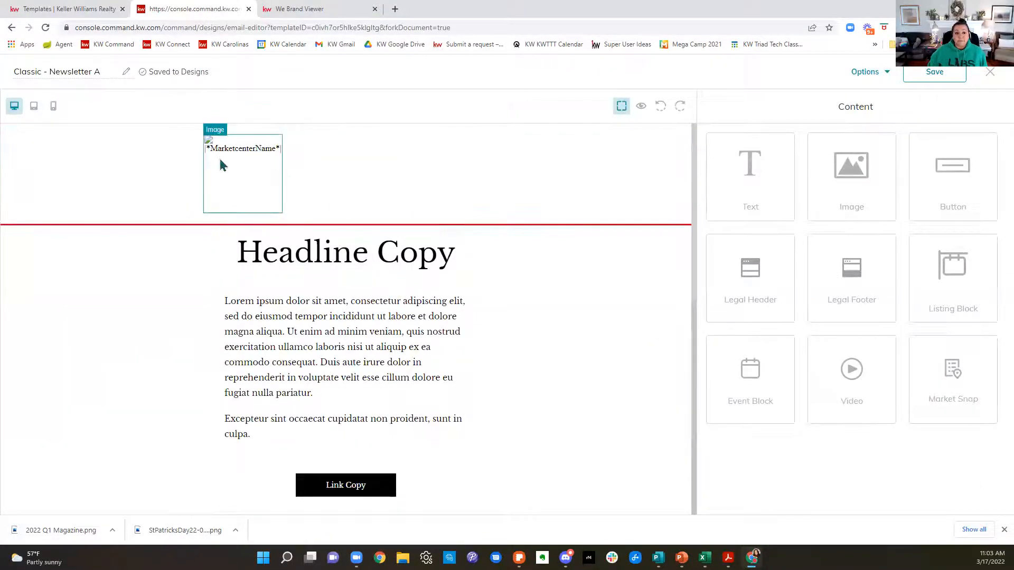
Step: Replace the newsletter's "Headline Copy" text with "Check out my magazine!"
left_click(405, 264)
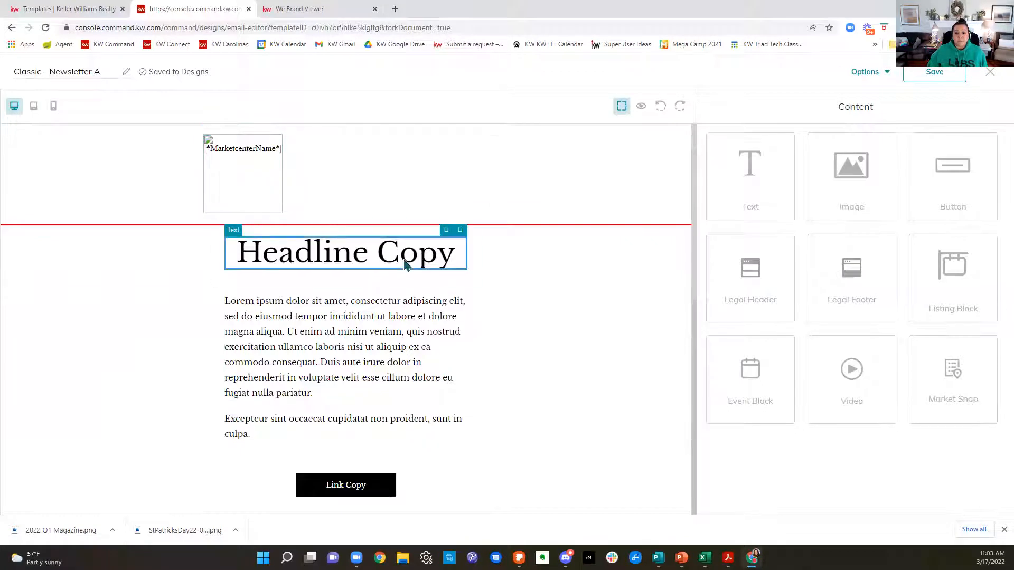
left_click(446, 229)
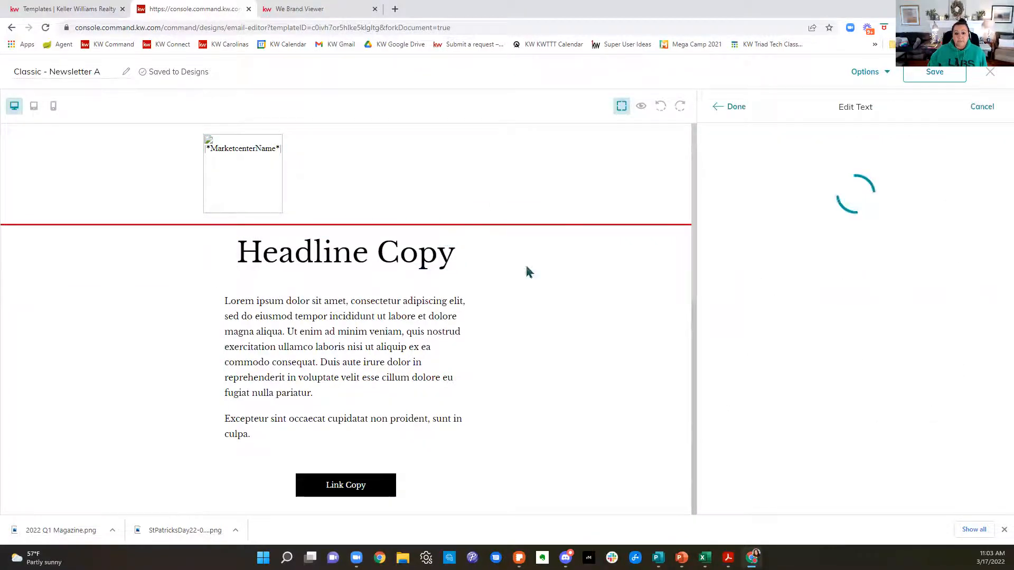
left_click_drag(823, 186, 610, 198)
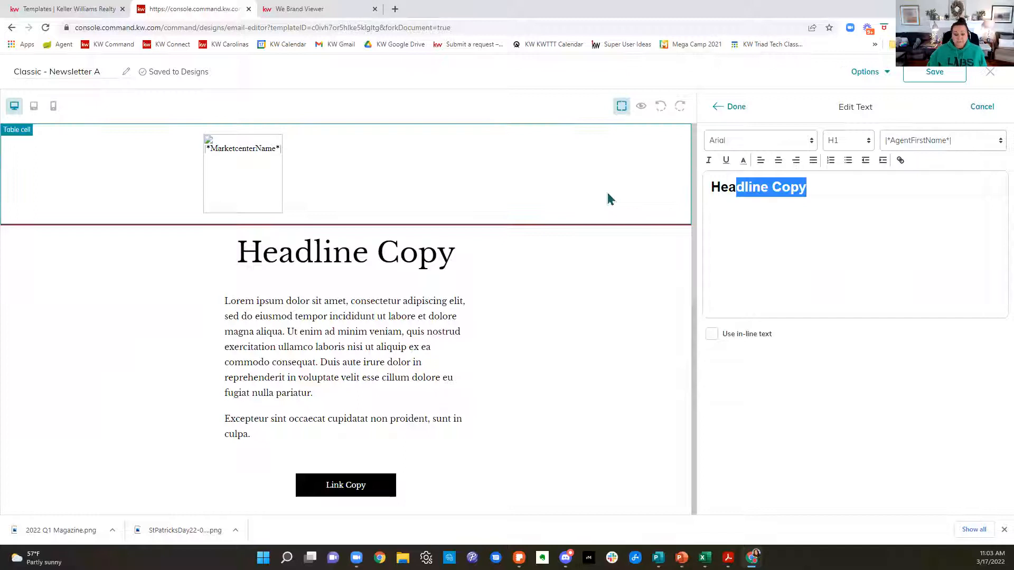
key("BackSpace")
key("BackSpace")
key("BackSpace")
type("Check out my ma")
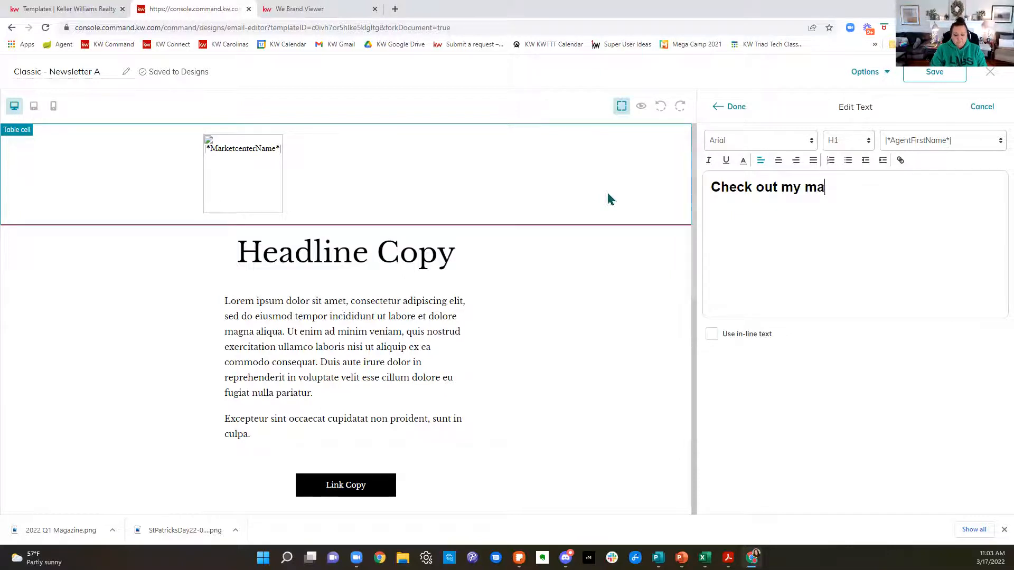
type("gazine")
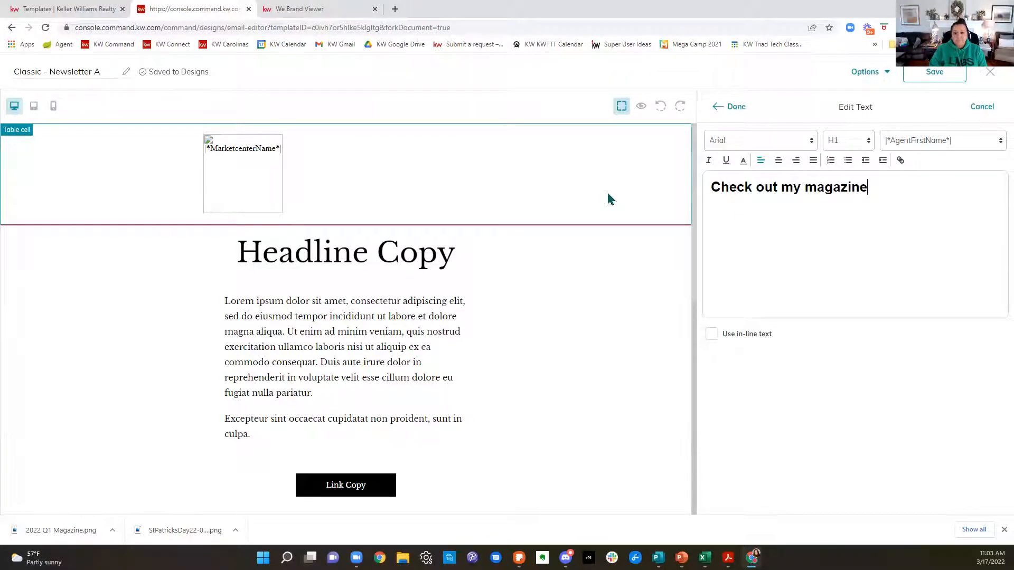
type("!")
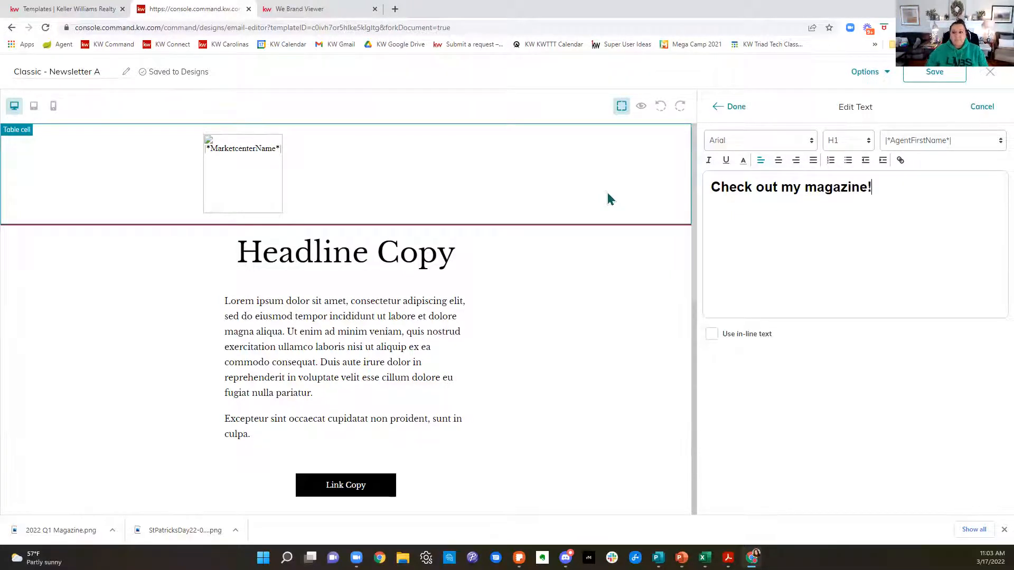
left_click(736, 107)
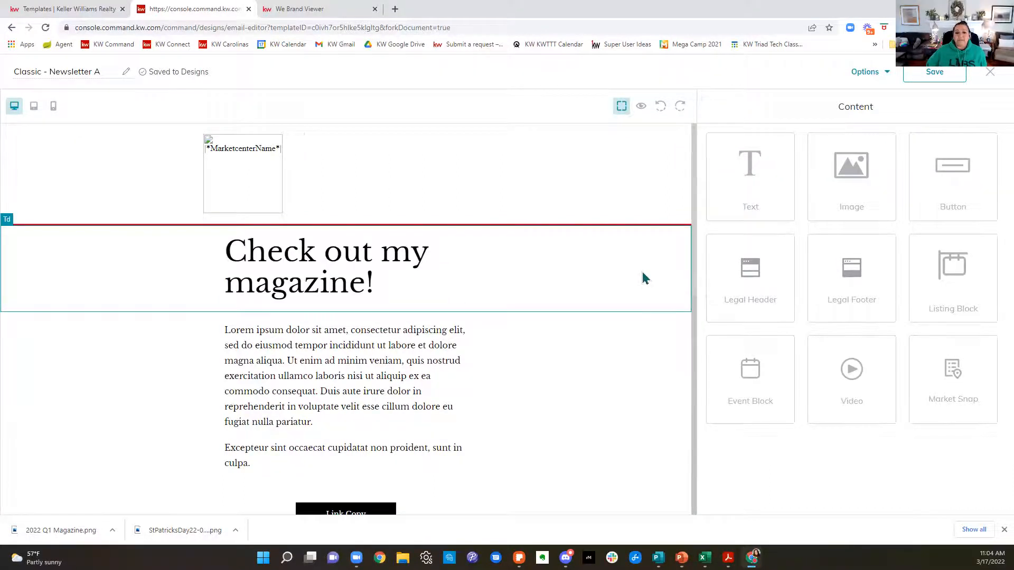
Step: Delete the "Excepteur sint occaecat" placeholder paragraph above the Link Copy button
scroll(643, 276, "down", 2)
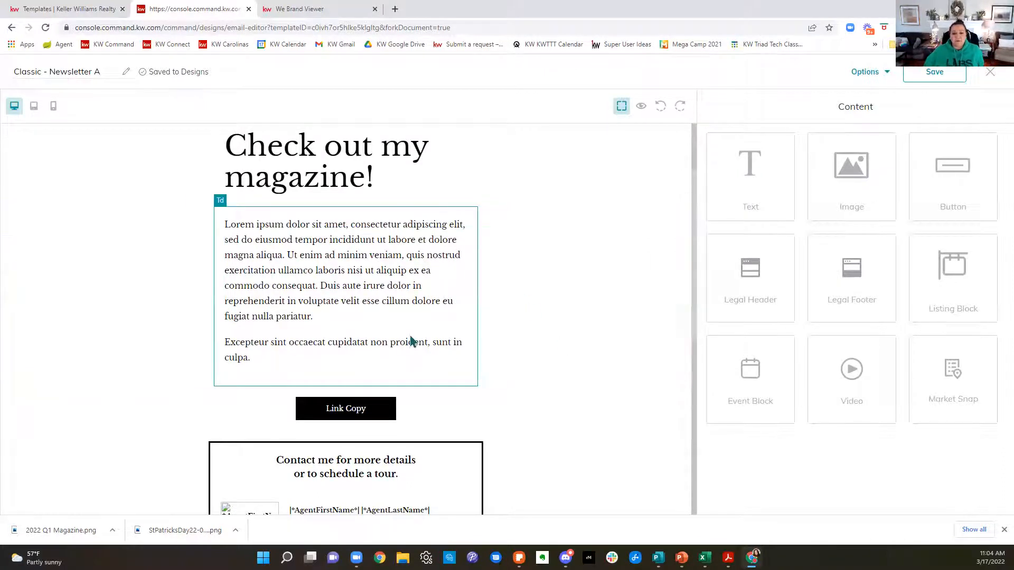
left_click(408, 360)
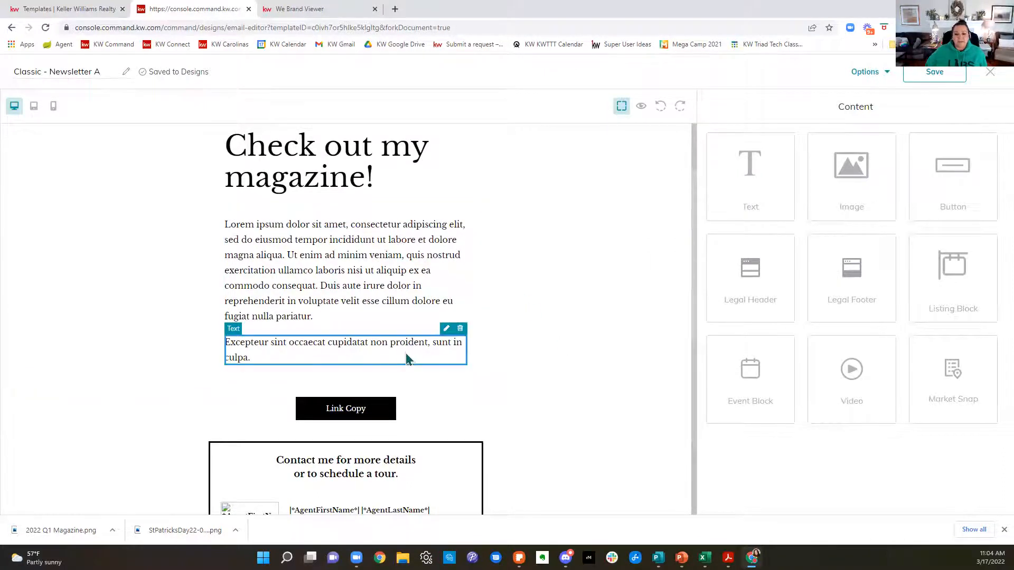
left_click(460, 329)
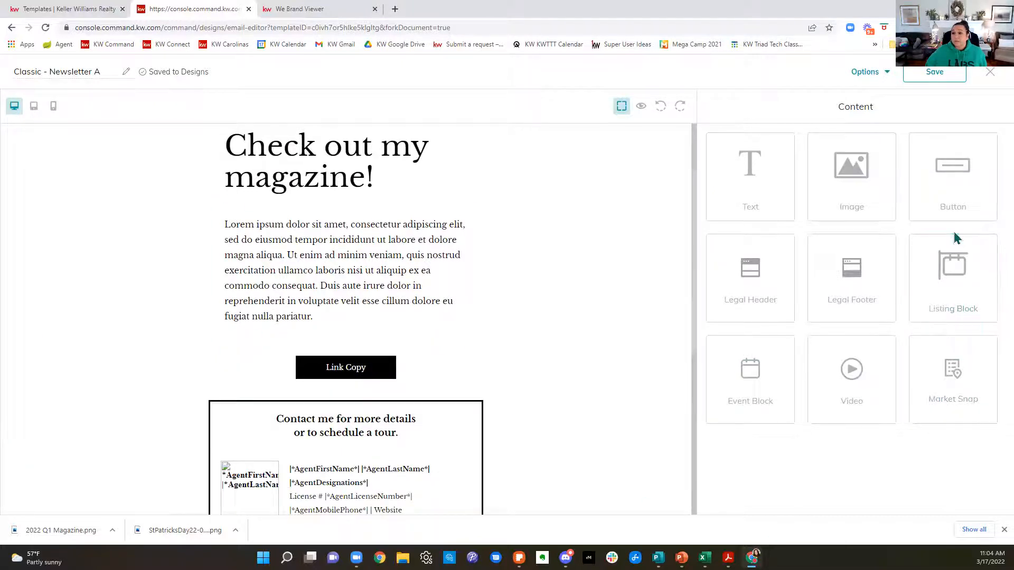
Step: Add an image block above the Link Copy button, uploading the downloaded 2022 Q1 Magazine.png and using it as the picture
left_click_drag(867, 178, 528, 351)
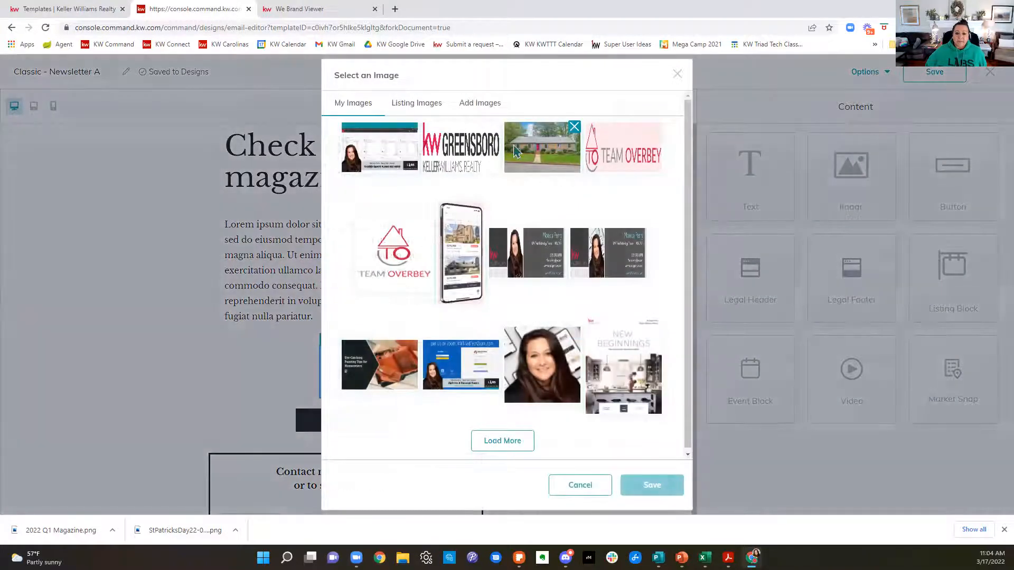
left_click(491, 105)
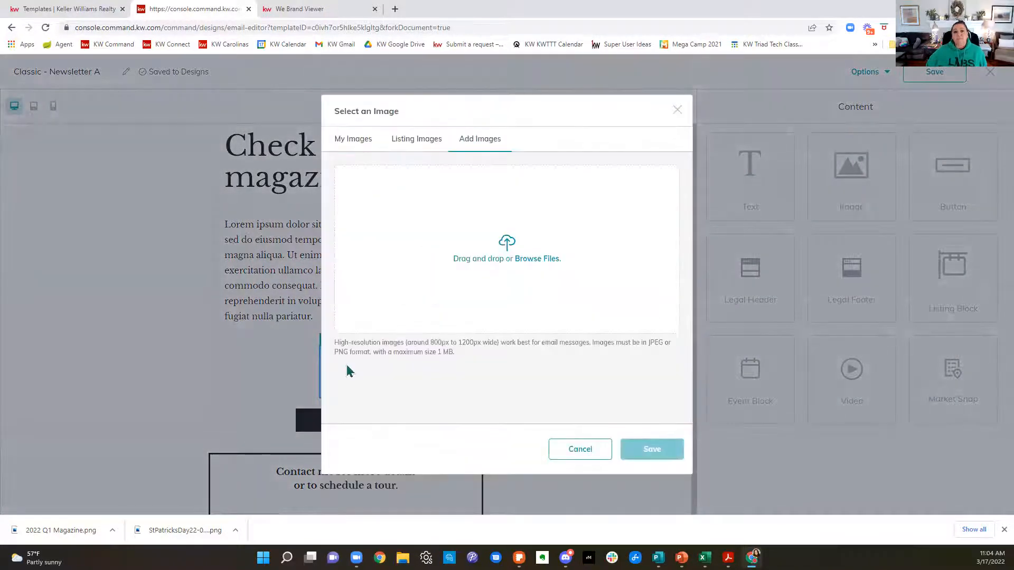
left_click_drag(37, 530, 479, 249)
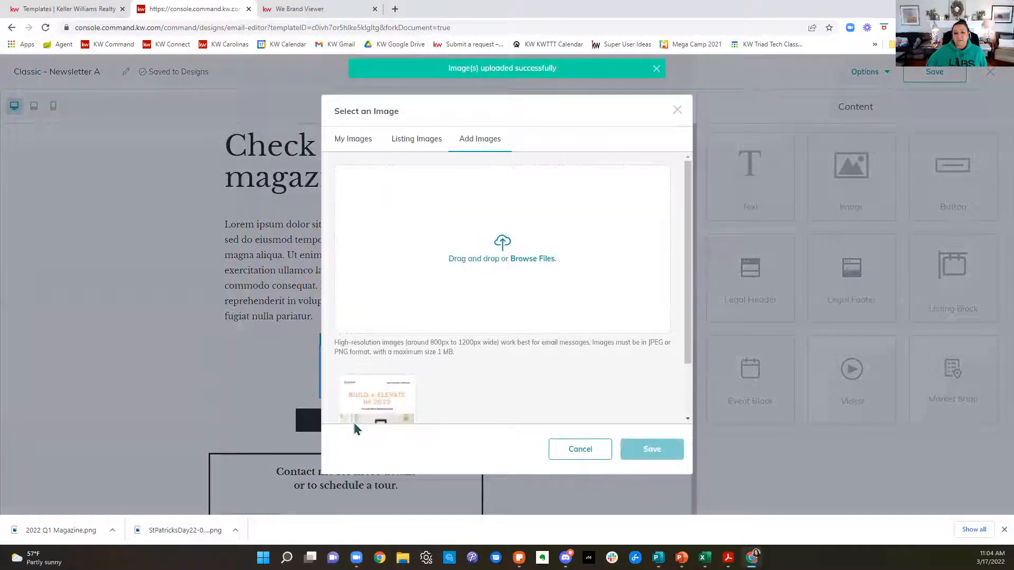
left_click(381, 398)
left_click(670, 456)
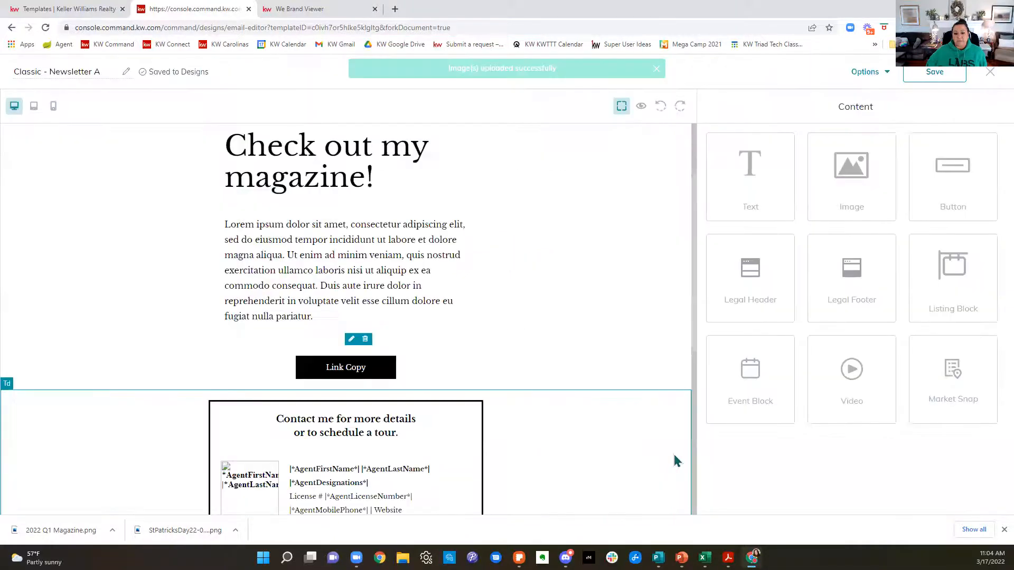
Step: Change the text of the Link Copy button below the magazine image to "Read it here"
scroll(676, 454, "down", 4)
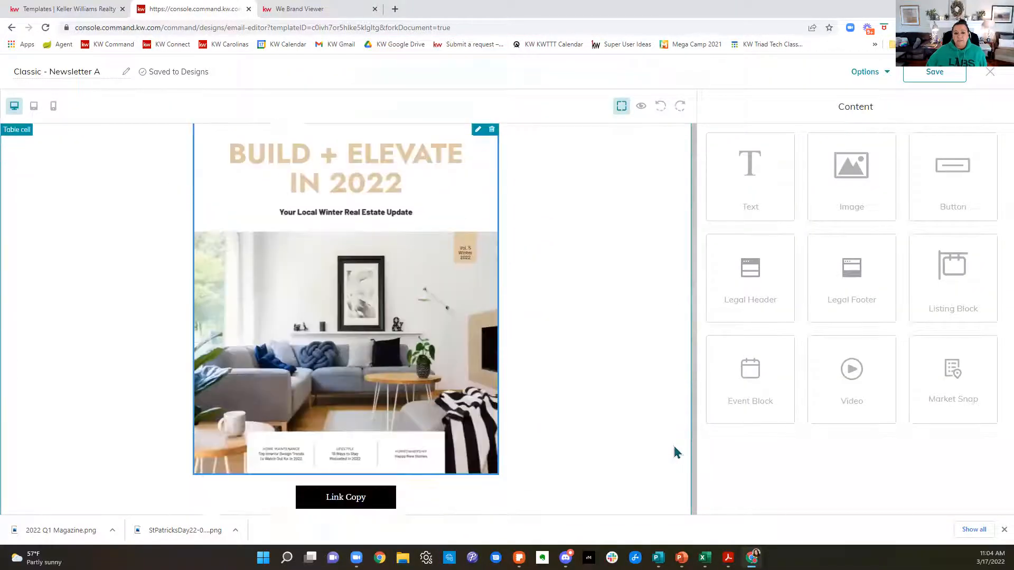
scroll(676, 453, "down", 1)
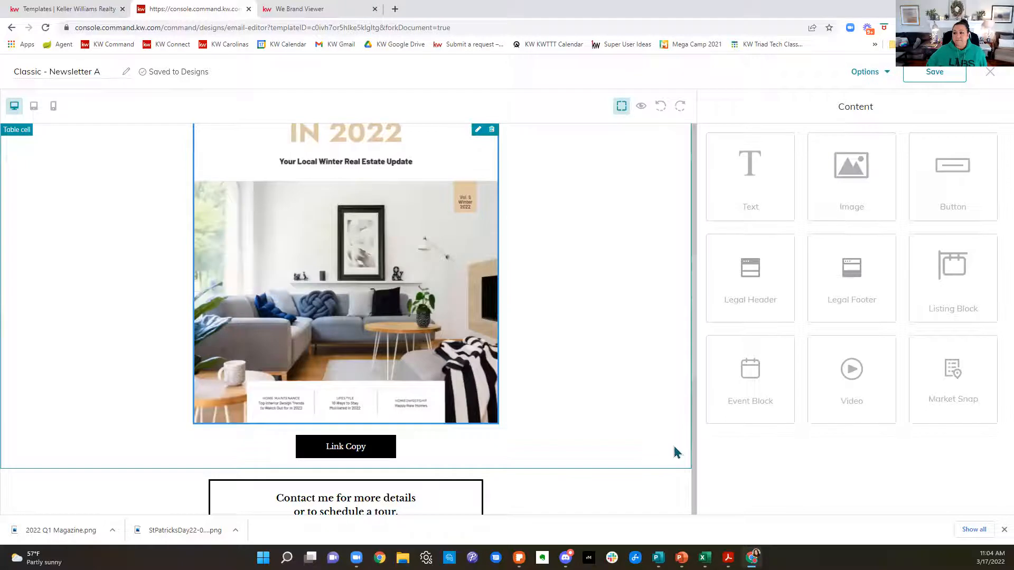
left_click(364, 453)
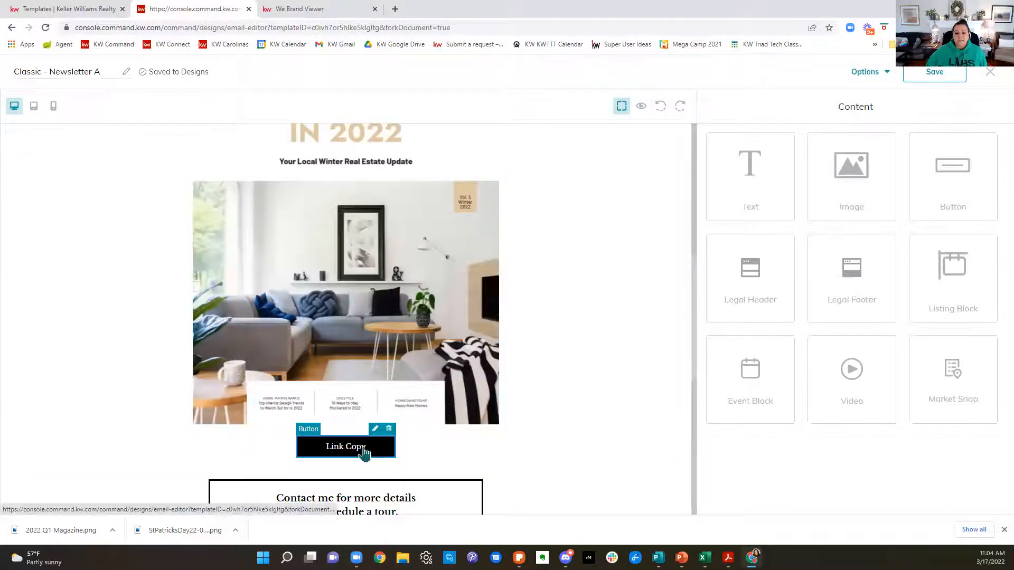
left_click(375, 429)
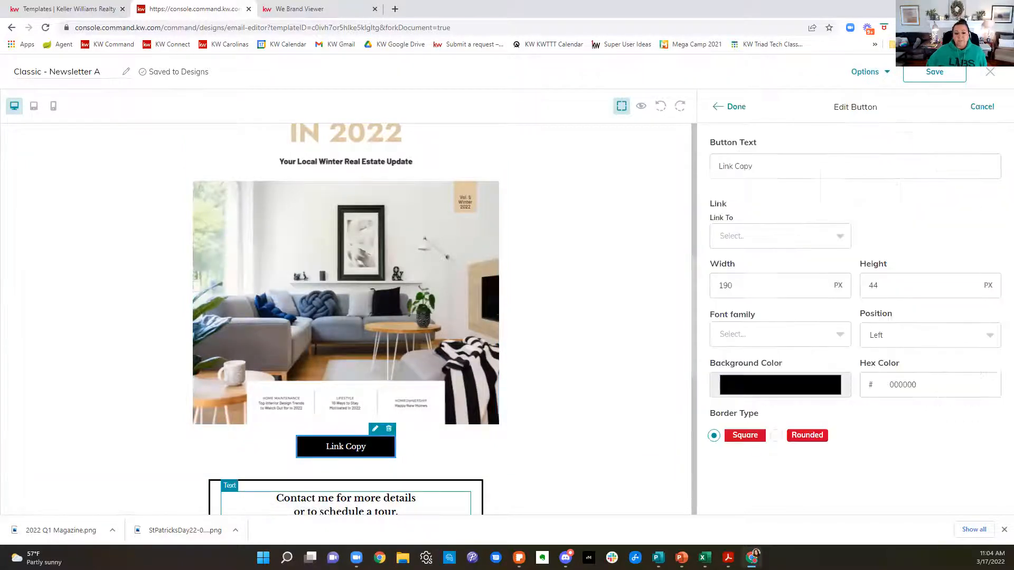
left_click_drag(820, 169, 618, 174)
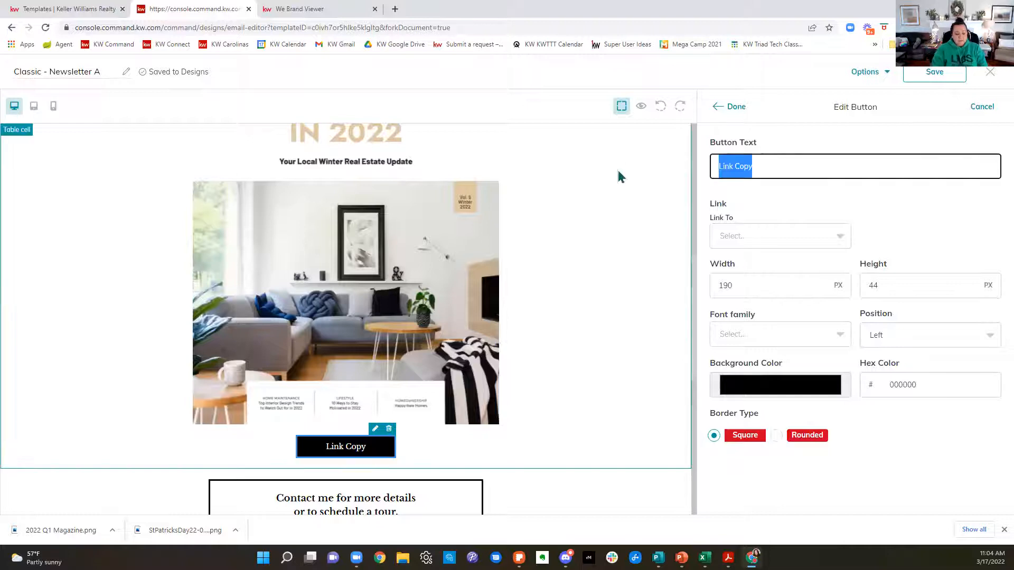
type("Read it here")
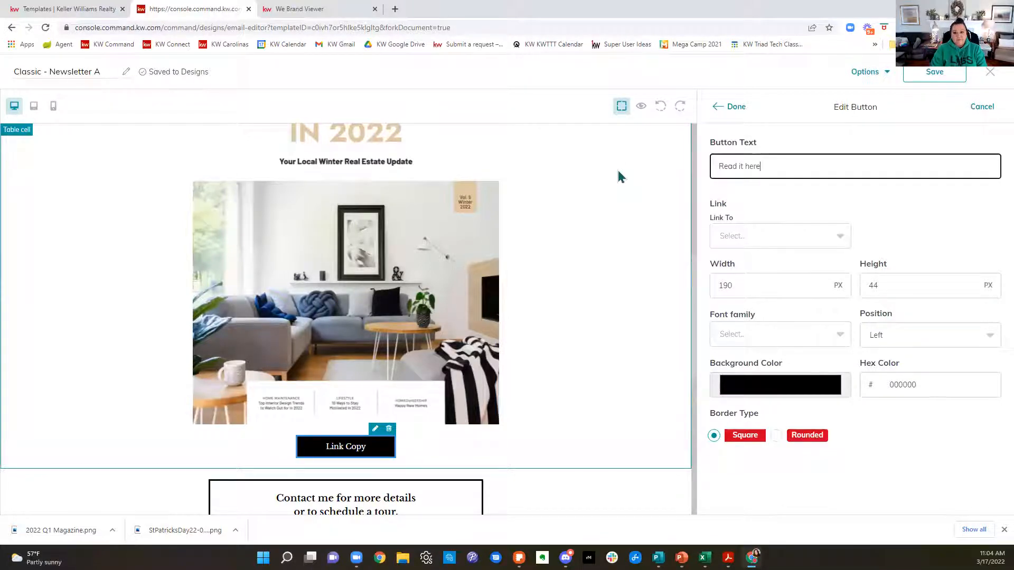
type("!")
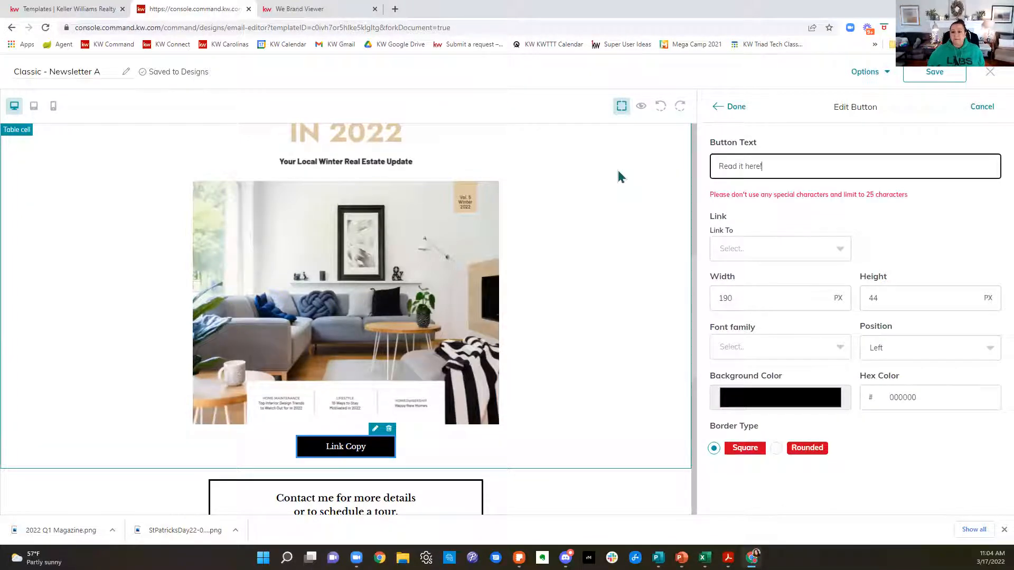
key("BackSpace")
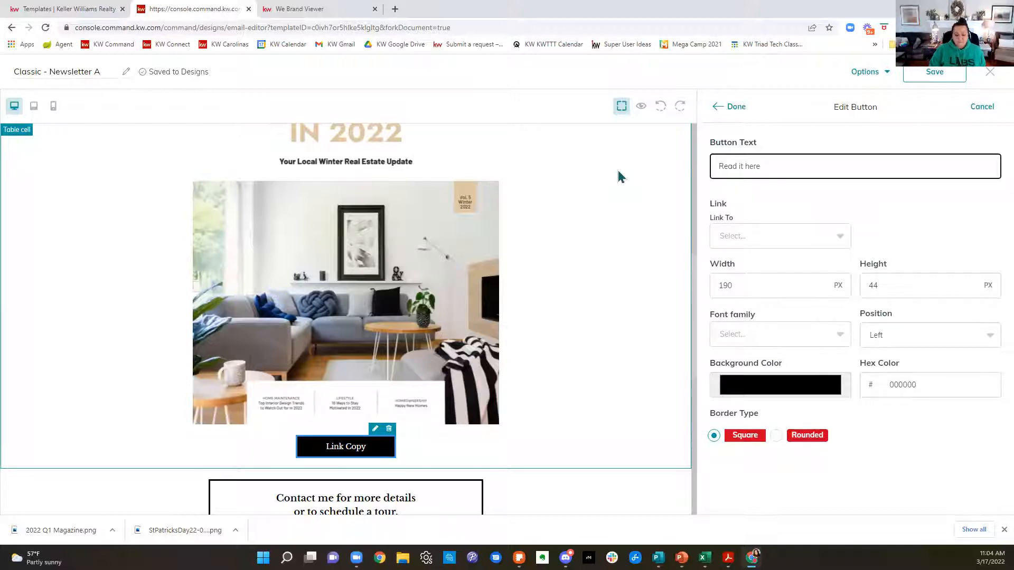
Step: Link the button to a web address using the copied viewer.webrand.com magazine link, and apply the button changes
left_click(770, 235)
left_click(750, 288)
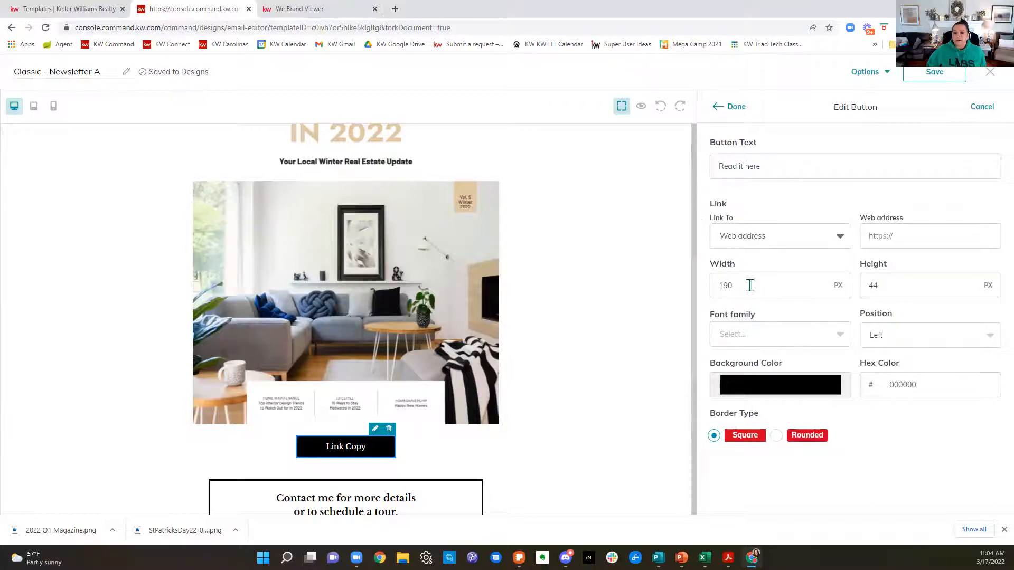
left_click(952, 236)
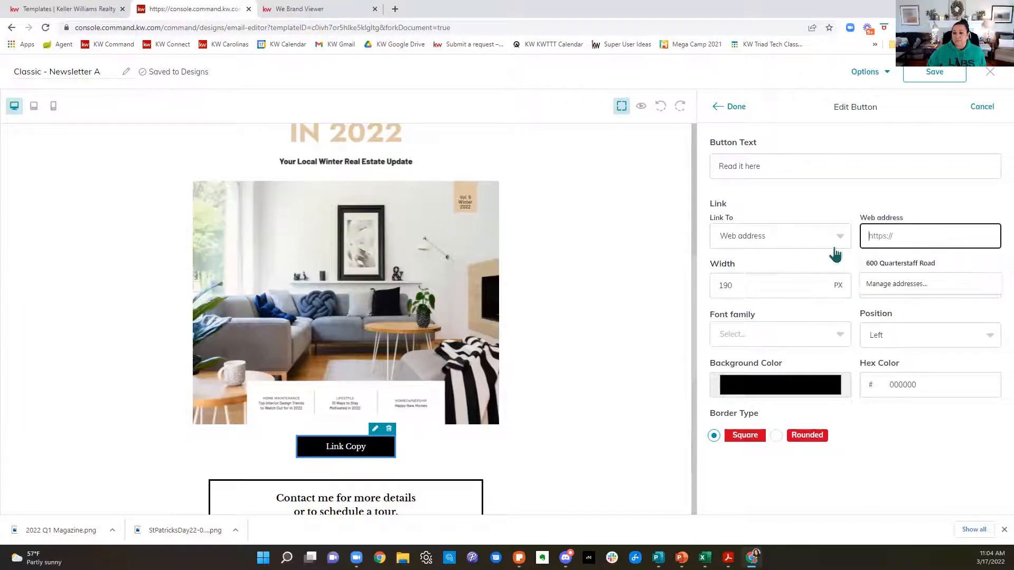
key("ctrl+v")
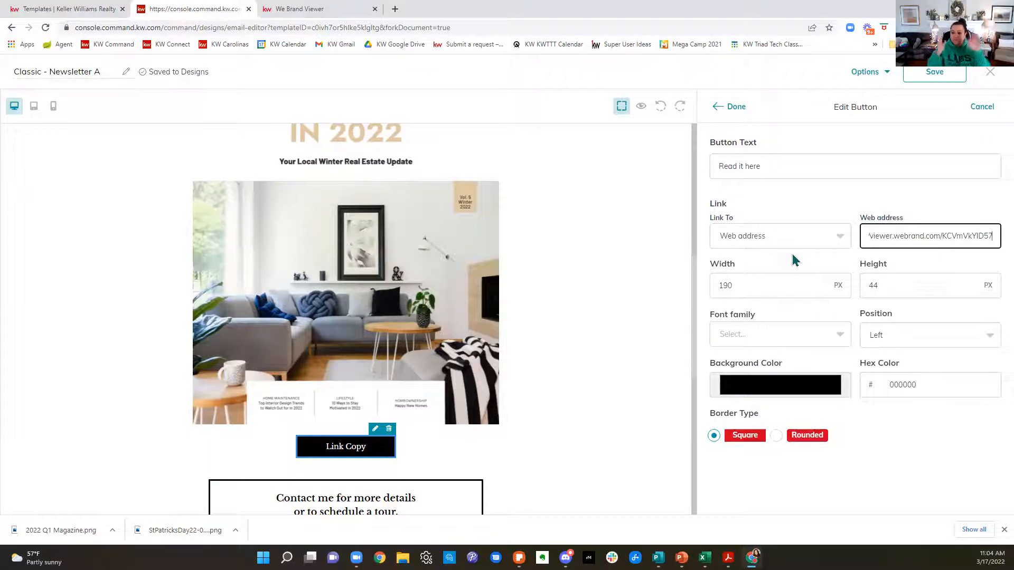
left_click(735, 108)
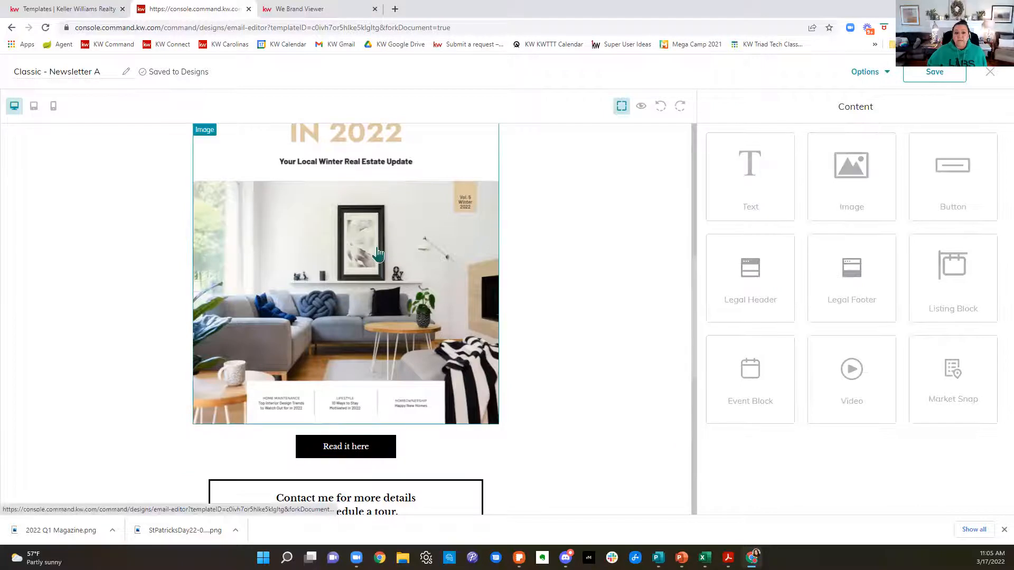
Step: Review the newsletter layout from the headline and body text through the magazine image and its linked button
scroll(397, 315, "up", 1)
scroll(396, 316, "up", 5)
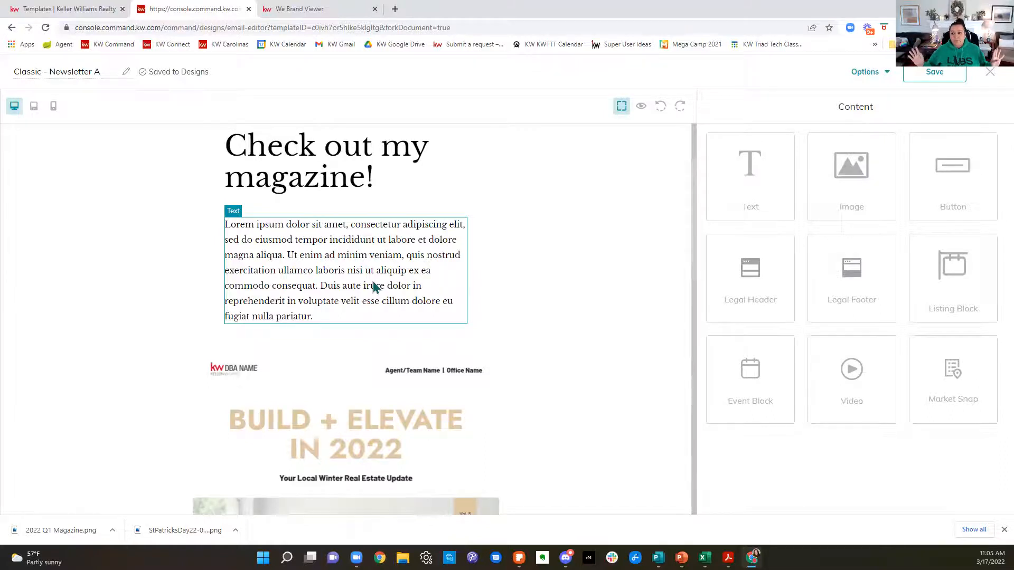
scroll(539, 375, "down", 3)
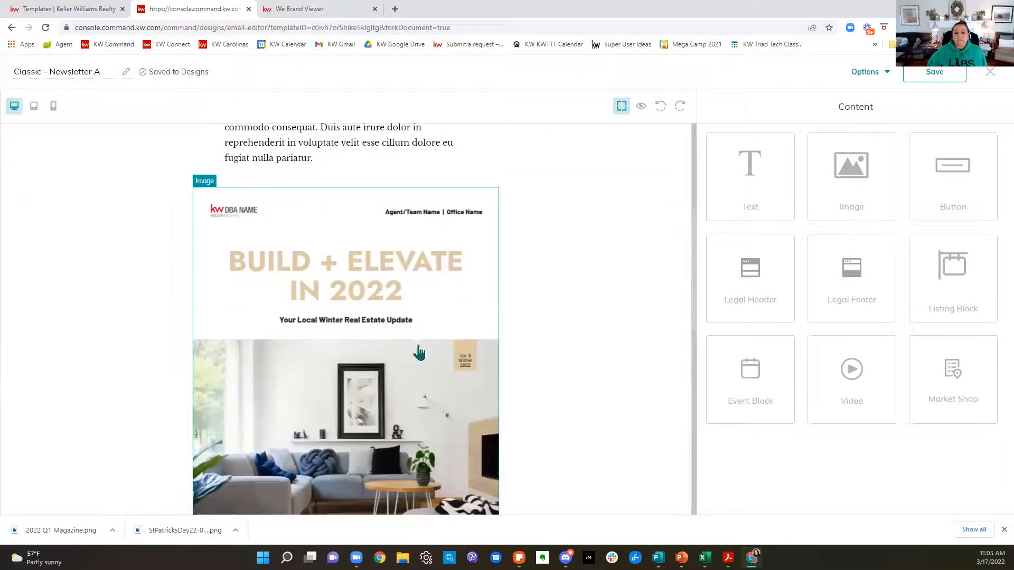
scroll(456, 396, "down", 6)
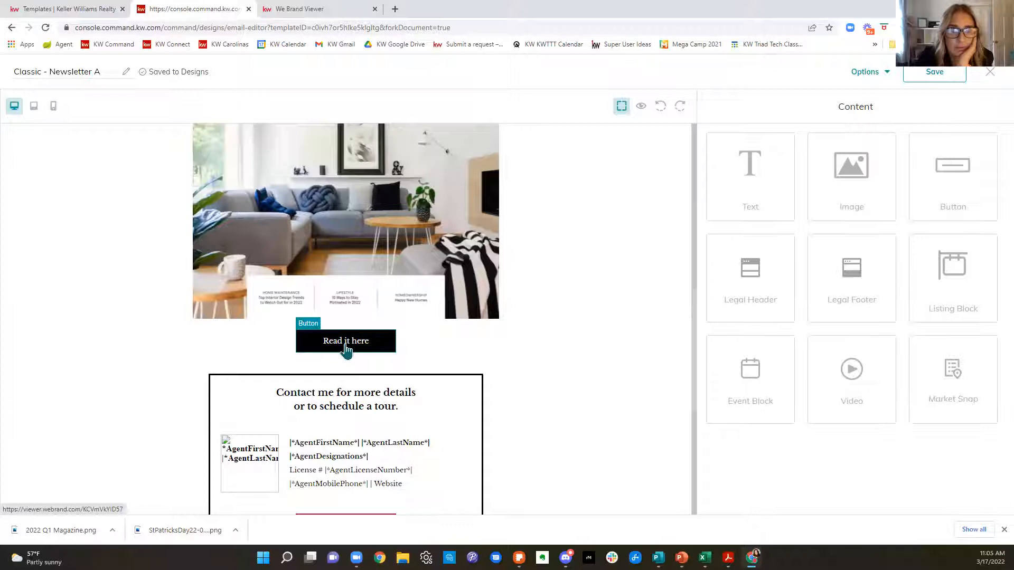
scroll(527, 379, "up", 4)
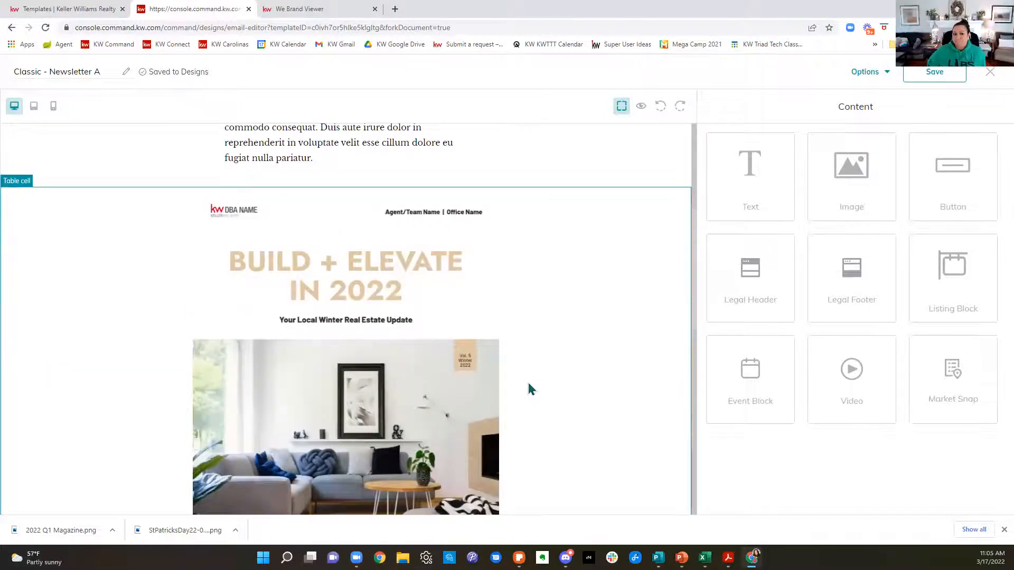
scroll(529, 385, "up", 4)
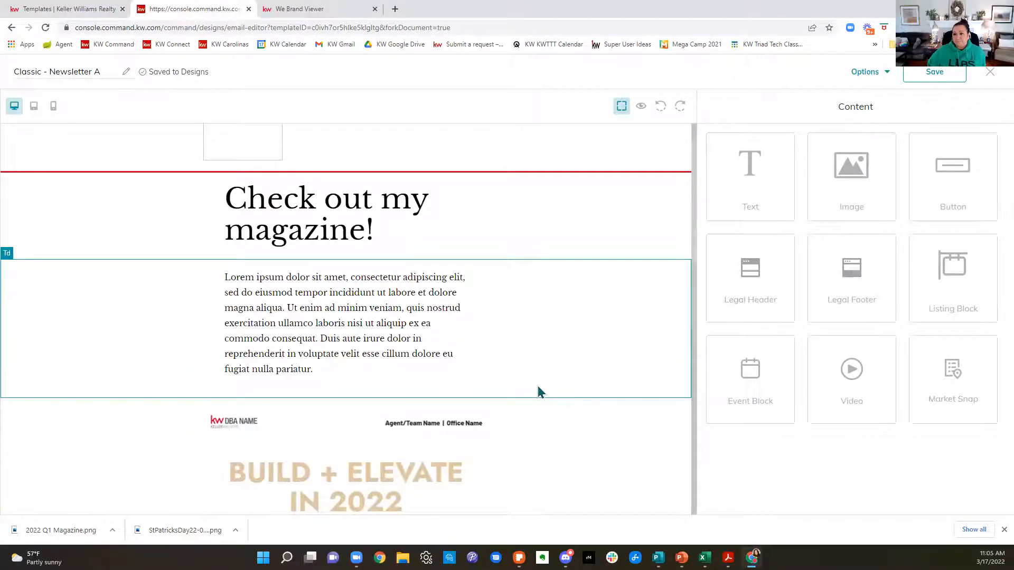
scroll(538, 391, "down", 6)
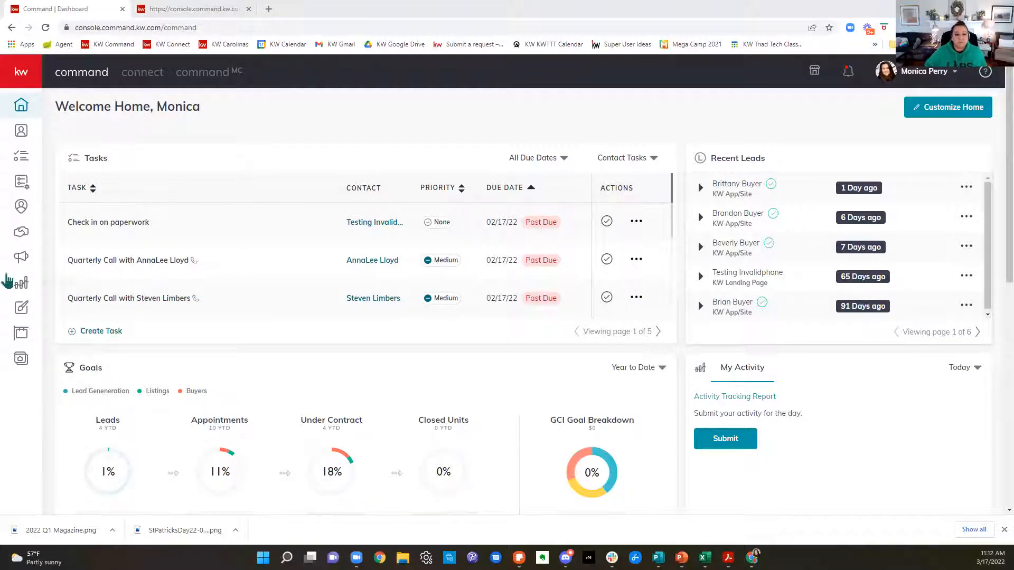
Step: Open the Campaigns area of Command from the home dashboard
left_click(22, 259)
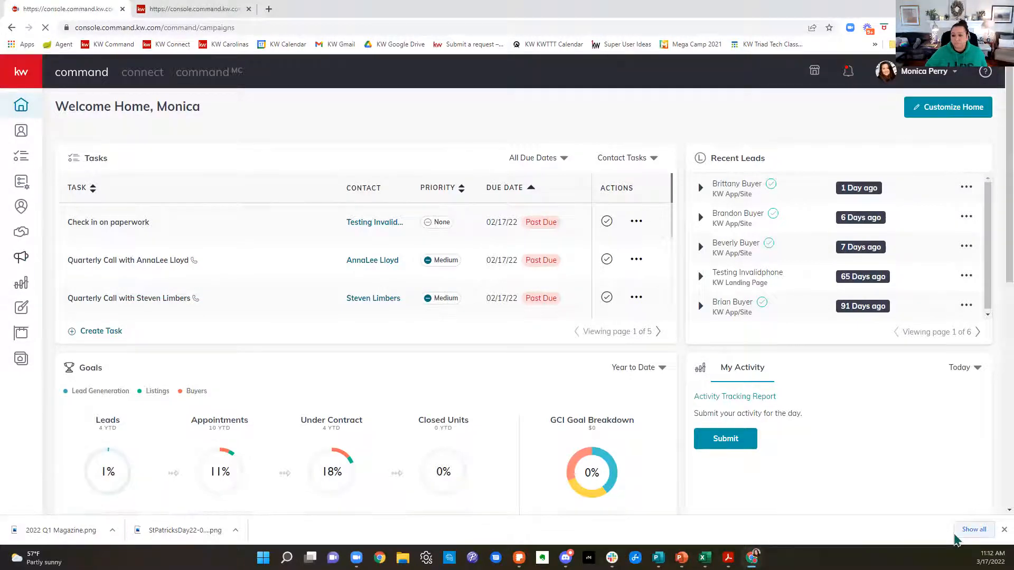
mouse_move(752, 557)
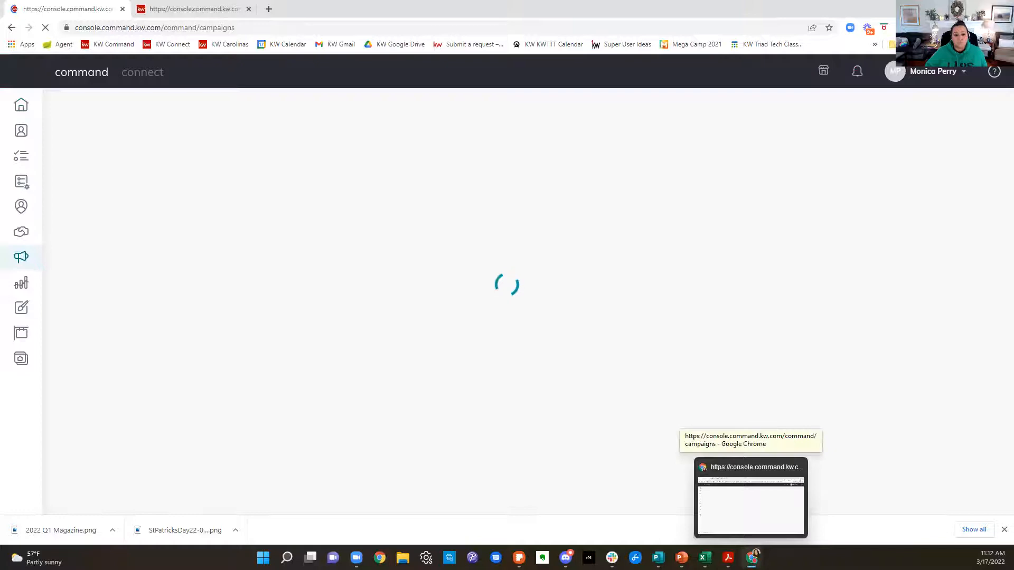
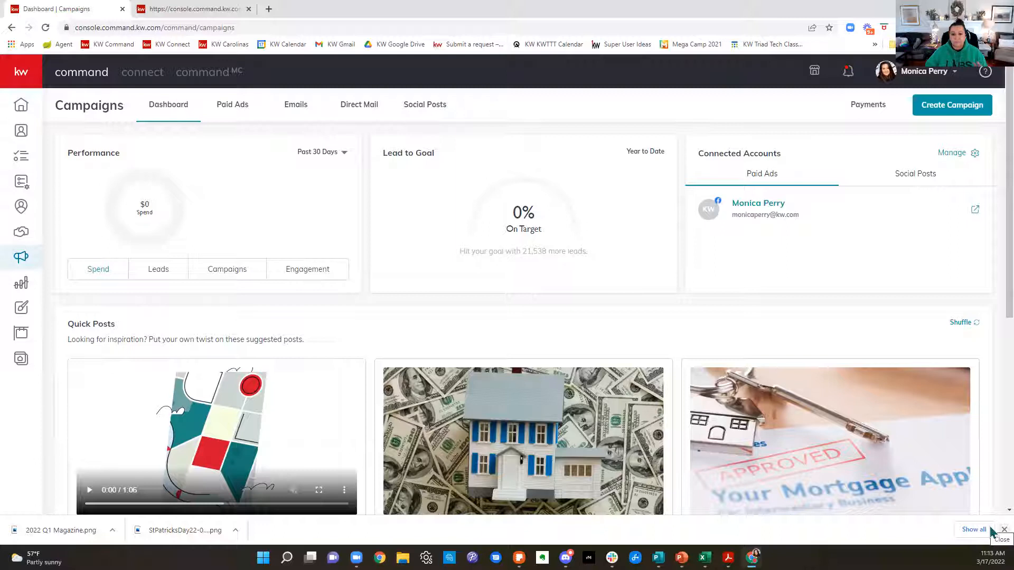
Step: Open the KW Triad Tech Classes calendar in a new tab and preview the March 22 "Need Leads?" class
scroll(813, 359, "down", 1)
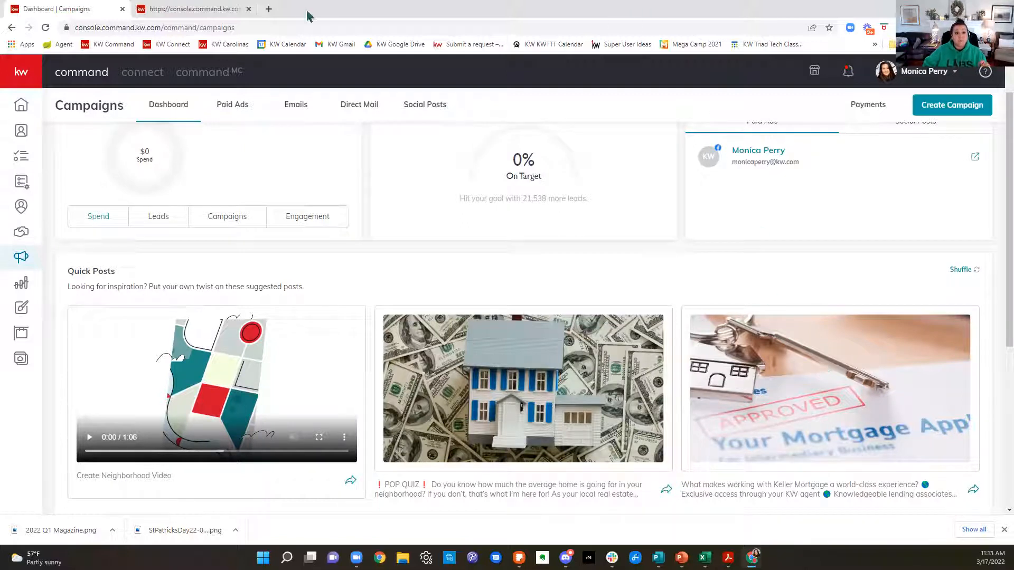
left_click(269, 9)
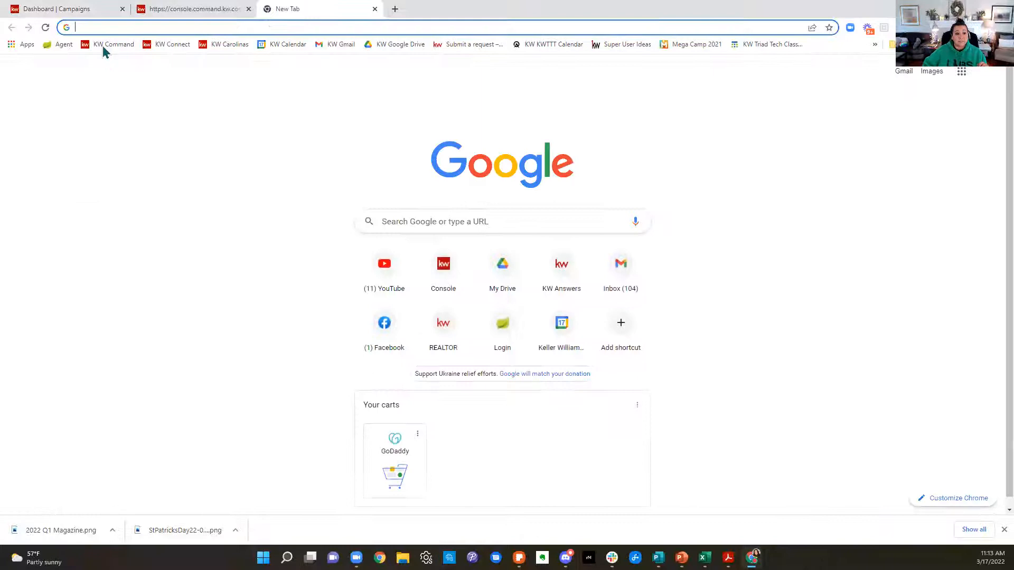
left_click(794, 46)
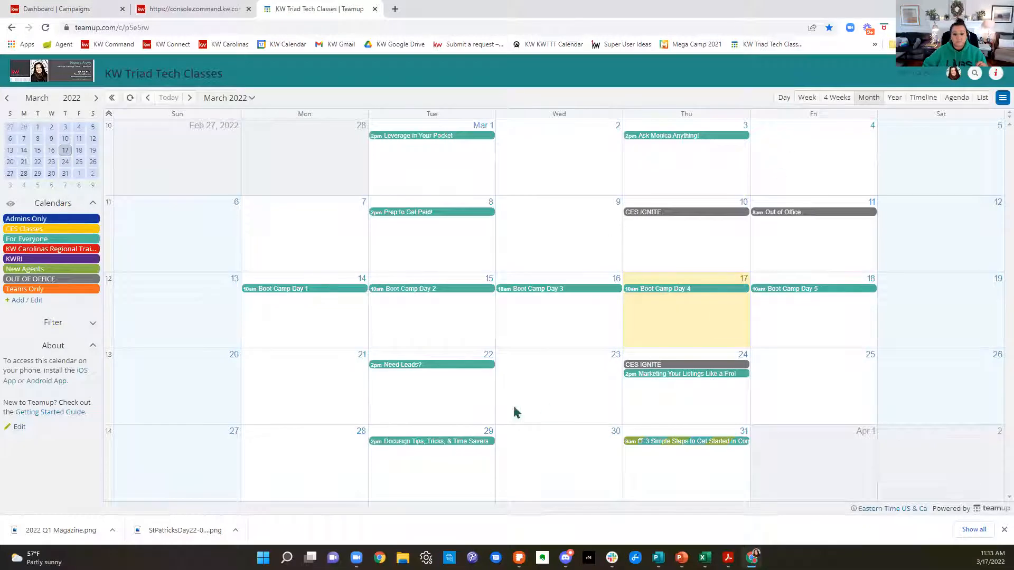
mouse_move(437, 372)
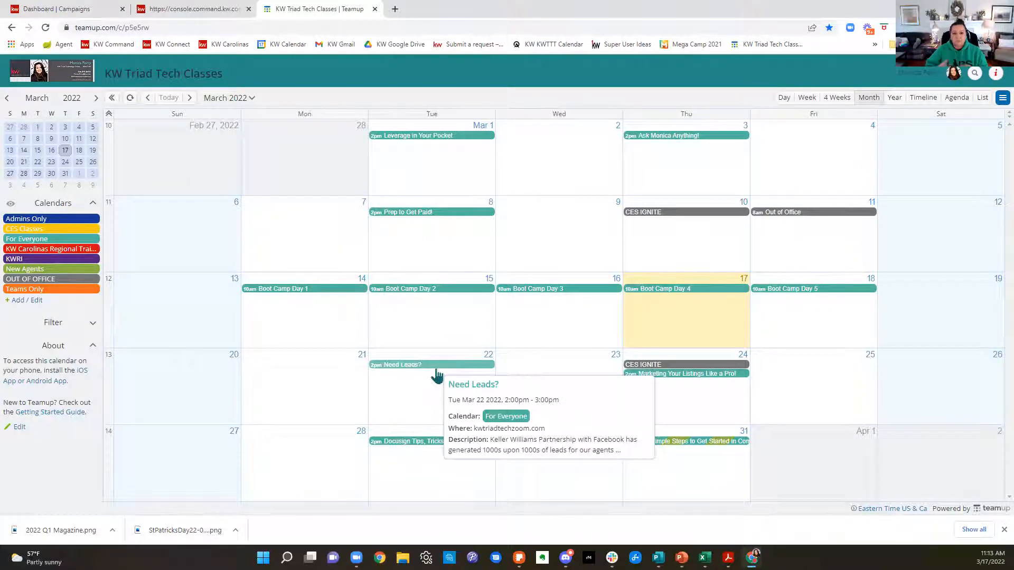
Step: Return to the Campaigns dashboard and start a social post from the "POP QUIZ" quick post
left_click(208, 12)
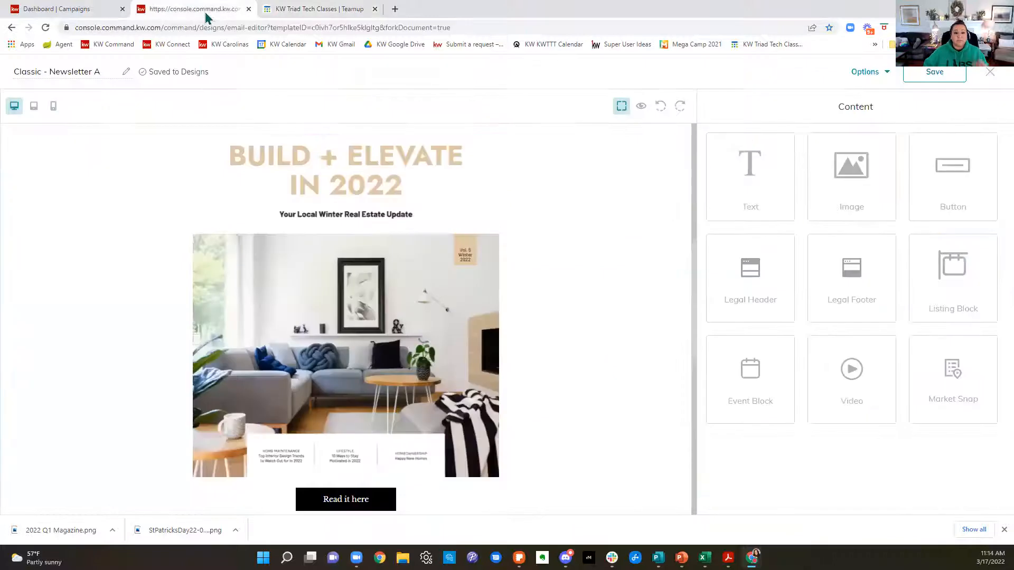
left_click(69, 10)
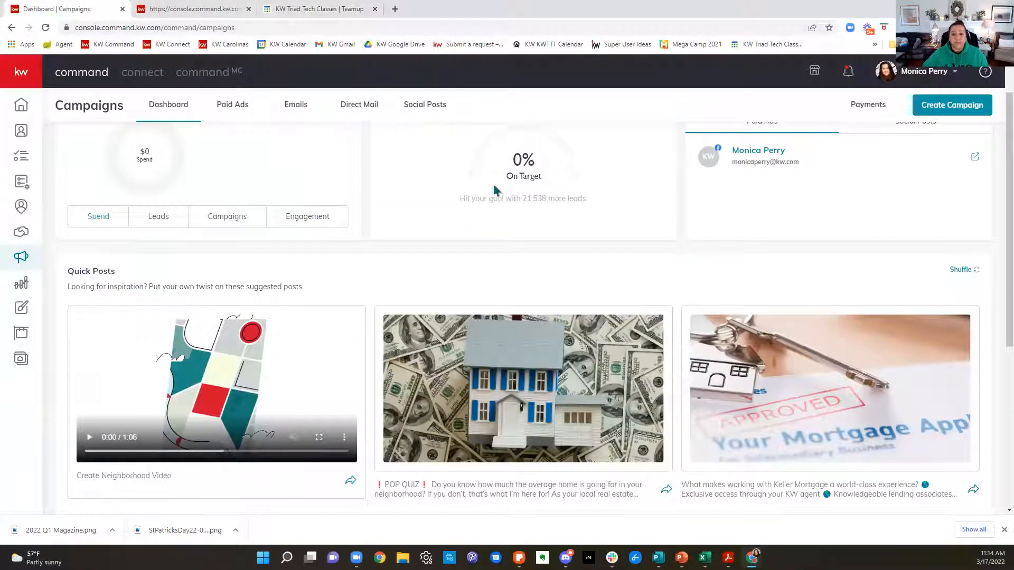
scroll(636, 288, "down", 1)
scroll(368, 162, "up", 2)
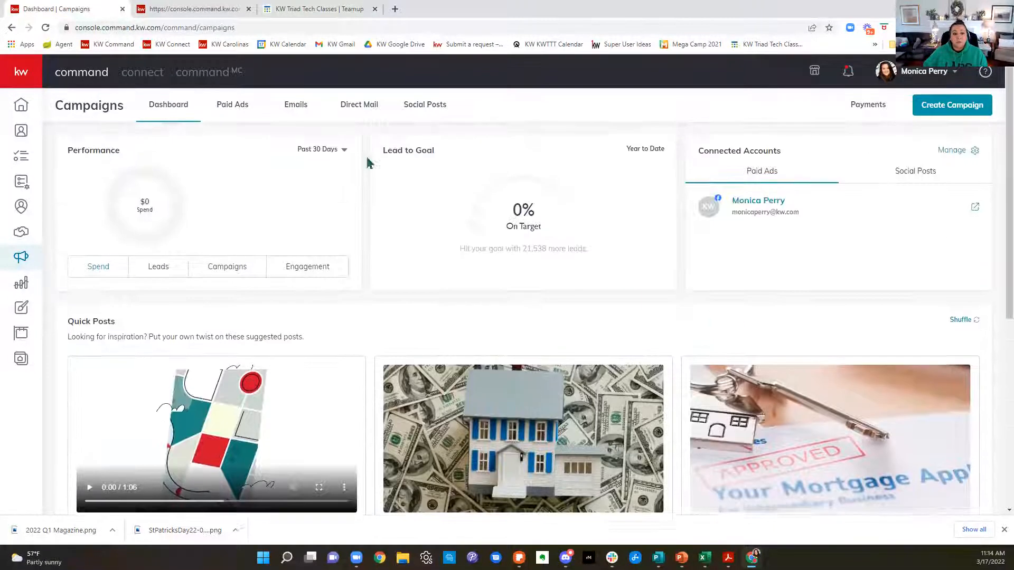
scroll(835, 401, "down", 3)
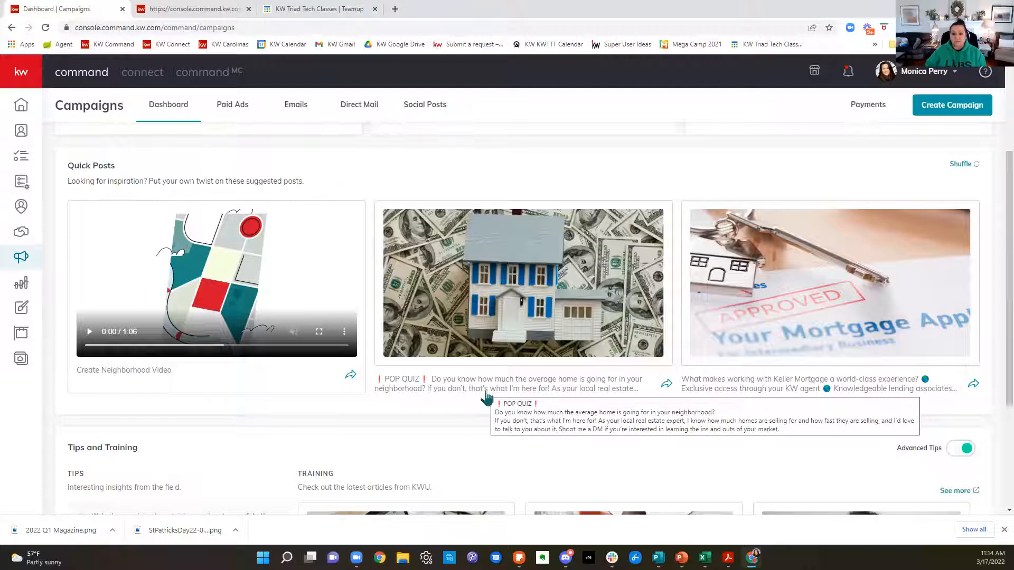
left_click(666, 384)
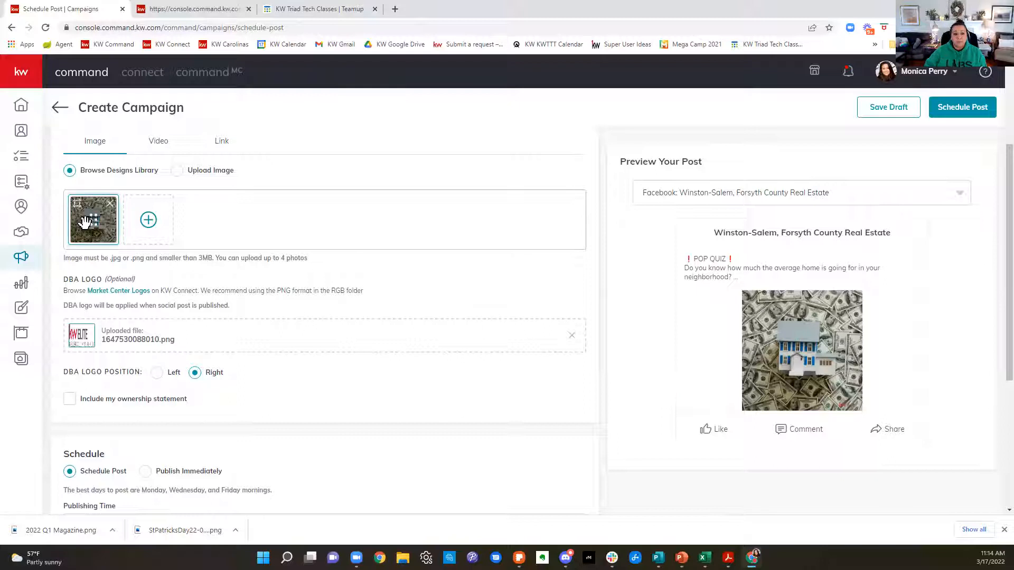
Step: Shuffle the post's suggested text until the caption about Keller Mortgage's trophy case full of gold is chosen
scroll(260, 350, "up", 3)
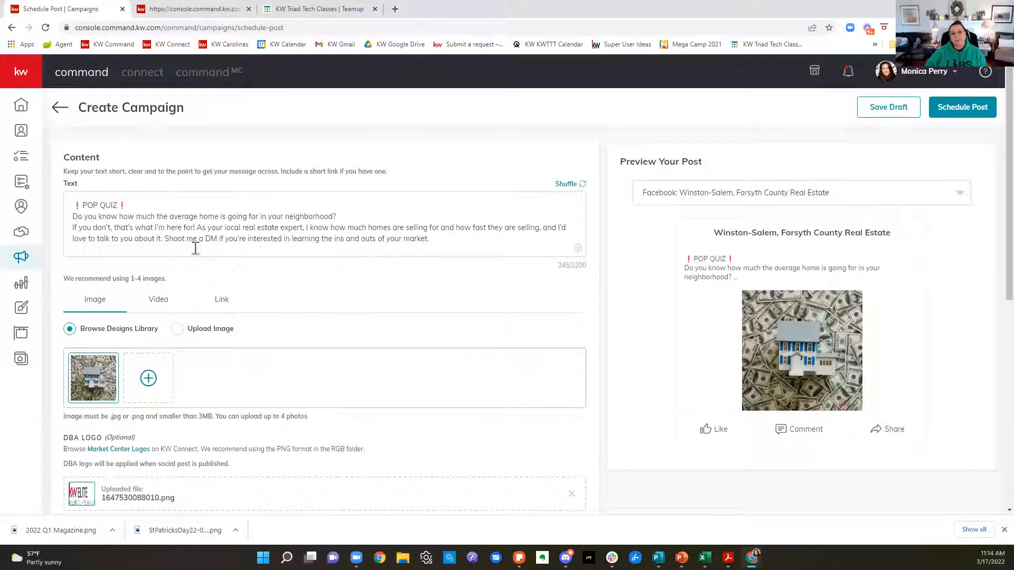
left_click(566, 184)
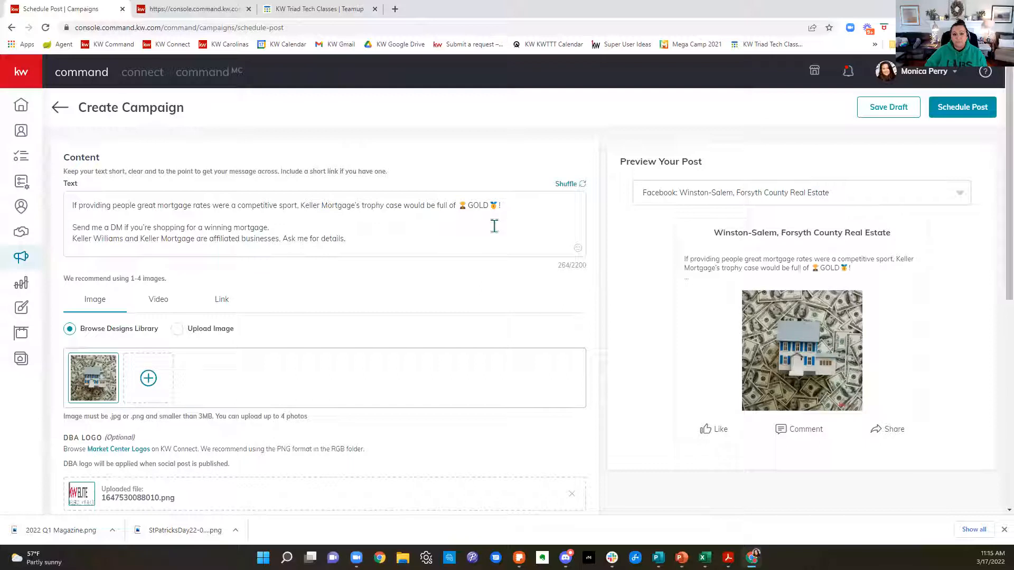
left_click(565, 185)
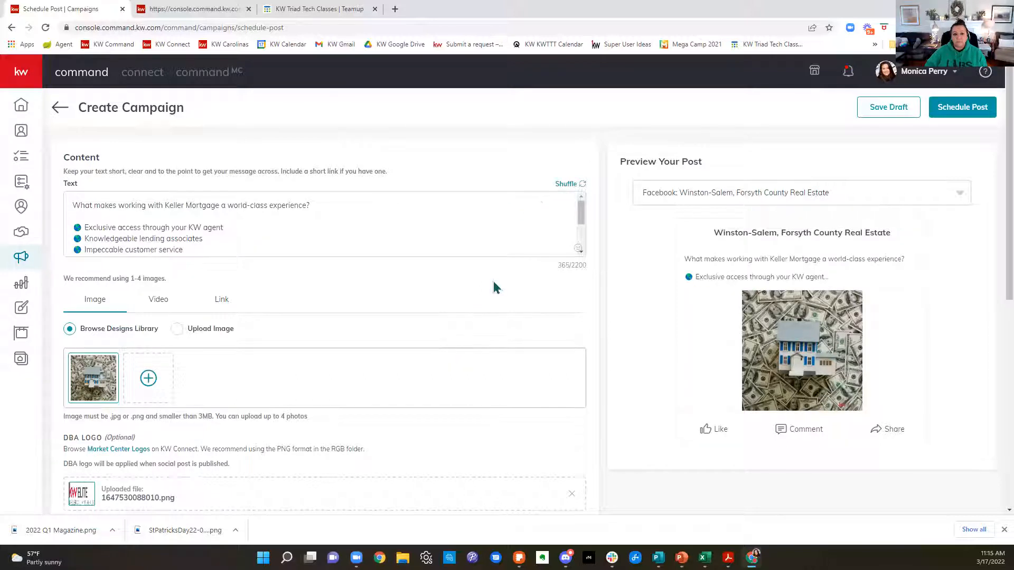
left_click(564, 186)
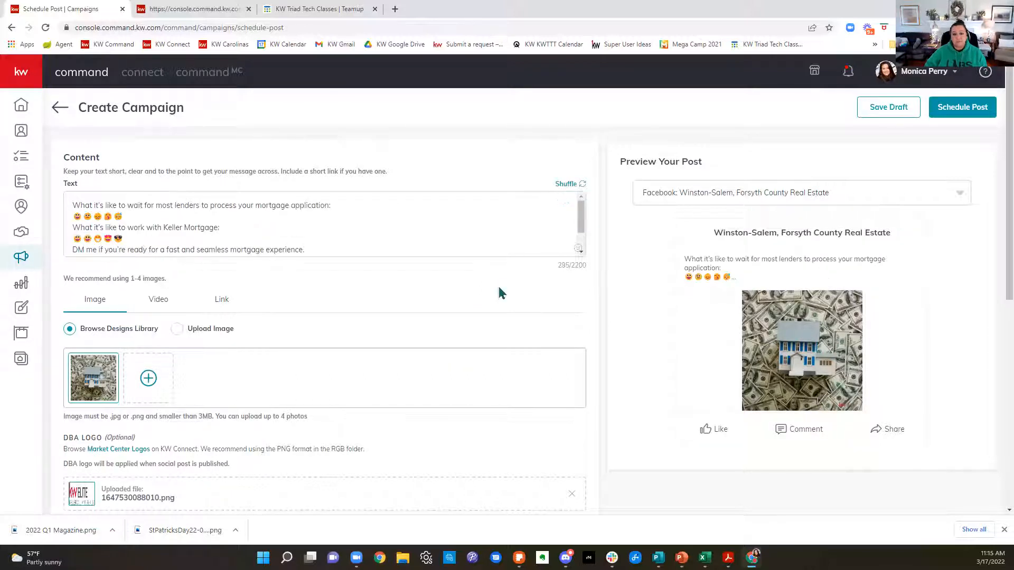
left_click(564, 186)
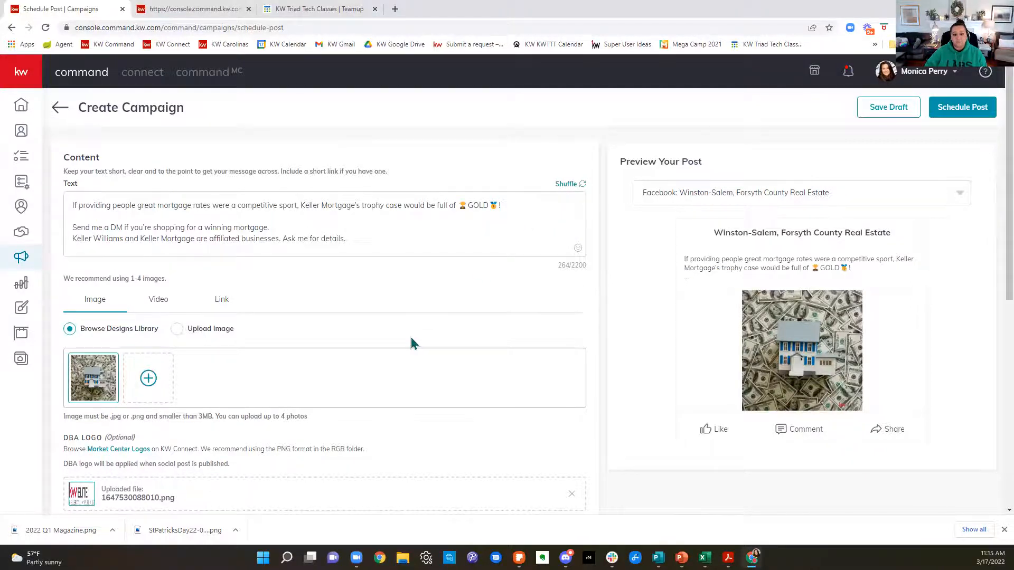
Step: Include the ownership statement on the post image and set the DBA logo position to Left
scroll(412, 341, "down", 3)
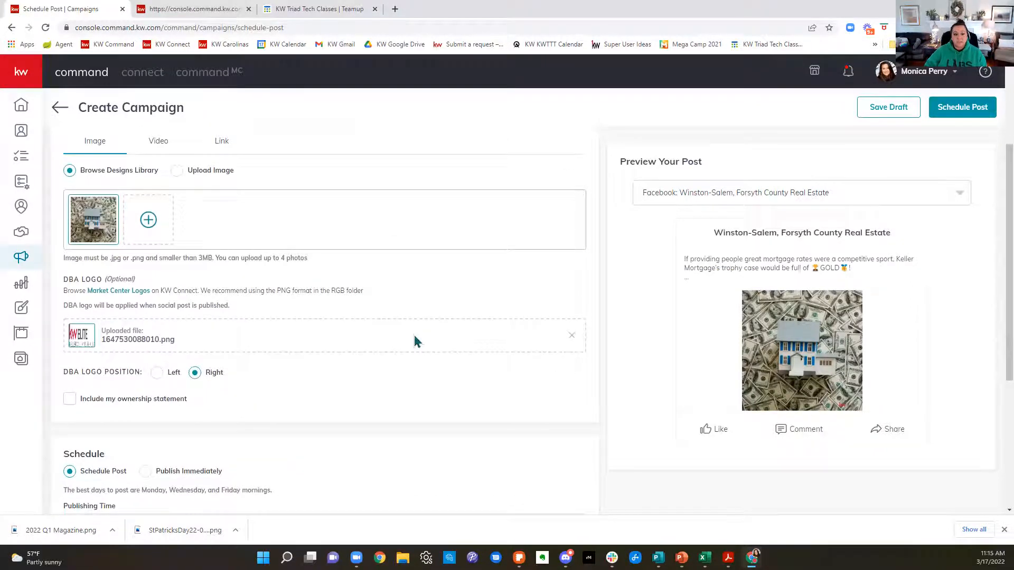
scroll(415, 341, "up", 3)
scroll(407, 293, "down", 2)
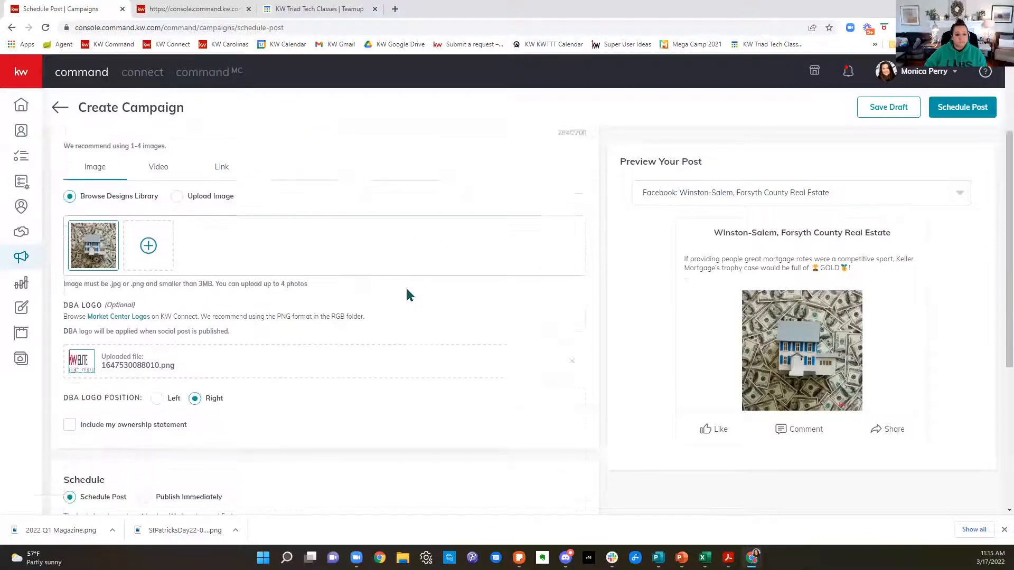
scroll(407, 294, "down", 2)
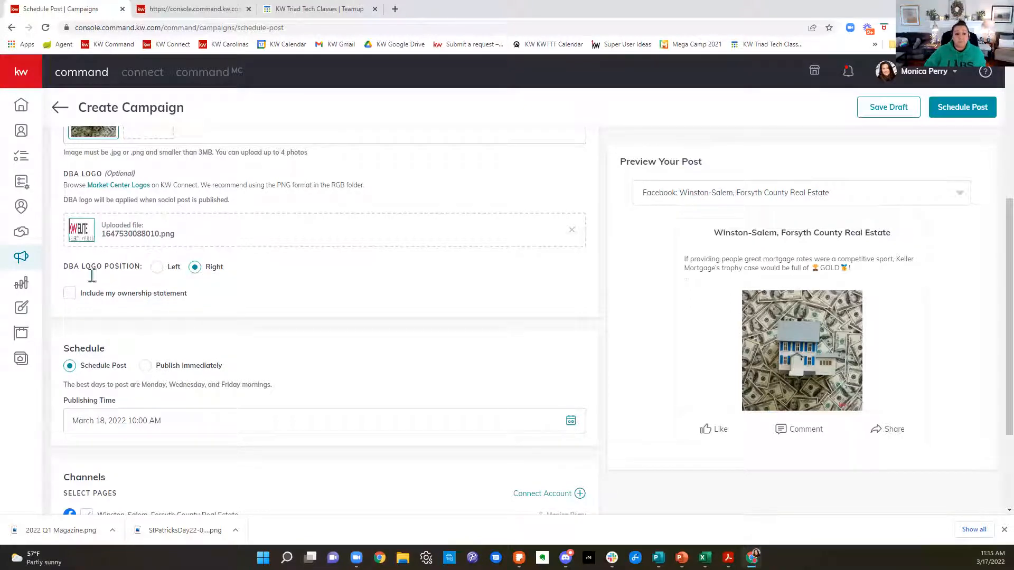
left_click(71, 294)
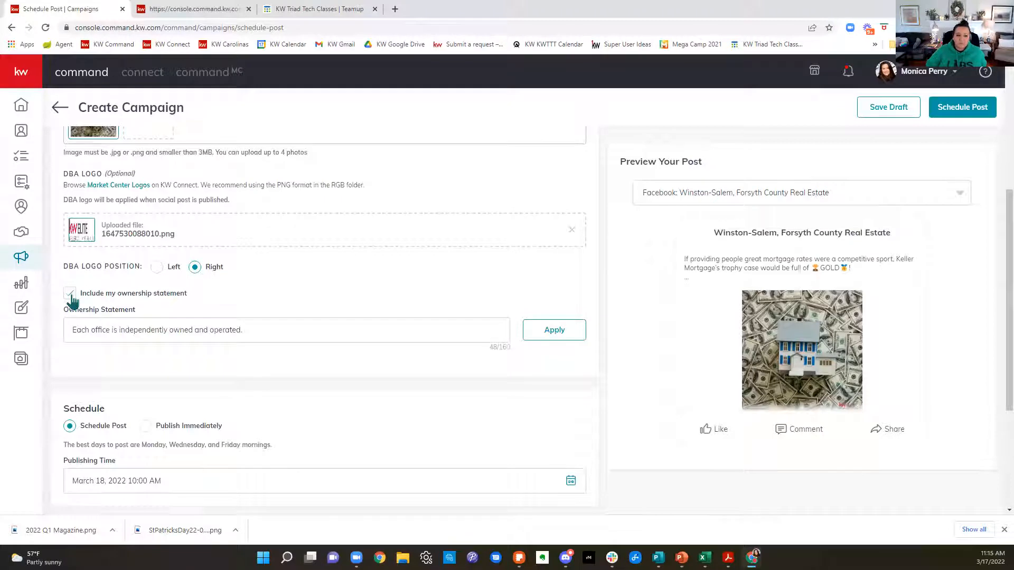
left_click(70, 296)
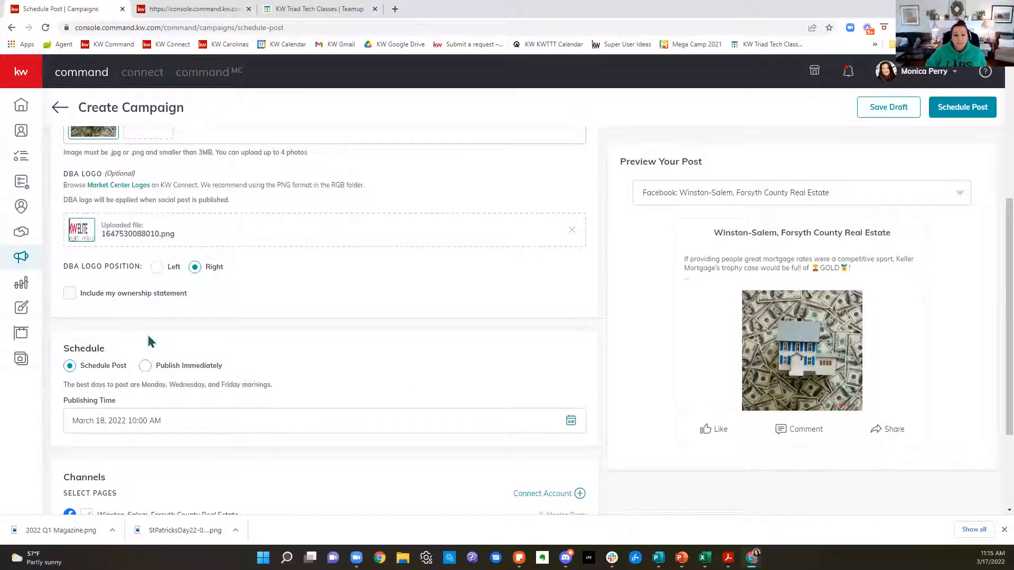
left_click(69, 293)
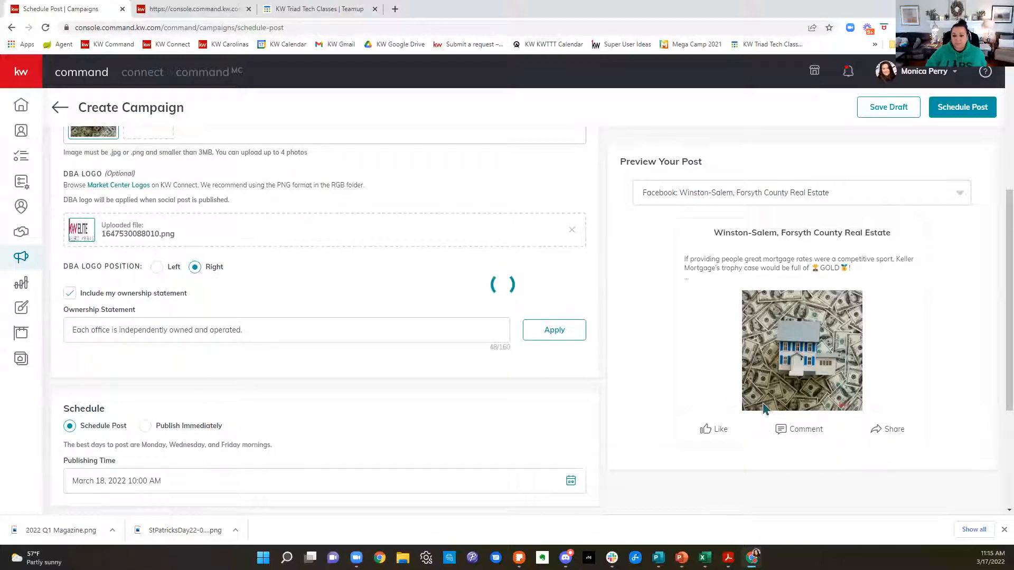
left_click(157, 269)
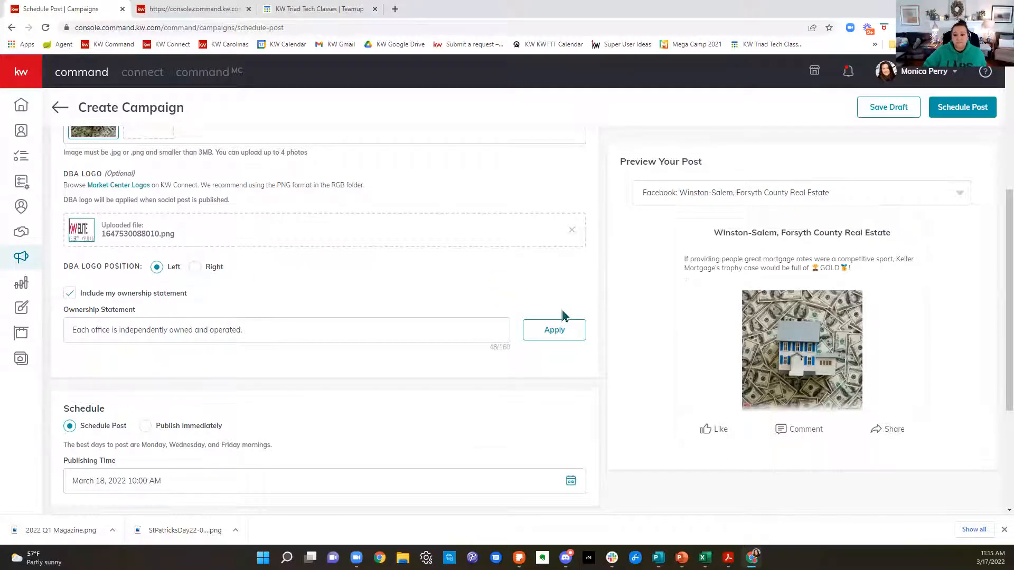
Step: Set the post's schedule option to Publish Immediately
scroll(422, 322, "down", 2)
scroll(424, 327, "down", 2)
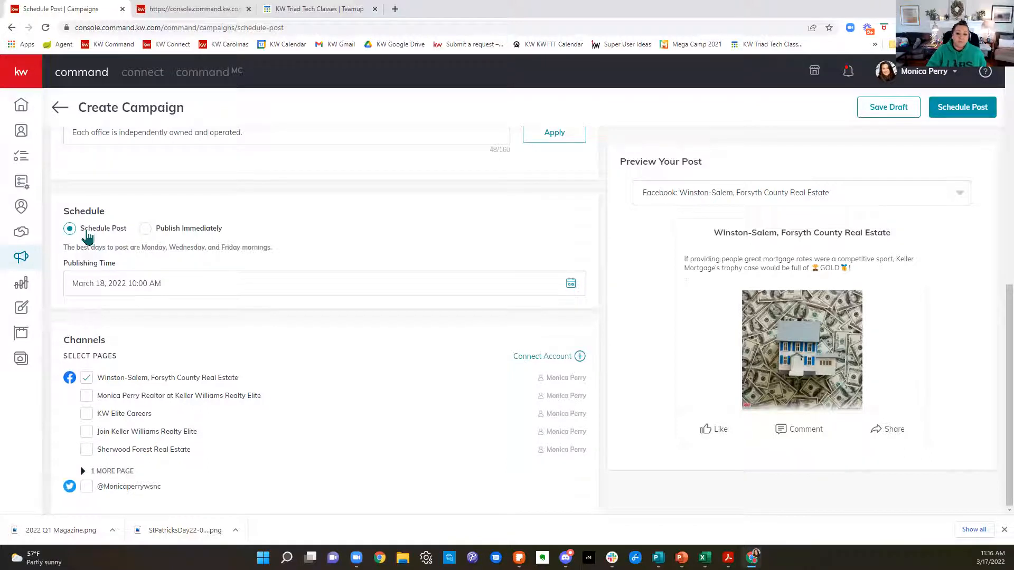
left_click(146, 229)
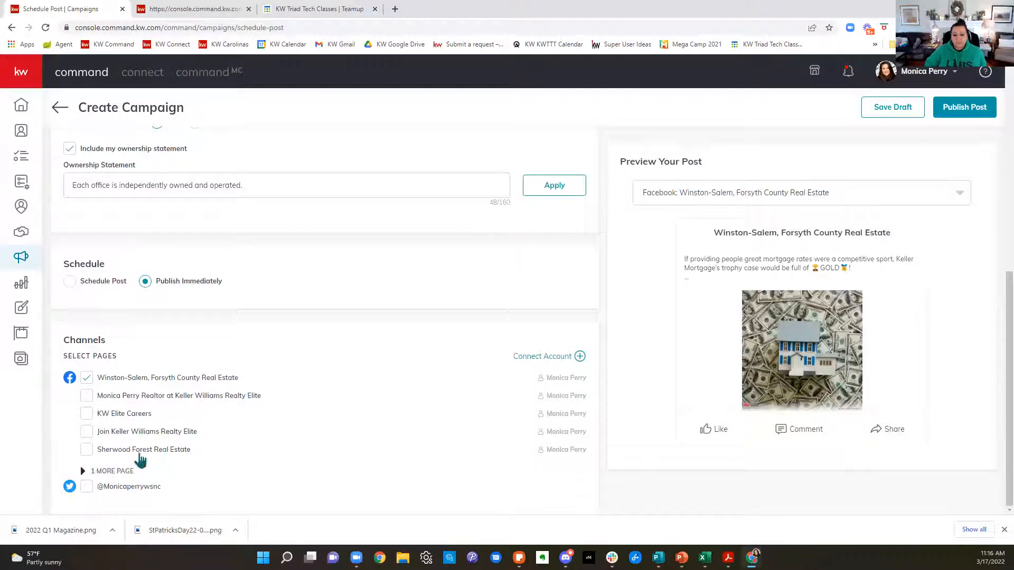
Step: Add the realtor page, KW Elite Careers, Join Keller Williams Realty Elite and Sherwood Forest Real Estate as Facebook channels
left_click(86, 396)
left_click(87, 414)
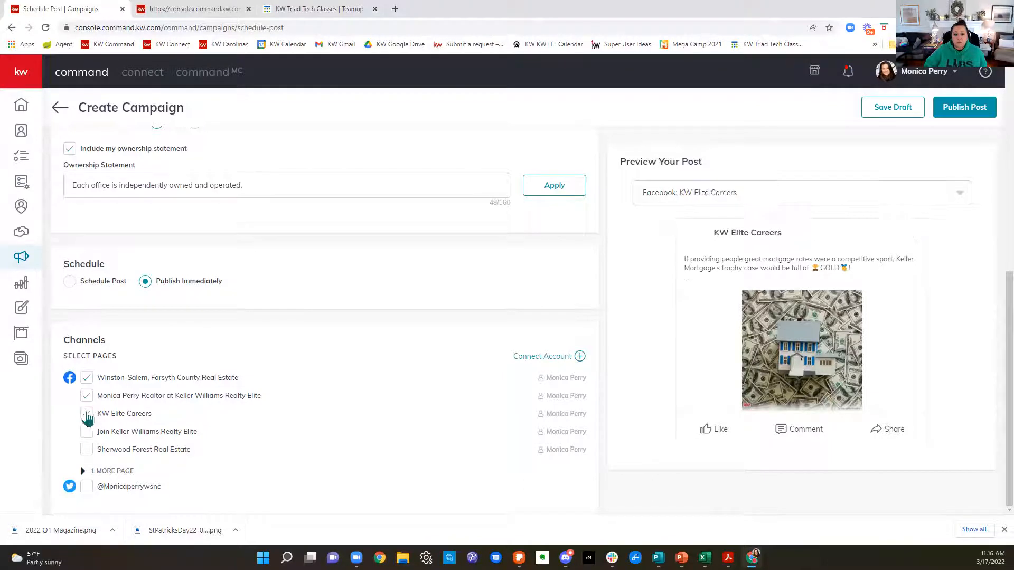
left_click(87, 432)
left_click(87, 449)
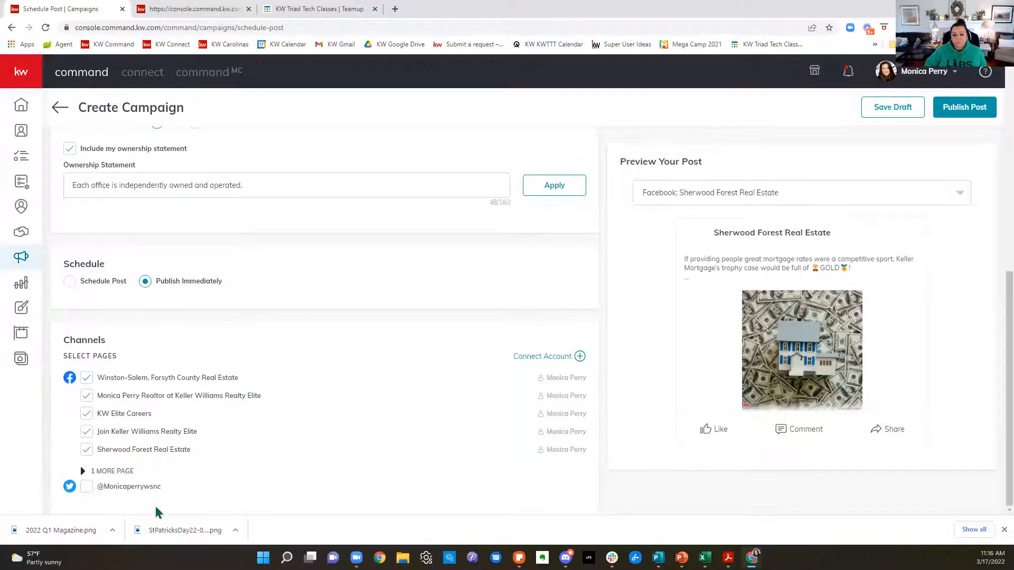
Step: Deselect the four extra Facebook pages so only Winston-Salem, Forsyth County Real Estate stays selected
left_click(87, 450)
left_click(87, 432)
left_click(87, 413)
left_click(87, 395)
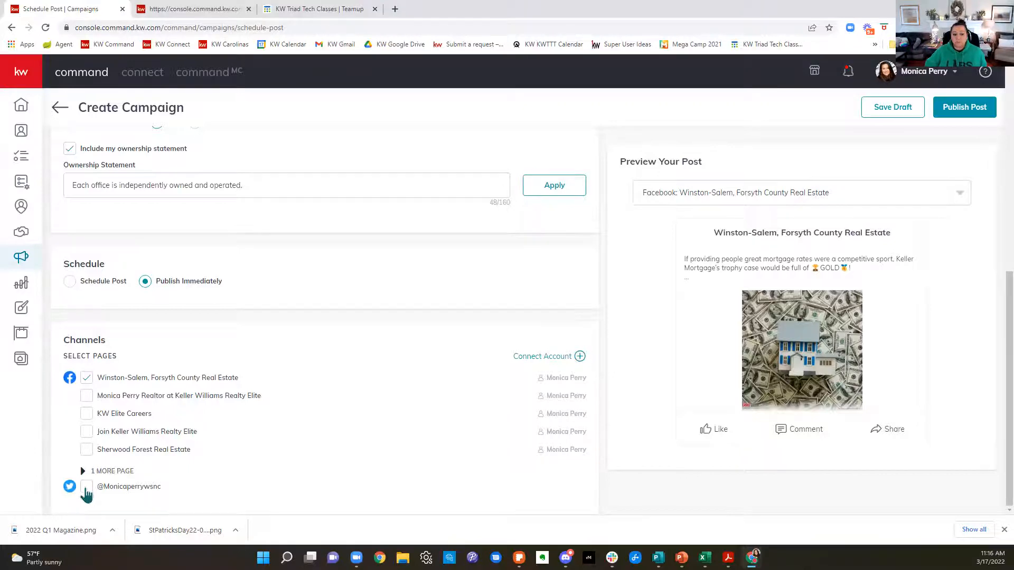
Step: Add the Twitter account as a channel, check the caption's character limit for it, and deselect the account again
scroll(401, 442, "up", 10)
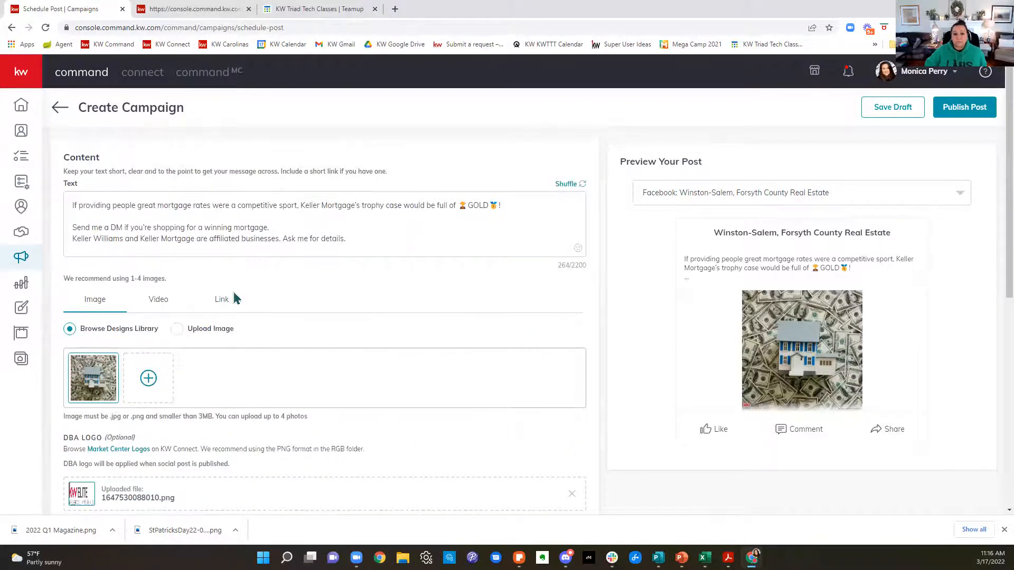
scroll(238, 369, "down", 7)
scroll(176, 427, "down", 2)
left_click(87, 487)
scroll(199, 475, "up", 7)
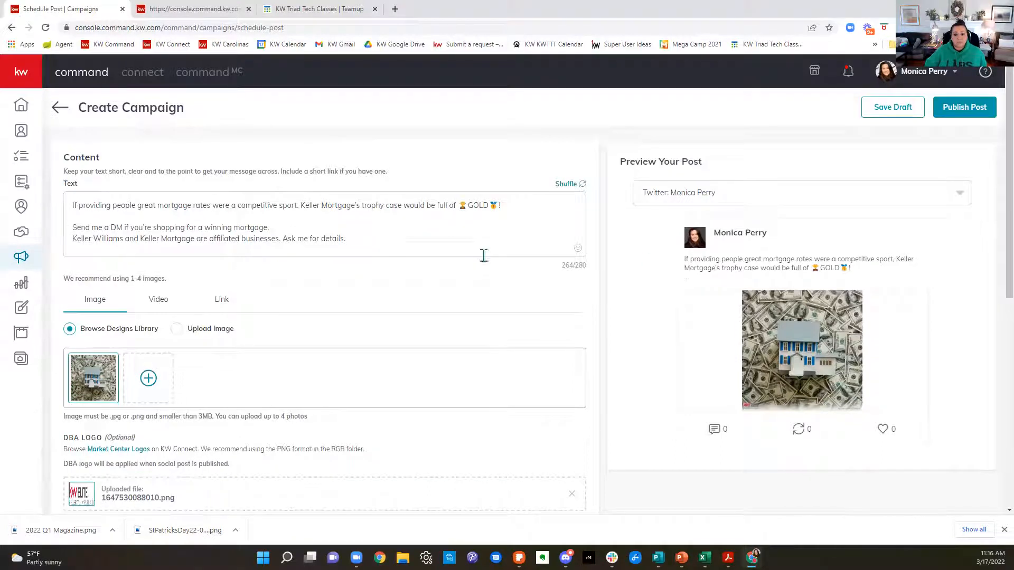
left_click_drag(560, 272, 593, 273)
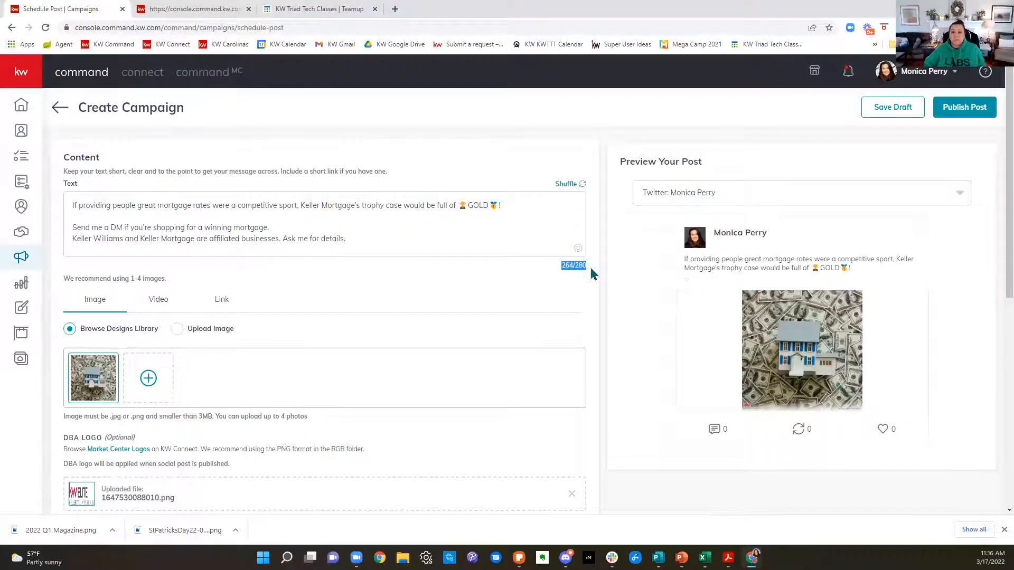
scroll(592, 273, "down", 9)
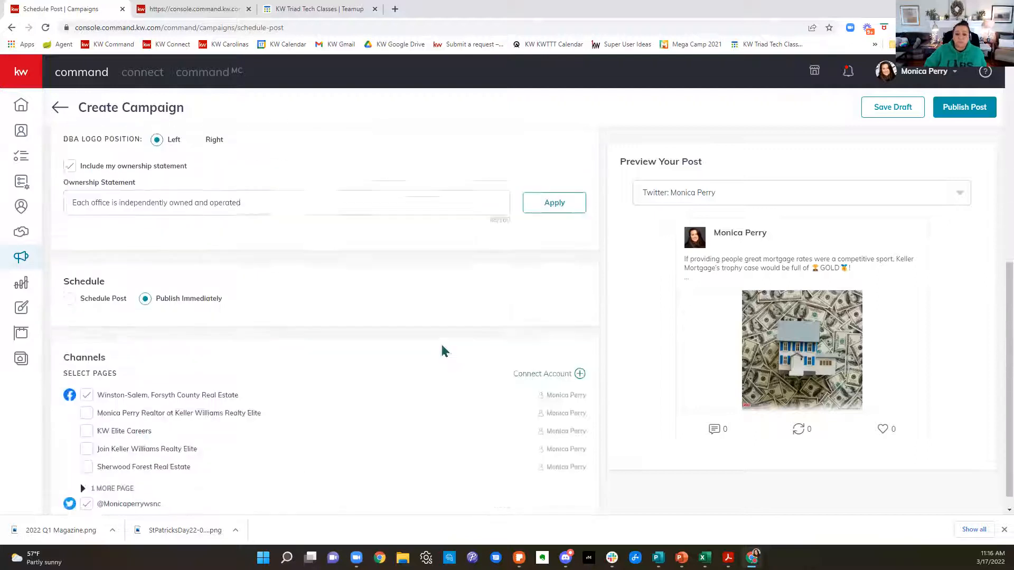
left_click(86, 486)
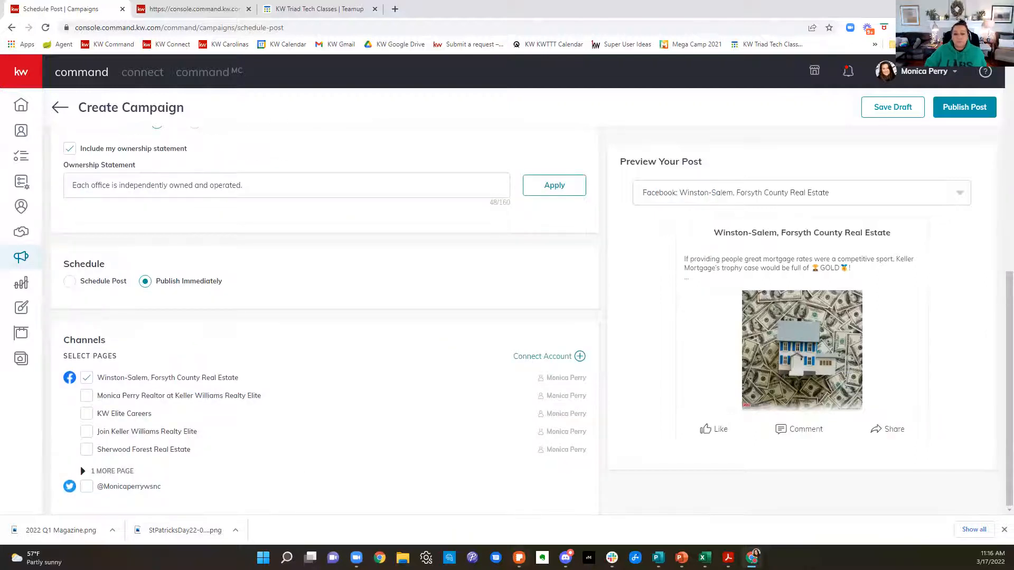
Step: Leave the unpublished post without saving it and return to the Quick Posts on the Campaigns dashboard
scroll(539, 372, "up", 10)
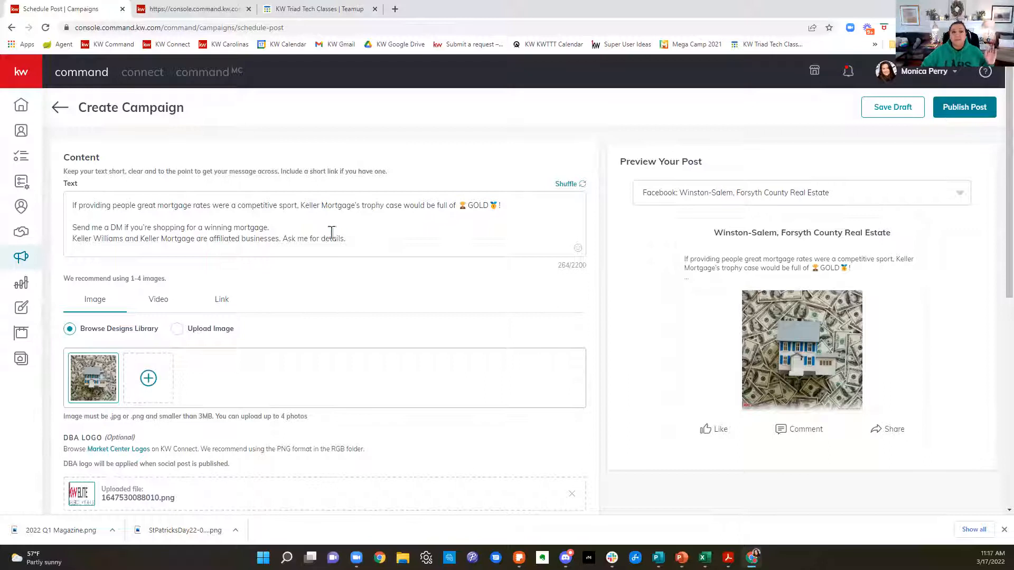
left_click(23, 266)
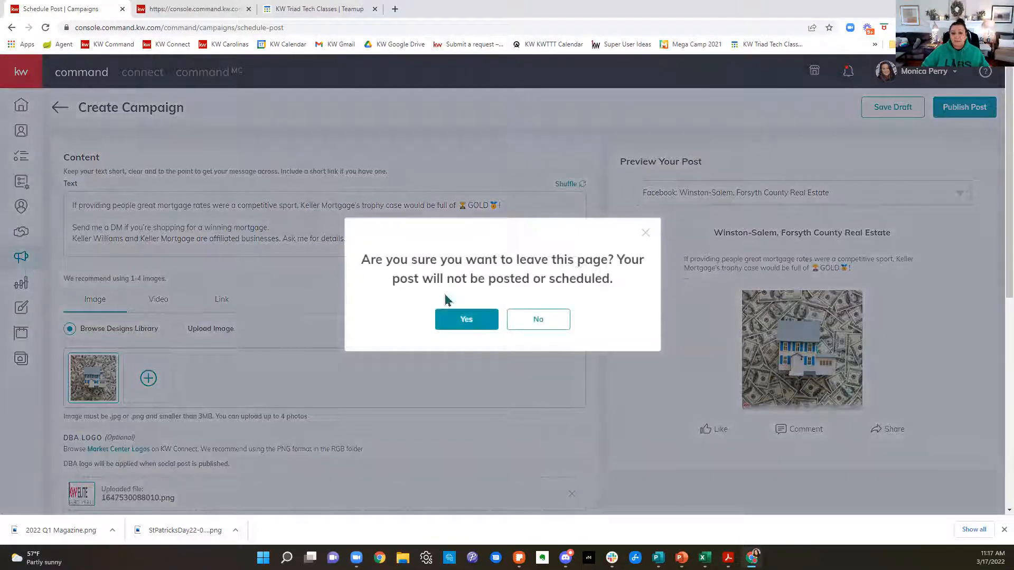
left_click(464, 315)
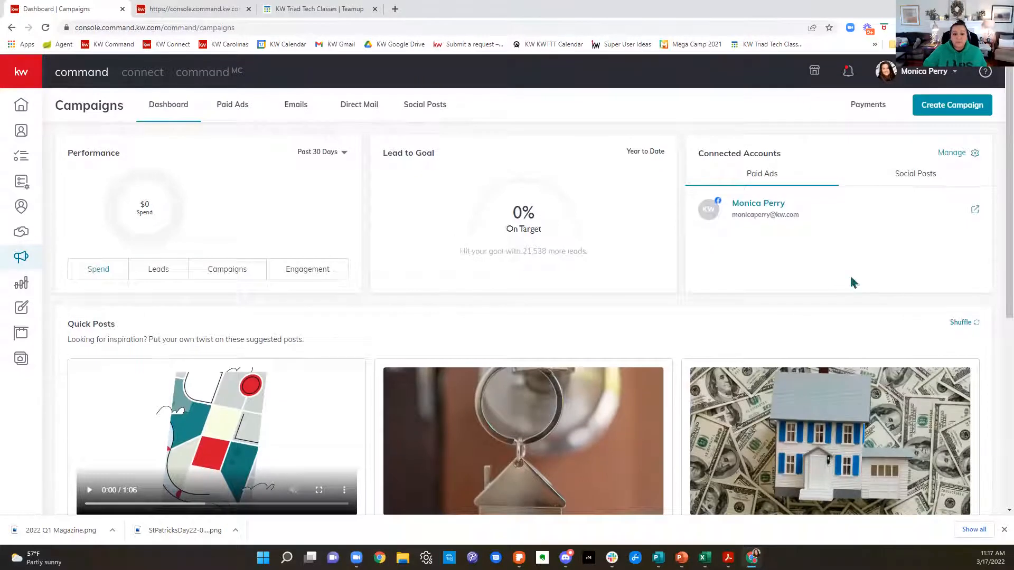
scroll(898, 301, "down", 4)
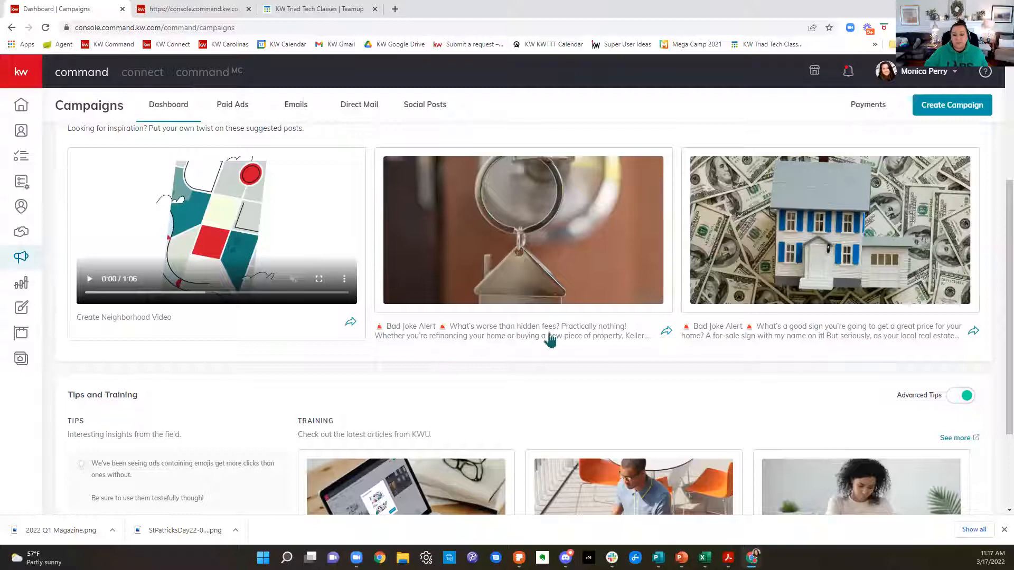
Step: Open the quick post joking about hidden fees and publish it immediately to the Winston-Salem, Forsyth County Real Estate Facebook page
left_click(666, 338)
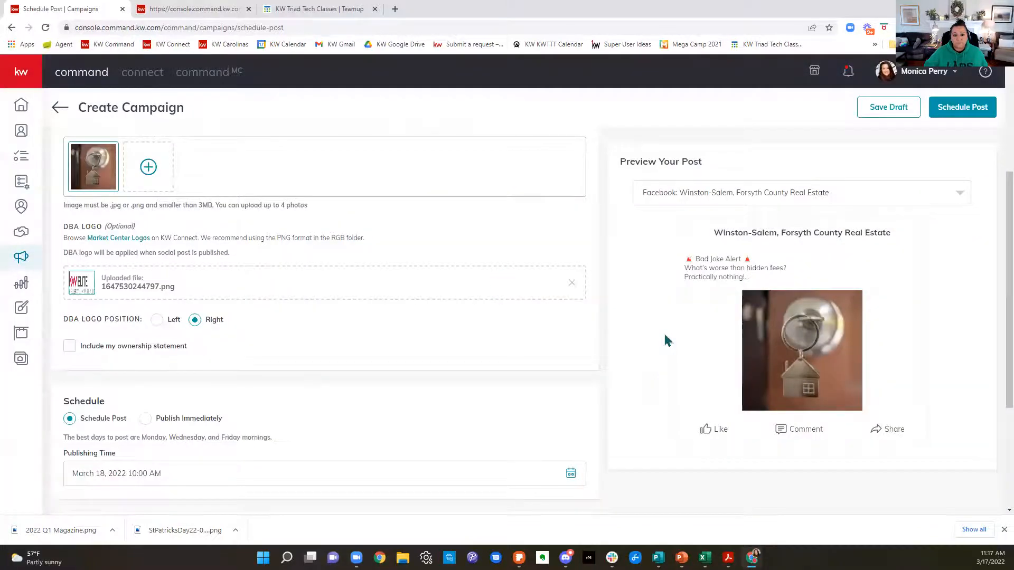
scroll(505, 345, "down", 3)
left_click(144, 229)
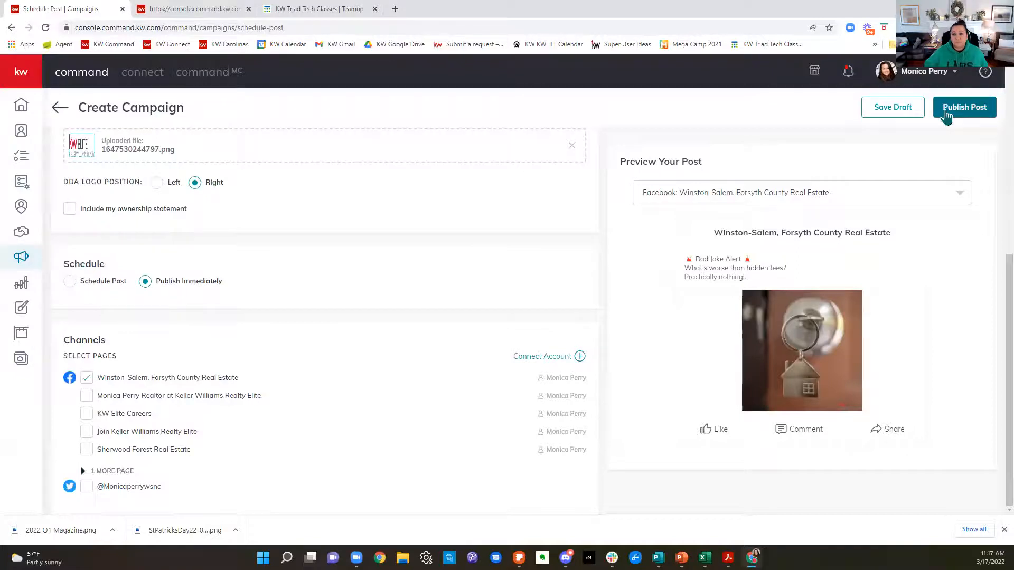
left_click(946, 115)
left_click(530, 324)
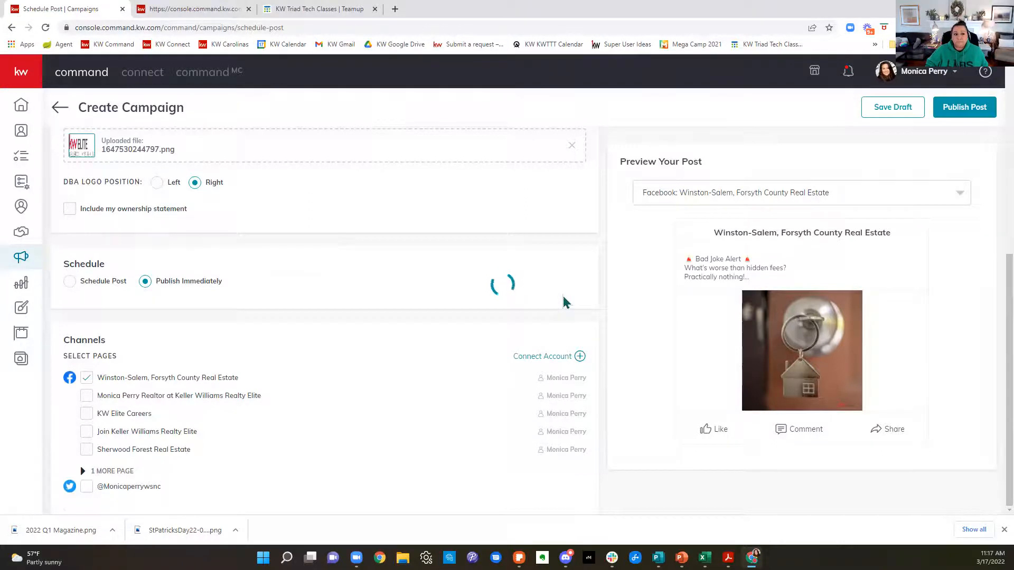
scroll(563, 296, "up", 7)
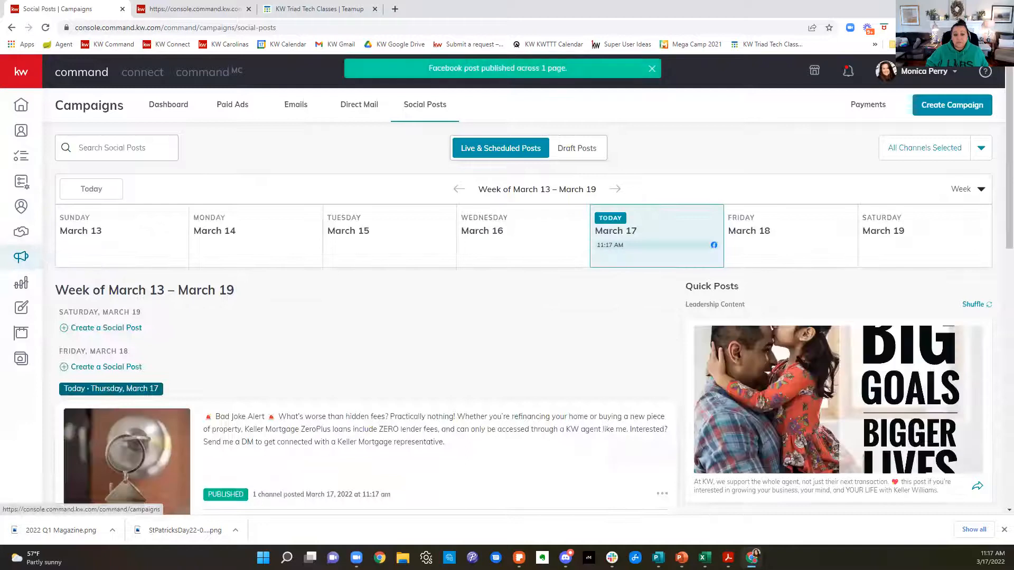
Step: Review the published post in the week's social posts and browse the suggested Quick Posts and video campaigns
scroll(584, 260, "down", 3)
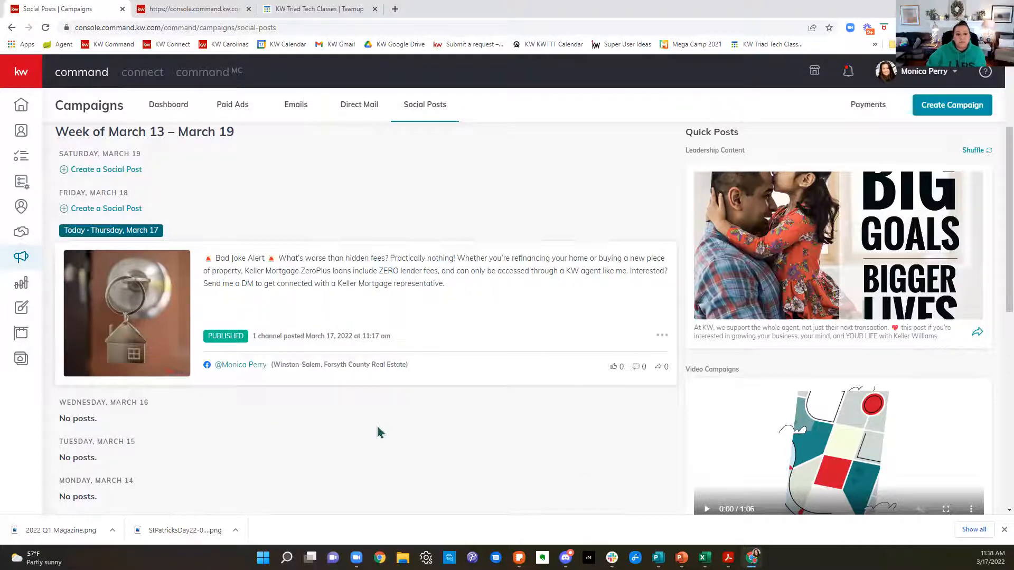
scroll(383, 431, "up", 3)
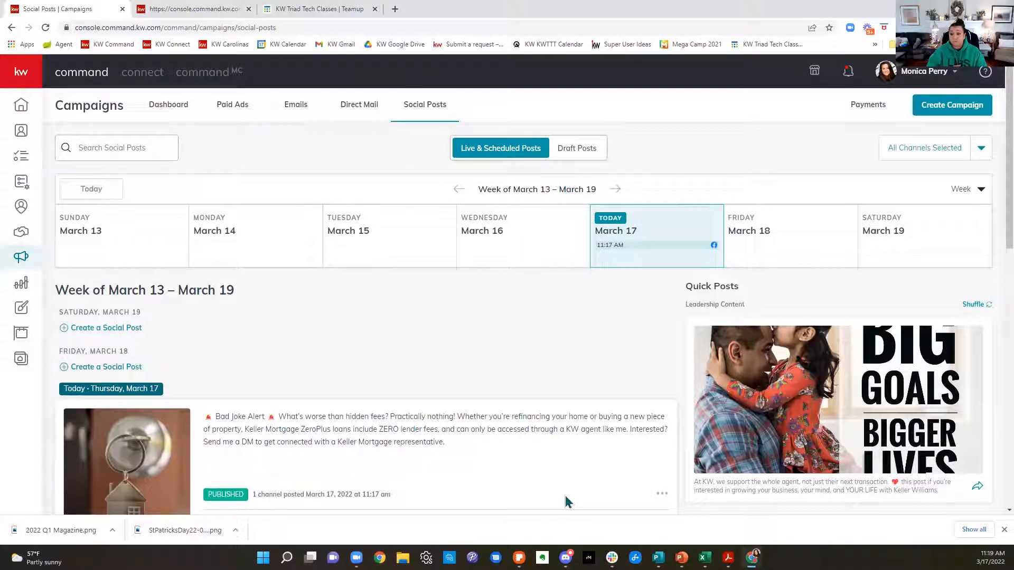
scroll(817, 351, "down", 7)
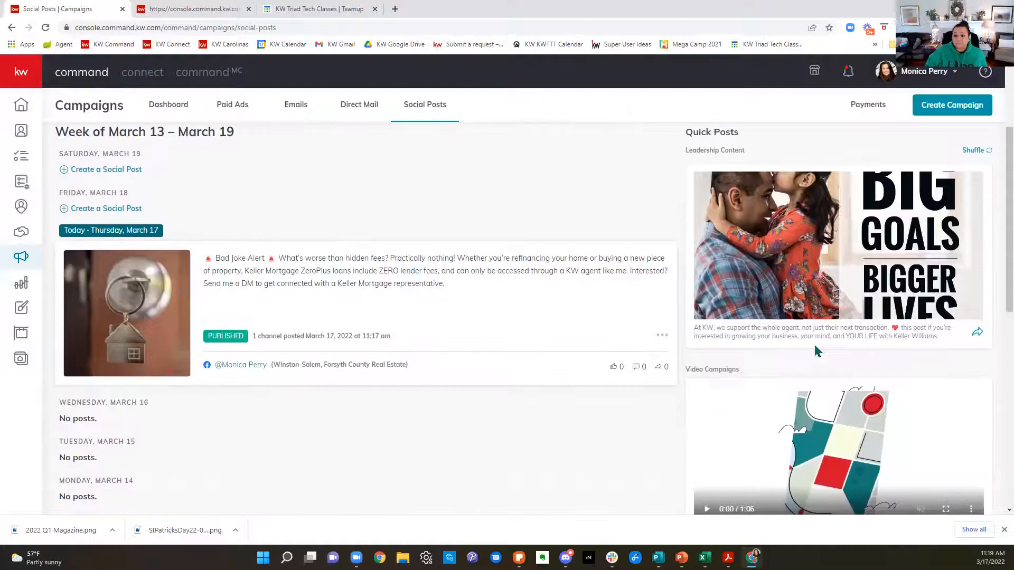
scroll(893, 409, "down", 5)
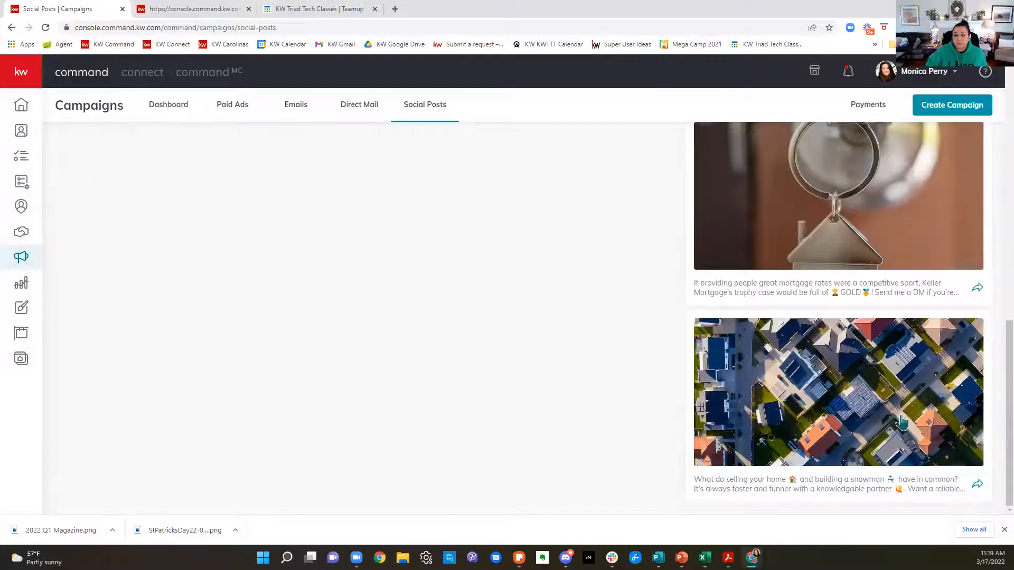
scroll(904, 423, "up", 5)
scroll(902, 421, "up", 4)
scroll(903, 418, "down", 3)
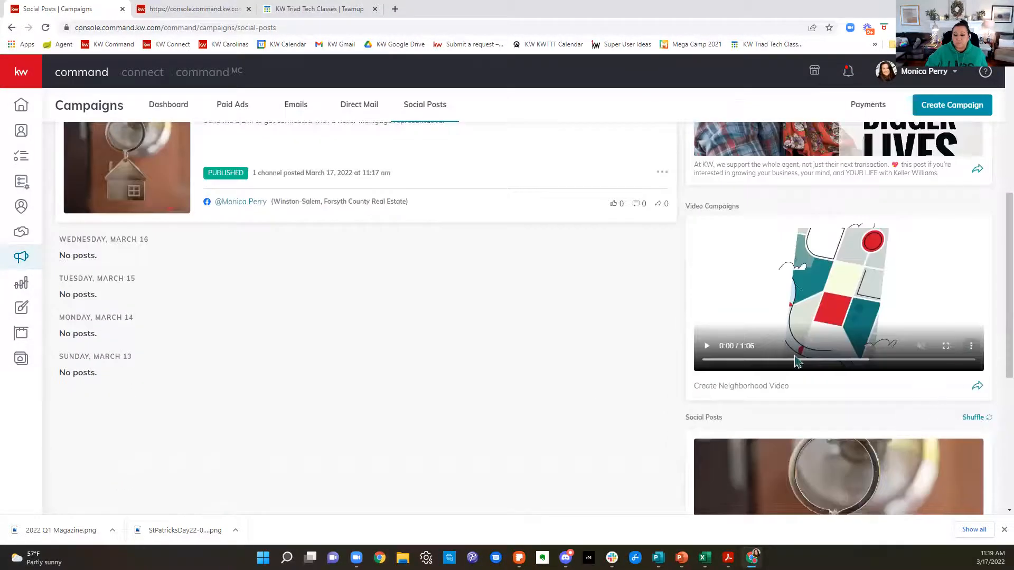
Step: Start a neighborhood video, search for "buena vista winston-salem" and choose the Buena Vista neighborhood in Winston Salem, NC
left_click(978, 388)
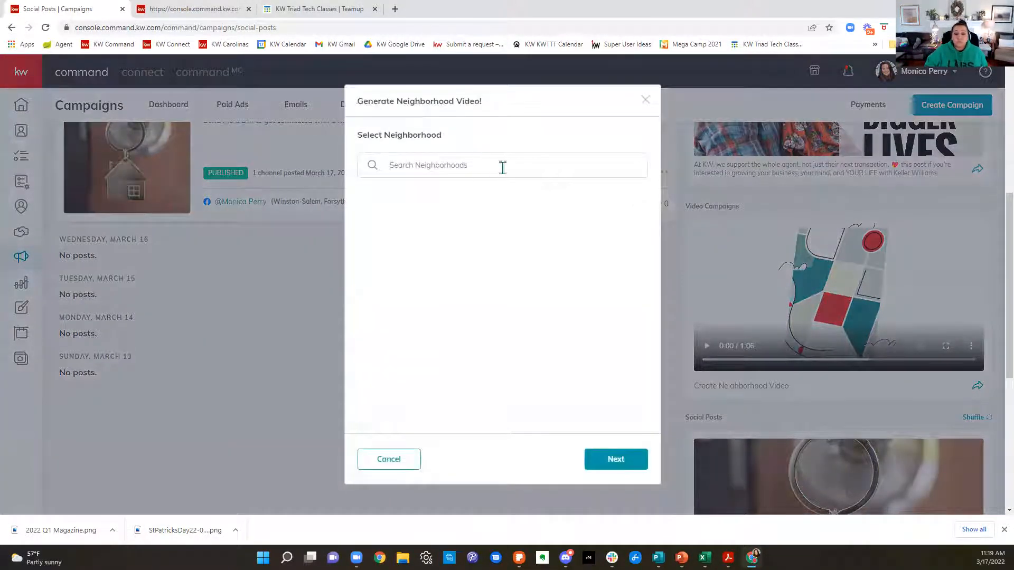
left_click(502, 168)
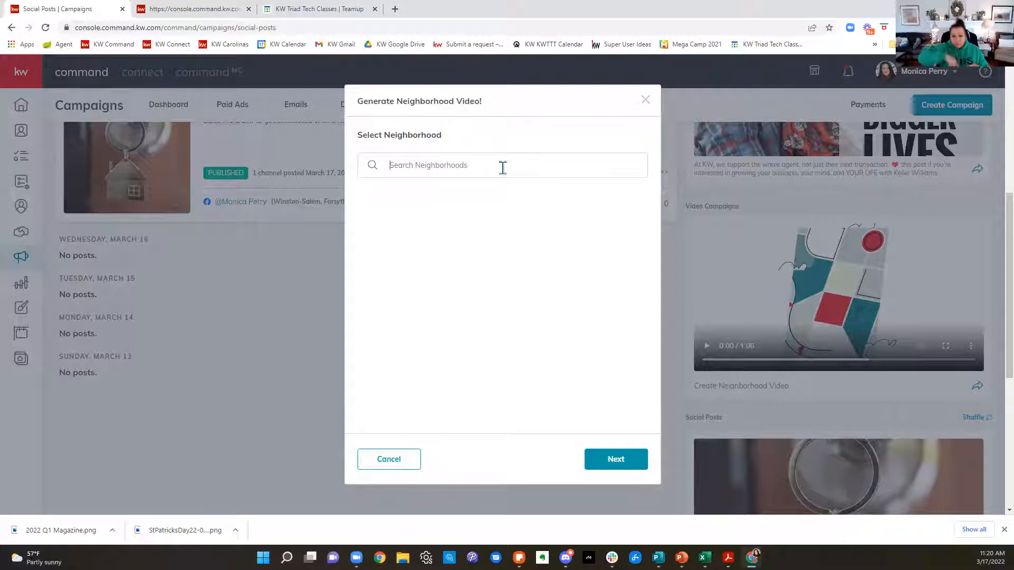
left_click(502, 167)
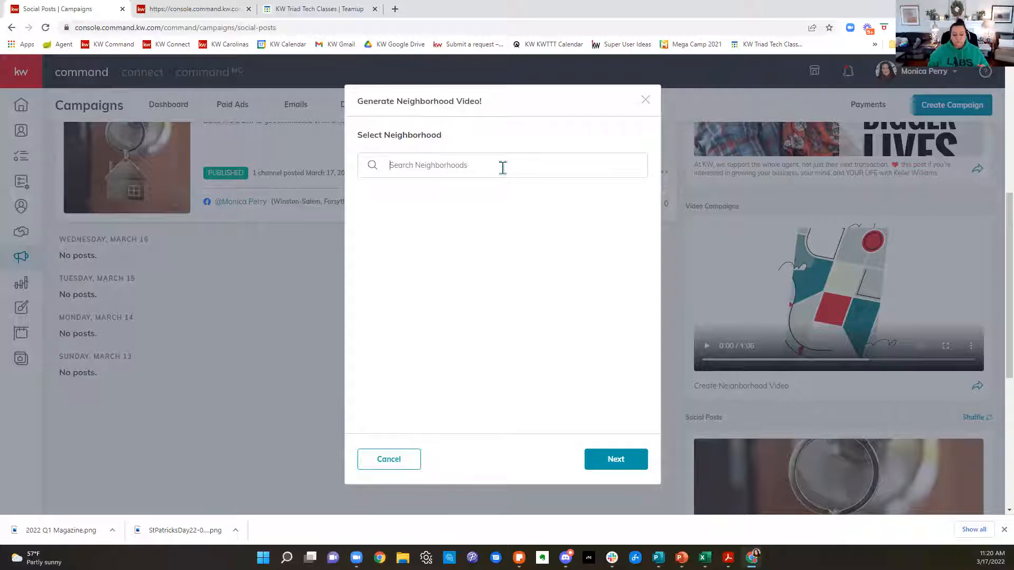
type("bueno")
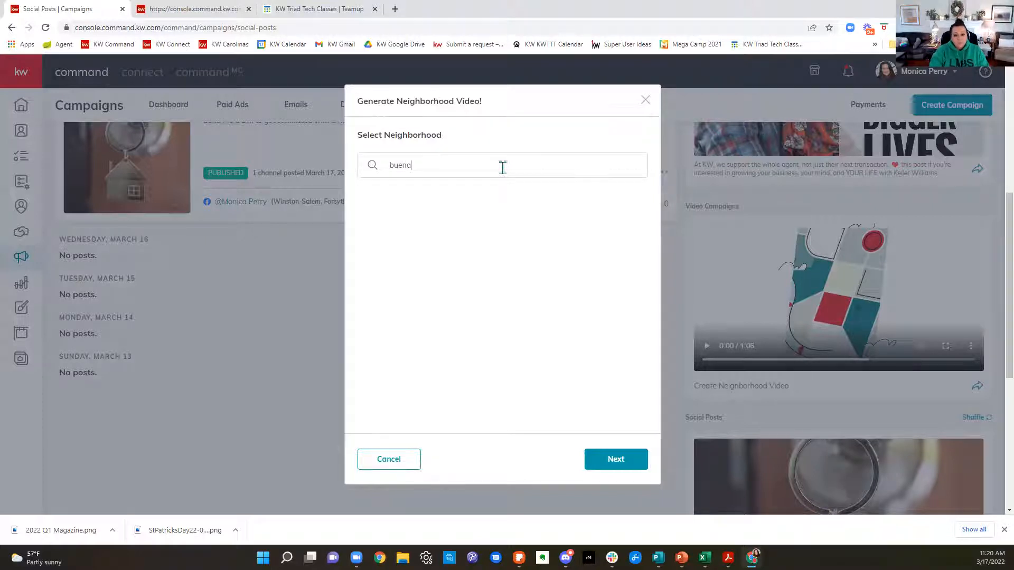
type(" vista winst")
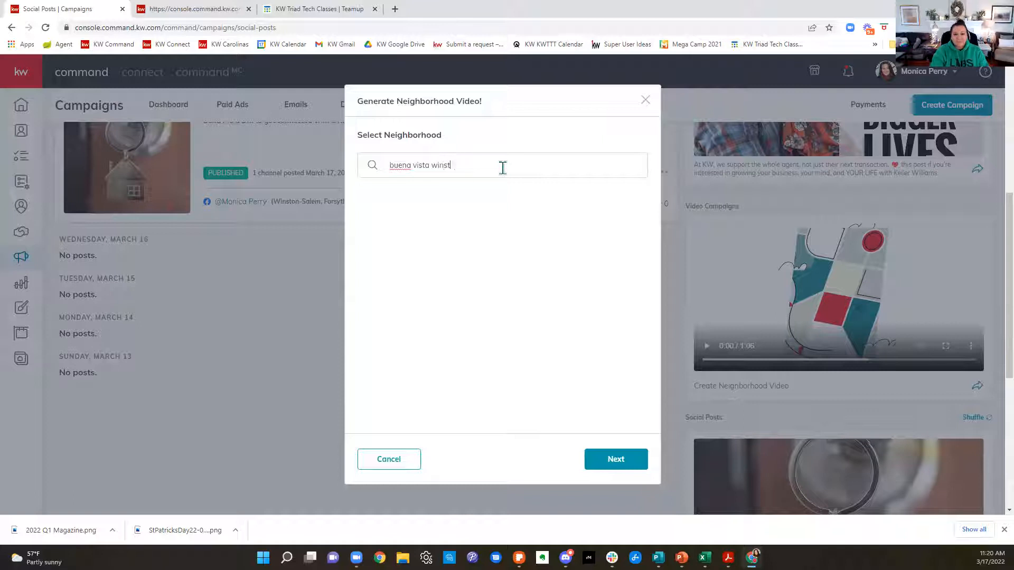
type("on-salem")
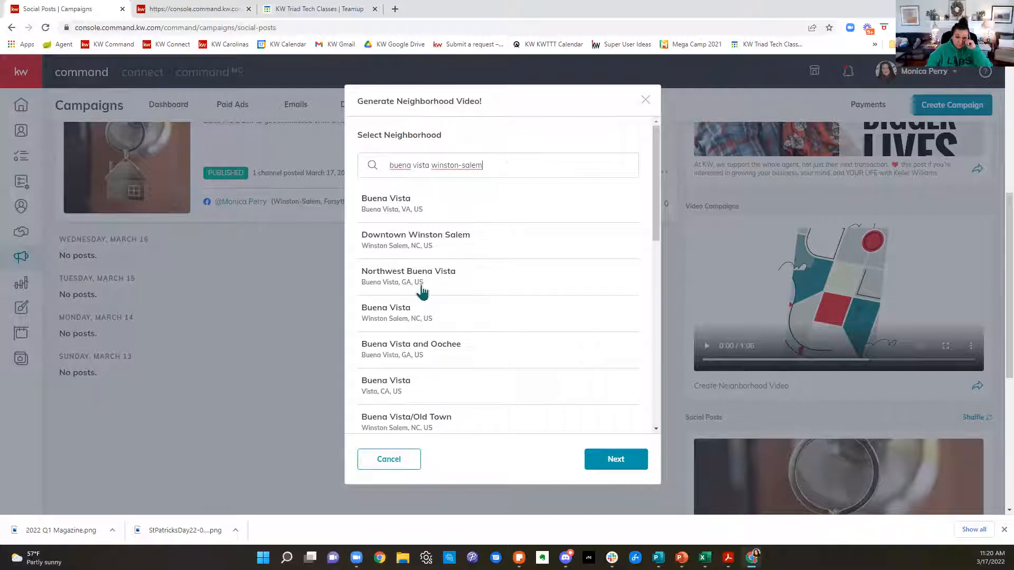
left_click(394, 314)
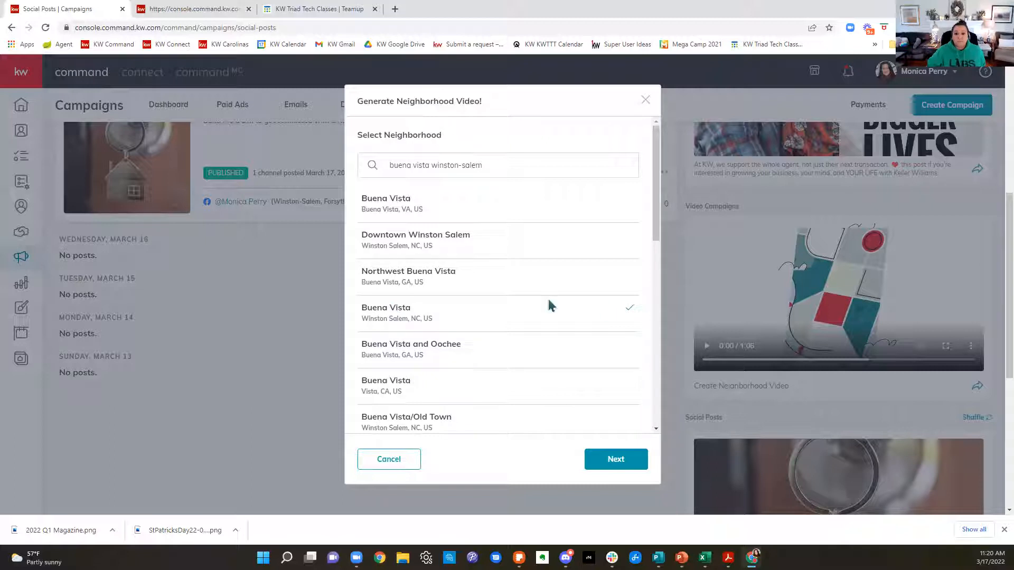
left_click(638, 461)
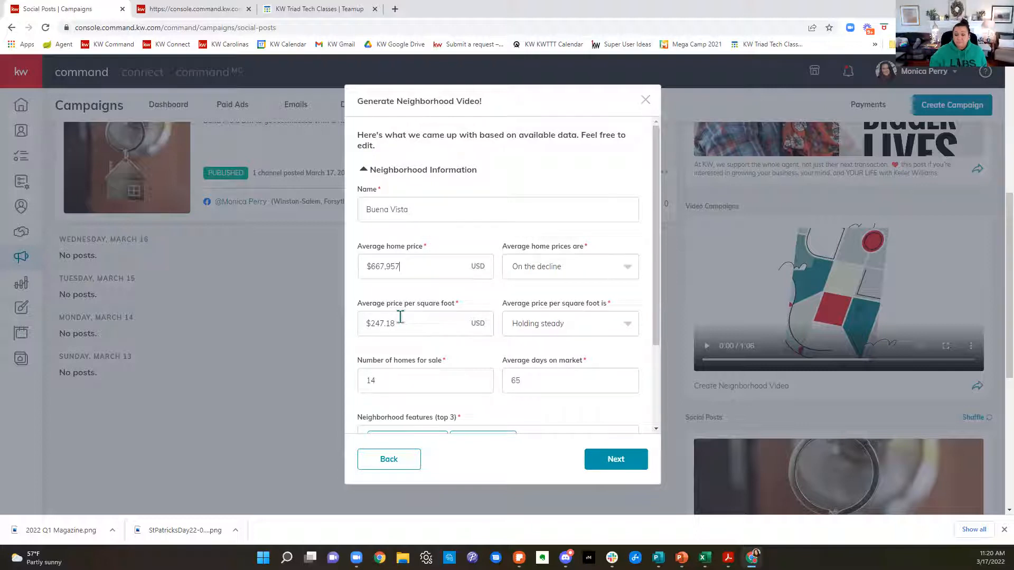
Step: Review the video's prefilled neighborhood statistics and features, agent information, and market center / brokerage information
left_click(405, 379)
scroll(453, 367, "down", 2)
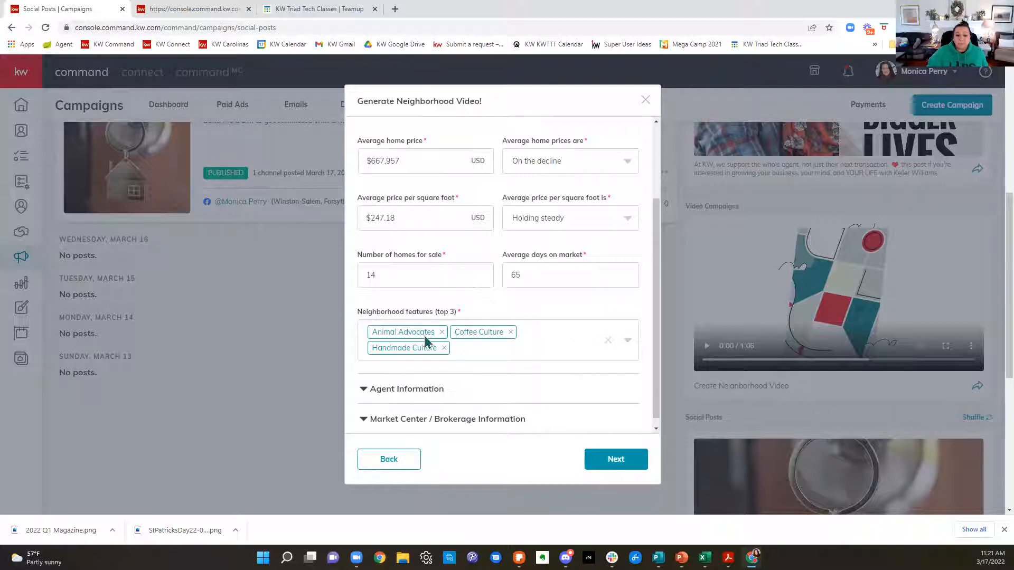
left_click(401, 390)
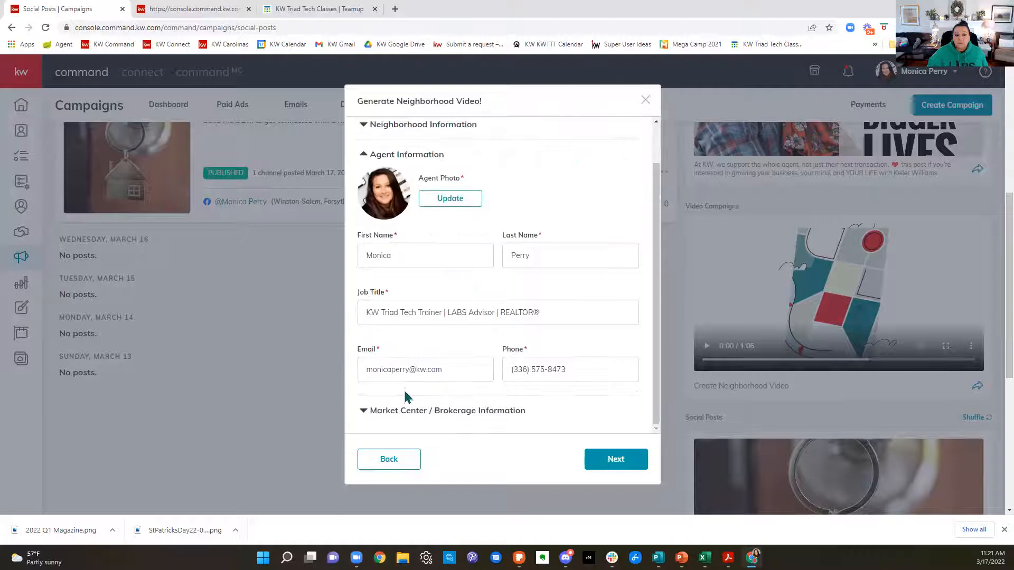
left_click(431, 412)
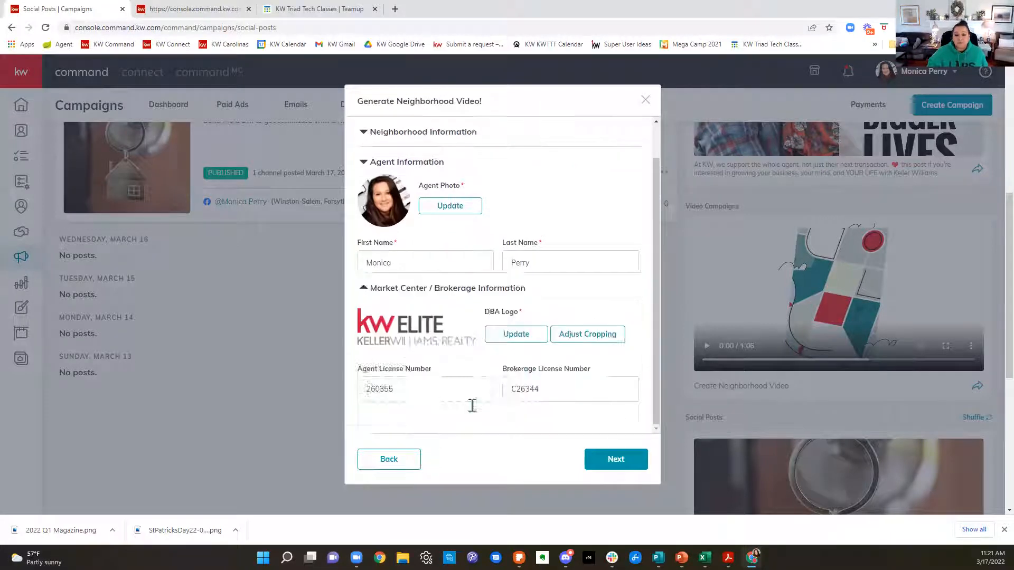
scroll(587, 418, "up", 3)
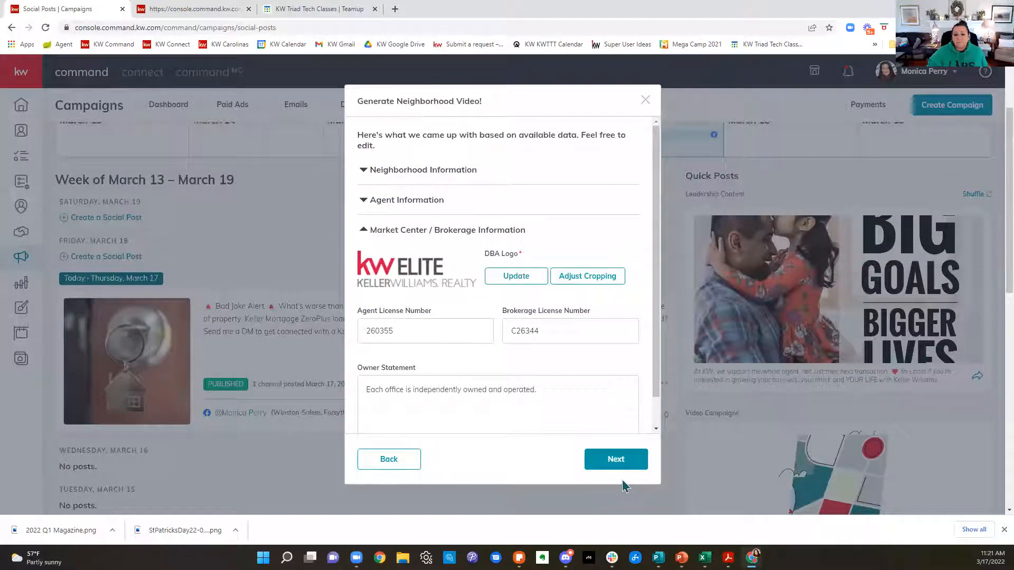
Step: Generate the Buena Vista neighborhood video and play its preview in full screen
left_click(616, 459)
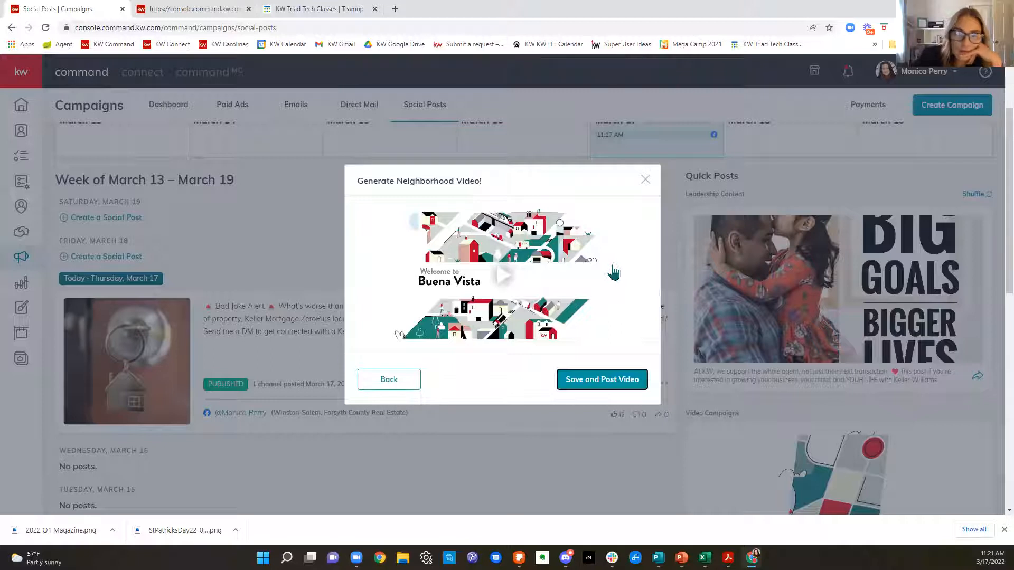
left_click(506, 286)
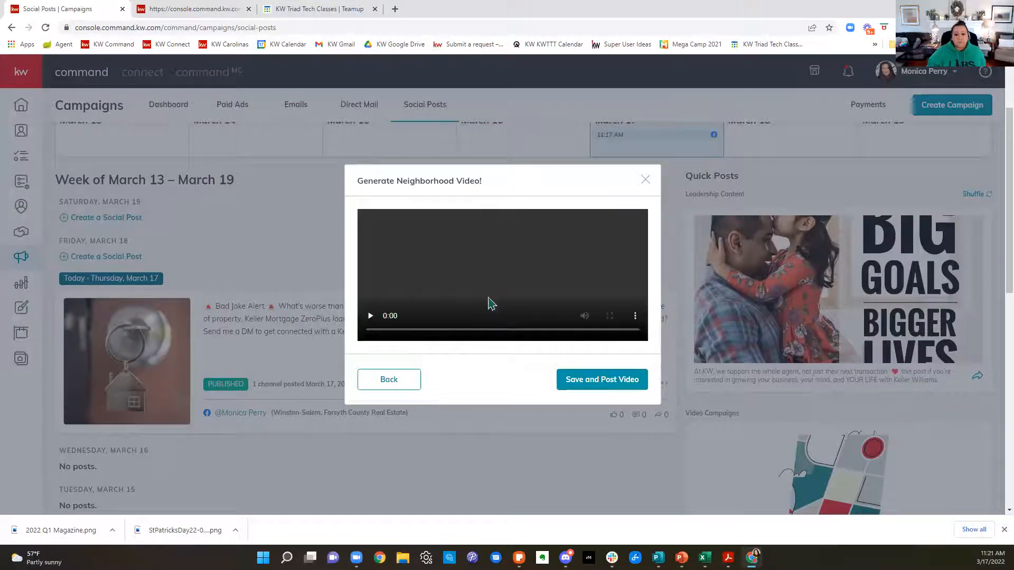
left_click(611, 317)
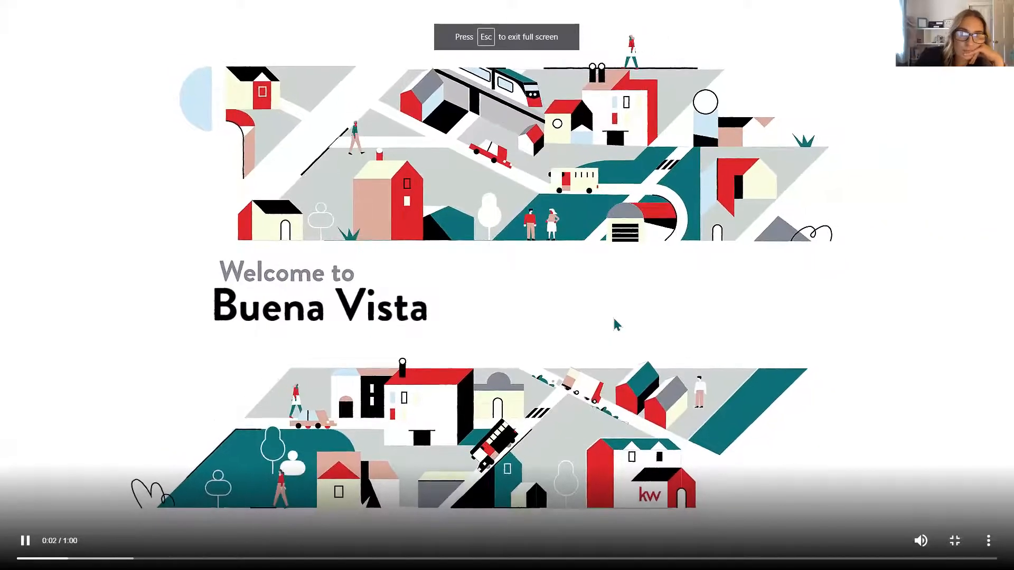
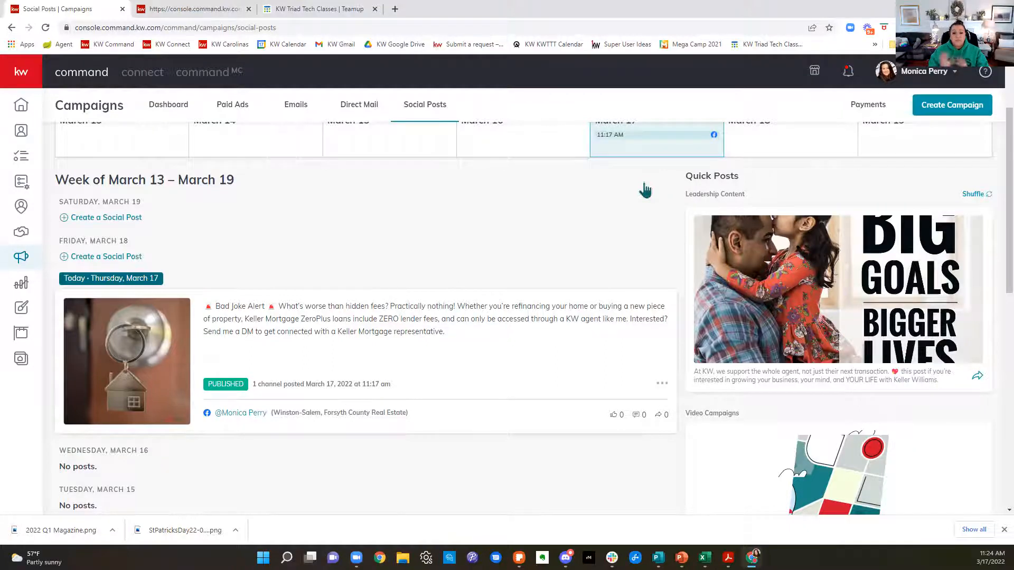
Step: Switch the social posts calendar from week to month view and look over March 2022
scroll(644, 190, "up", 2)
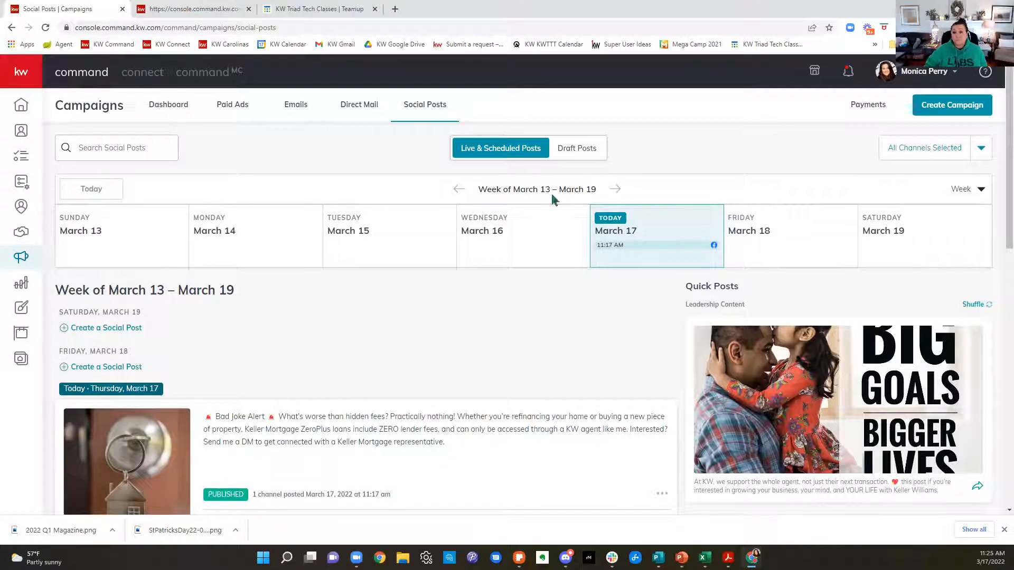
left_click(980, 190)
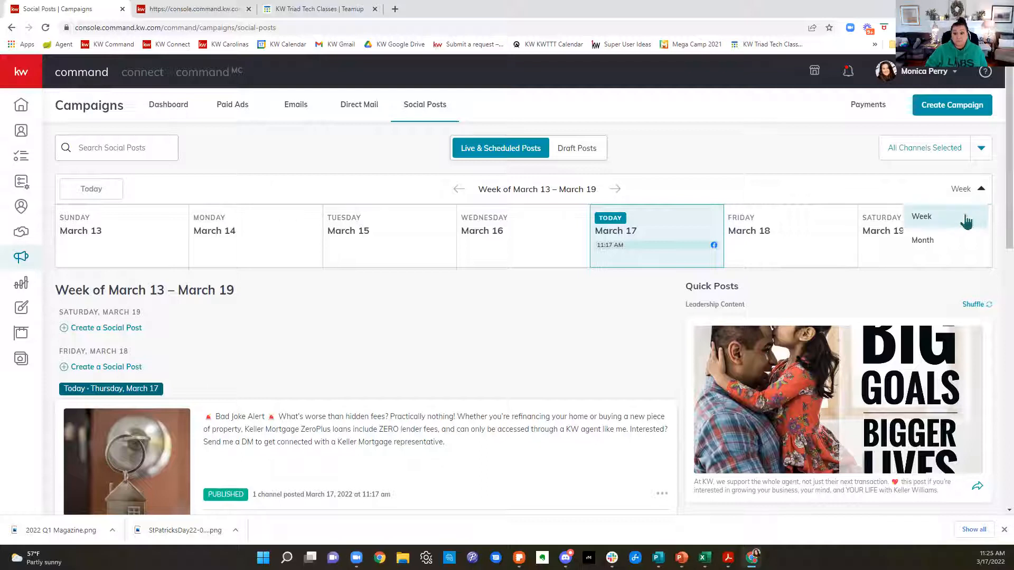
left_click(949, 246)
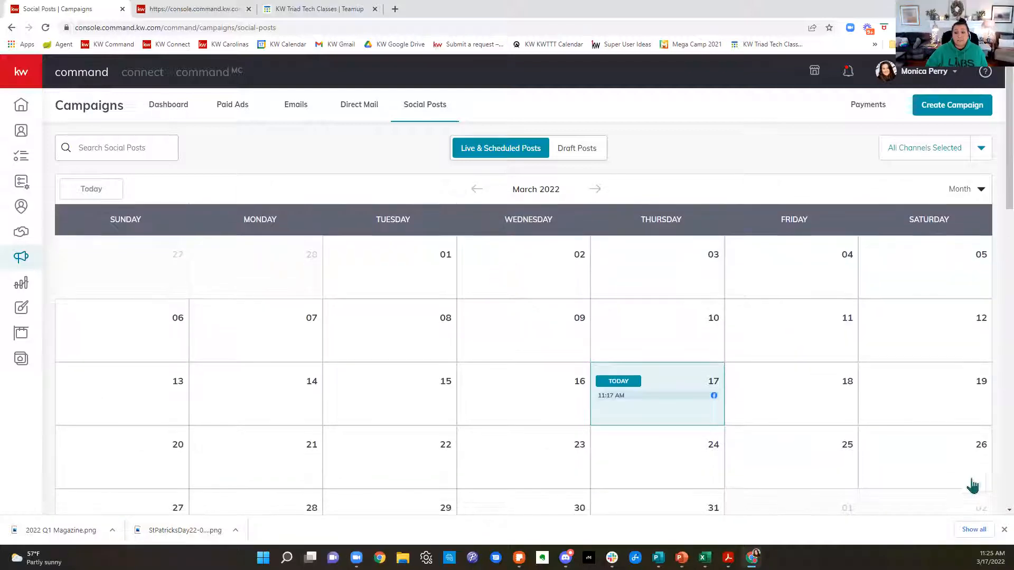
scroll(987, 472, "down", 2)
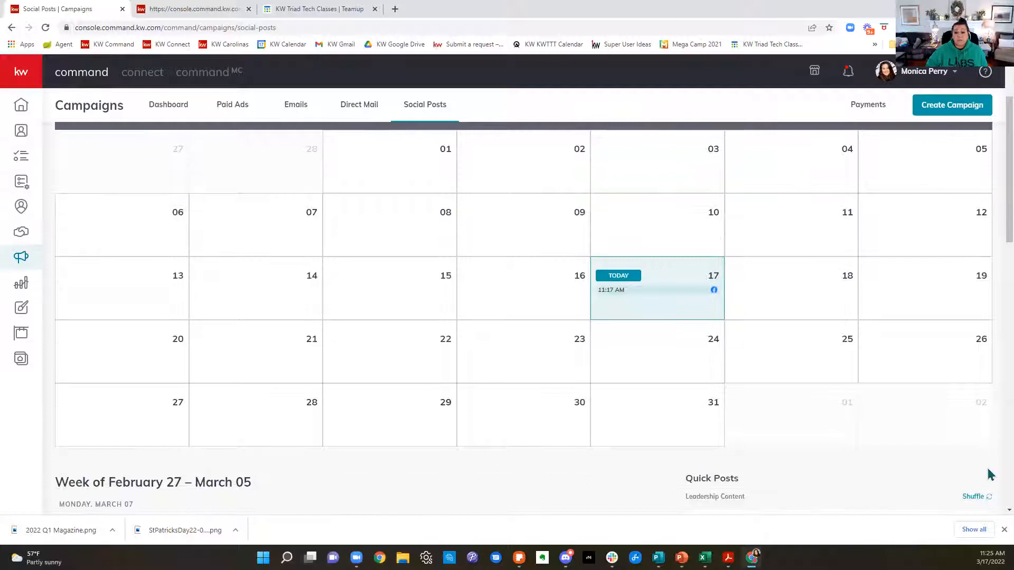
scroll(990, 474, "up", 2)
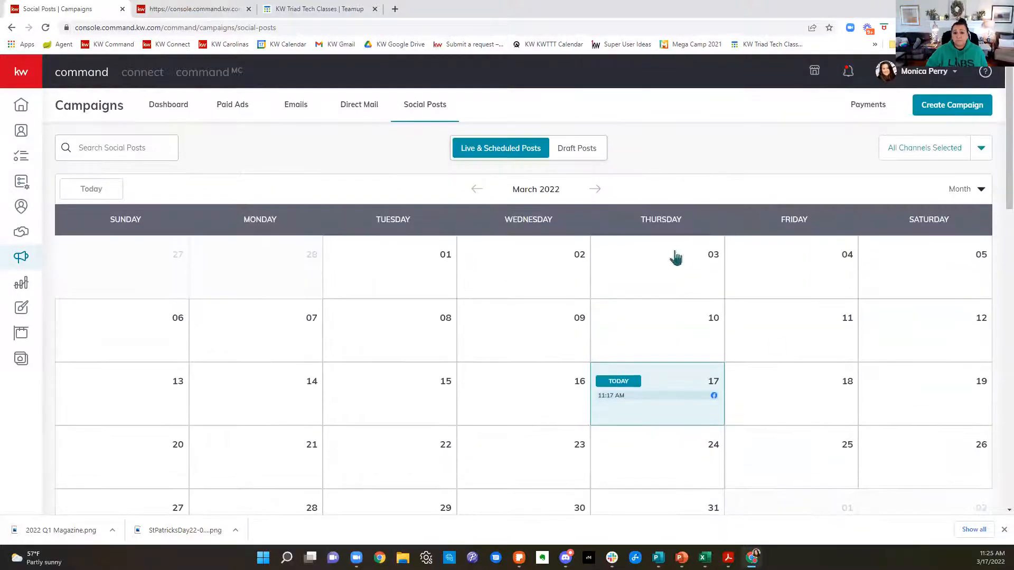
Step: Page the social posts calendar forward month by month to November 2022
left_click(597, 189)
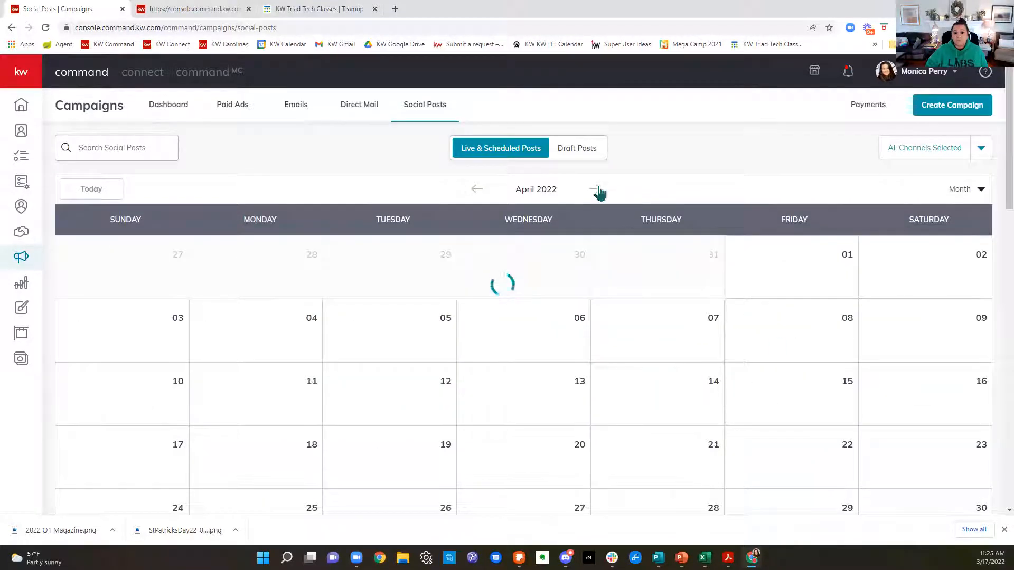
left_click(598, 190)
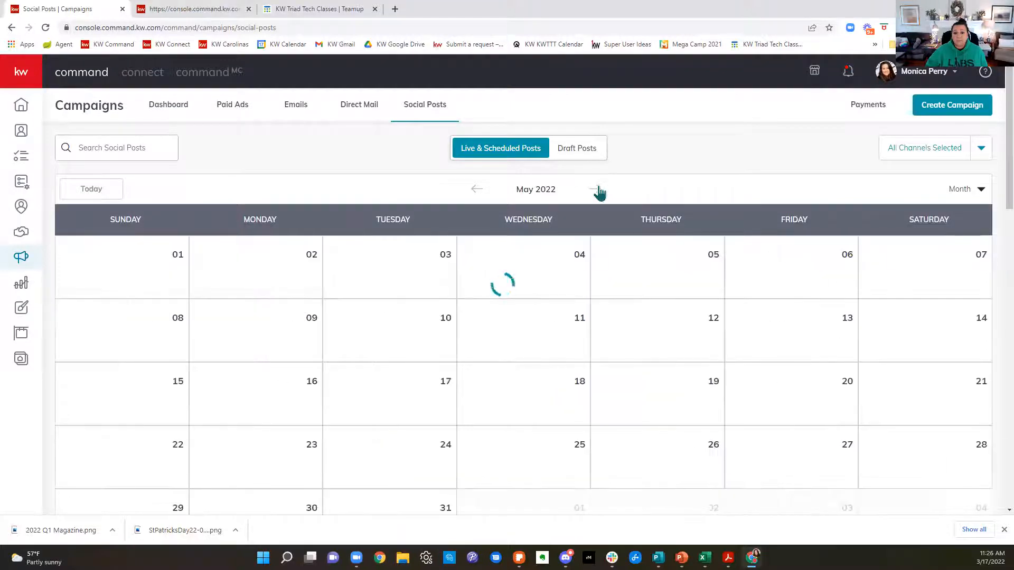
left_click(598, 191)
left_click(598, 190)
left_click(598, 190)
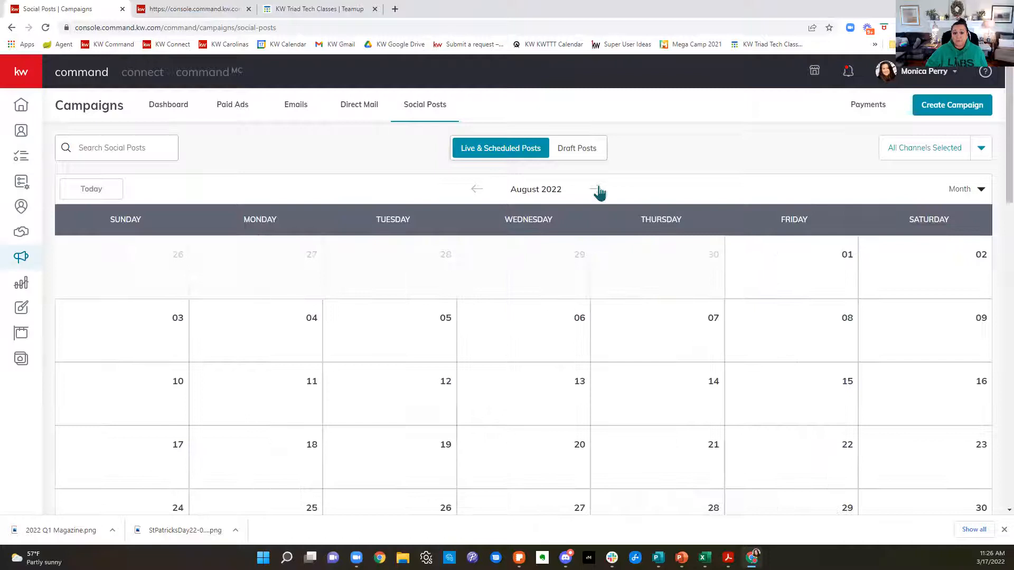
left_click(598, 190)
left_click(597, 190)
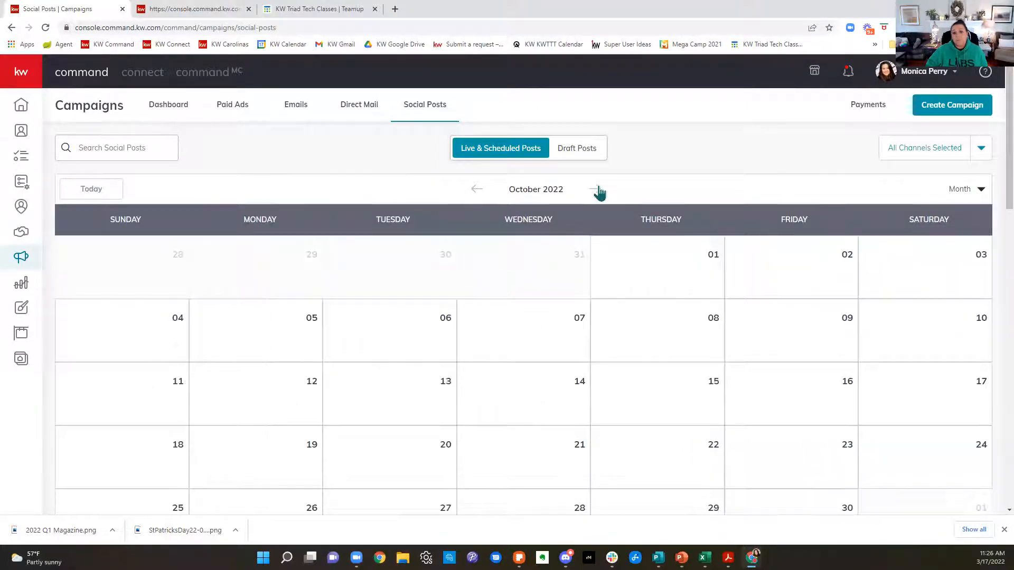
left_click(598, 190)
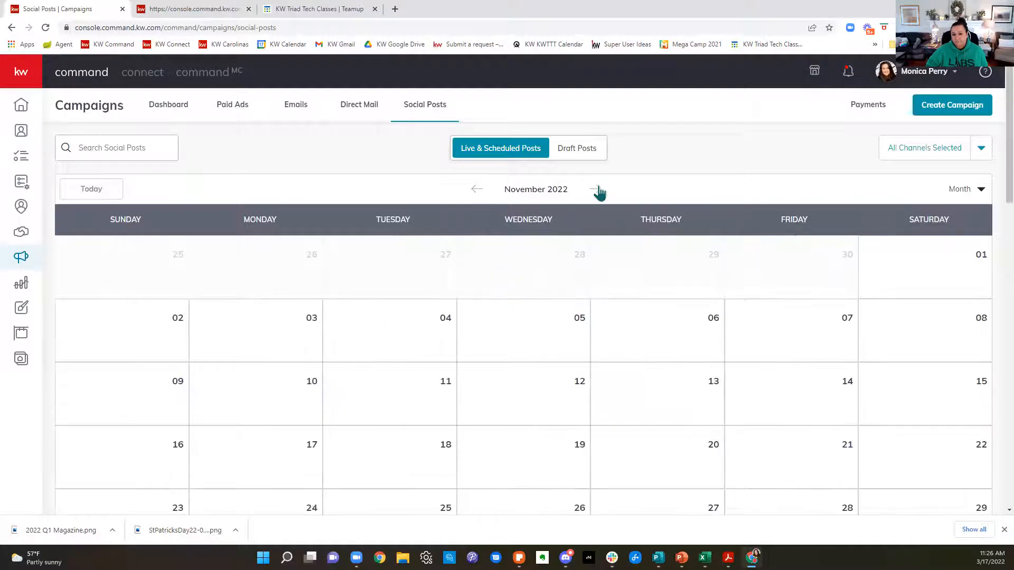
scroll(604, 380, "down", 2)
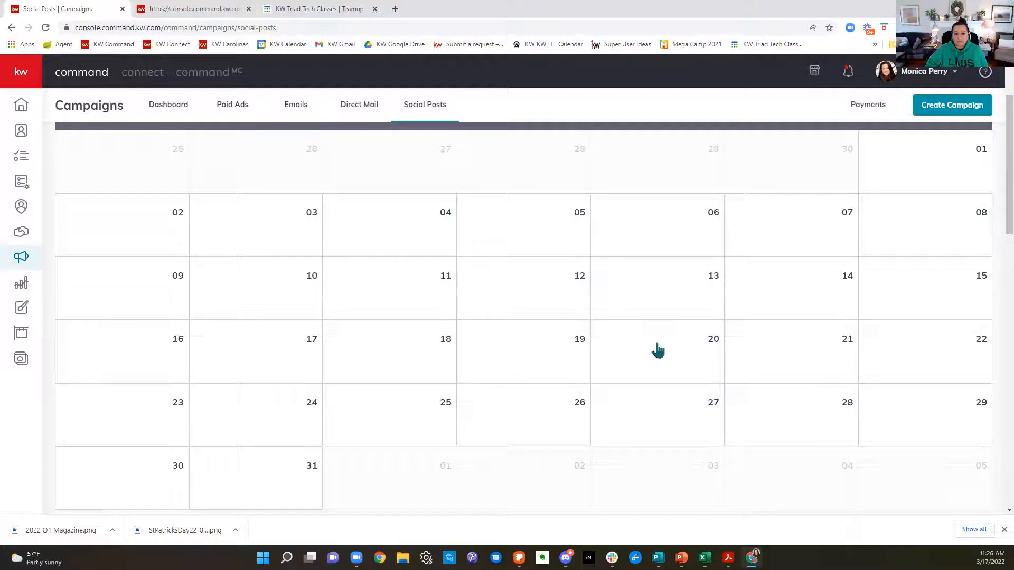
left_click(290, 364)
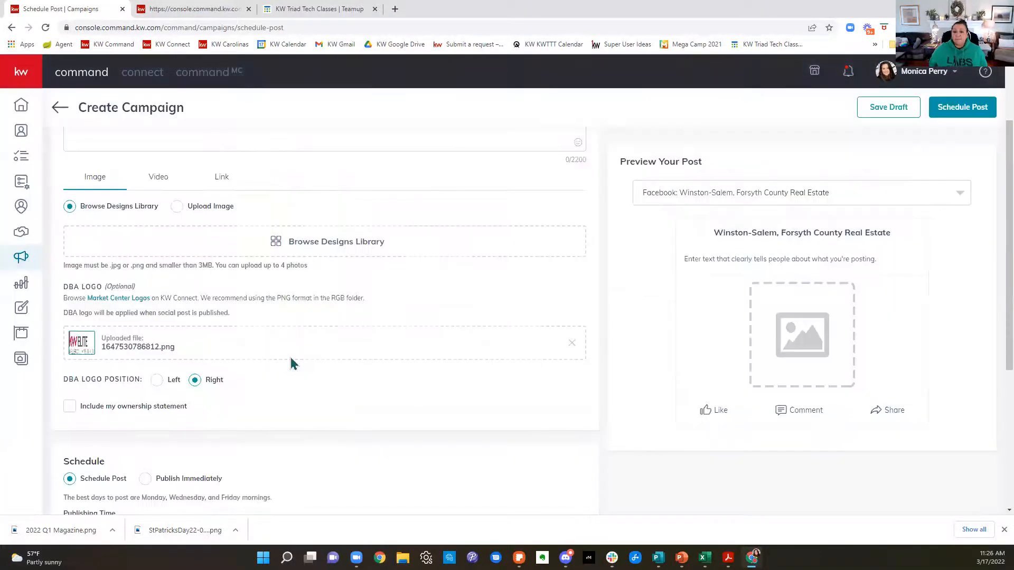
scroll(290, 359, "up", 2)
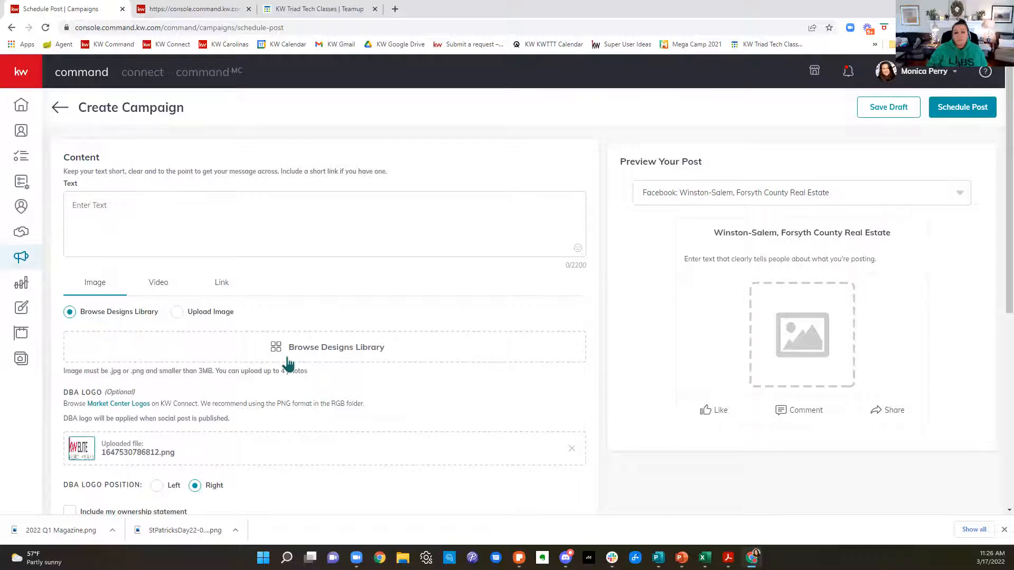
left_click(60, 107)
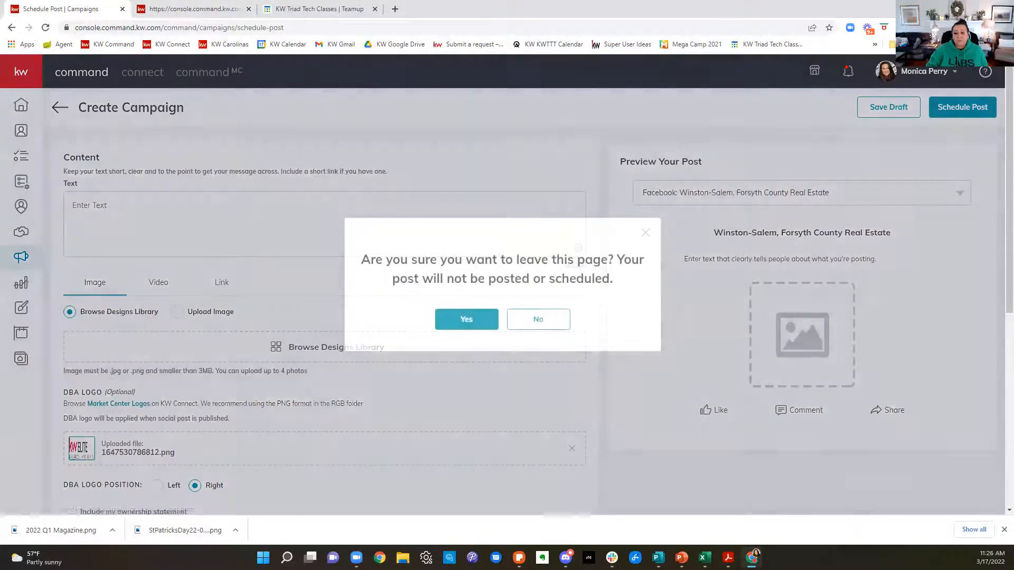
left_click(441, 320)
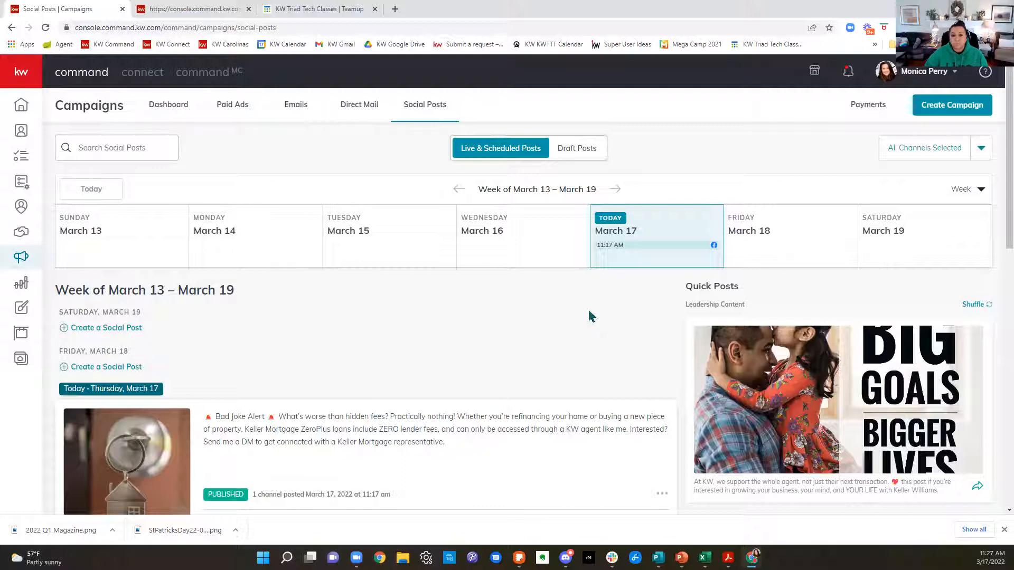
Step: Create a new Social Post campaign with the text "Happy St. Patrick's Day!"
scroll(590, 317, "down", 6)
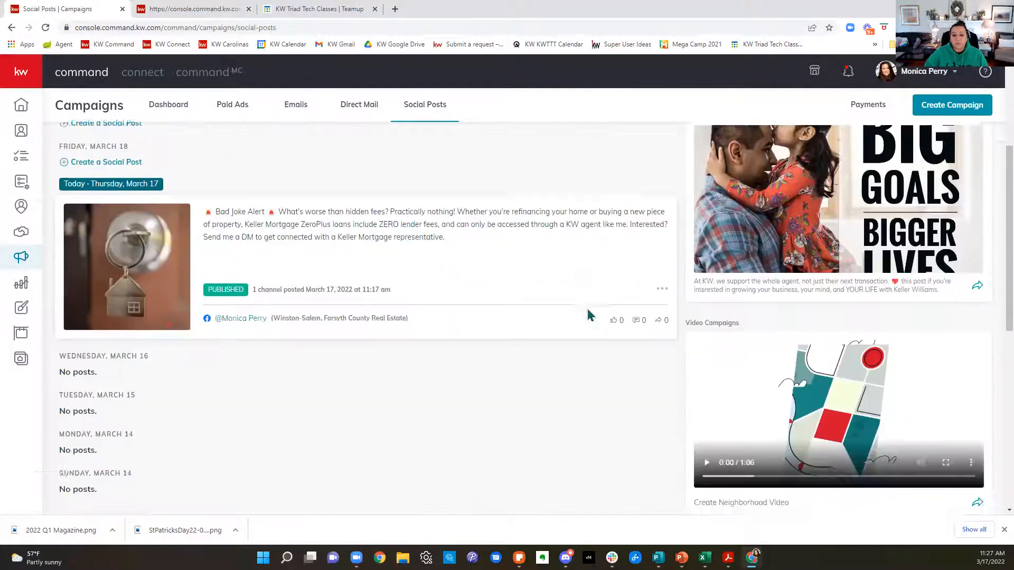
scroll(586, 326, "up", 6)
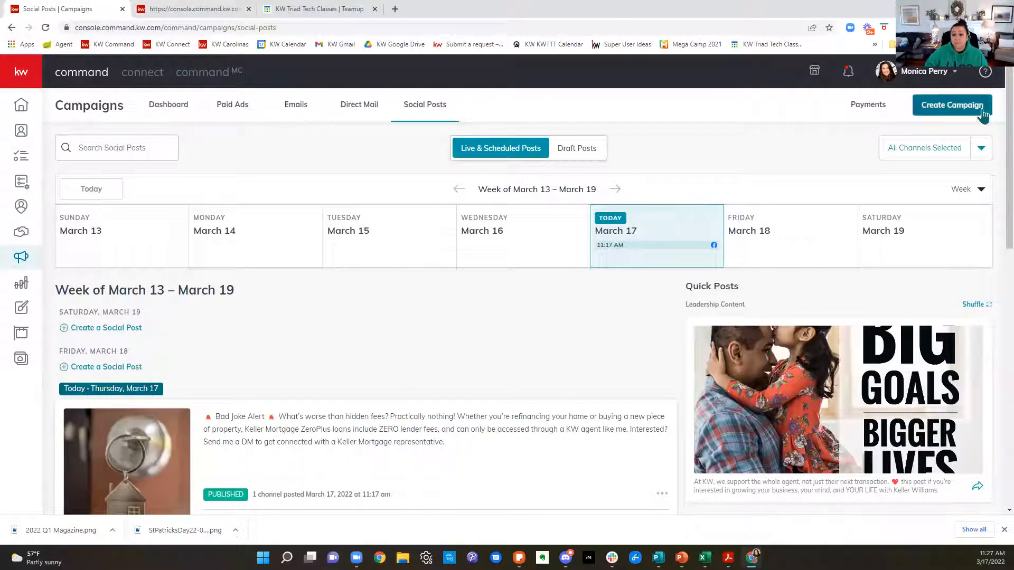
left_click(981, 105)
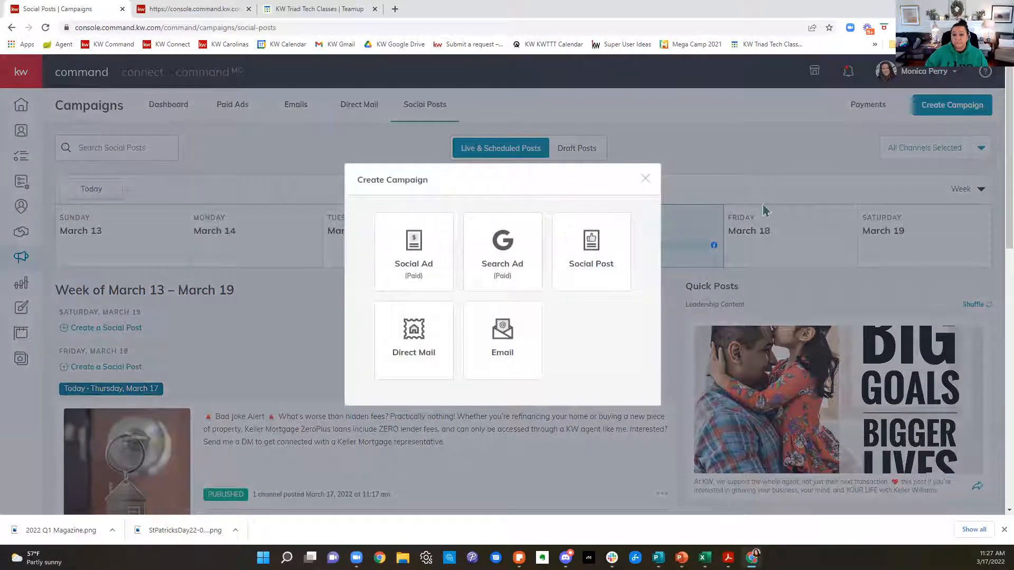
left_click(600, 245)
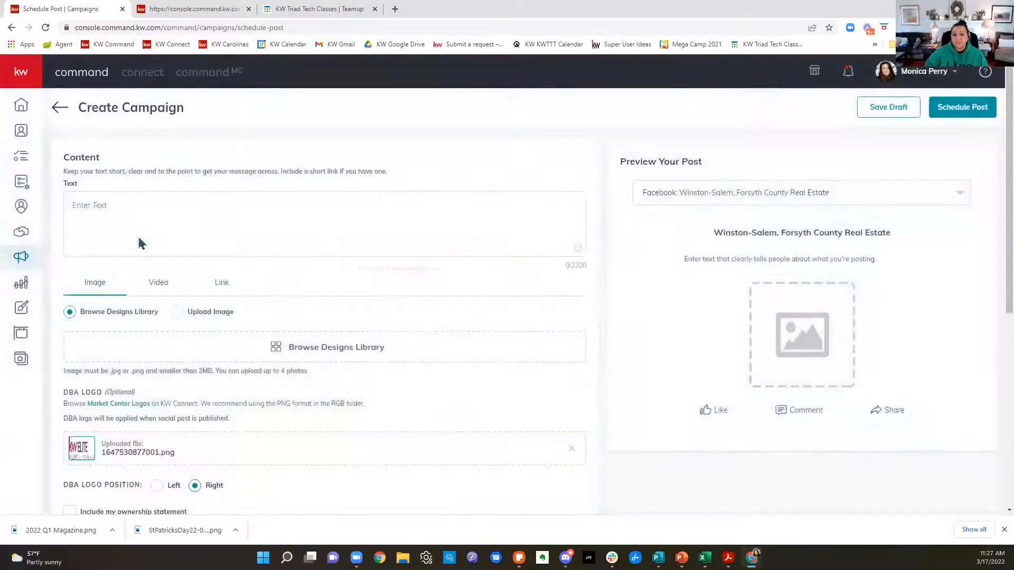
left_click(140, 218)
type("Happy St. Patrick's Day!")
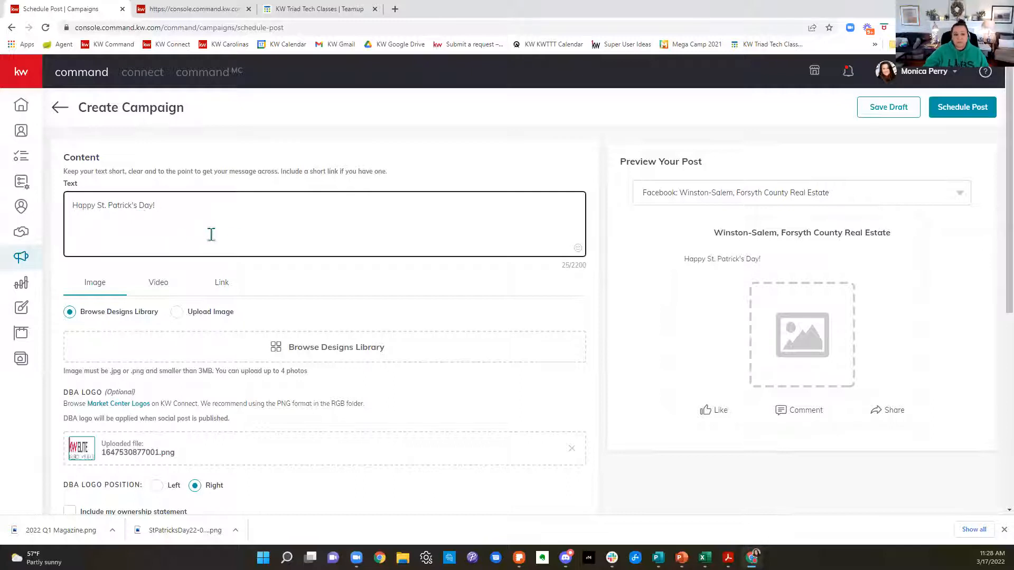
Step: Choose the StPatricksDay22-02_W template from the designs library as the post's image
scroll(385, 317, "down", 1)
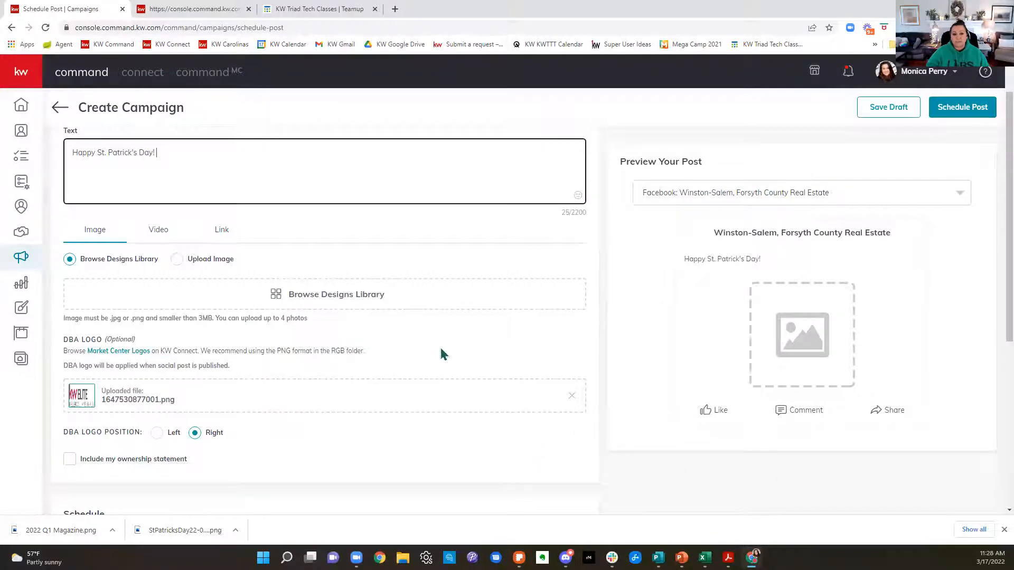
left_click(342, 304)
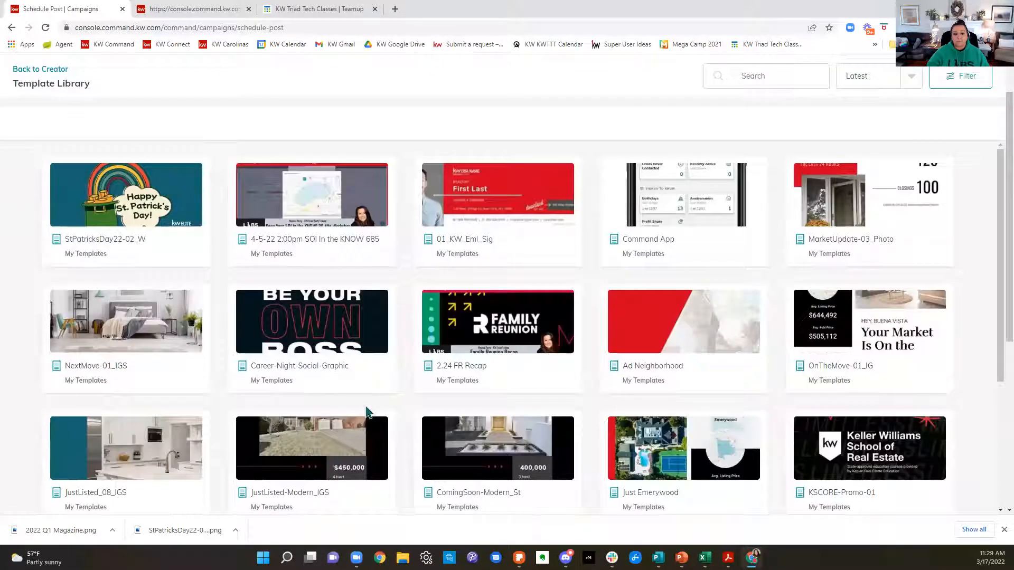
left_click(121, 214)
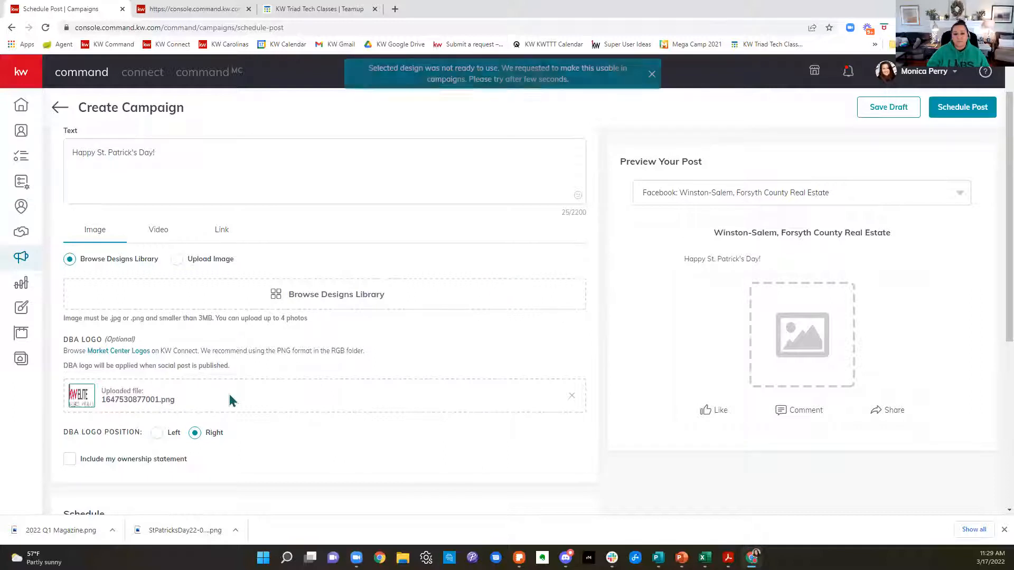
left_click(355, 294)
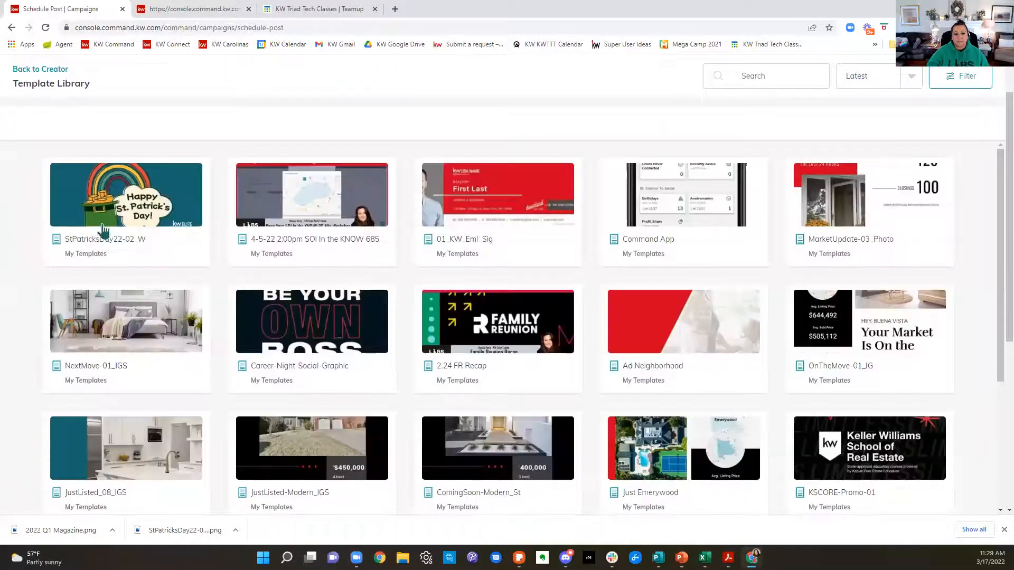
left_click(102, 230)
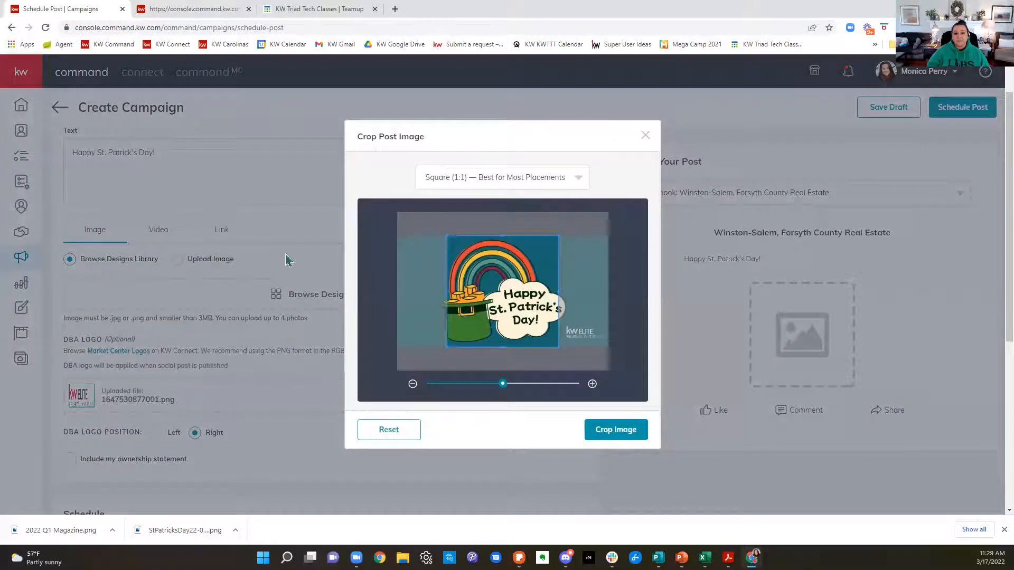
Step: Crop the St. Patrick's Day image to the Wide (1.91:1) ratio
left_click(521, 177)
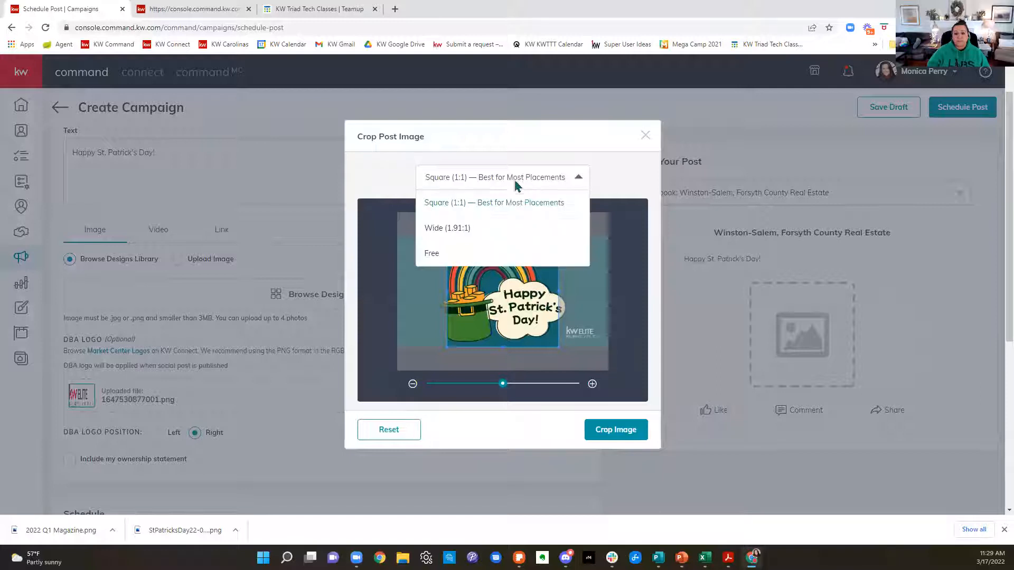
left_click(438, 231)
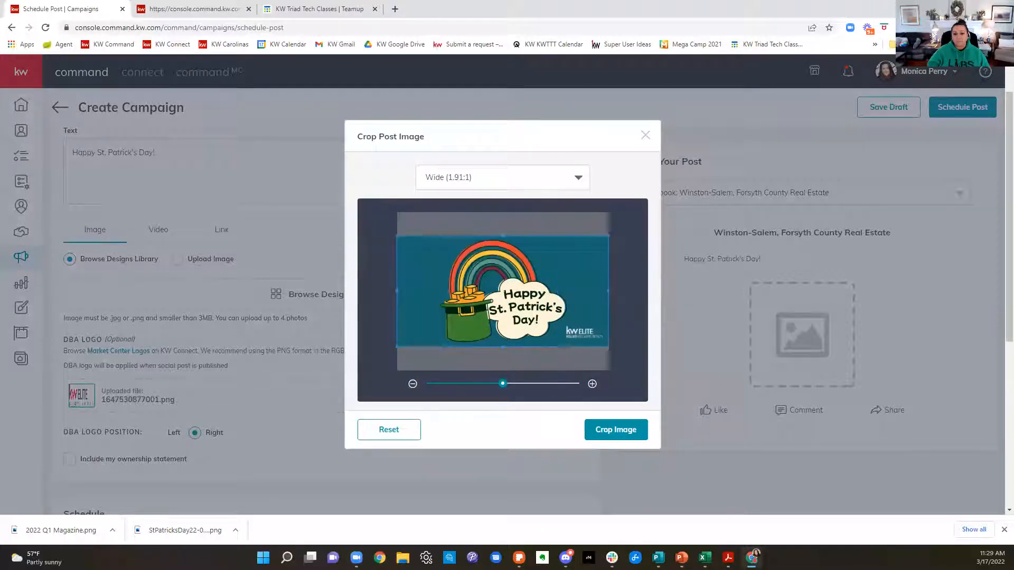
left_click(639, 435)
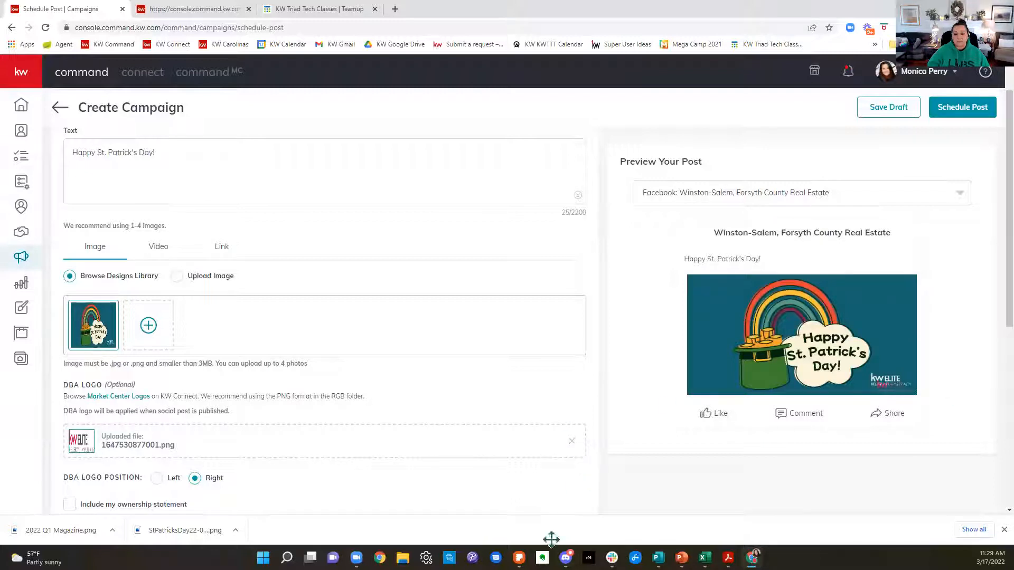
Step: Remove the uploaded DBA logo from the post and set the schedule to Publish Immediately
left_click(572, 441)
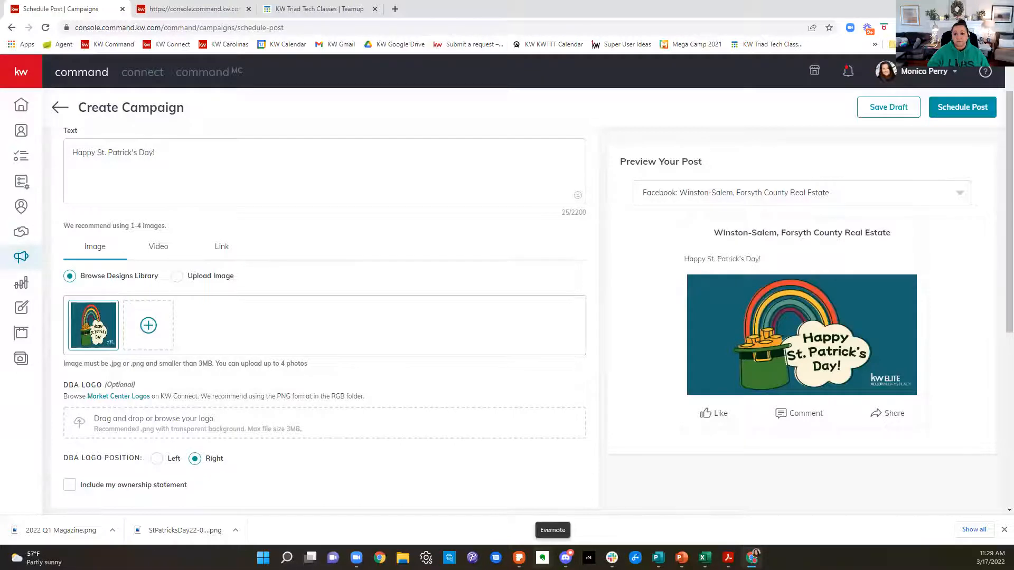
scroll(467, 235, "down", 3)
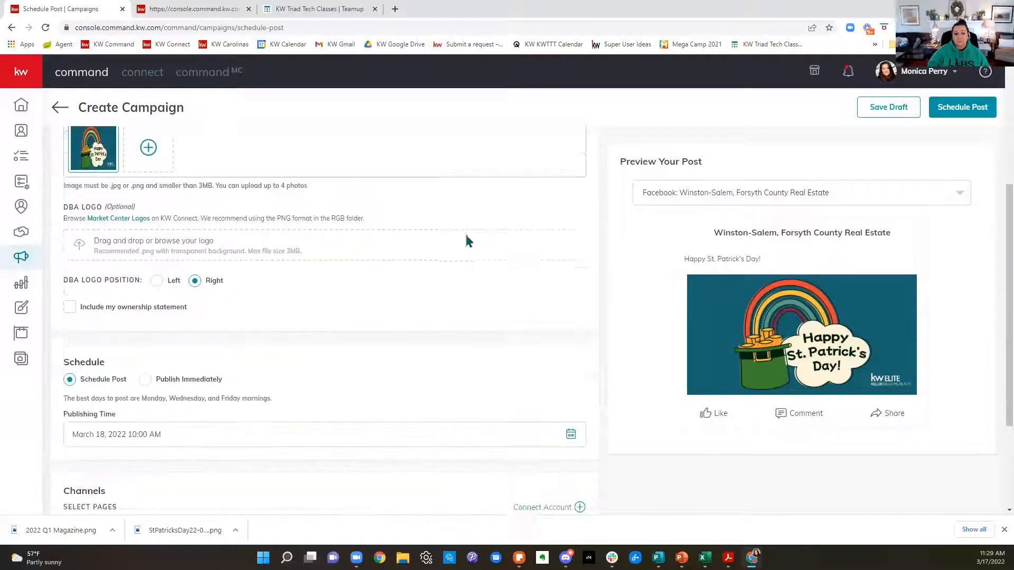
left_click(145, 293)
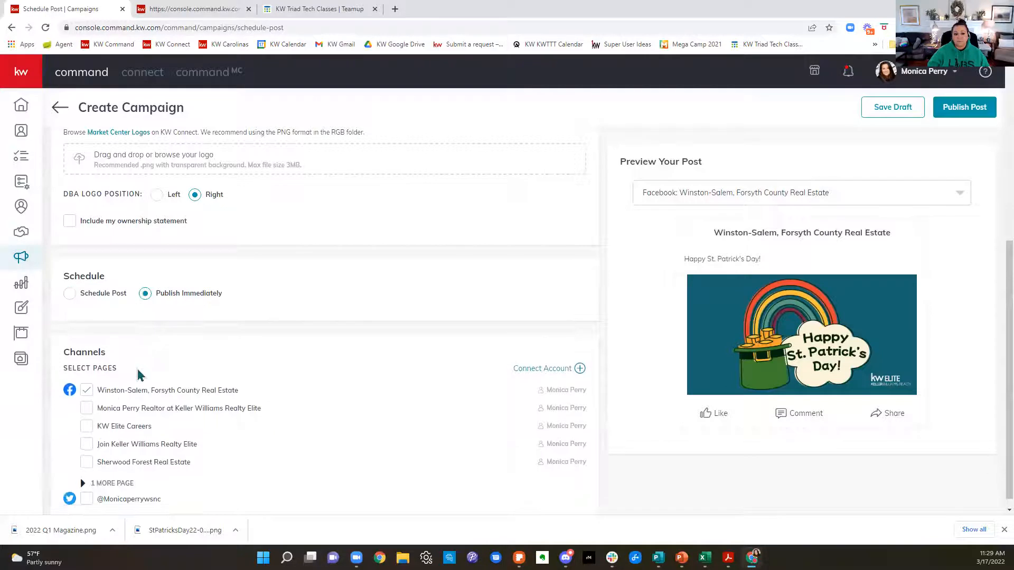
Step: Add the agent's realtor page, KW Elite Careers, Join Keller Williams Realty Elite, Sherwood Forest Real Estate and the Twitter account as publishing channels
left_click(86, 408)
left_click(87, 426)
left_click(87, 444)
left_click(86, 462)
left_click(86, 499)
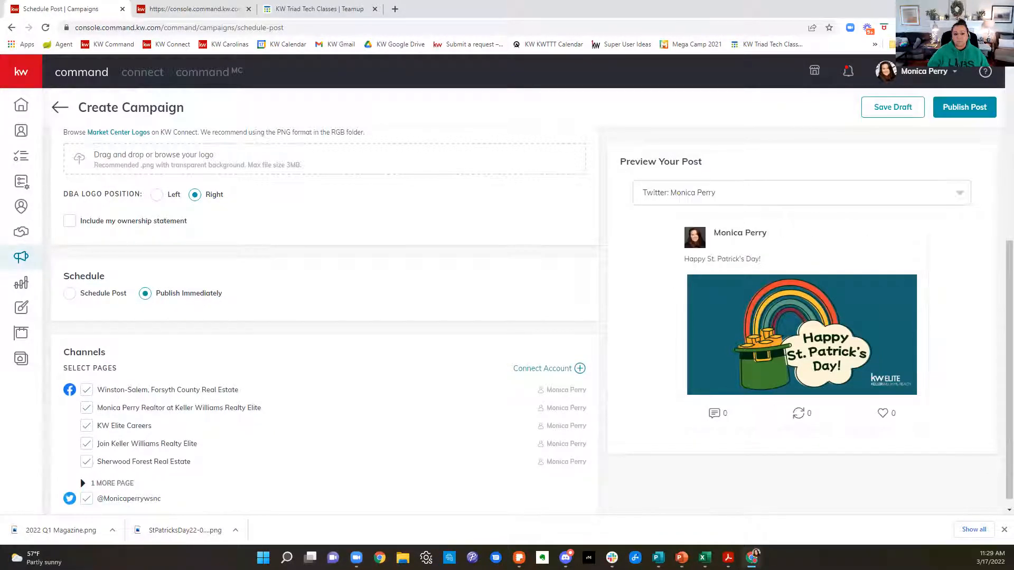
Step: Publish the St. Patrick's Day post and review it in the week's social posts
left_click(946, 107)
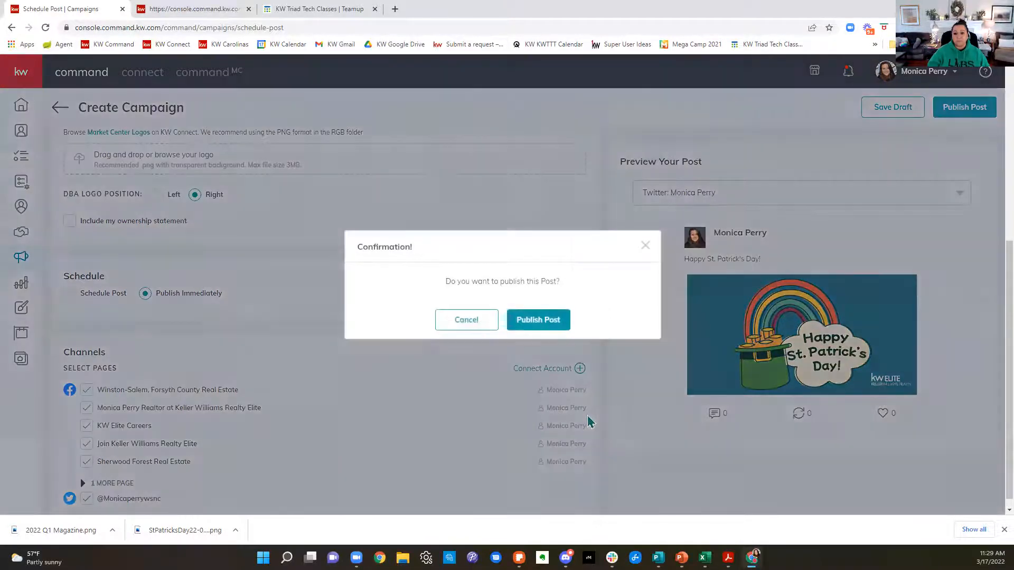
left_click(530, 320)
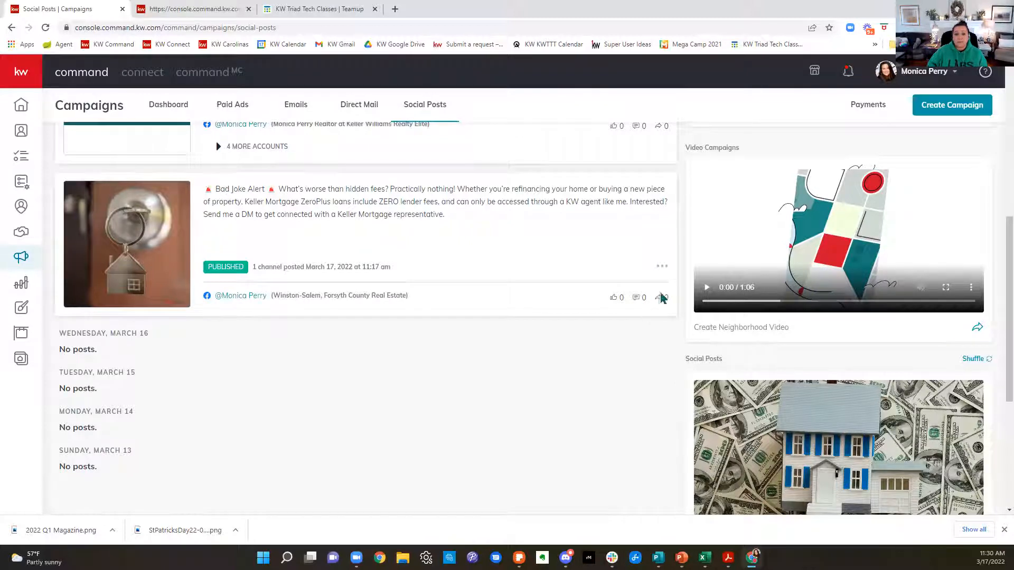
scroll(634, 348, "up", 3)
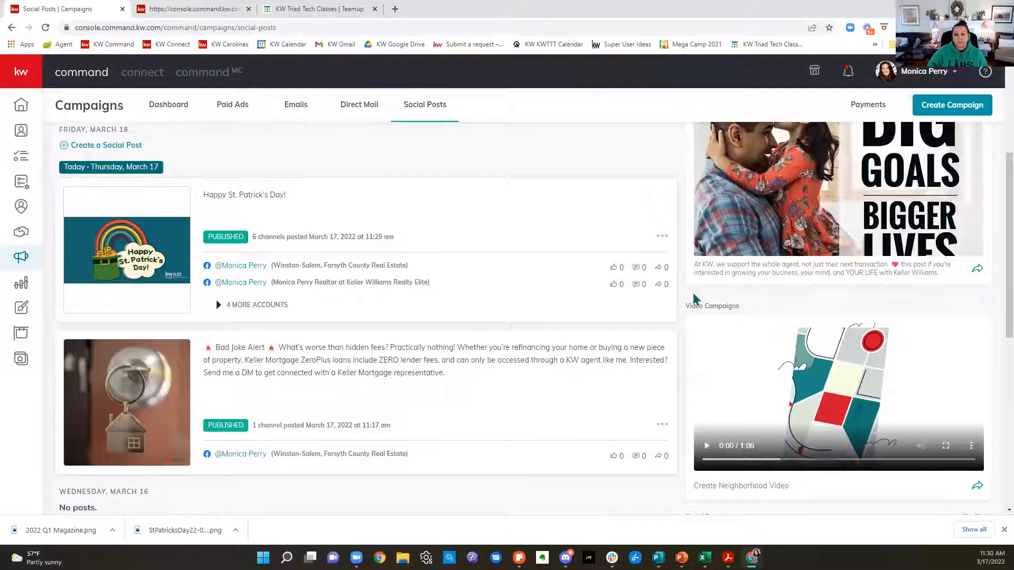
Step: Look over the March 13–19 social posts calendar, the published posts and the quick posts offered beside them
scroll(438, 392, "down", 5)
scroll(438, 397, "up", 9)
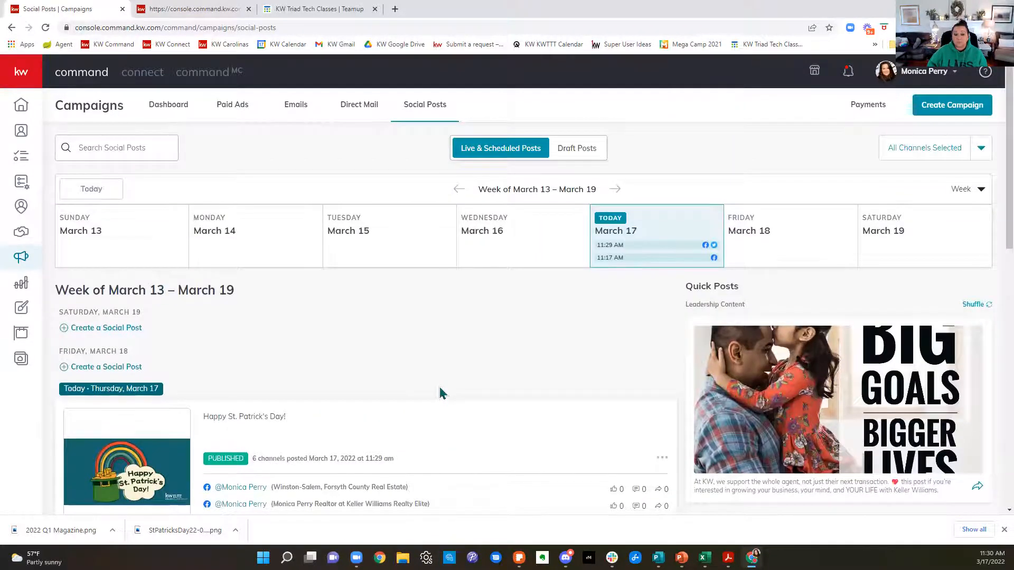
scroll(453, 376, "down", 2)
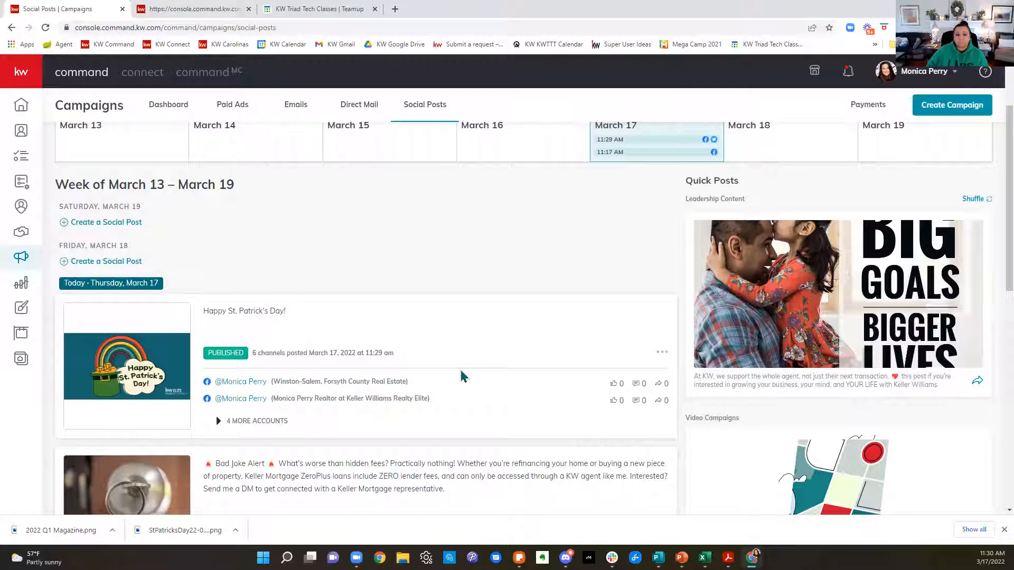
scroll(470, 374, "down", 15)
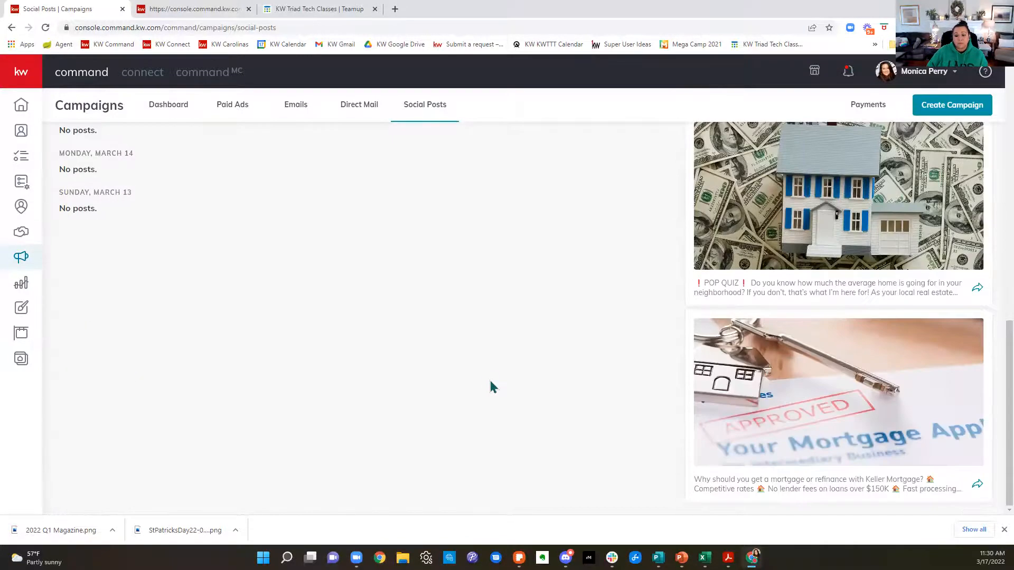
scroll(520, 385, "up", 15)
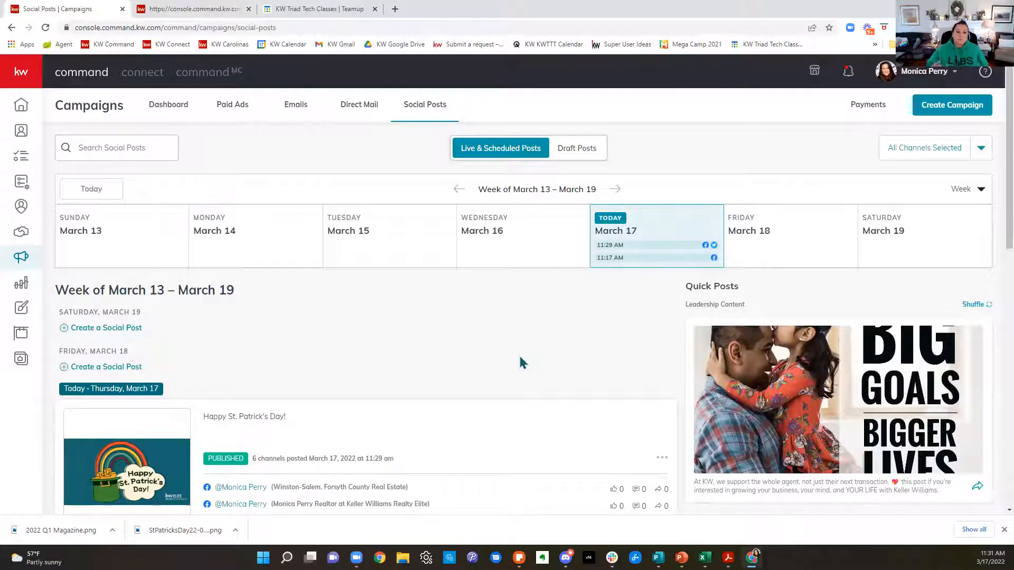
scroll(468, 394, "down", 5)
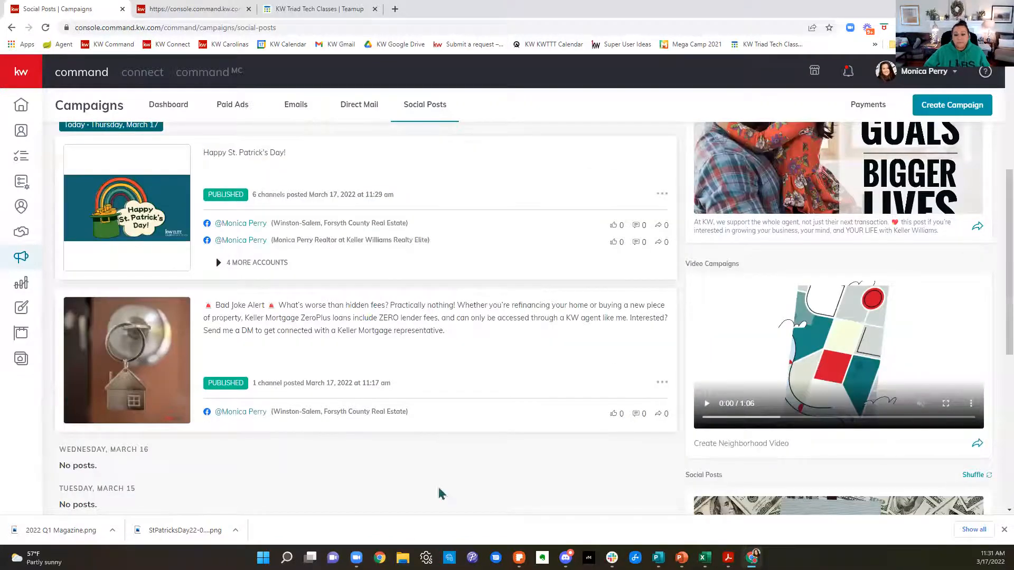
scroll(709, 408, "down", 6)
scroll(709, 409, "up", 8)
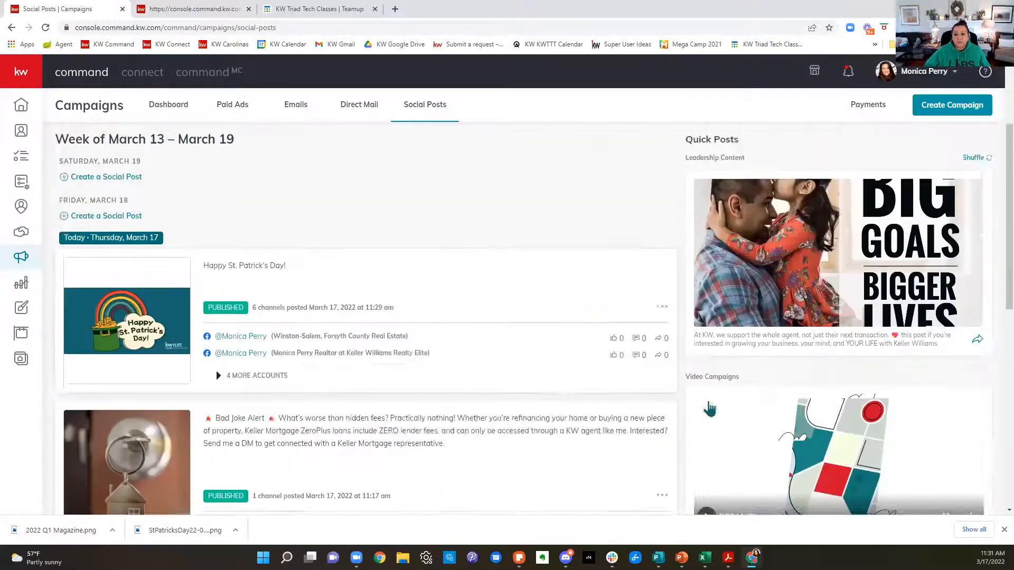
scroll(709, 408, "up", 3)
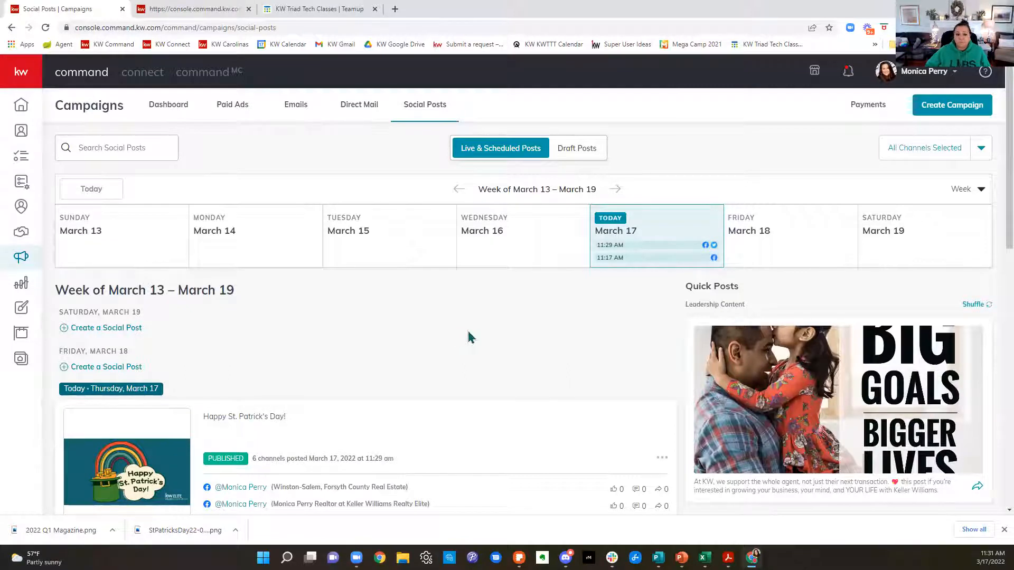
scroll(470, 337, "down", 5)
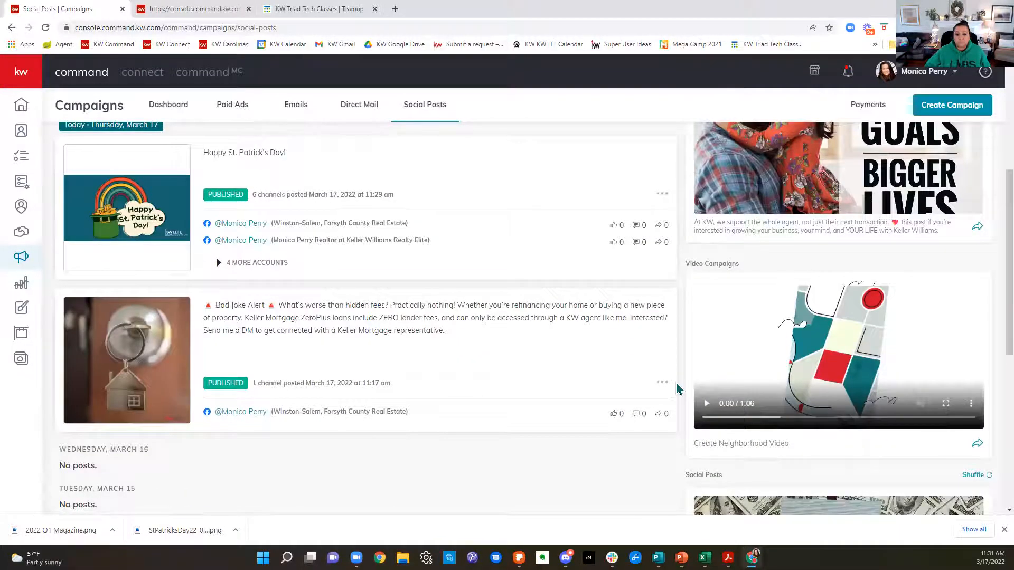
scroll(455, 435, "up", 5)
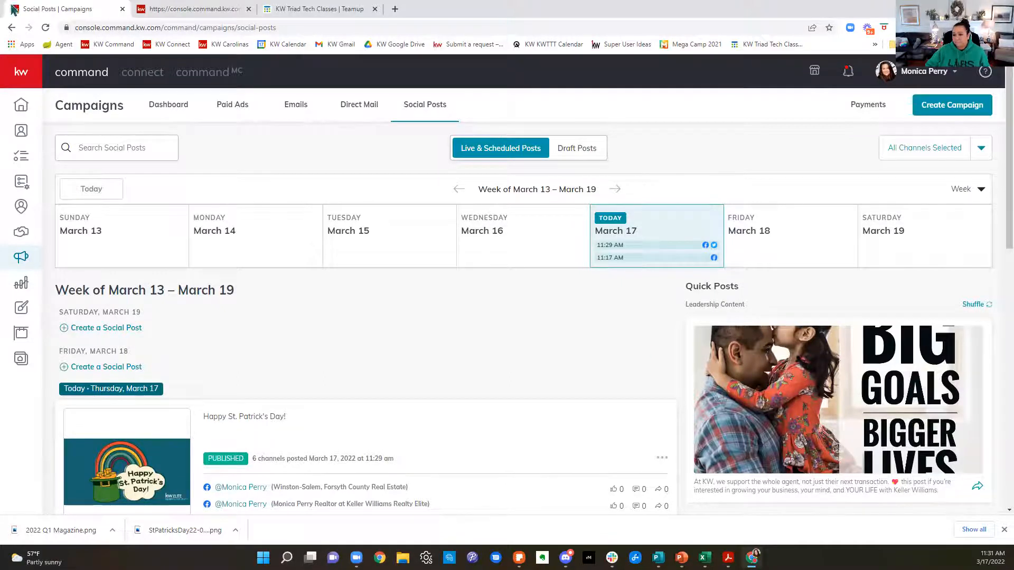
Step: Go to the Direct Mail campaigns and look through the list of existing campaigns
left_click(359, 105)
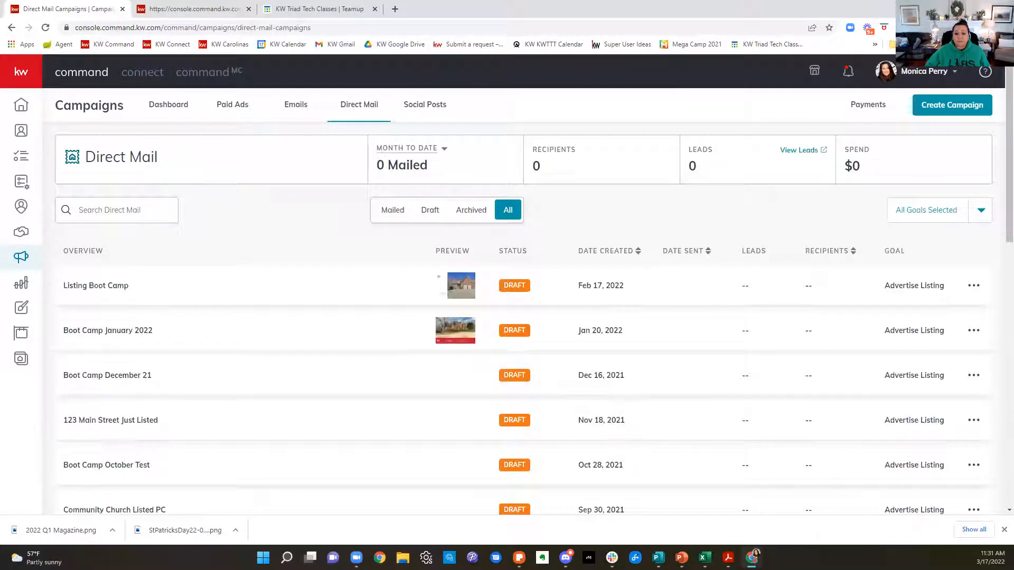
scroll(792, 293, "down", 2)
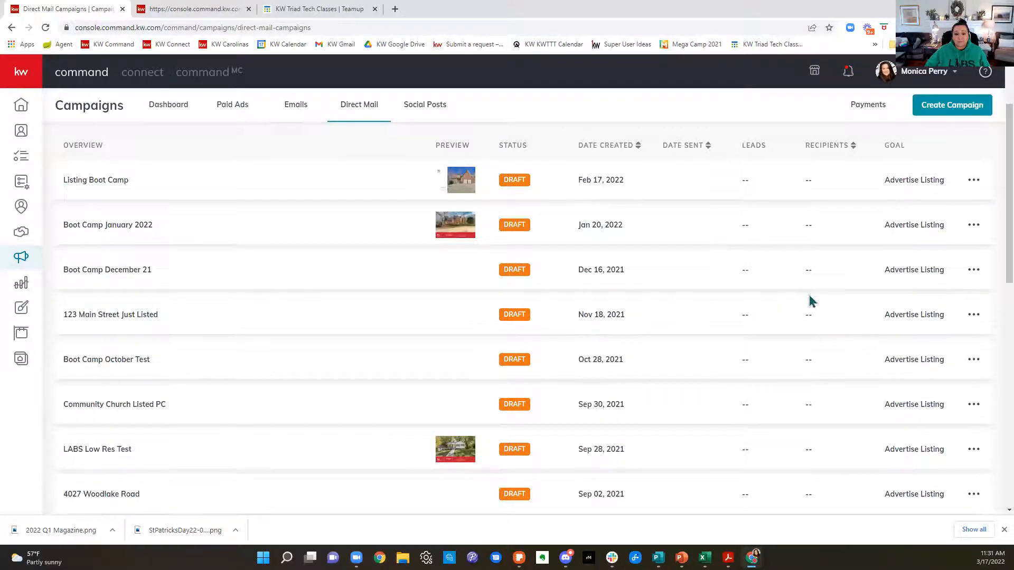
scroll(811, 301, "down", 10)
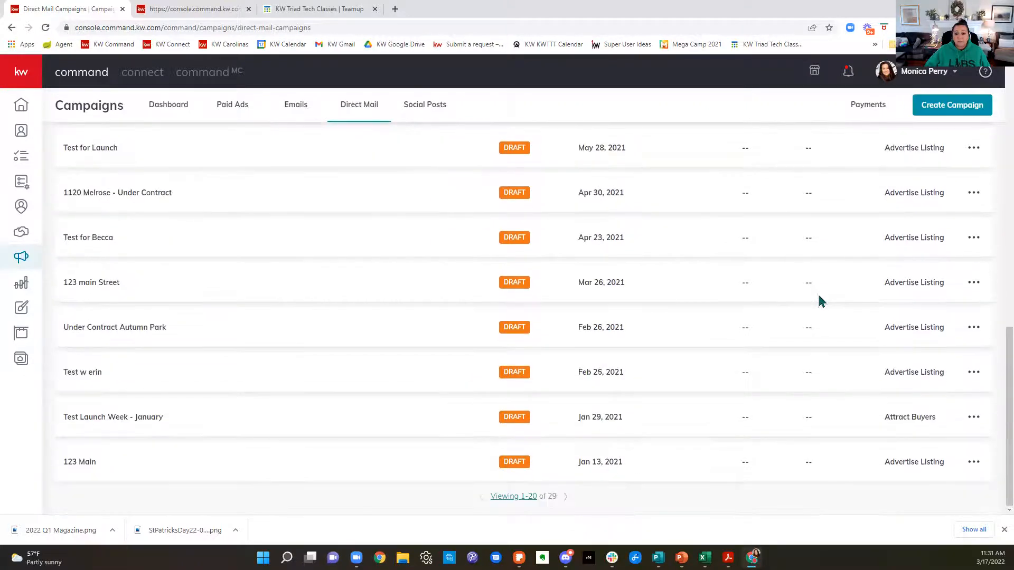
scroll(820, 301, "up", 10)
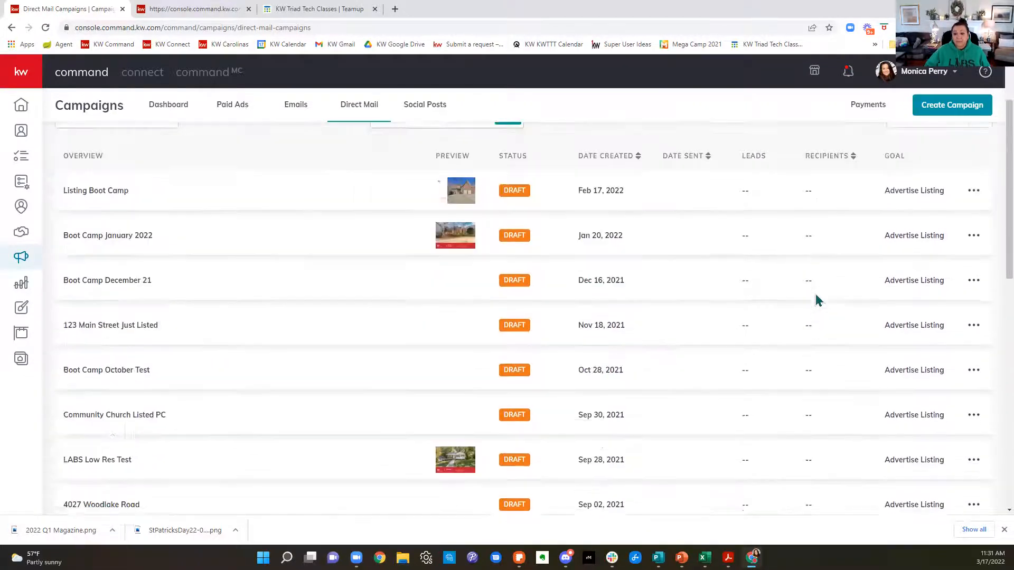
scroll(816, 295, "down", 10)
scroll(815, 295, "up", 6)
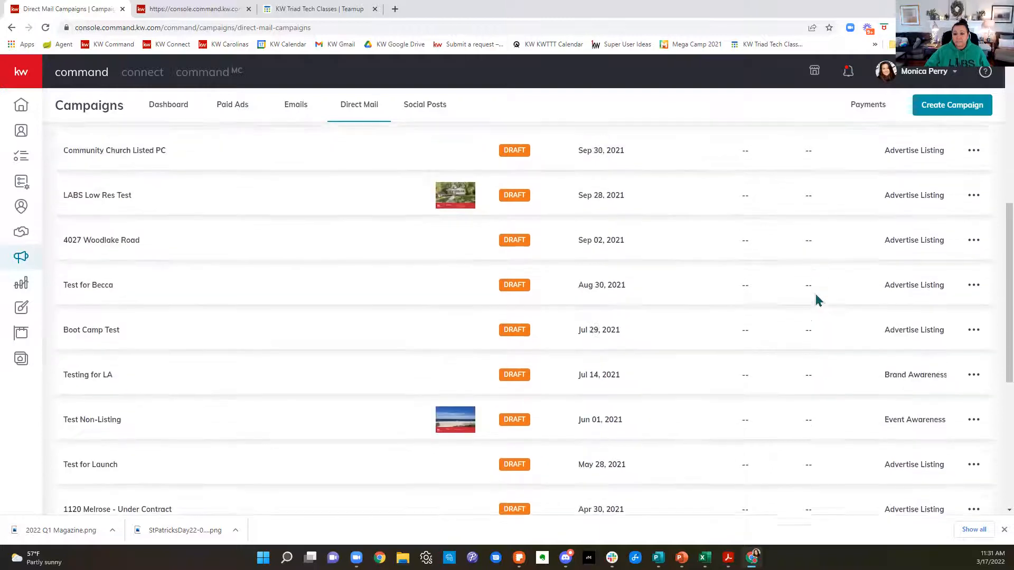
scroll(817, 299, "up", 6)
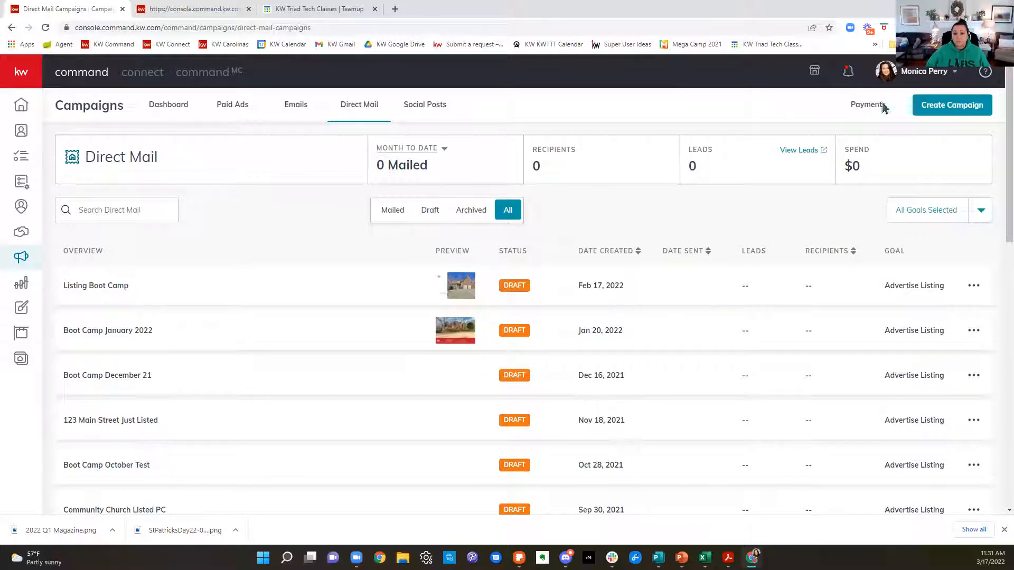
Step: Create a direct mail campaign named "123 Main Street" with the Advertise Listing goal
left_click(956, 107)
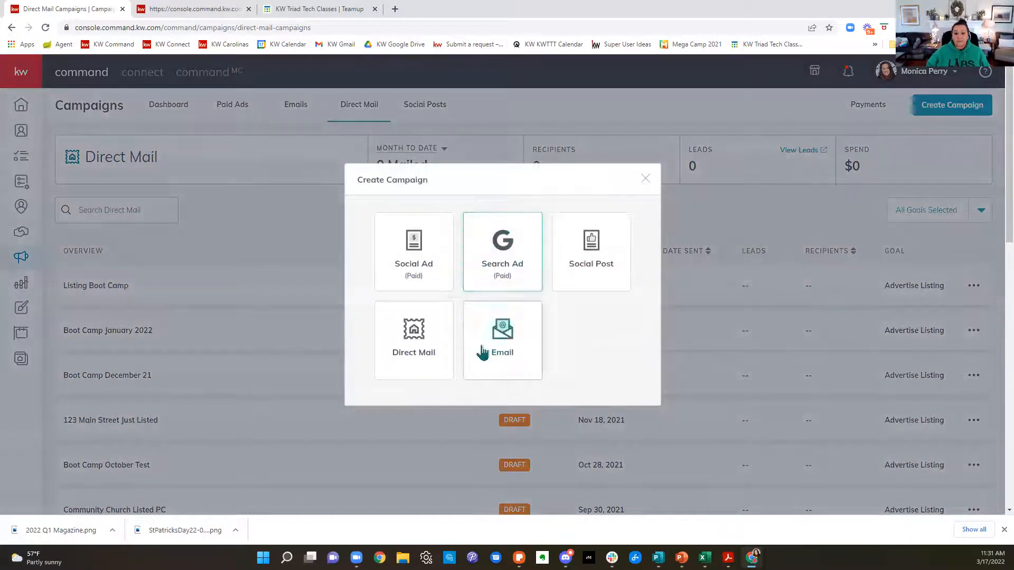
left_click(430, 350)
left_click(463, 150)
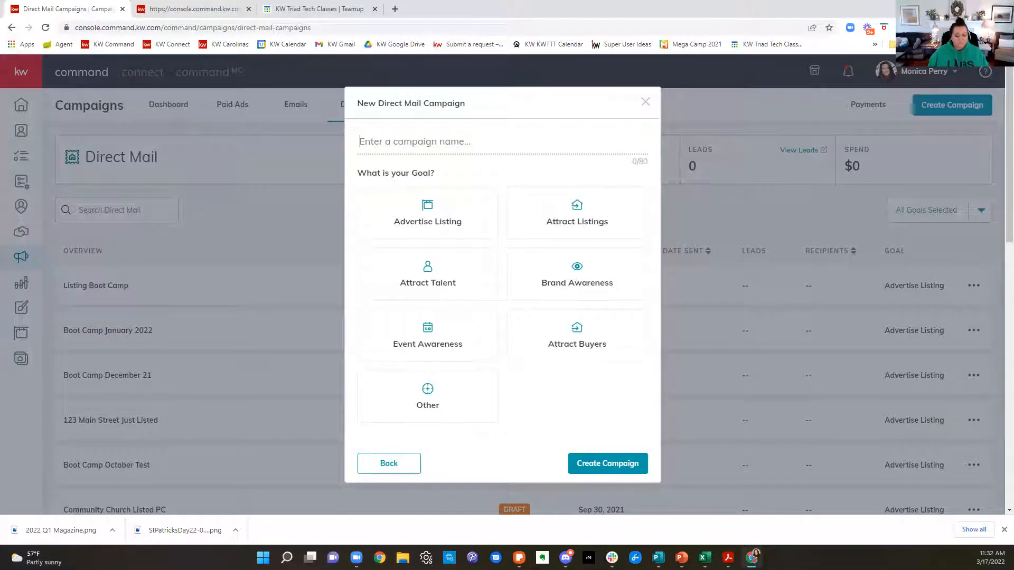
type("123 Ma")
type("in Styr")
type("re")
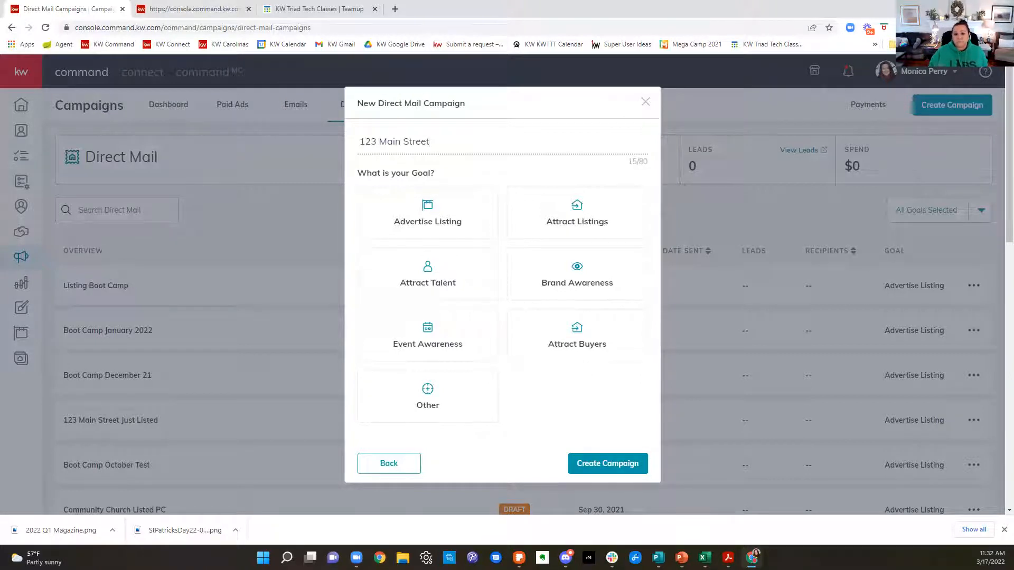
left_click(408, 220)
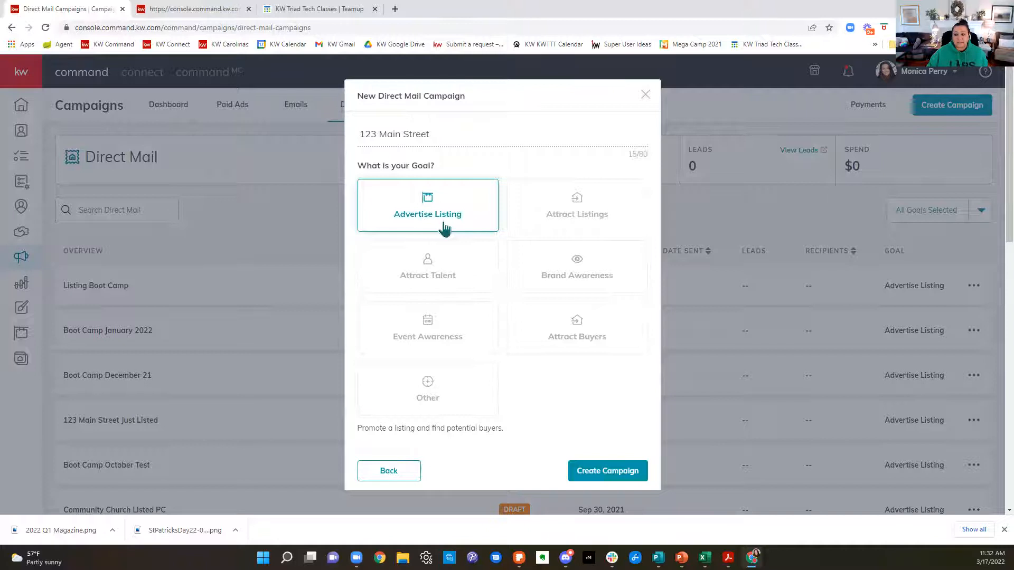
left_click(583, 478)
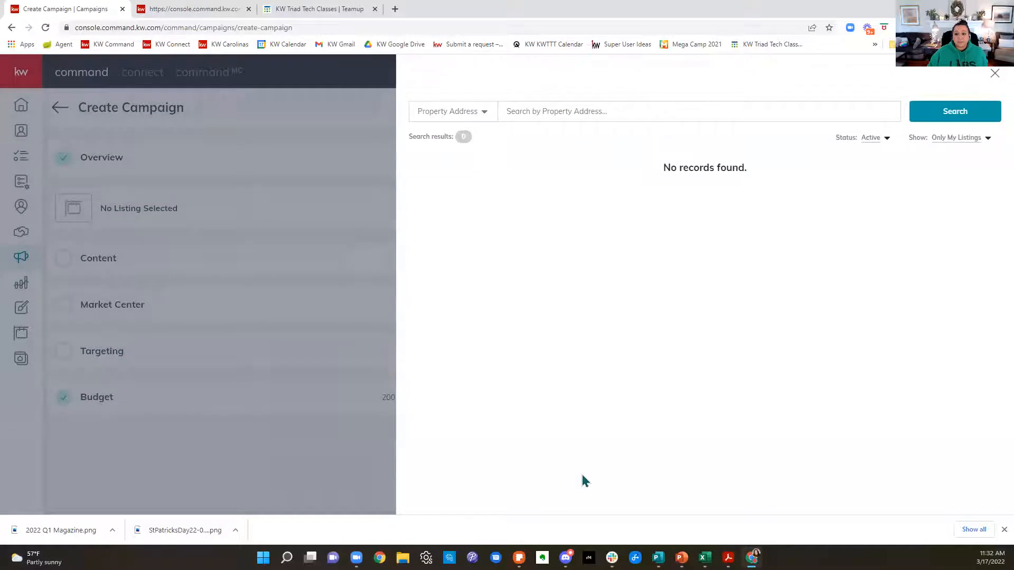
Step: Set the campaign's listing picker to All Listings, search by property address for "bent tree winston-salem" and look through the results
left_click(959, 149)
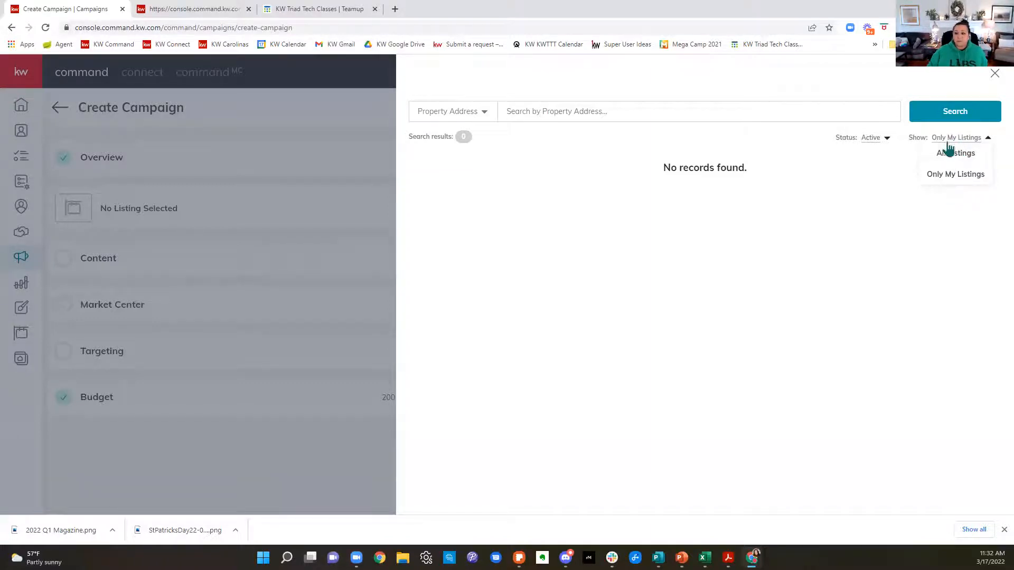
left_click(949, 154)
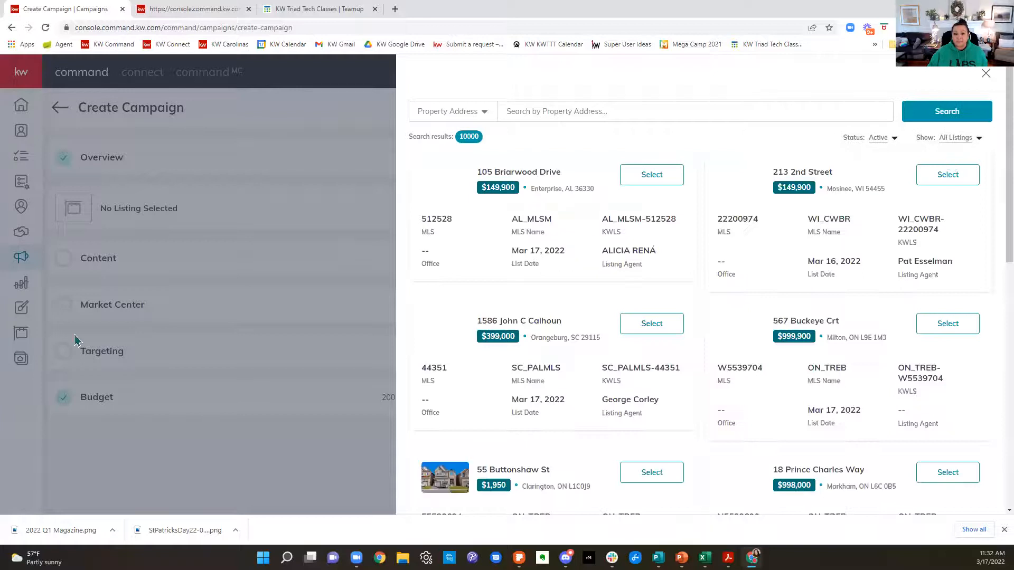
left_click(594, 113)
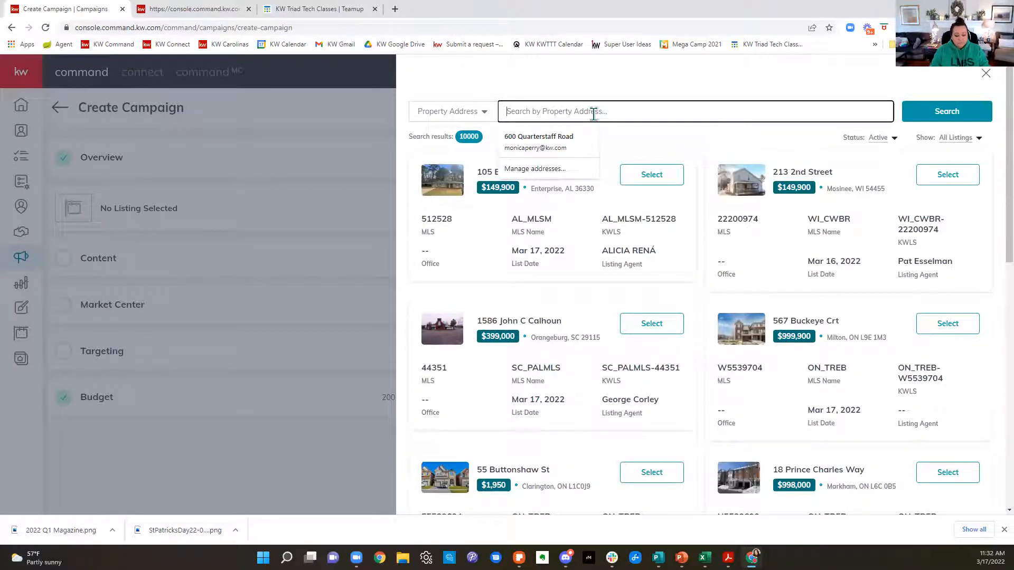
type("bent tree winston-salem")
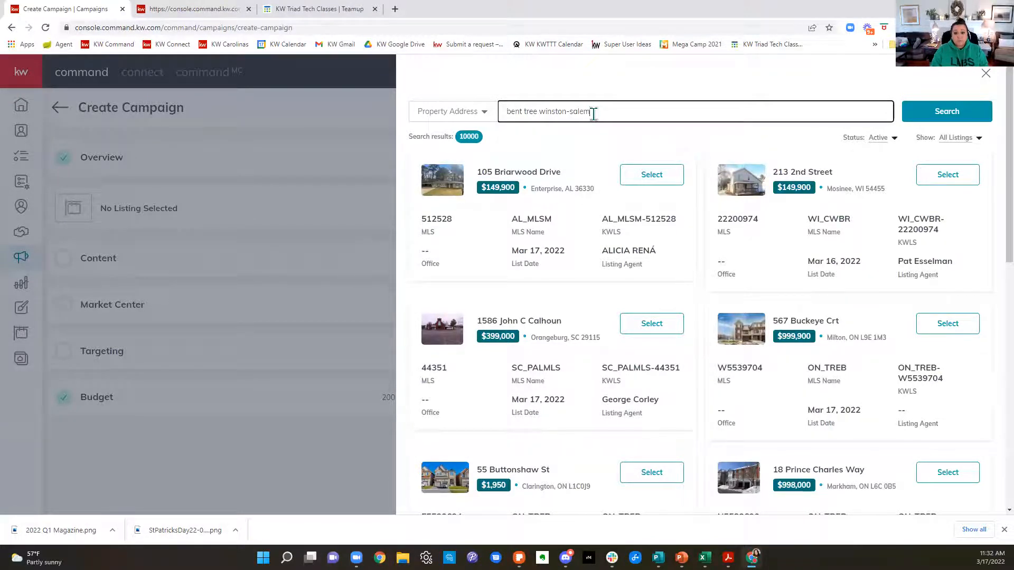
key("Return")
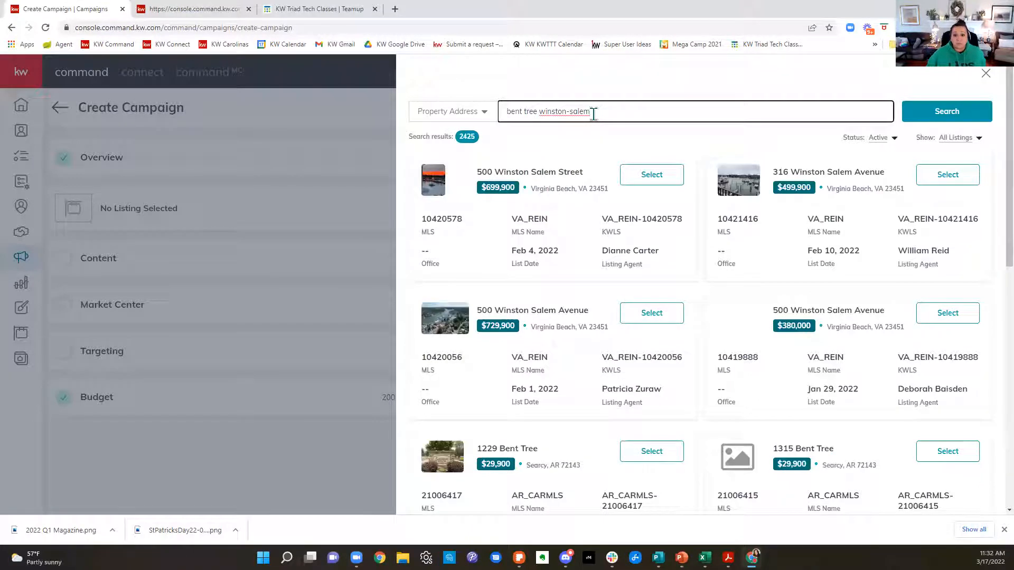
scroll(861, 323, "down", 4)
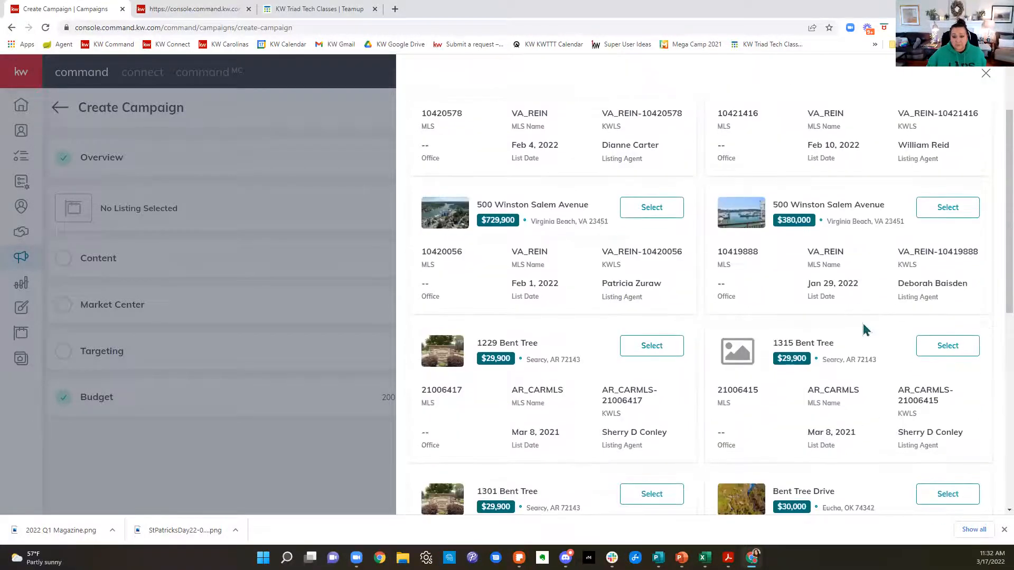
scroll(864, 329, "down", 4)
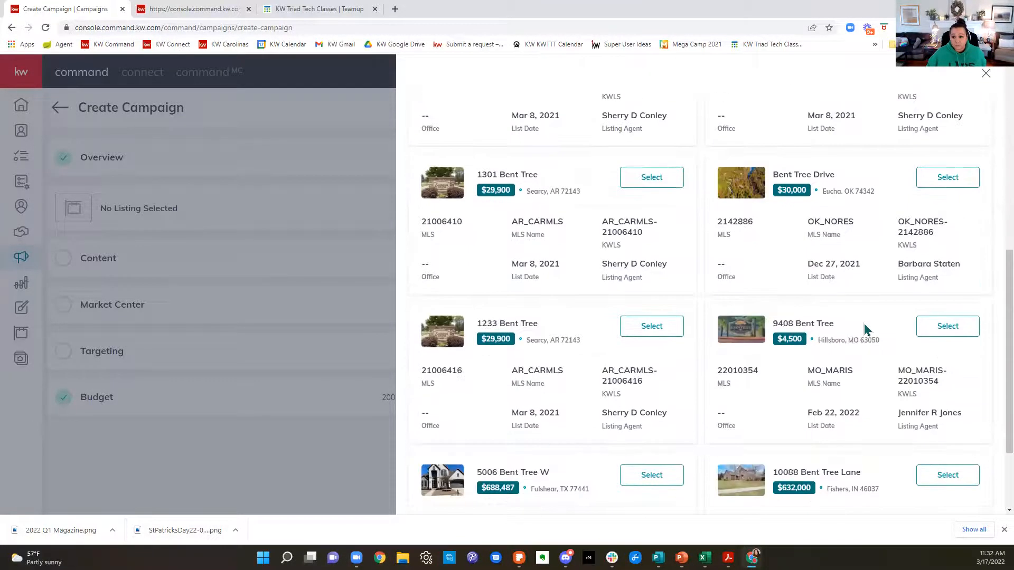
scroll(866, 330, "down", 2)
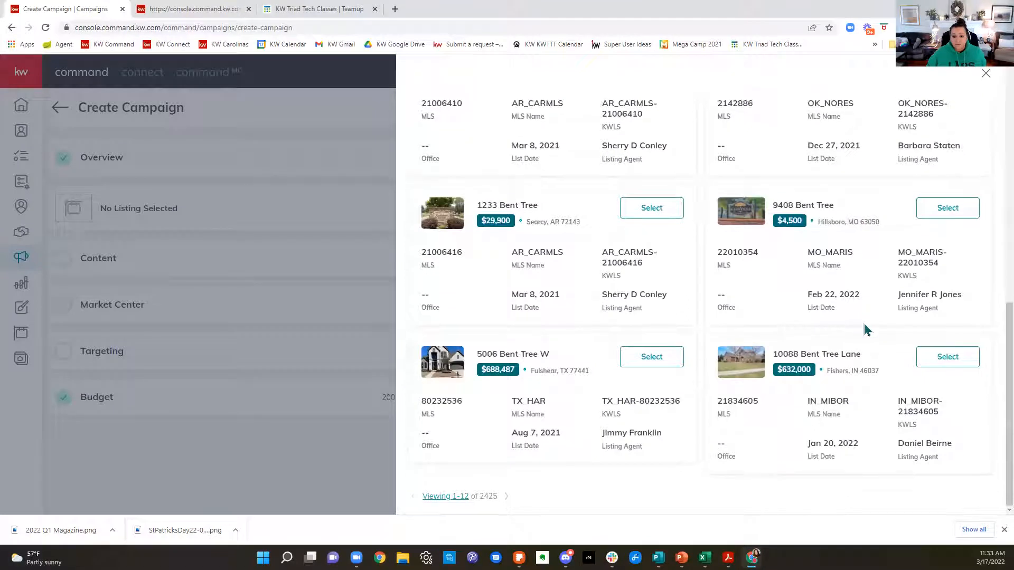
scroll(865, 329, "up", 10)
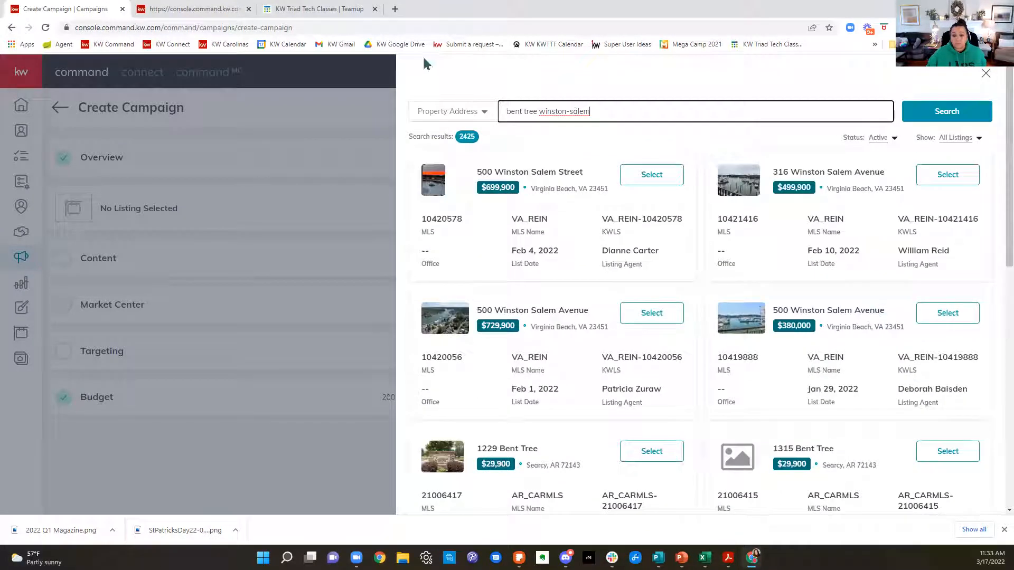
Step: Search the listings by Listing Agent with the agent's full name and go to the second page of results
left_click(467, 111)
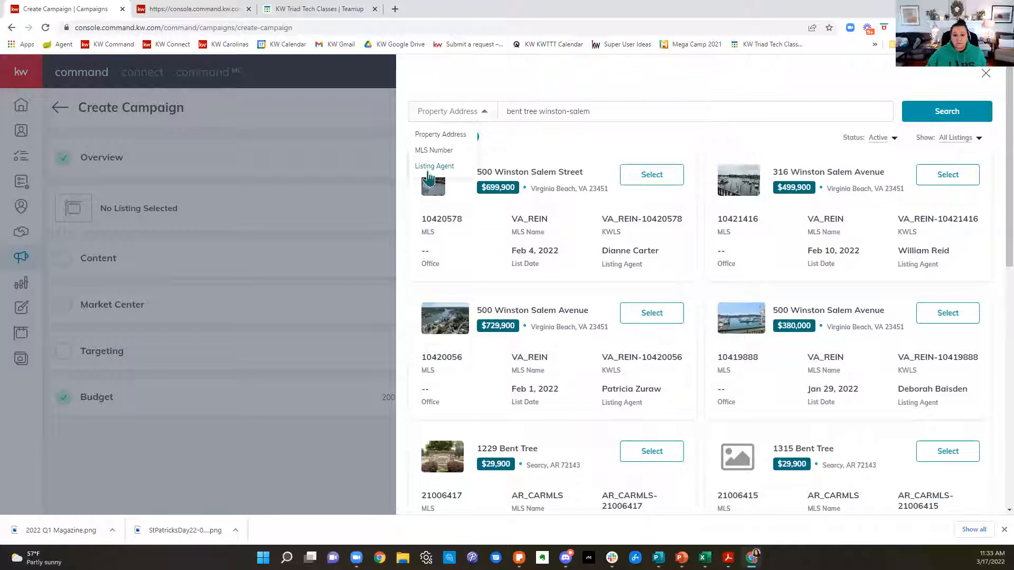
left_click(433, 165)
left_click_drag(683, 107, 415, 102)
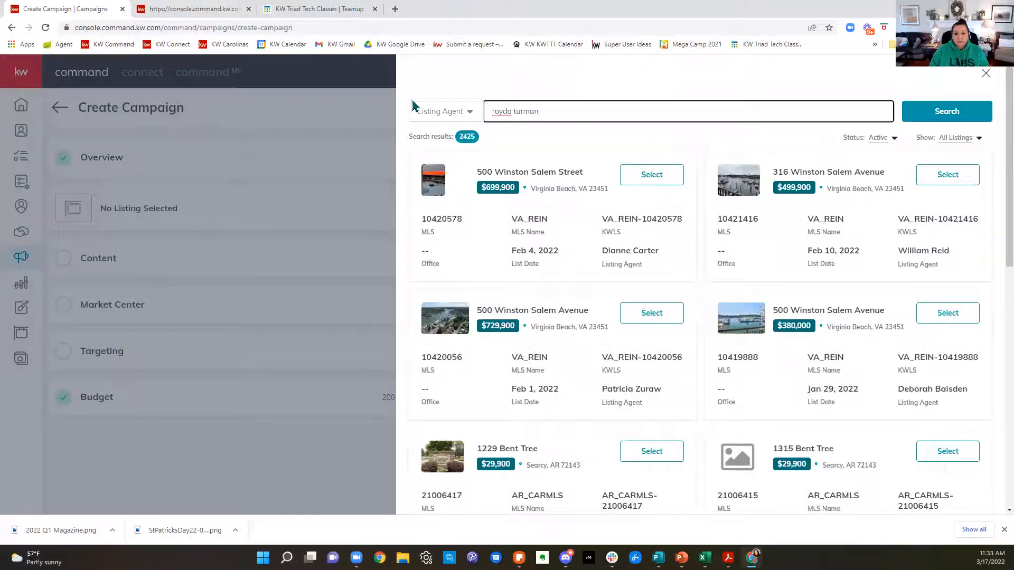
key("Return")
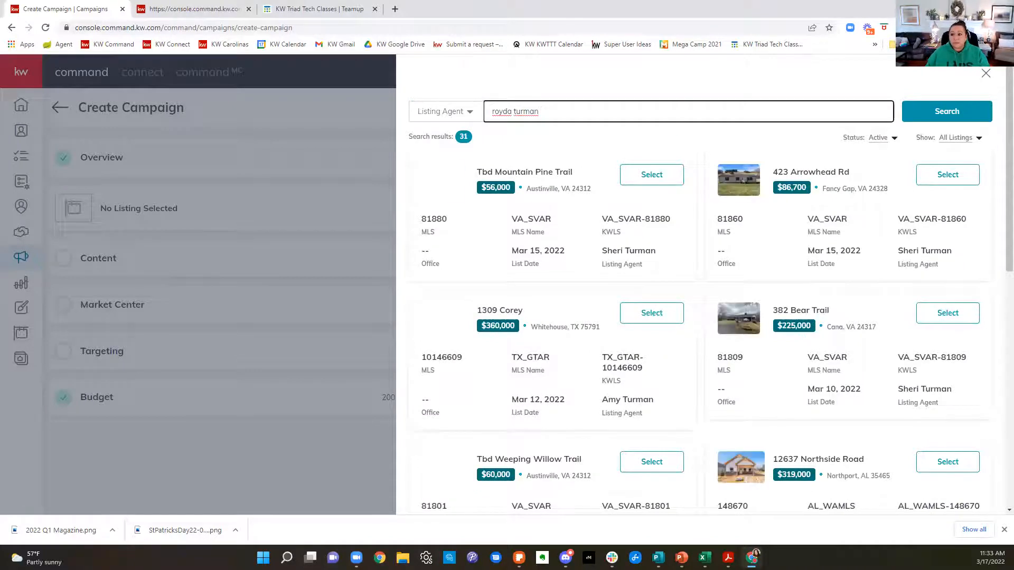
scroll(904, 292, "down", 3)
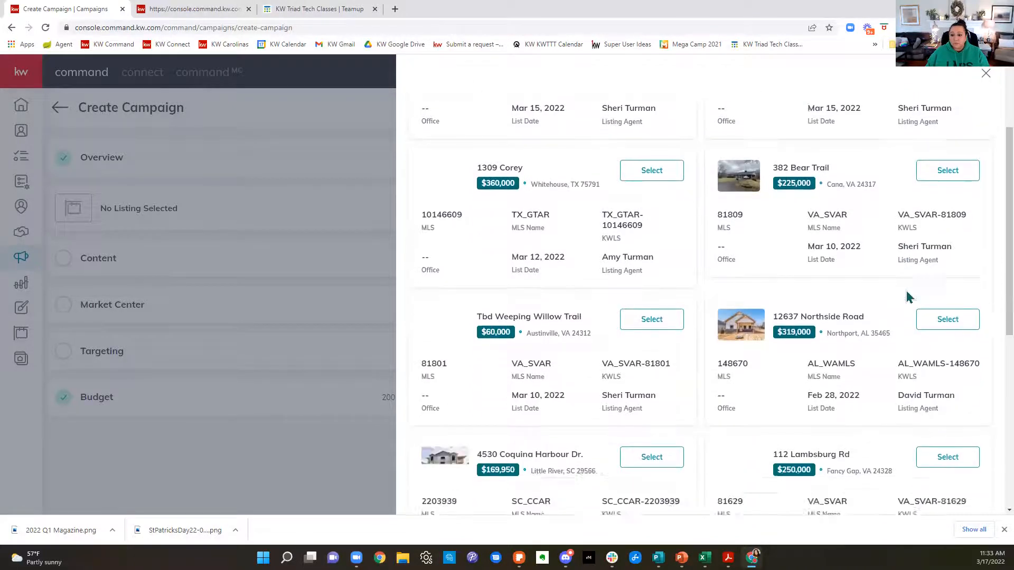
scroll(907, 296, "down", 3)
scroll(907, 296, "down", 4)
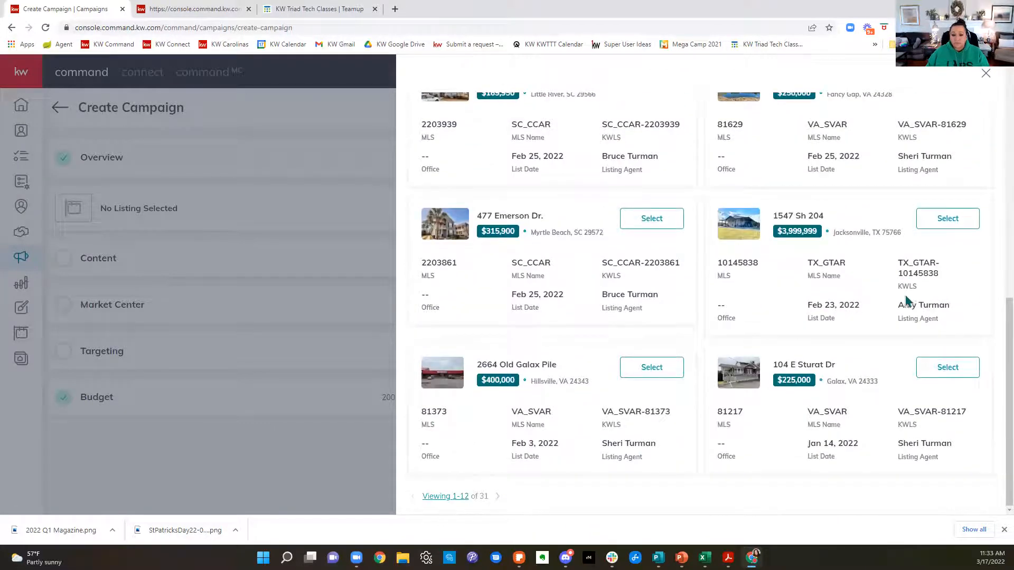
scroll(877, 311, "up", 10)
scroll(855, 331, "down", 10)
left_click(497, 499)
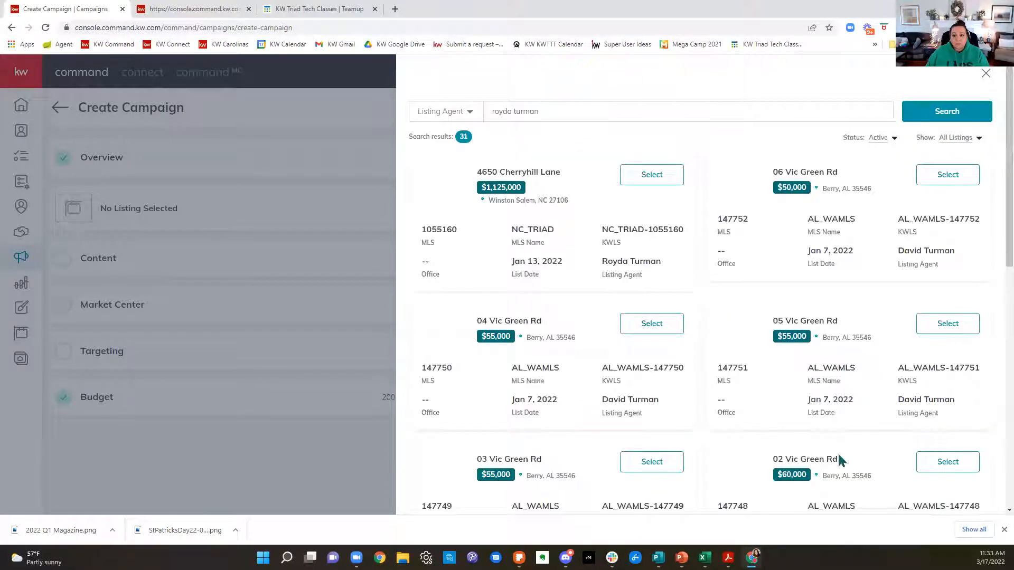
Step: Select the $1,125,000 Winston Salem listing for the campaign and set its content template to Default Template, 6 x 9 inches
left_click(653, 176)
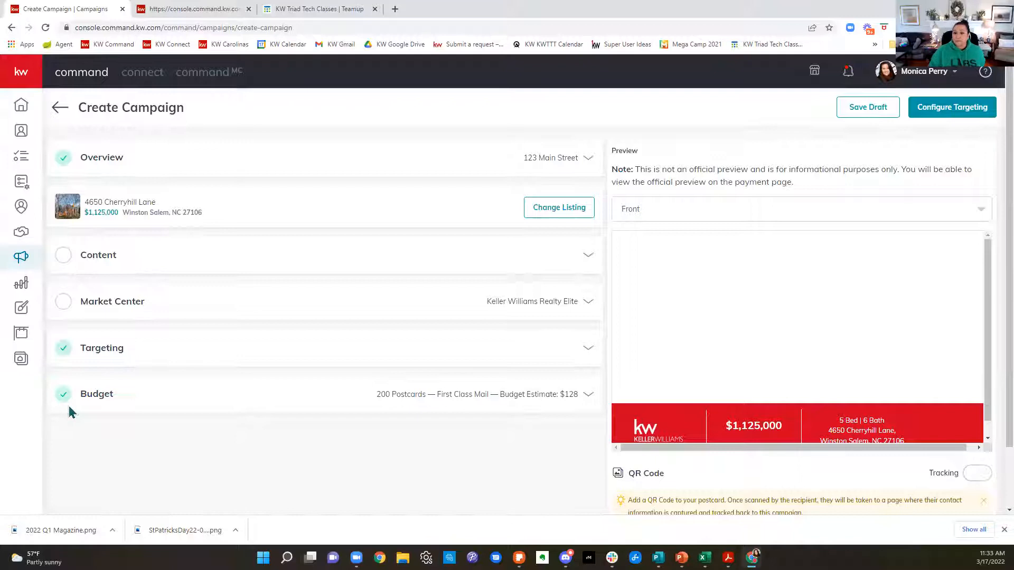
left_click(253, 260)
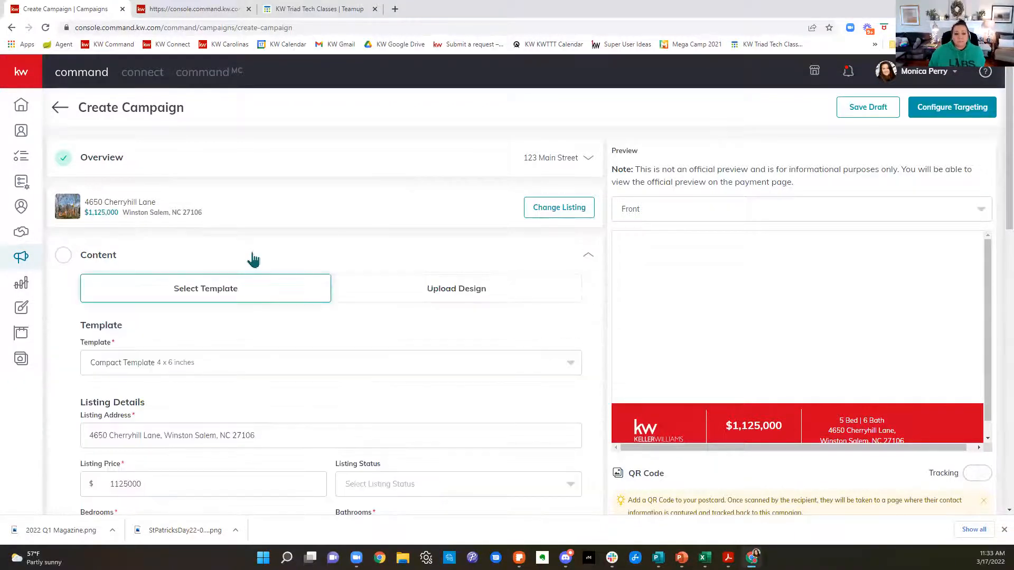
scroll(293, 275, "down", 1)
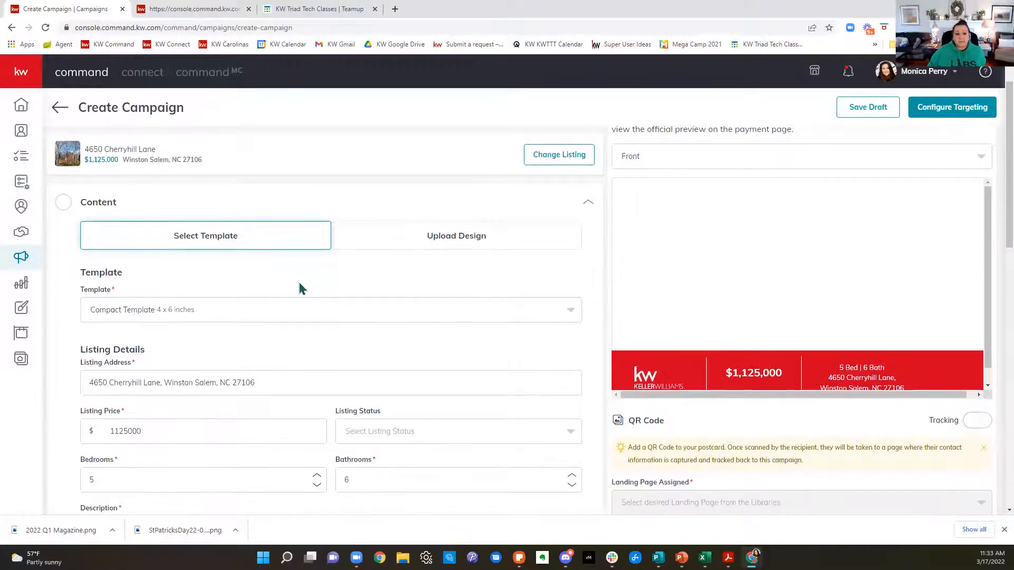
left_click(143, 317)
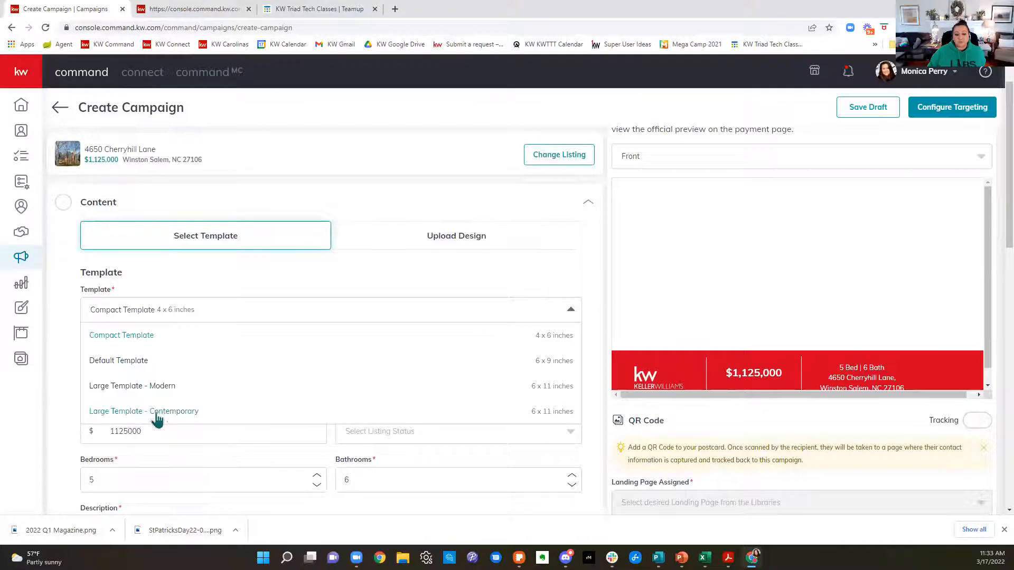
scroll(159, 414, "down", 2)
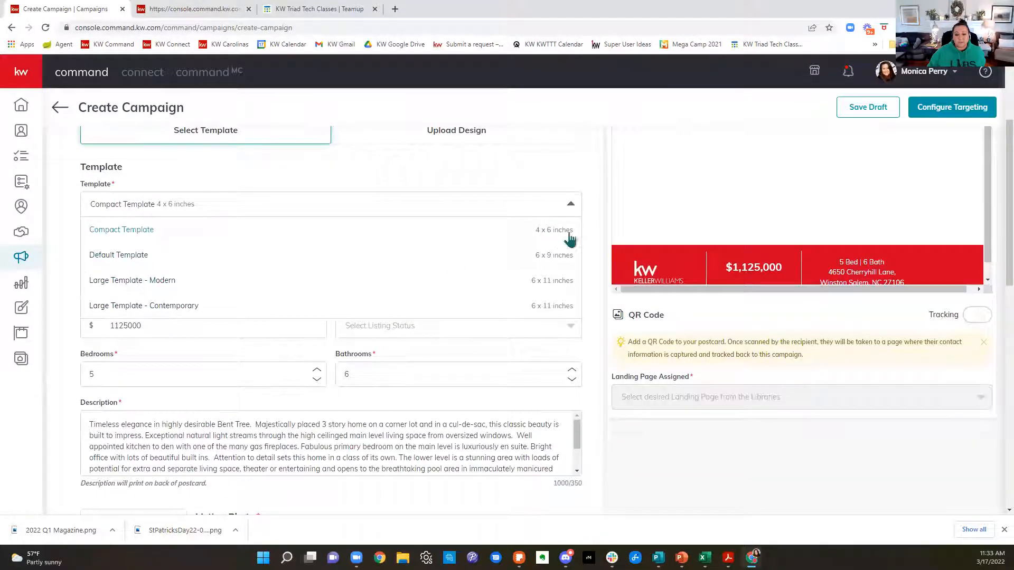
left_click(555, 263)
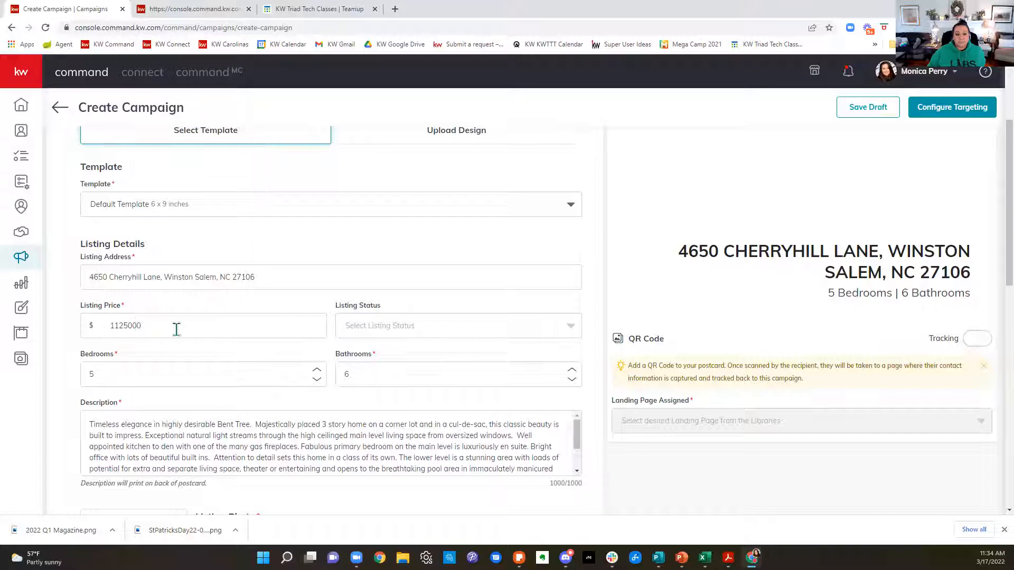
Step: Set the listing status to JUST LISTED and read through the listing description
left_click(427, 331)
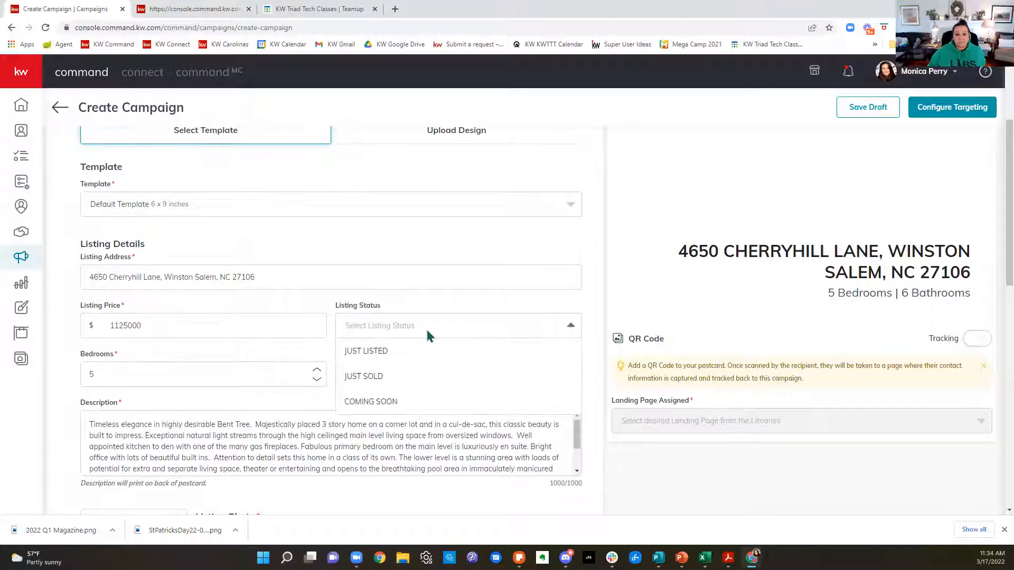
left_click(353, 354)
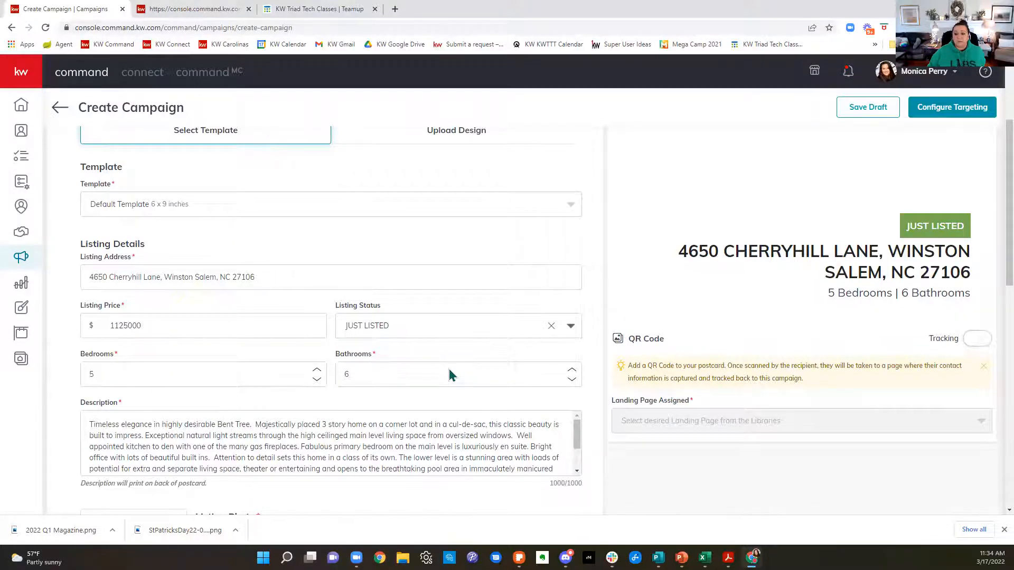
scroll(452, 375, "down", 3)
scroll(324, 264, "down", 6)
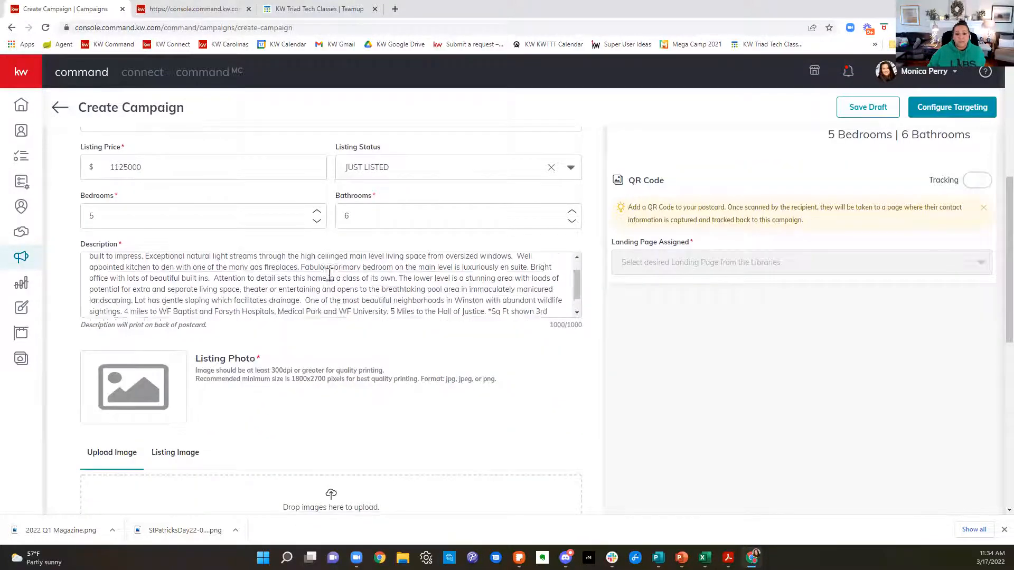
scroll(406, 380, "up", 4)
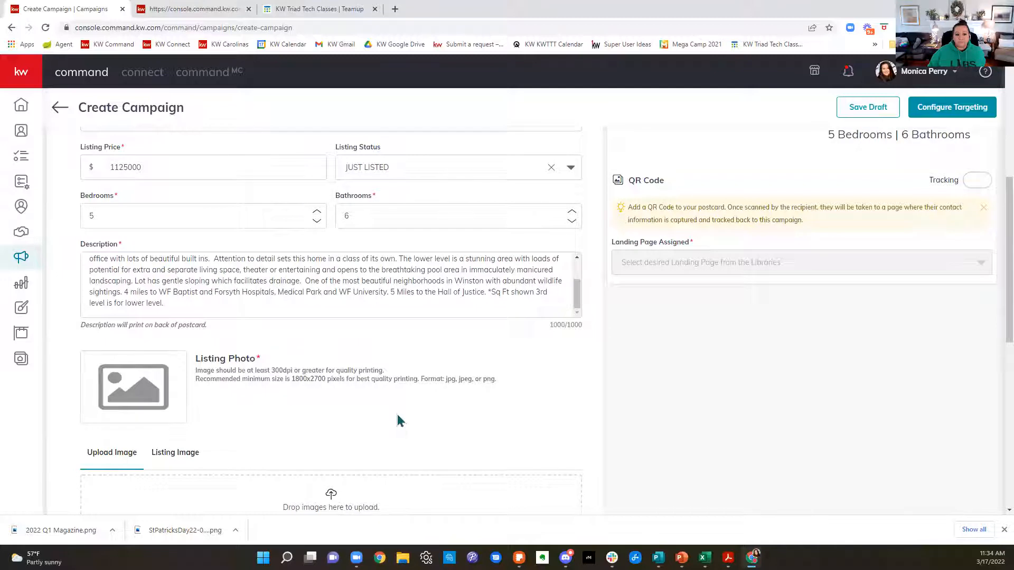
Step: Use the first exterior photo from the listing's own images as the Listing Photo and check the postcard's front preview
scroll(400, 420, "down", 3)
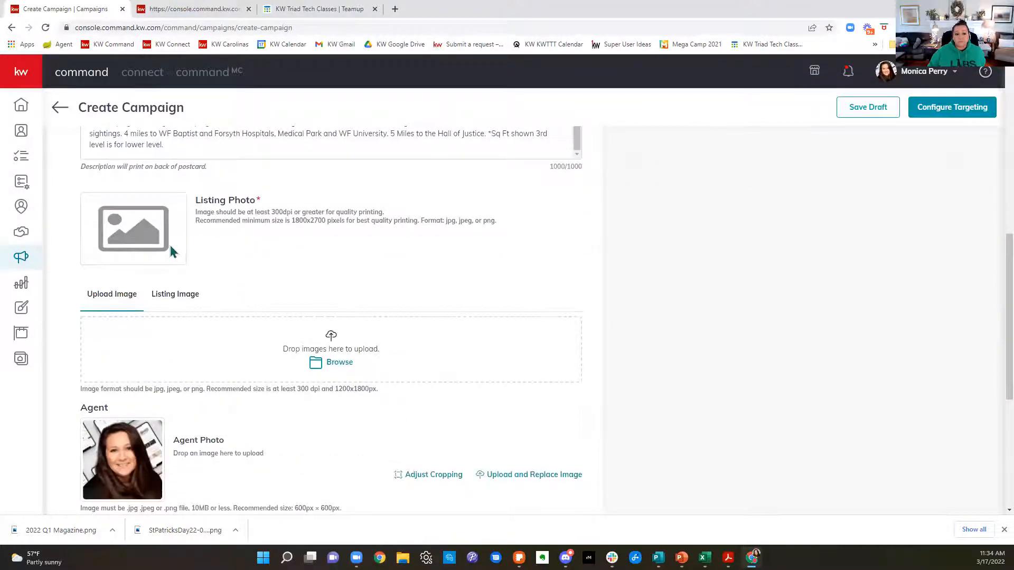
left_click(178, 301)
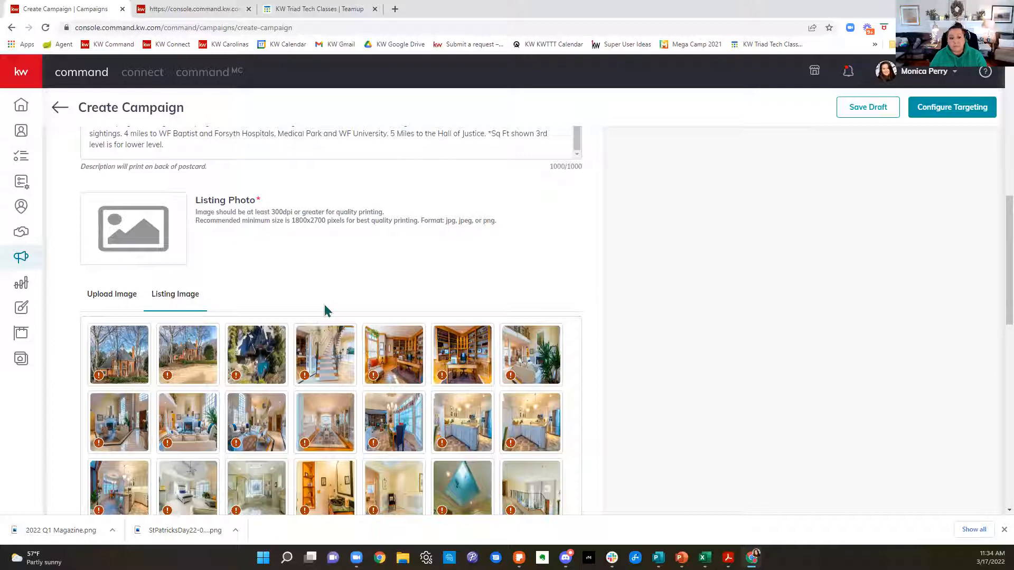
left_click(129, 367)
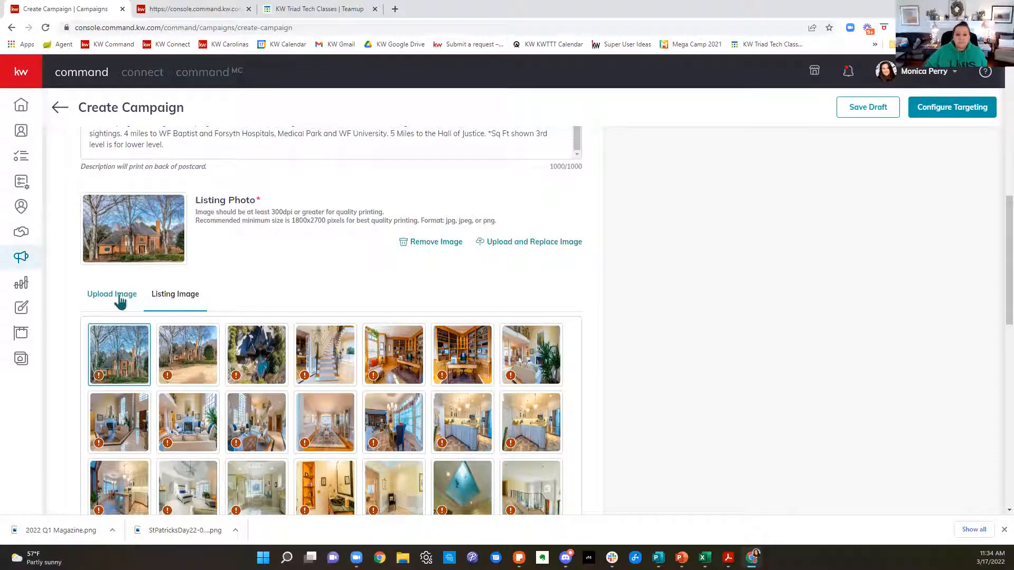
scroll(442, 305, "down", 1)
scroll(441, 305, "down", 2)
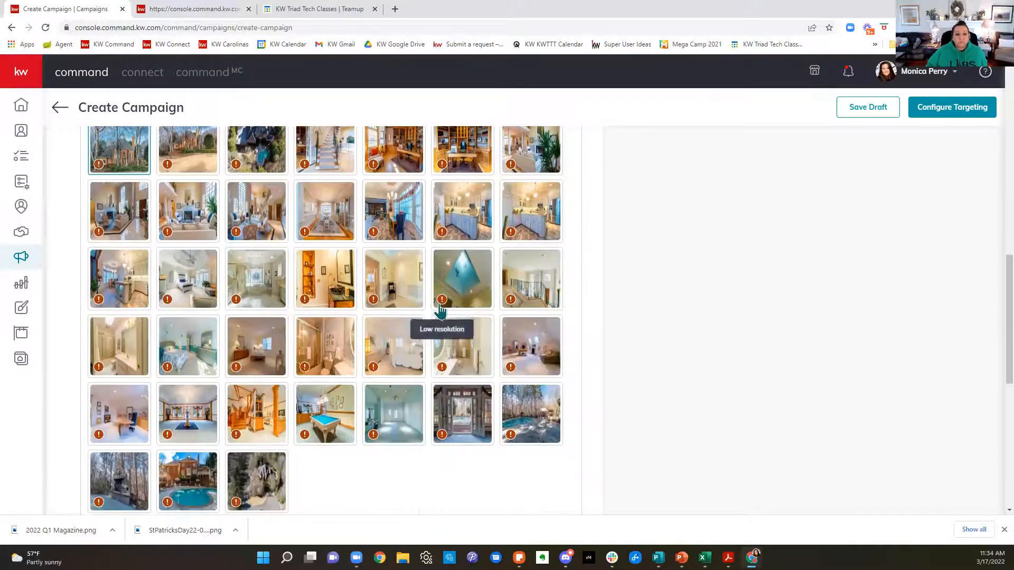
scroll(441, 317, "up", 4)
scroll(130, 349, "up", 4)
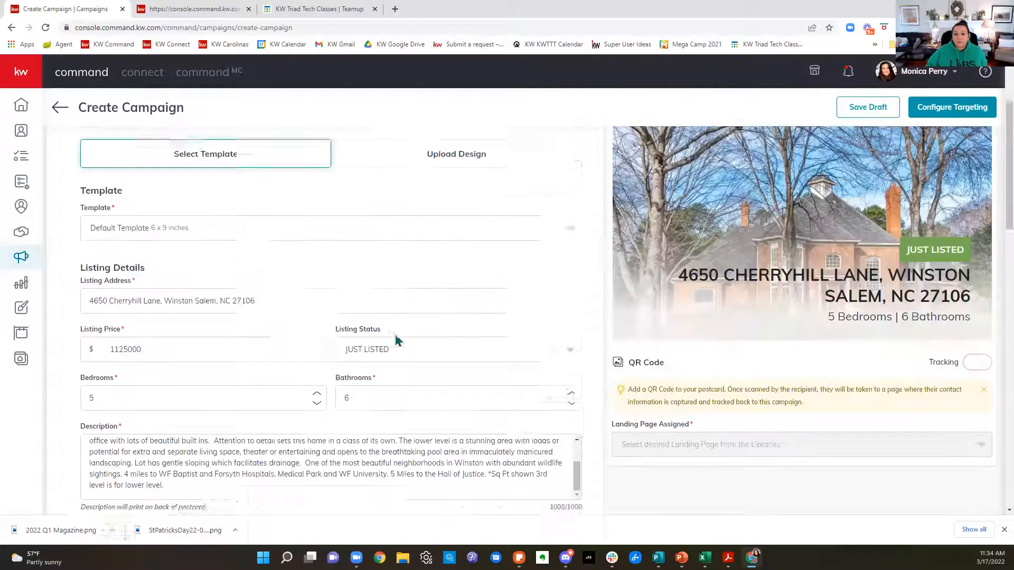
scroll(761, 280, "up", 2)
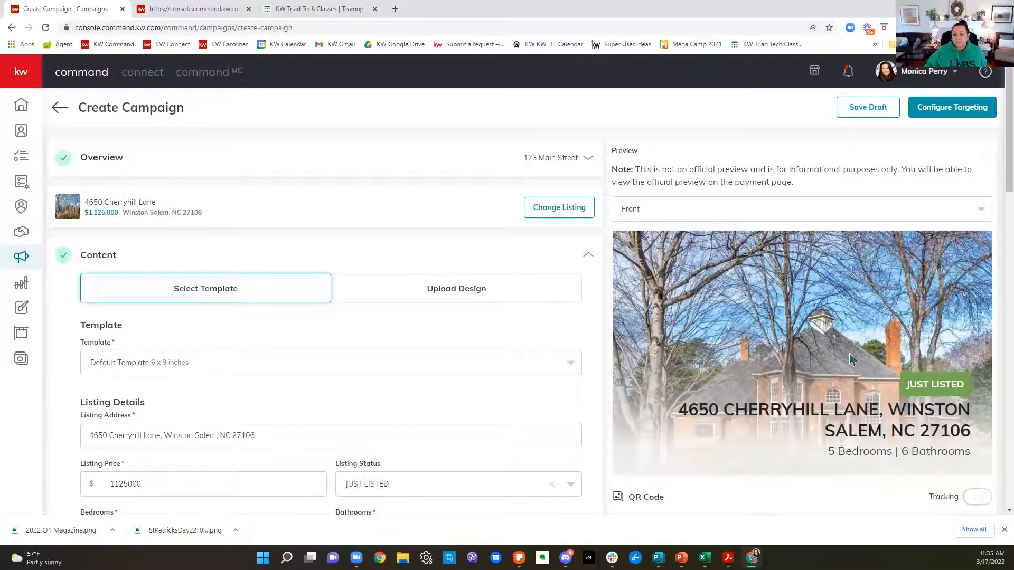
Step: Save the Content section and agree to use the low resolution image
scroll(932, 343, "down", 5)
scroll(935, 353, "down", 10)
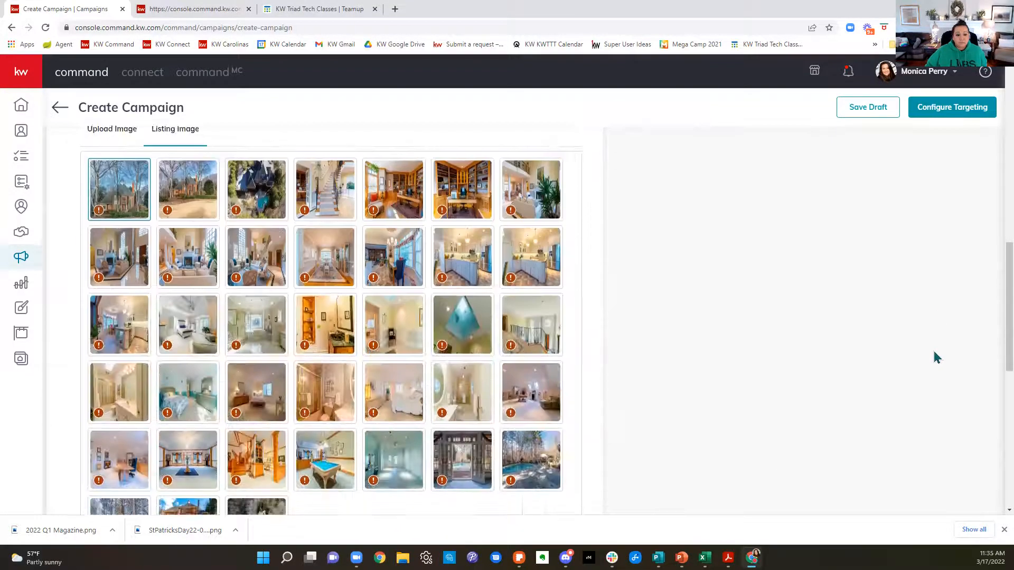
left_click(564, 410)
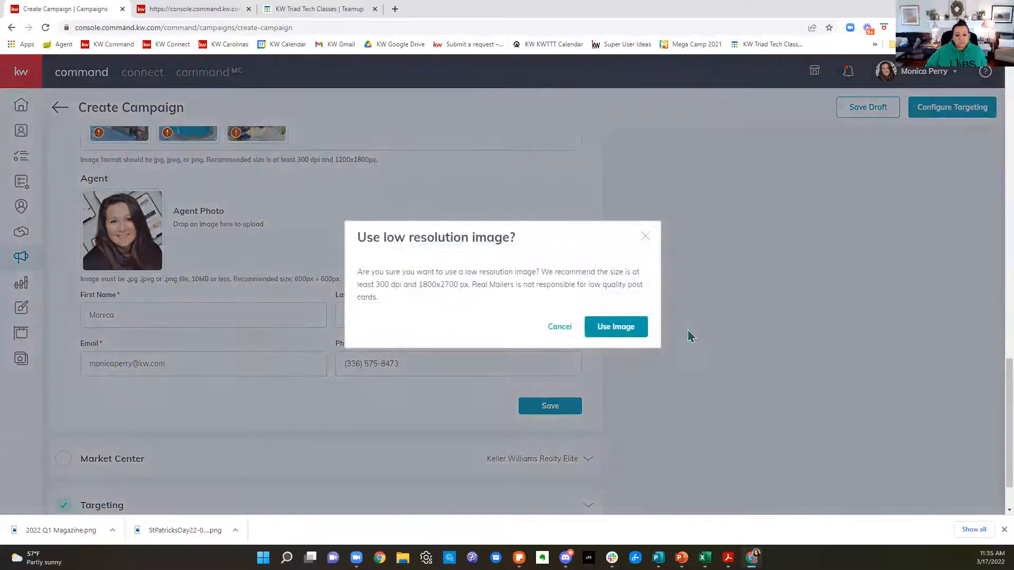
left_click(614, 328)
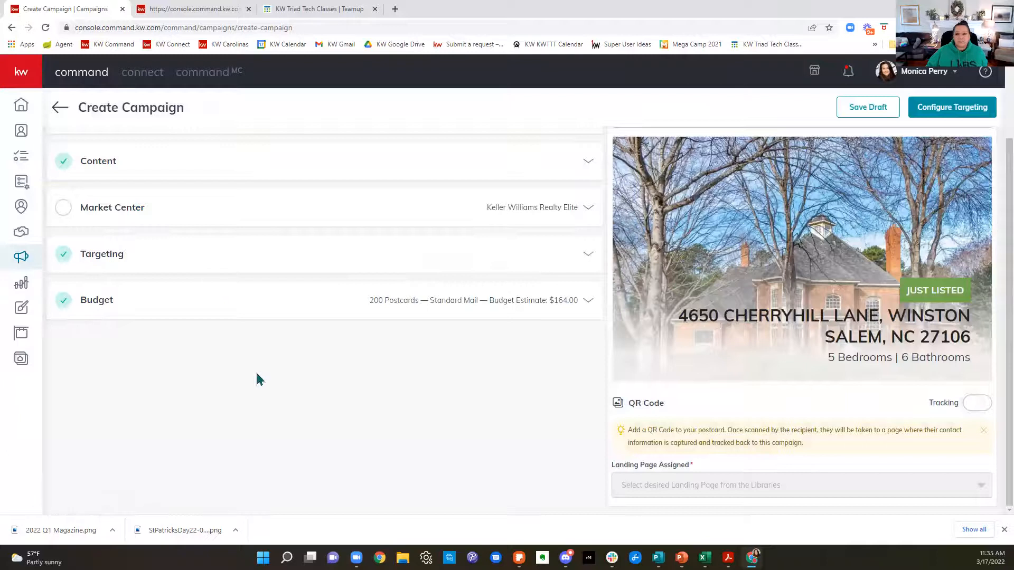
Step: In the Market Center details, set the state to NC and enter the office's ZIP code
scroll(258, 376, "up", 2)
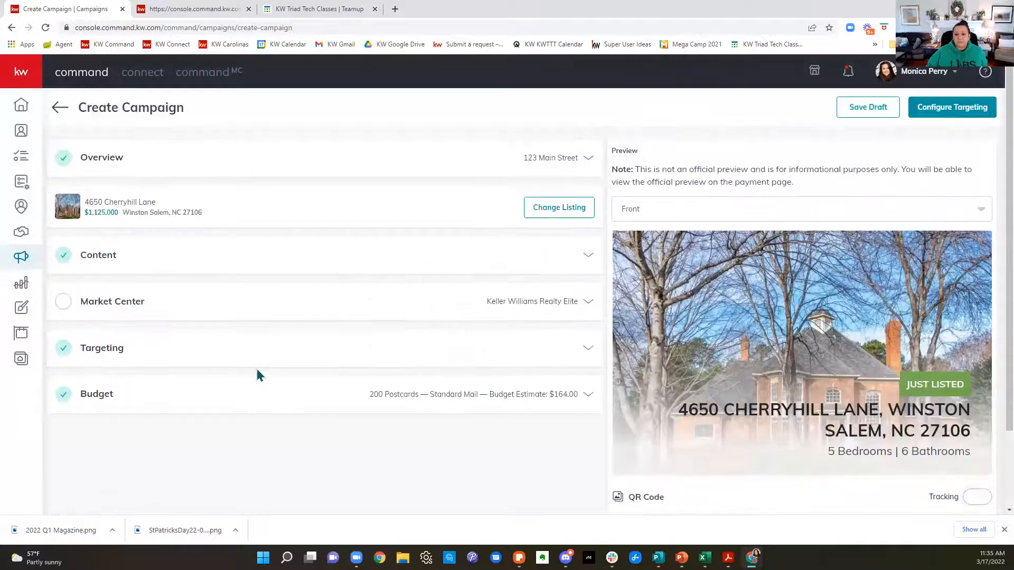
left_click(114, 312)
scroll(108, 301, "down", 2)
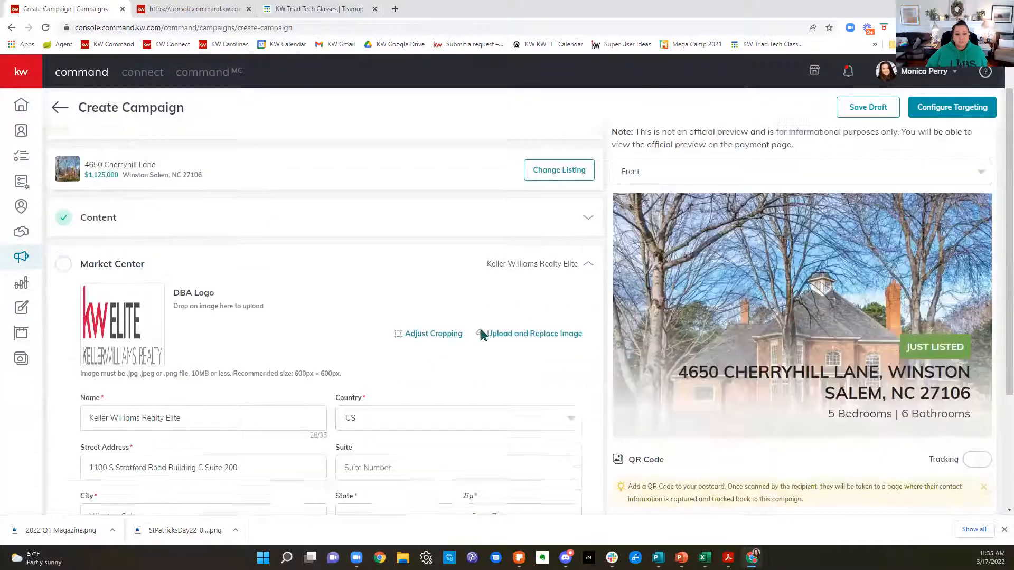
scroll(527, 321, "down", 2)
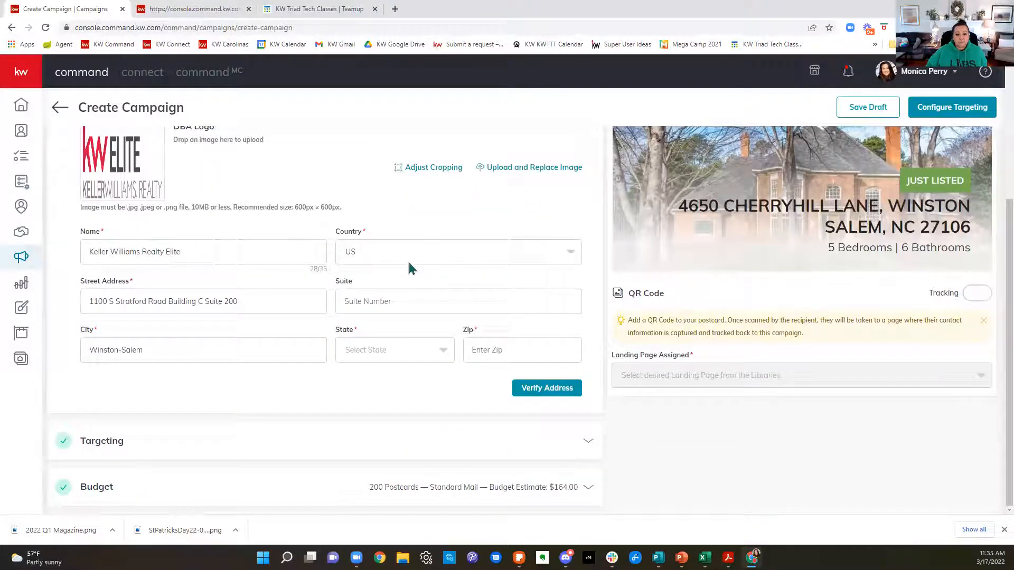
left_click(419, 350)
scroll(407, 445, "down", 6)
scroll(406, 446, "down", 7)
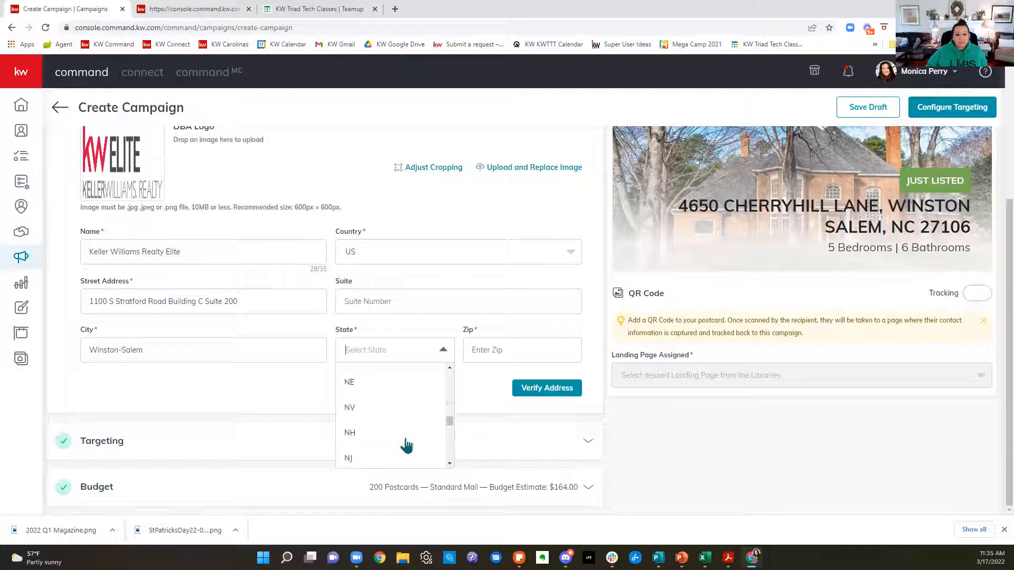
left_click(349, 419)
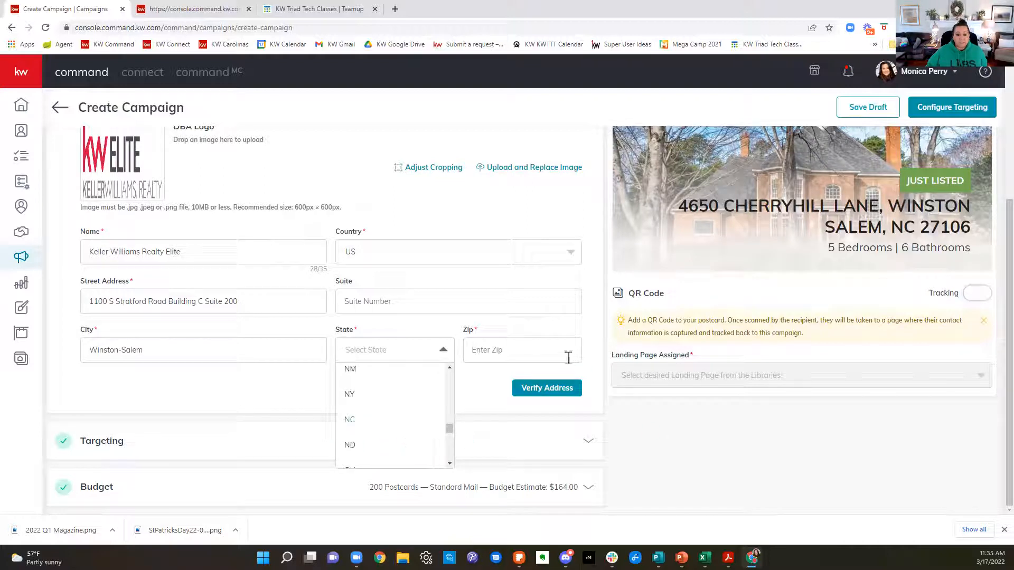
left_click(563, 350)
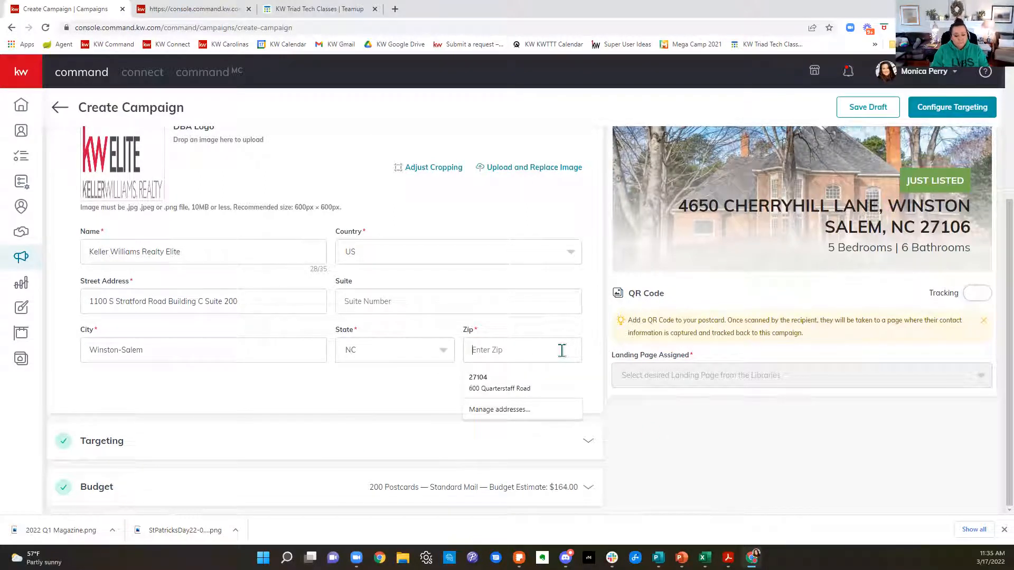
type("27193")
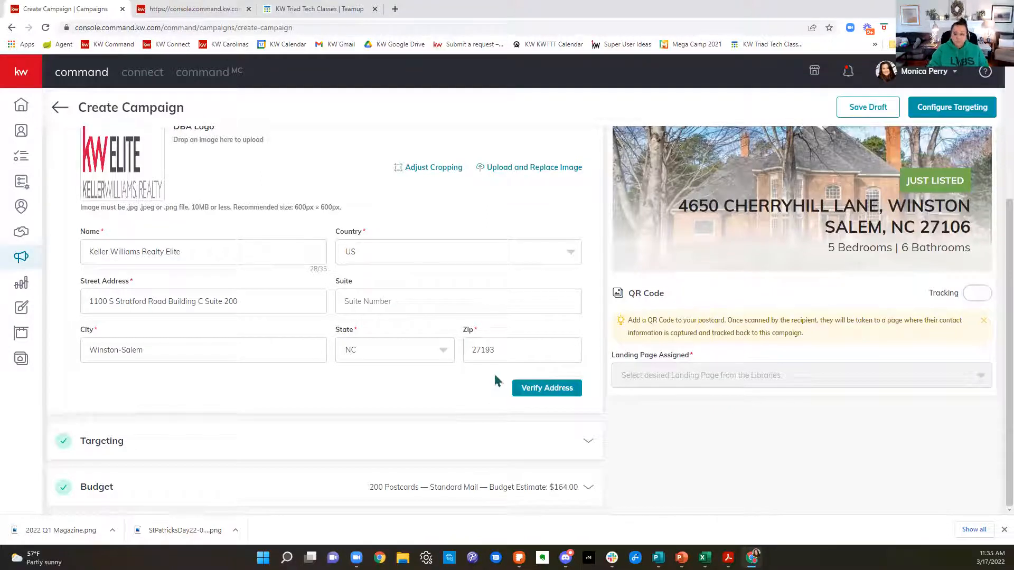
key("BackSpace")
key("BackSpace")
type("03")
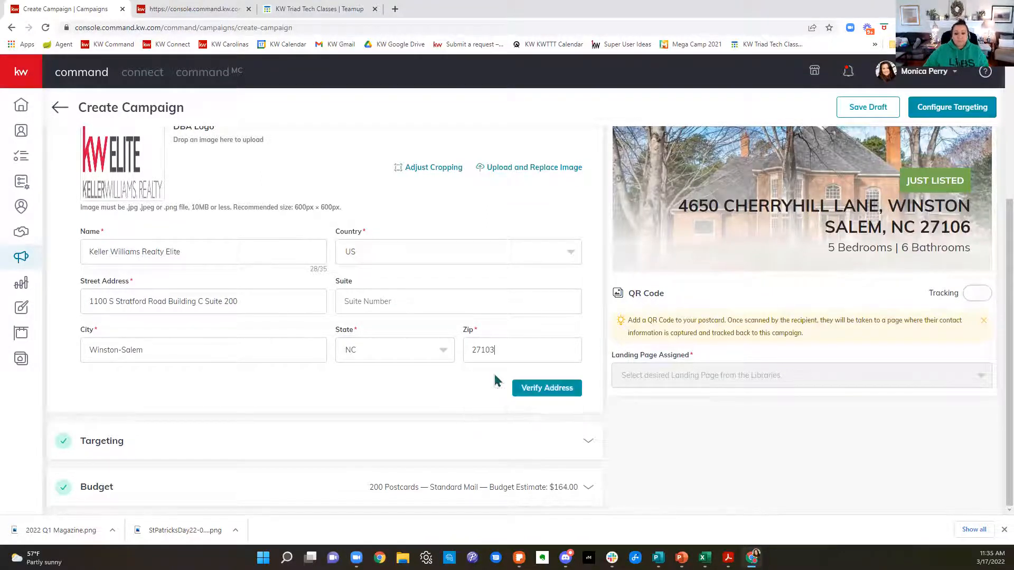
Step: Verify the Market Center address and accept the corrected version
left_click(536, 391)
left_click(536, 391)
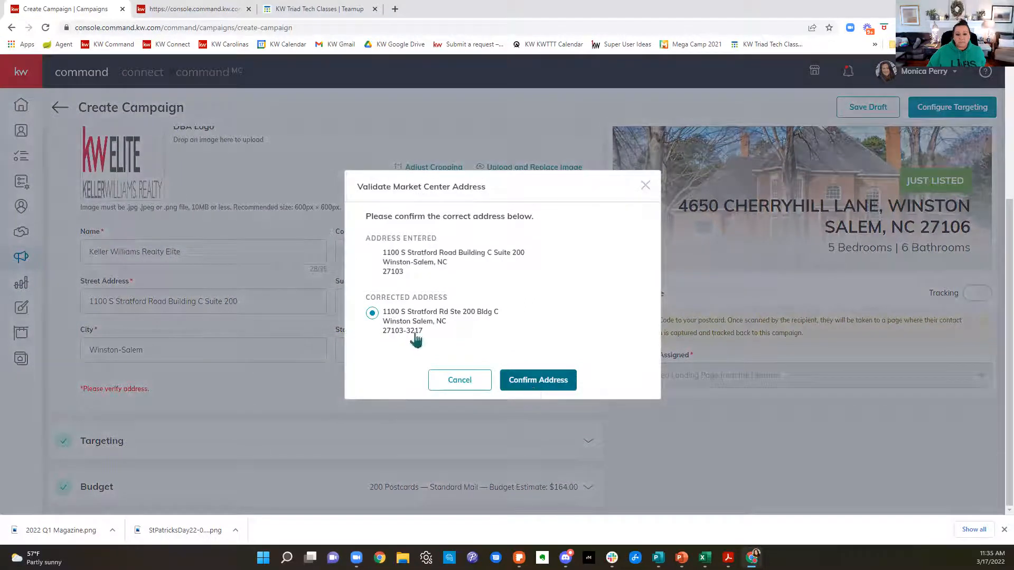
left_click(543, 381)
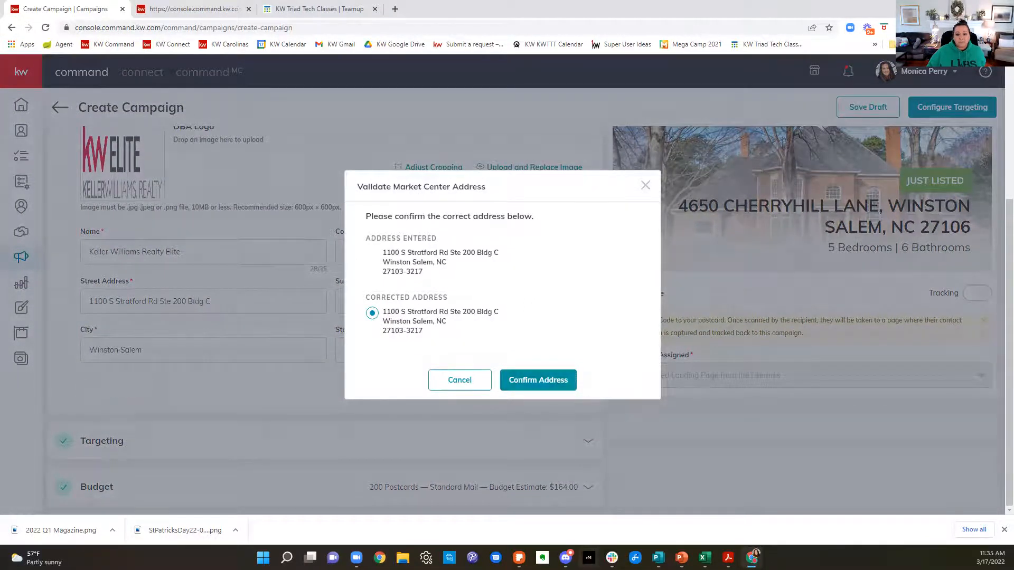
Step: Switch the postcard preview from Front to Back to review the reverse side
scroll(250, 395, "up", 2)
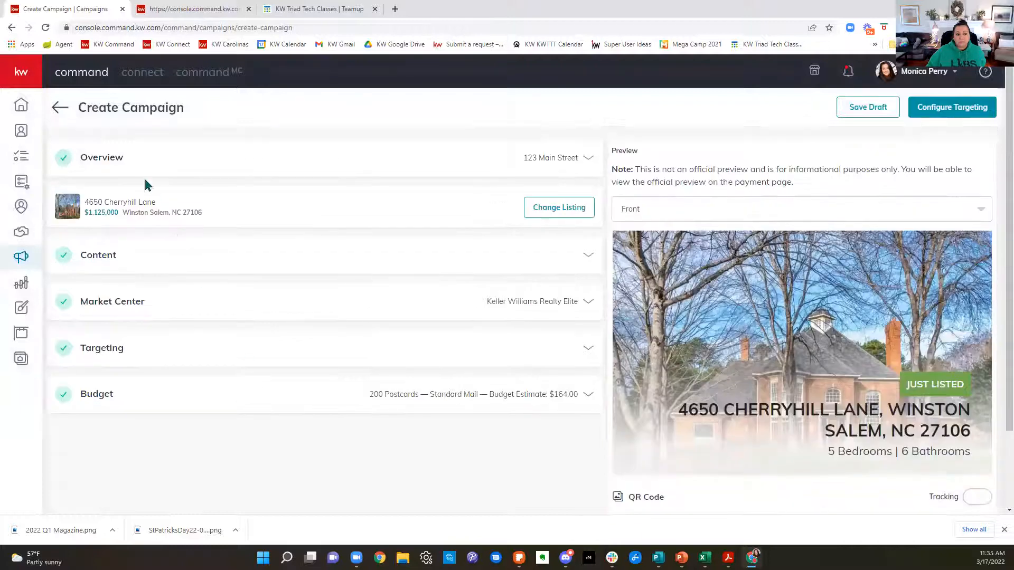
scroll(987, 387, "down", 1)
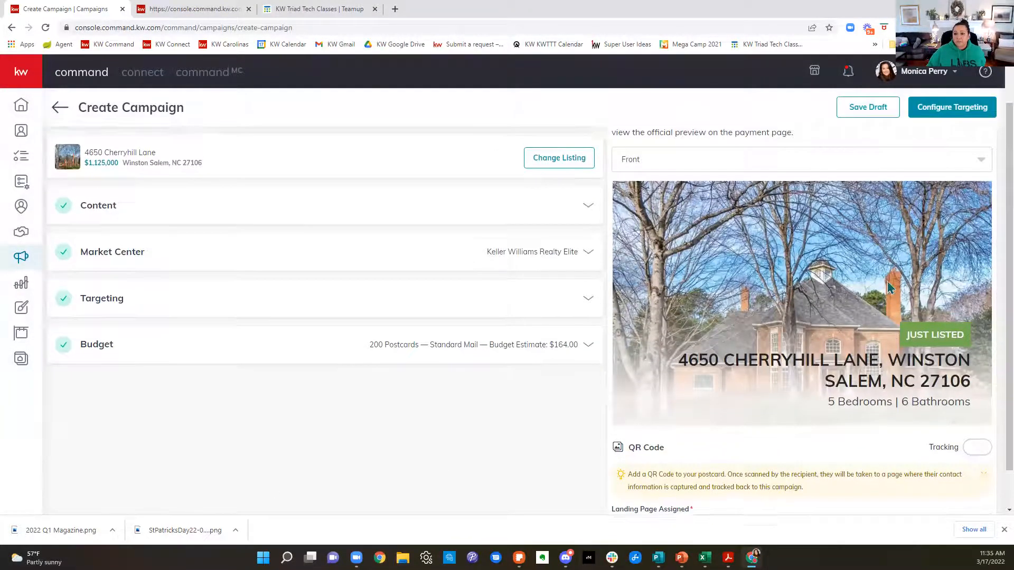
scroll(739, 317, "up", 1)
left_click(763, 213)
left_click(677, 262)
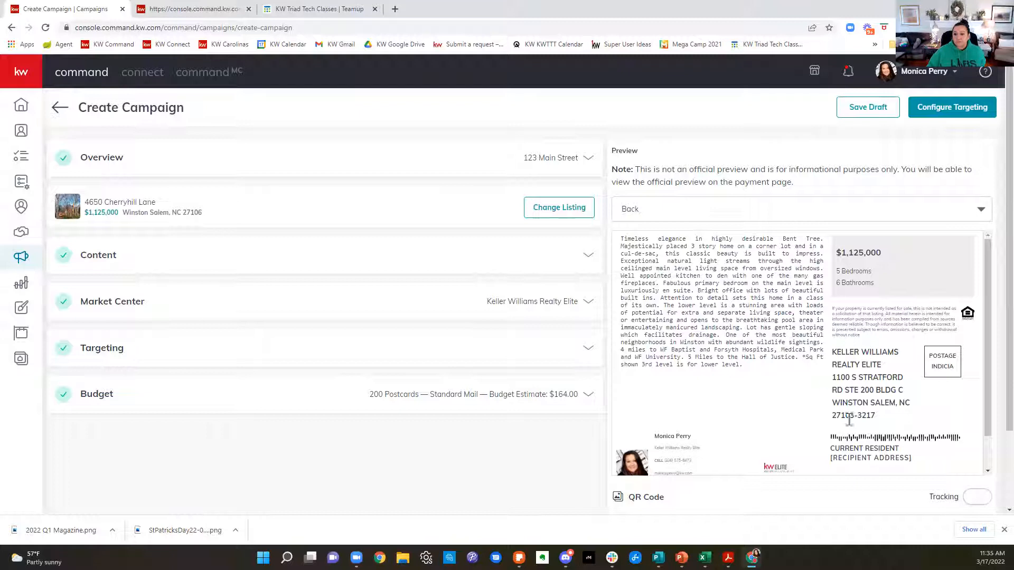
Step: Turn on QR code tracking for the postcard and assign the March BC Testimonials Capture landing page
scroll(928, 422, "down", 1)
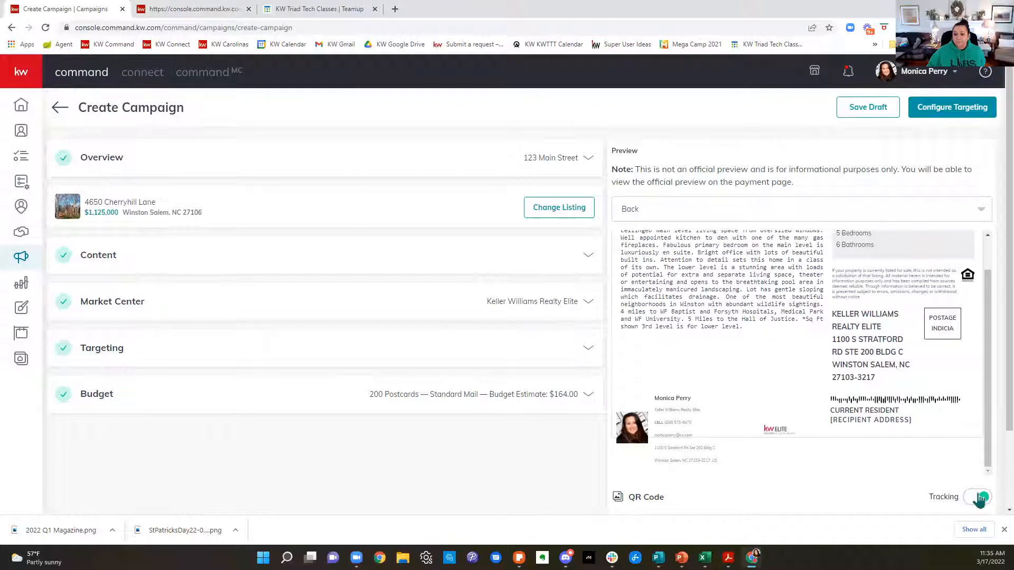
scroll(886, 378, "down", 2)
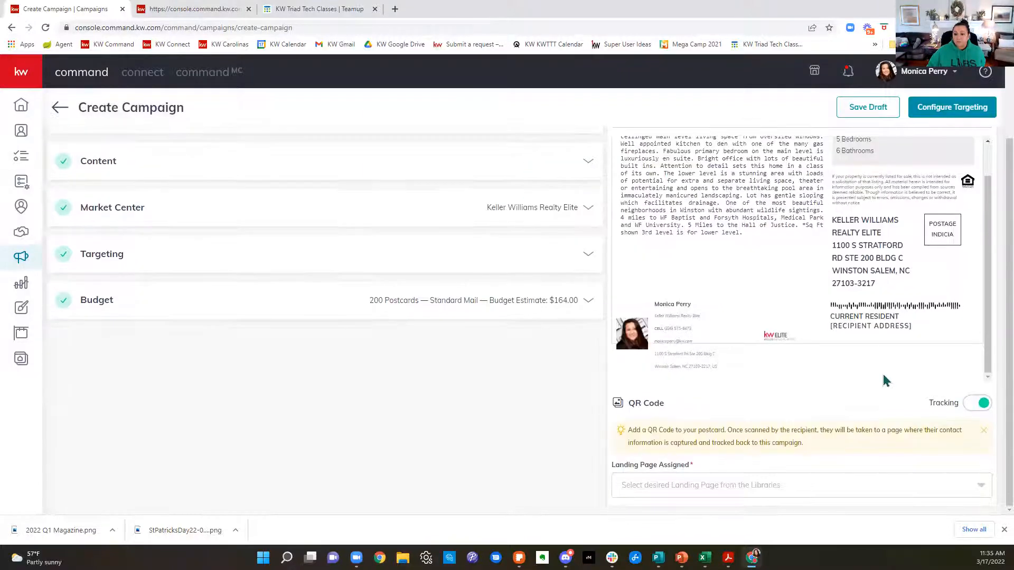
left_click(708, 491)
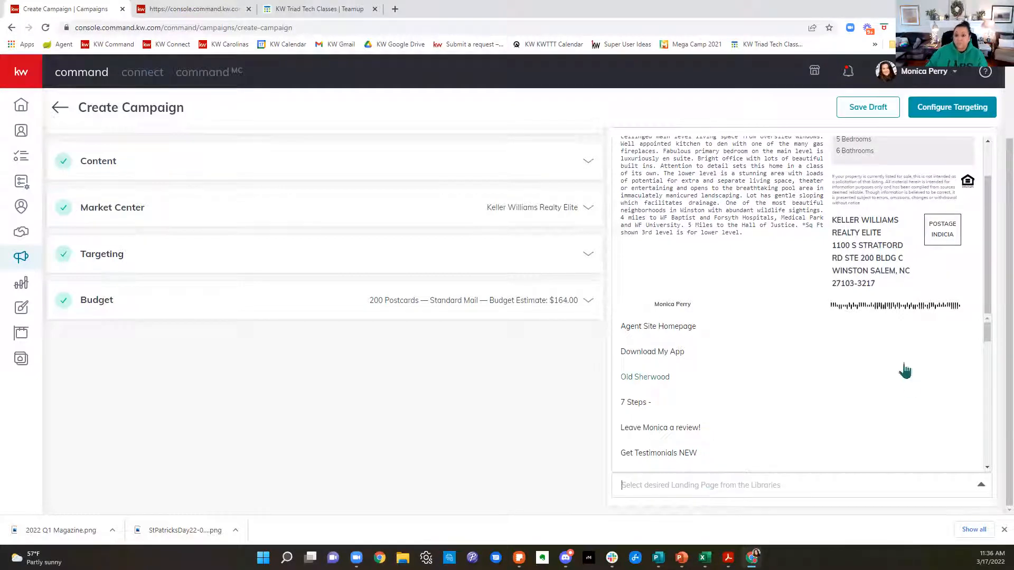
scroll(874, 441, "down", 2)
scroll(875, 443, "down", 2)
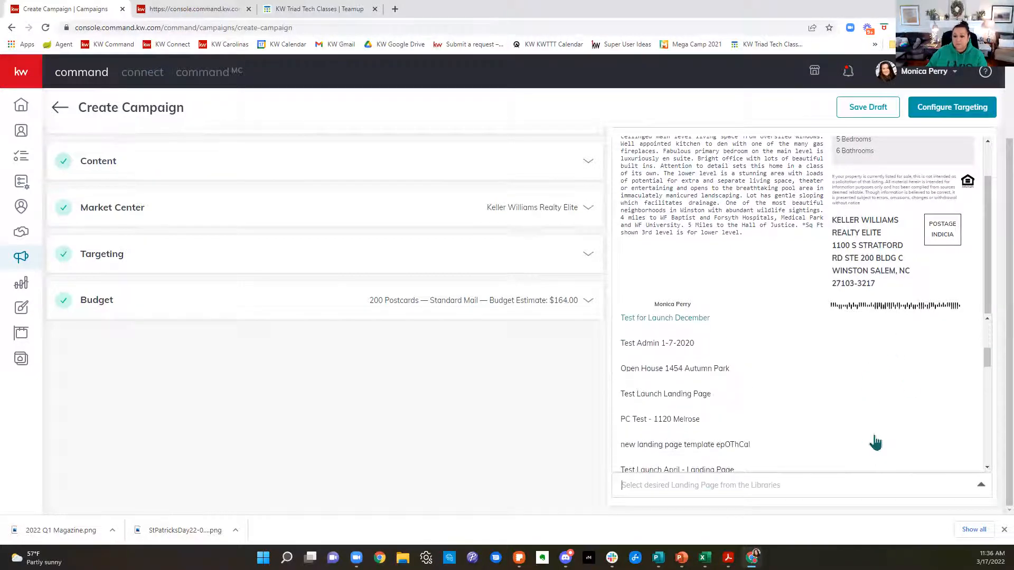
scroll(875, 443, "down", 5)
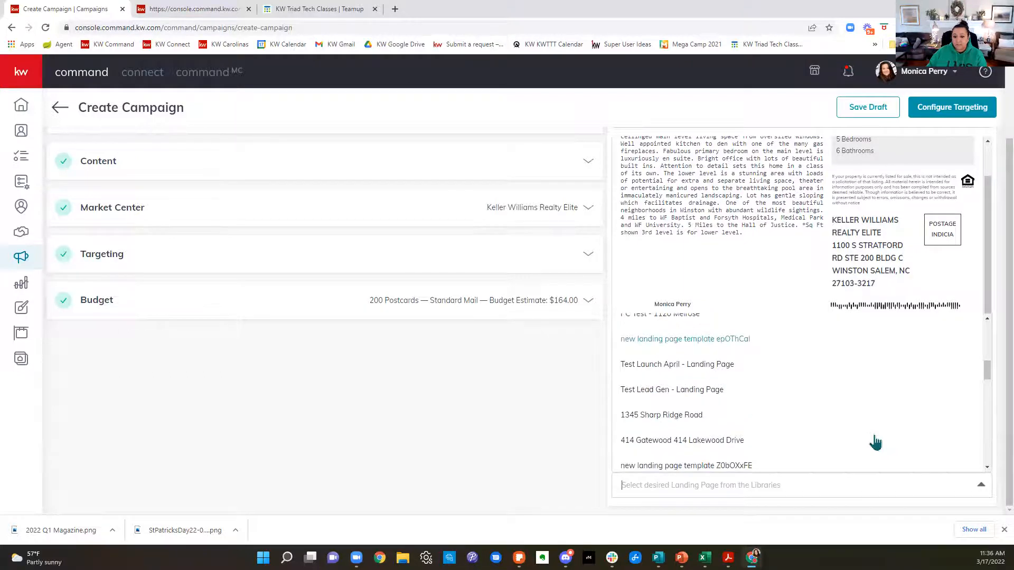
scroll(875, 443, "down", 8)
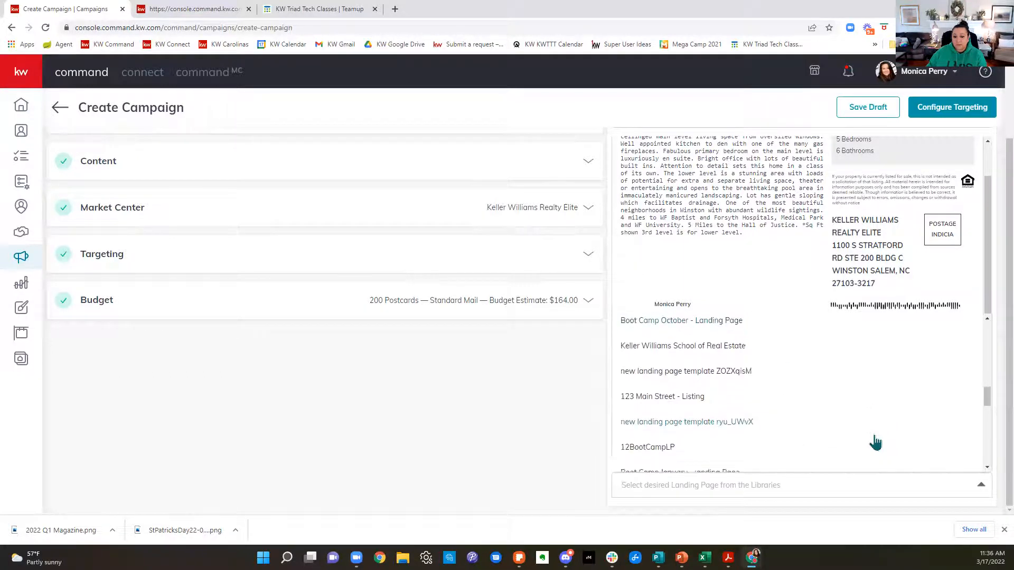
scroll(875, 442, "down", 3)
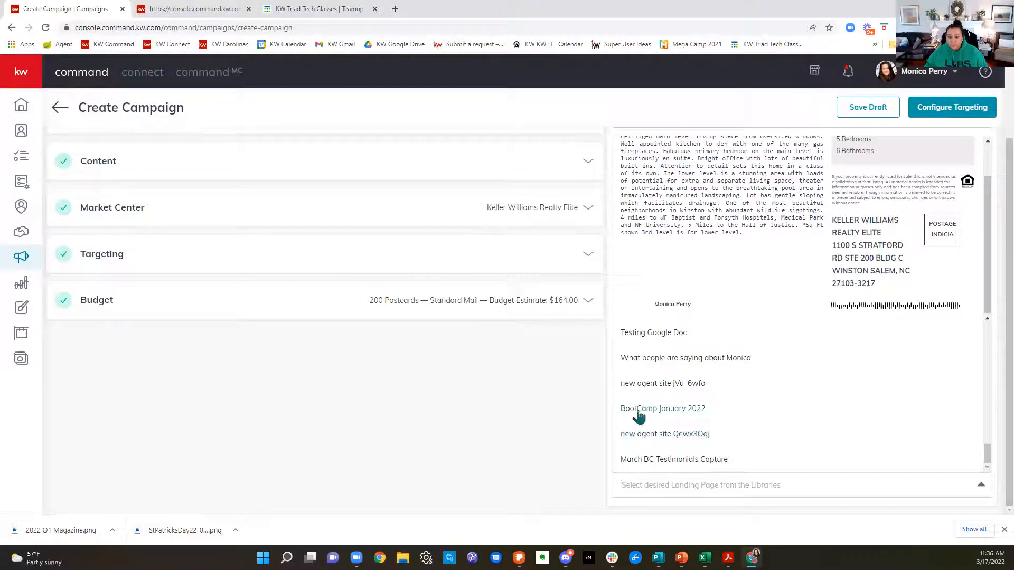
left_click(643, 461)
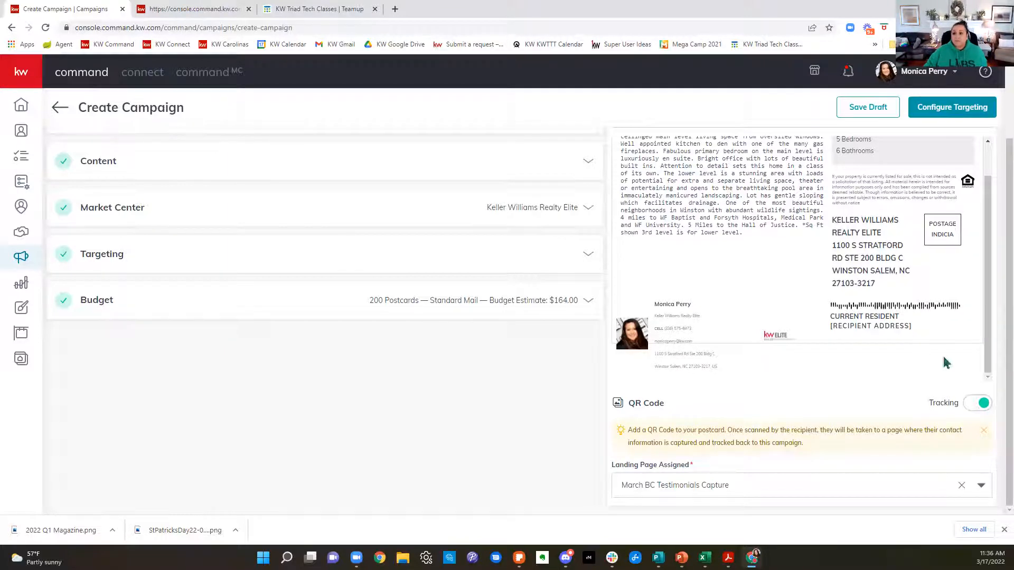
Step: Check the QR code on the postcard's back, and switch the preview to Front to review that side
scroll(860, 356, "up", 1)
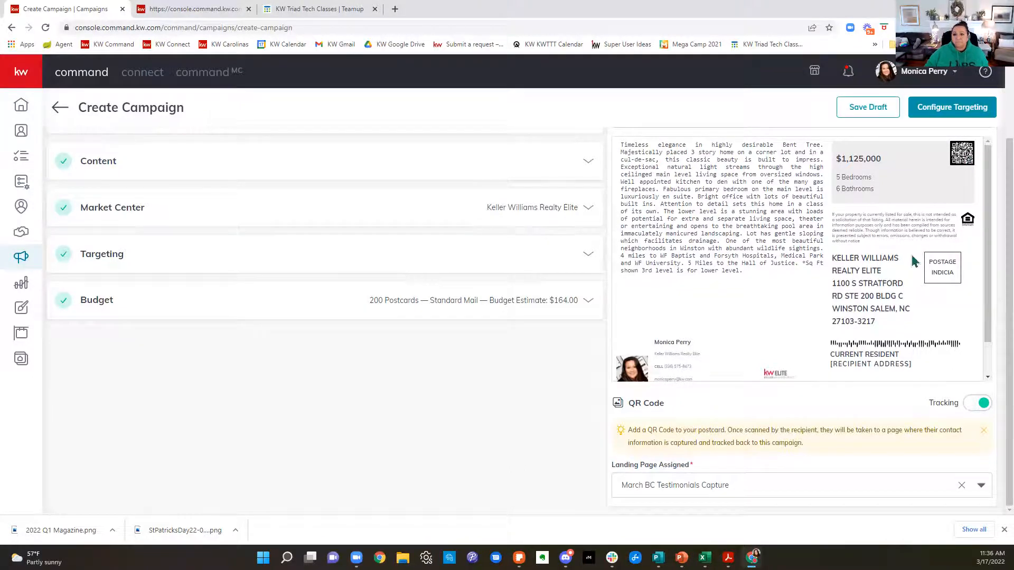
scroll(912, 233, "up", 2)
left_click(738, 209)
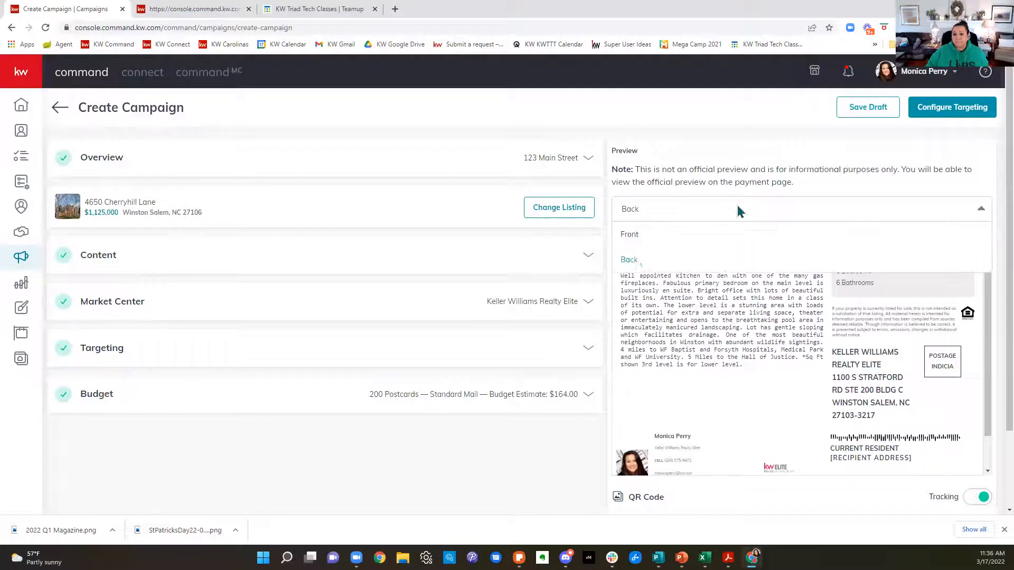
left_click(639, 235)
scroll(898, 391, "down", 2)
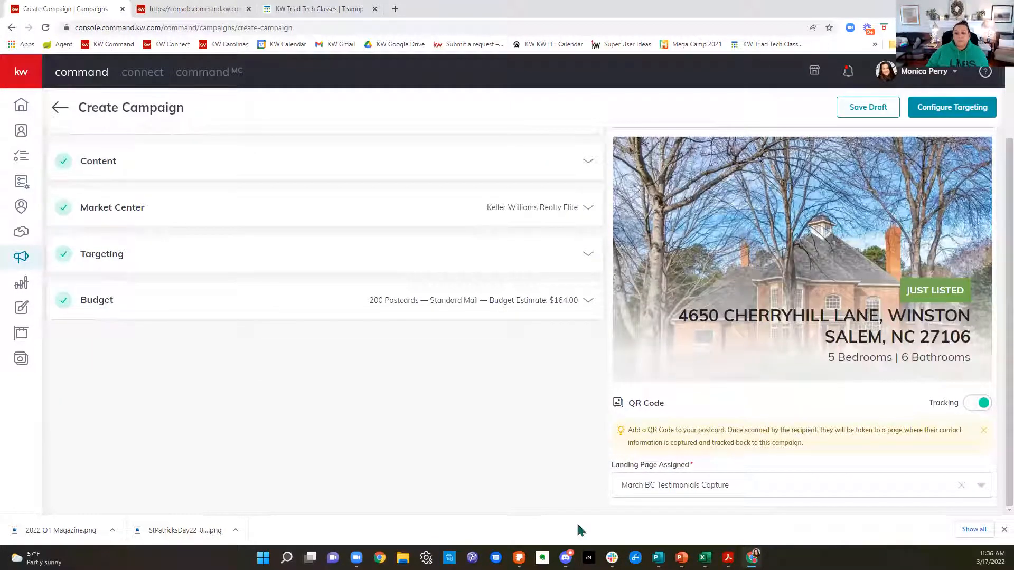
left_click(1004, 530)
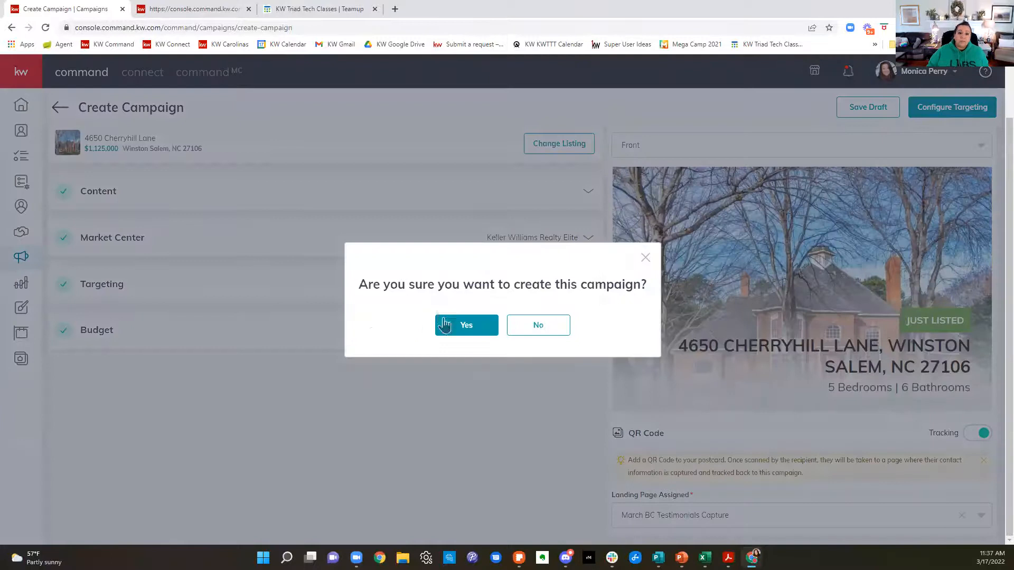
Step: Open the targeting configuration, review its recipient filters, and enable sending a copy to the company address
left_click(449, 325)
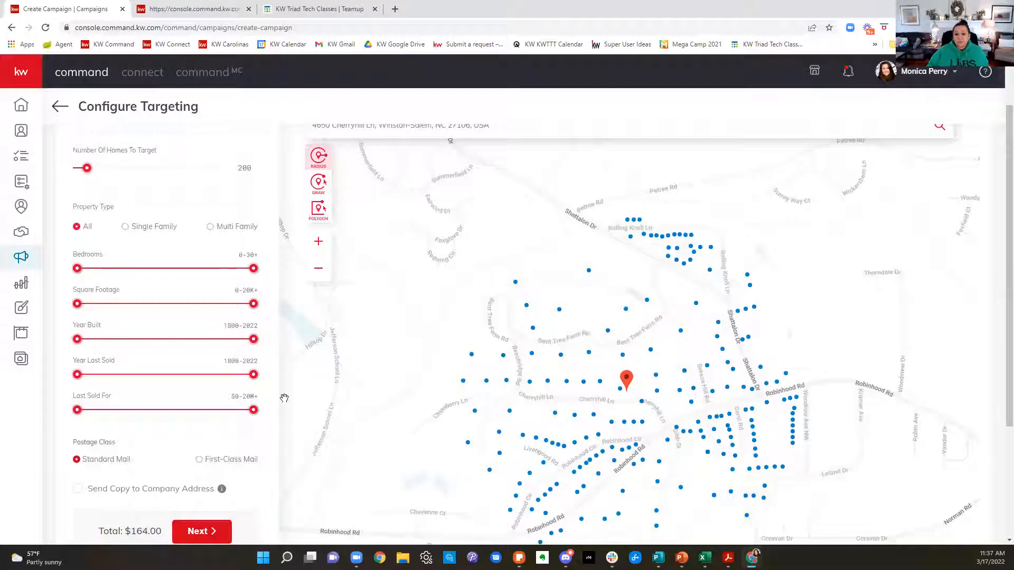
scroll(165, 354, "down", 3)
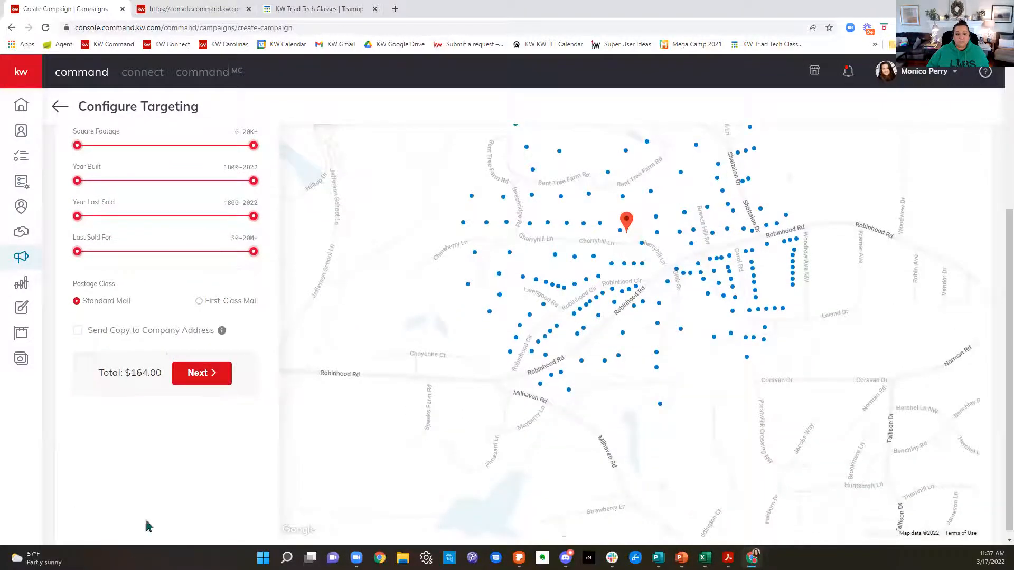
scroll(161, 483, "up", 4)
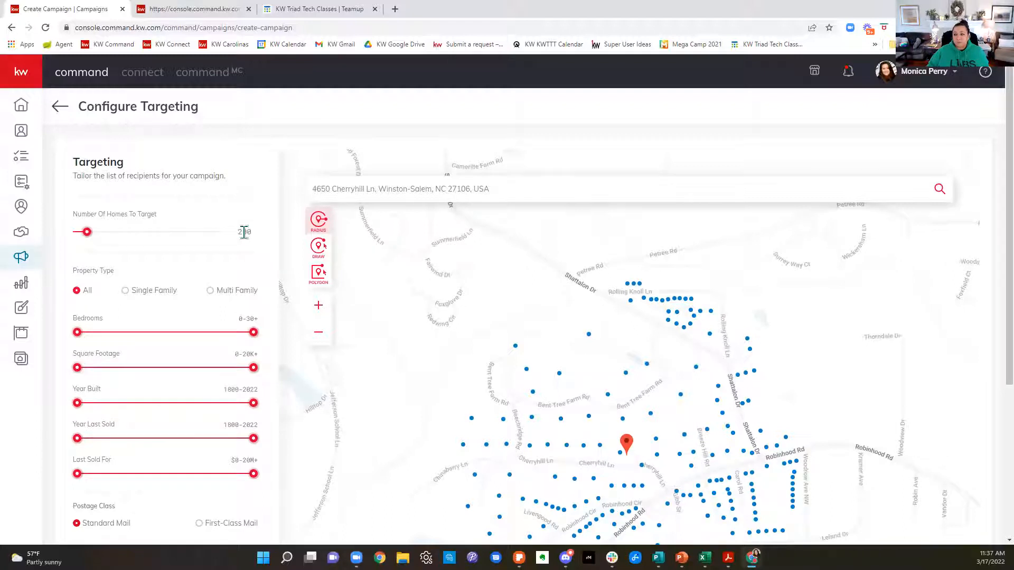
scroll(244, 233, "down", 5)
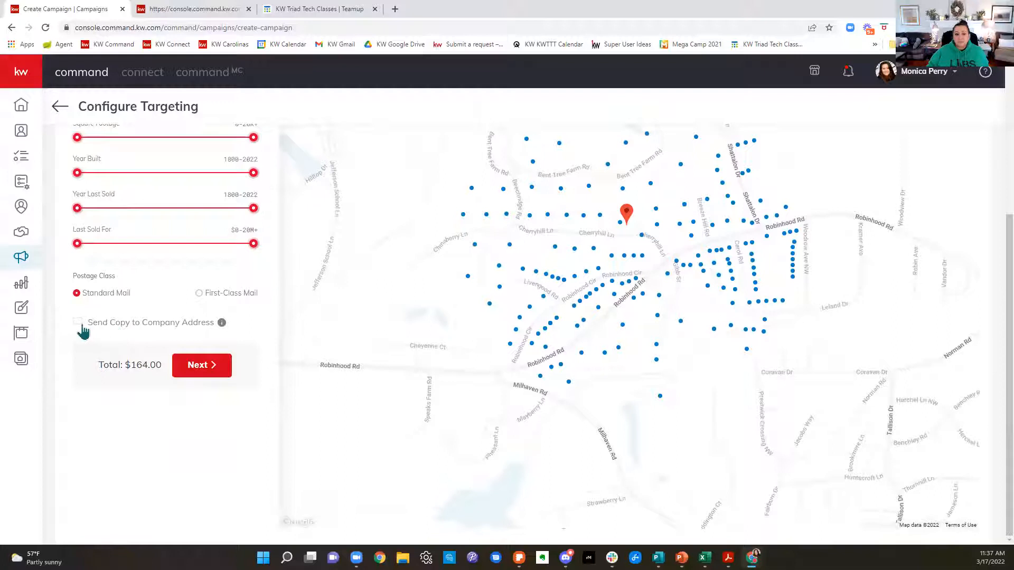
left_click(78, 323)
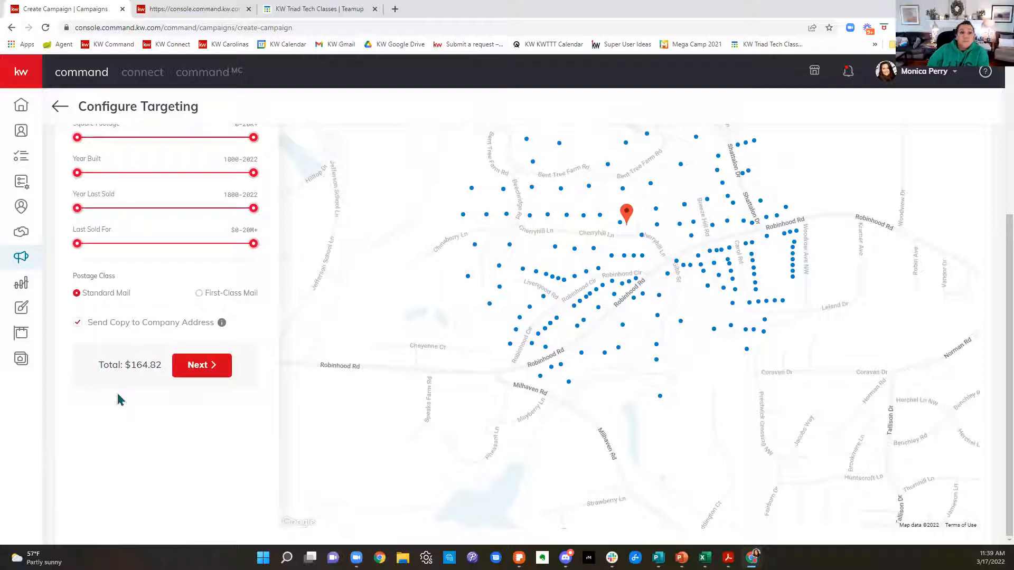
Step: Leave the postcard's targeting setup for the Campaigns area and show the email campaigns
scroll(565, 256, "up", 2)
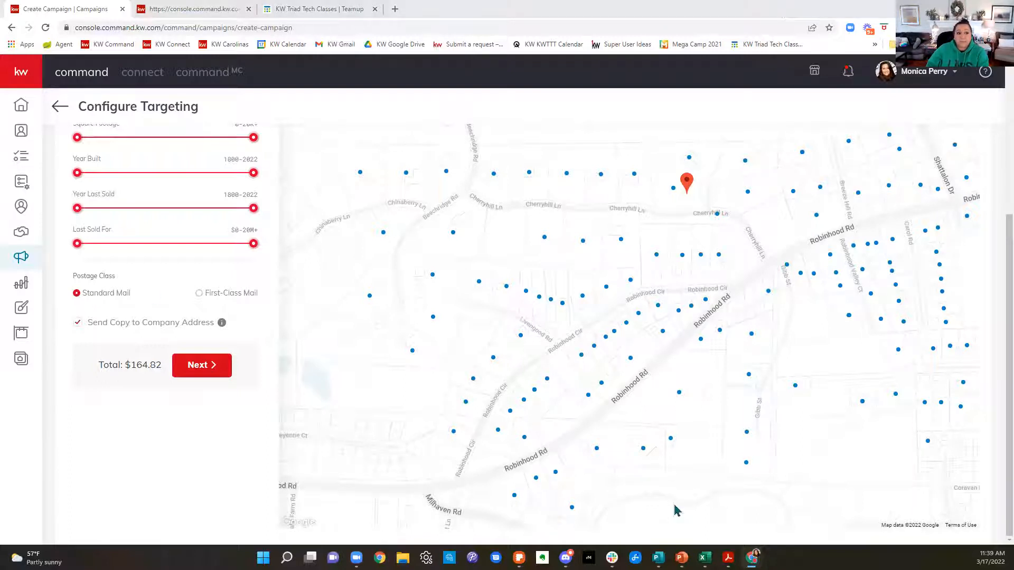
left_click(21, 257)
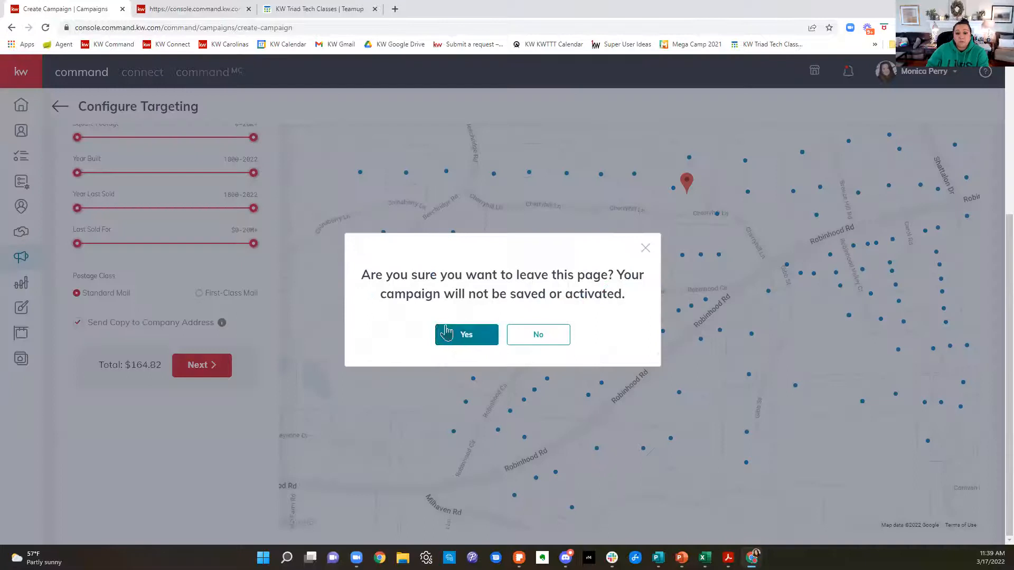
left_click(446, 333)
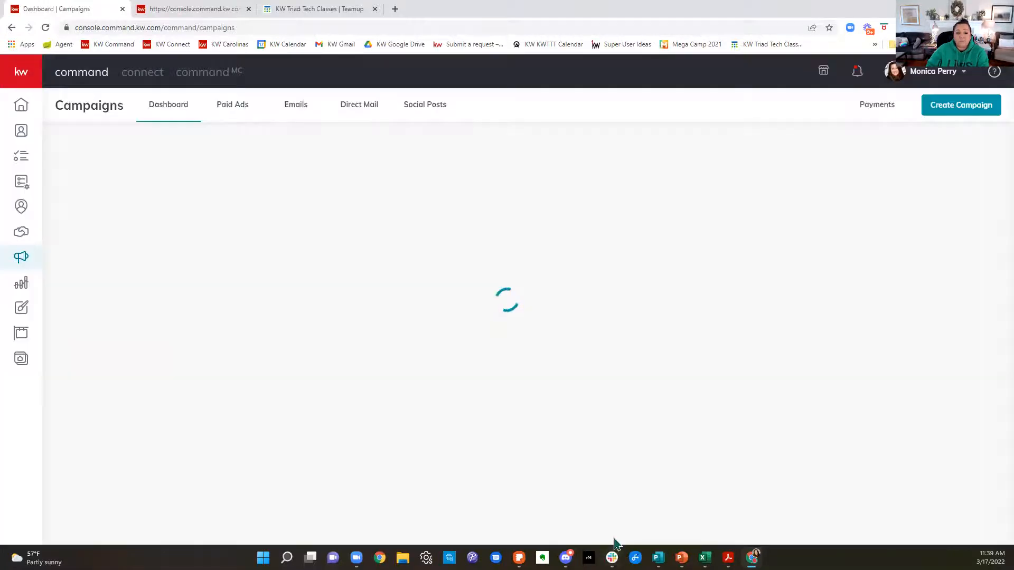
left_click(296, 105)
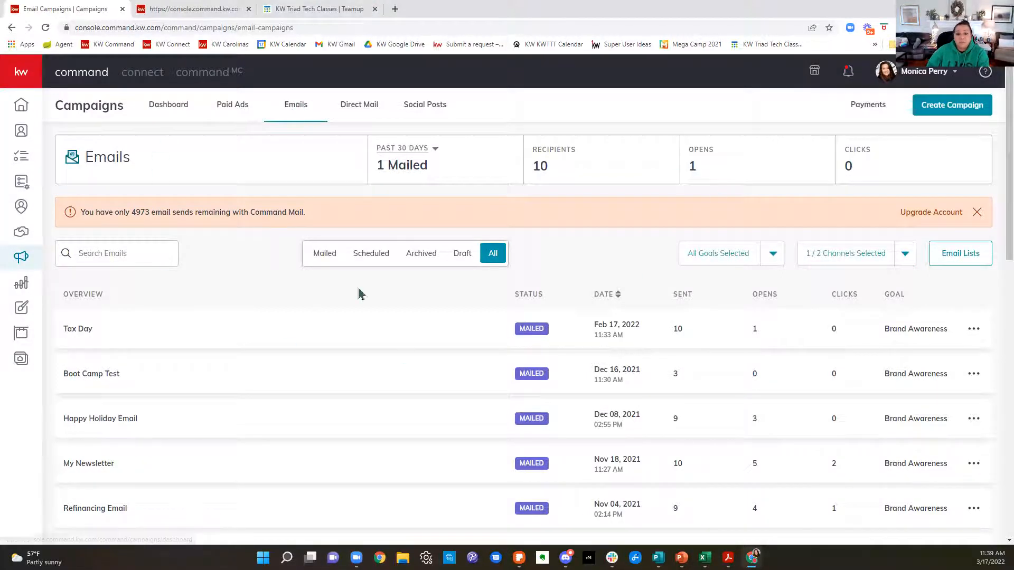
Step: View the recipients of the My Newsletter email campaign and return to the email campaigns list
scroll(824, 385, "down", 2)
scroll(847, 384, "down", 1)
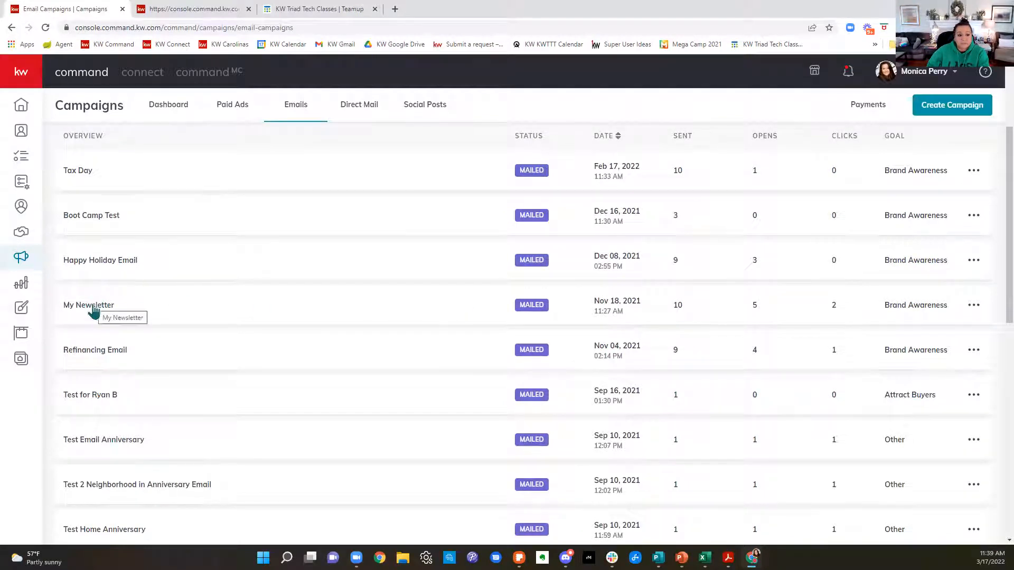
left_click(94, 309)
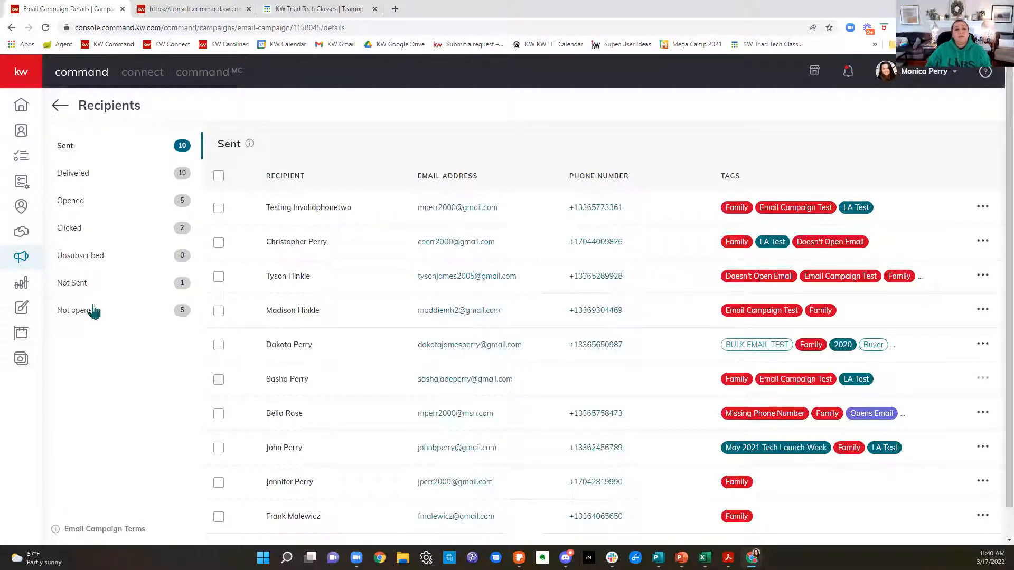
left_click(60, 105)
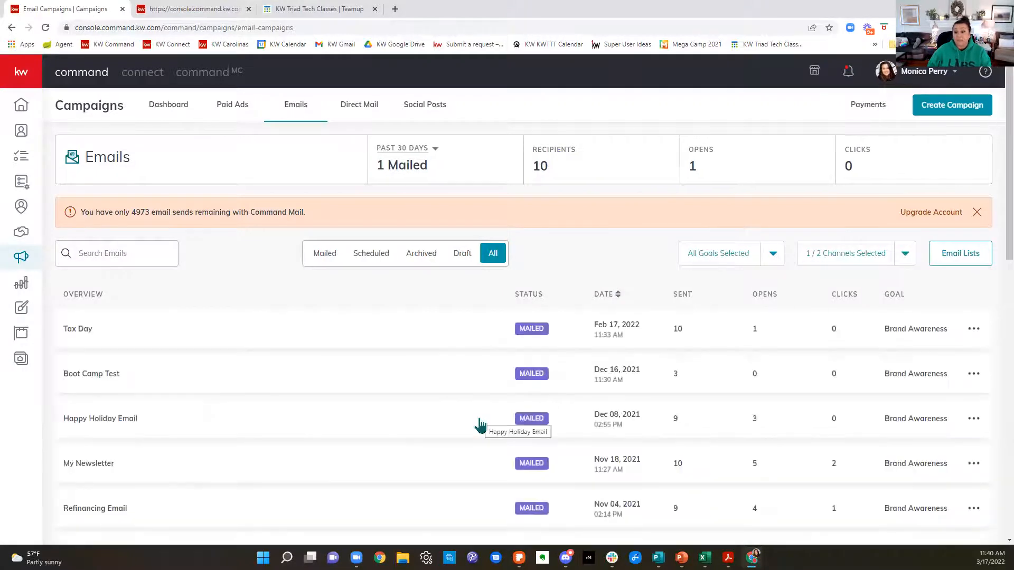
Step: Reopen the My Newsletter recipients report and list only the contacts who opened the email
scroll(478, 423, "down", 1)
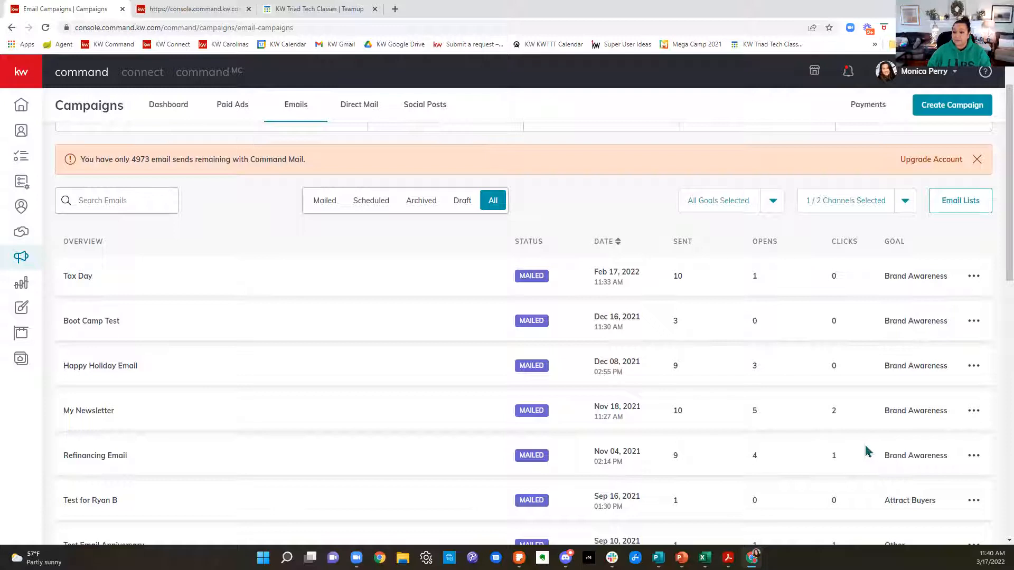
left_click(101, 418)
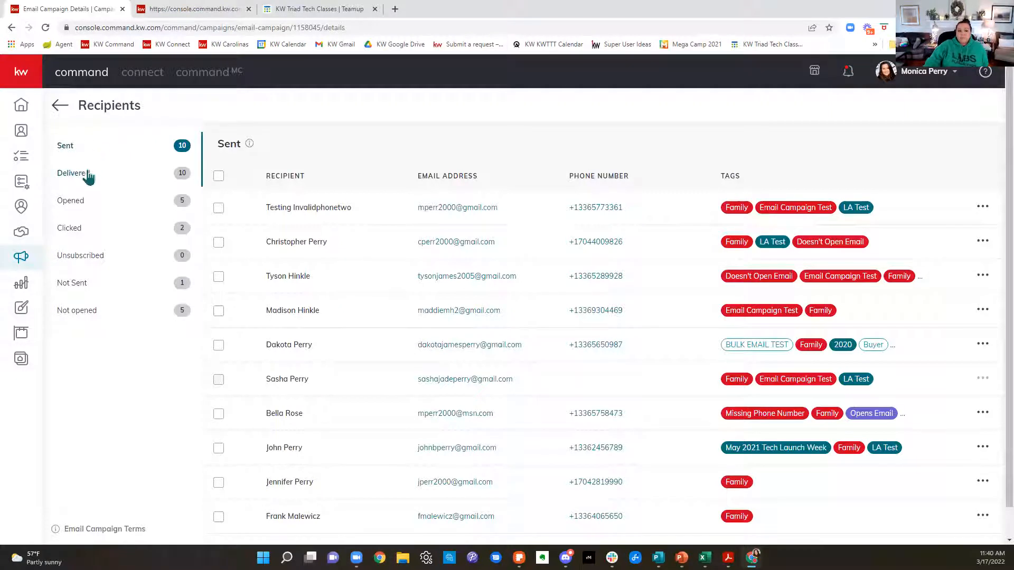
left_click(77, 205)
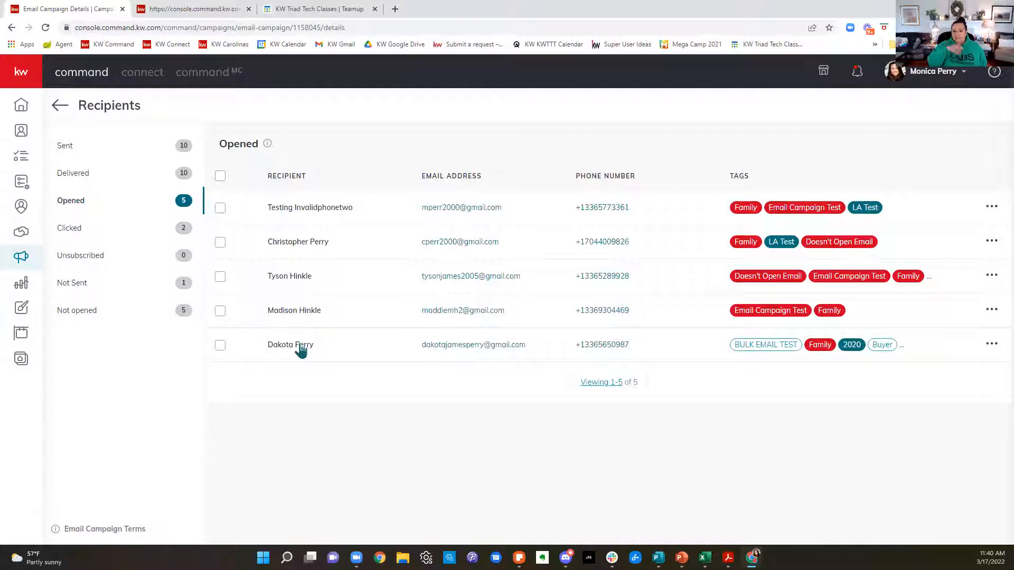
Step: View the Add Tags option for the last recipient who opened the email, and close it without adding a tag
left_click(991, 345)
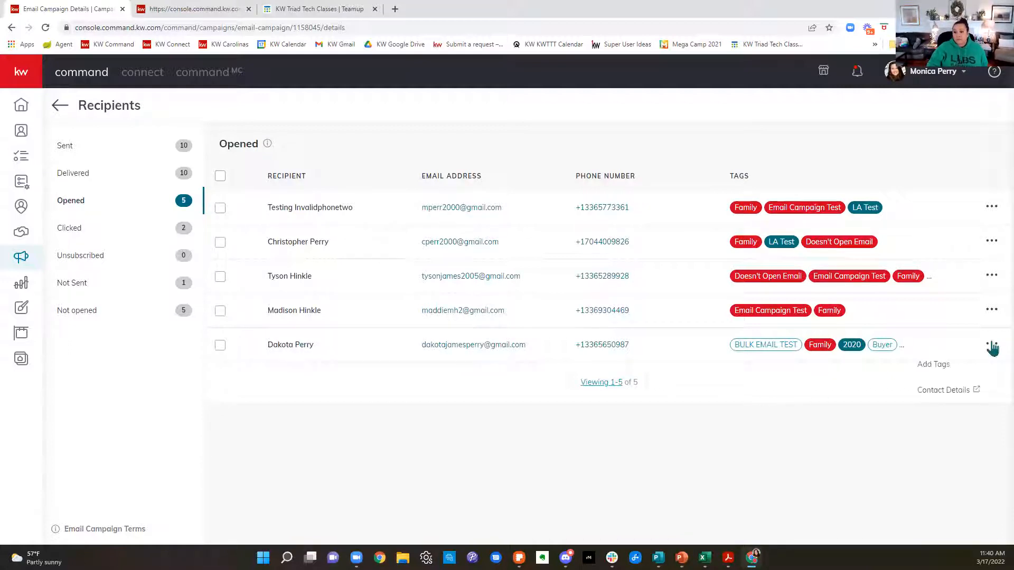
left_click(951, 368)
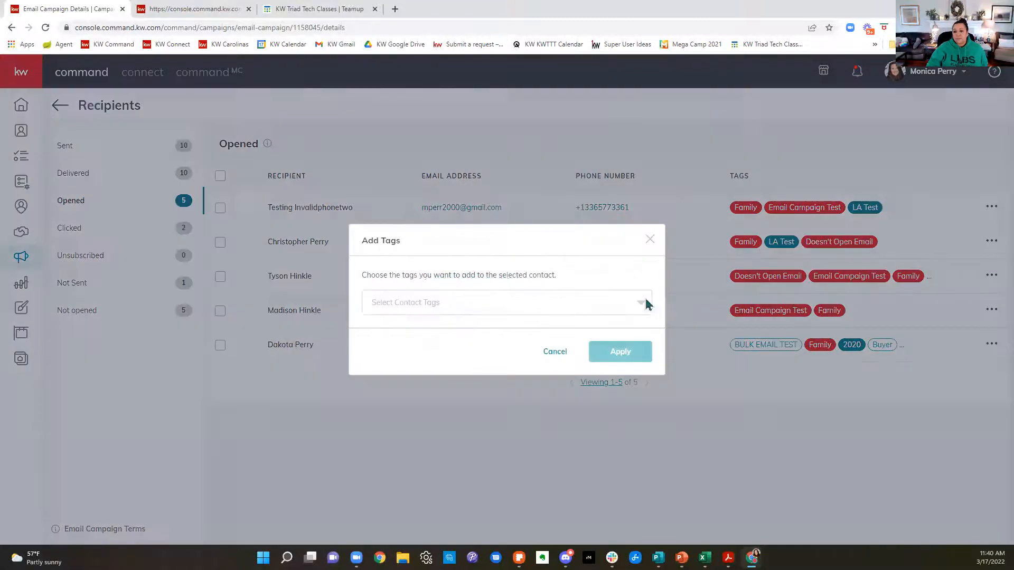
left_click(650, 239)
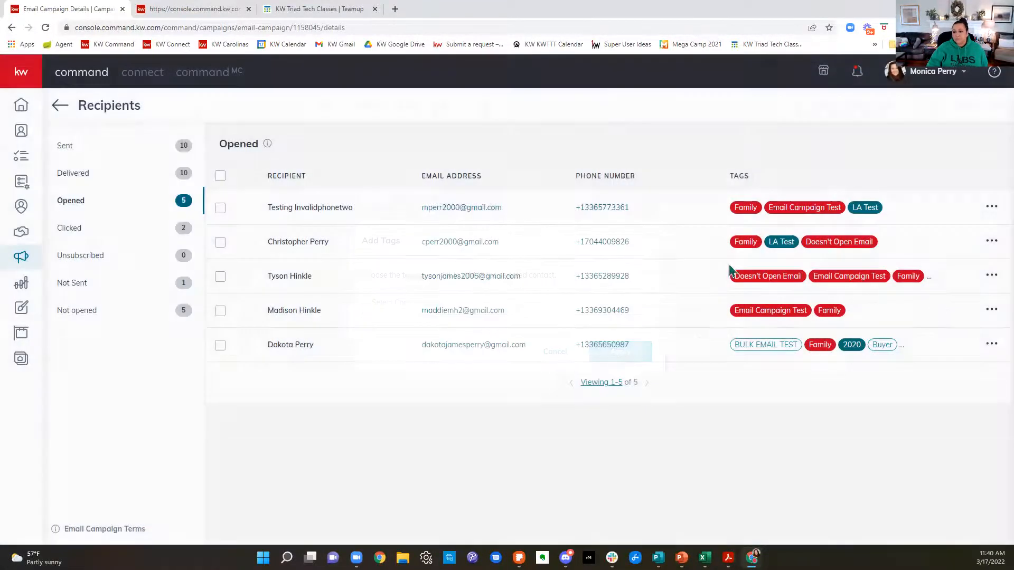
Step: Open the last recipient's contact details, and go back from the recipients report to the email campaigns list
left_click(992, 346)
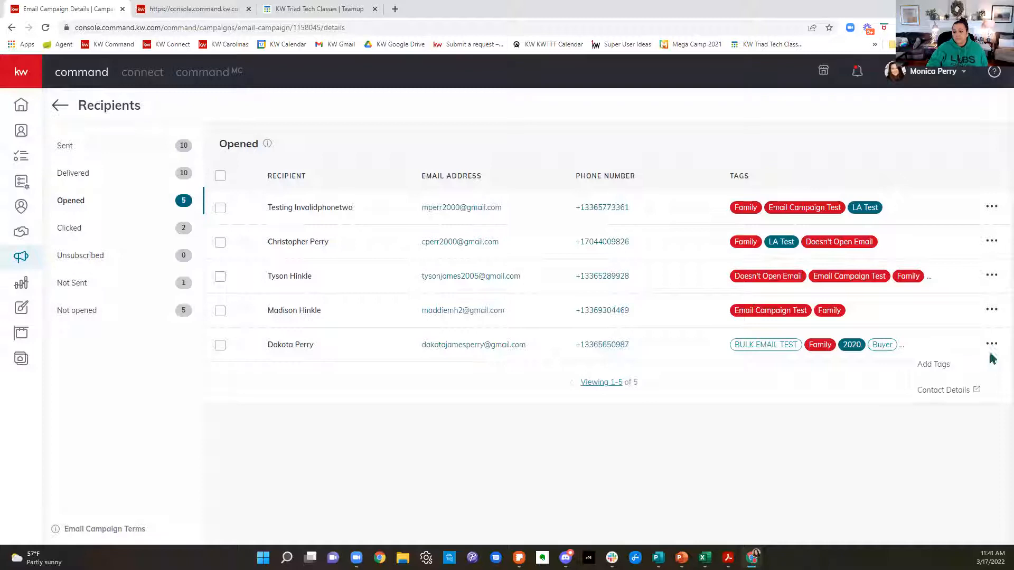
left_click(943, 391)
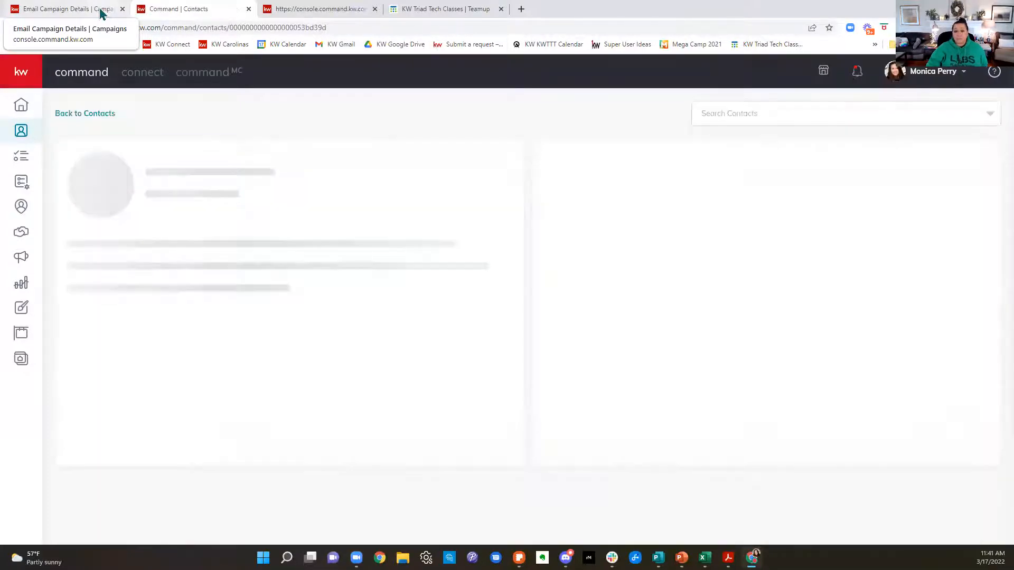
left_click(102, 13)
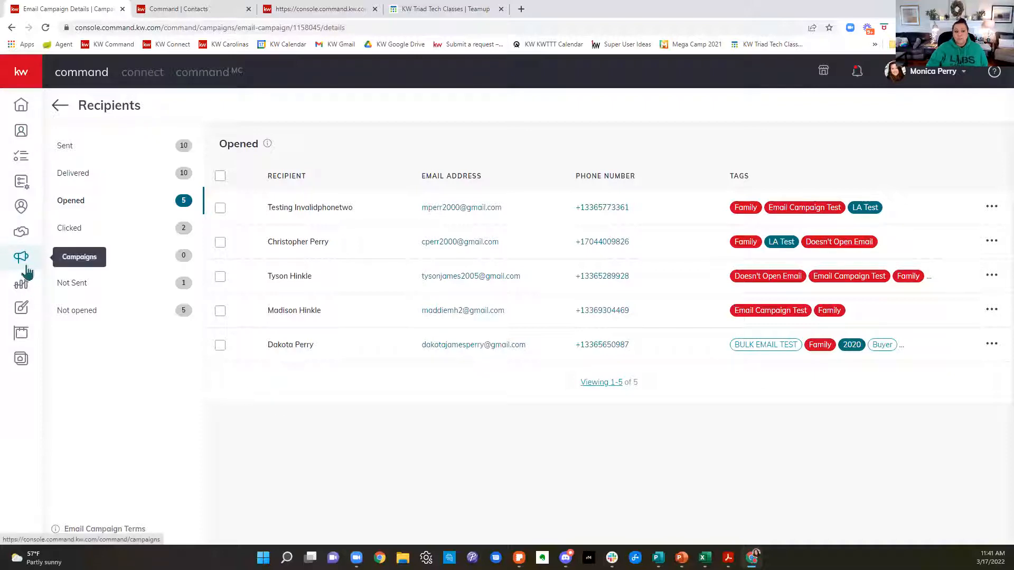
left_click(59, 108)
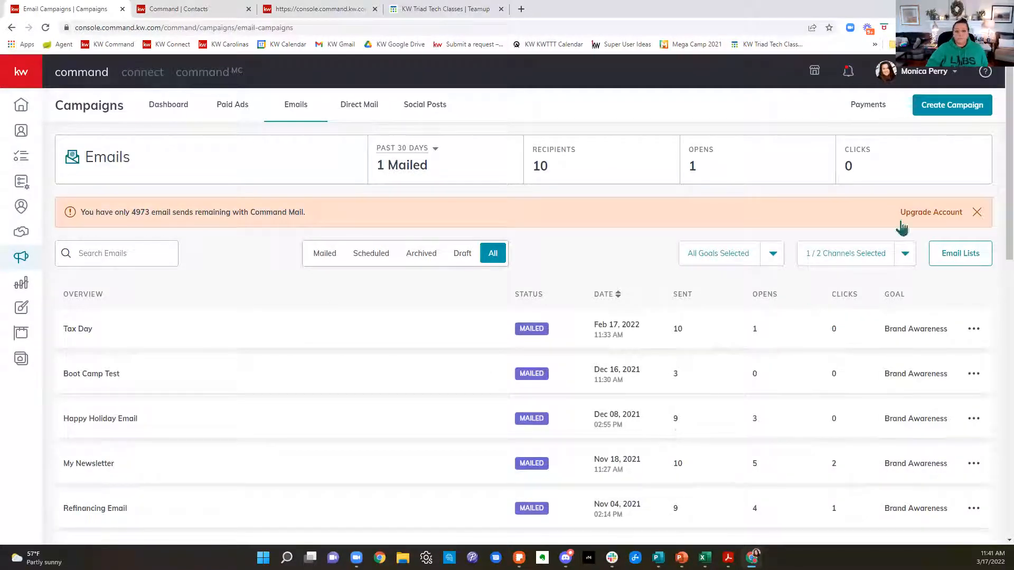
Step: Start a new email campaign and name it My Monthly Newsletter
left_click(966, 111)
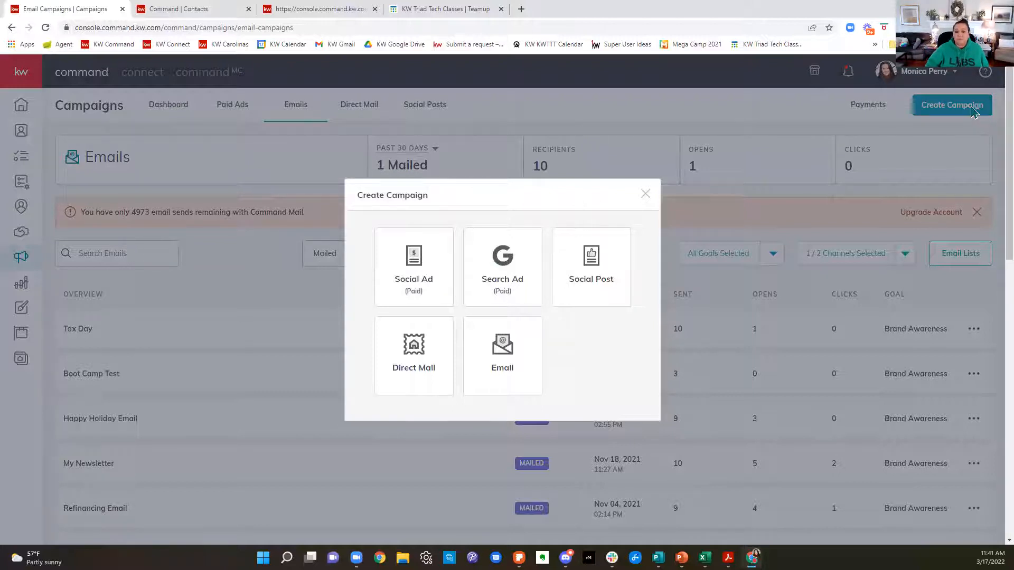
left_click(521, 354)
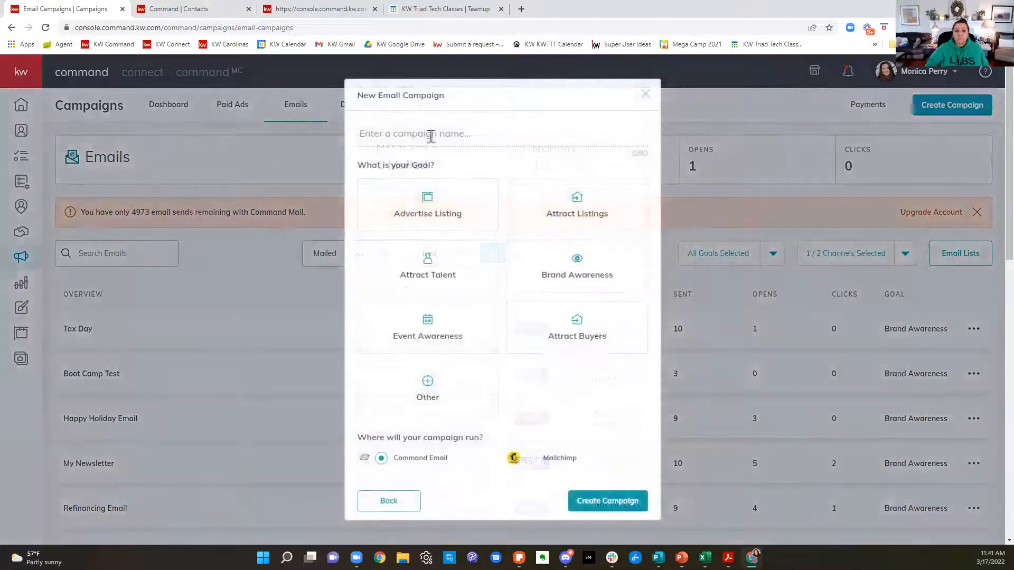
left_click(431, 137)
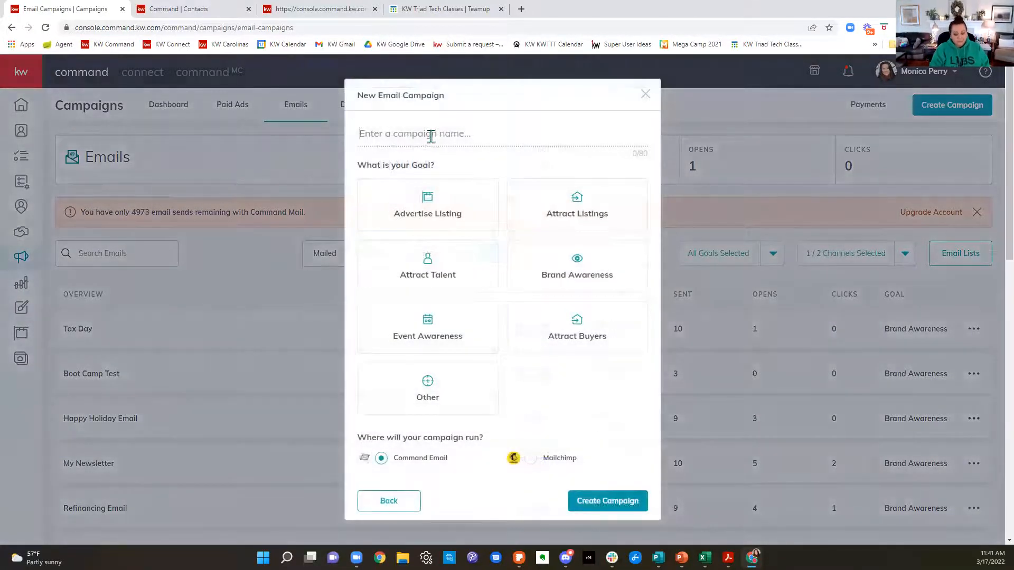
type("Te")
key("BackSpace")
key("BackSpace")
type("My Monthy N")
key("BackSpace")
key("BackSpace")
key("BackSpace")
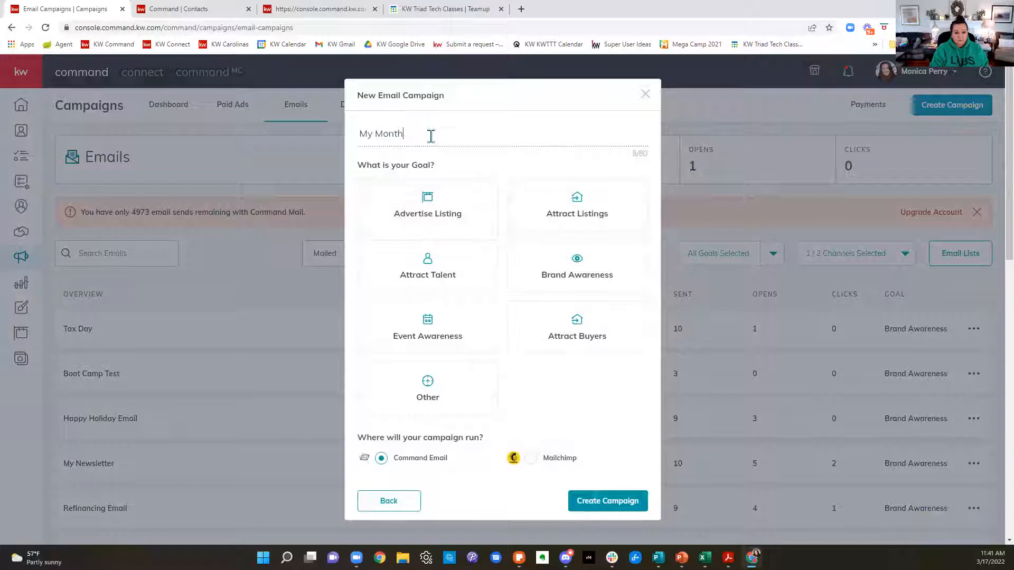
type("ly Newsletter")
Step: Set the campaign goal to Brand Awareness and create the campaign to run through Command Email
left_click(548, 274)
scroll(580, 380, "down", 3)
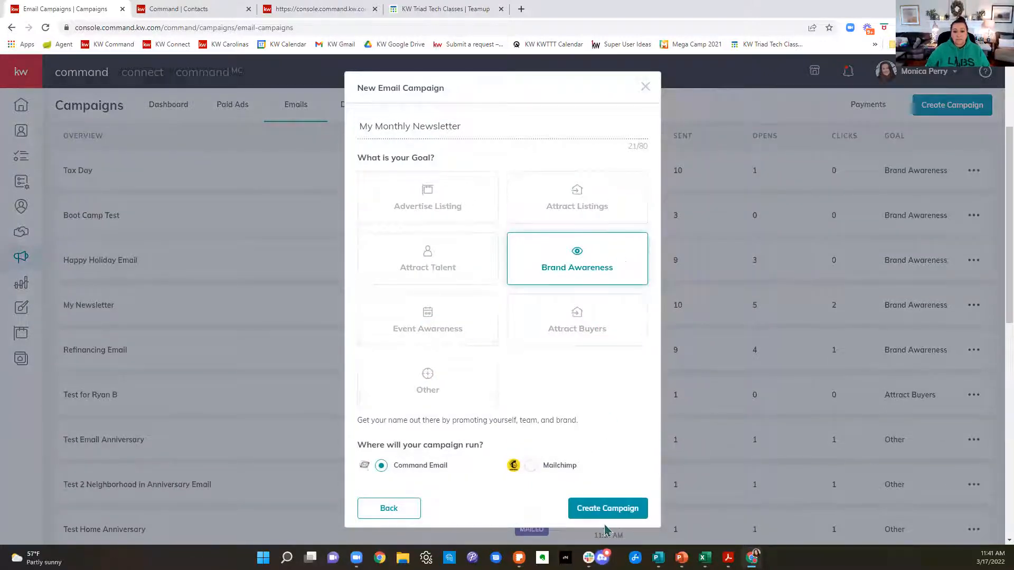
left_click(608, 508)
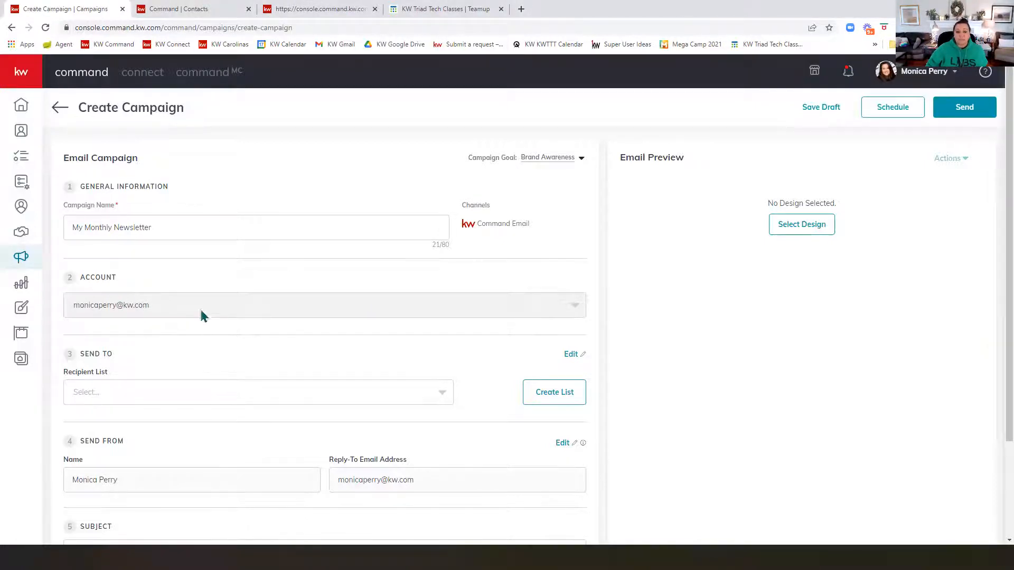
Step: Look at the saved recipient lists and start creating a new list for the campaign
scroll(233, 335, "down", 2)
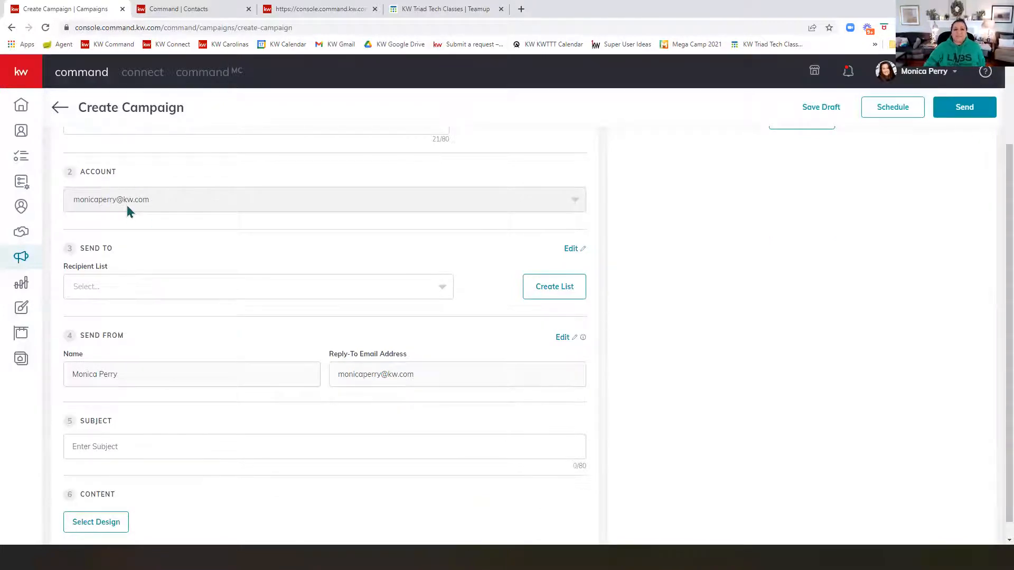
left_click(139, 294)
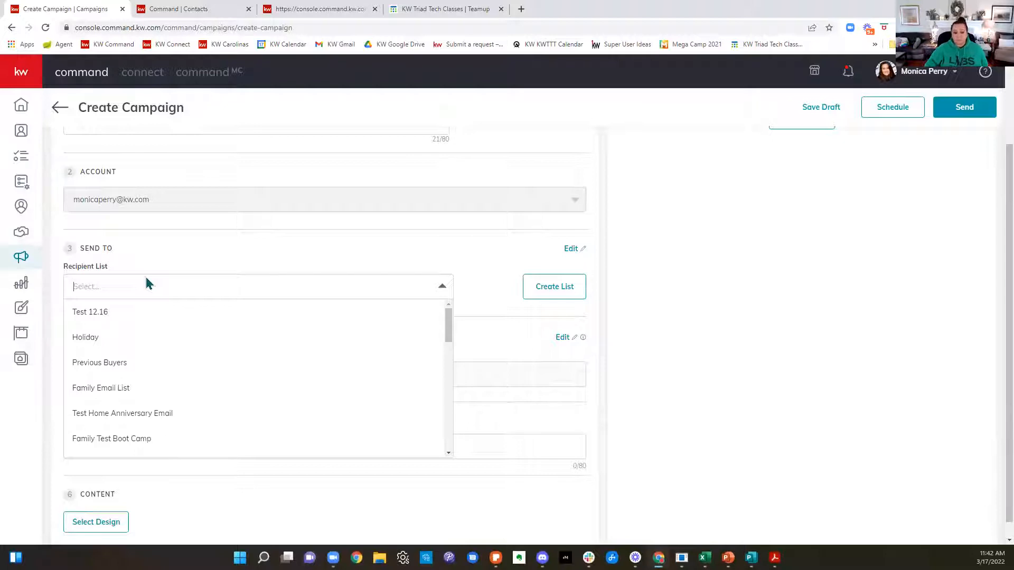
left_click(551, 290)
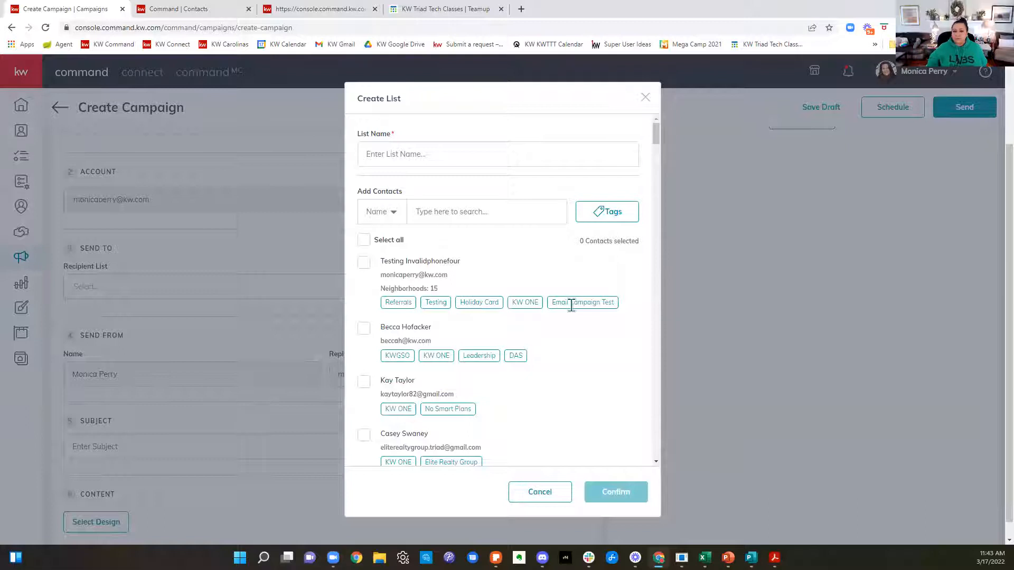
Step: Filter the new list's contacts by the family tag, loading more tags as needed to reach it
left_click(619, 224)
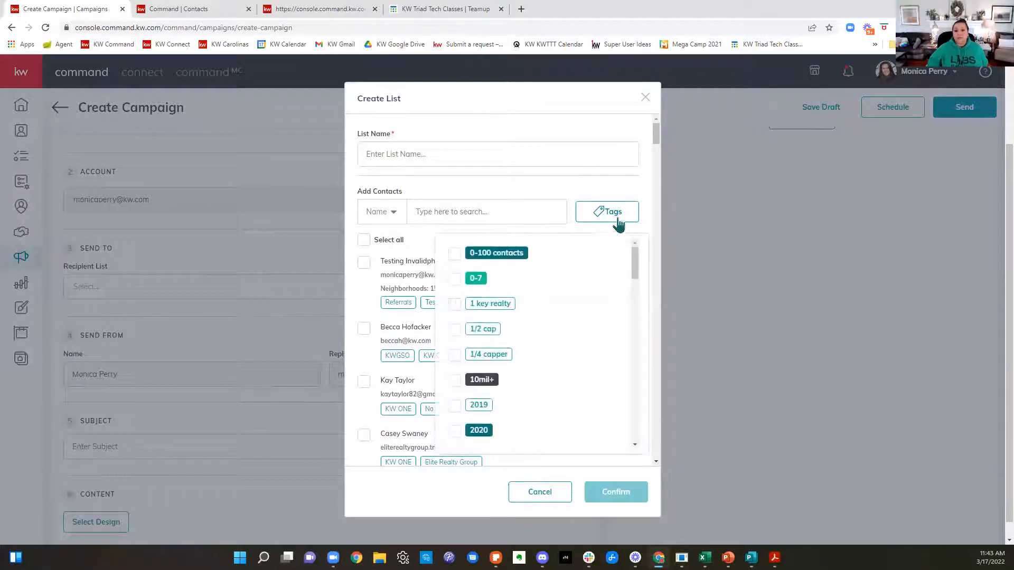
scroll(543, 351, "down", 5)
scroll(543, 350, "down", 8)
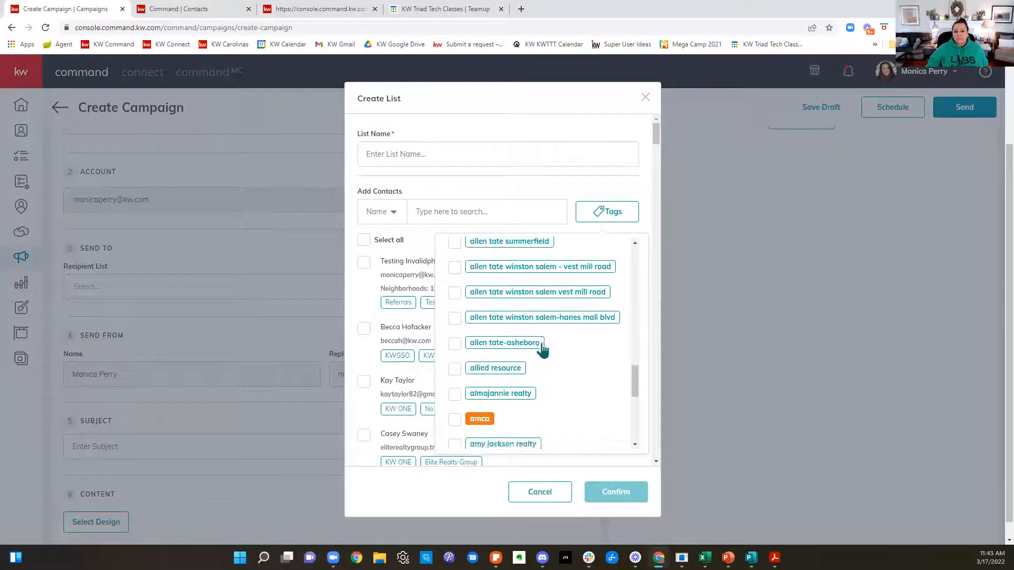
scroll(599, 388, "down", 2)
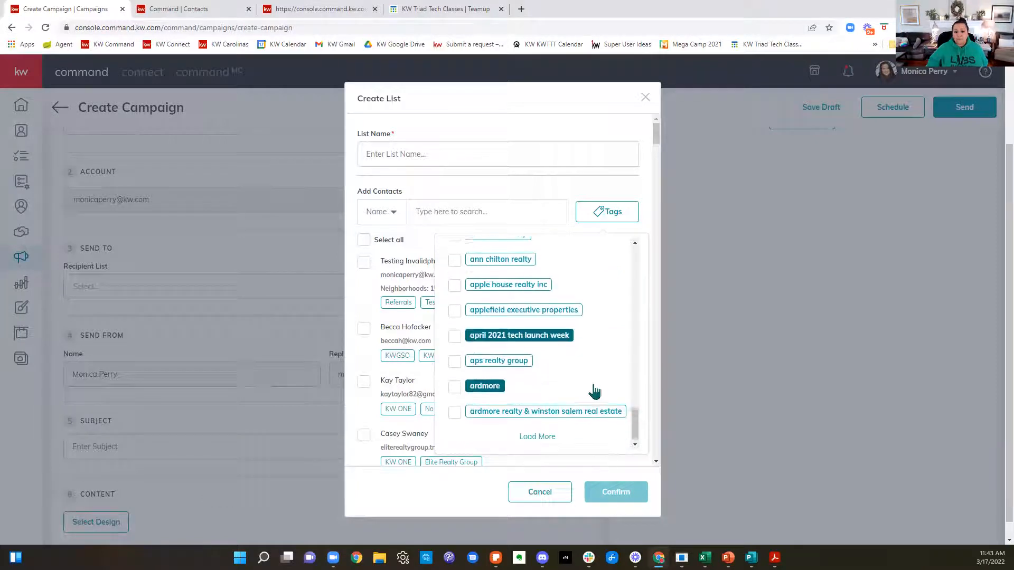
left_click(538, 435)
scroll(552, 422, "down", 10)
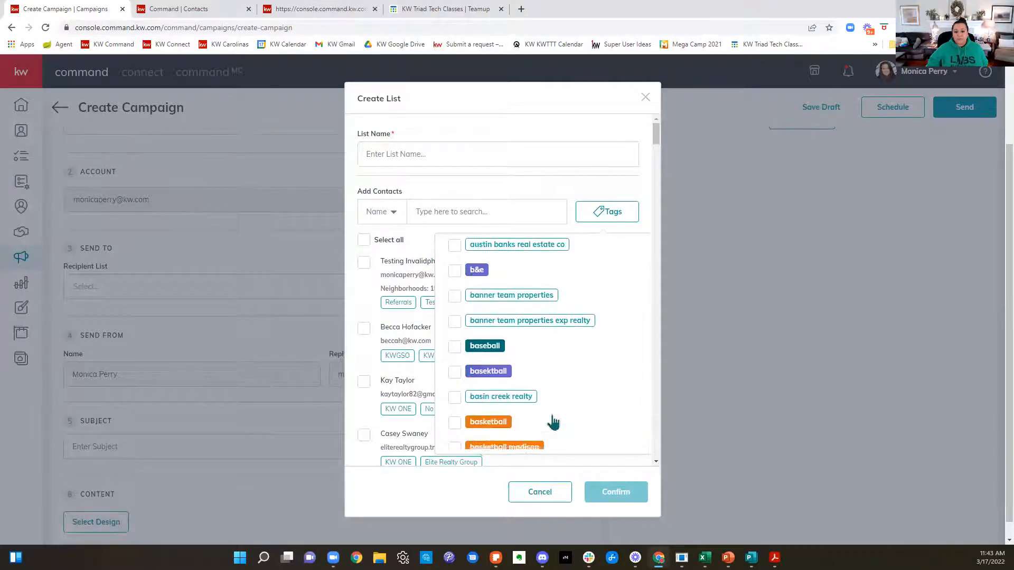
scroll(556, 418, "down", 1)
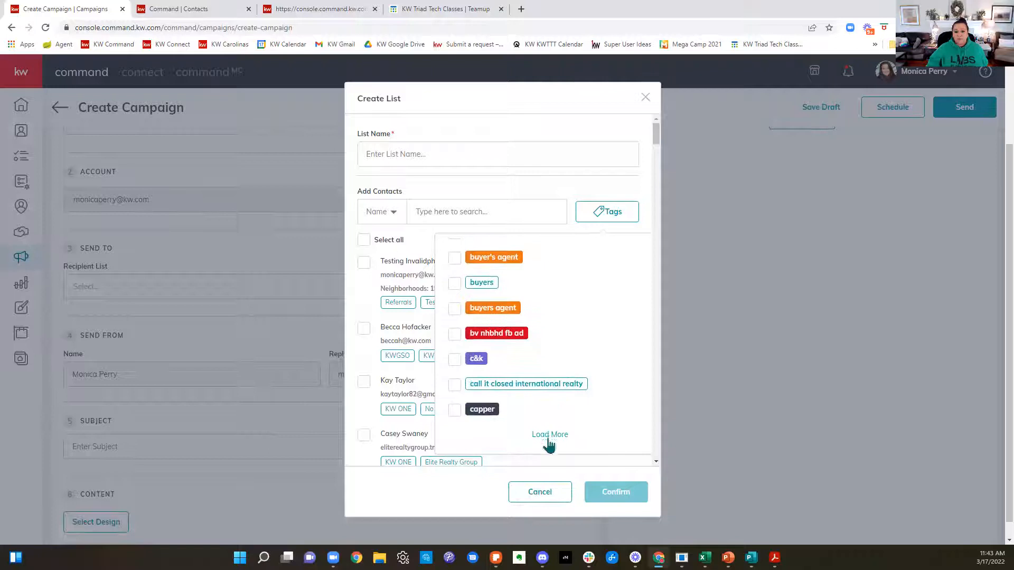
scroll(555, 407, "down", 15)
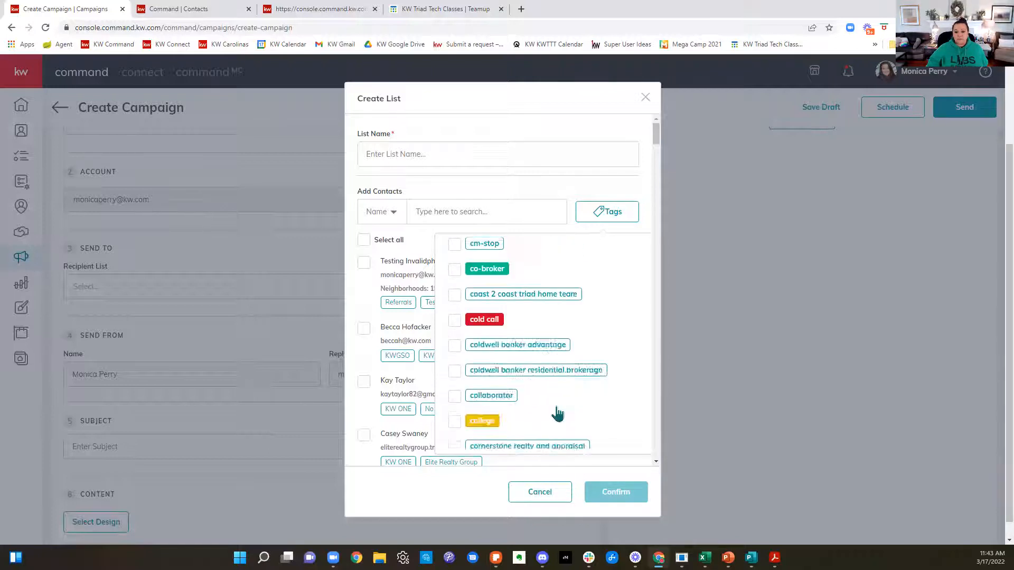
left_click(549, 434)
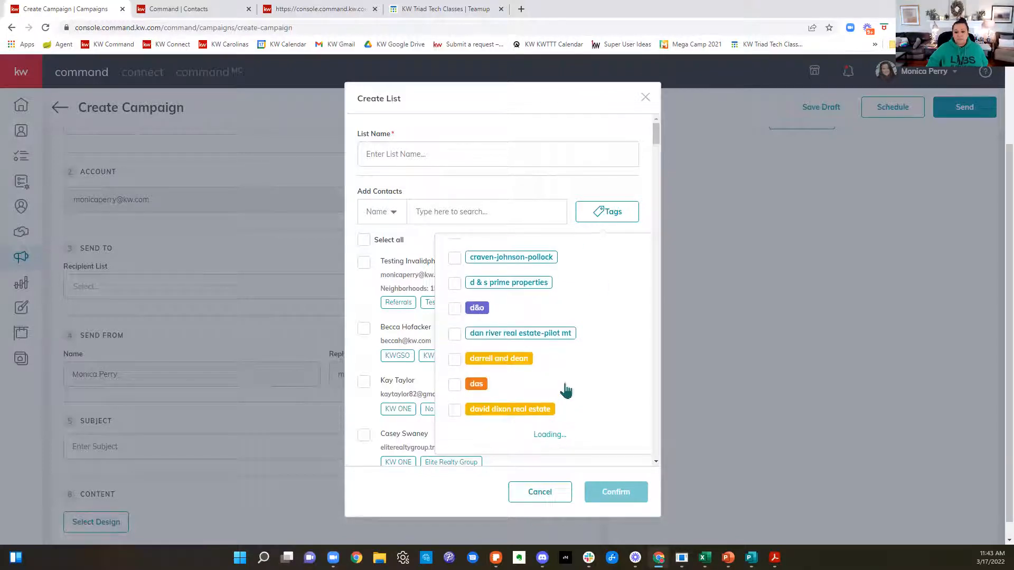
scroll(563, 402, "down", 5)
scroll(565, 400, "down", 10)
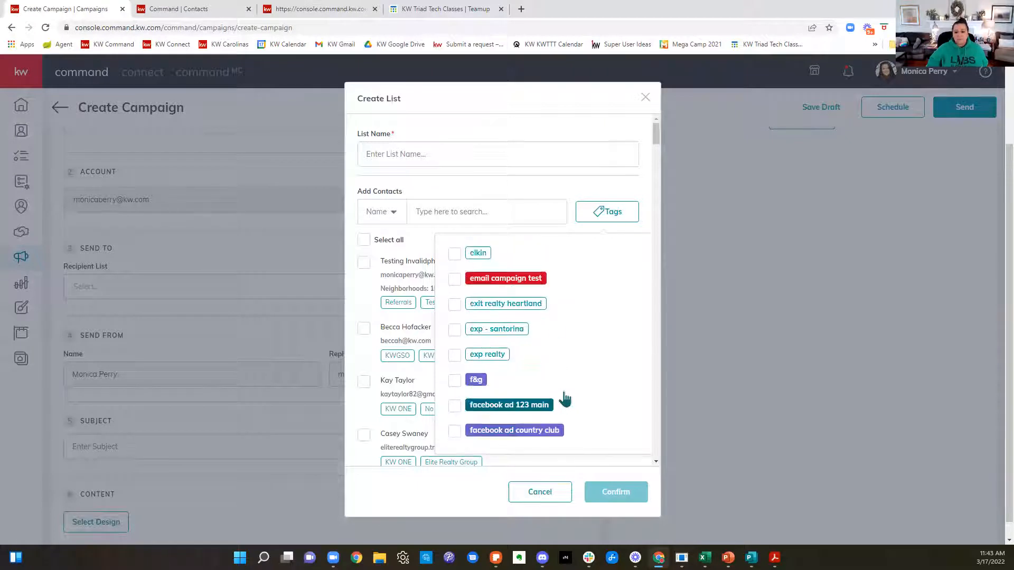
scroll(565, 400, "up", 3)
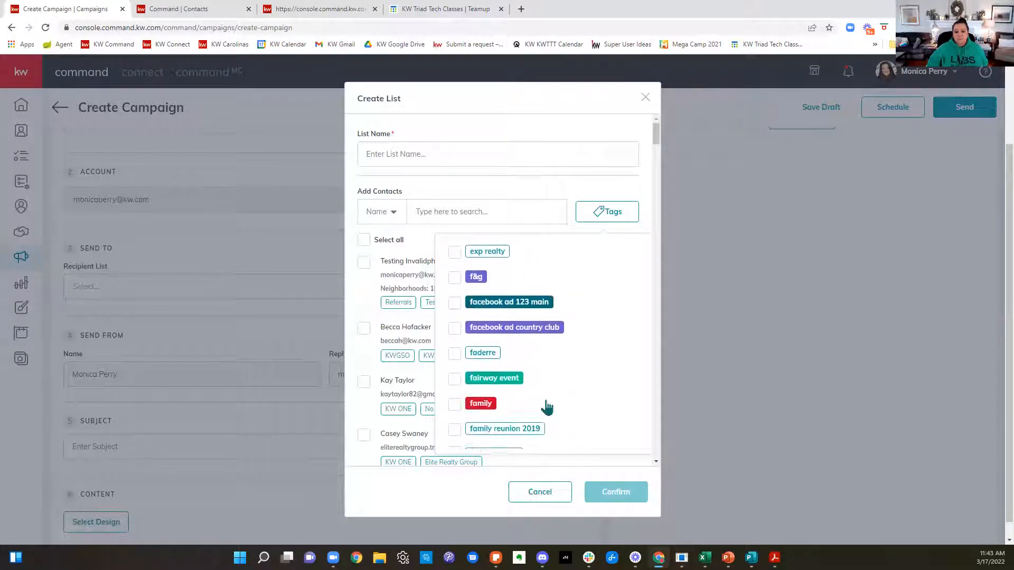
left_click(478, 403)
mouse_move(588, 558)
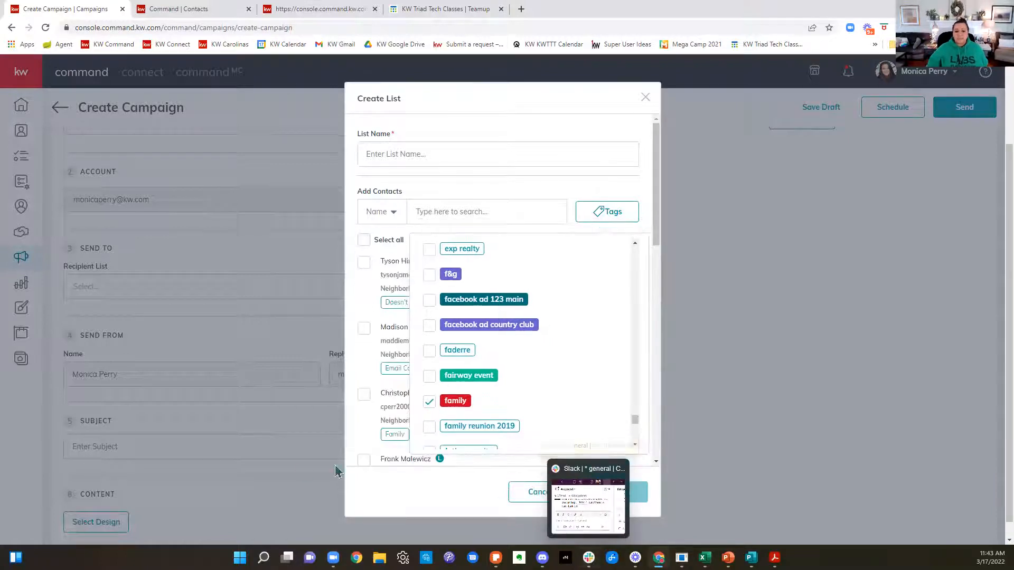
left_click(408, 492)
Step: Review and select all contacts with the family tag, and close the new list without saving it
scroll(491, 338, "down", 12)
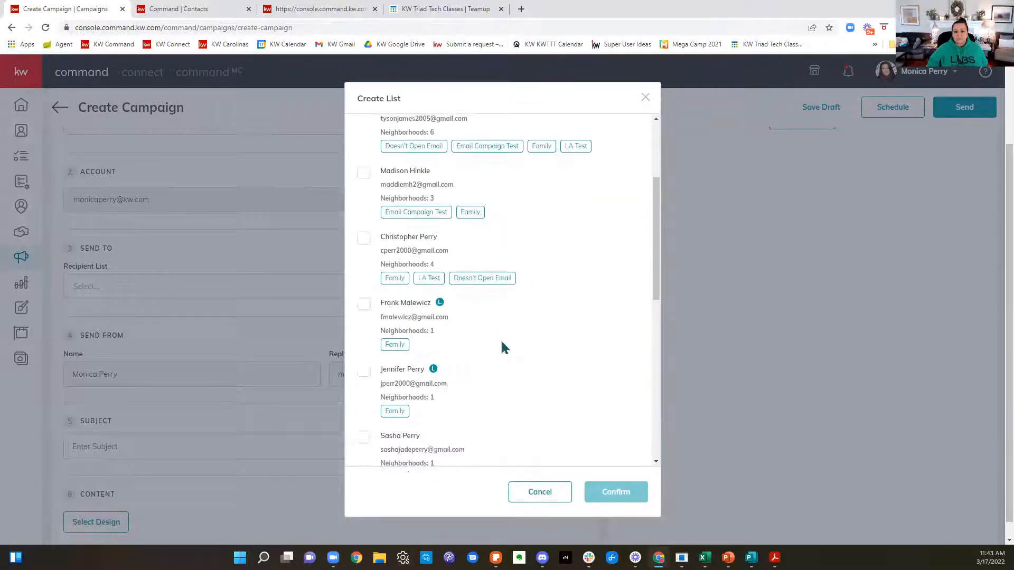
scroll(508, 353, "up", 6)
scroll(509, 352, "up", 5)
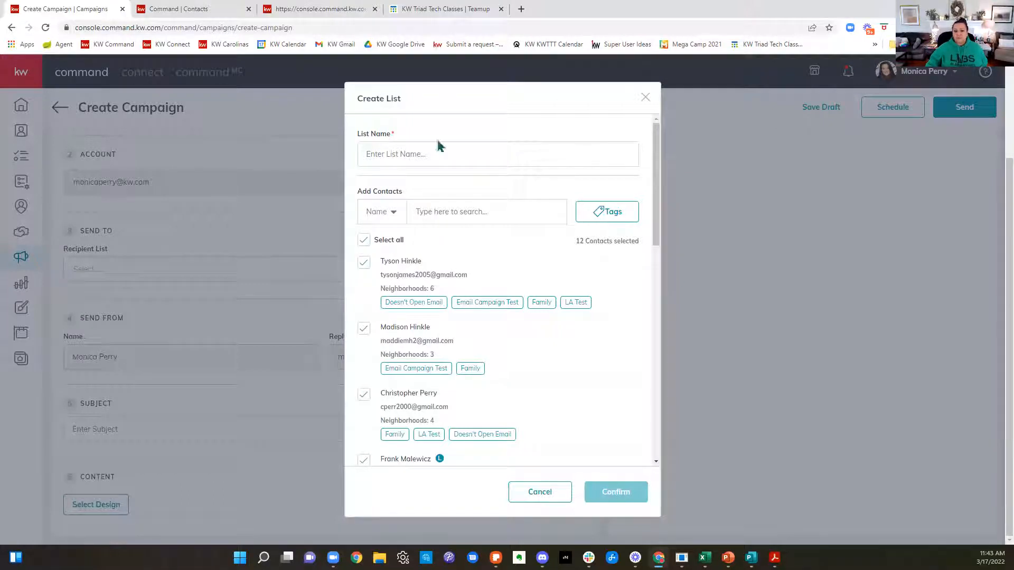
left_click(645, 99)
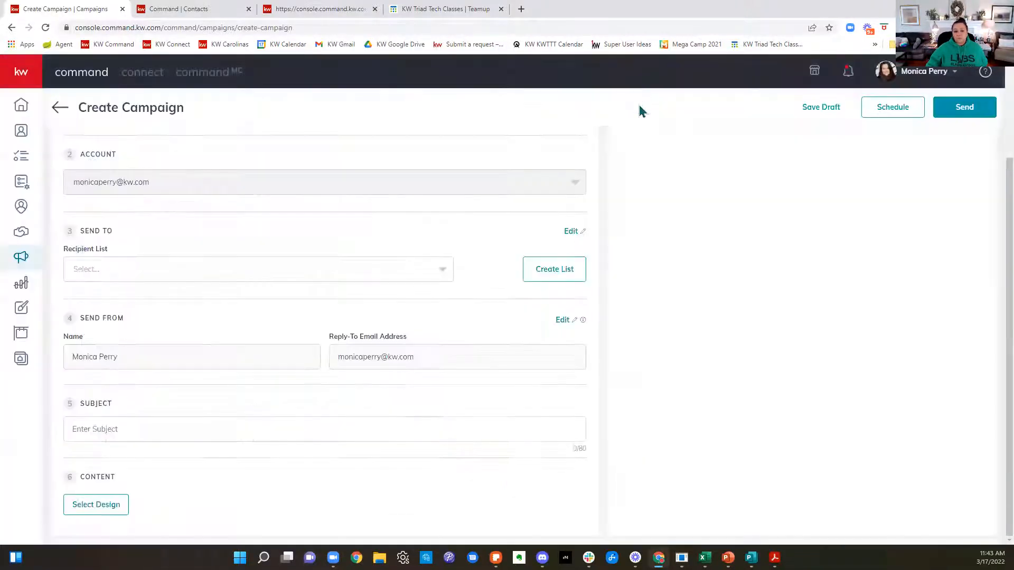
Step: Choose Family Email List as the recipient list and enter the subject "Check out my Magazine!"
left_click(376, 280)
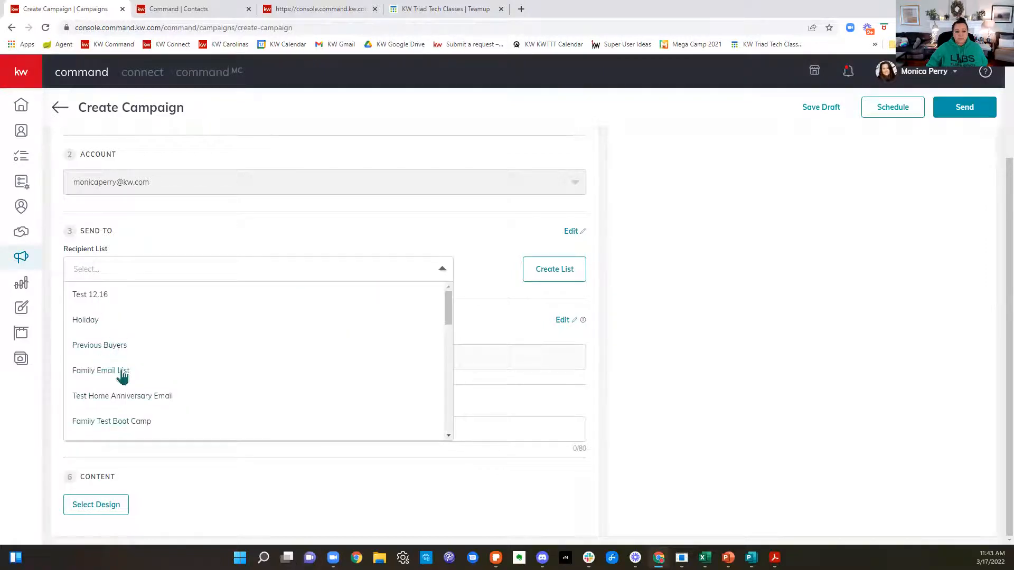
left_click(101, 371)
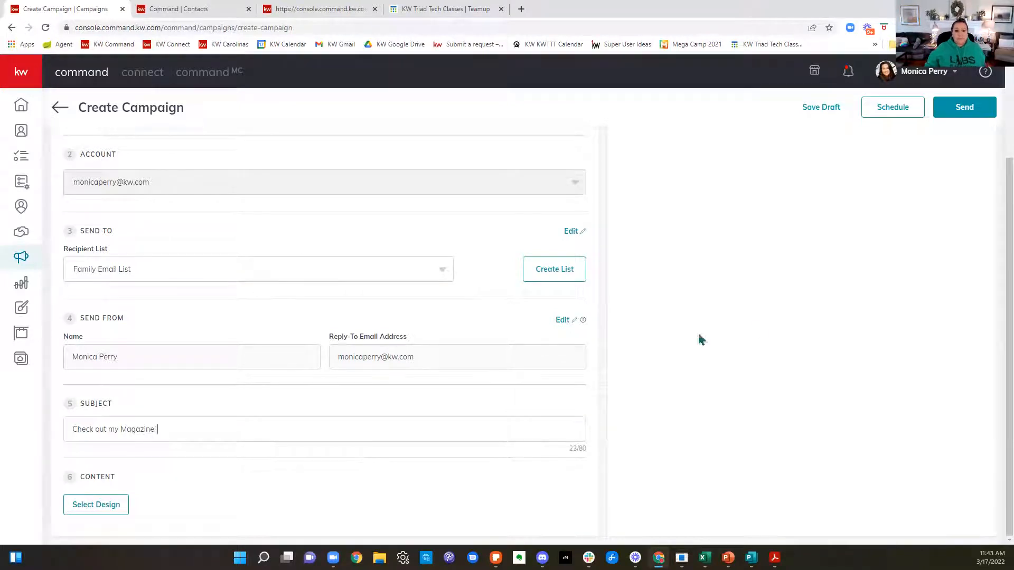
Step: Add the house-with-garden emoji at the end of the email subject
right_click(233, 430)
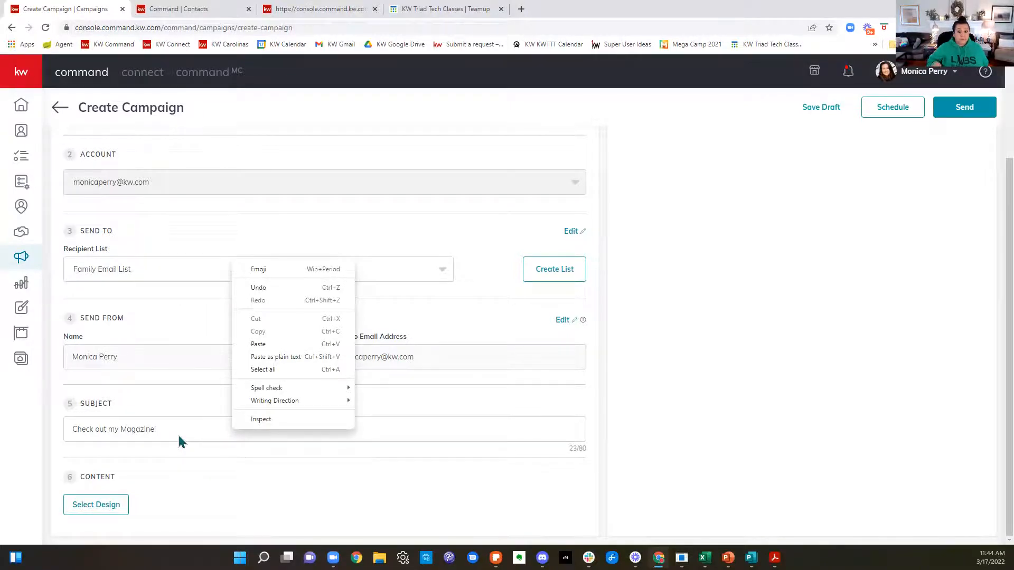
left_click(302, 269)
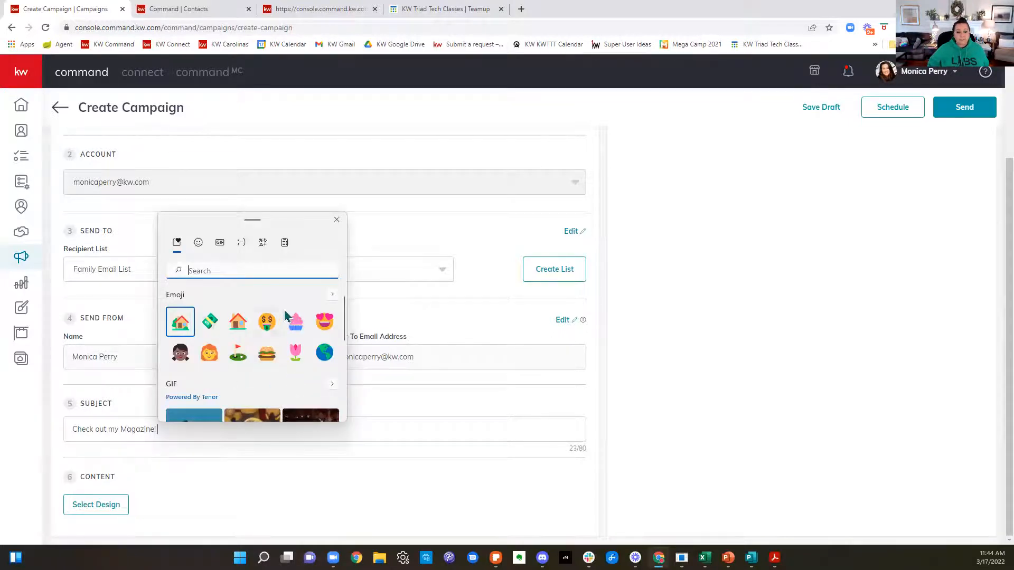
scroll(273, 383, "down", 1)
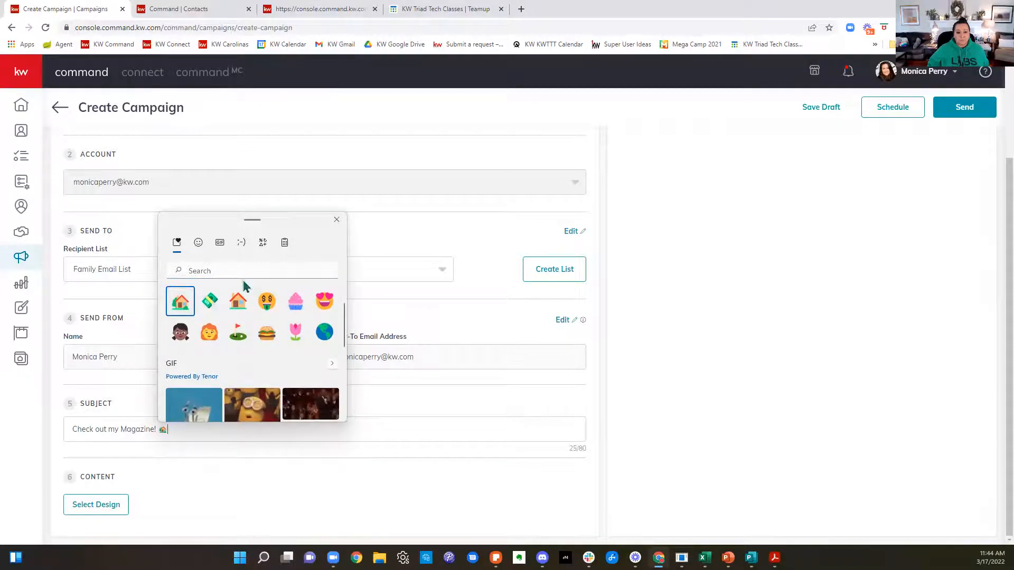
left_click(180, 302)
left_click(391, 450)
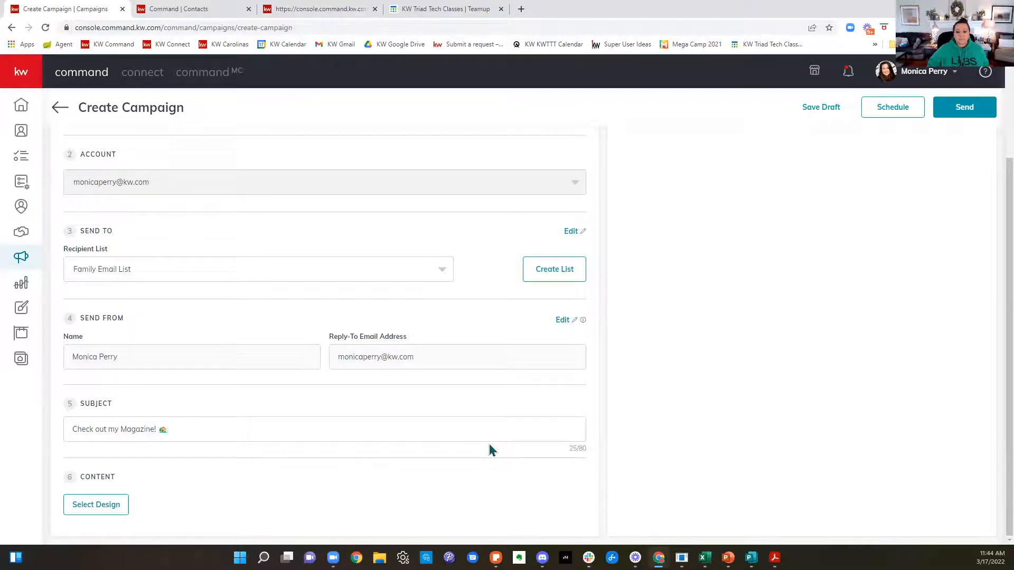
Step: Review the campaign settings, open the design selection for the email content, and show the KWRI templates
scroll(486, 449, "up", 3)
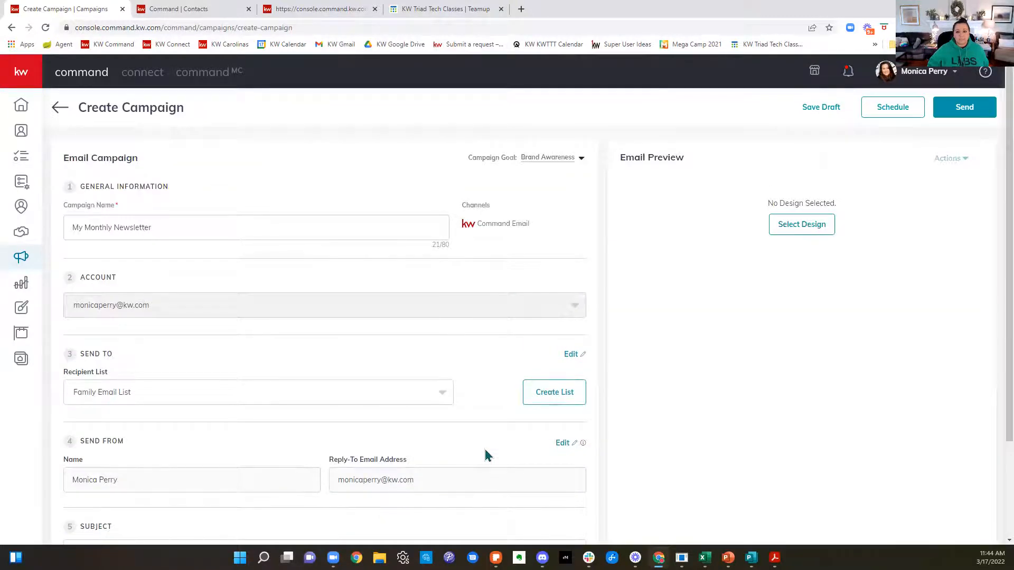
scroll(487, 455, "down", 3)
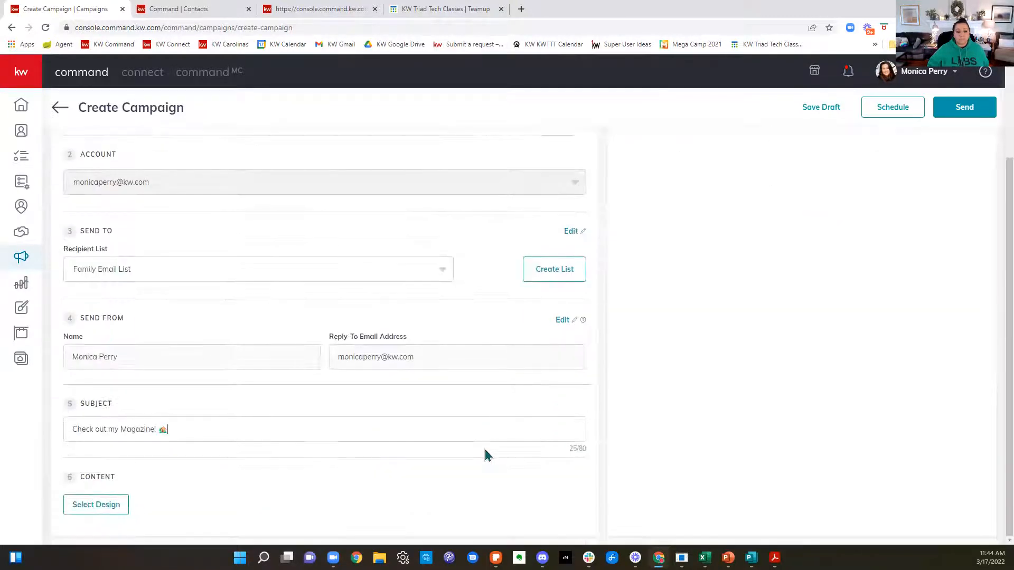
left_click(102, 506)
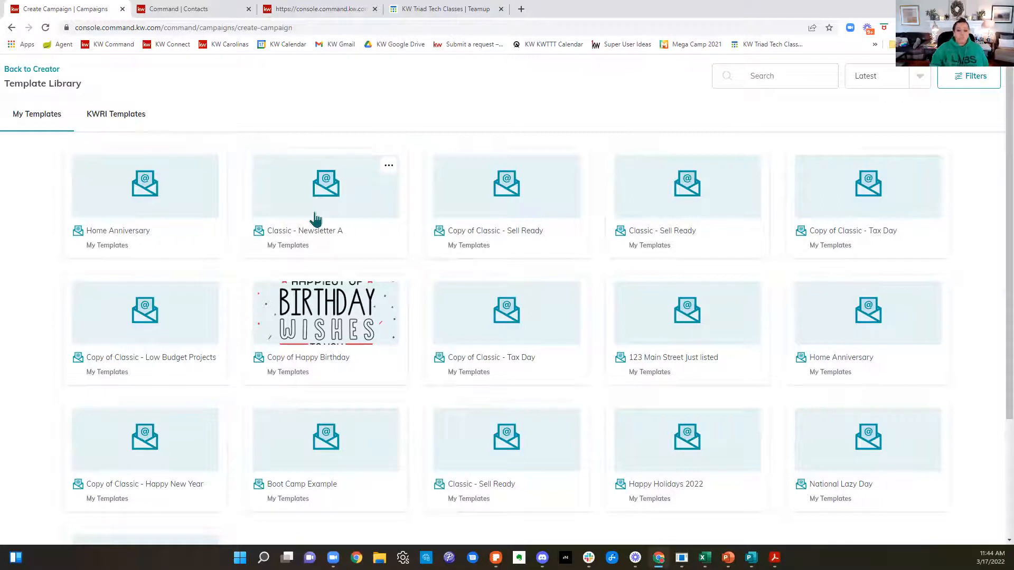
left_click(126, 122)
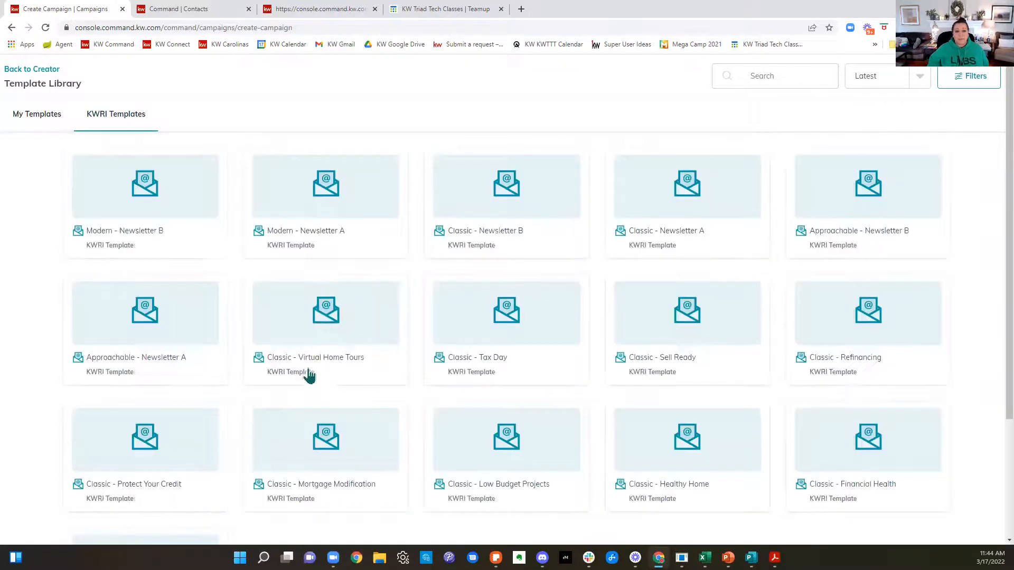
Step: Browse the KWRI email templates, loading more to look through the newsletter, open house, just listed and lead conversion designs
scroll(860, 269, "down", 3)
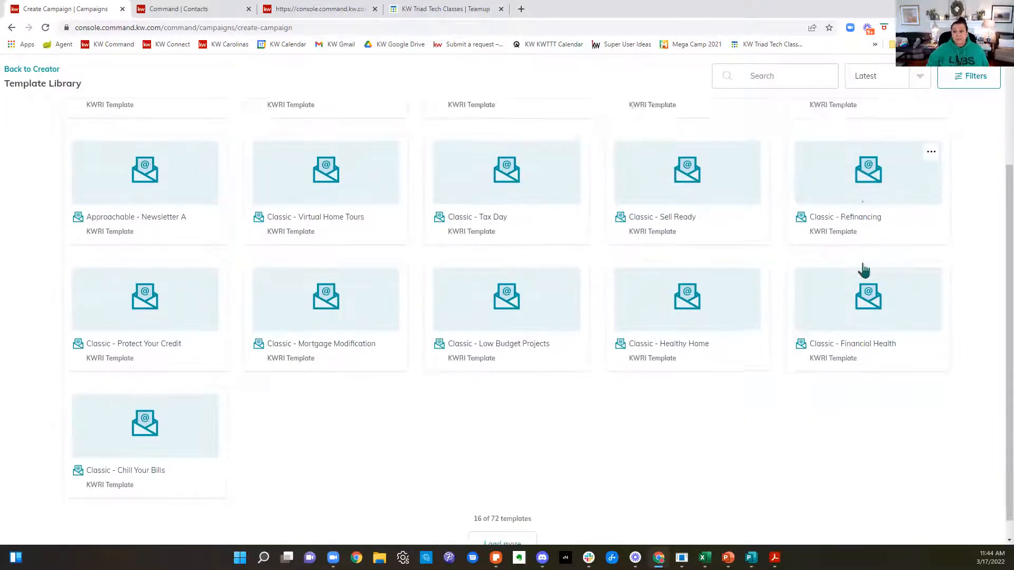
left_click(503, 524)
scroll(621, 414, "down", 5)
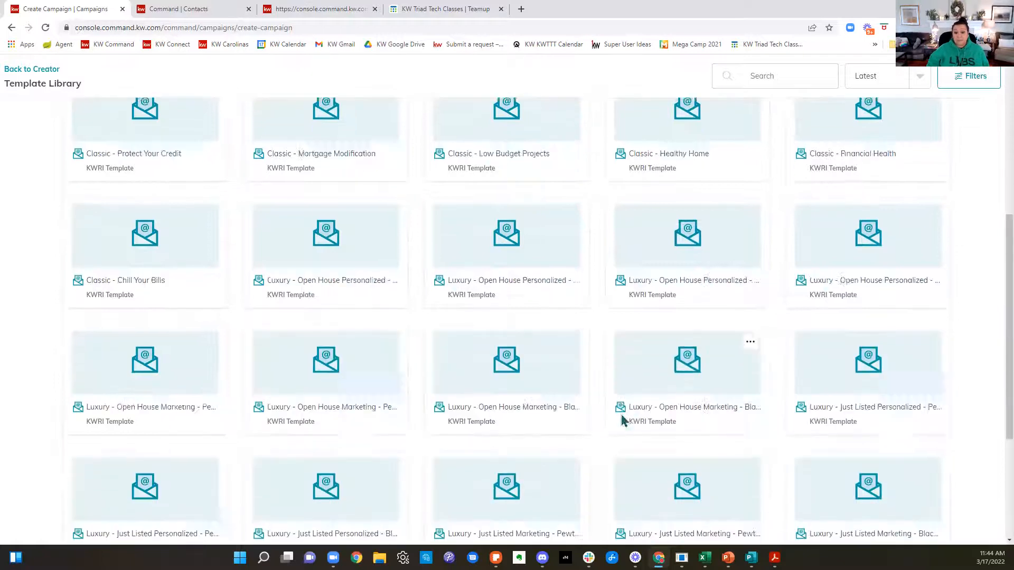
scroll(629, 420, "down", 2)
left_click(527, 530)
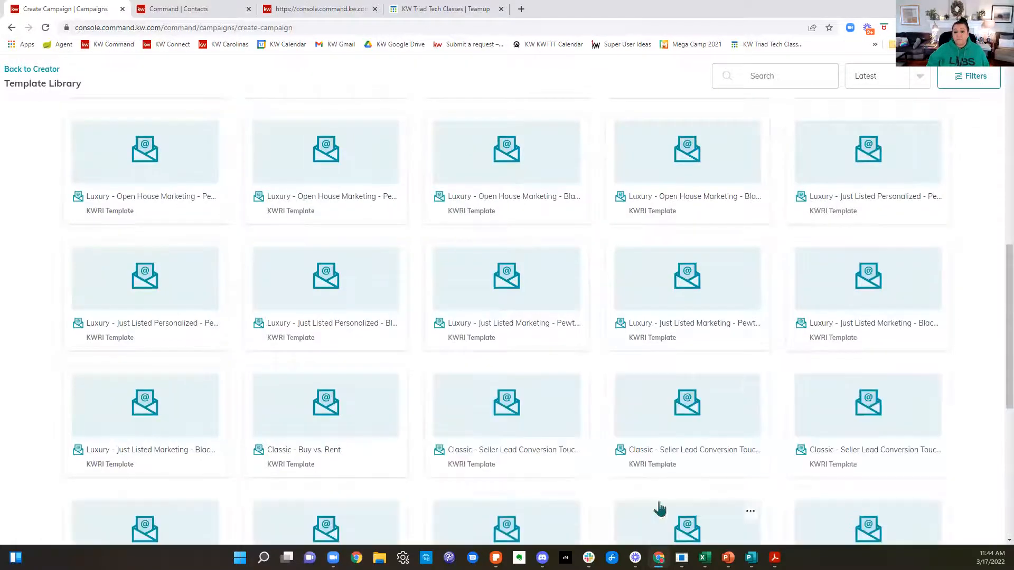
scroll(806, 461, "down", 3)
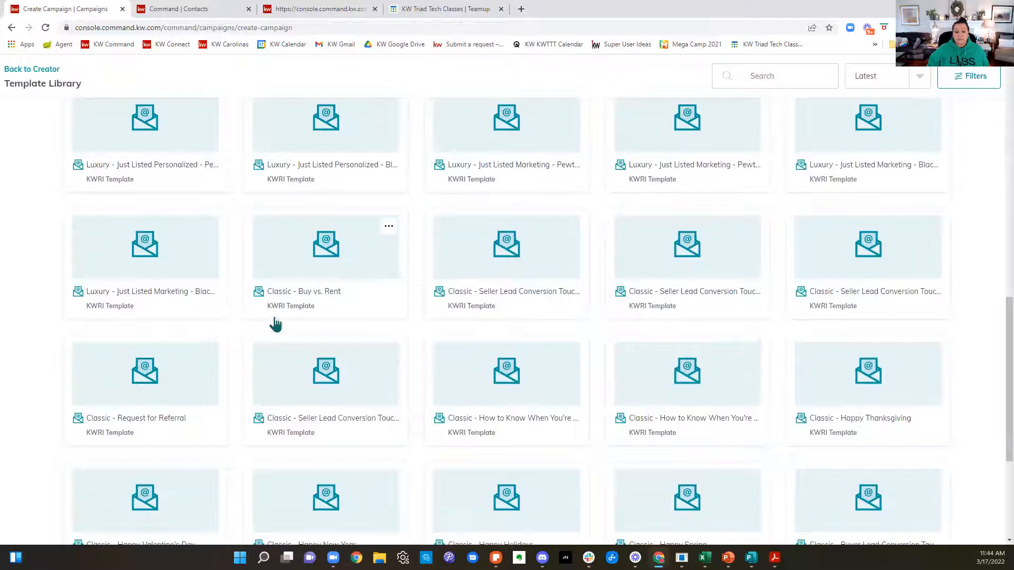
scroll(607, 425, "up", 5)
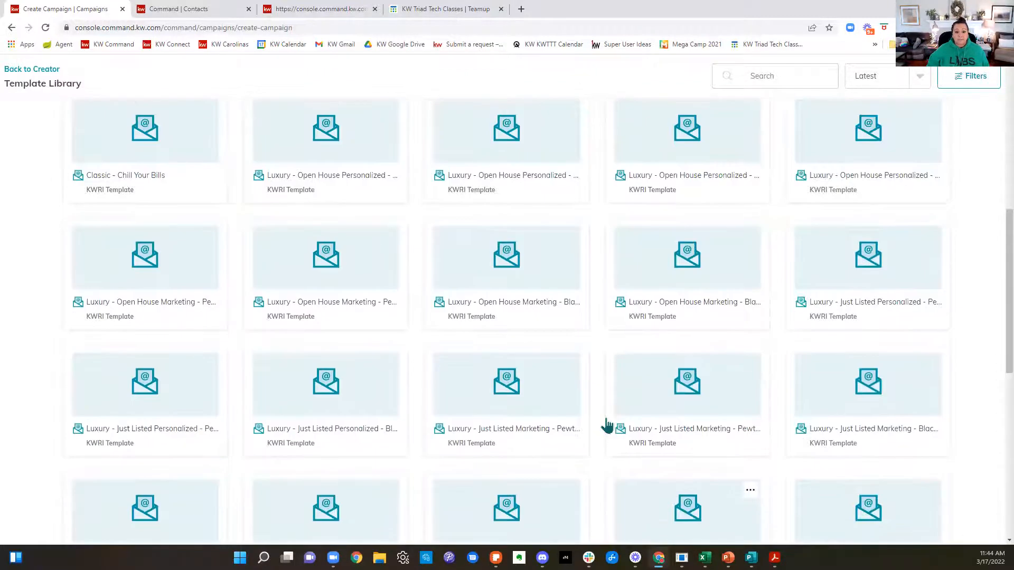
scroll(722, 343, "up", 4)
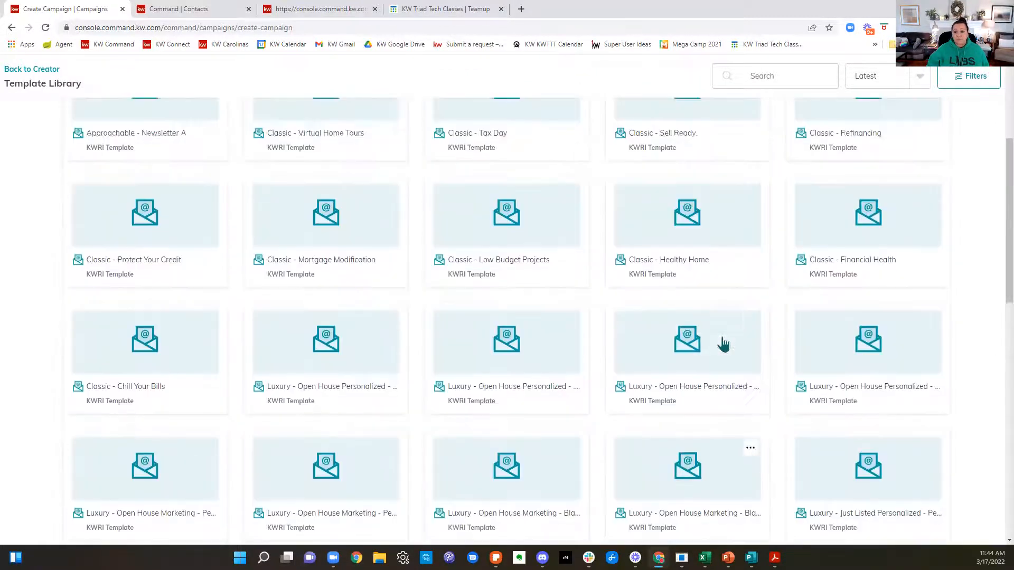
scroll(697, 402, "up", 3)
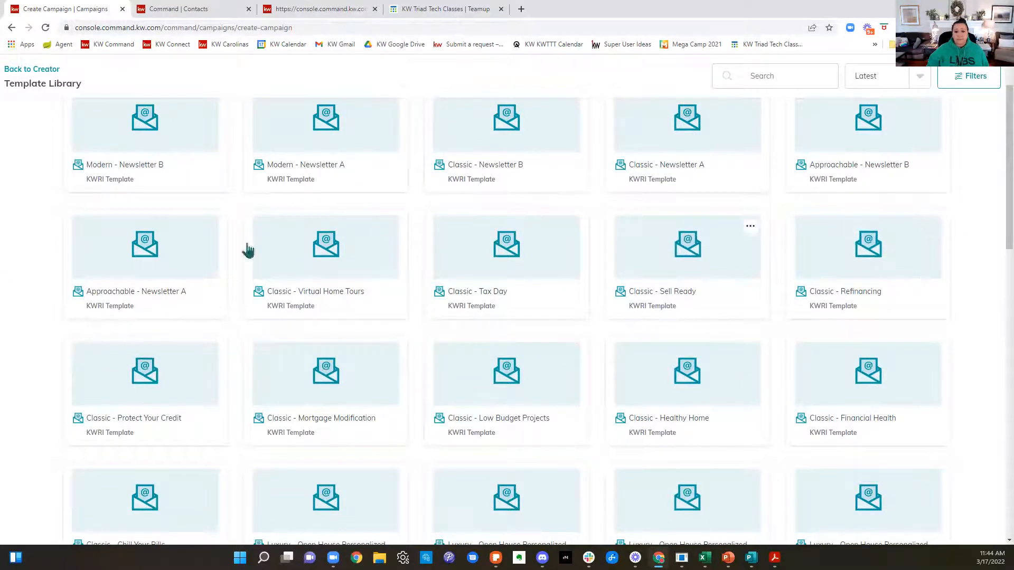
Step: Load the remaining KWRI templates and look through the seasonal, featured homes, birthday and app promotion designs to the end of the library
scroll(730, 310, "down", 7)
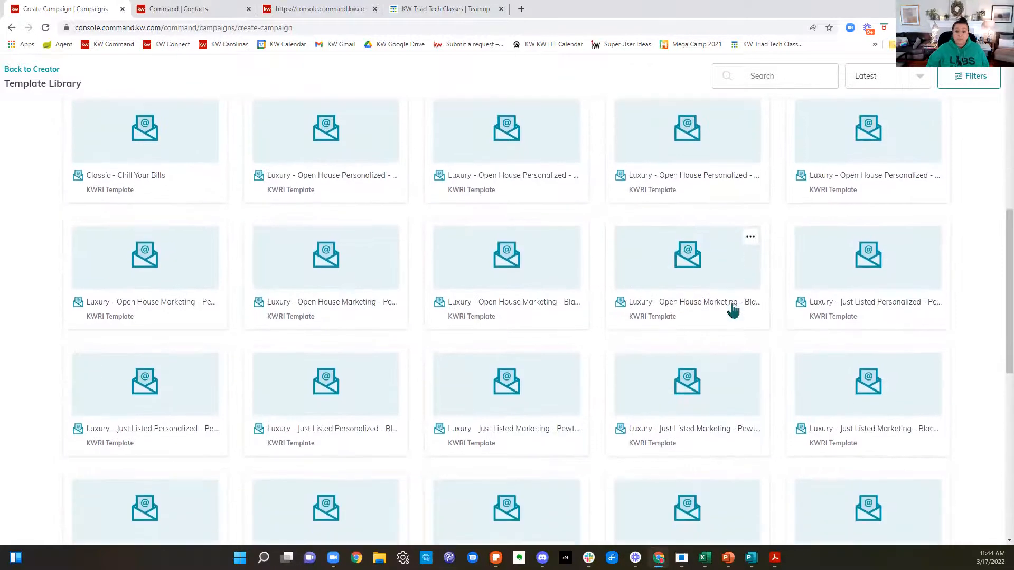
scroll(732, 307, "down", 4)
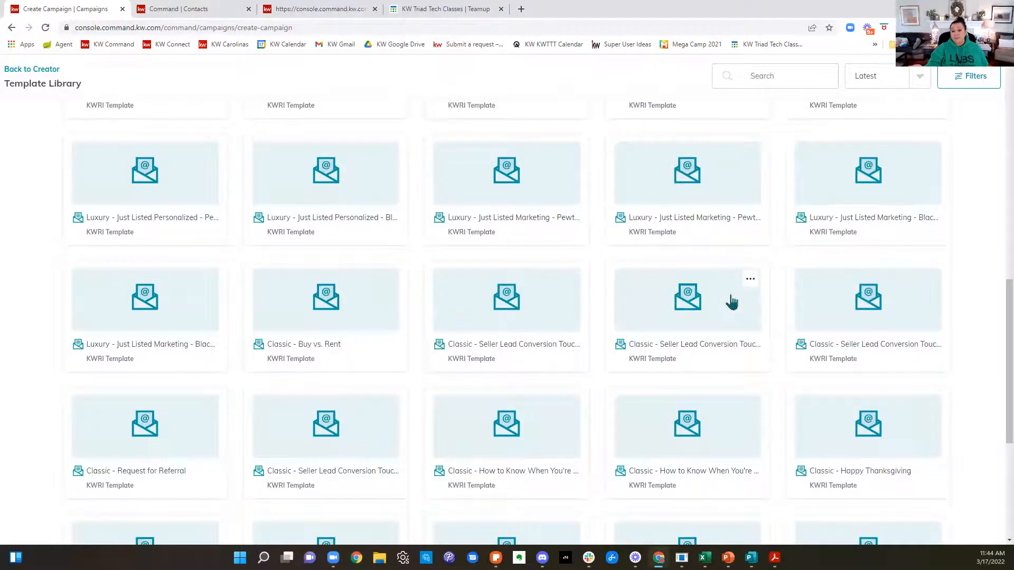
scroll(734, 309, "down", 2)
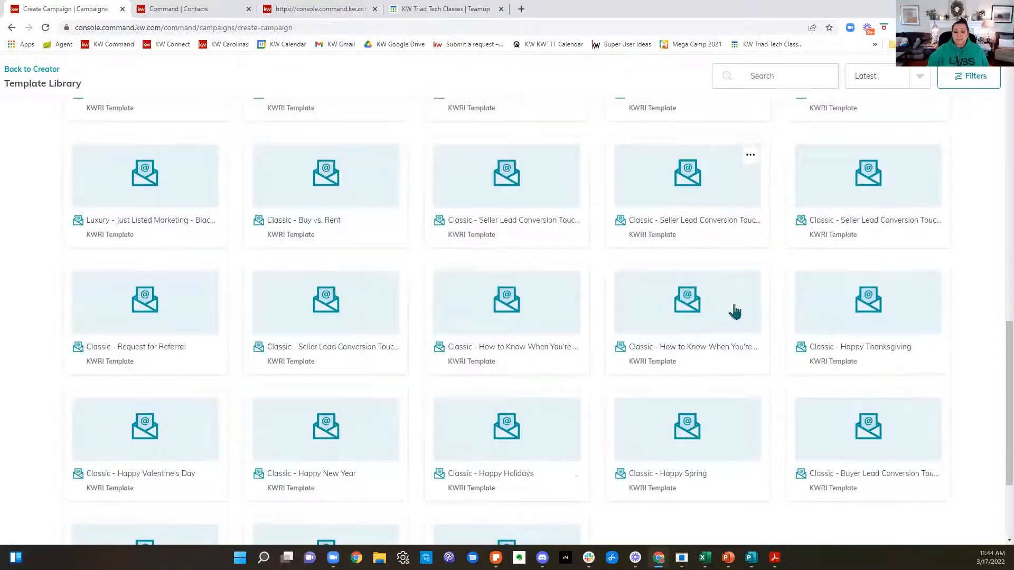
scroll(733, 310, "down", 3)
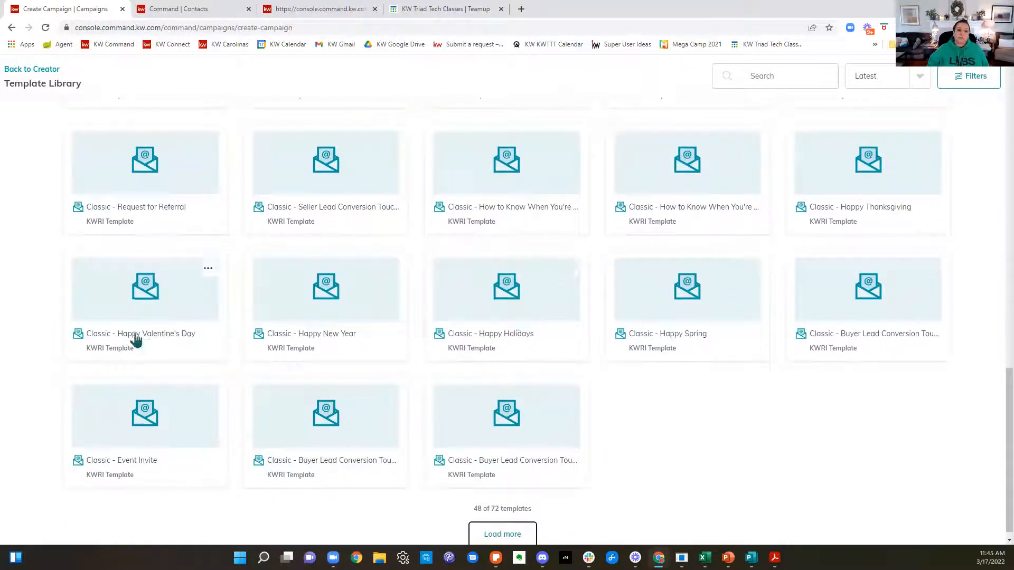
scroll(731, 290, "down", 1)
left_click(470, 530)
scroll(715, 453, "down", 7)
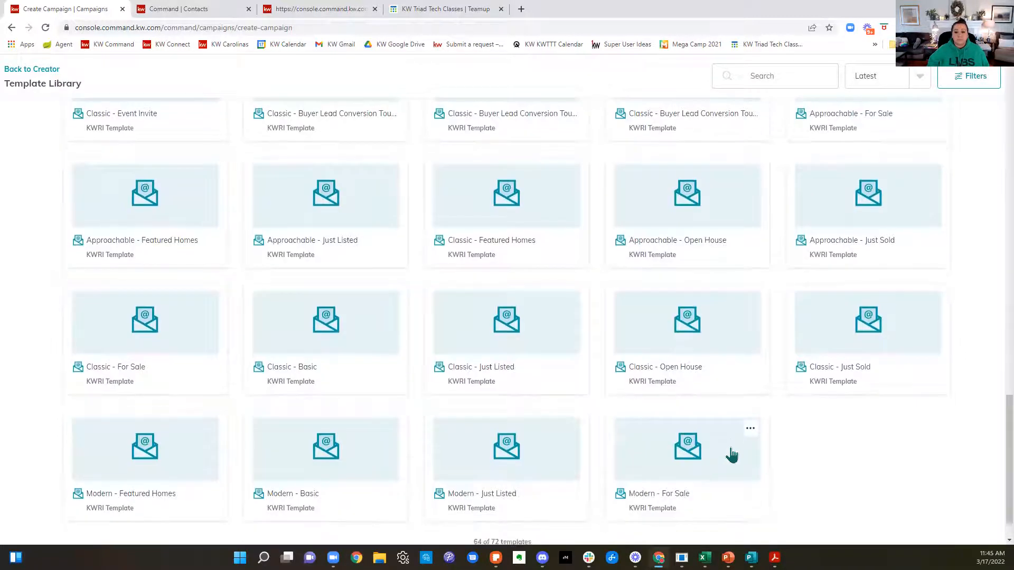
scroll(731, 455, "down", 1)
left_click(502, 525)
scroll(746, 262, "down", 1)
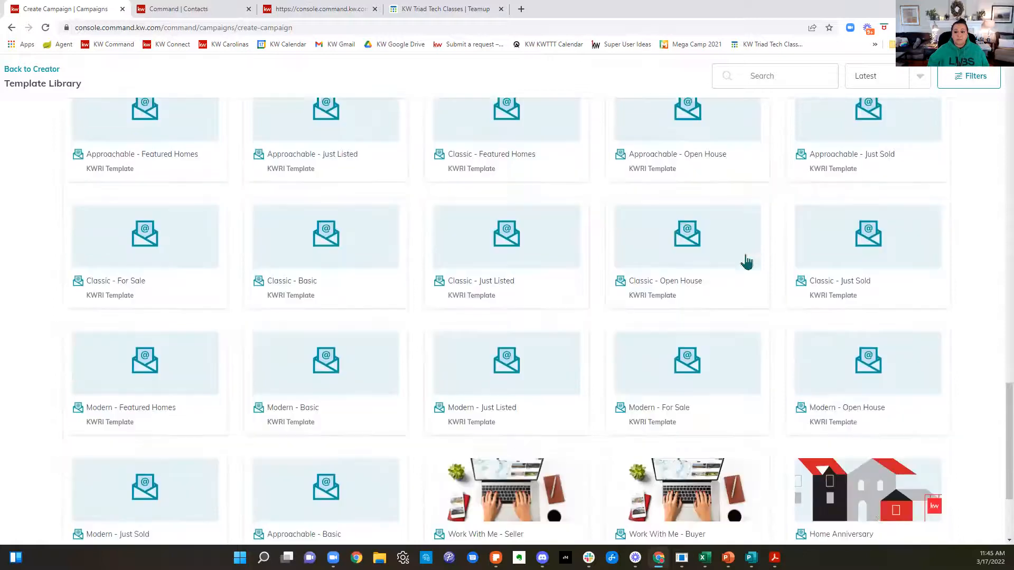
scroll(747, 261, "down", 3)
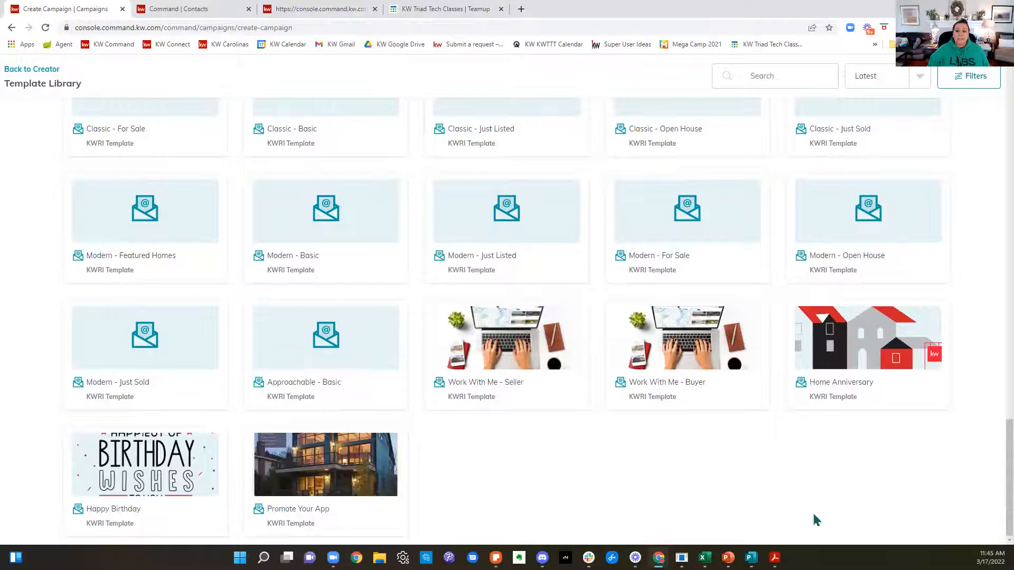
Step: Return to the personal template collection and open the Classic - Newsletter A template for editing
scroll(816, 520, "up", 3)
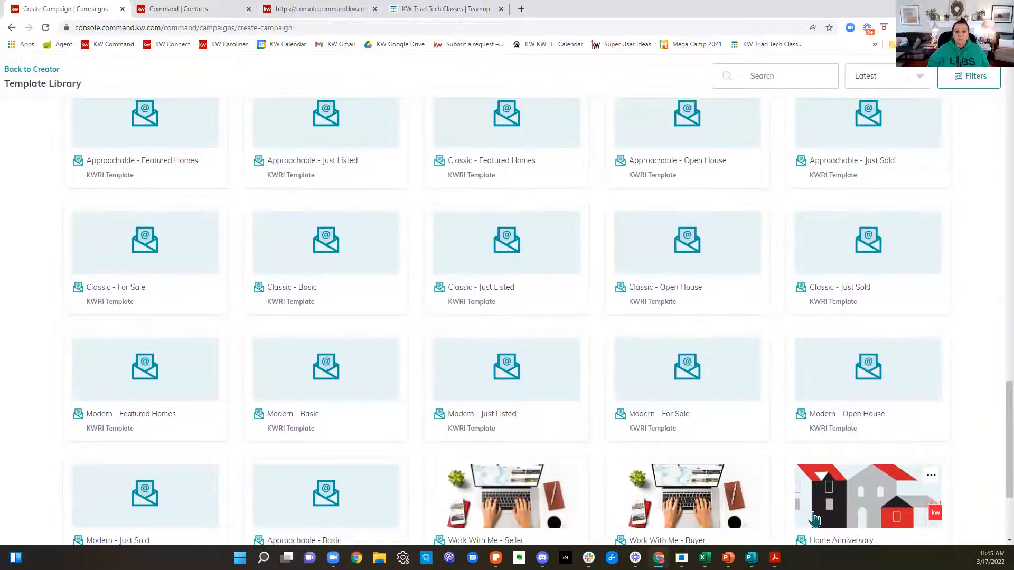
scroll(816, 521, "up", 2)
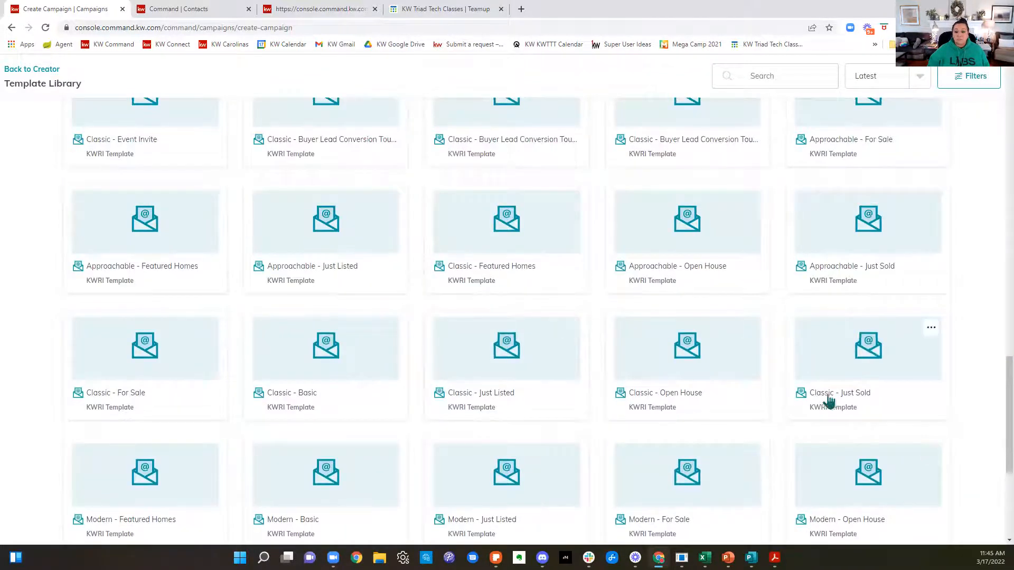
scroll(628, 428, "up", 15)
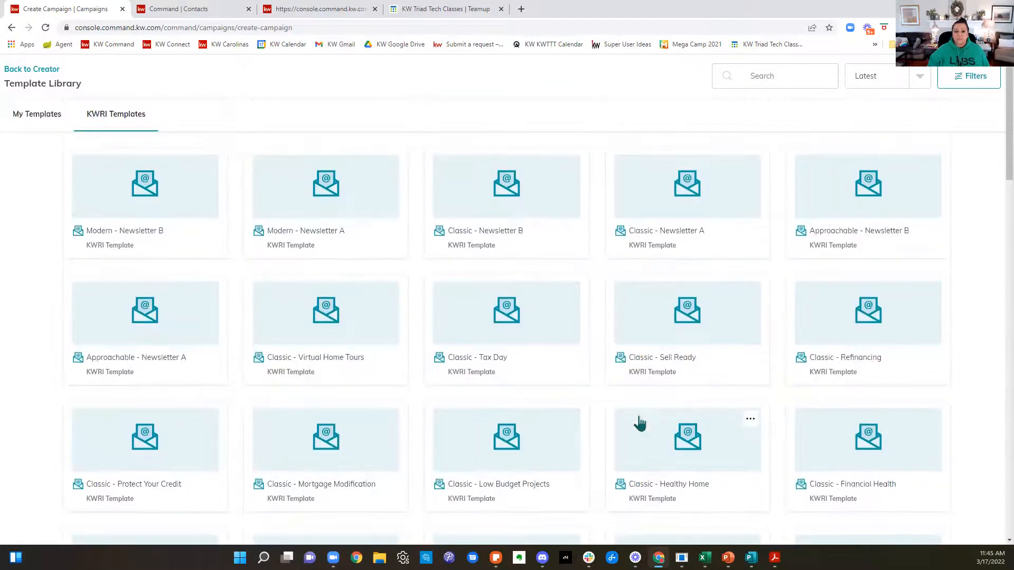
left_click(39, 117)
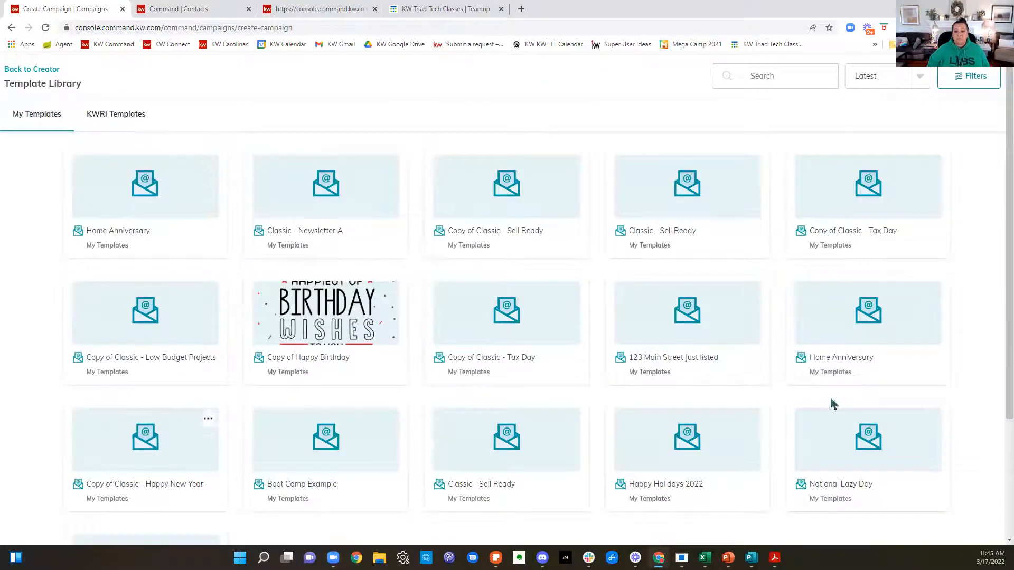
left_click(369, 199)
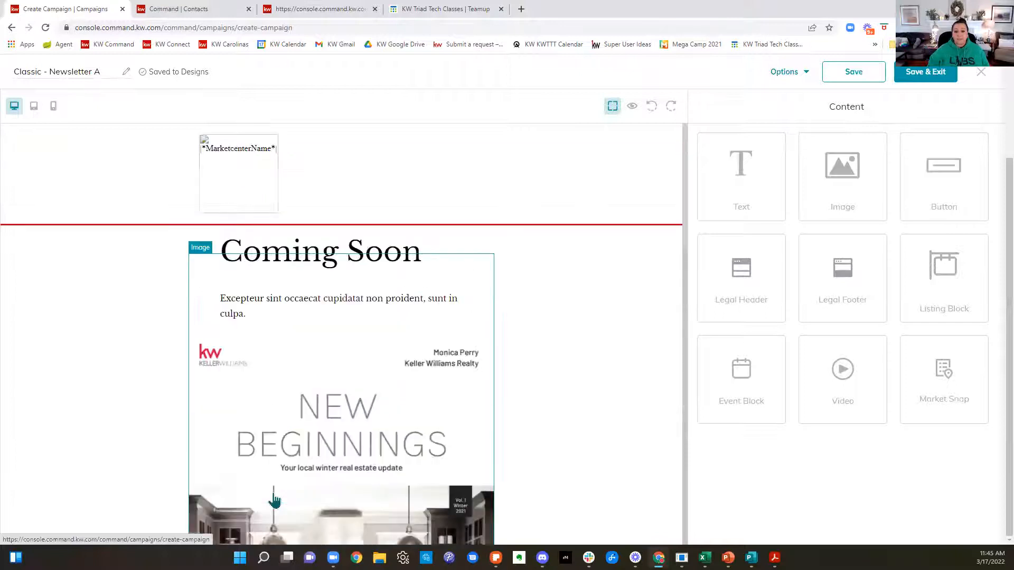
Step: Review the newsletter design from header to footer, then save and exit to use it as the campaign's content
scroll(637, 261, "down", 7)
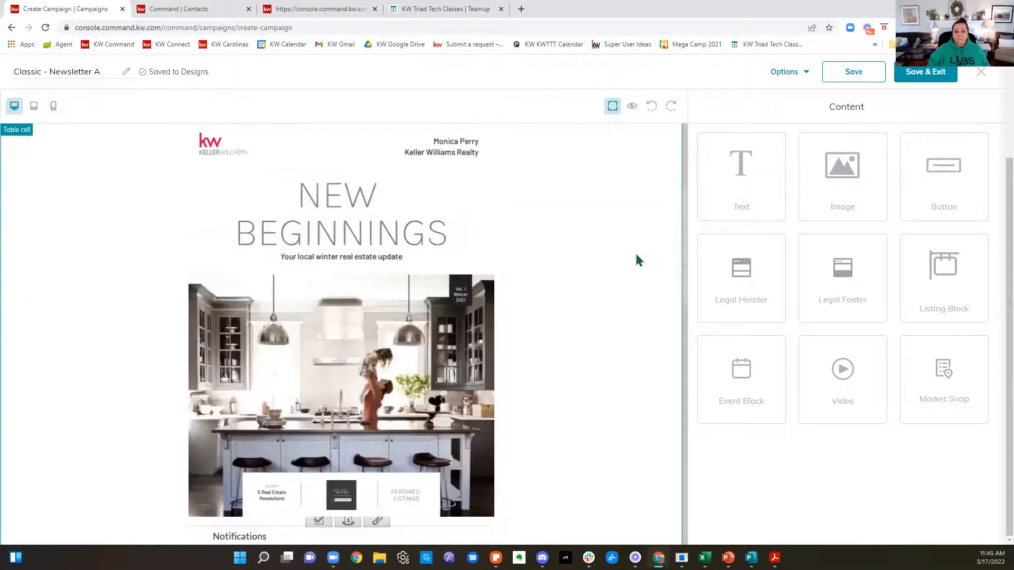
scroll(637, 260, "down", 8)
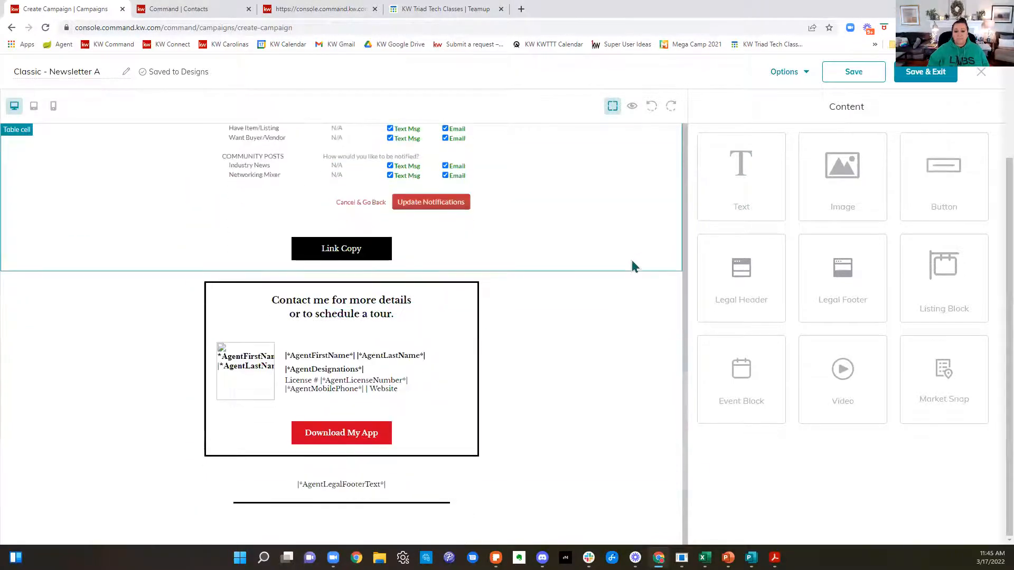
scroll(632, 265, "up", 15)
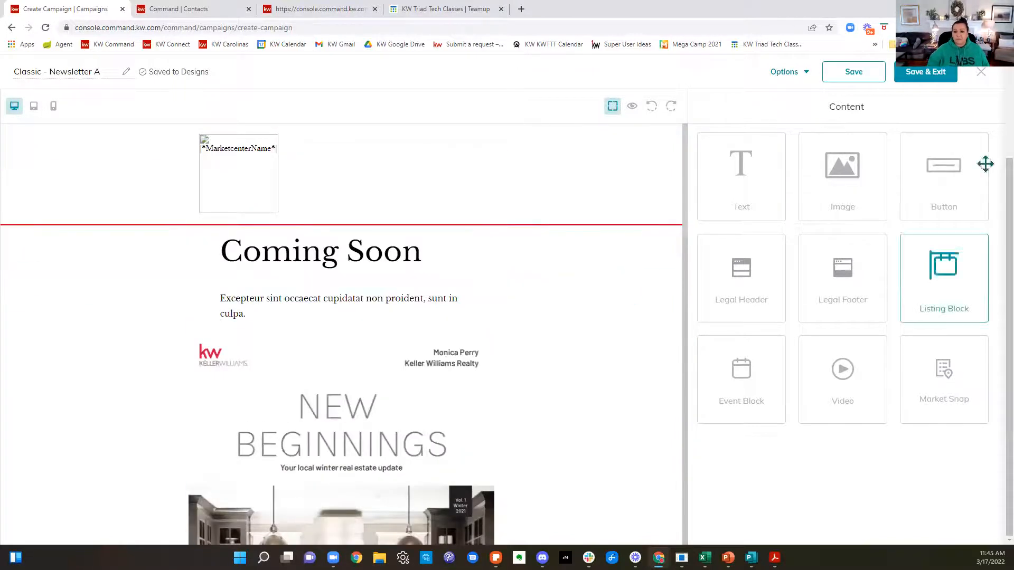
left_click(927, 74)
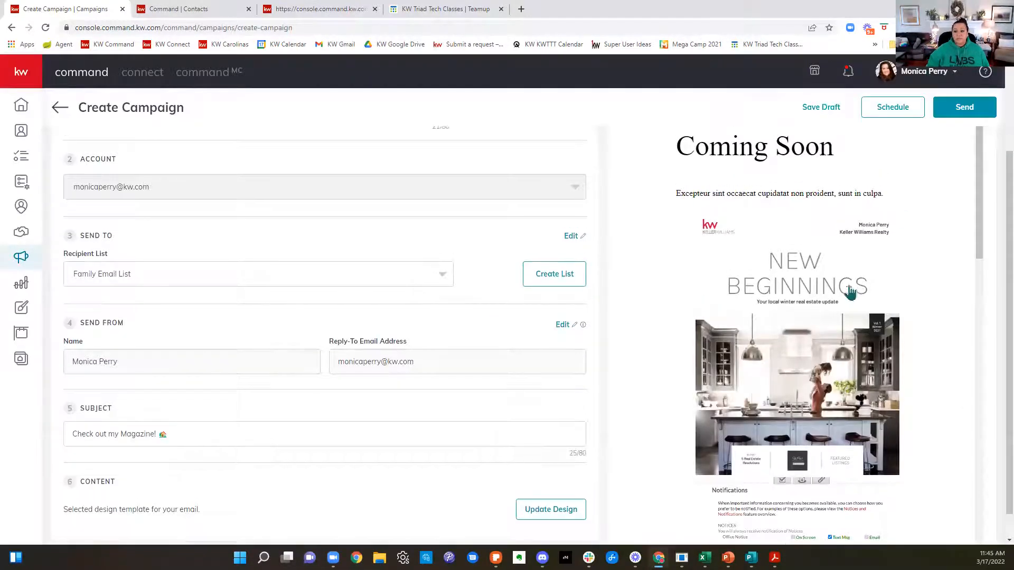
Step: Examine the email preview, including the header, newsletter cover, agent contact block and legal footer
scroll(851, 294, "down", 6)
scroll(864, 317, "down", 10)
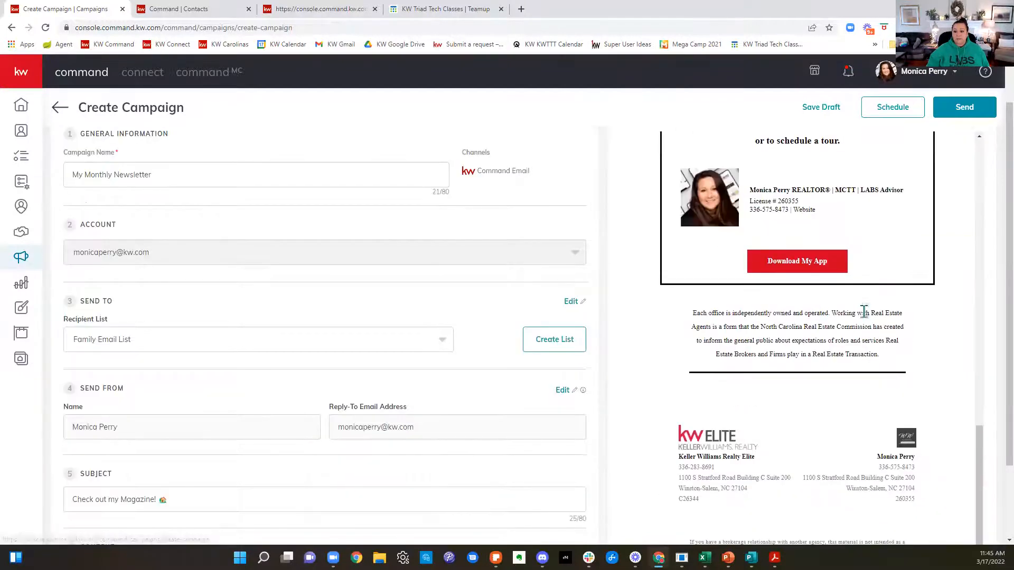
scroll(874, 315, "up", 15)
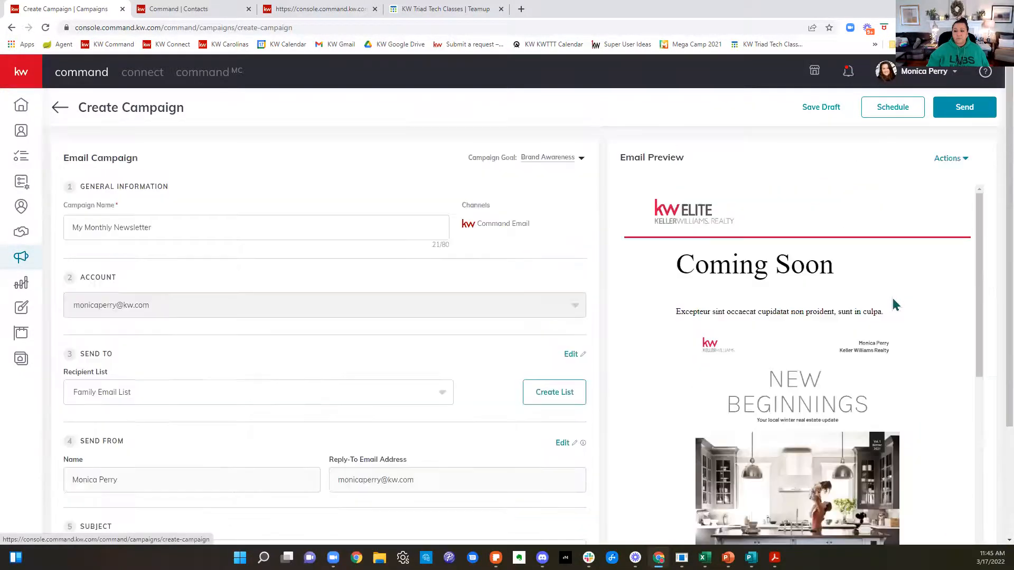
scroll(859, 300, "down", 10)
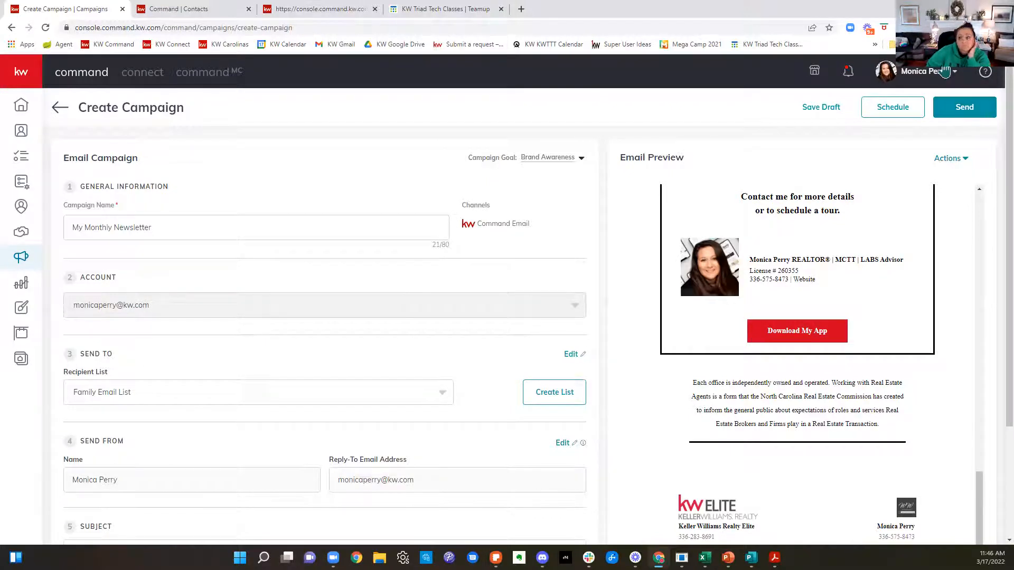
Step: Leave the new email campaign without saving it and show the Paid Ads campaigns
left_click(60, 109)
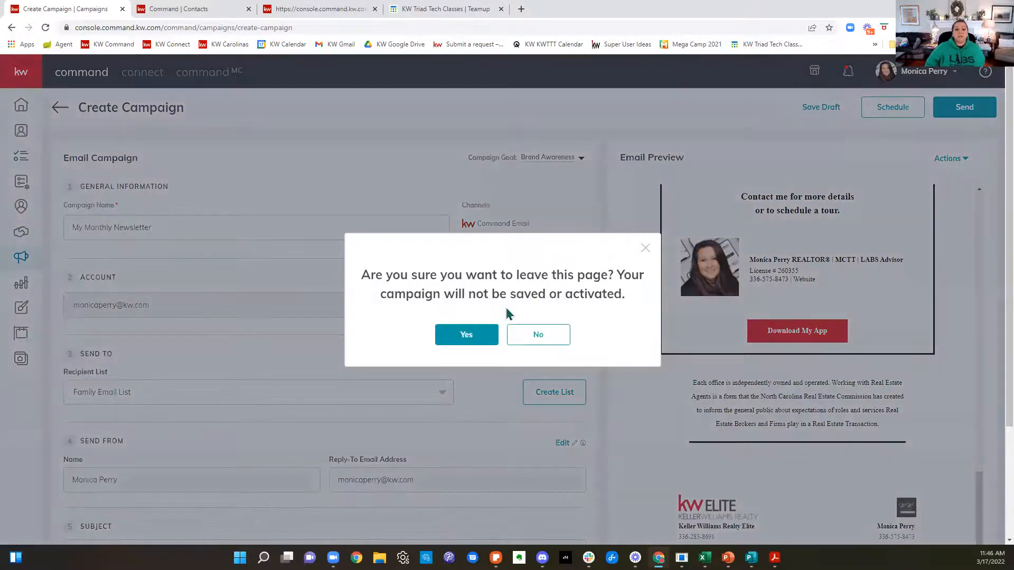
left_click(481, 338)
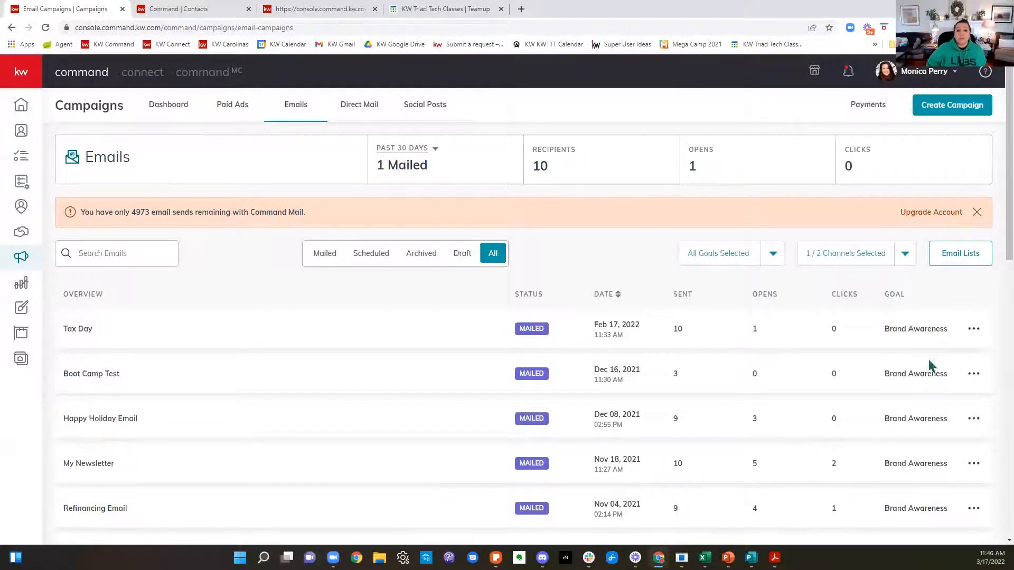
left_click(242, 112)
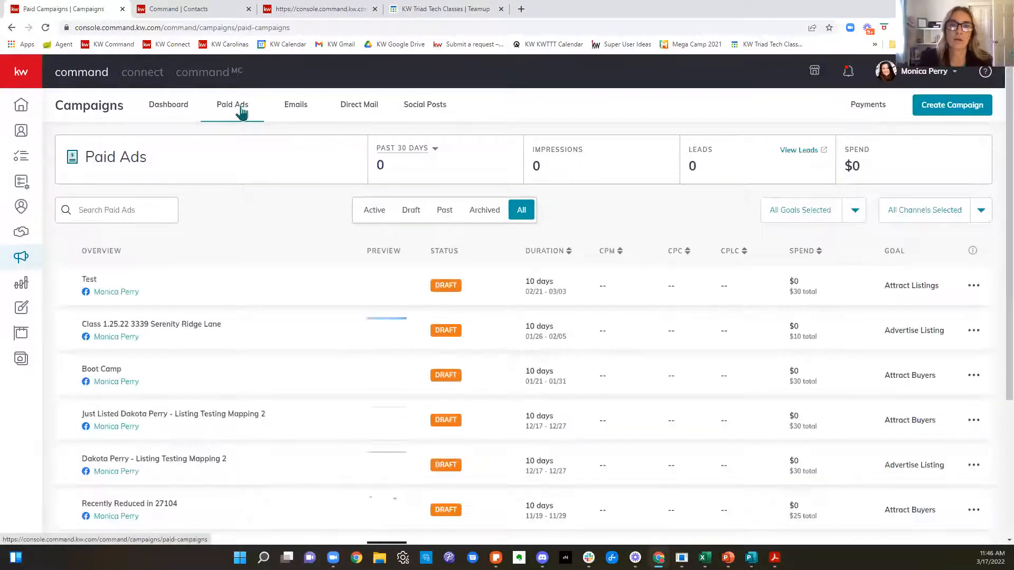
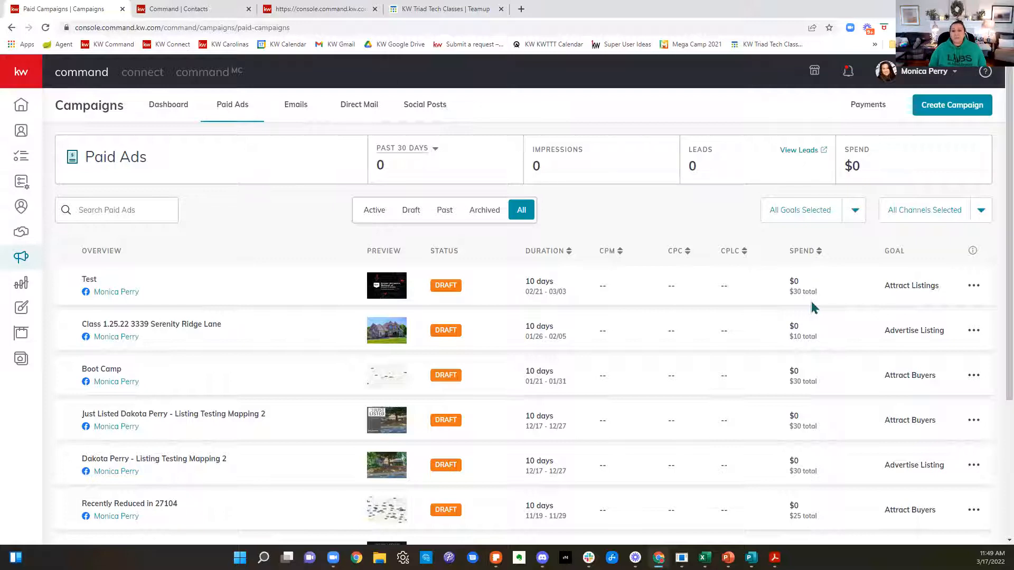
Step: Look through the paid ads list, then examine the annual leads goal and estimated GCI on the home dashboard
scroll(813, 308, "down", 3)
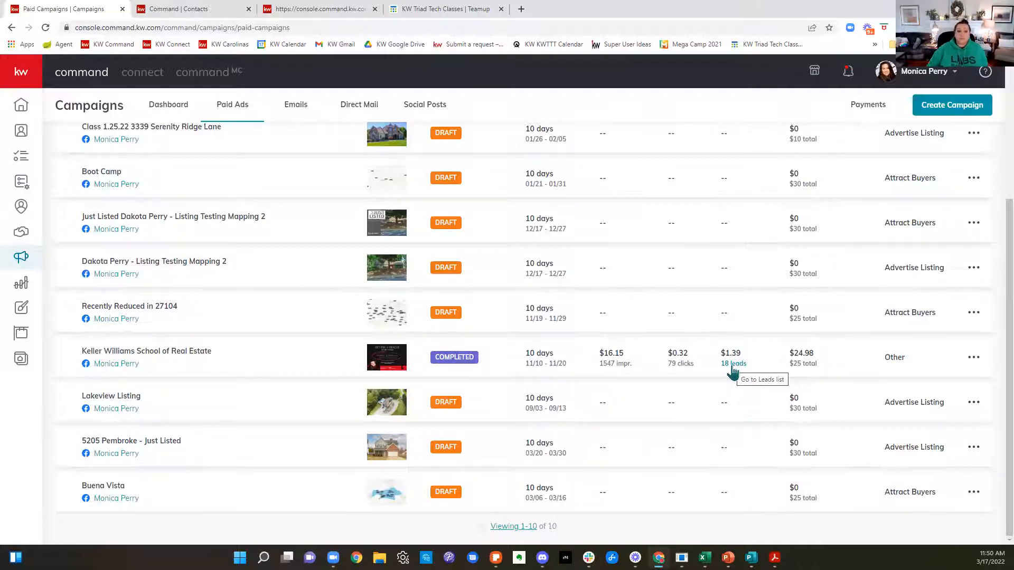
left_click(35, 112)
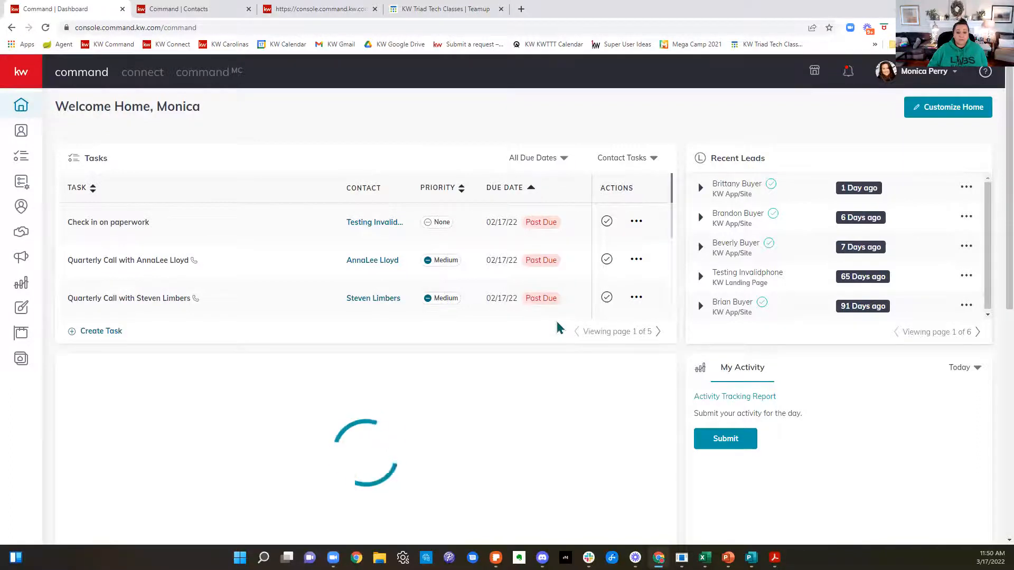
scroll(557, 327, "down", 3)
scroll(668, 362, "down", 1)
scroll(670, 359, "down", 4)
scroll(672, 356, "up", 3)
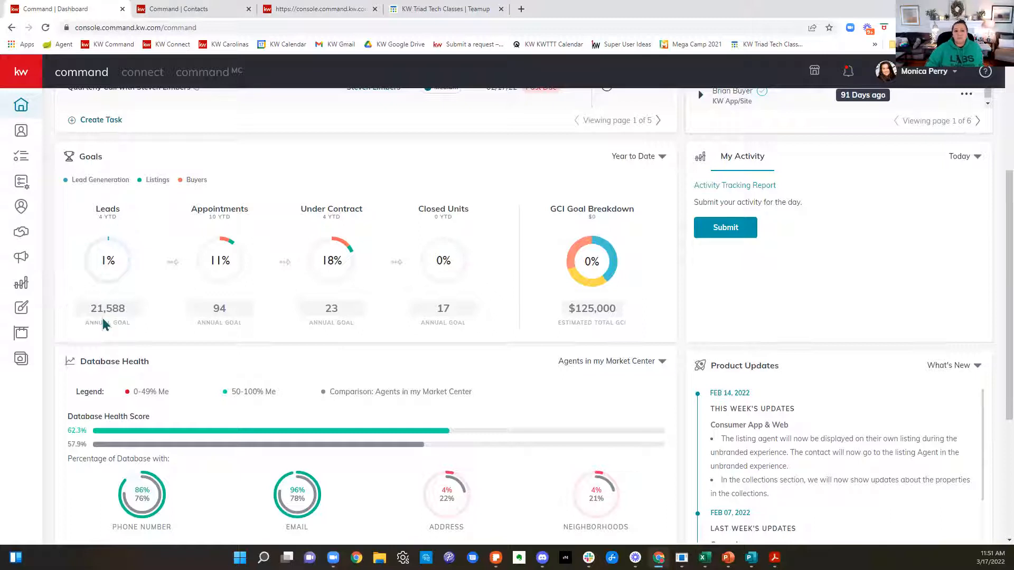
left_click_drag(131, 313, 83, 318)
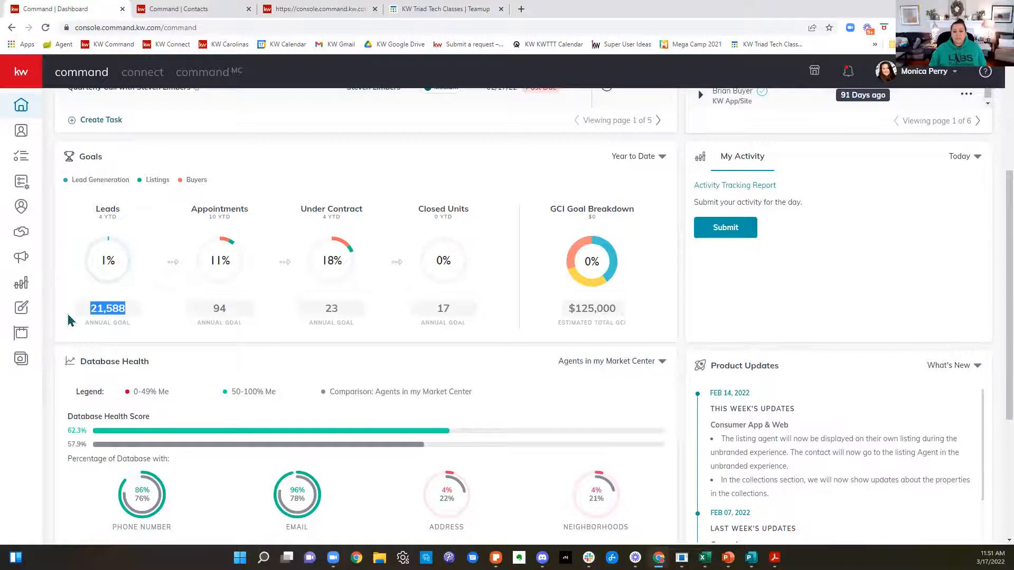
left_click_drag(633, 316, 564, 323)
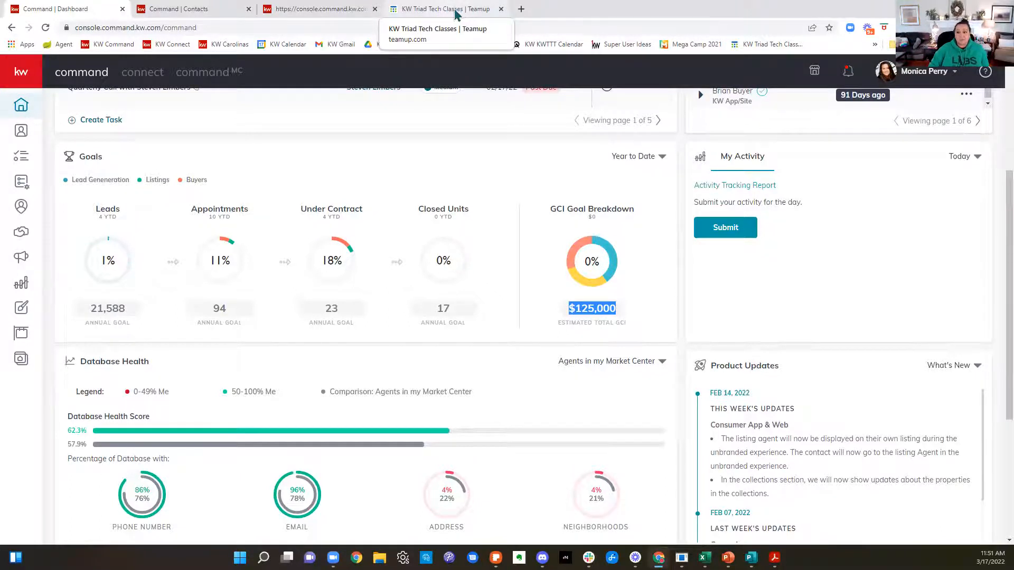
mouse_move(468, 243)
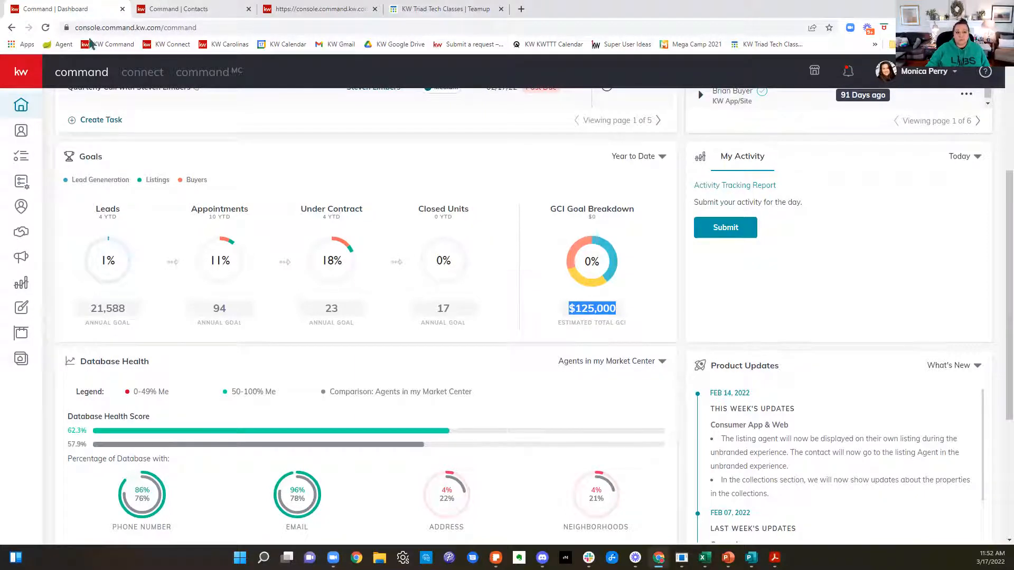
Step: Return to Campaigns and start a new paid Social Ad campaign
left_click(23, 261)
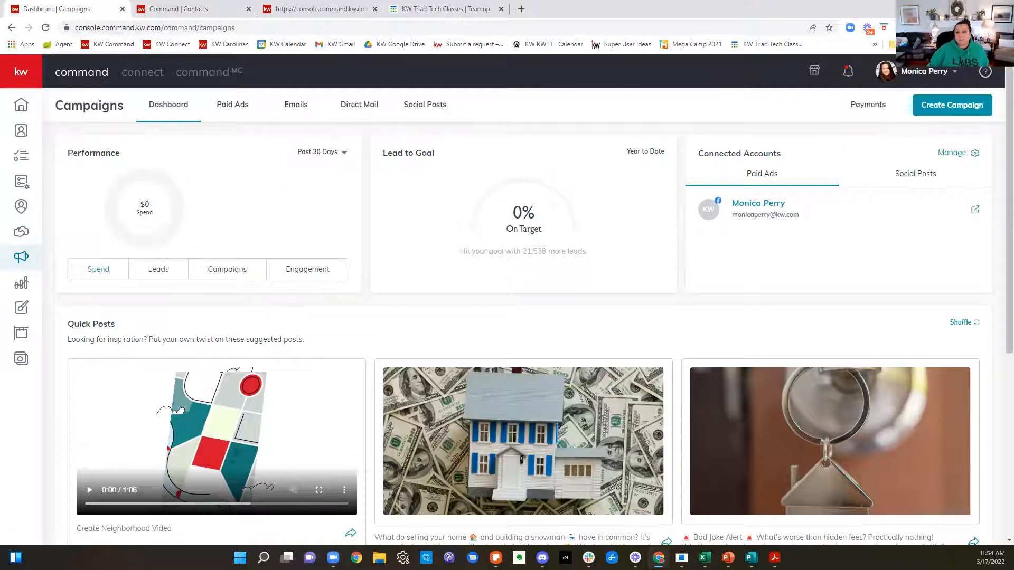
left_click(930, 105)
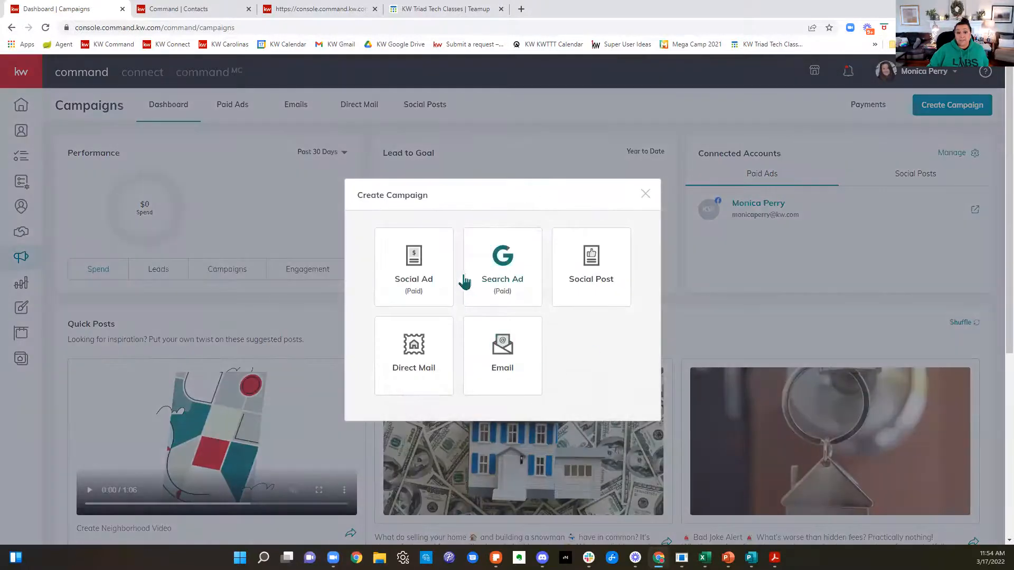
left_click(436, 269)
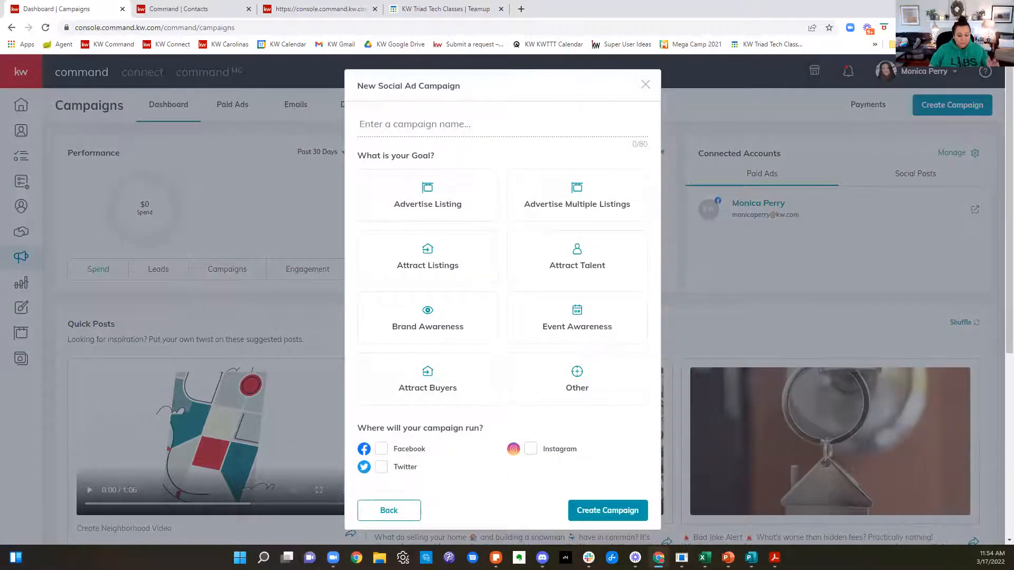
Step: Name the new social ad campaign with the sample property's street address
type("120")
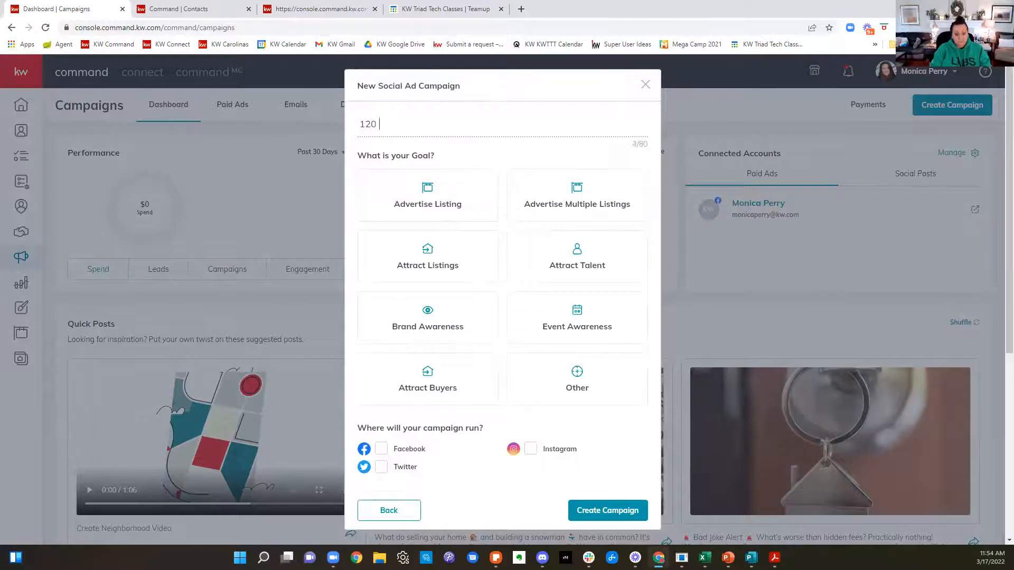
key("BackSpace")
key("BackSpace")
key("BackSpace")
type("12")
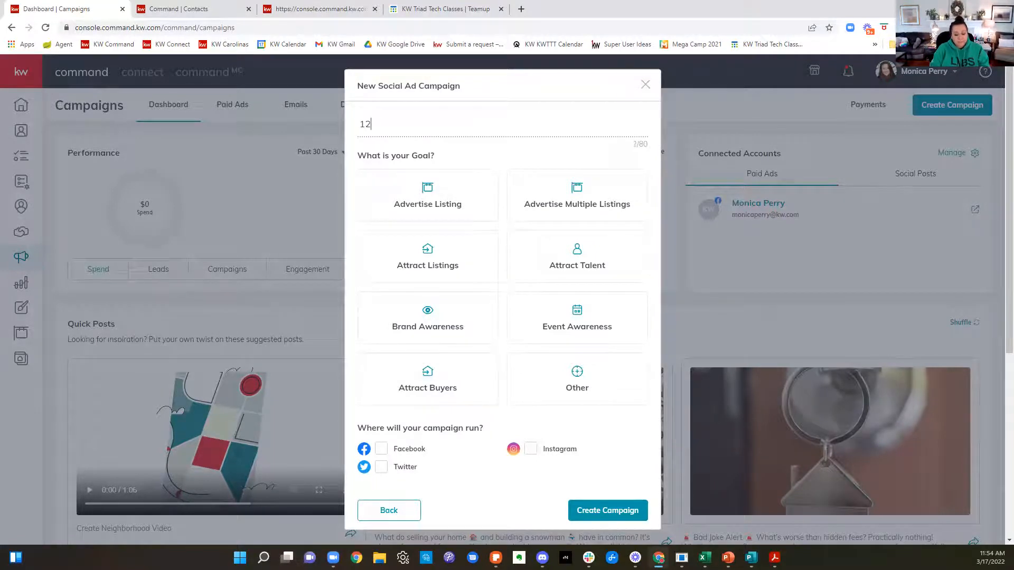
type("3 MaintStreet")
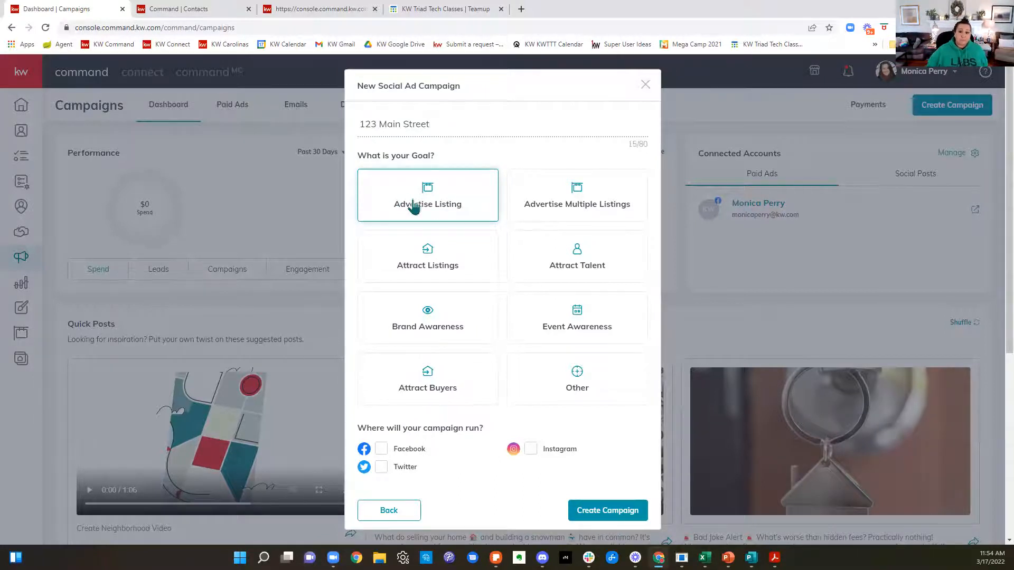
Step: Set the campaign to run on Facebook, trying Instagram as an additional channel and removing it again
left_click(470, 256)
left_click(383, 451)
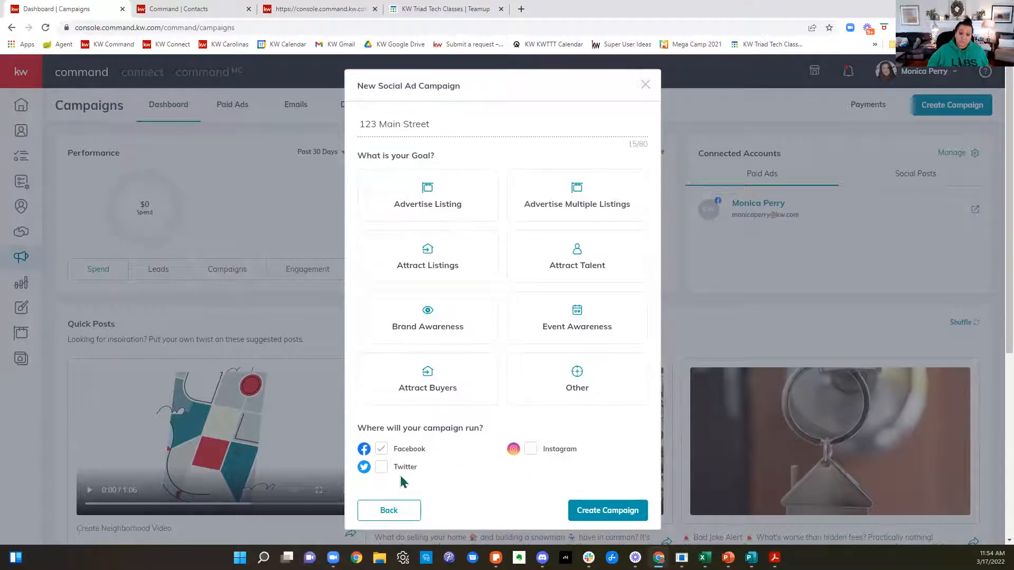
left_click_drag(427, 451, 396, 453)
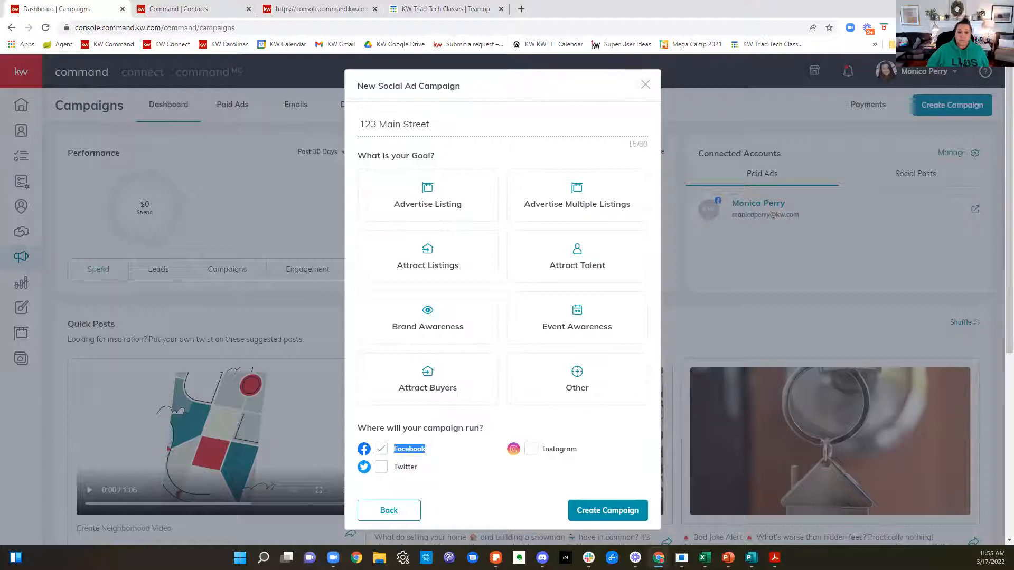
mouse_move(635, 558)
left_click_drag(579, 450, 546, 451)
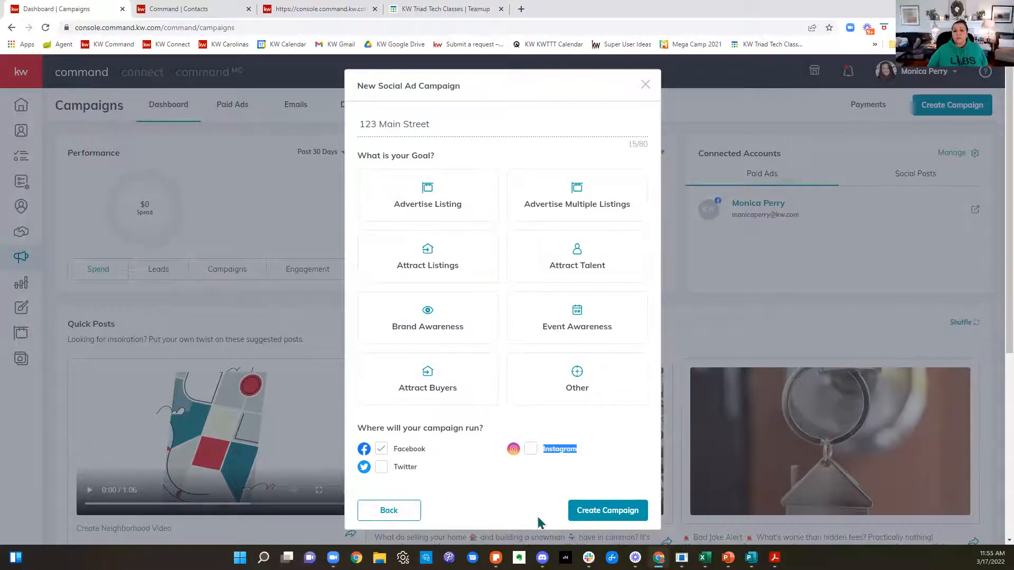
left_click(530, 450)
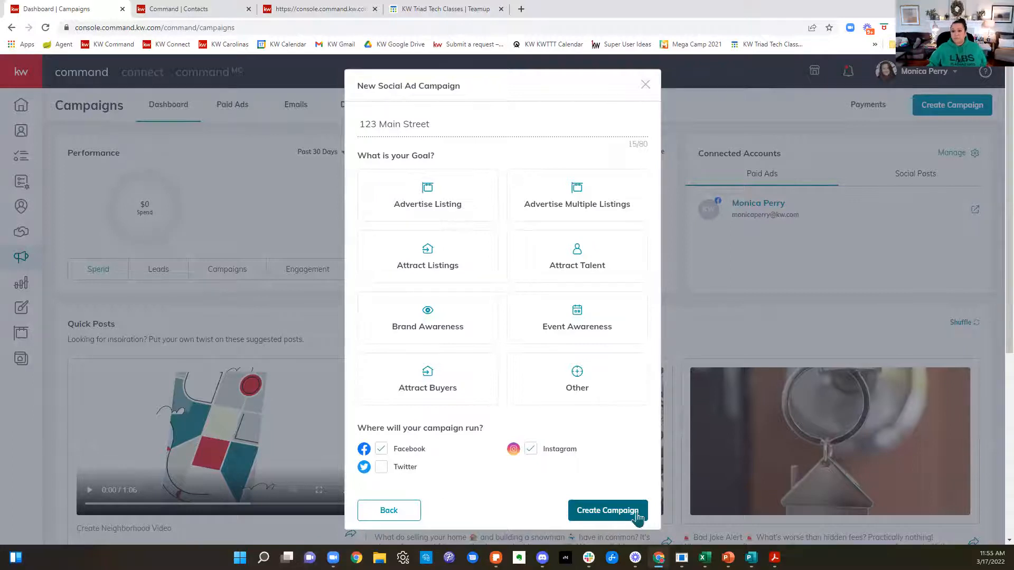
left_click(531, 449)
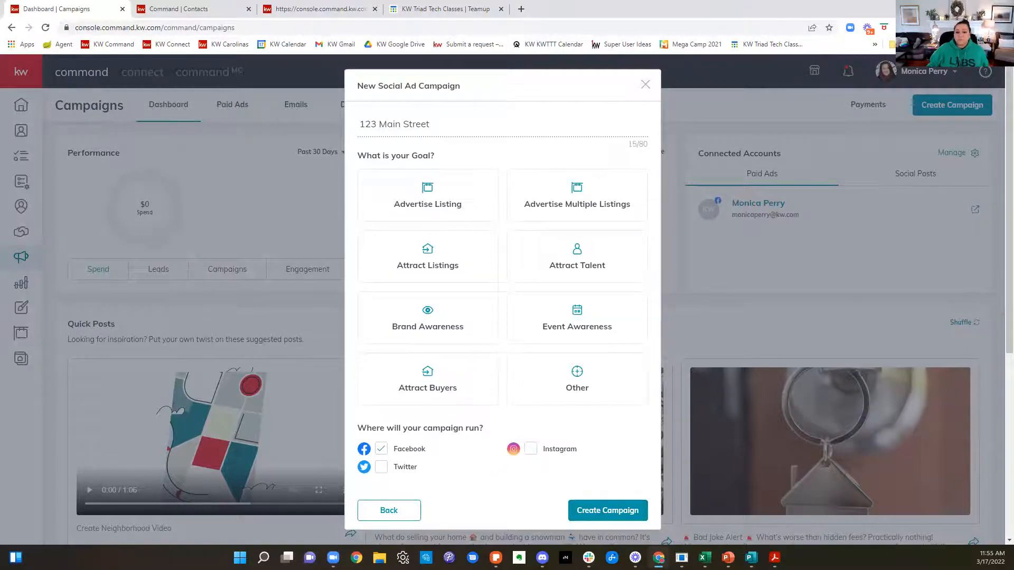
Step: Set the campaign goal to Advertise Listing and create the campaign
left_click(613, 515)
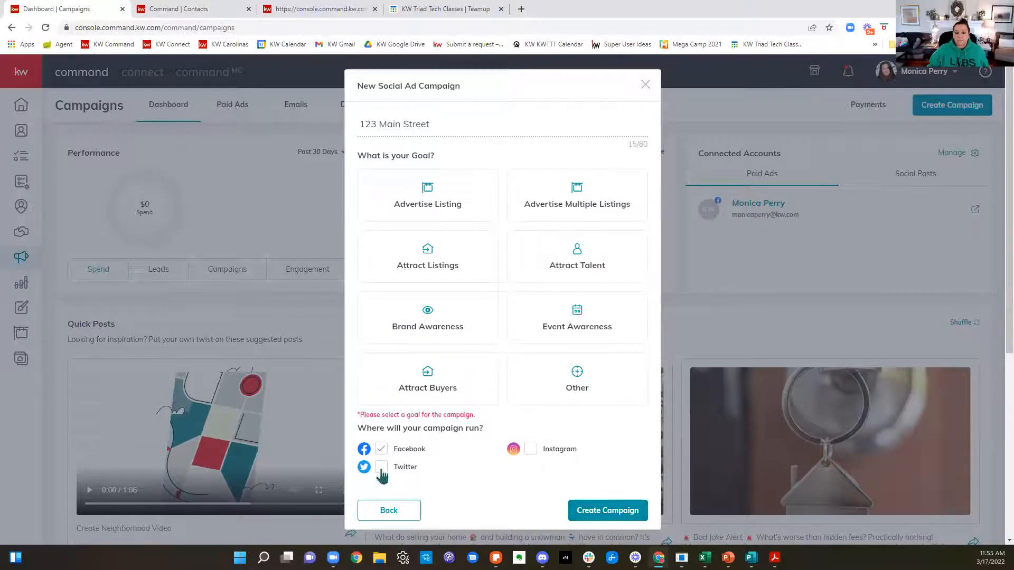
left_click(414, 209)
left_click(623, 520)
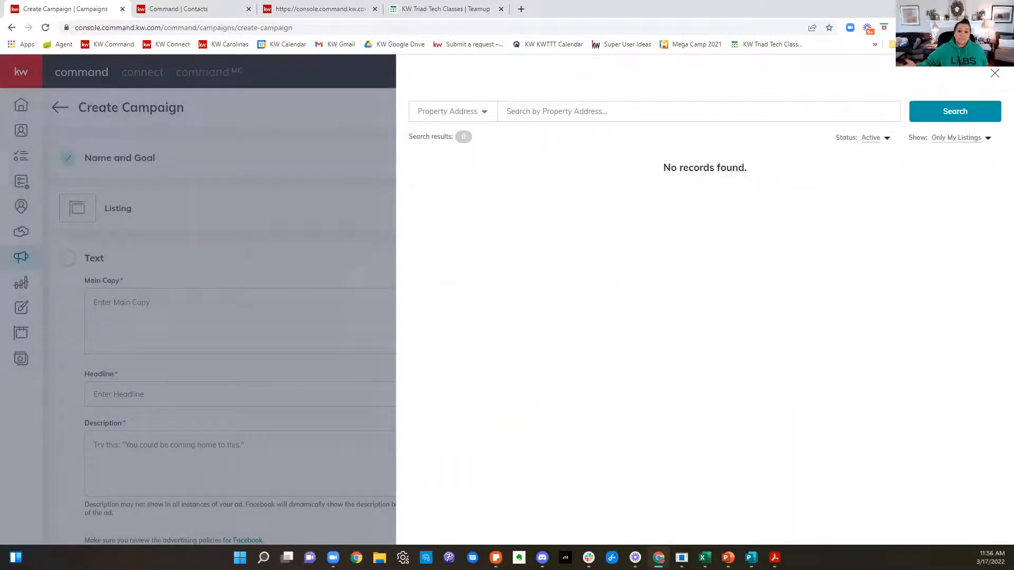
Step: Widen the listing picker to All Listings and search it by Listing Agent for the agent's full name
left_click(955, 138)
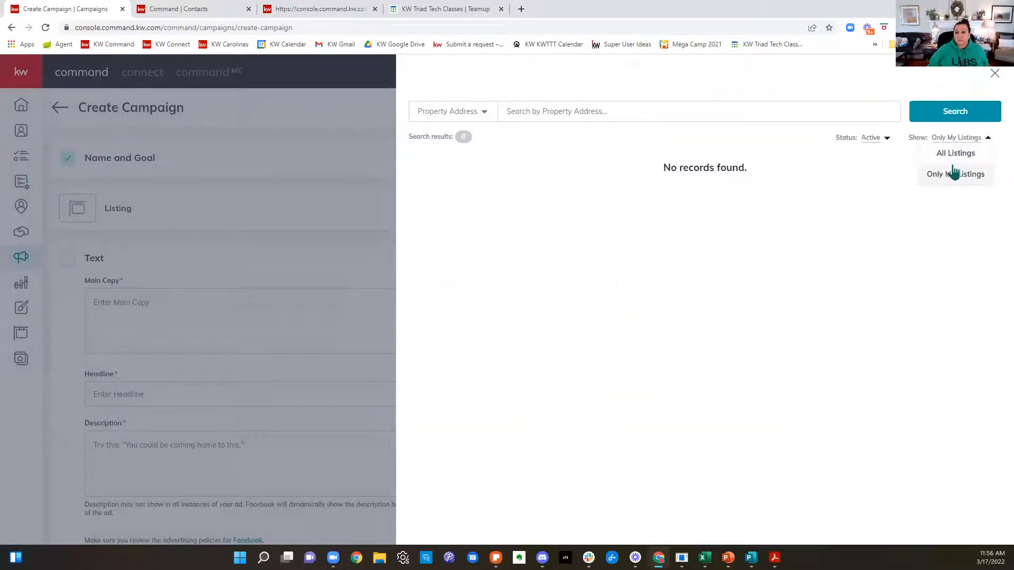
left_click(954, 158)
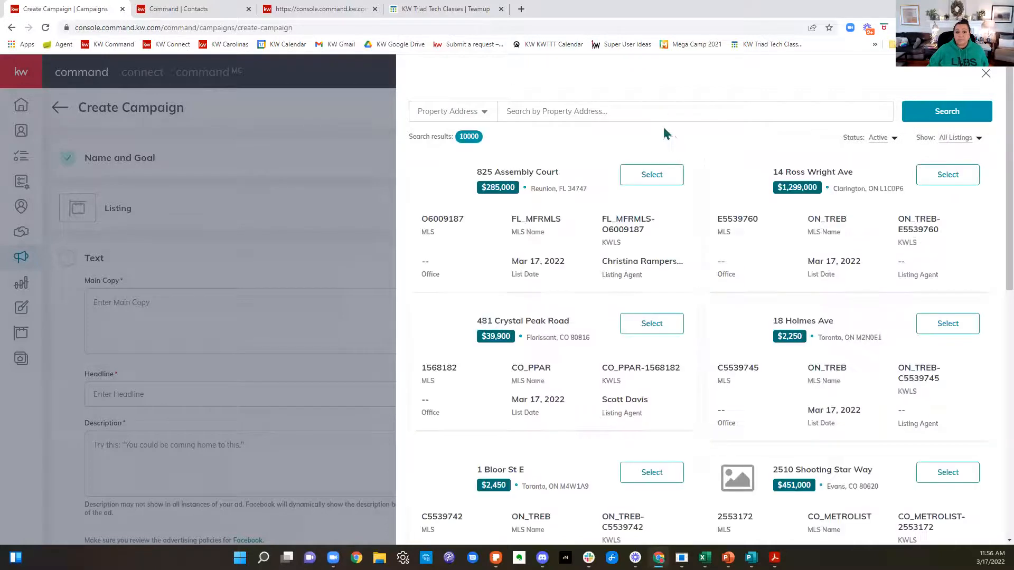
left_click(663, 118)
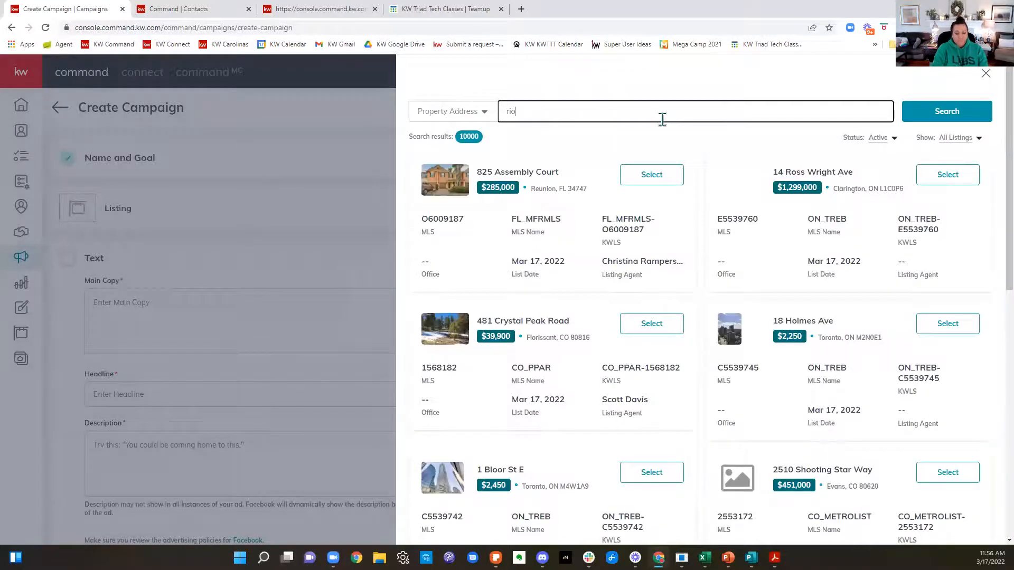
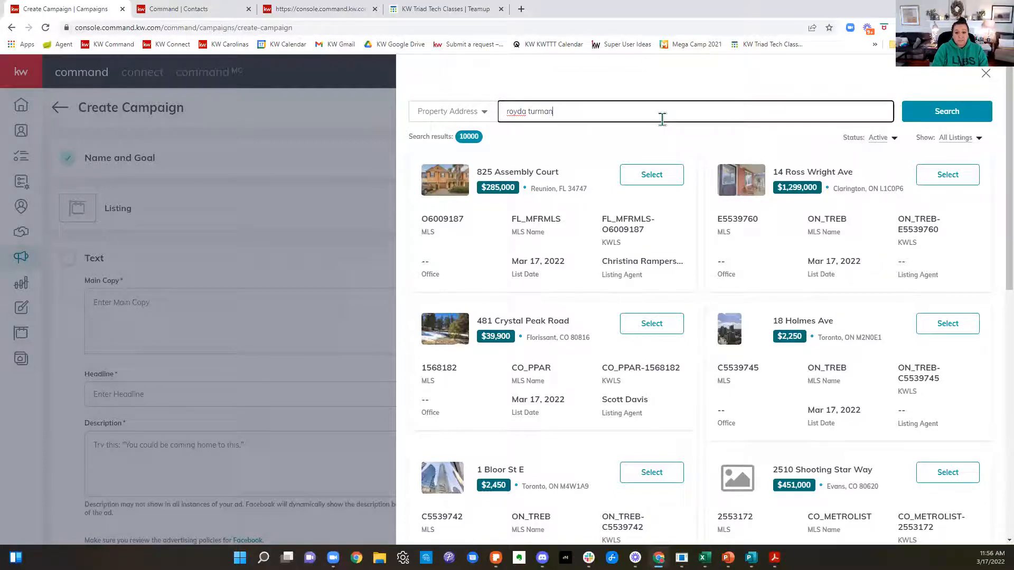
left_click(466, 118)
left_click(441, 166)
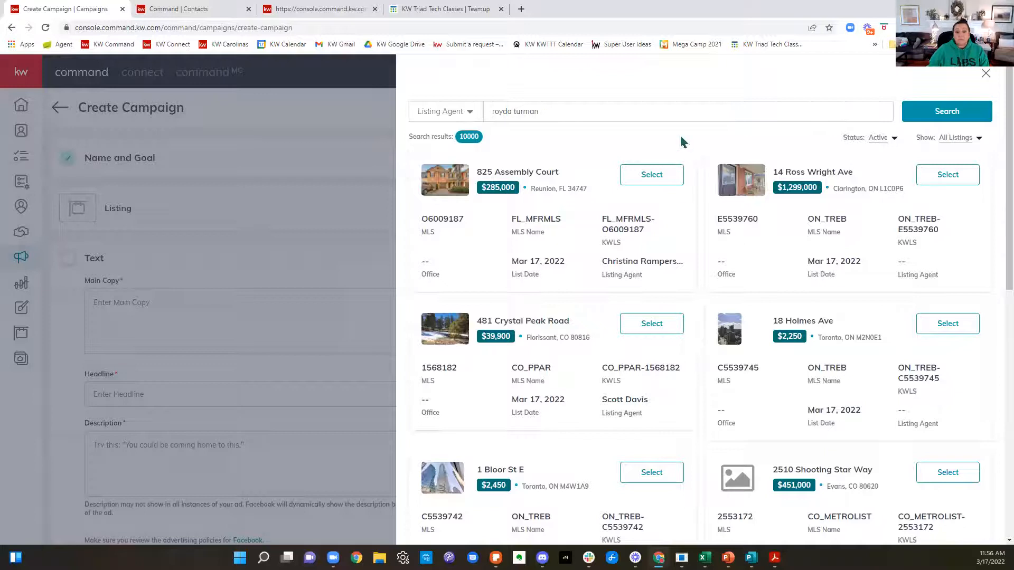
left_click(966, 138)
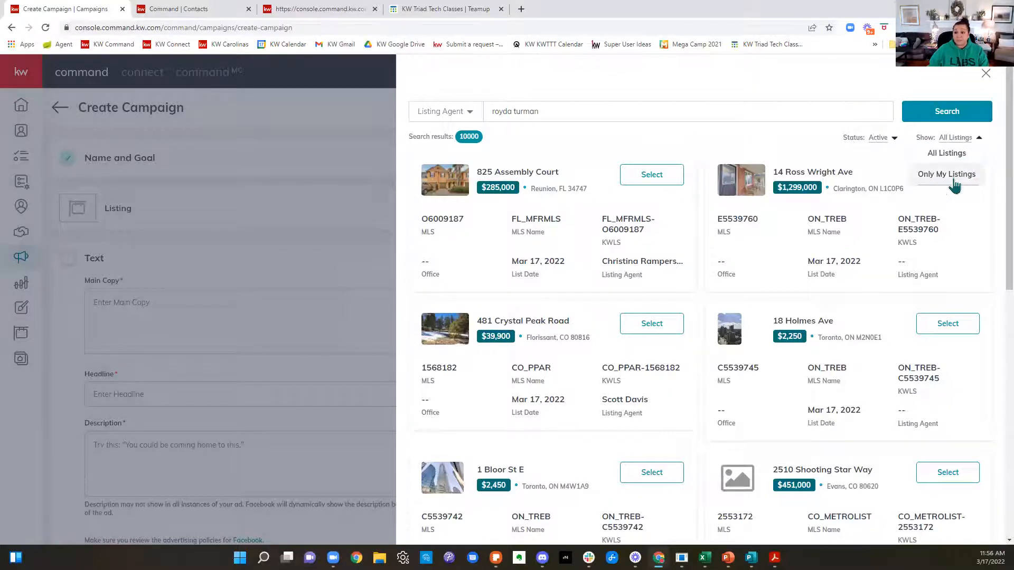
left_click(966, 114)
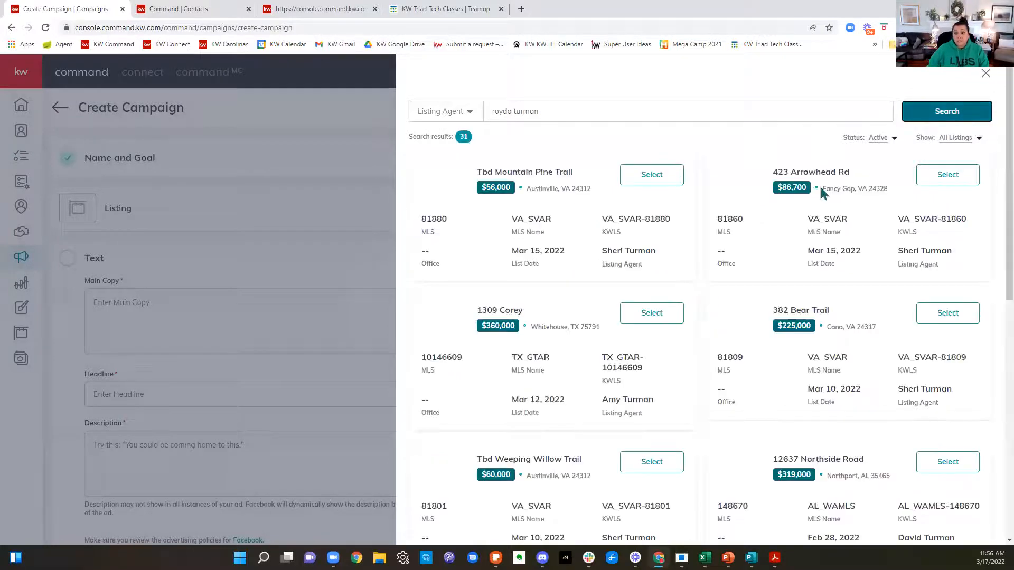
Step: Go through the search results and select the $1,125,000 Winston Salem listing for the ad
scroll(829, 190, "down", 1)
scroll(830, 185, "down", 3)
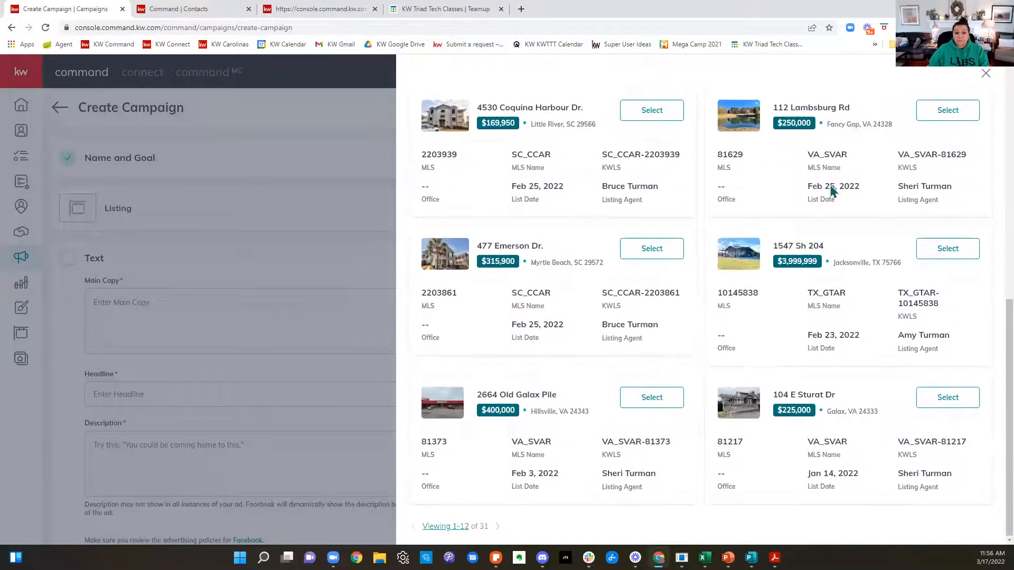
left_click(496, 527)
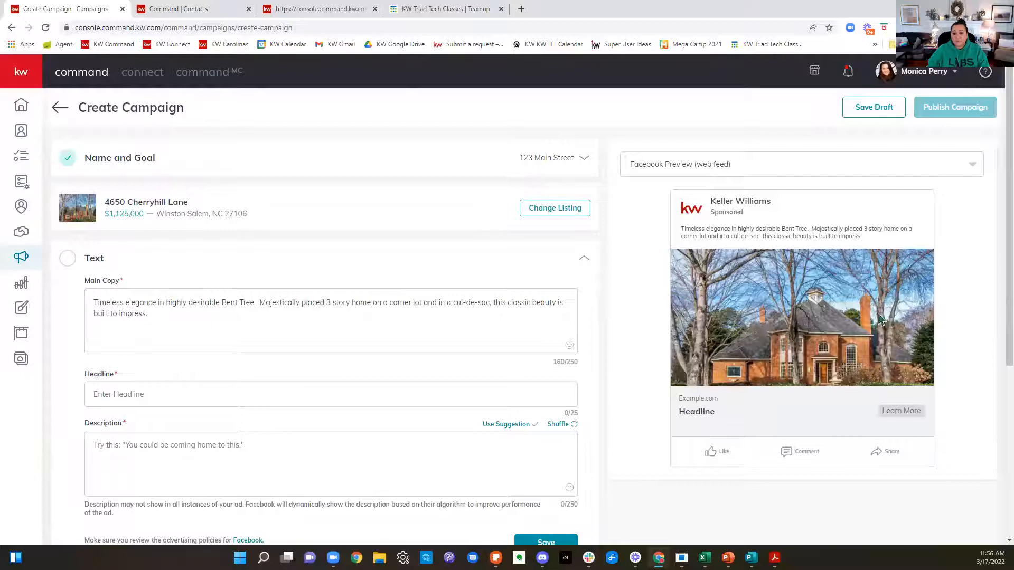
Step: Review the ad's main copy in the Facebook preview and in the text section
left_click_drag(693, 229, 905, 248)
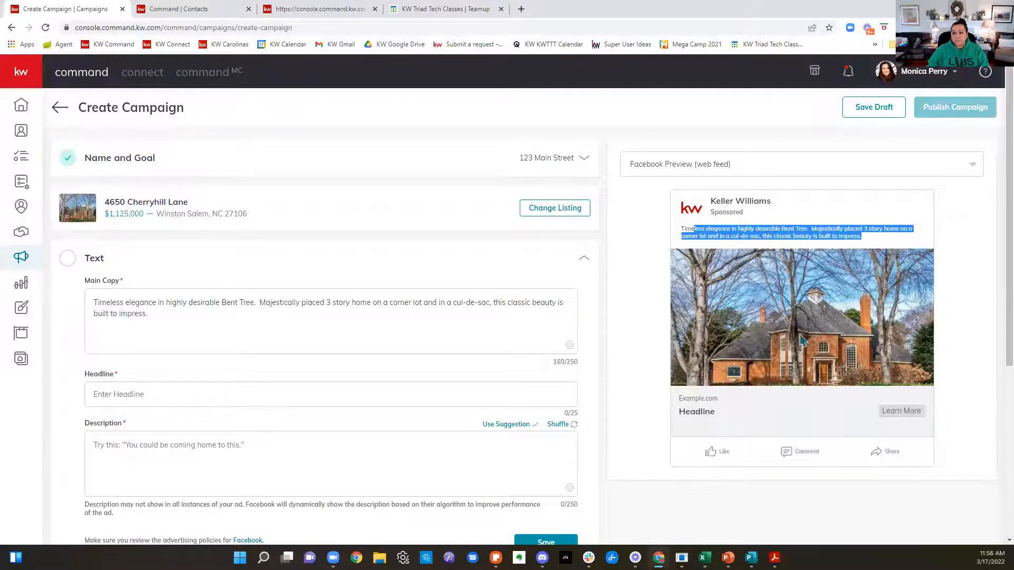
left_click_drag(148, 314, 80, 301)
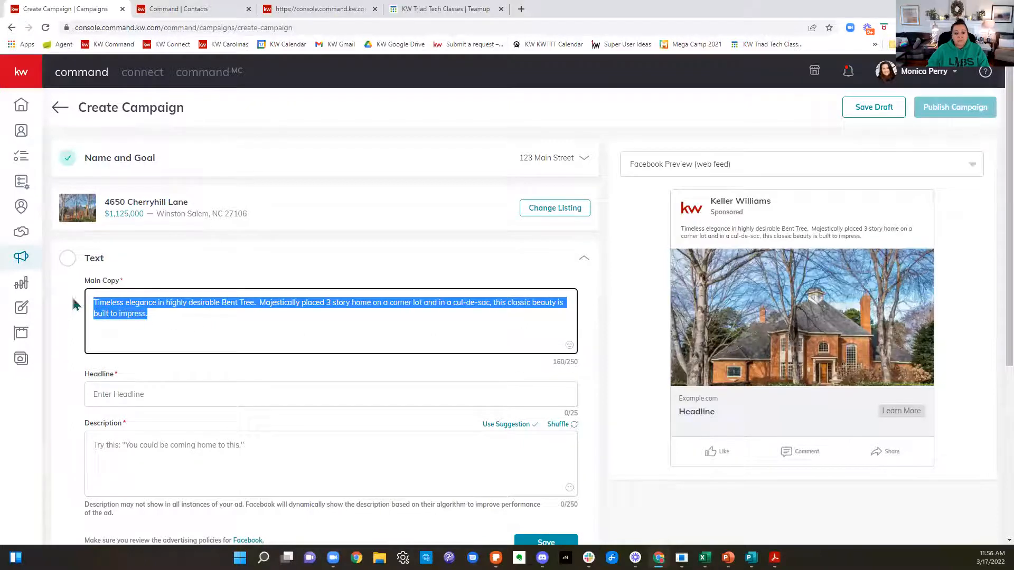
left_click(205, 326)
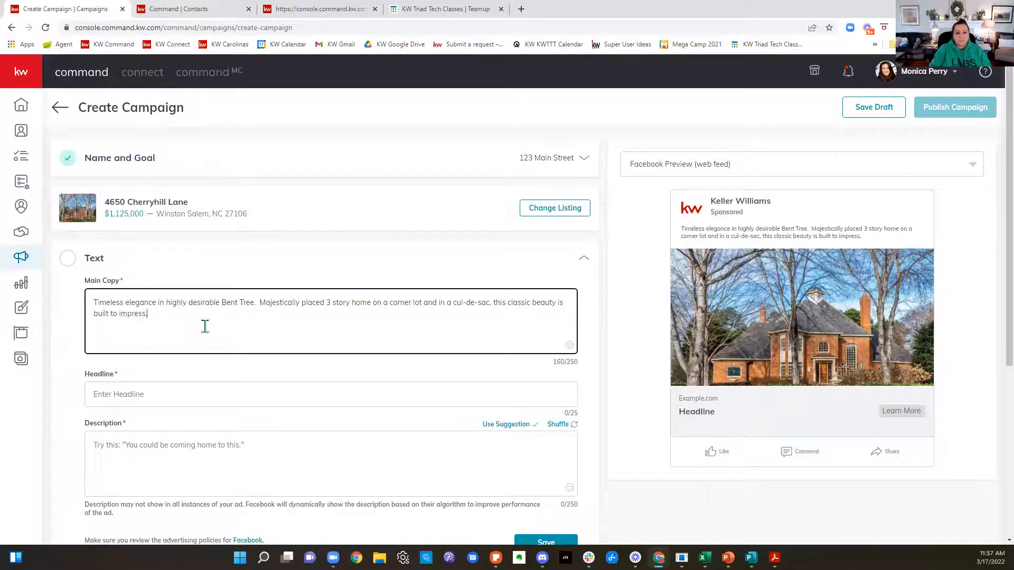
Step: Write the ad headline as "Luxury Living!", dropping any extra wording that does not fit the headline's character limit
left_click(133, 389)
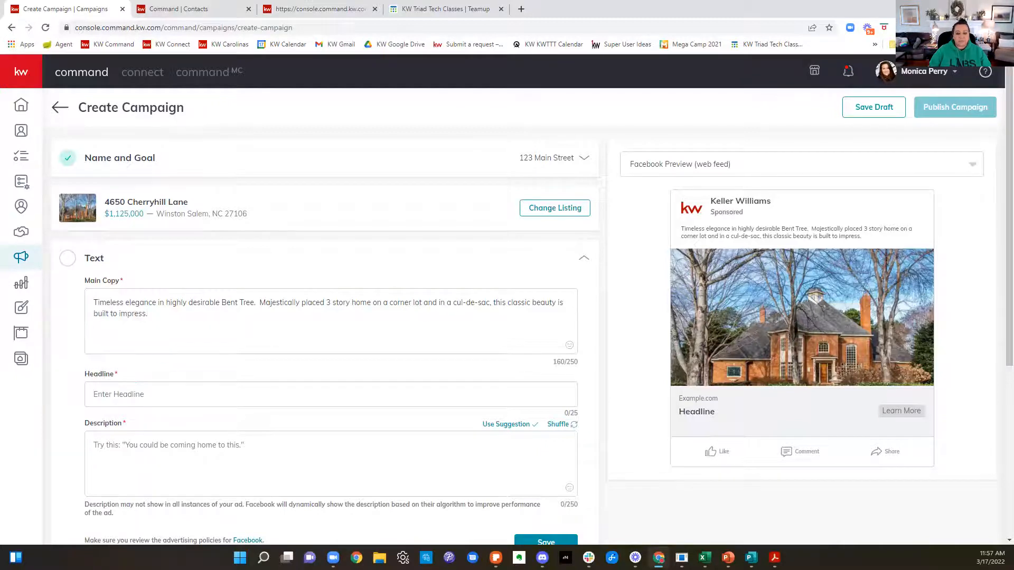
type("Lu")
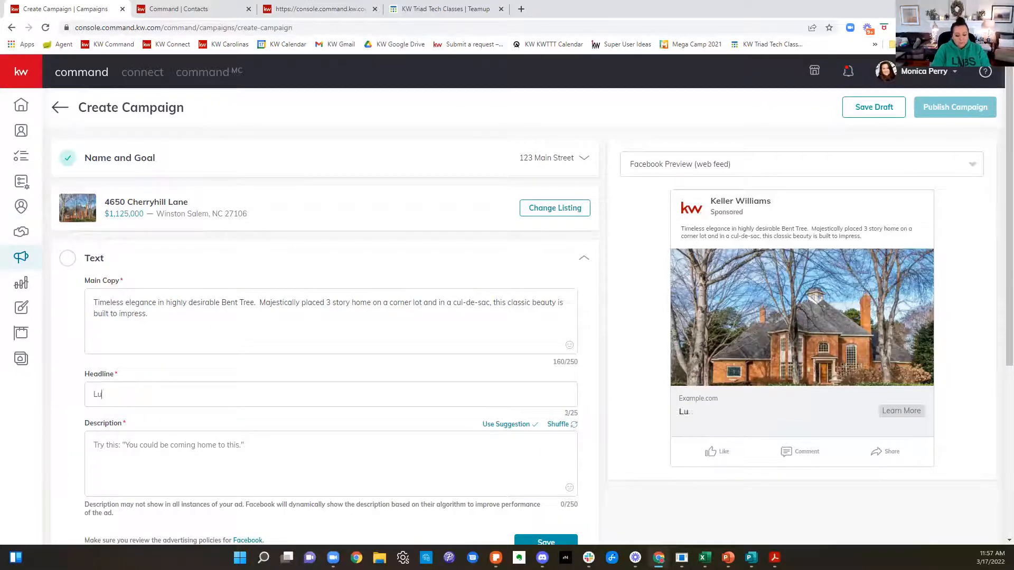
type("xury Licving at ")
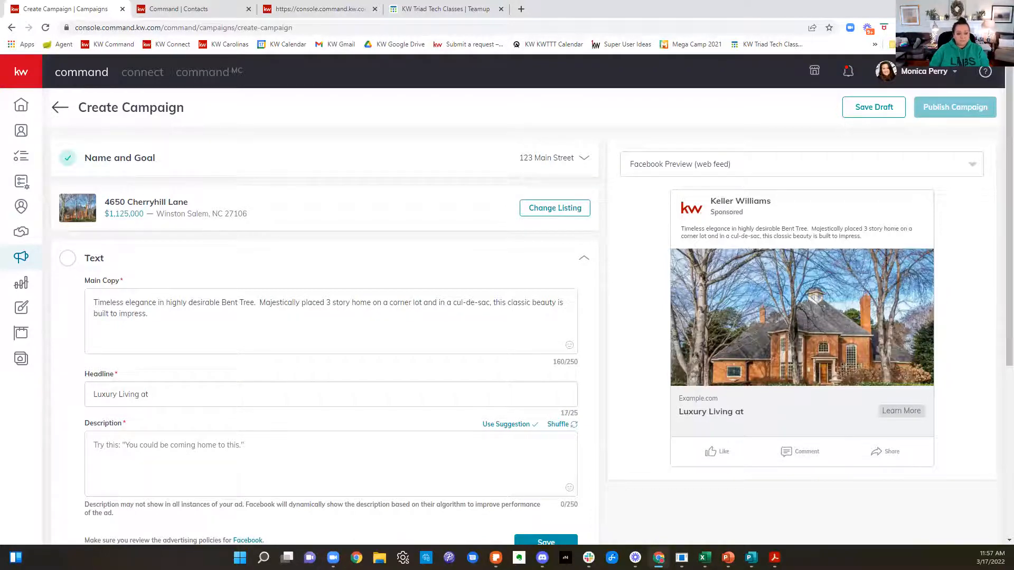
type("it's fin")
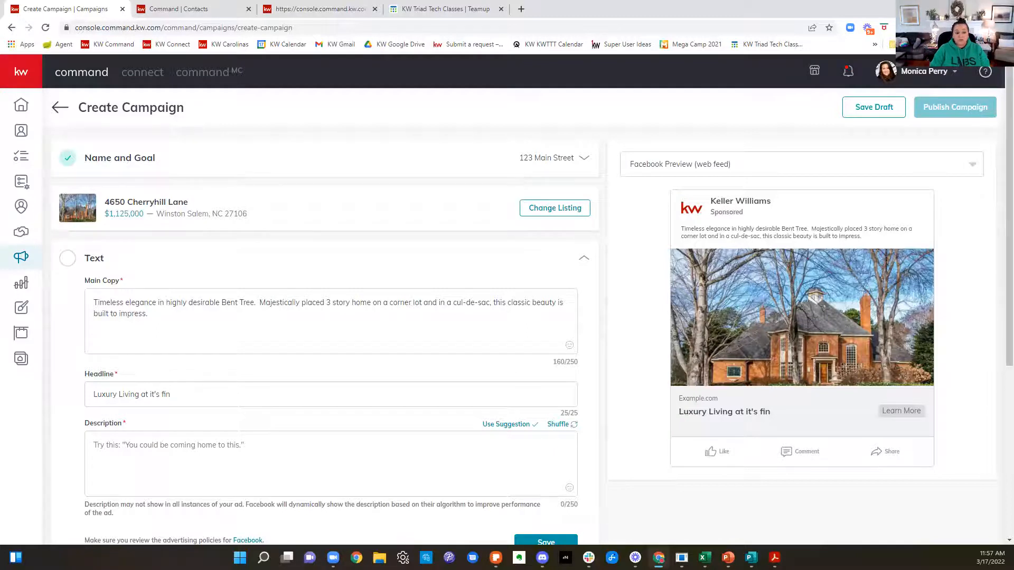
key("BackSpace")
key("BackSpace")
key("BackSpace")
key("BackSpace")
key("BackSpace")
key("BackSpace")
key("BackSpace")
key("BackSpace")
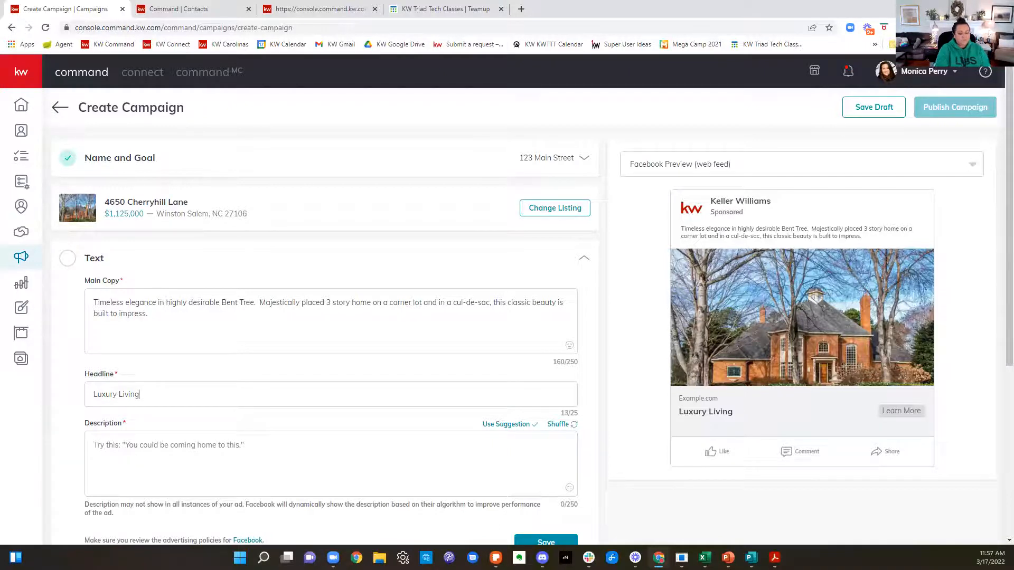
Step: Apply the suggested description "You could be coming home to this." and save the ad's text section
left_click(227, 482)
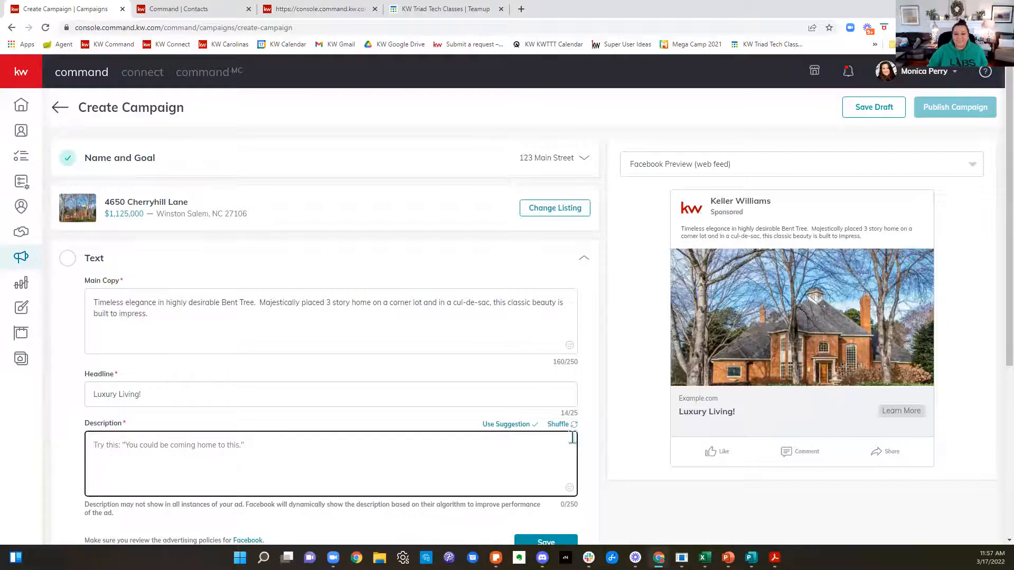
left_click(507, 424)
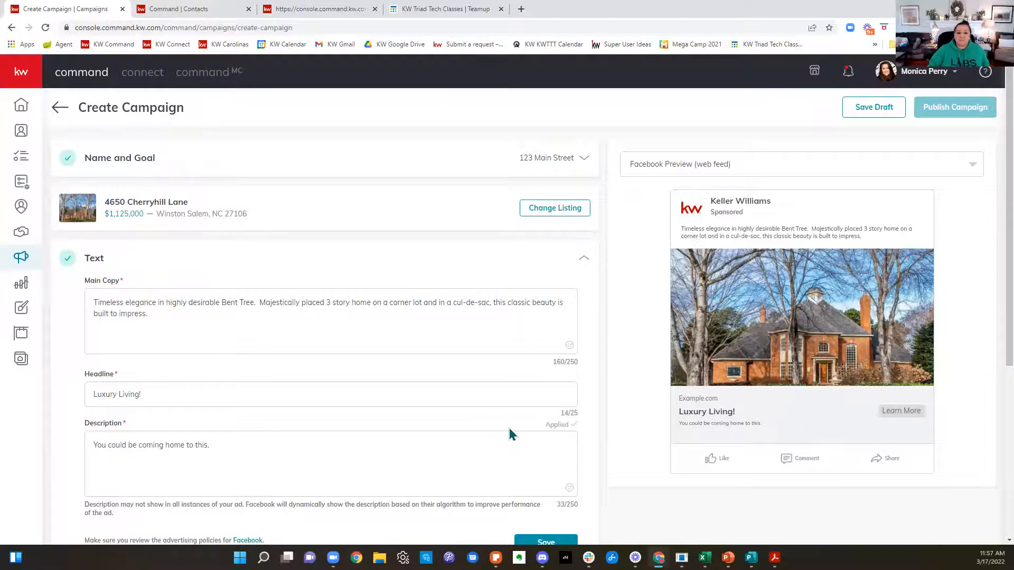
scroll(510, 429, "down", 3)
scroll(396, 457, "up", 2)
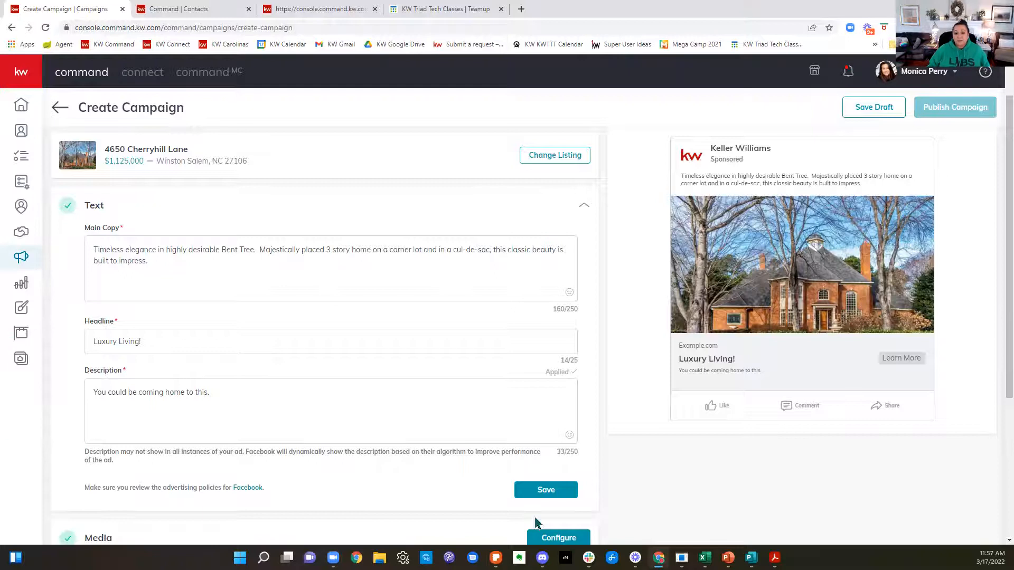
left_click(545, 491)
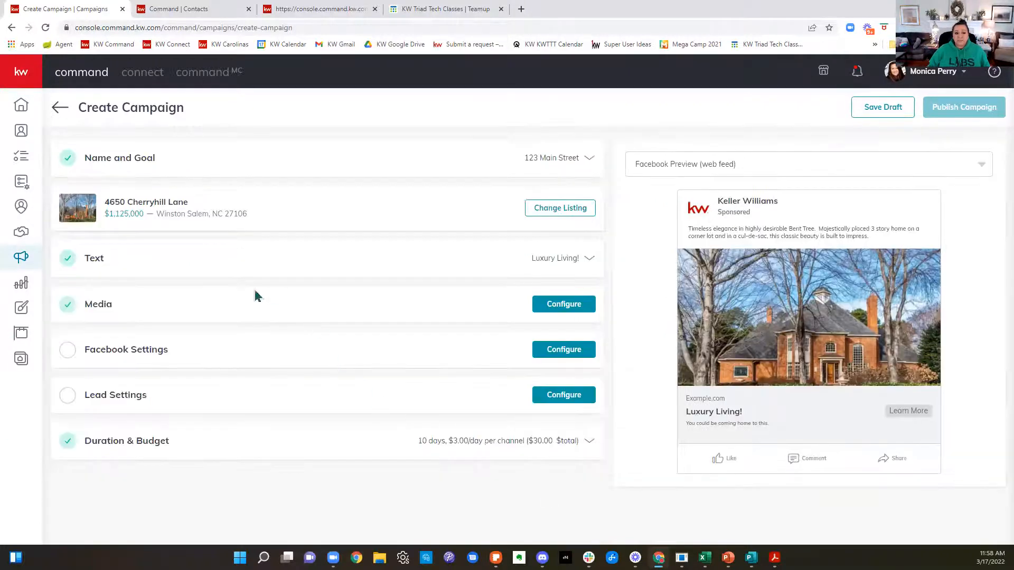
Step: Add the listing's wood-paneled office photo as a second ad image, cropped to Square (1:1)
left_click(233, 309)
mouse_move(135, 251)
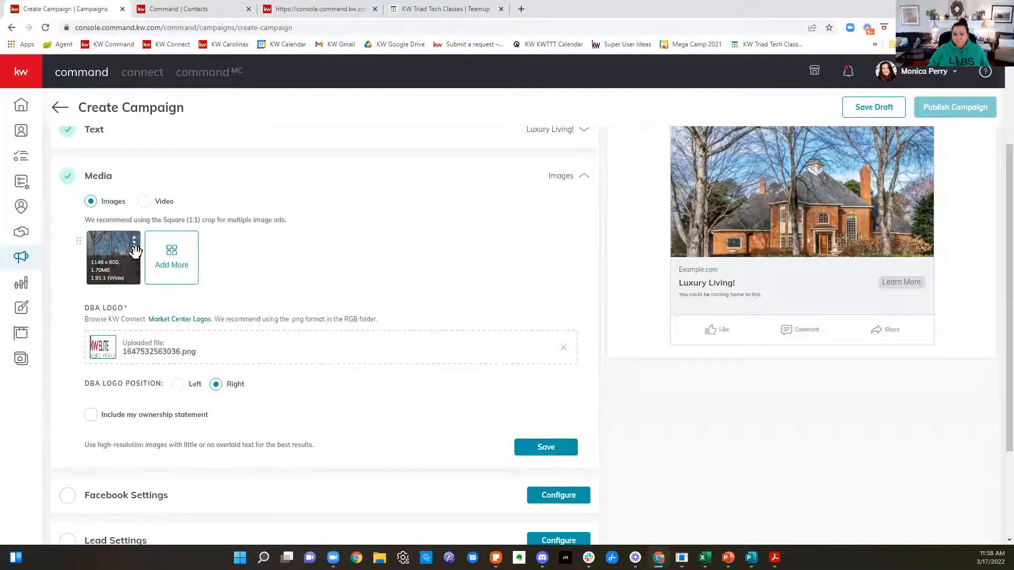
left_click(162, 261)
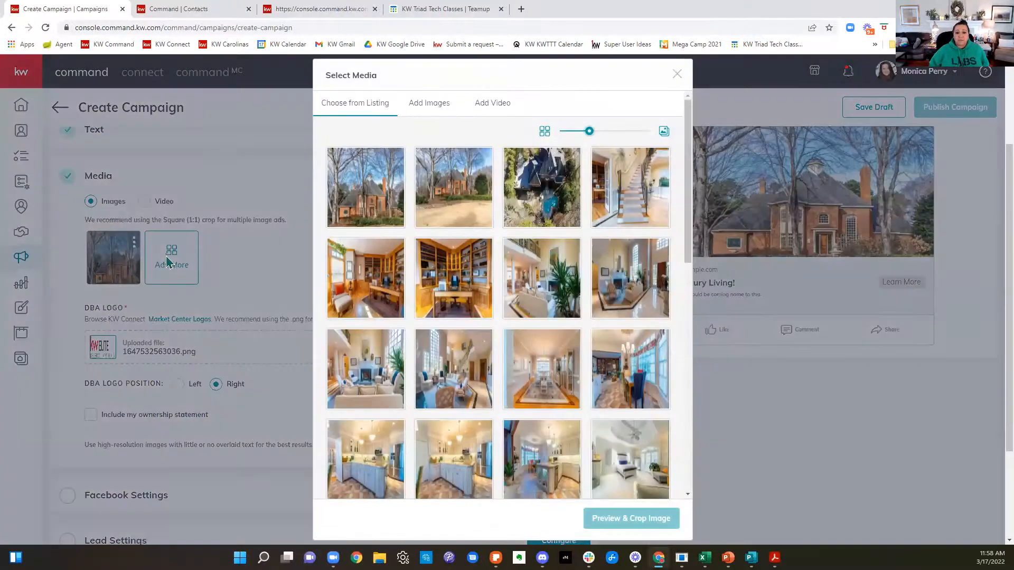
left_click(459, 289)
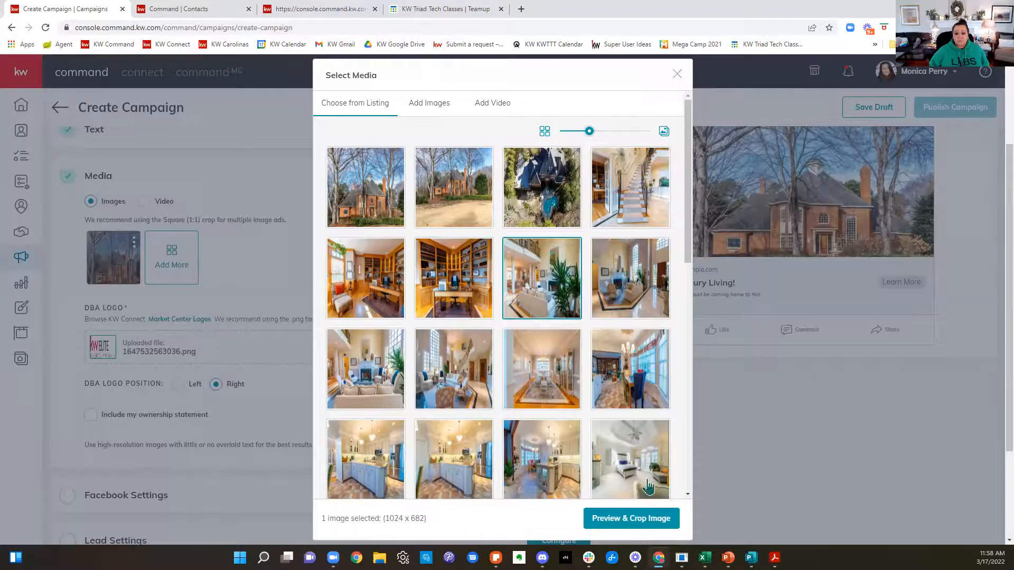
left_click(650, 522)
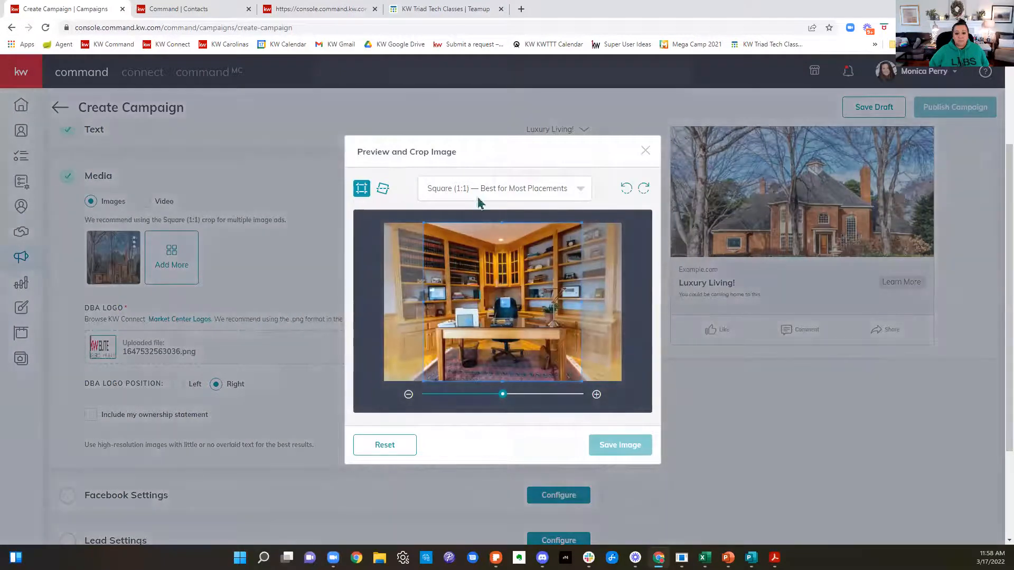
left_click(489, 192)
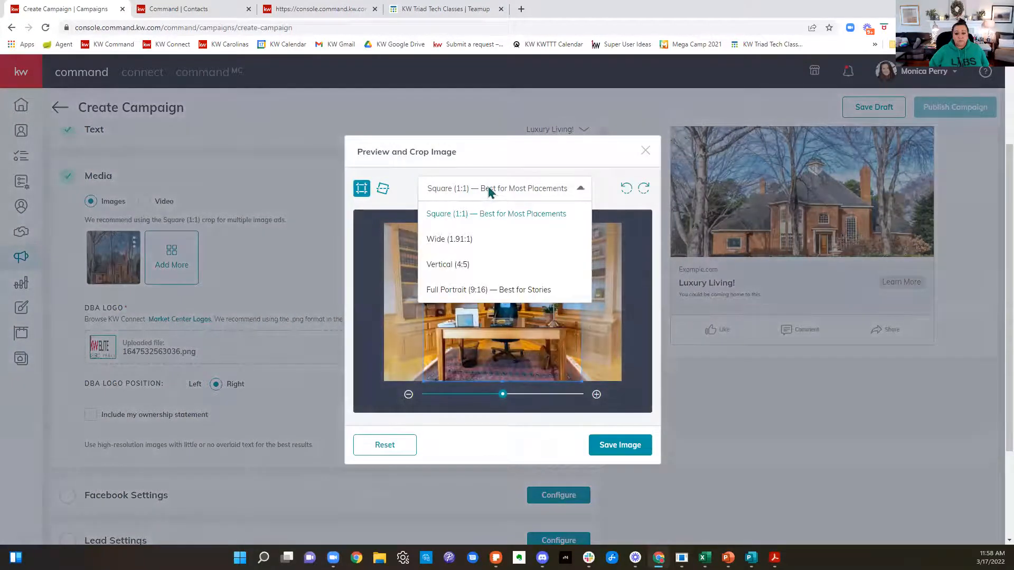
left_click(626, 447)
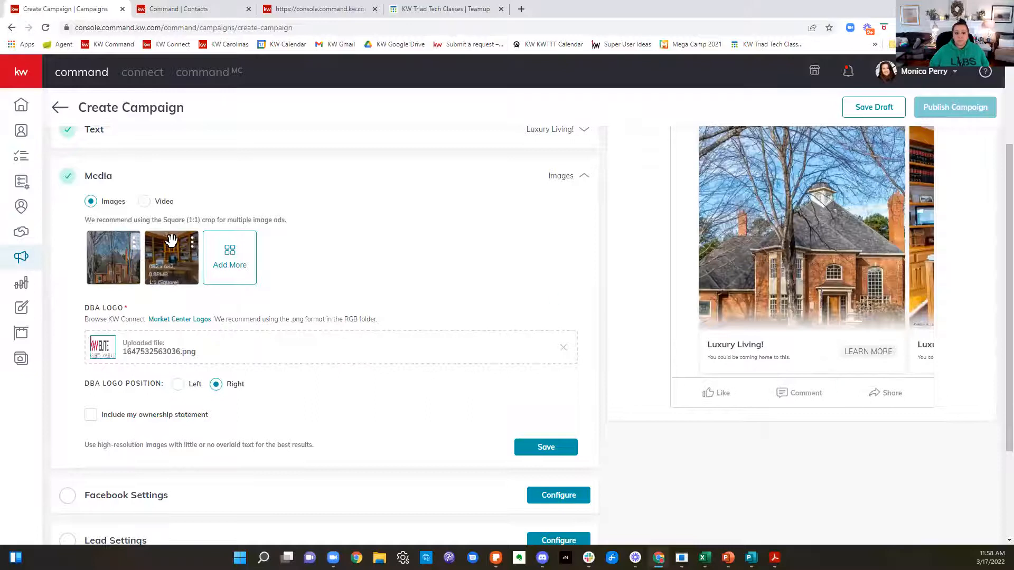
Step: Delete the office photo so only the exterior image is used, and save the media section
left_click(134, 242)
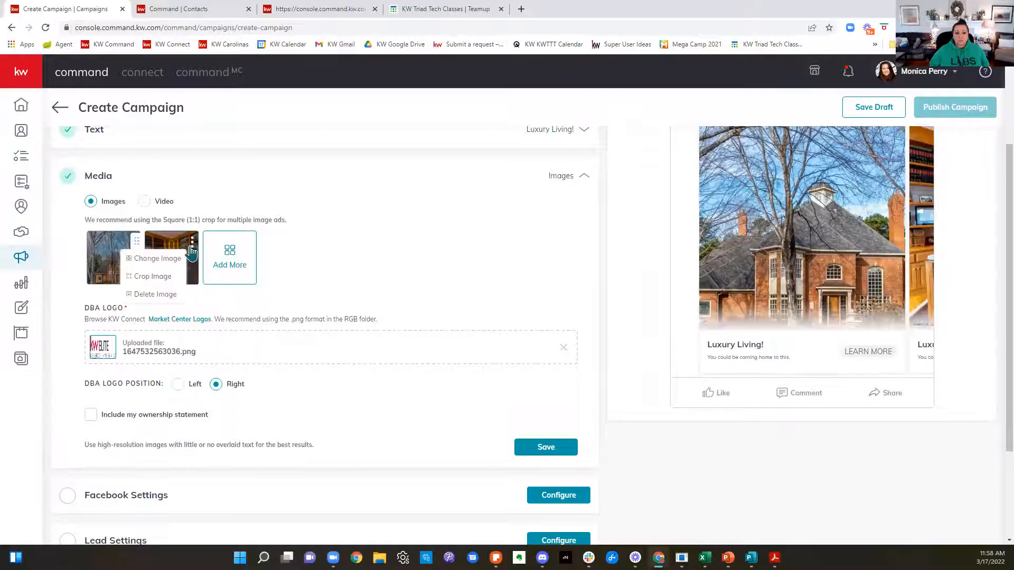
left_click(151, 295)
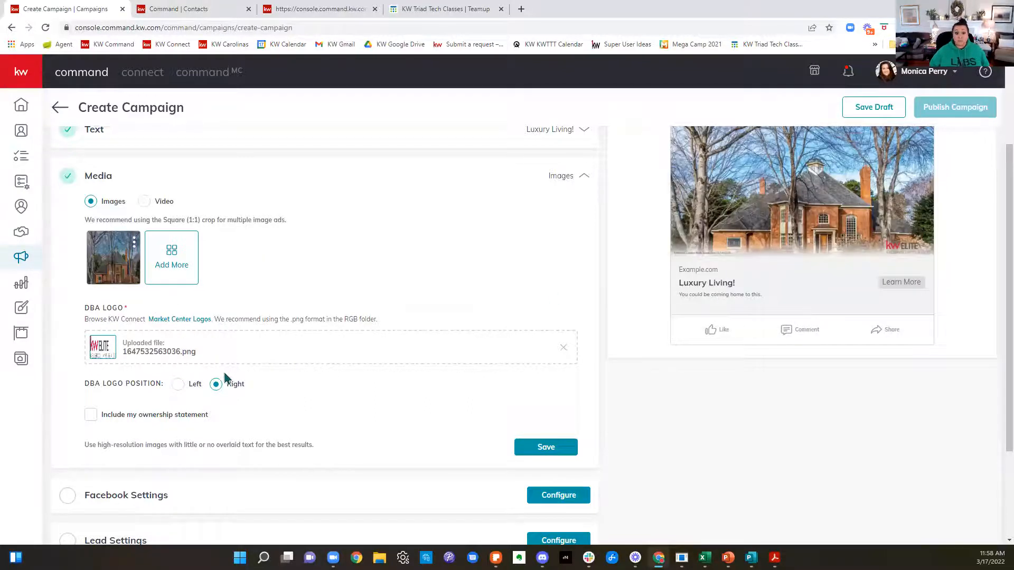
scroll(246, 377, "down", 1)
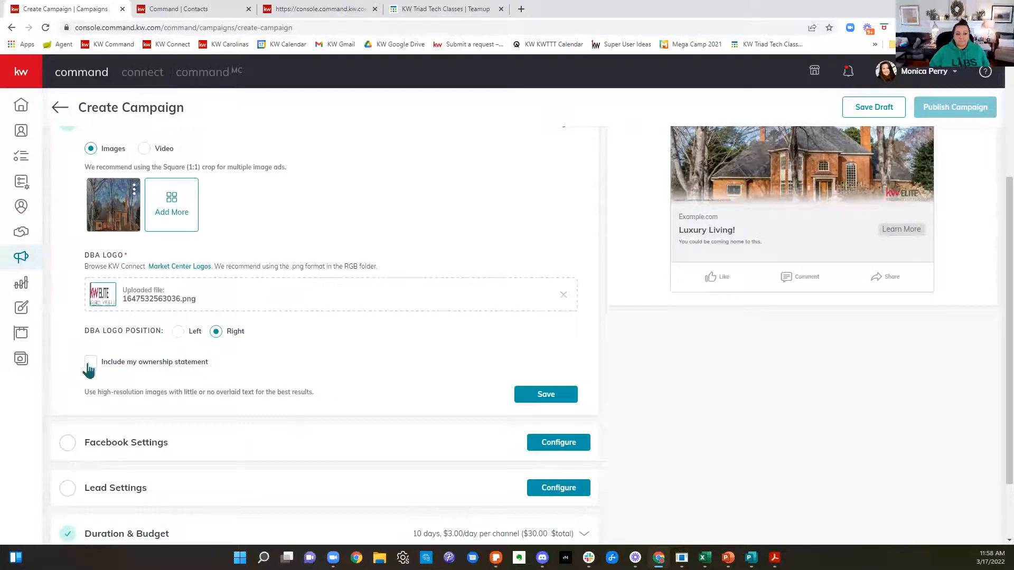
left_click(550, 397)
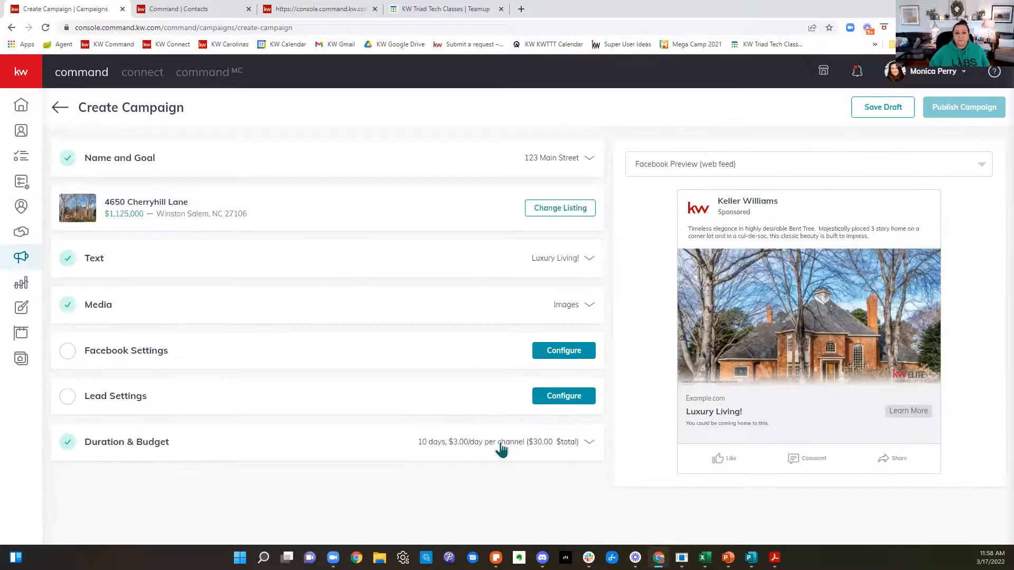
Step: In the Facebook settings, choose the Winston-Salem, Forsyth County Real Estate page and the Facebook Lead Generation Form destination
left_click(209, 365)
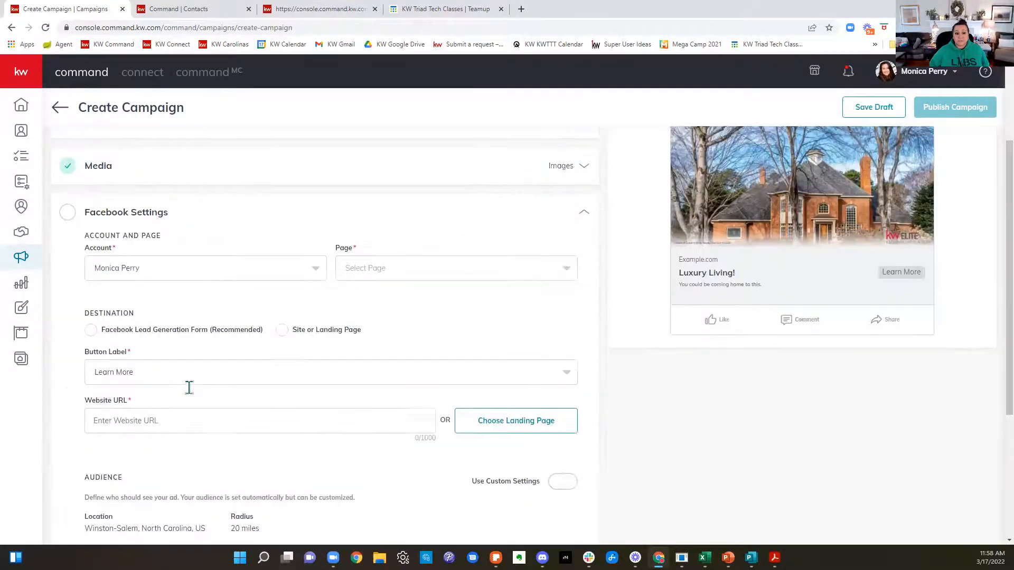
left_click(184, 301)
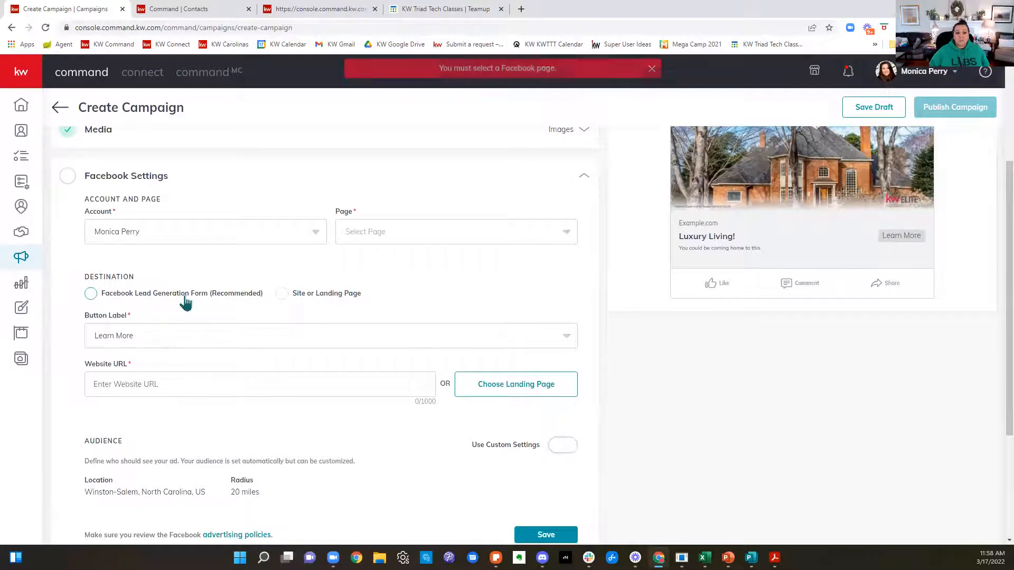
left_click(92, 296)
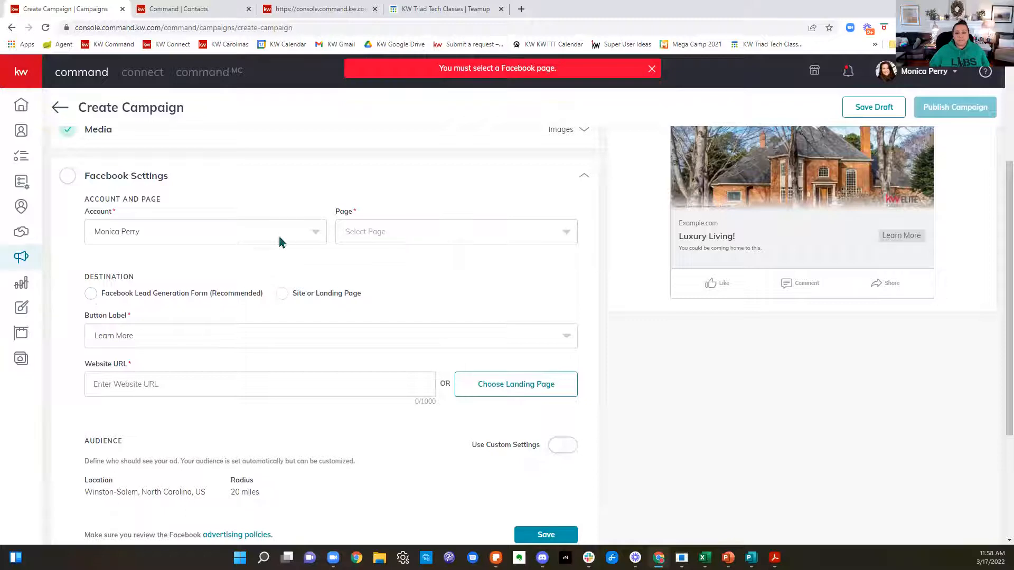
left_click(495, 245)
left_click(494, 264)
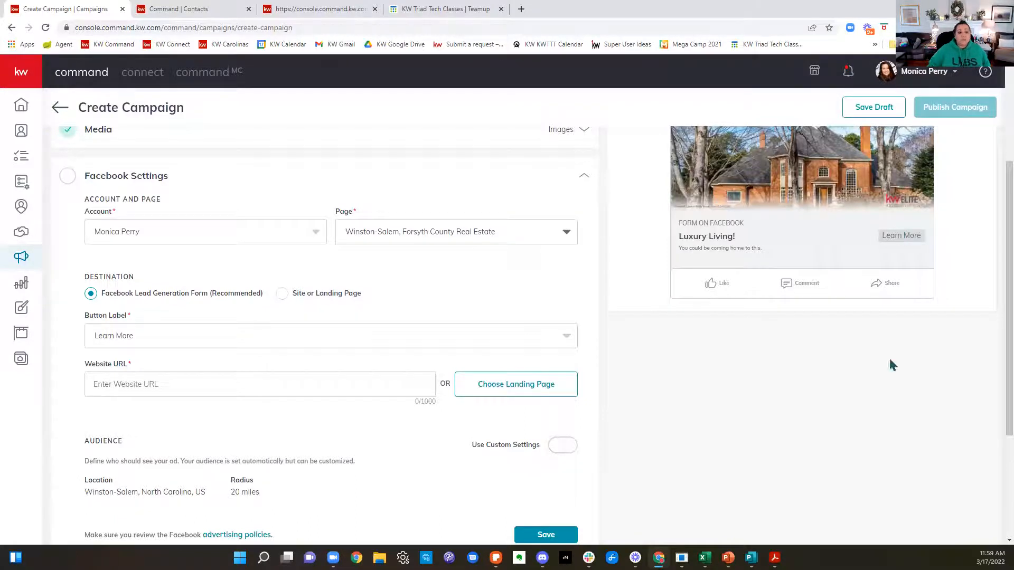
Step: Review the available button labels for the ad and keep Learn More
left_click(207, 338)
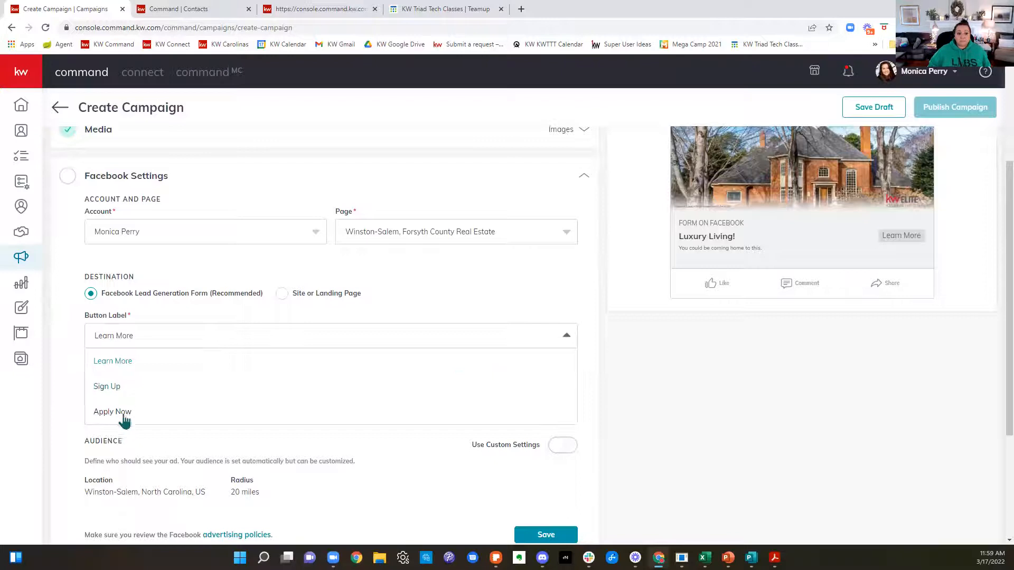
left_click(469, 300)
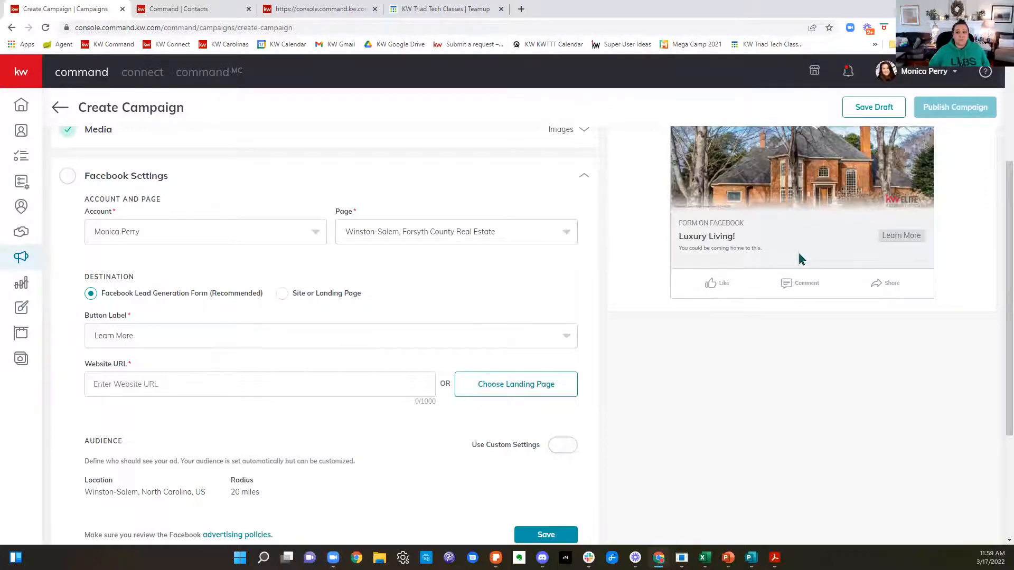
left_click(365, 341)
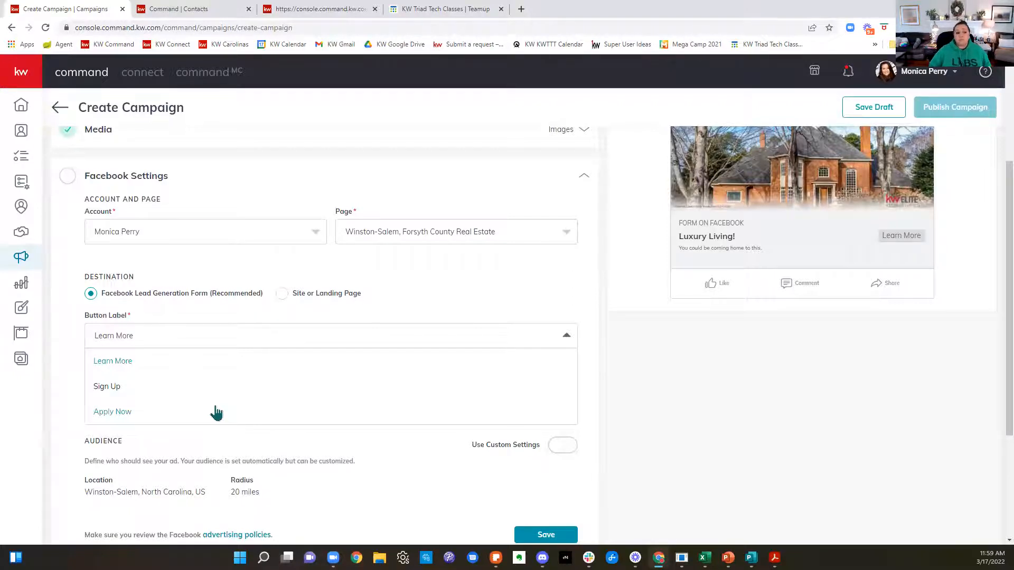
left_click(496, 301)
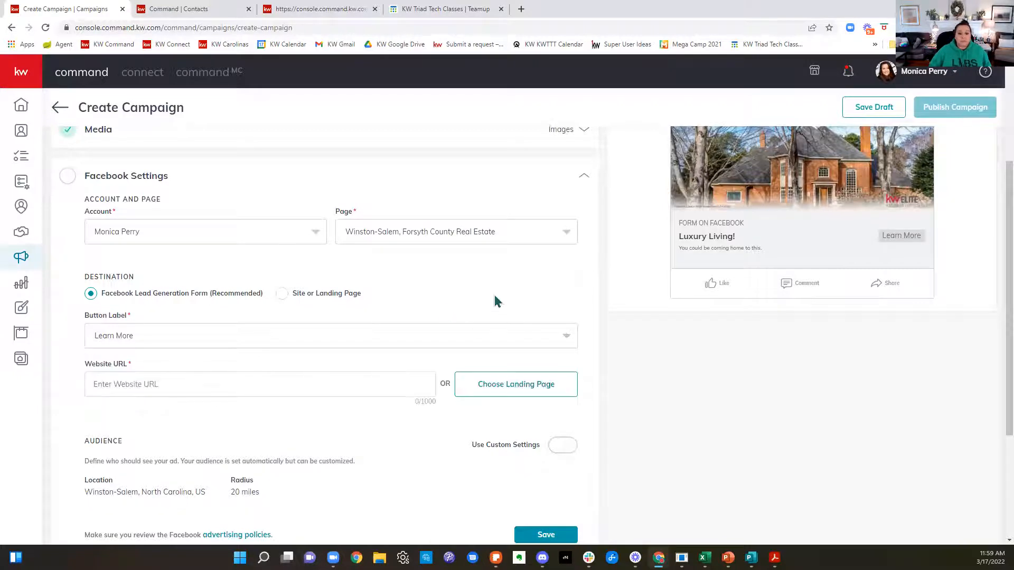
left_click(102, 386)
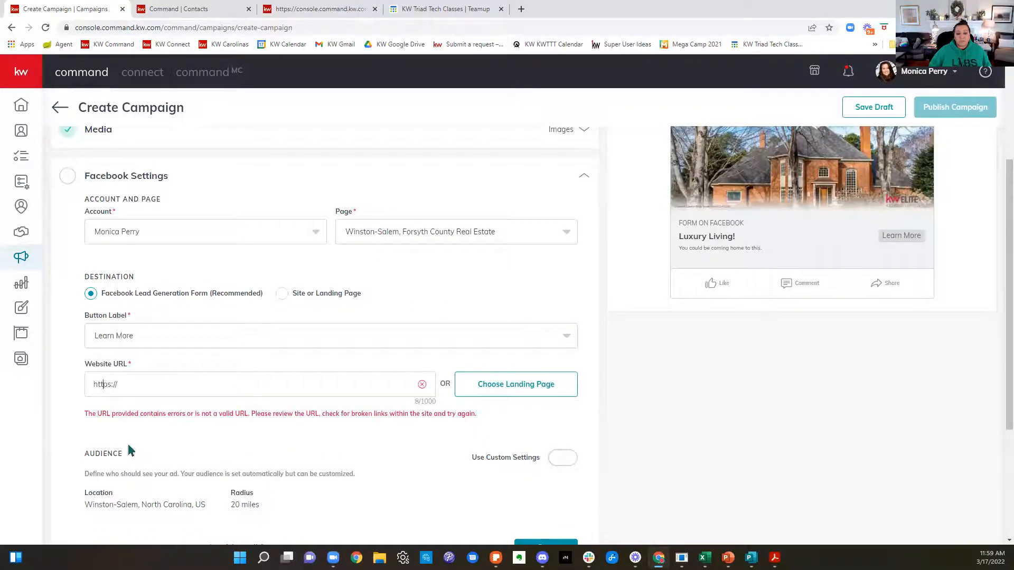
left_click_drag(242, 384, 70, 395)
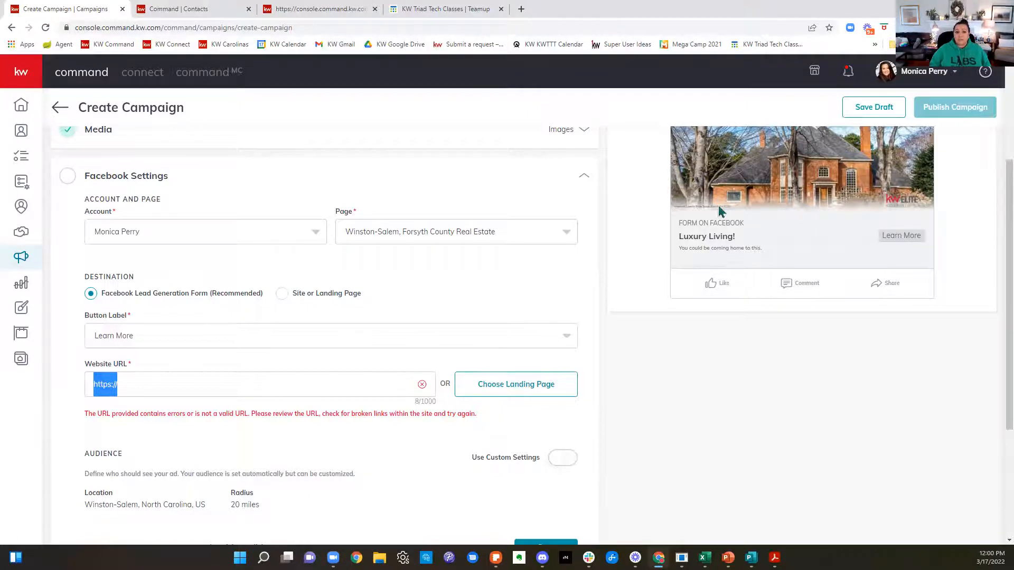
left_click(522, 9)
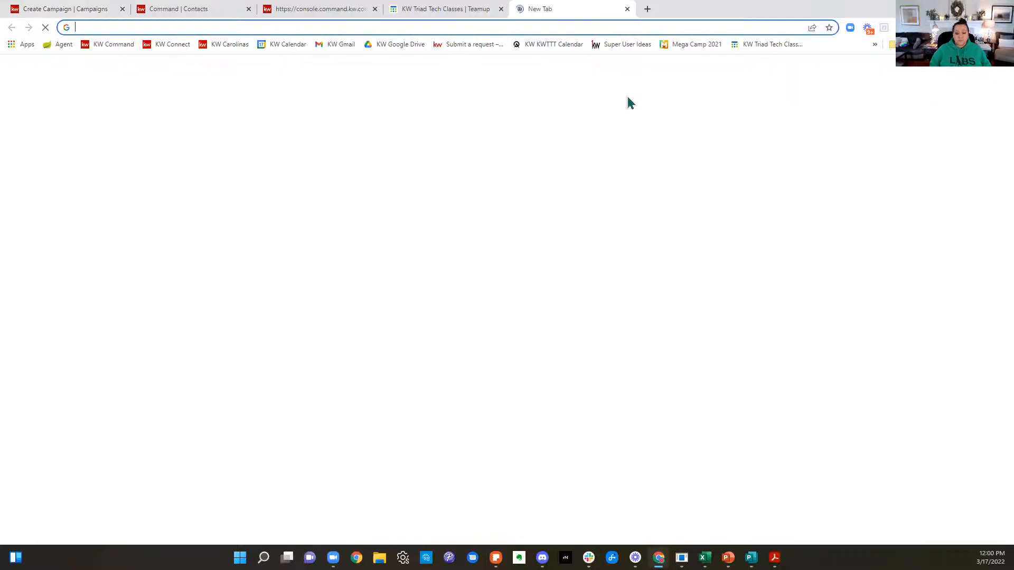
type("monica")
key("Return")
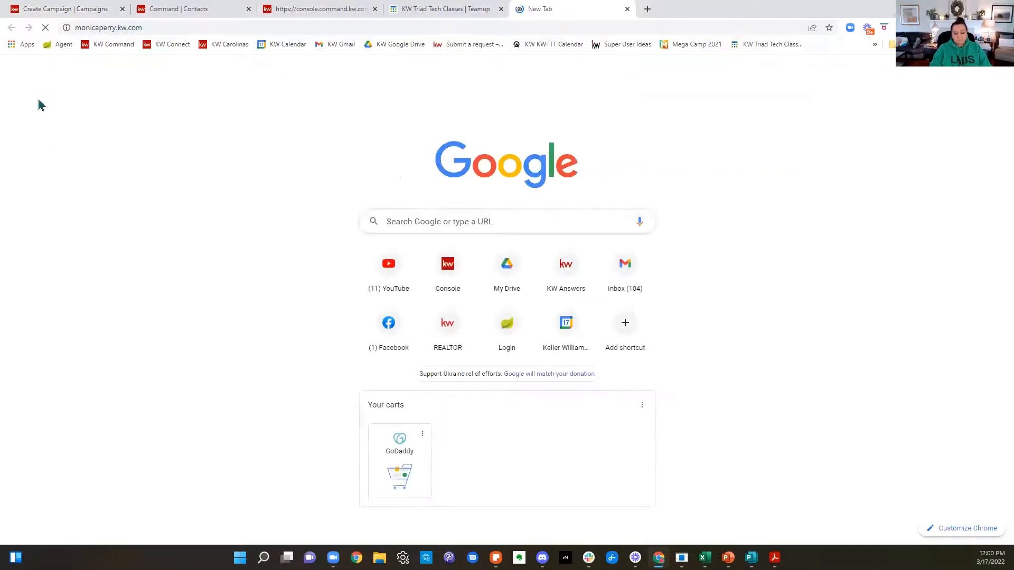
Step: Check the listing in the campaign draft, and try searching the agent's KW website for the listing's street address
left_click(98, 9)
scroll(753, 328, "up", 3)
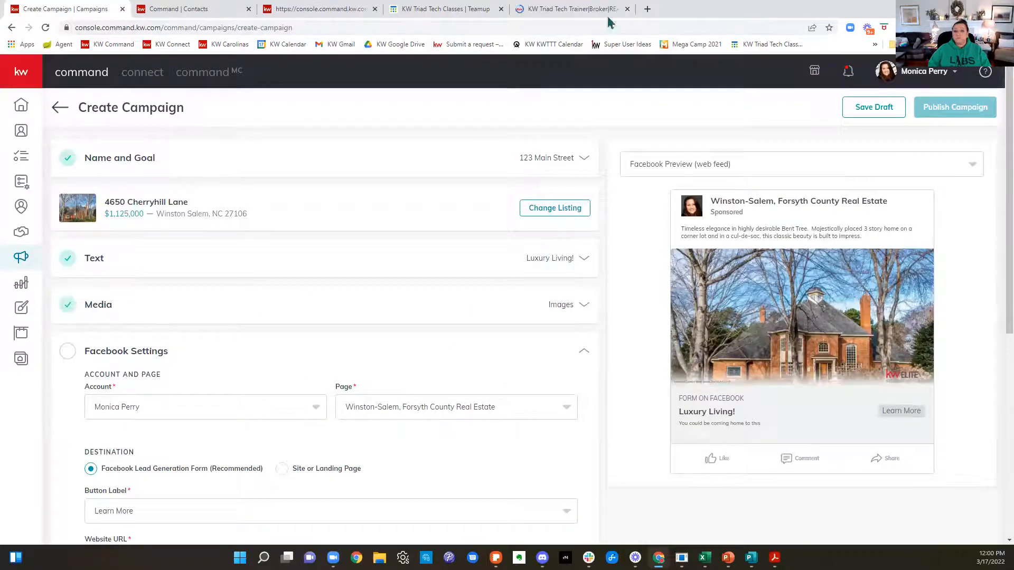
left_click(560, 9)
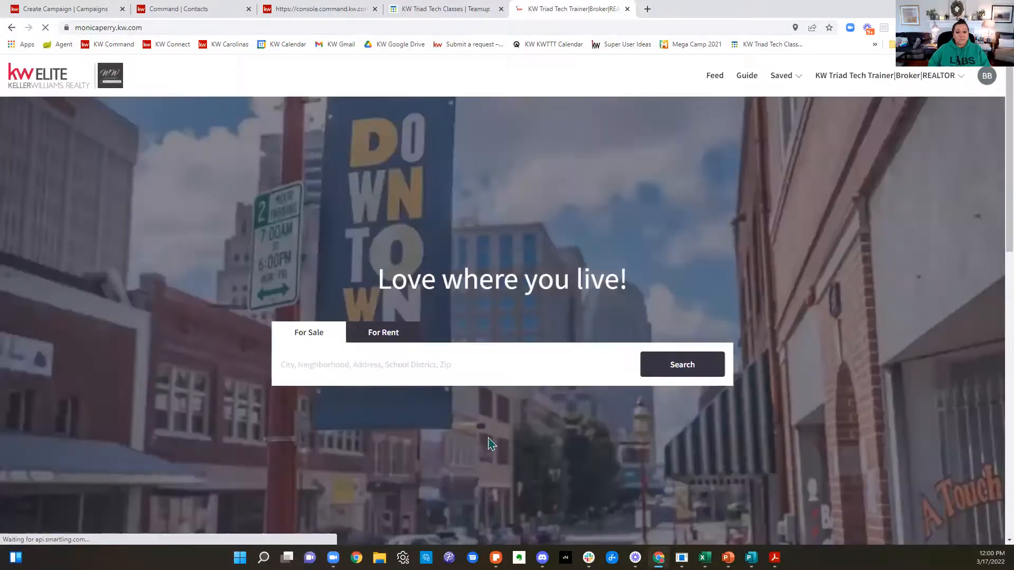
left_click(494, 368)
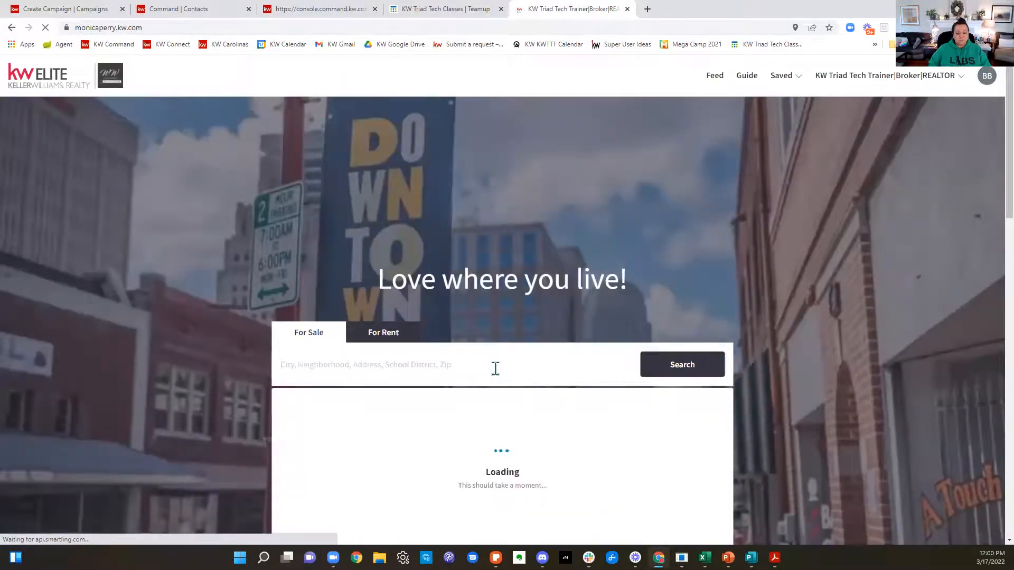
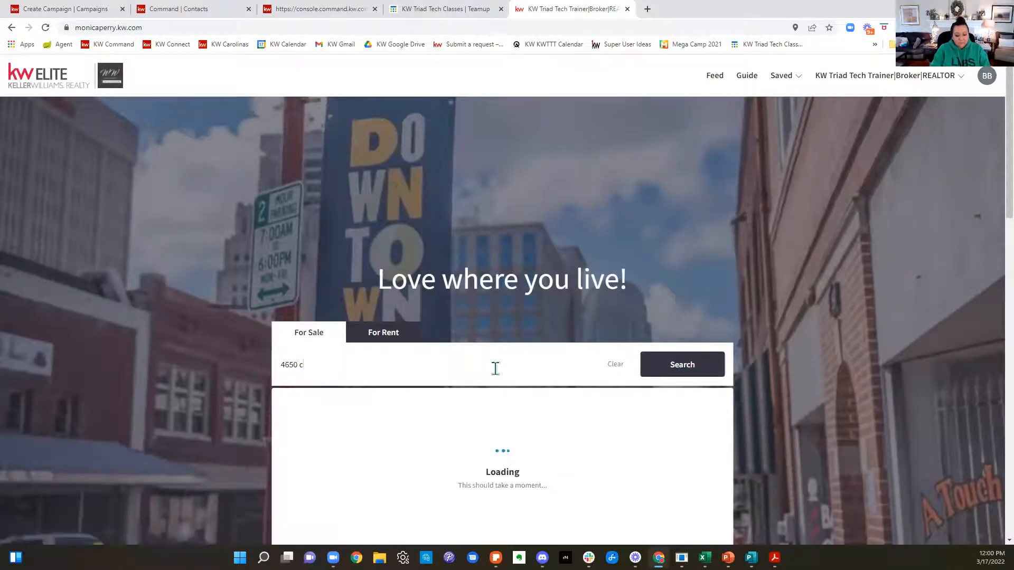
key("Return")
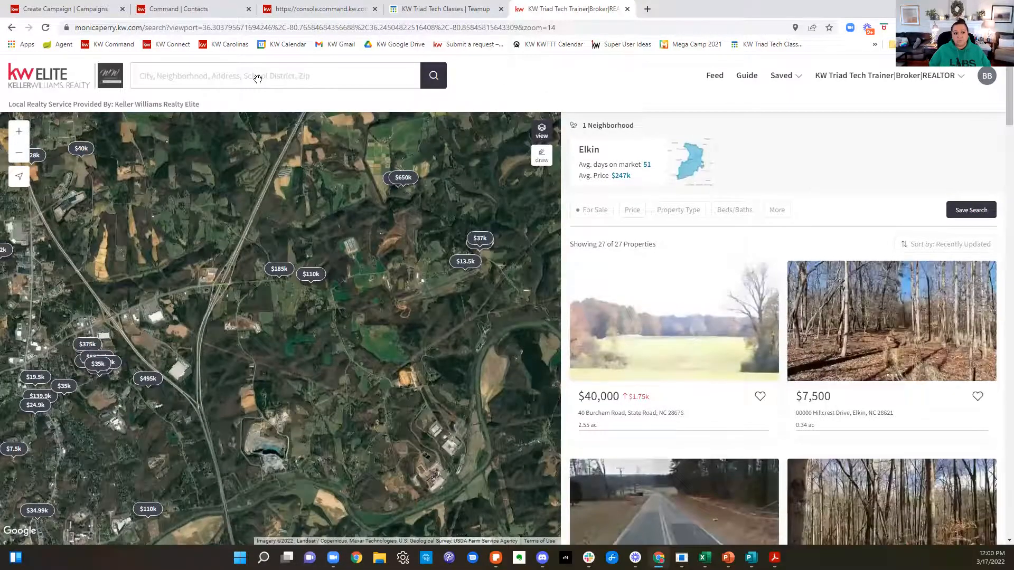
Step: Search the website's map page for the listing's street address, open its property page and close the search tab
left_click(258, 81)
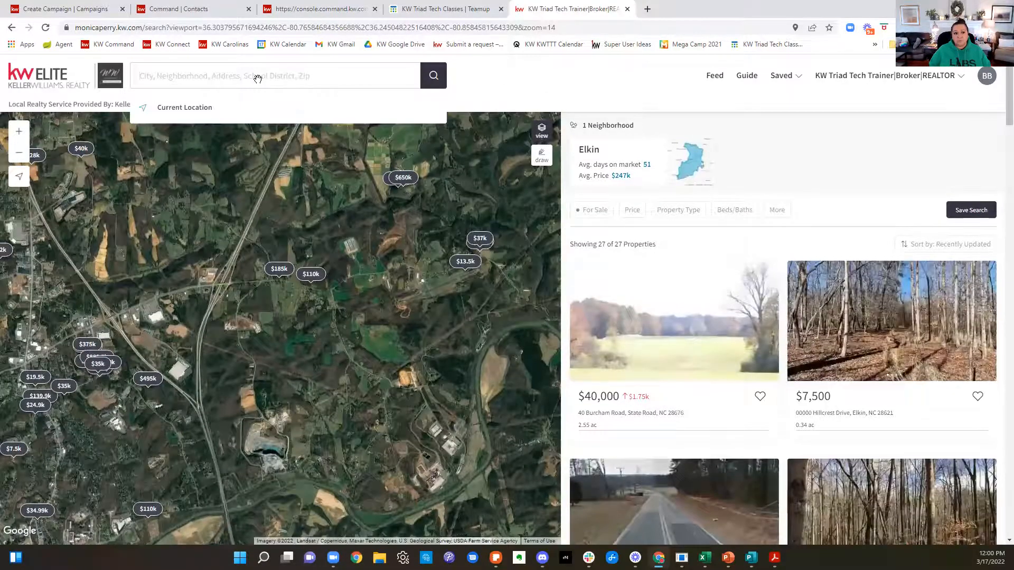
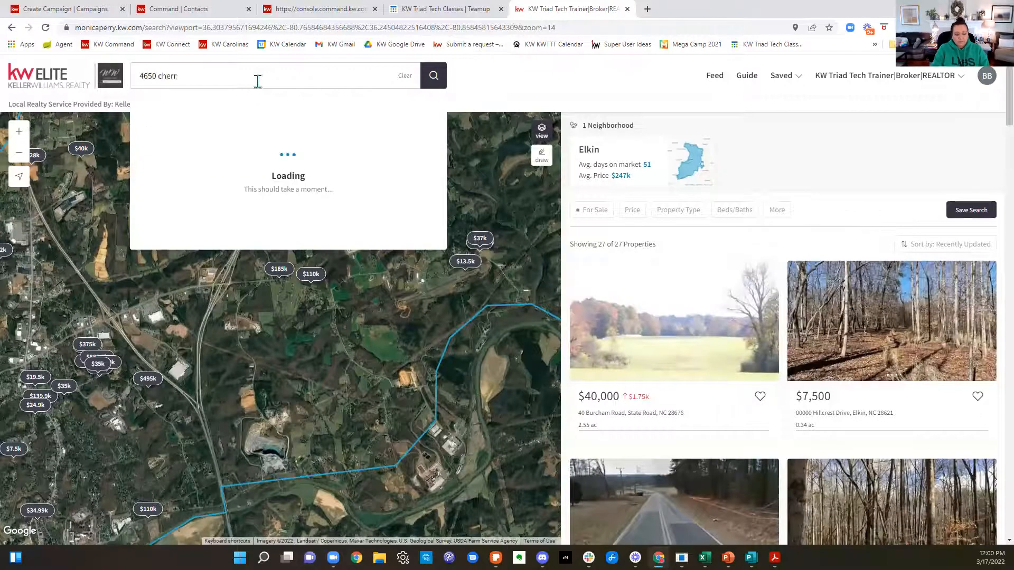
left_click(267, 129)
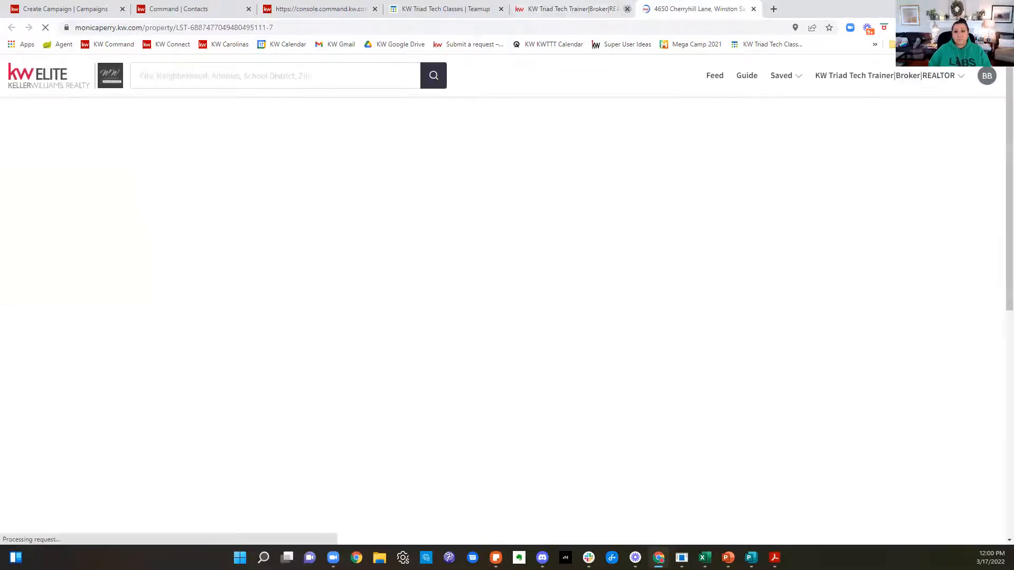
left_click(627, 10)
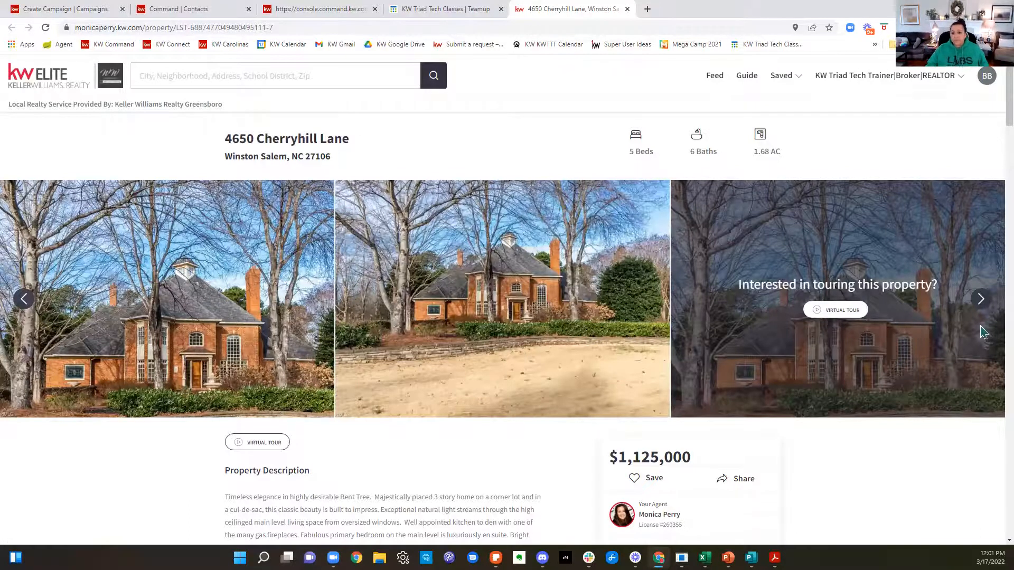
Step: Examine the listing page's photos, property description, financial details, neighborhood data, nearby schools and payment calculator
left_click(983, 300)
left_click(981, 301)
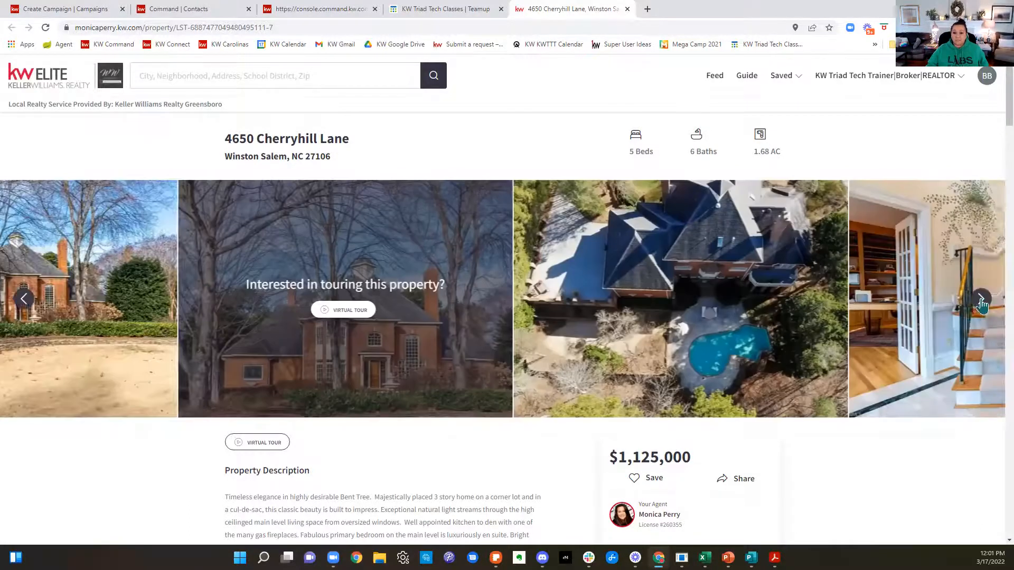
left_click(978, 305)
scroll(974, 312, "down", 5)
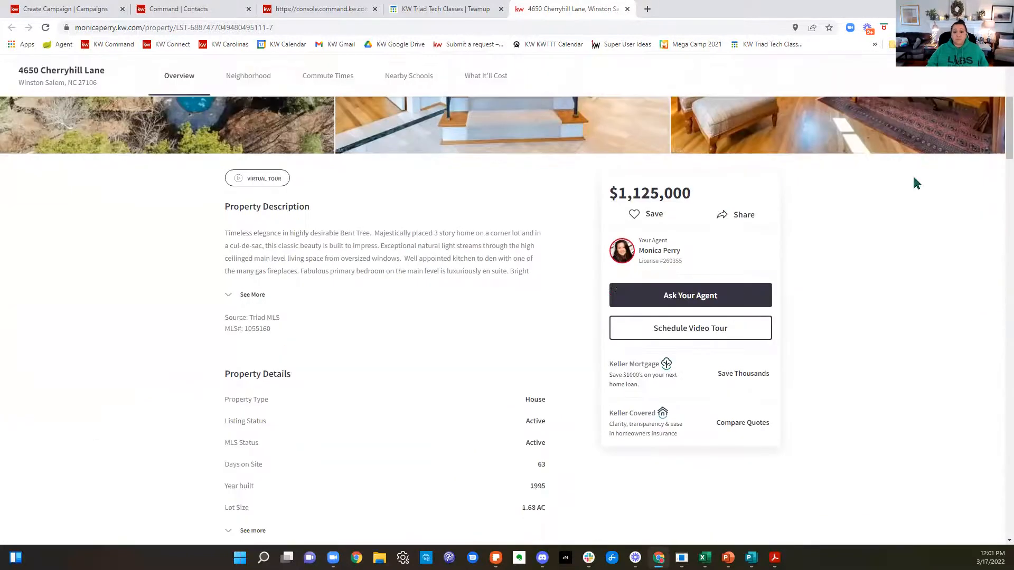
left_click_drag(225, 234, 403, 317)
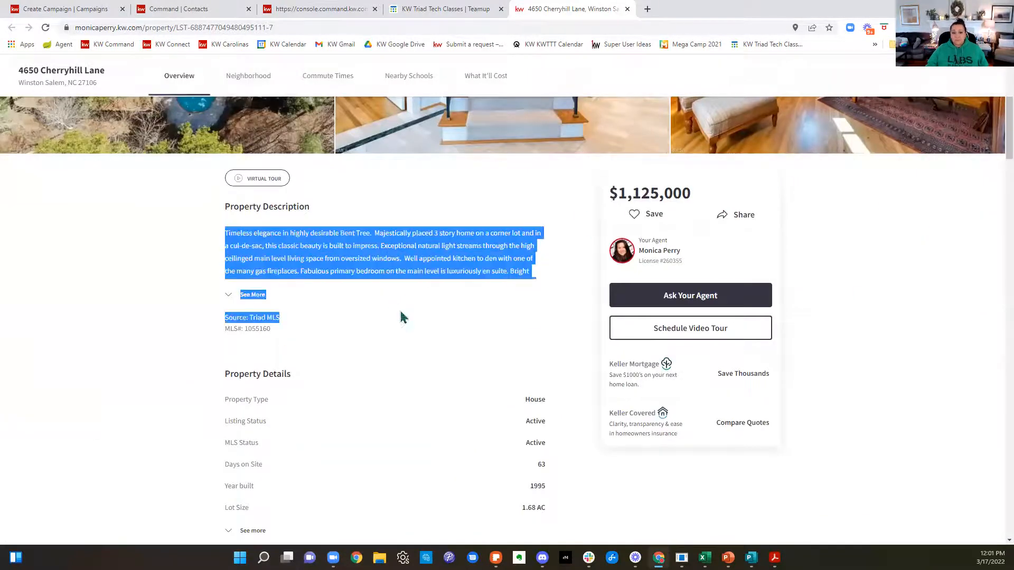
scroll(409, 308, "down", 4)
scroll(523, 296, "down", 8)
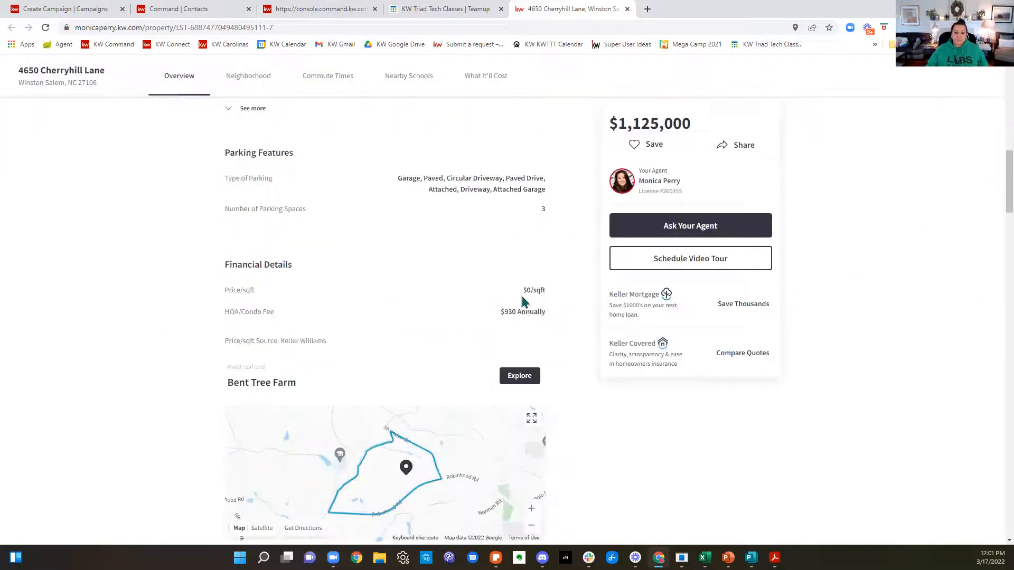
scroll(815, 314, "down", 12)
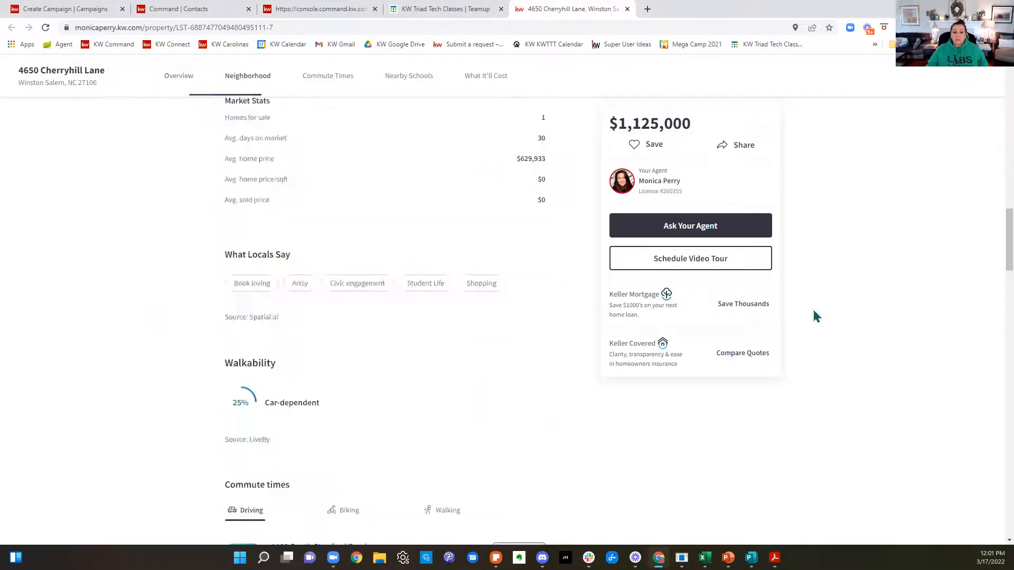
scroll(834, 315, "down", 20)
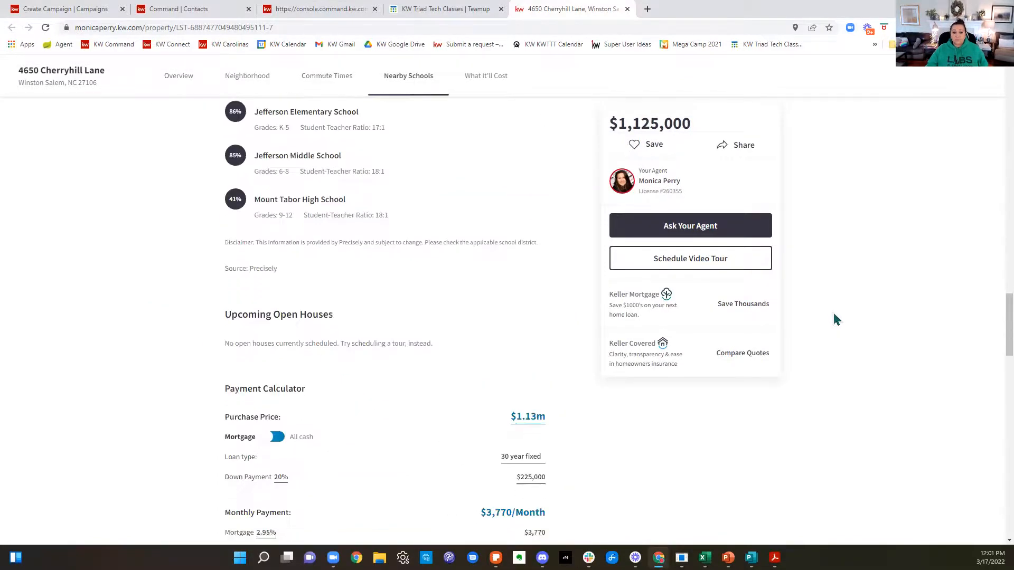
Step: Copy the listing page's web address and paste it over the placeholder as the campaign's Website URL
left_click_drag(323, 29, 66, 51)
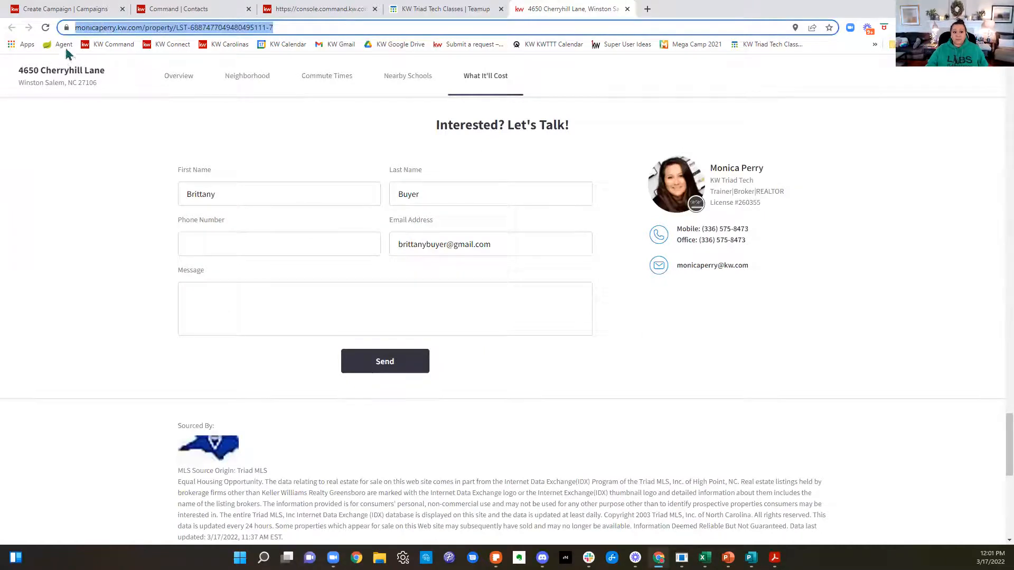
right_click(91, 27)
left_click(112, 88)
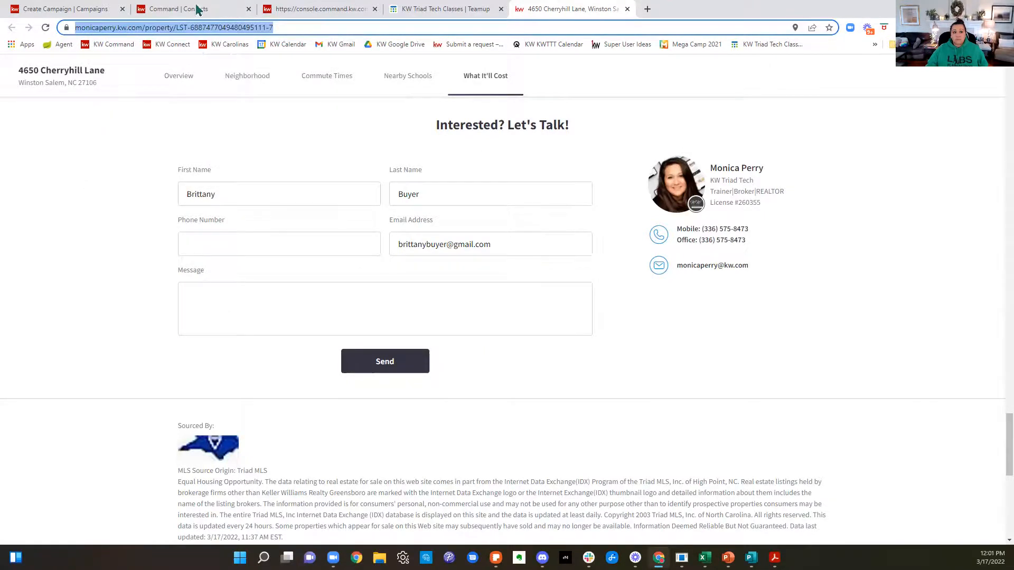
left_click(79, 9)
scroll(332, 376, "down", 4)
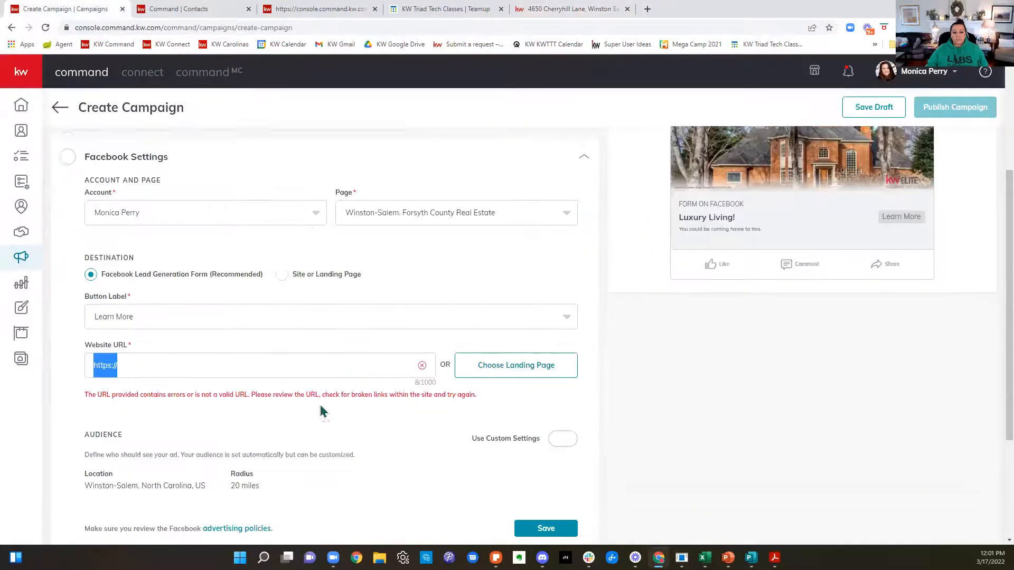
left_click(181, 354)
key("ctrl+a")
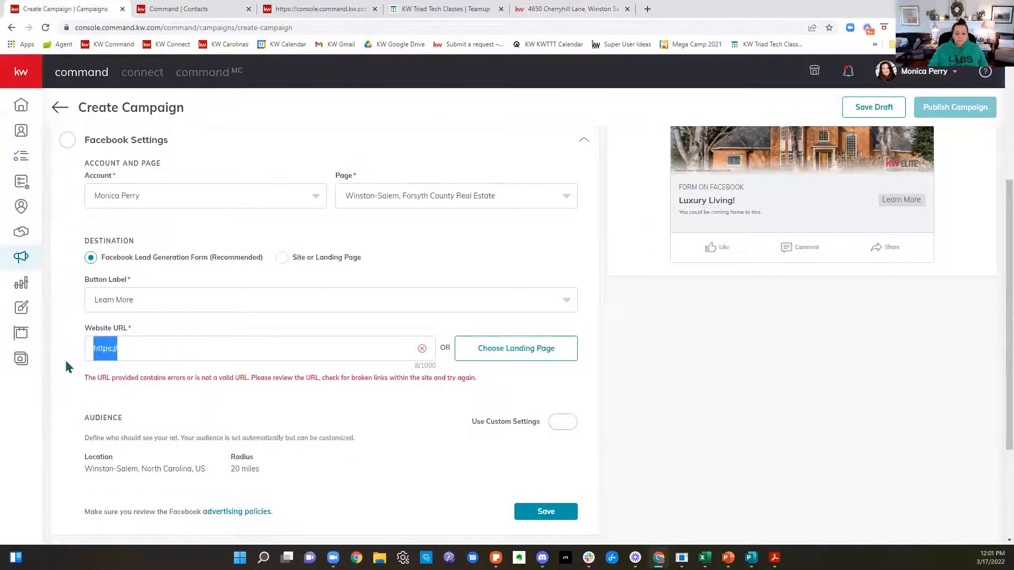
key("ctrl+v")
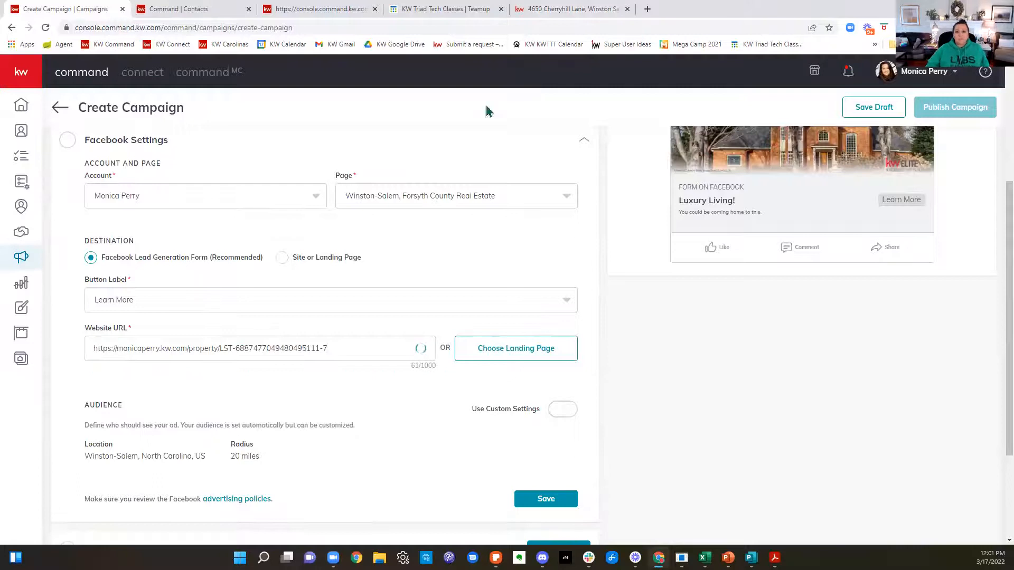
Step: Review the linked listing page from the contact form back up to the overview, and return to the campaign
left_click(566, 8)
scroll(738, 373, "up", 5)
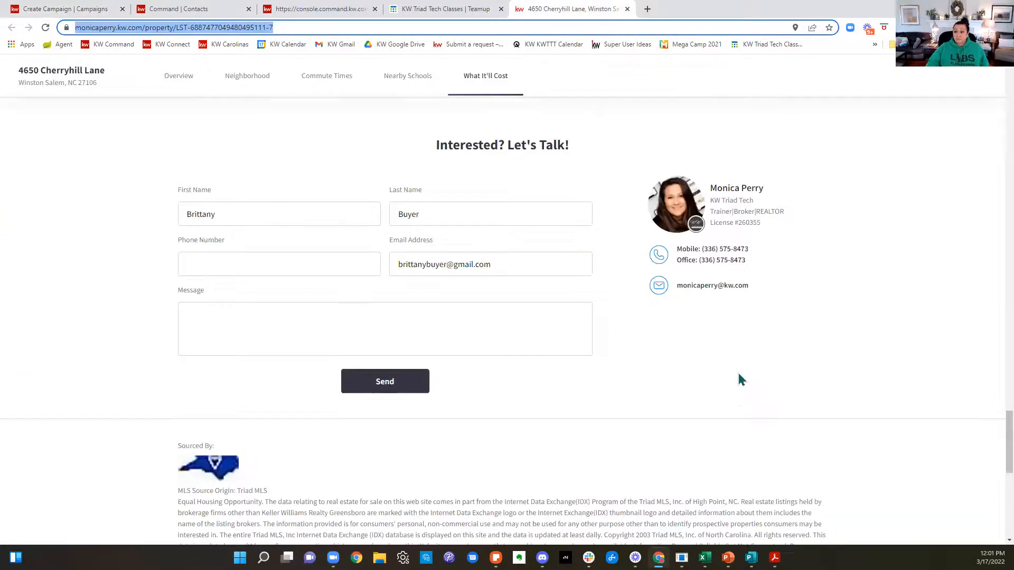
scroll(740, 379, "up", 15)
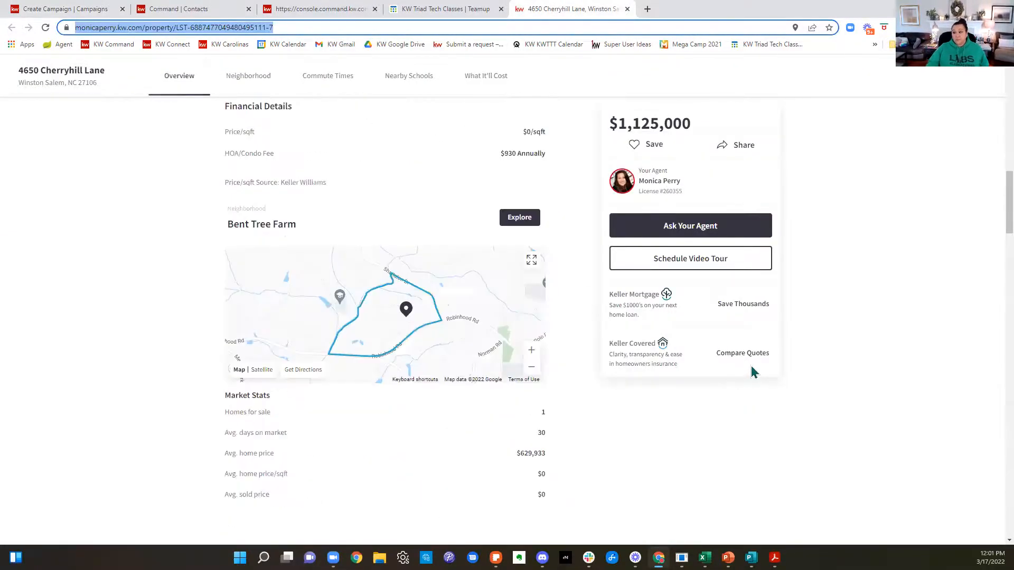
scroll(752, 372, "up", 5)
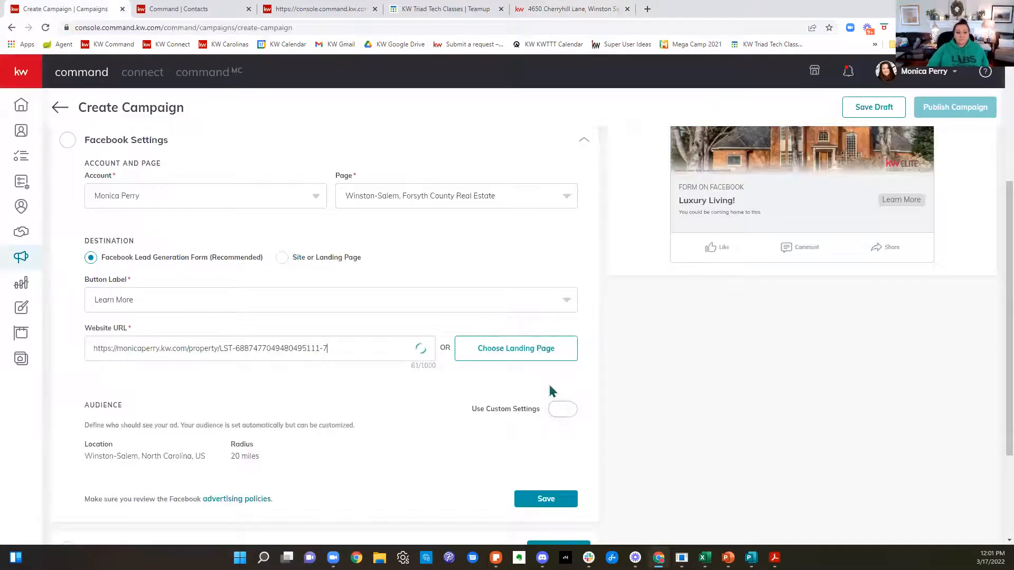
Step: Turn on custom audience settings in the Facebook settings and set the Winston-Salem targeting radius to 15 miles
scroll(458, 273, "down", 2)
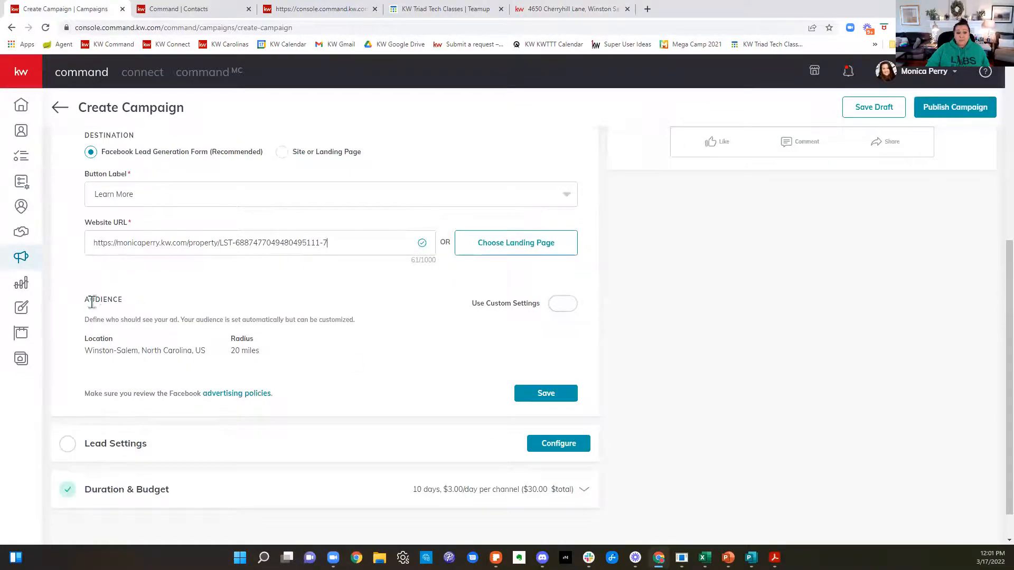
left_click_drag(90, 300, 196, 310)
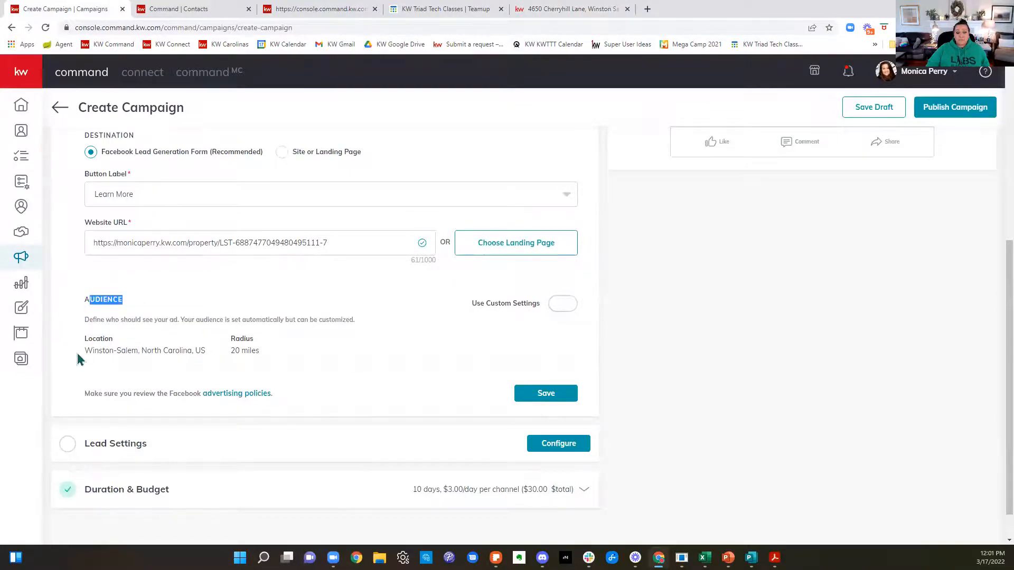
left_click_drag(79, 355, 346, 357)
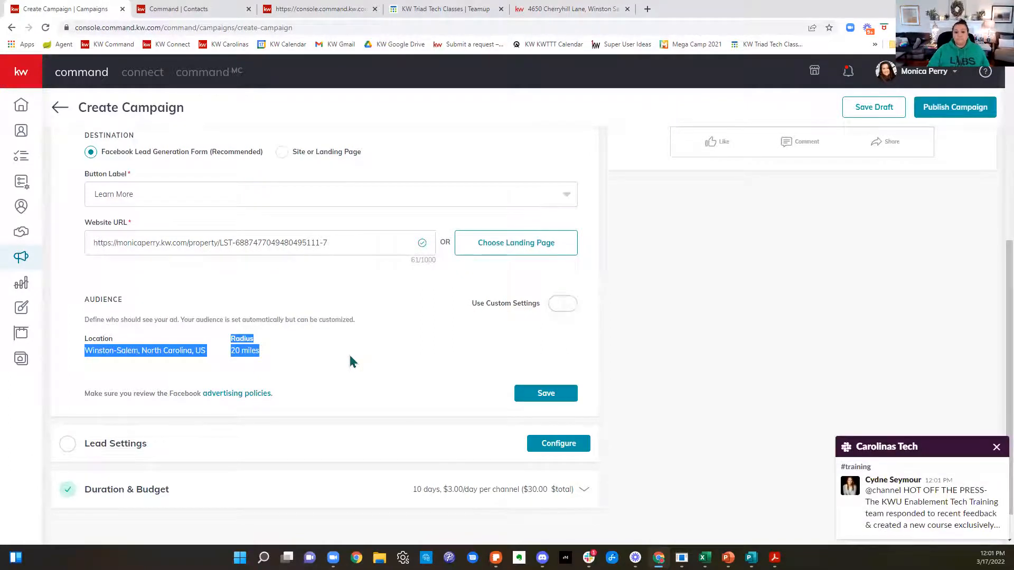
left_click(569, 312)
left_click(569, 311)
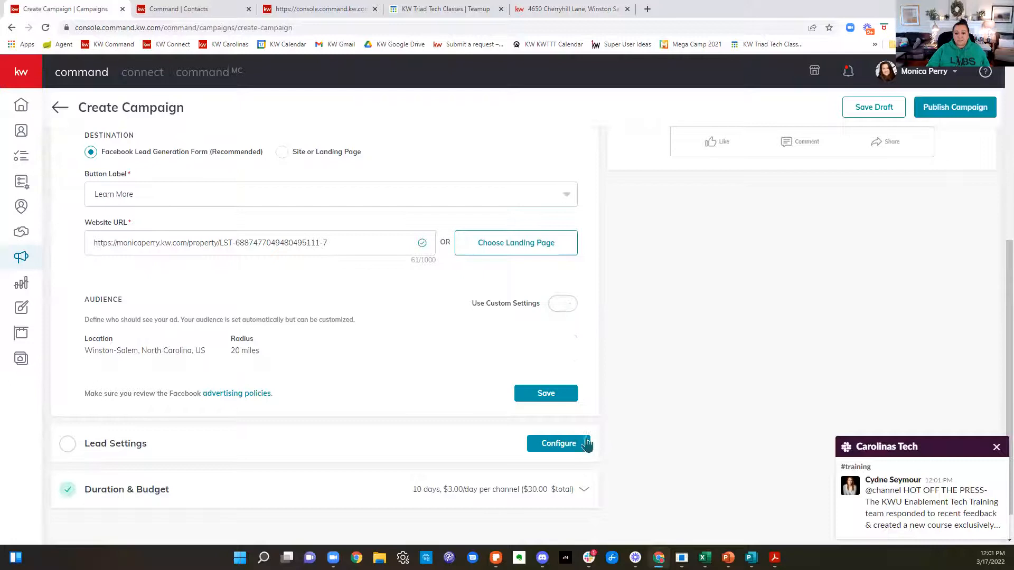
scroll(586, 427, "down", 2)
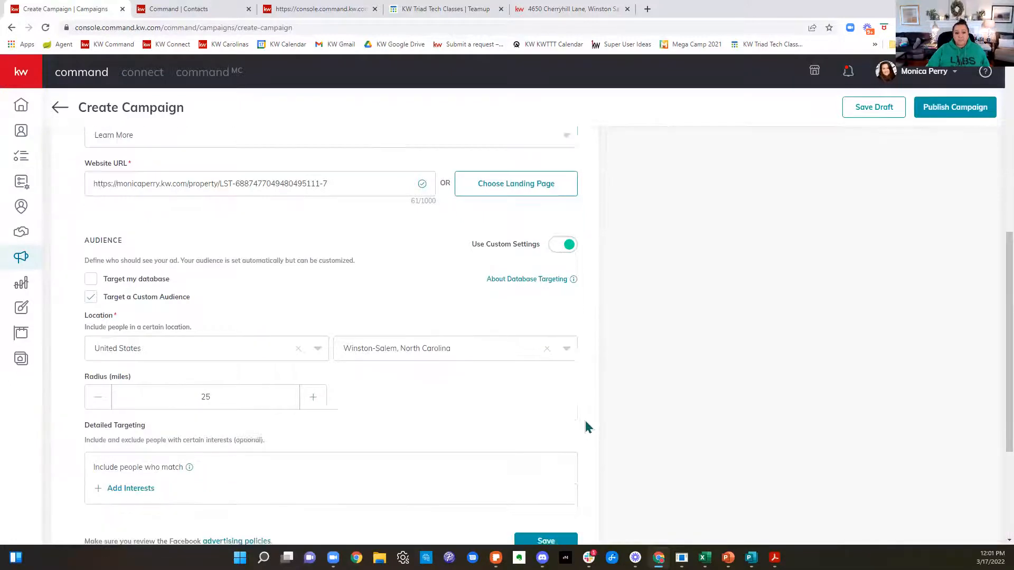
left_click(98, 352)
left_click(98, 352)
left_click(98, 352)
left_click(98, 352)
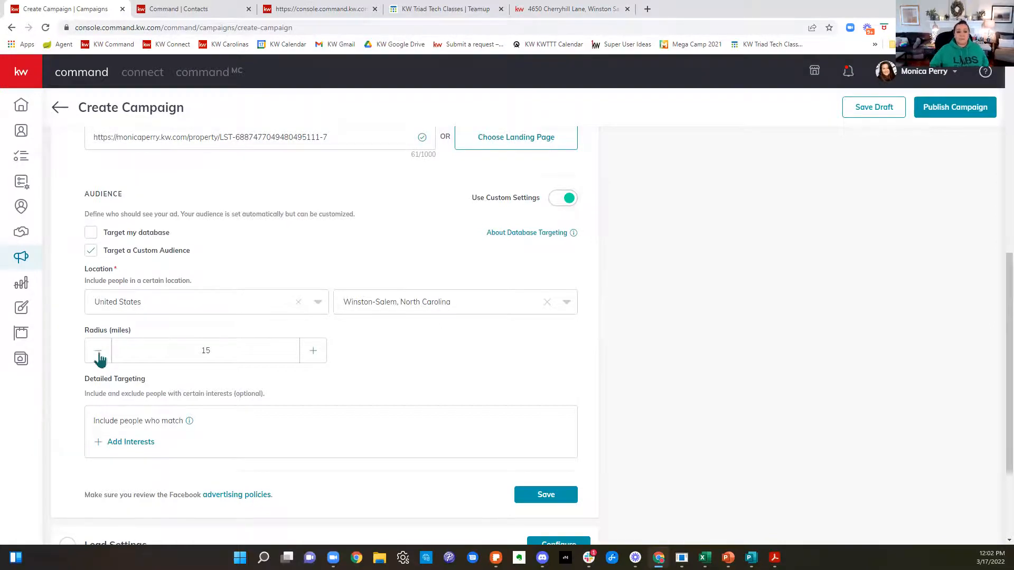
Step: Find and select the Zillow and realtor.com interests for the audience's detailed targeting
left_click(139, 448)
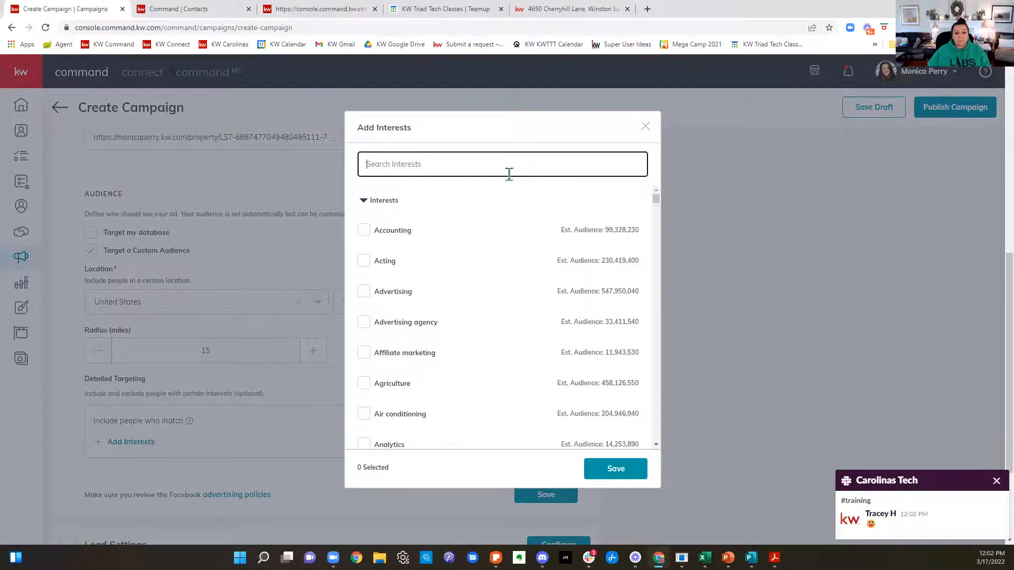
type("zillow")
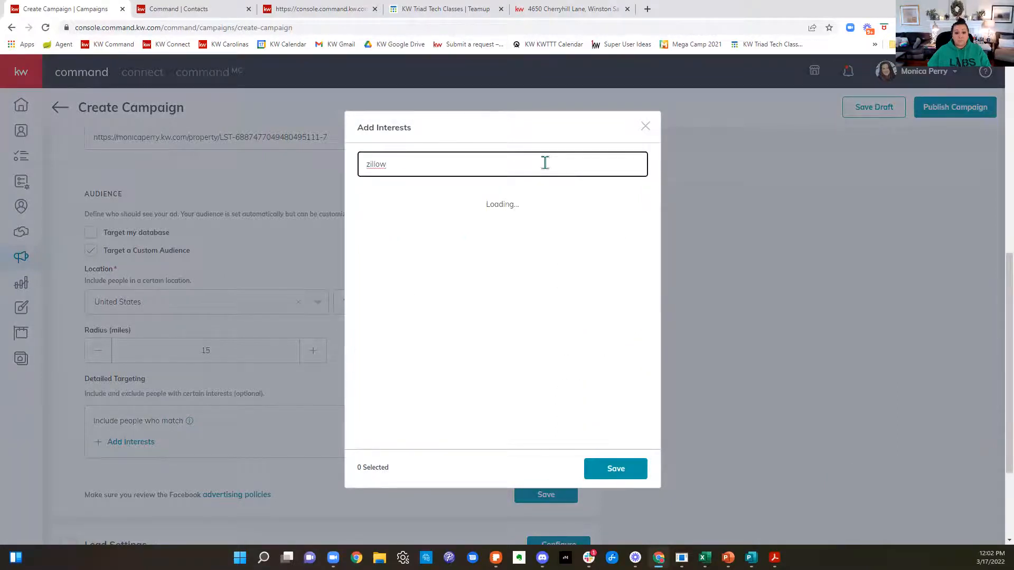
left_click(364, 202)
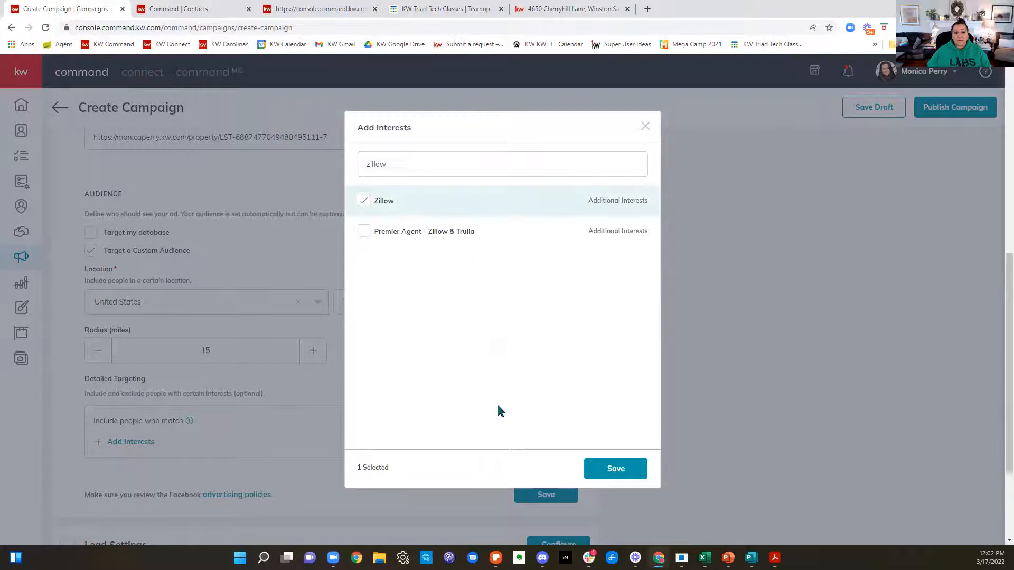
left_click_drag(403, 165, 357, 166)
type("re")
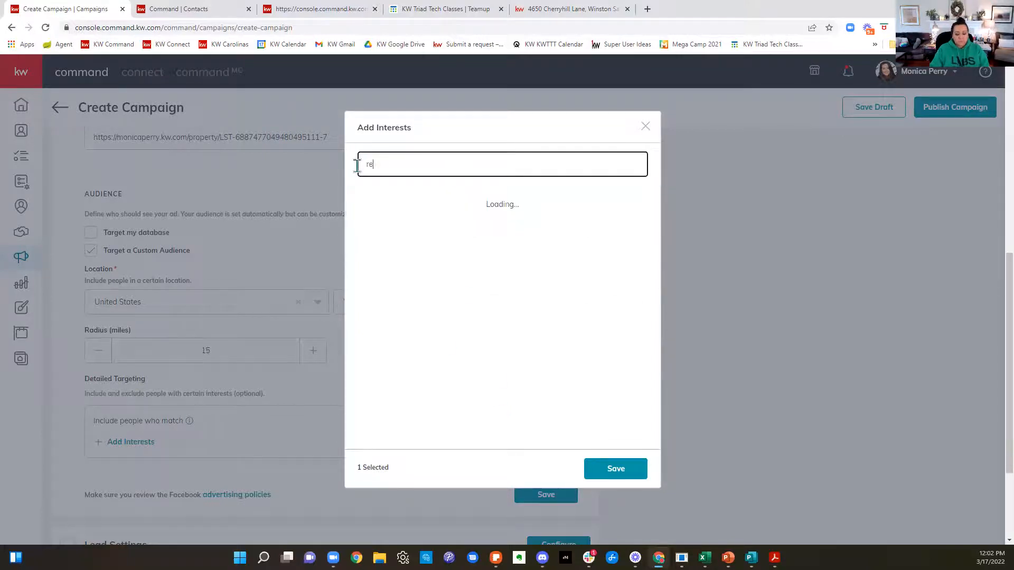
type("altor.com")
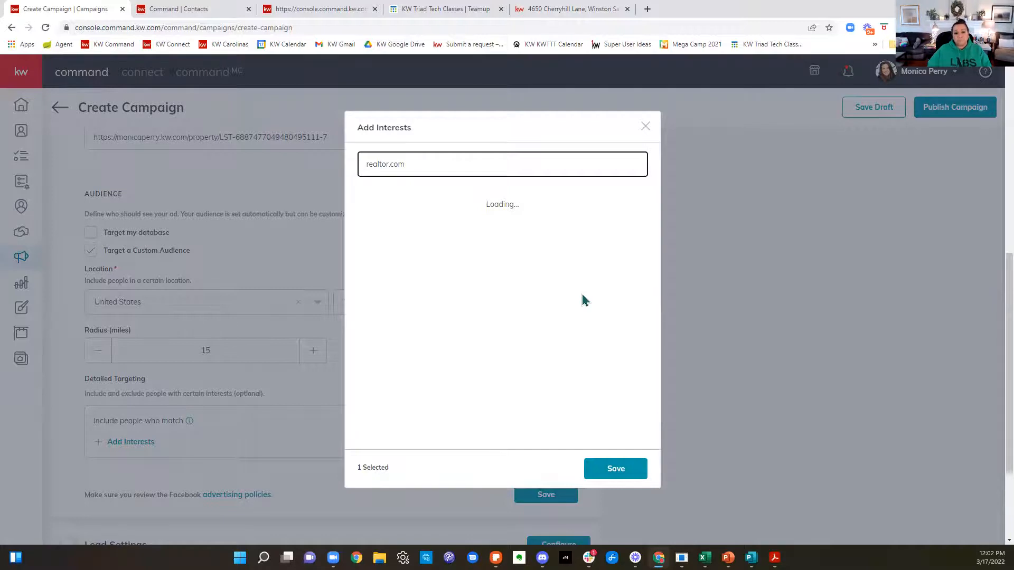
left_click(369, 207)
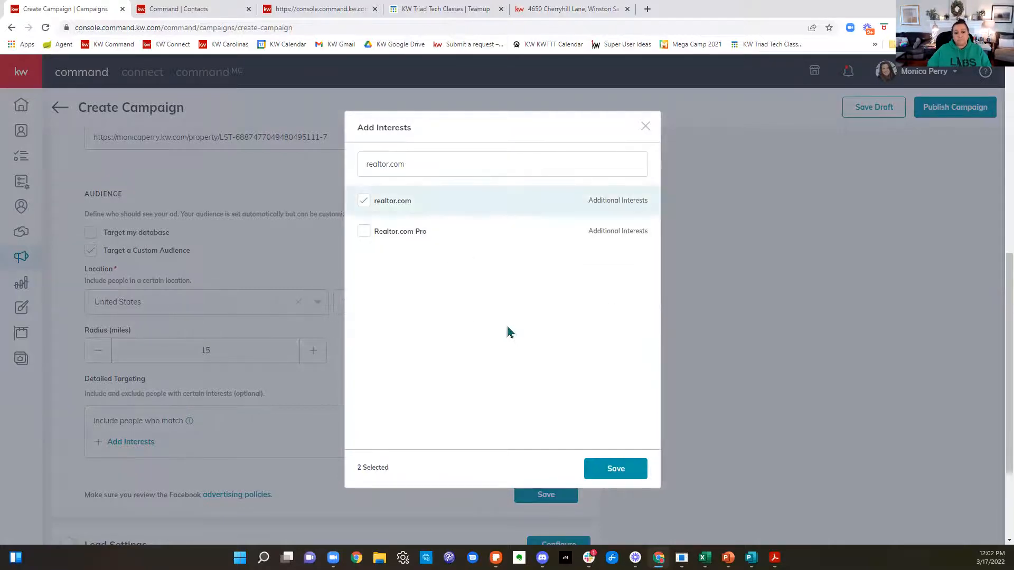
Step: Add the Trulia interest to the audience's detailed targeting and save the Facebook settings
left_click_drag(470, 166, 334, 170)
type("trulia")
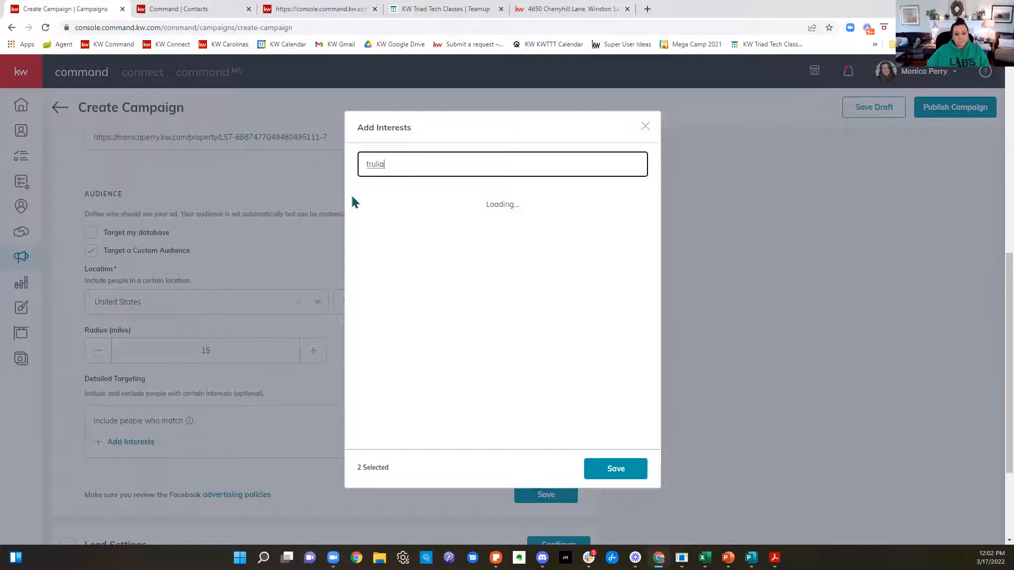
left_click(362, 206)
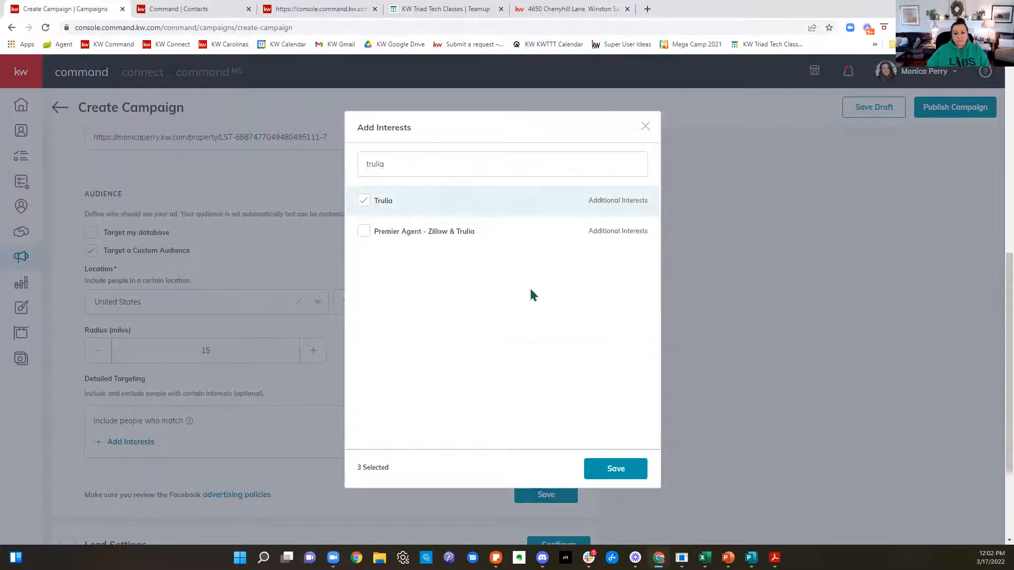
left_click(602, 471)
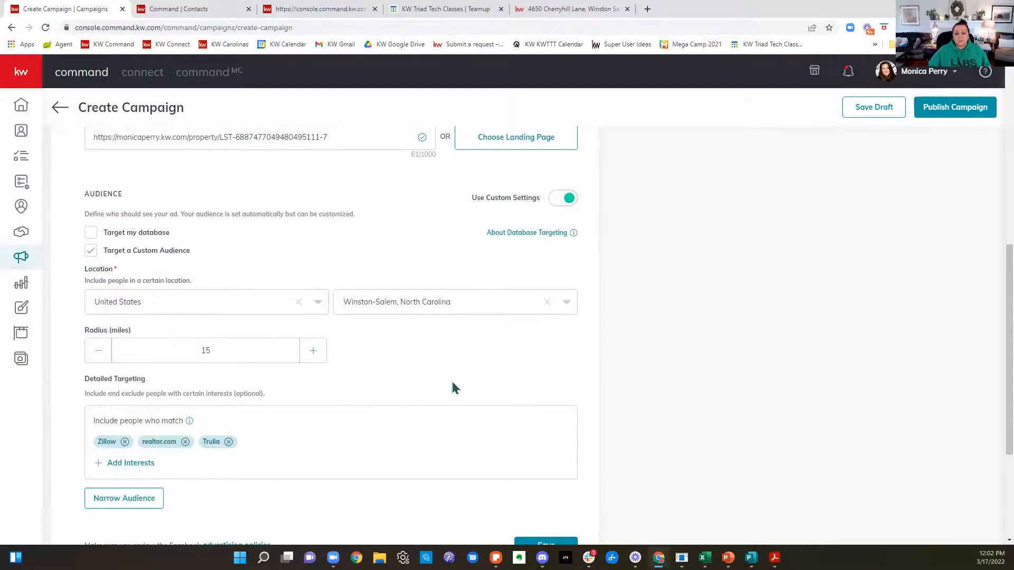
scroll(454, 387, "down", 3)
scroll(455, 387, "up", 3)
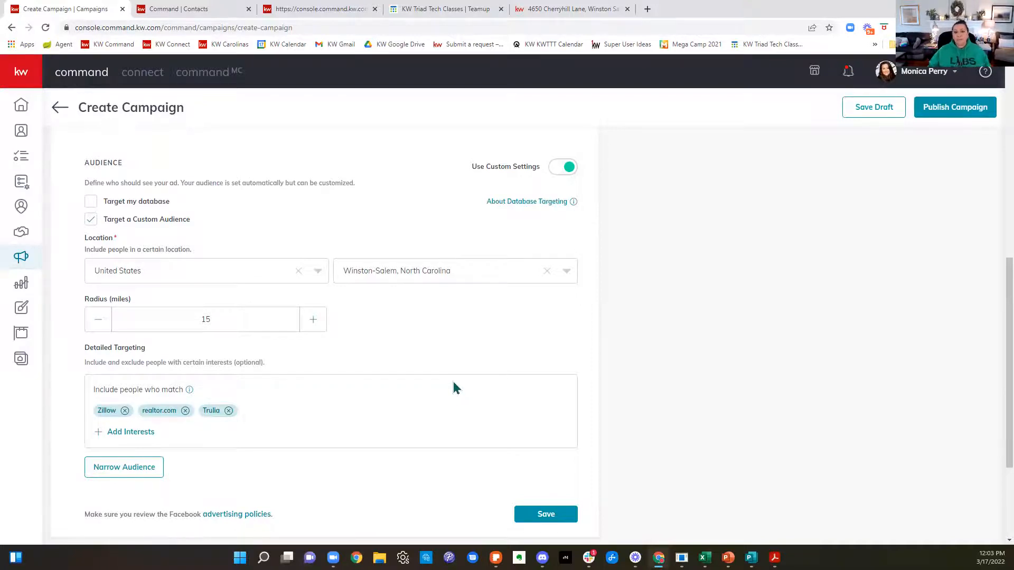
scroll(452, 387, "down", 2)
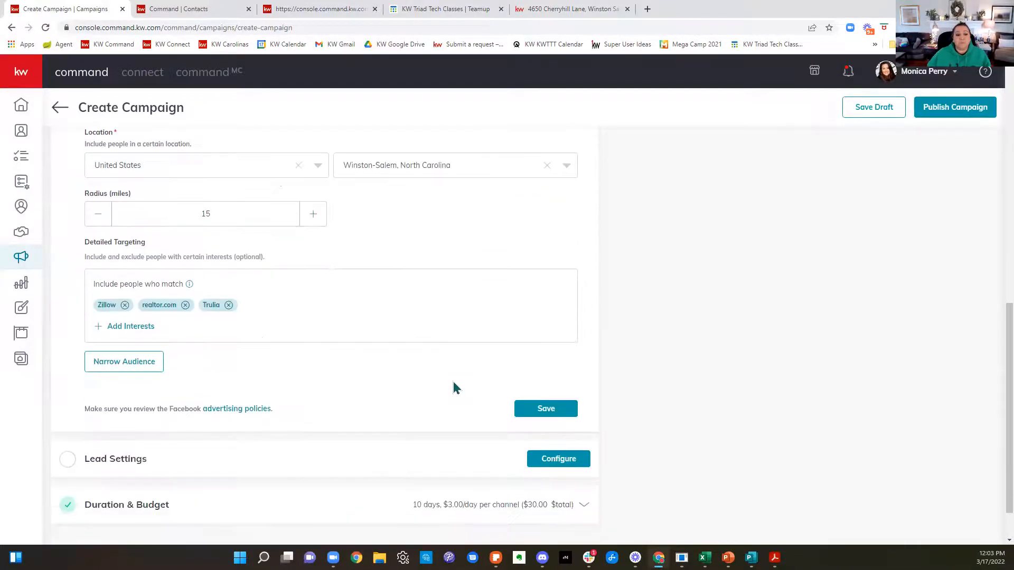
left_click(565, 410)
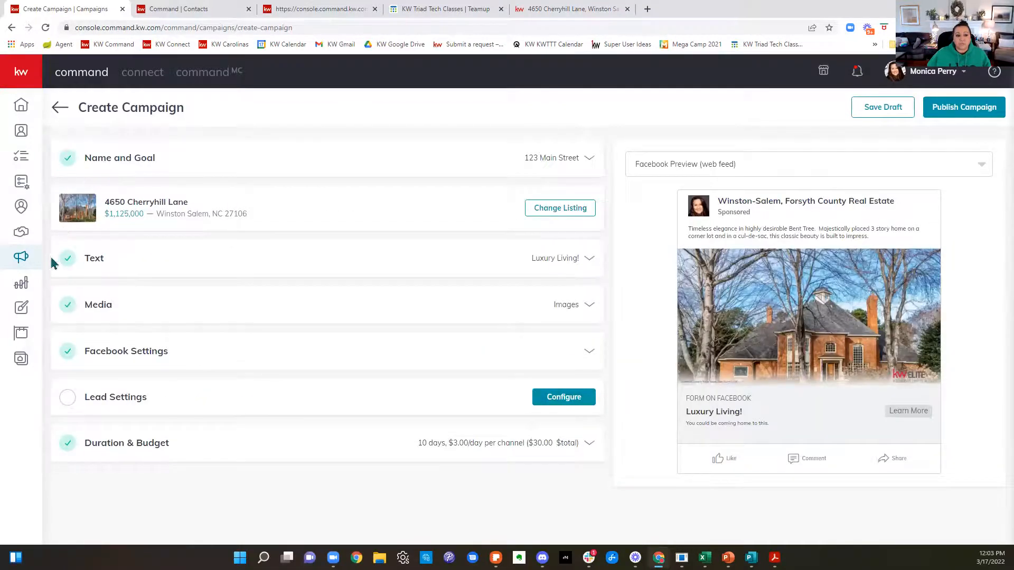
Step: In the lead settings, create a purple contact tag named "Cherryhill FB Ad" and add it as the campaign's auto-tag
left_click(151, 400)
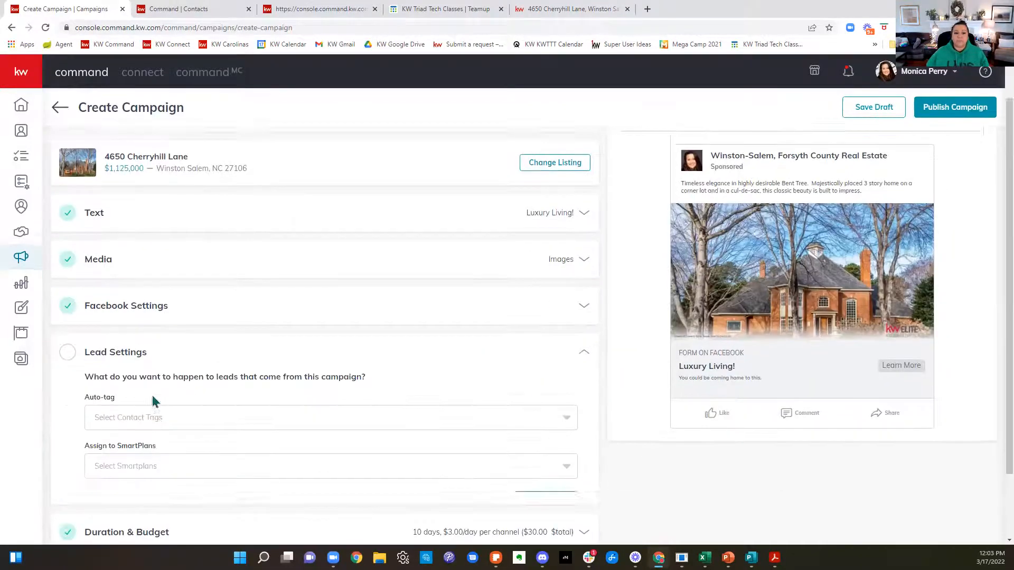
scroll(417, 412, "down", 2)
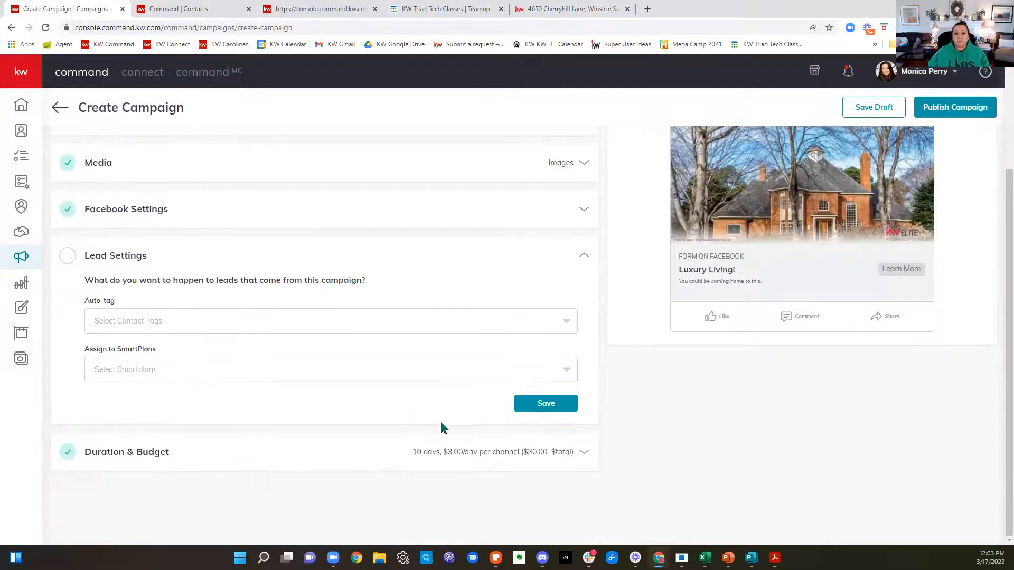
left_click(245, 328)
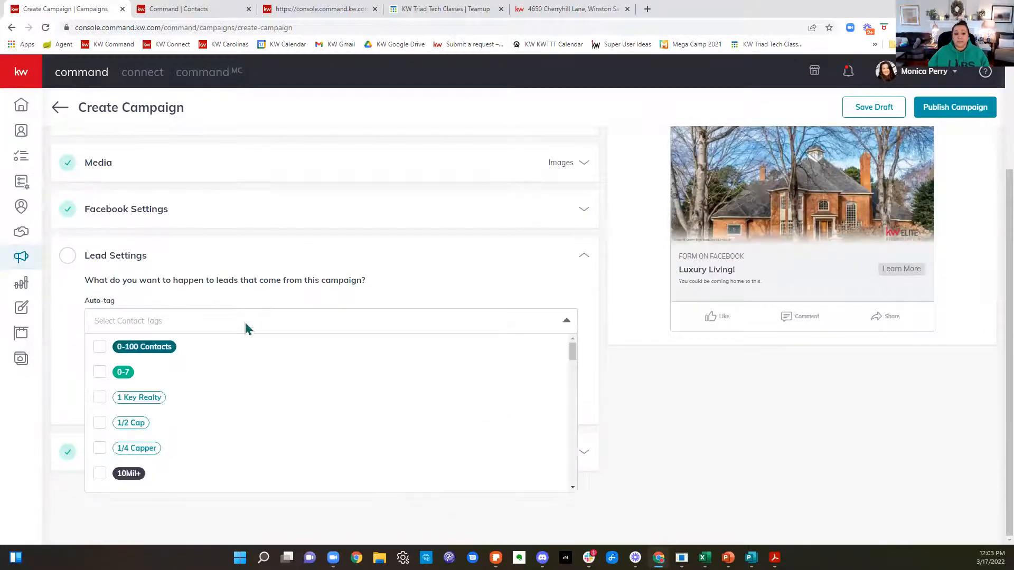
type("Cherry H")
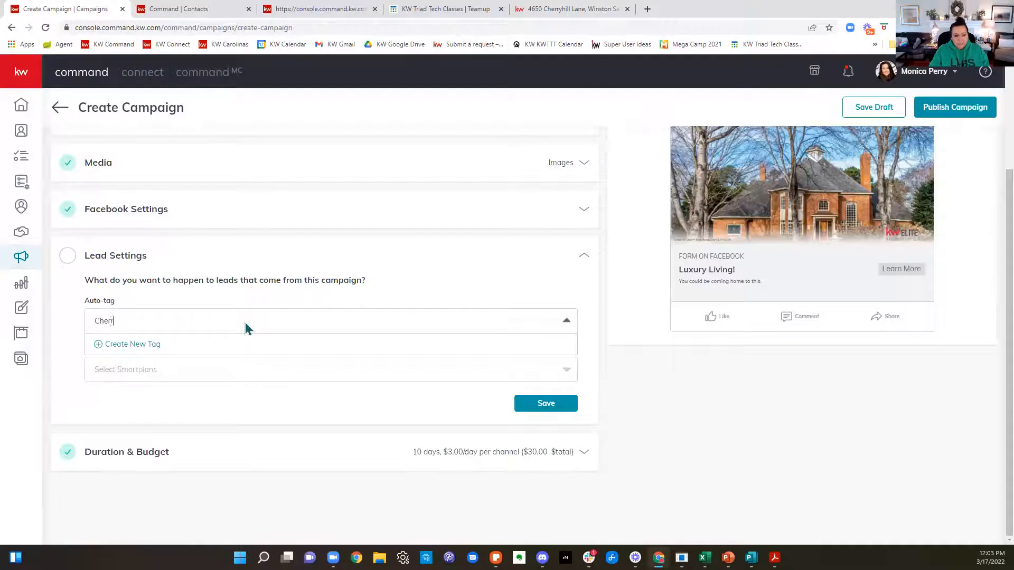
key("BackSpace")
key("BackSpace")
type("h")
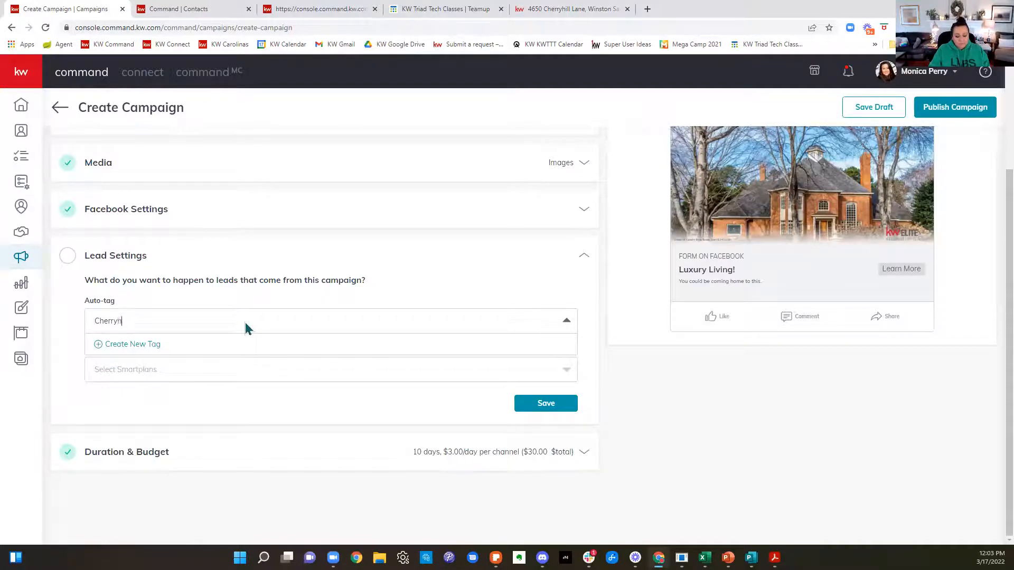
type("ill FB Ad")
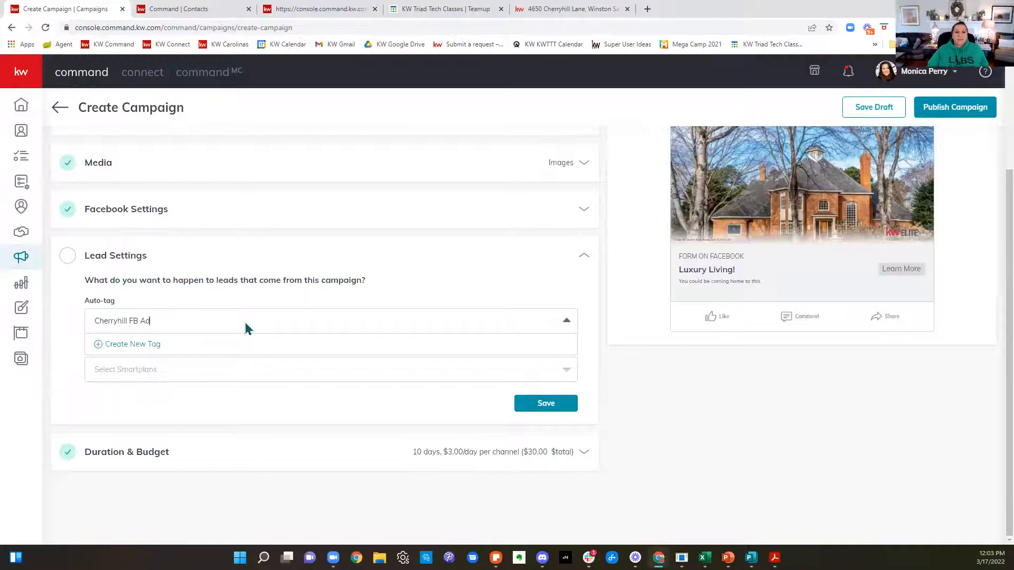
left_click(154, 345)
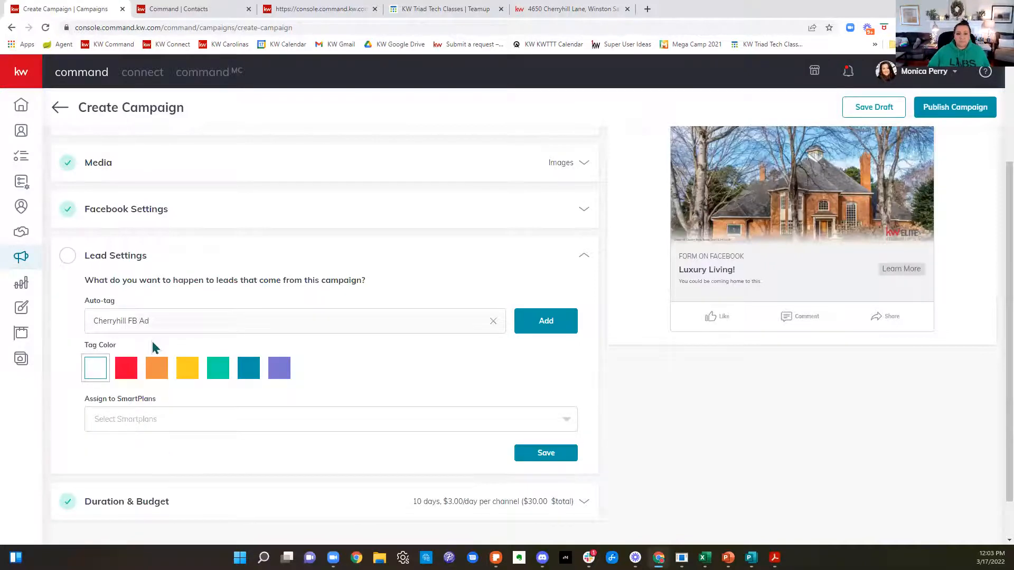
left_click(280, 376)
left_click(538, 327)
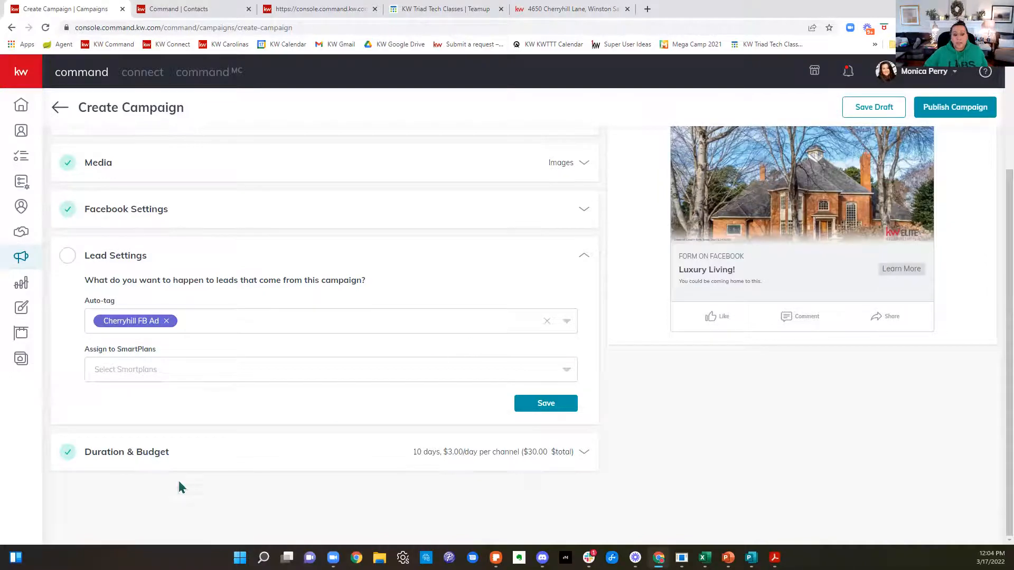
Step: Assign leads to the SmartPlan "27106 - Copy of My 66 Day Challenge 4.0 FB Lead Follow Up Shared 6.22.20" and save the lead settings
left_click(127, 372)
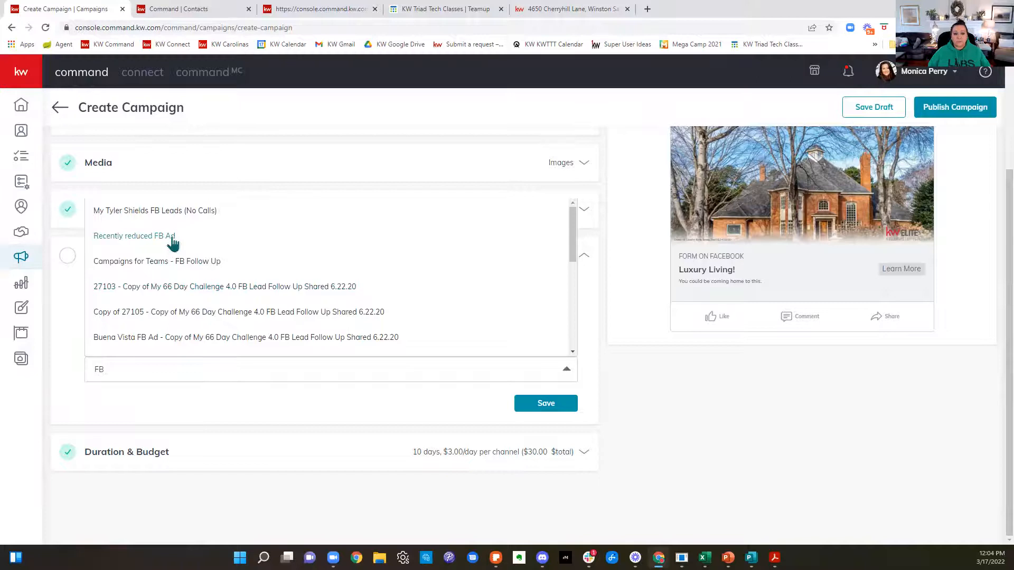
scroll(171, 244, "down", 2)
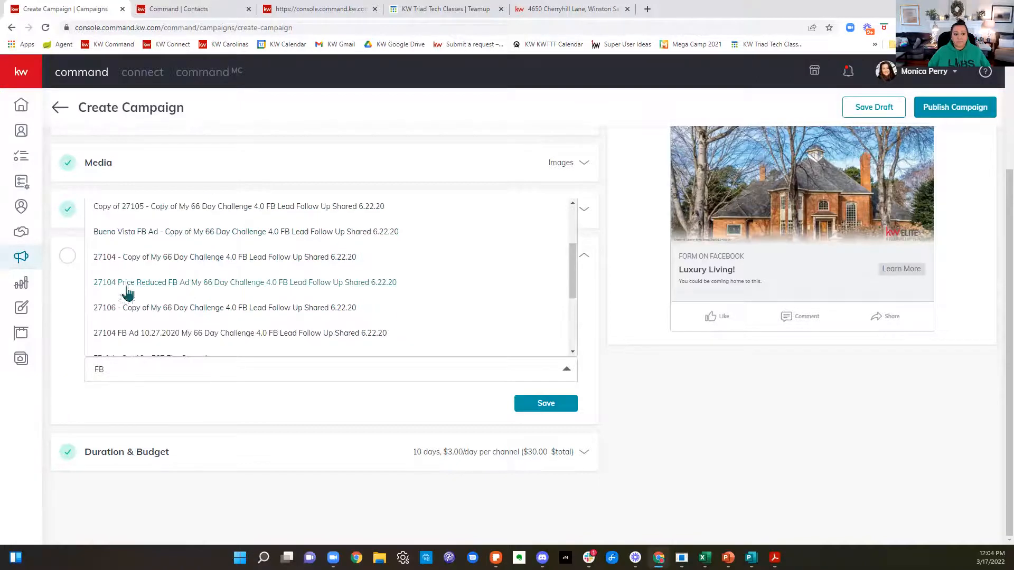
scroll(143, 318, "down", 2)
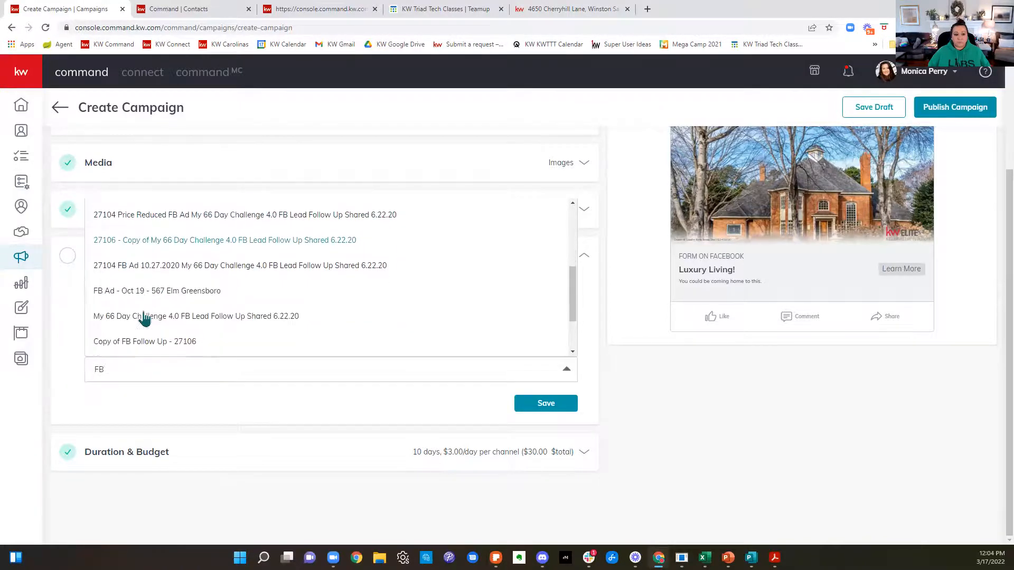
scroll(143, 319, "up", 1)
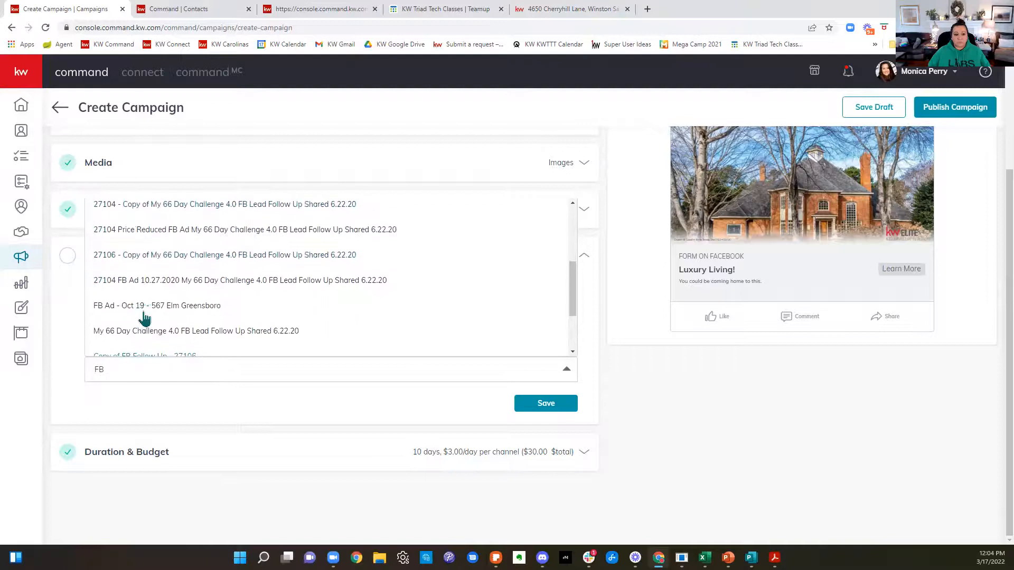
left_click(143, 266)
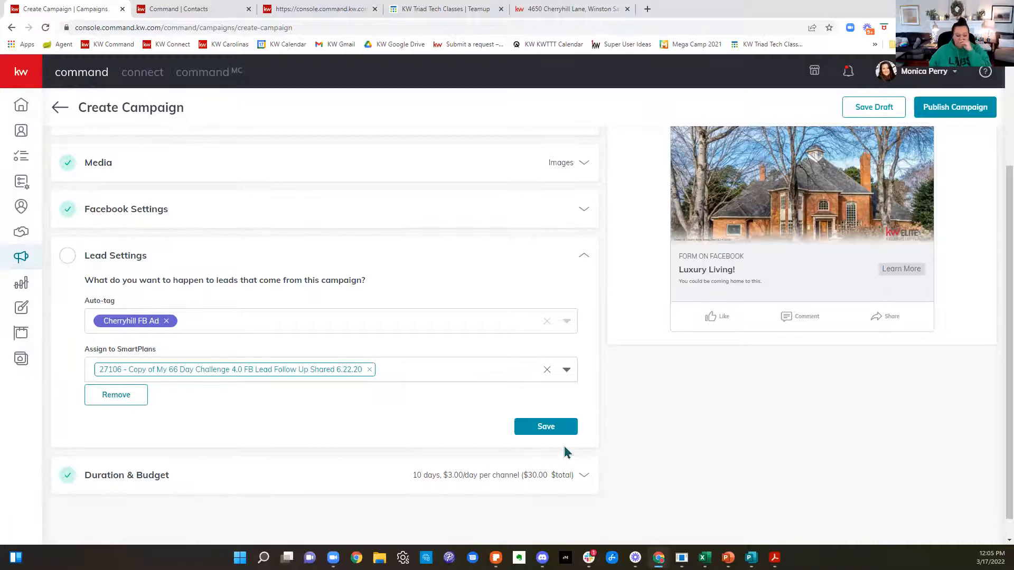
left_click(546, 428)
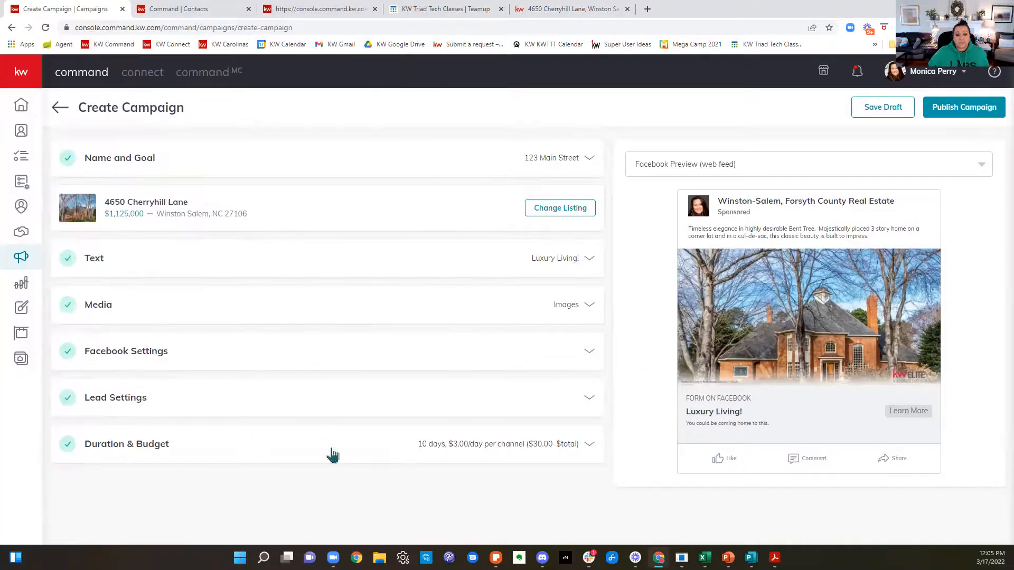
Step: Review the recommended duration and daily spend, and set the total campaign budget to $25
left_click(143, 450)
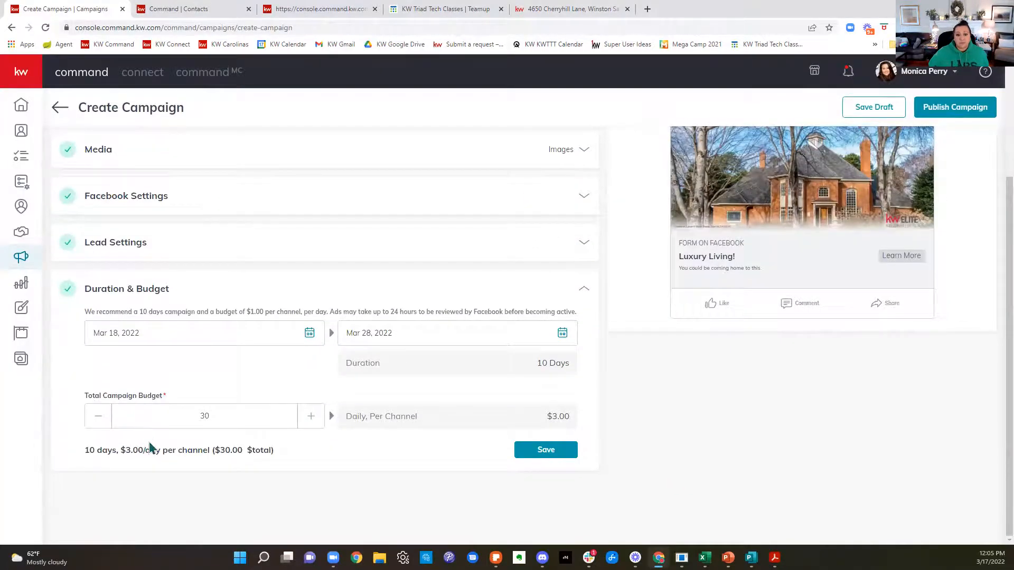
left_click(108, 419)
left_click(107, 419)
left_click(107, 419)
left_click(107, 419)
left_click_drag(92, 311, 599, 316)
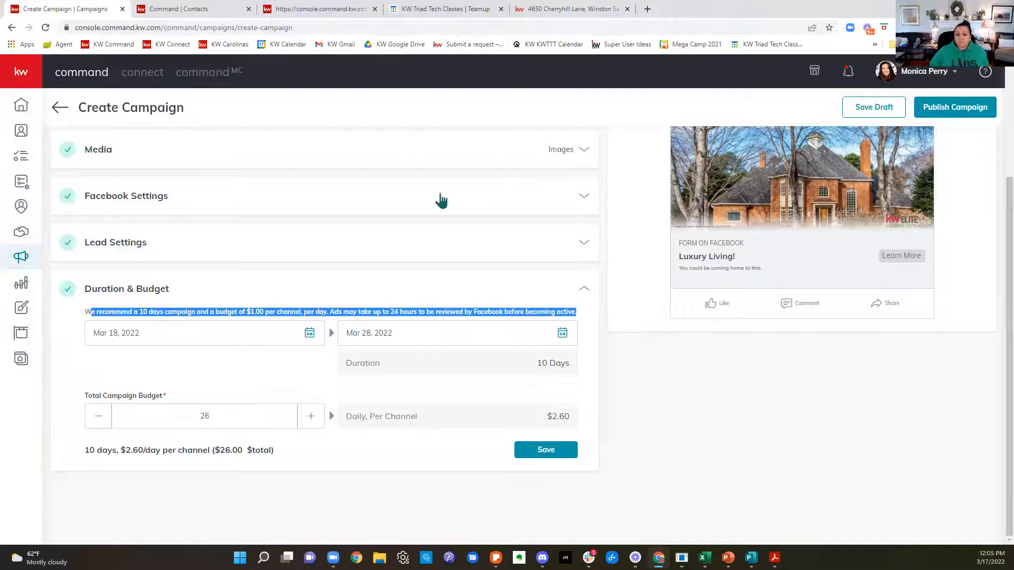
left_click(98, 422)
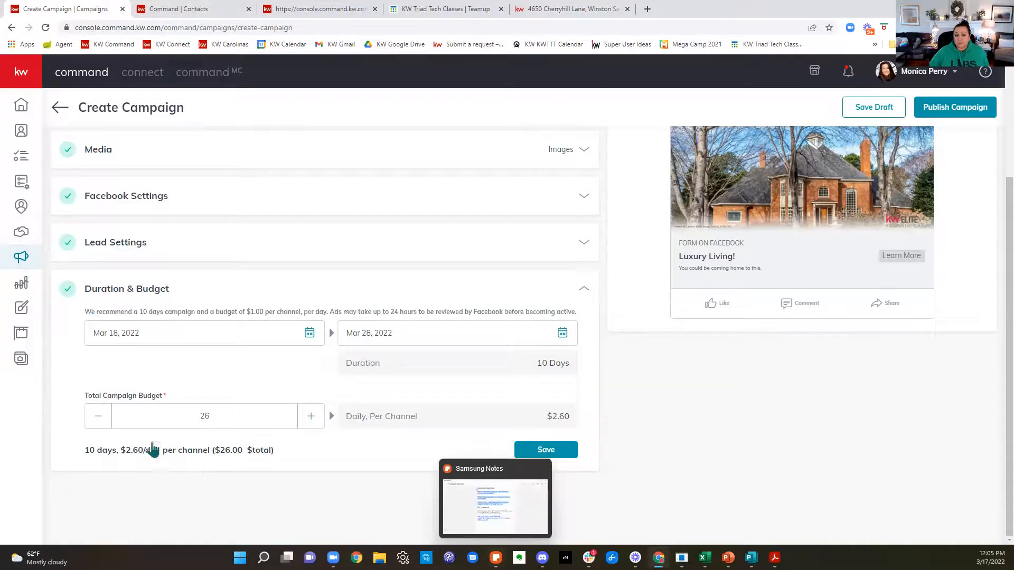
left_click(98, 420)
left_click(99, 420)
left_click(310, 419)
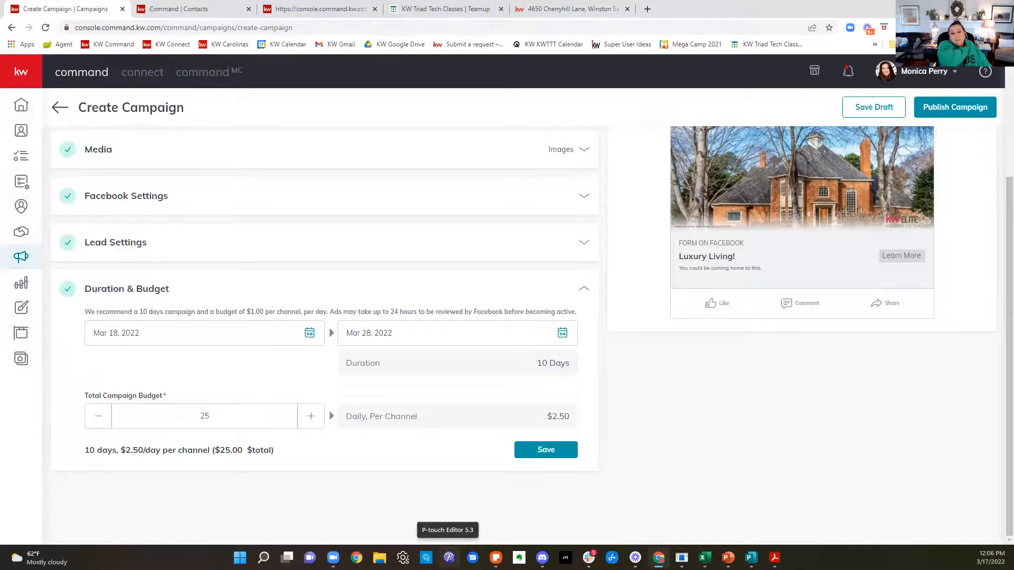
Step: Leave the campaign without saving it and search My SmartPlans for "fb"
left_click(22, 185)
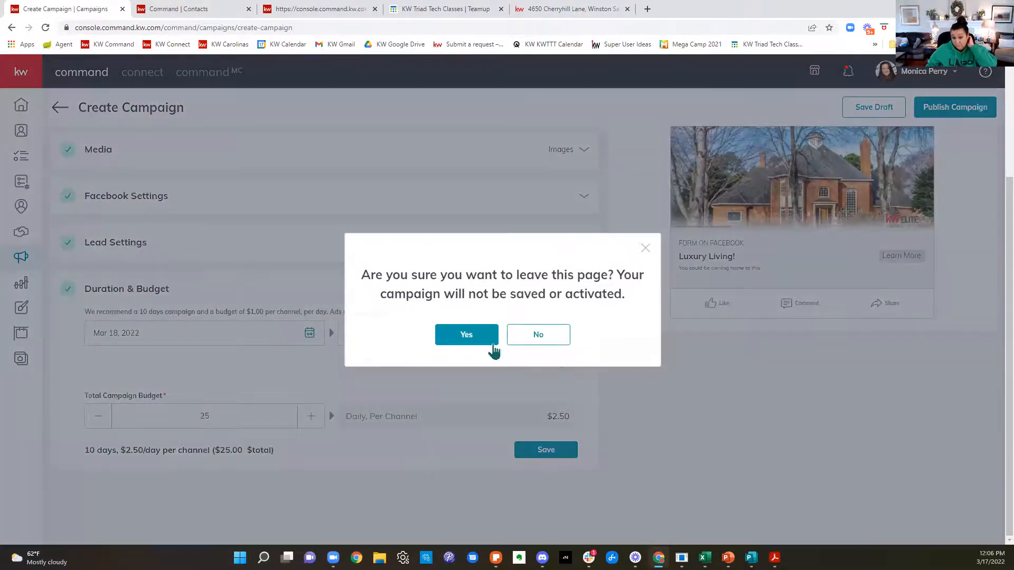
left_click(490, 341)
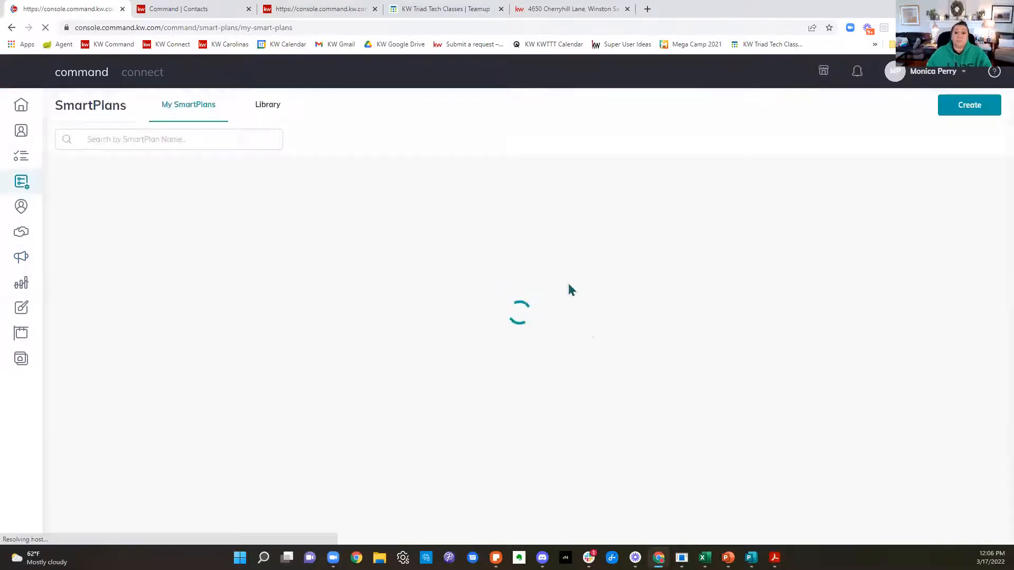
left_click(211, 140)
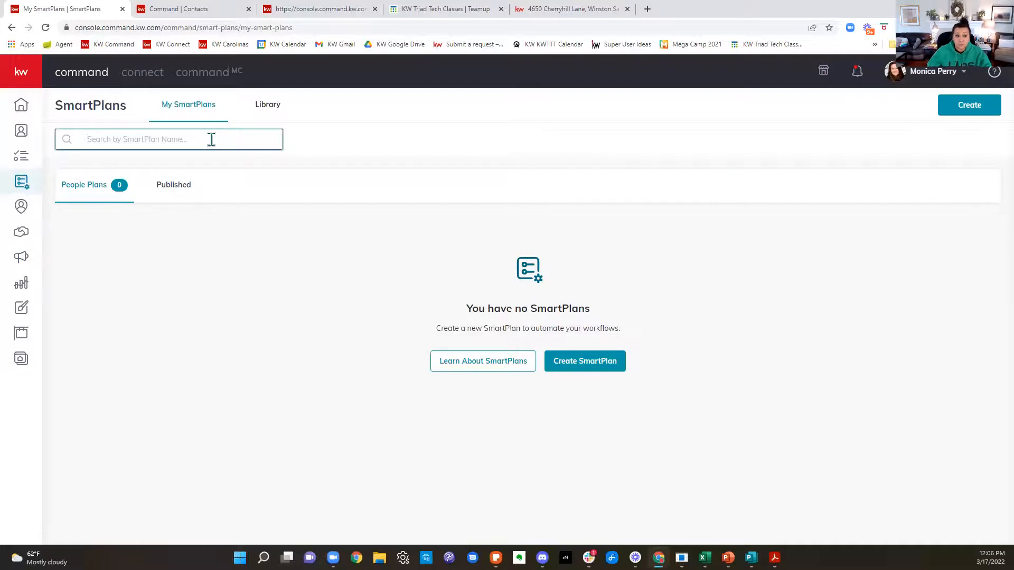
type("face")
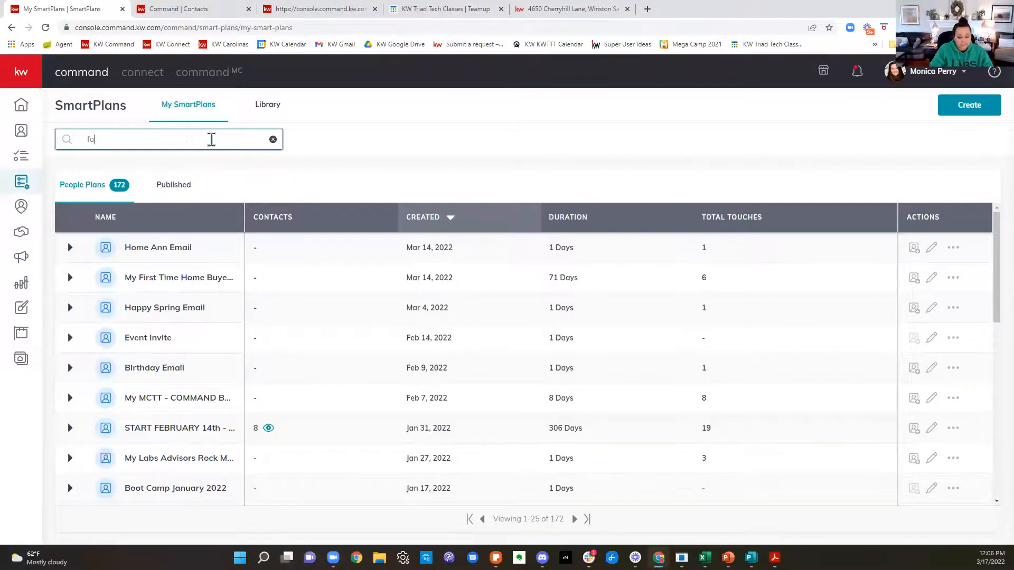
key("BackSpace")
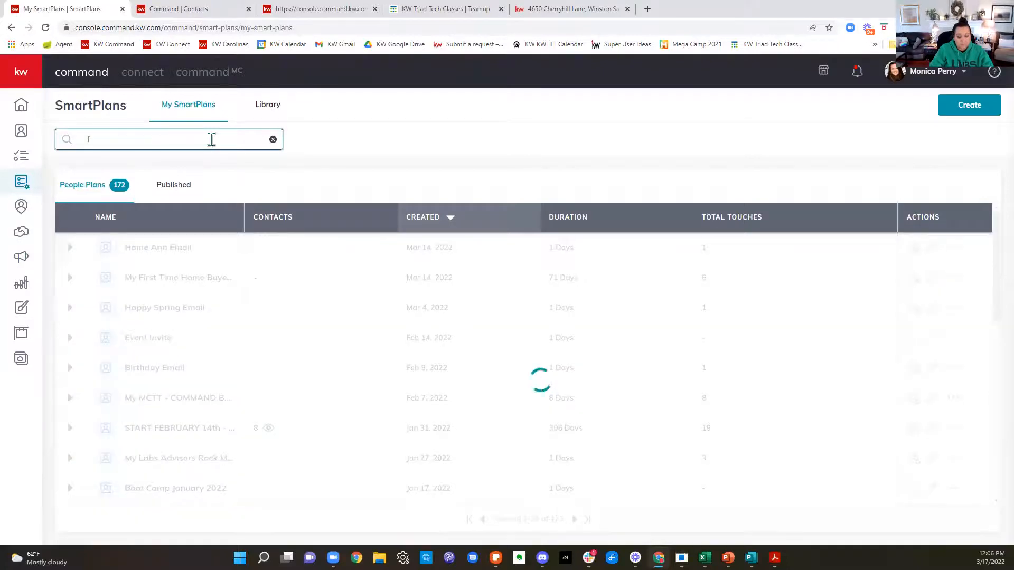
type("b")
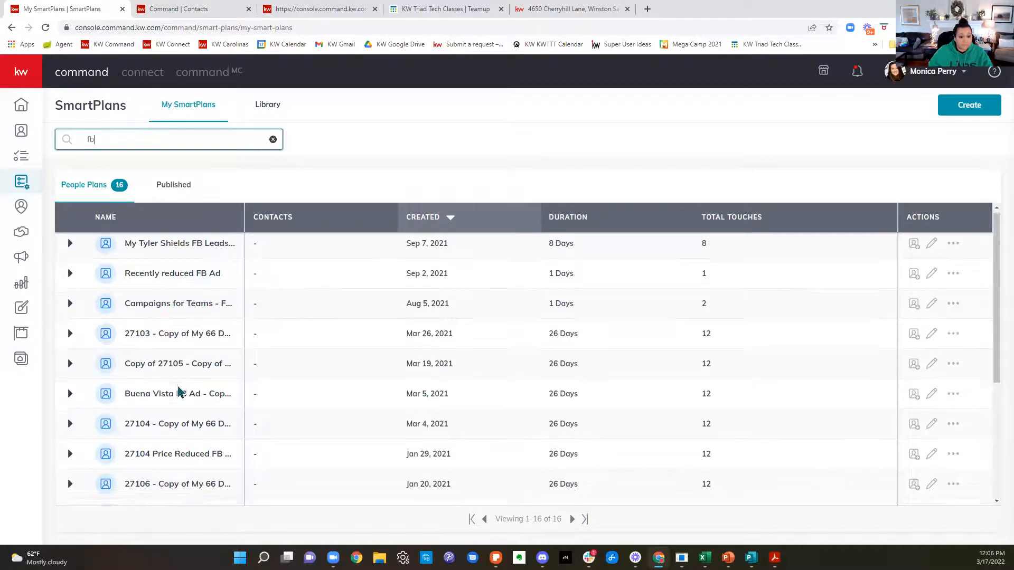
scroll(178, 391, "down", 2)
scroll(175, 380, "up", 2)
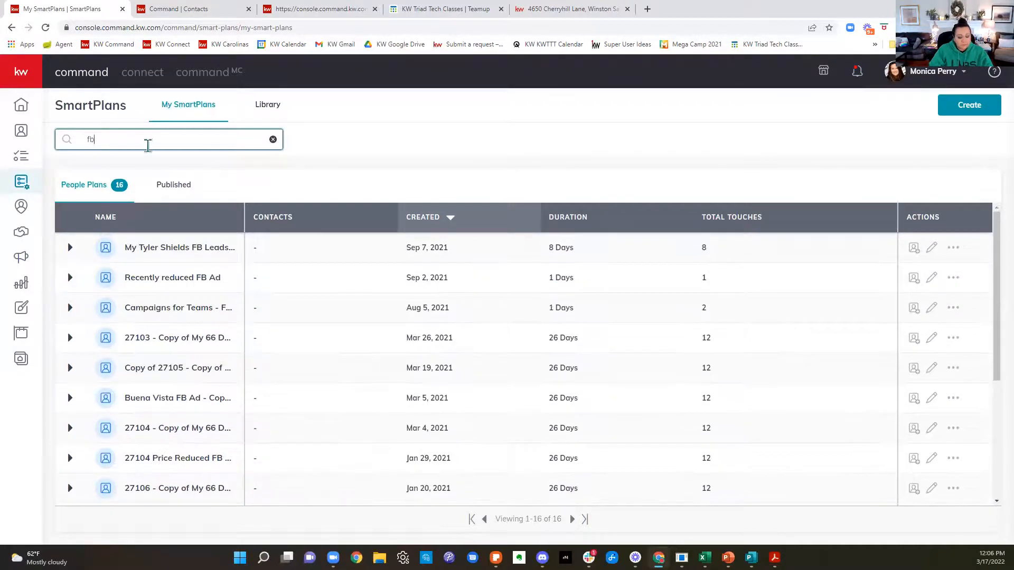
Step: Search My SmartPlans for "994" and open "2021 Facebook Follow Up - Recently Reduced Properties - Labs Advisors - 994" to examine its first call task
type("follow")
key("BackSpace")
key("BackSpace")
key("BackSpace")
key("BackSpace")
key("BackSpace")
key("BackSpace")
key("BackSpace")
key("BackSpace")
key("BackSpace")
type("994")
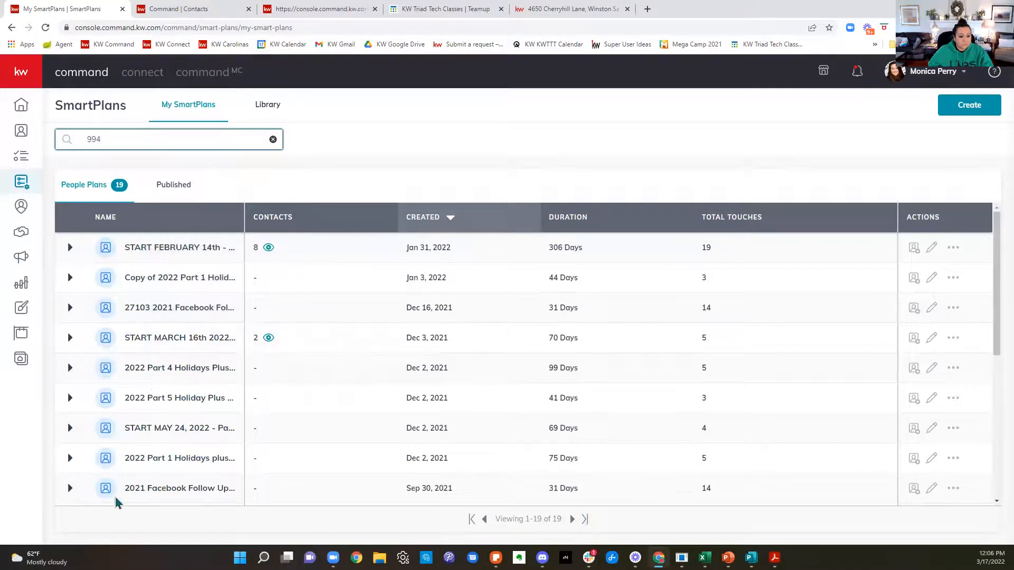
scroll(446, 475, "down", 2)
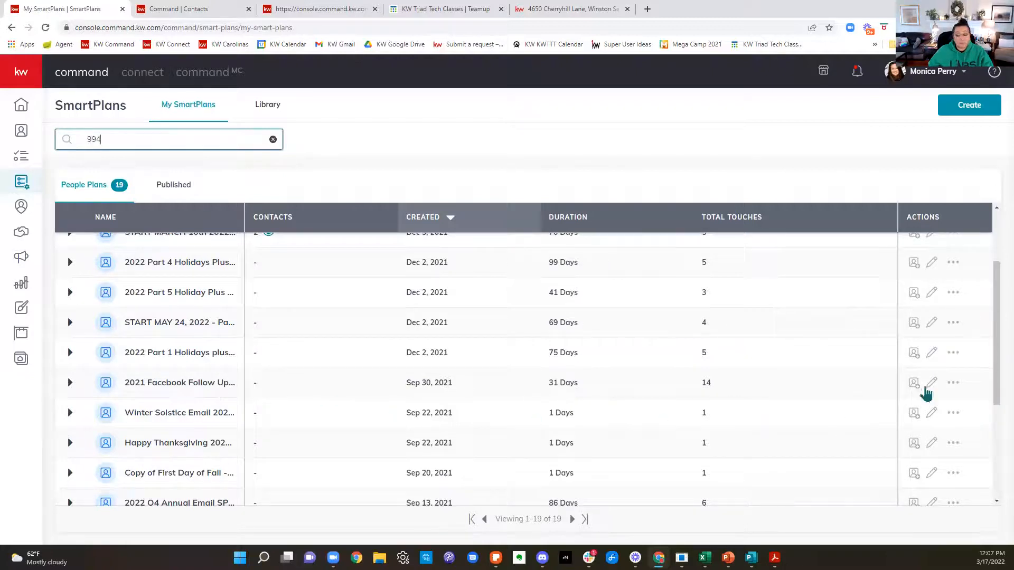
left_click(936, 385)
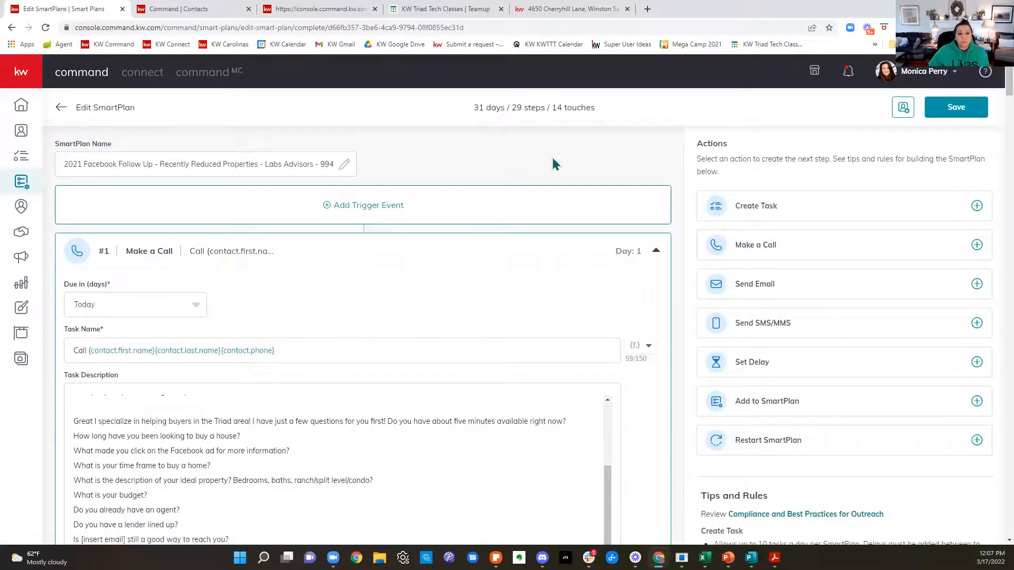
scroll(553, 164, "down", 2)
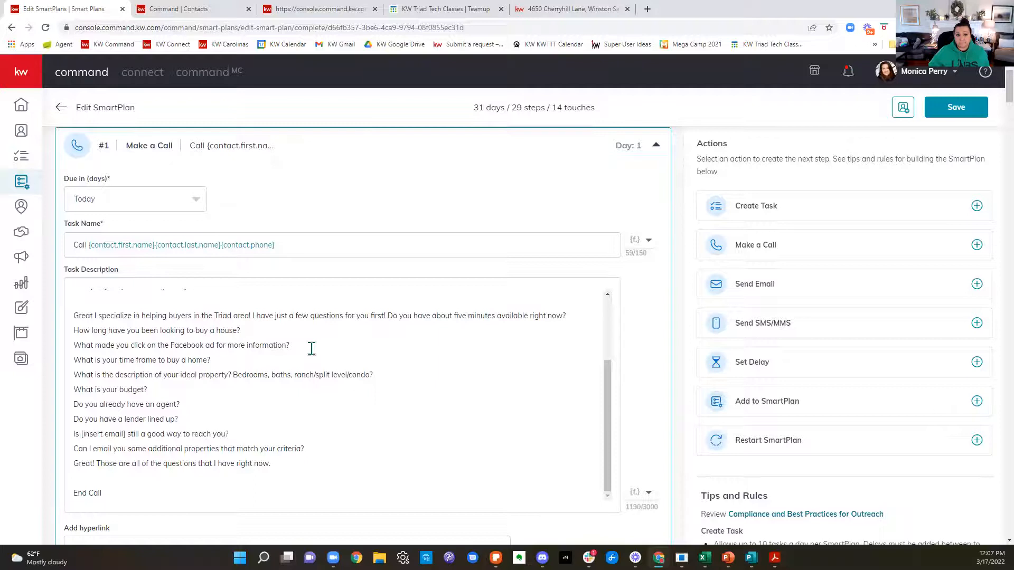
Step: Review the rest of the first call script and the day 1 "Looking for a home?" email in the SmartPlan
scroll(311, 349, "down", 7)
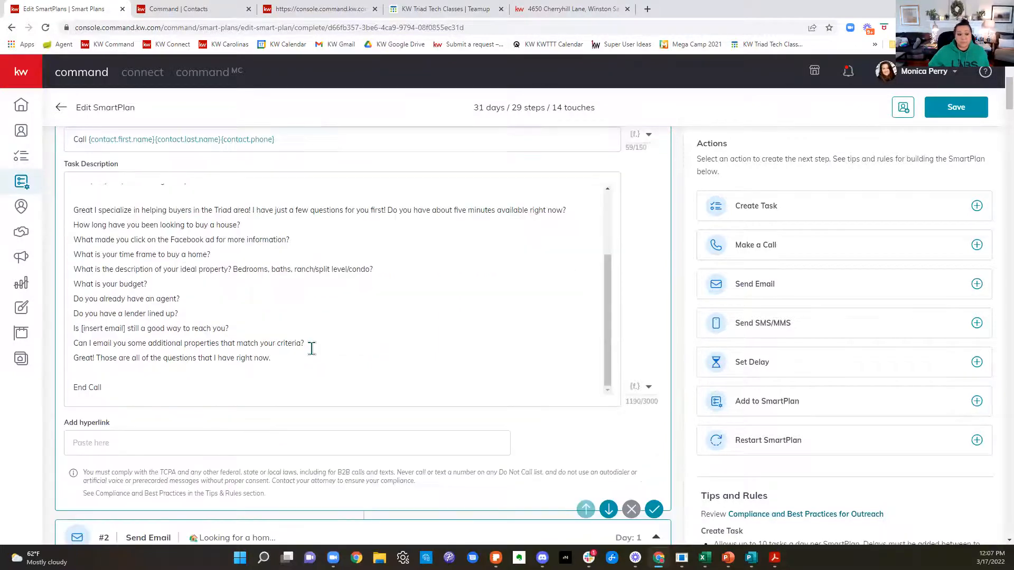
scroll(315, 354, "down", 1)
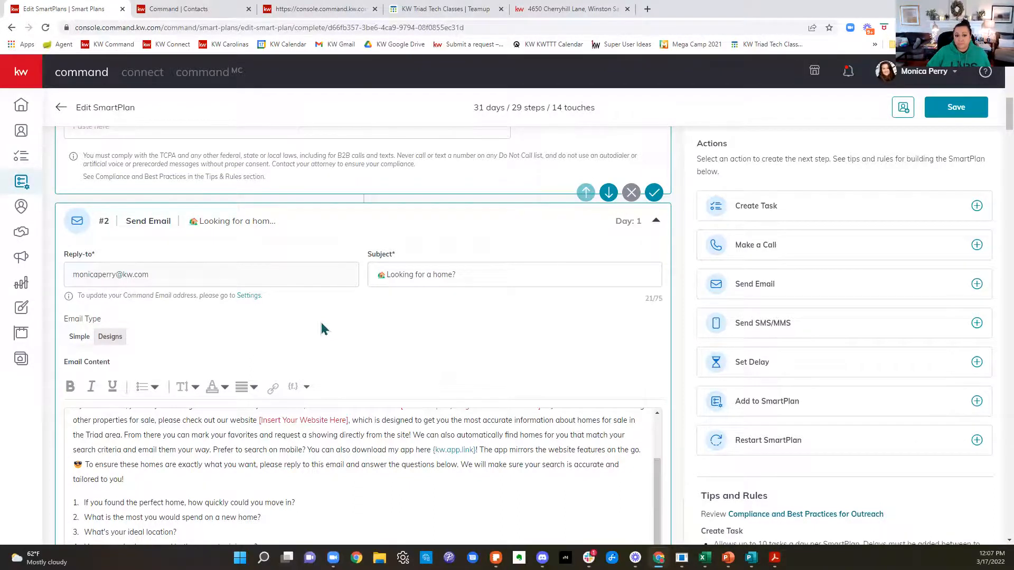
scroll(323, 328, "down", 1)
left_click_drag(519, 224, 341, 237)
left_click(364, 260)
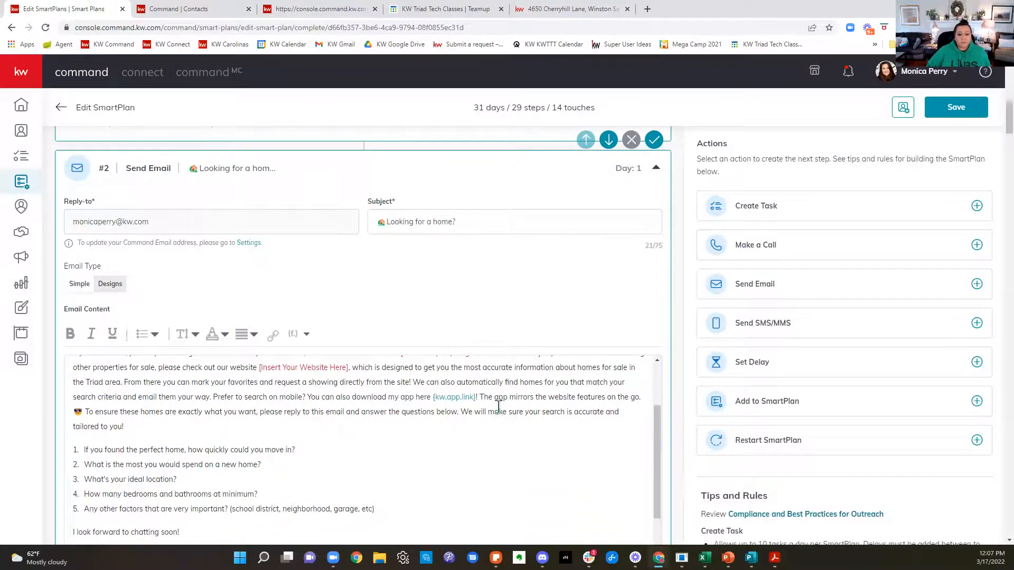
scroll(496, 407, "up", 2)
scroll(627, 278, "down", 3)
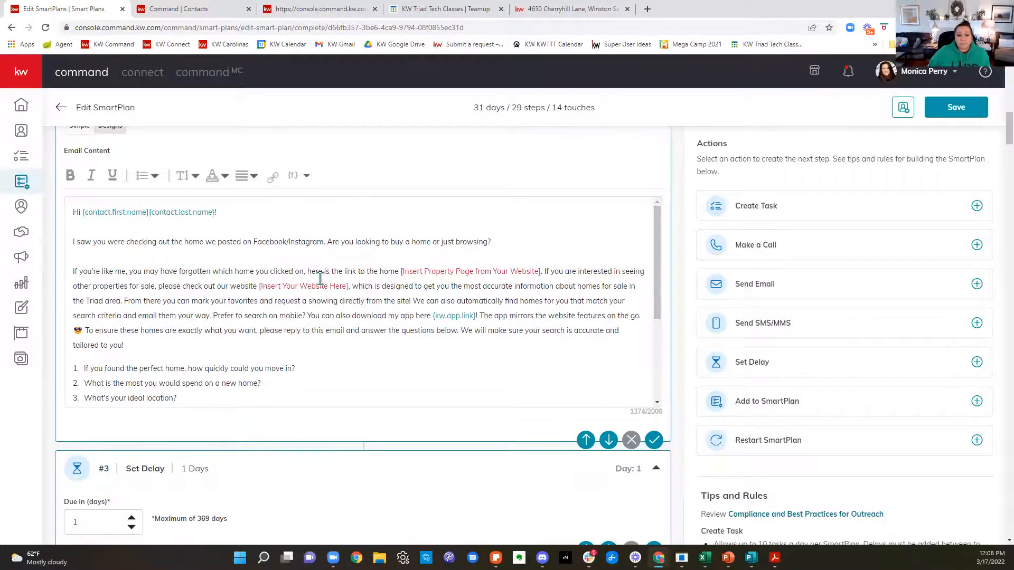
left_click_drag(197, 272, 540, 270)
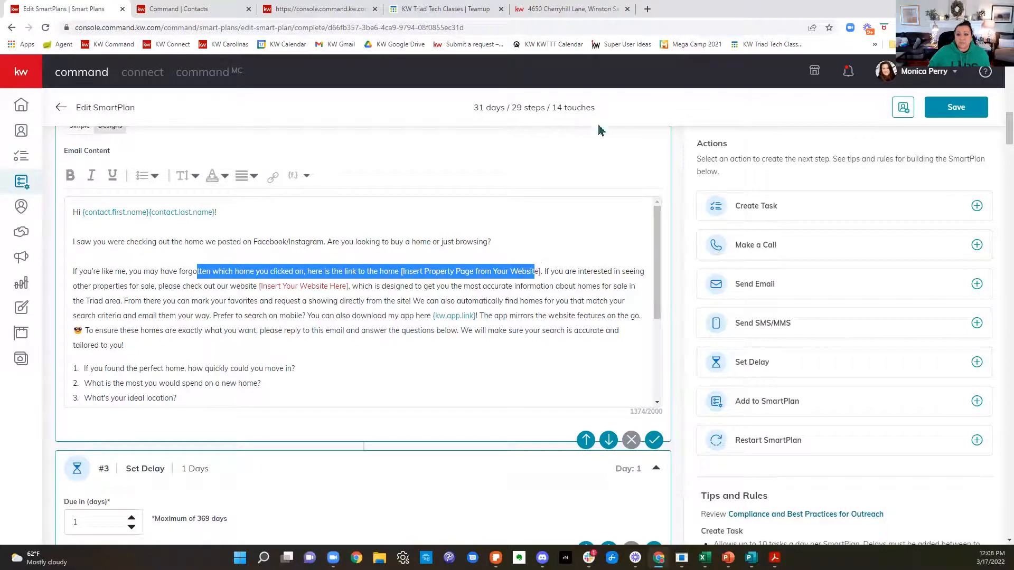
left_click(560, 9)
left_click_drag(298, 27, 56, 39)
key("ctrl+c")
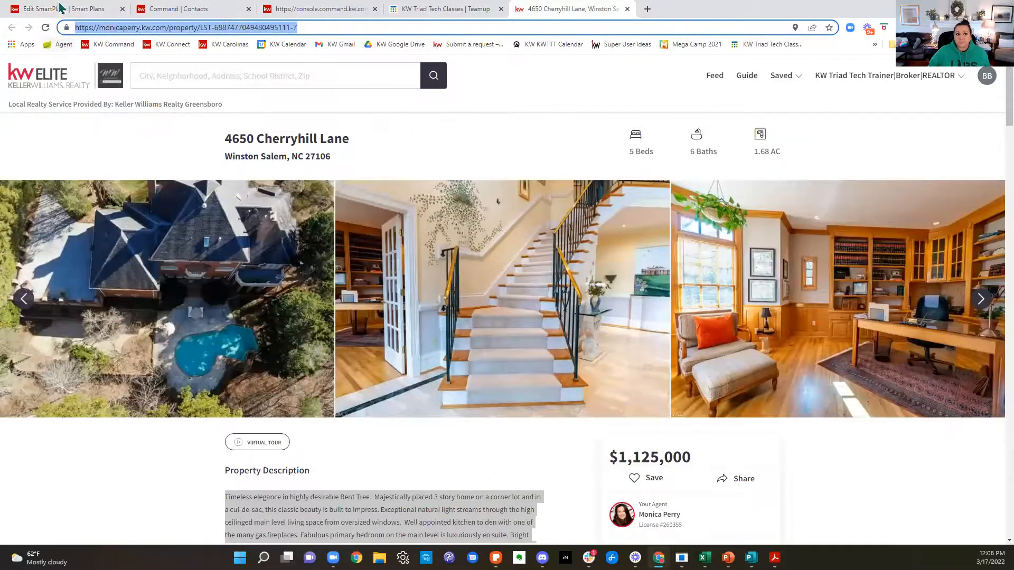
left_click(62, 9)
left_click(362, 345)
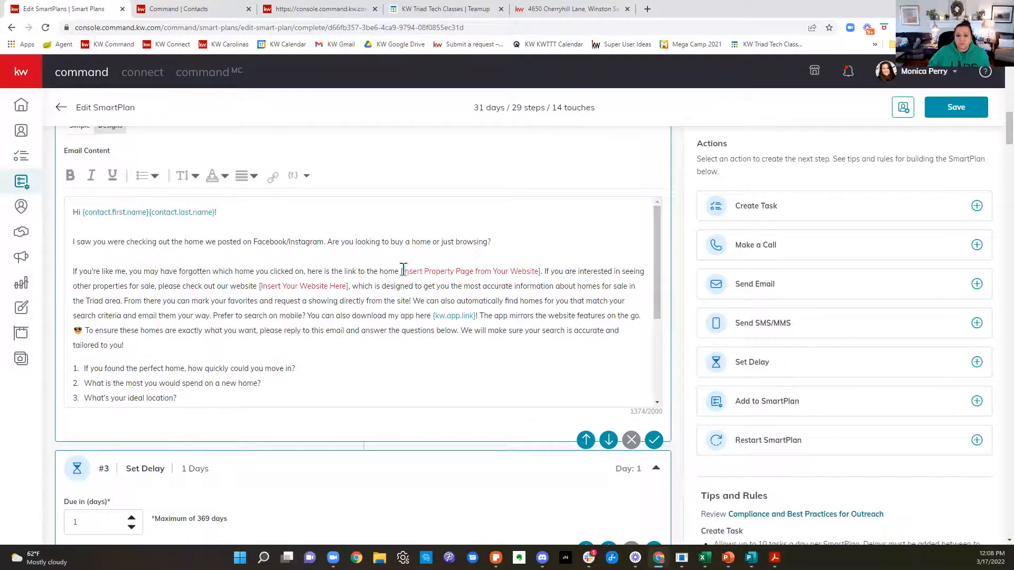
left_click_drag(400, 271, 541, 270)
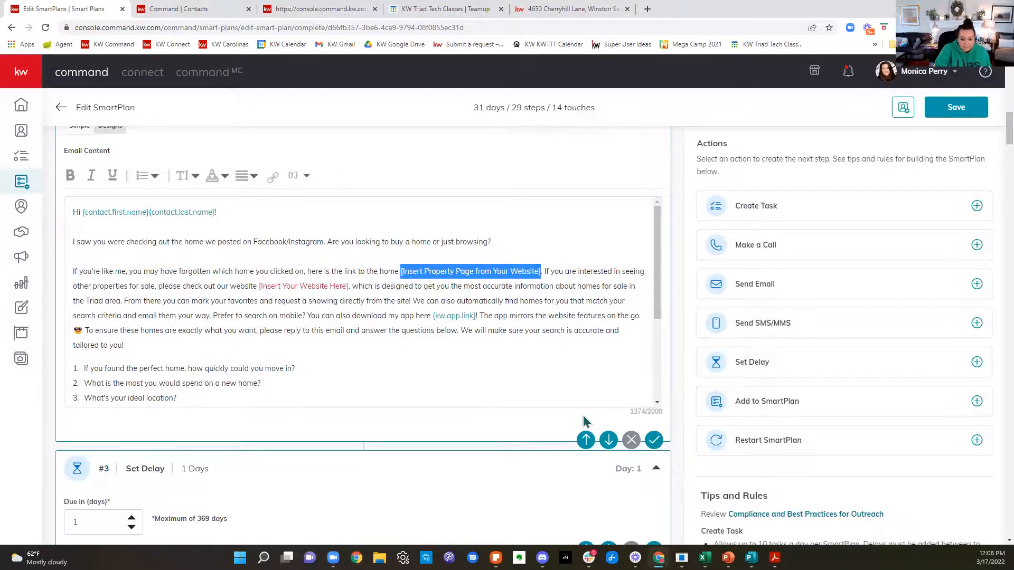
key("ctrl+v")
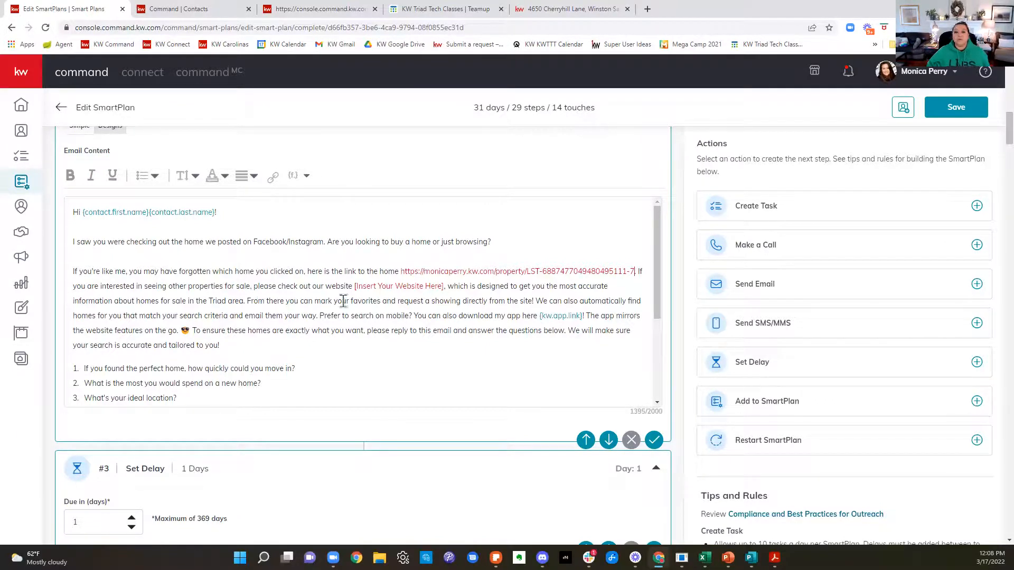
Step: Replace the "[Insert Your Website Here]" placeholder in the day 1 email with the agent's kw.com website address
left_click_drag(444, 286, 354, 283)
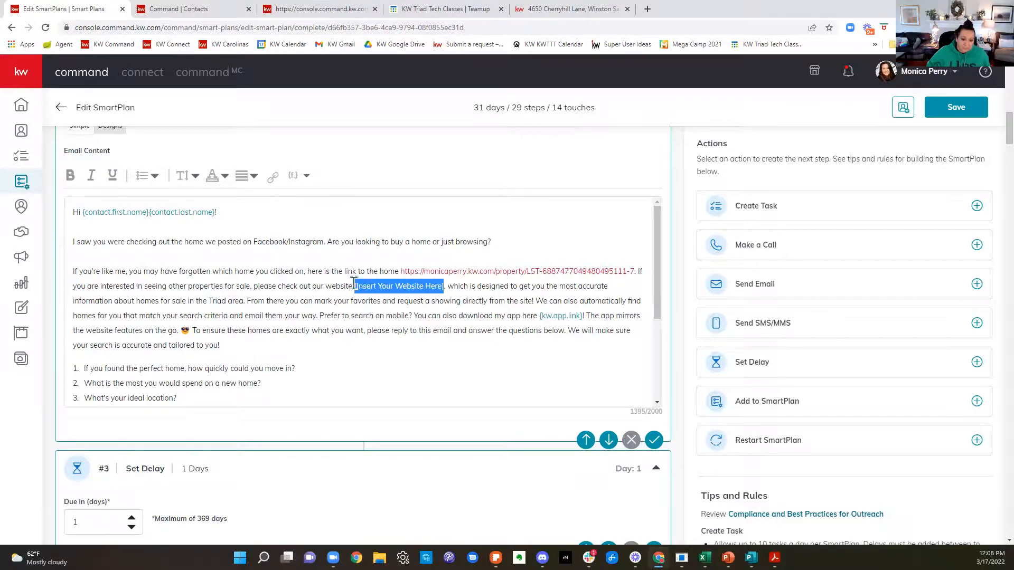
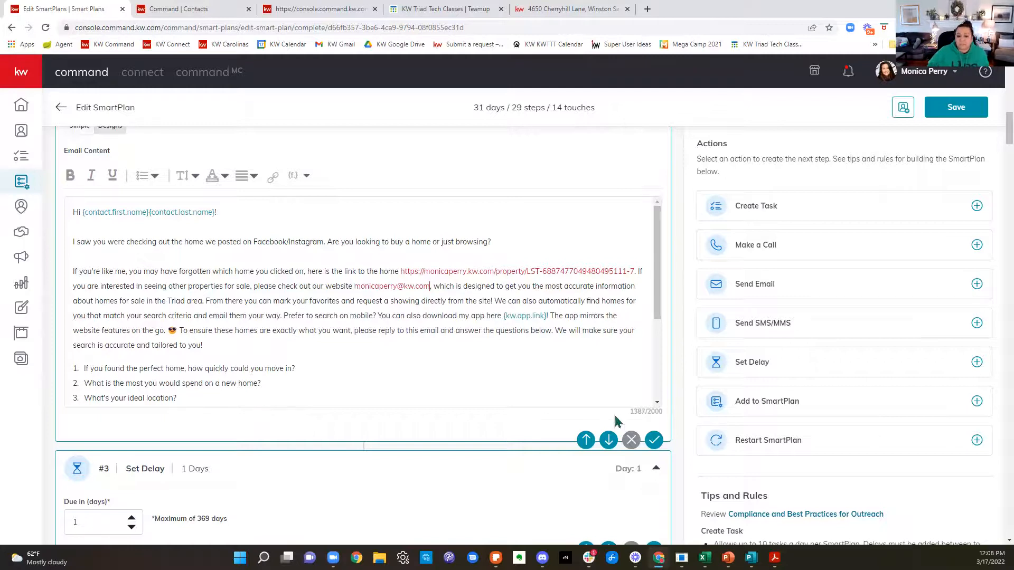
left_click(403, 286)
key("BackSpace")
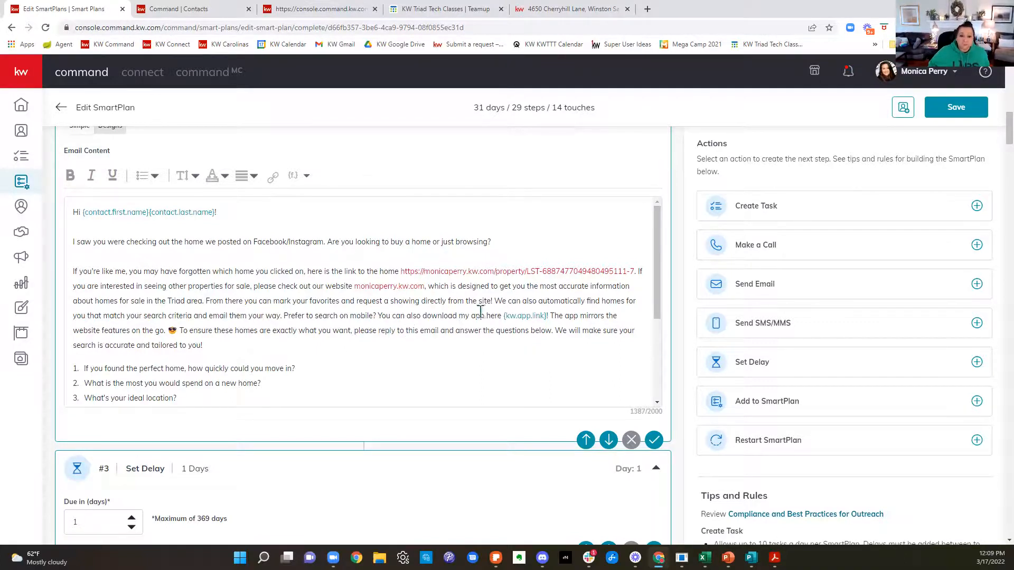
Step: Examine the day 1 email's app link, buyer questions, and the agent phone and email lines in its signature
left_click_drag(473, 315, 525, 318)
left_click(527, 397)
scroll(527, 398, "down", 1)
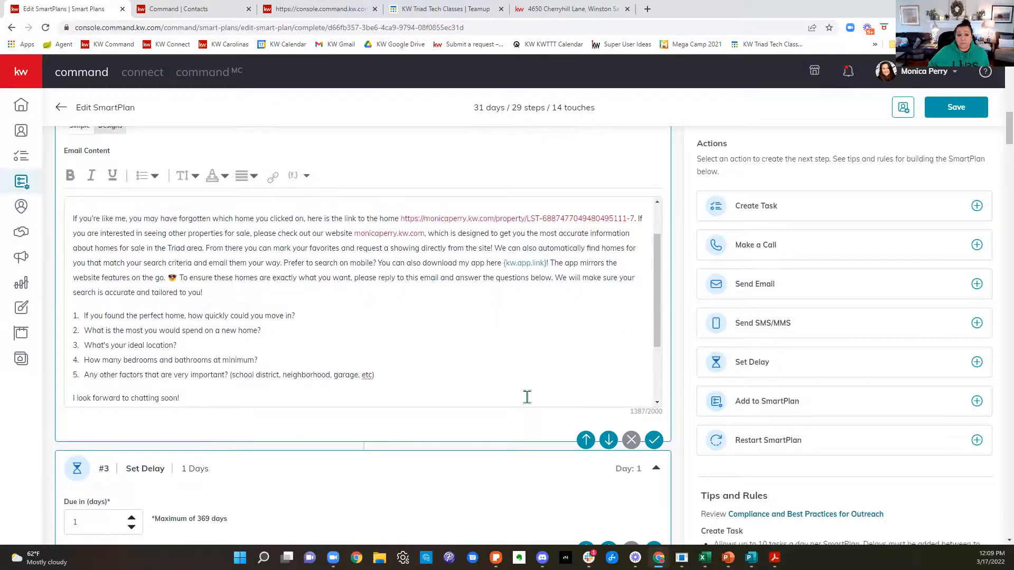
scroll(526, 398, "down", 2)
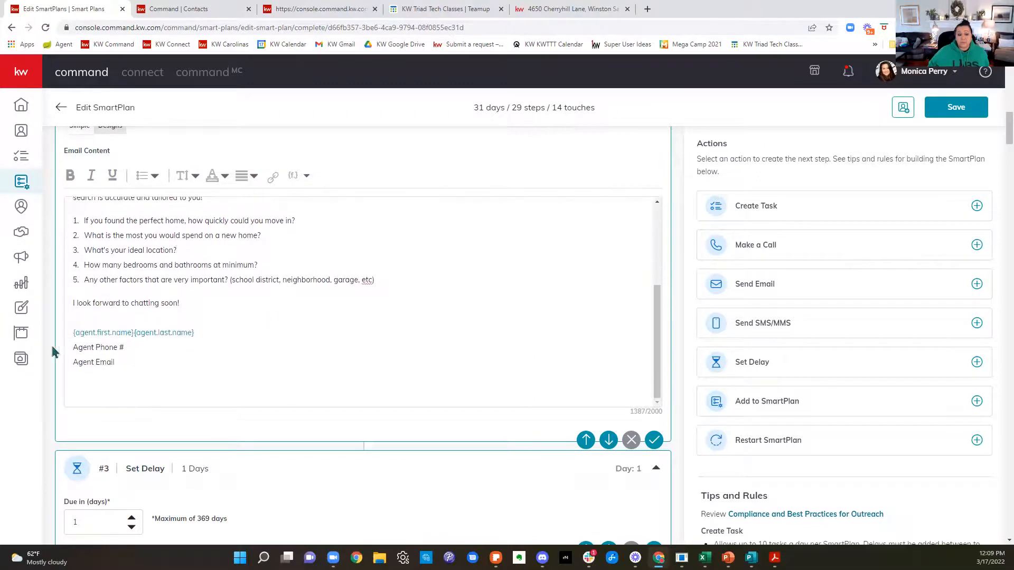
left_click_drag(132, 348, 37, 345)
left_click(149, 371)
scroll(547, 520, "down", 4)
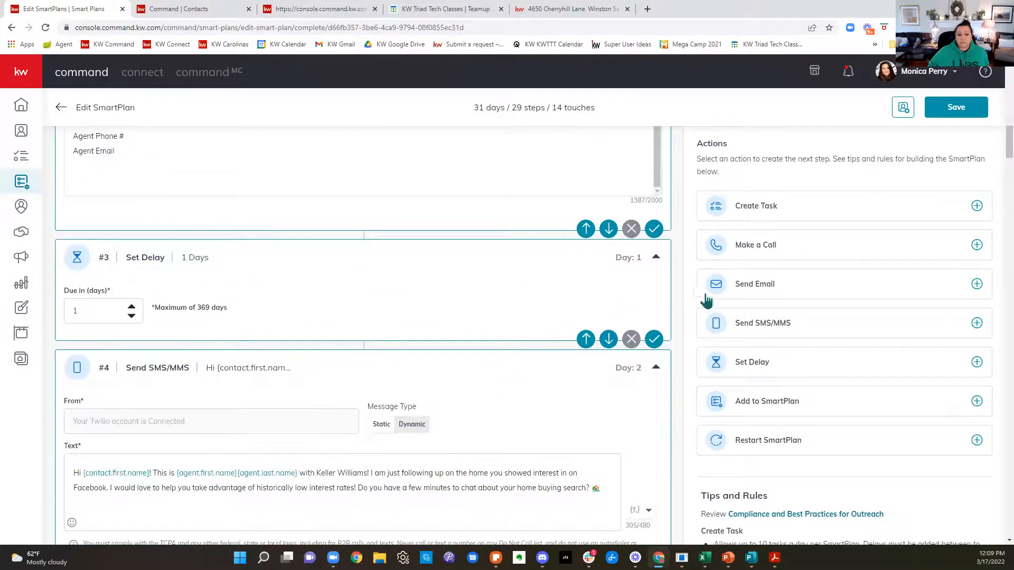
Step: Examine the day 2 follow-up text message and the Keller Mortgage link note in the "Talk about LOW Interest Rates" email
scroll(375, 304, "down", 3)
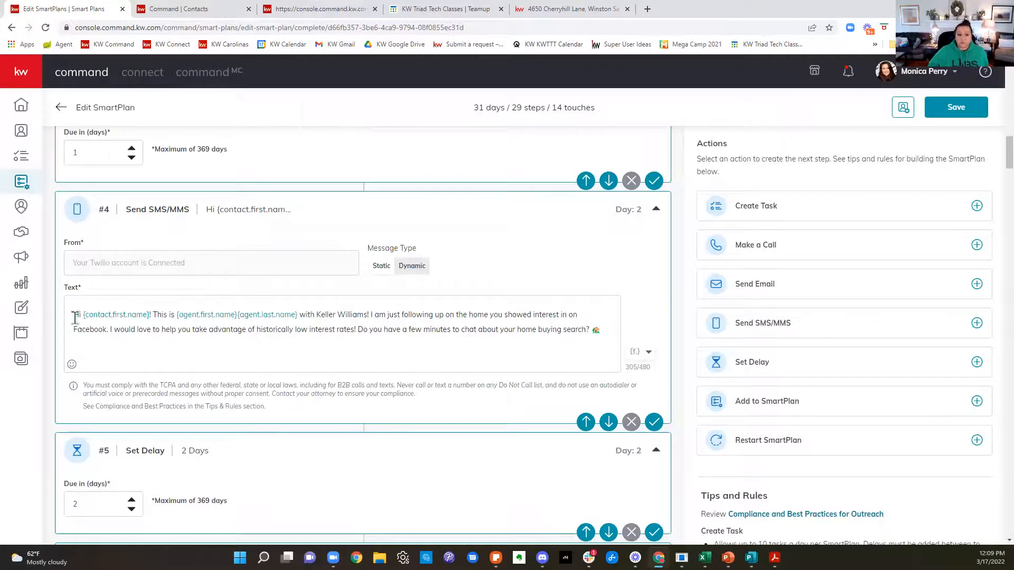
left_click_drag(73, 315, 590, 404)
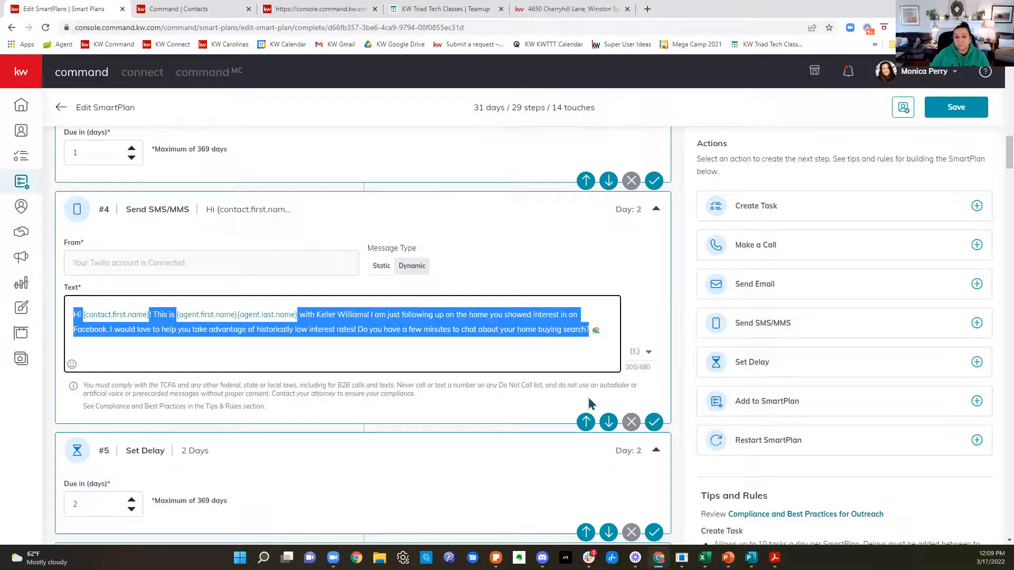
scroll(600, 412, "down", 3)
scroll(605, 412, "down", 7)
scroll(609, 405, "up", 1)
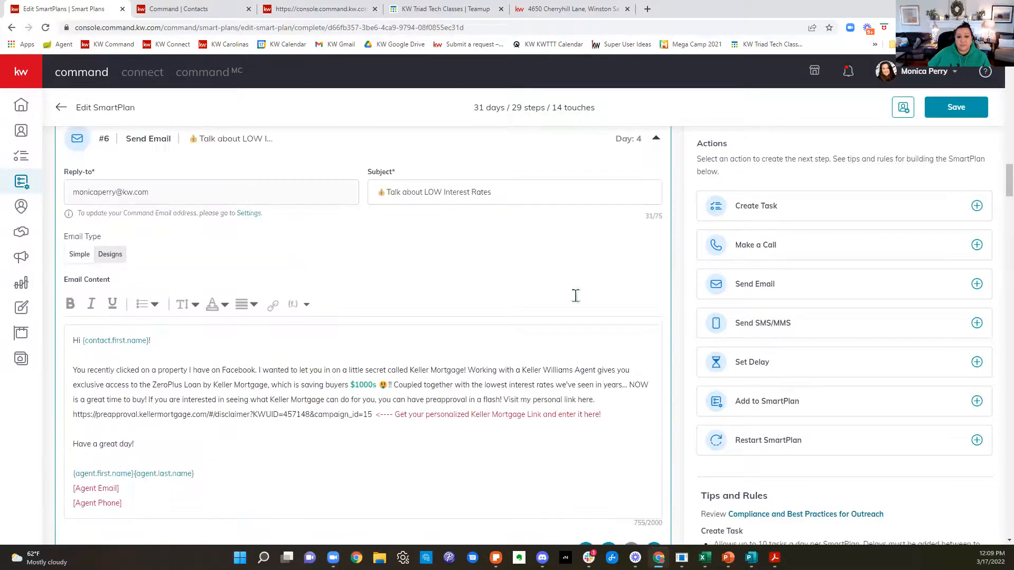
scroll(349, 404, "down", 1)
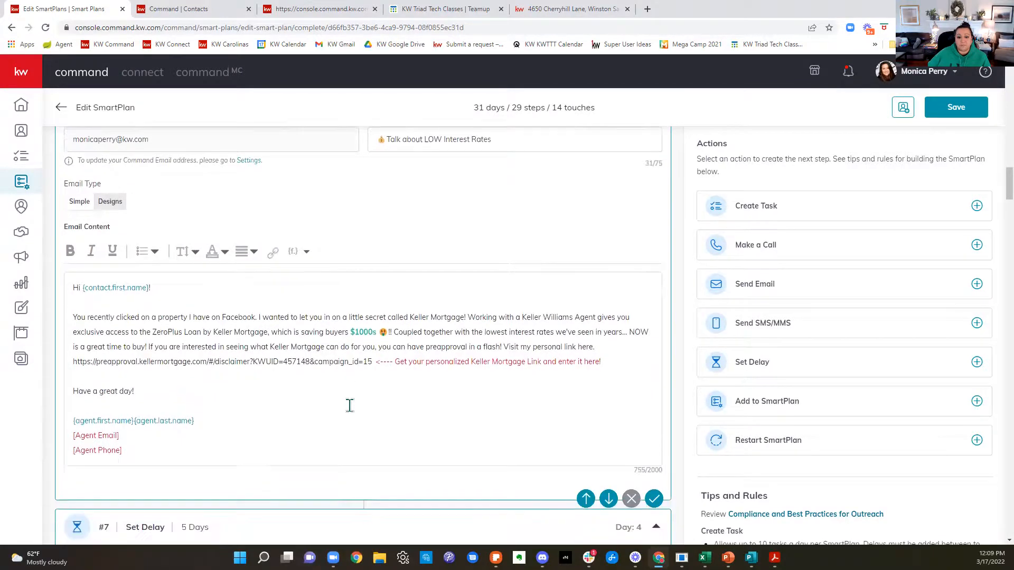
left_click_drag(378, 364, 593, 396)
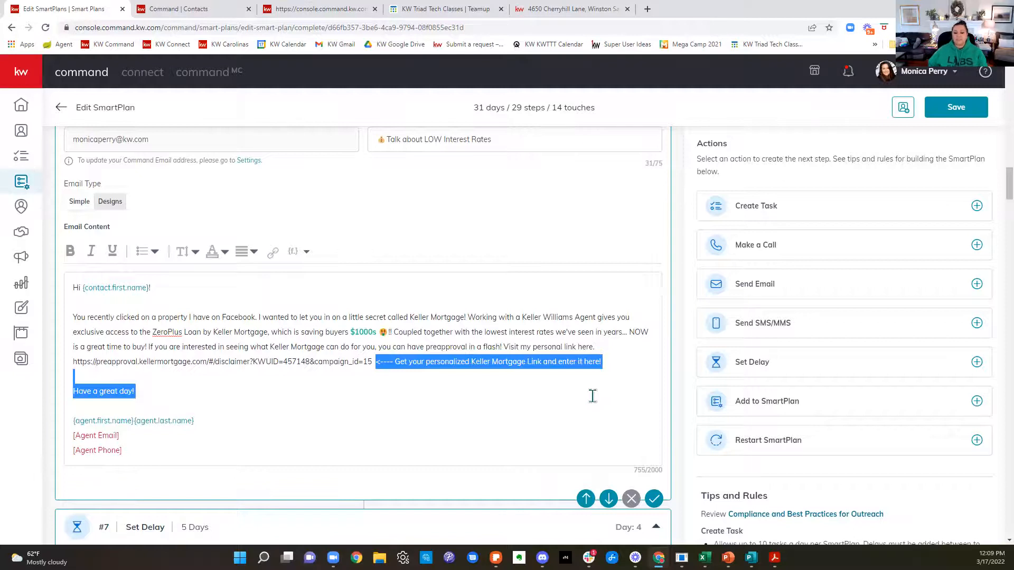
left_click(592, 396)
Step: Review SmartPlan steps 7 to 16, from the day 9 voicemail script to the "I'm Here for YOU!!" email design
scroll(593, 399, "down", 6)
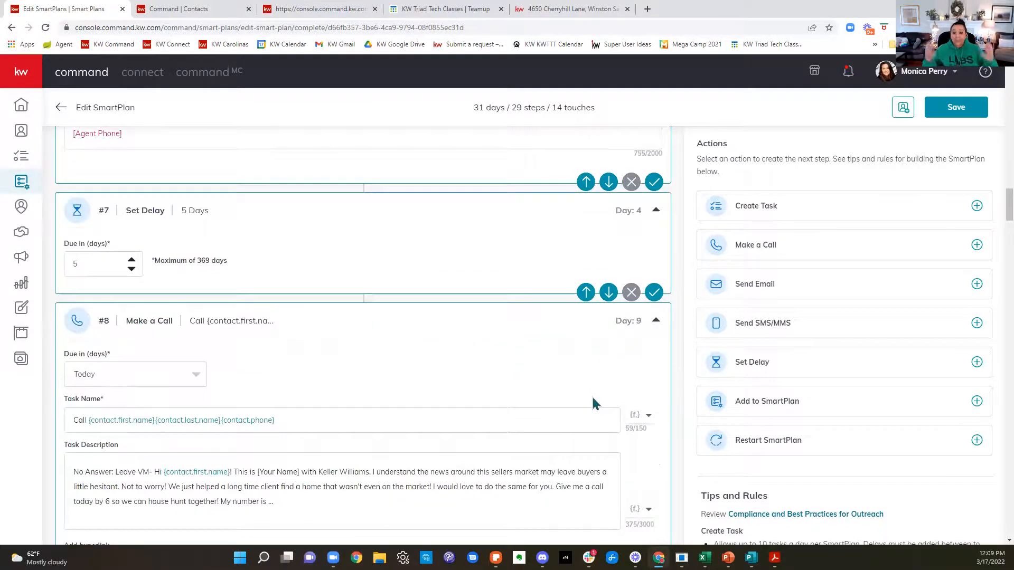
scroll(279, 339, "down", 4)
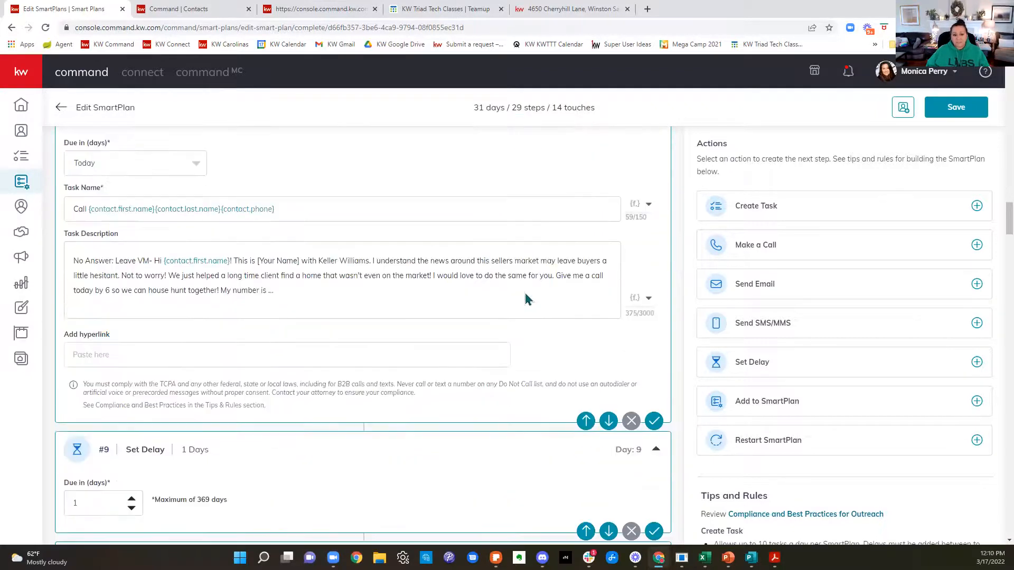
scroll(525, 298, "down", 3)
scroll(358, 344, "down", 2)
scroll(464, 399, "down", 3)
scroll(465, 394, "down", 8)
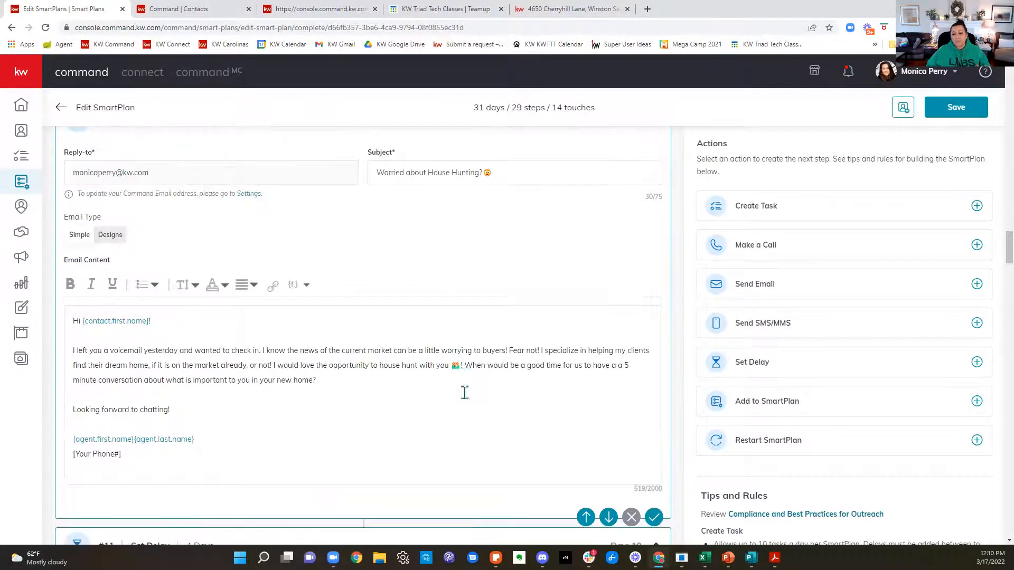
scroll(467, 399, "down", 7)
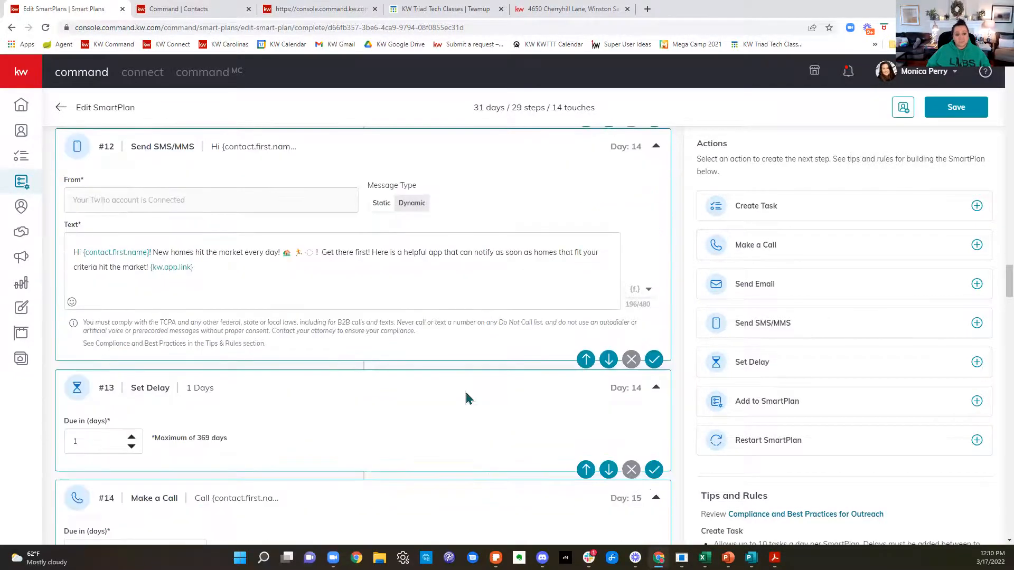
scroll(466, 392, "down", 12)
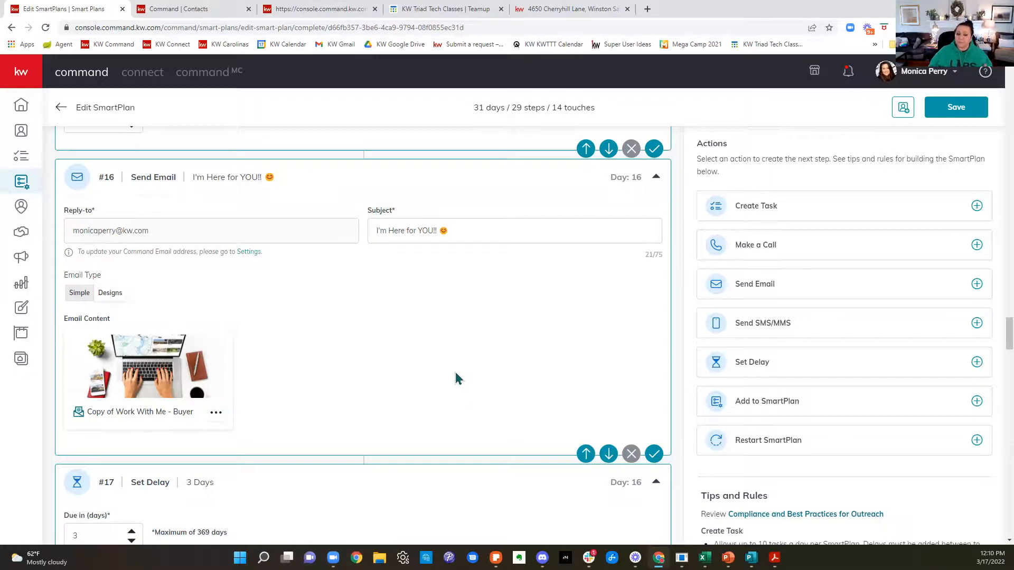
scroll(460, 375, "down", 1)
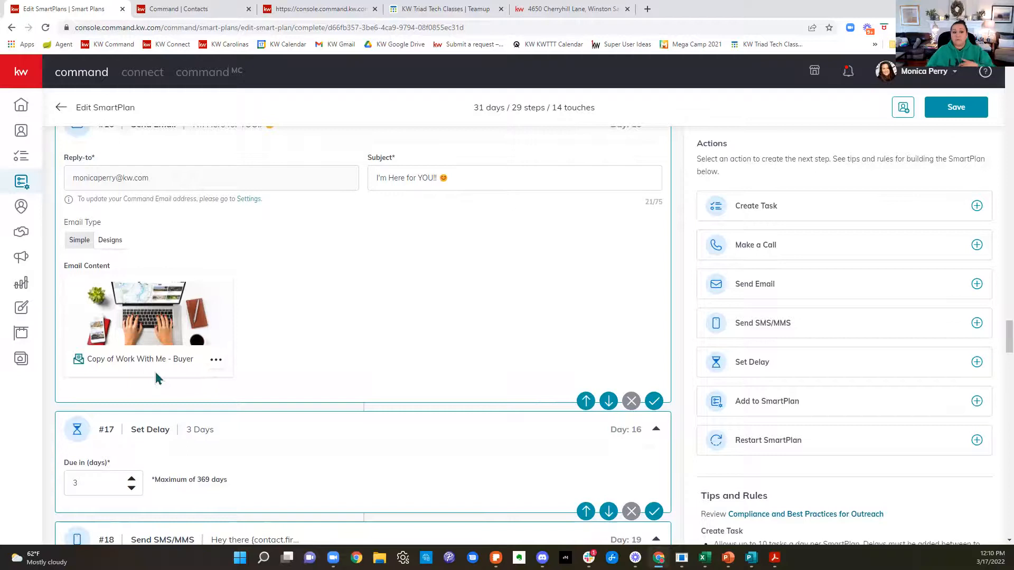
Step: Examine the day 19 text message and the "Price Improved Homes!" email with its placeholder for a reduced-homes link
scroll(318, 360, "down", 3)
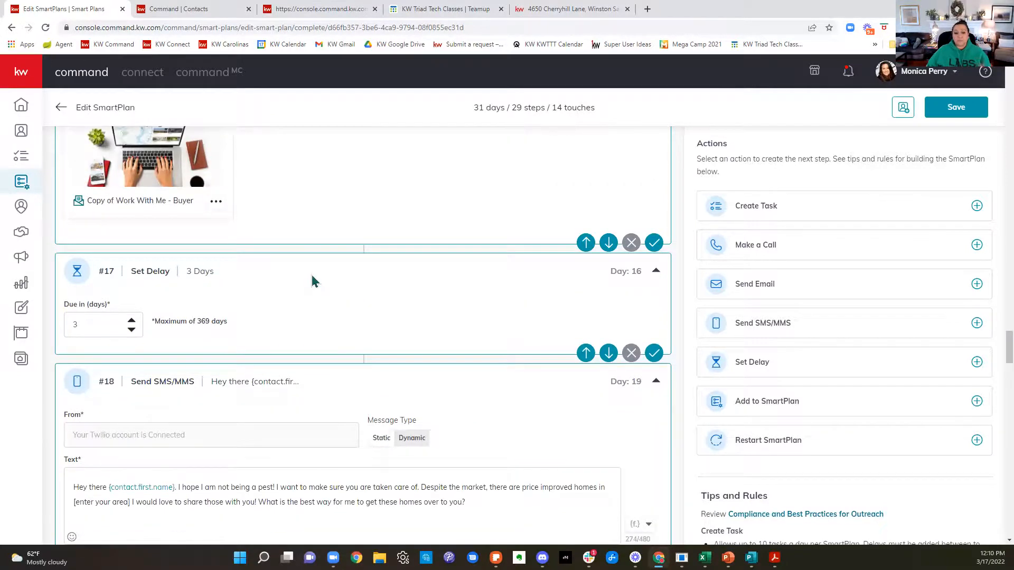
scroll(317, 279, "down", 2)
scroll(319, 280, "down", 2)
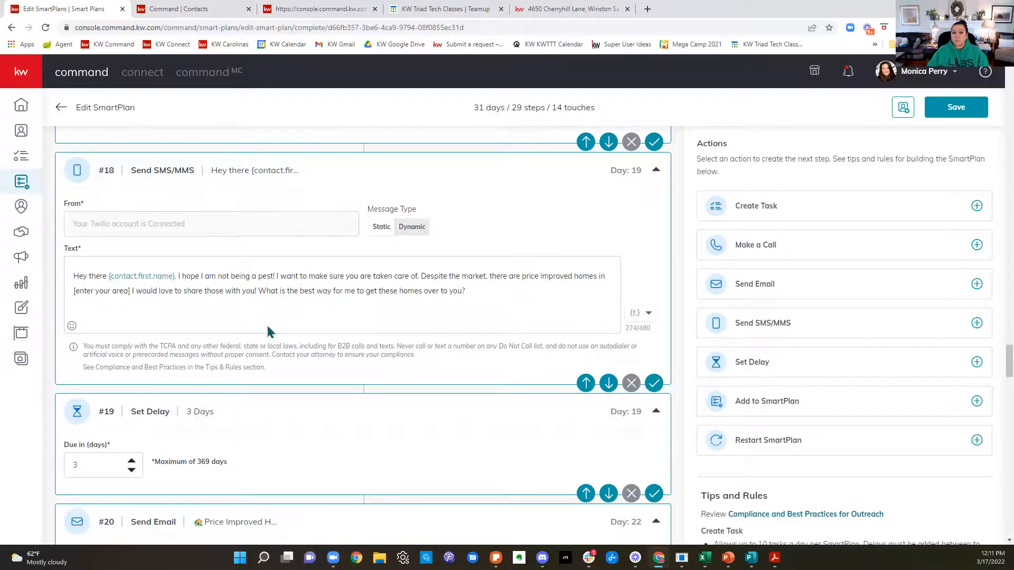
scroll(275, 334, "down", 8)
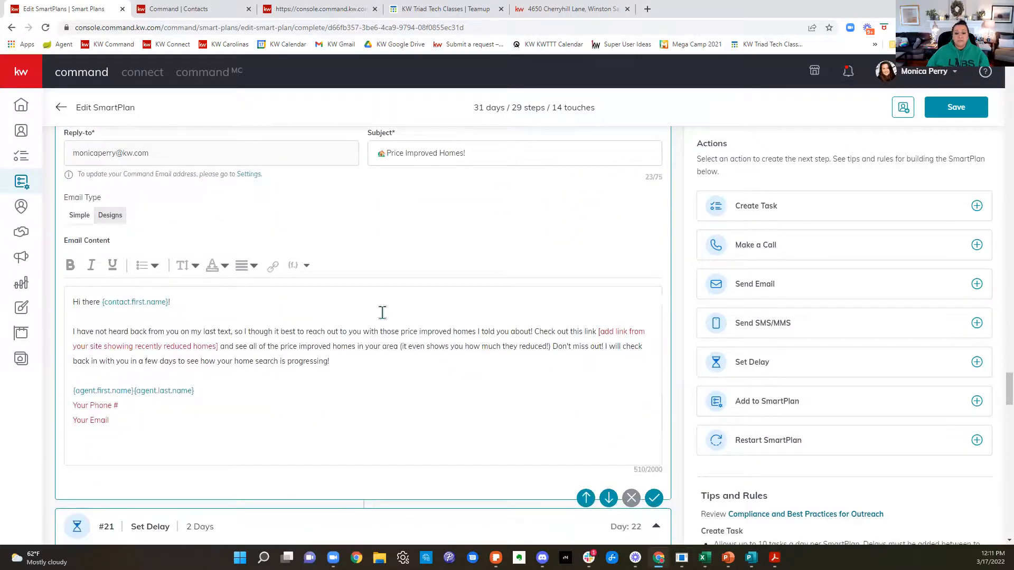
scroll(382, 312, "down", 2)
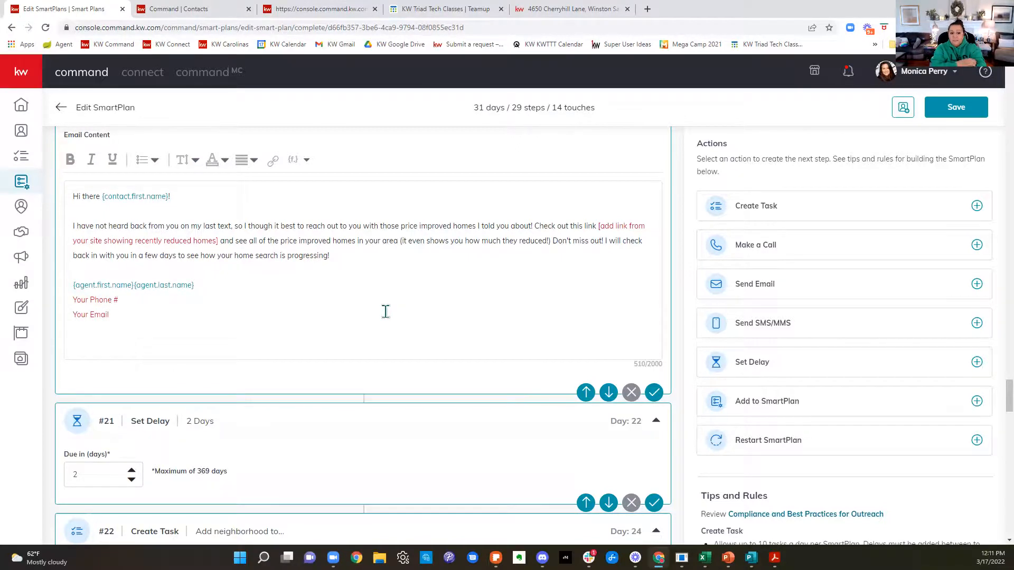
Step: Examine the day 24 neighborhood task's description and the following step that adds the contact to Bi-Weekly Neighborhood Nurture
scroll(385, 313, "down", 6)
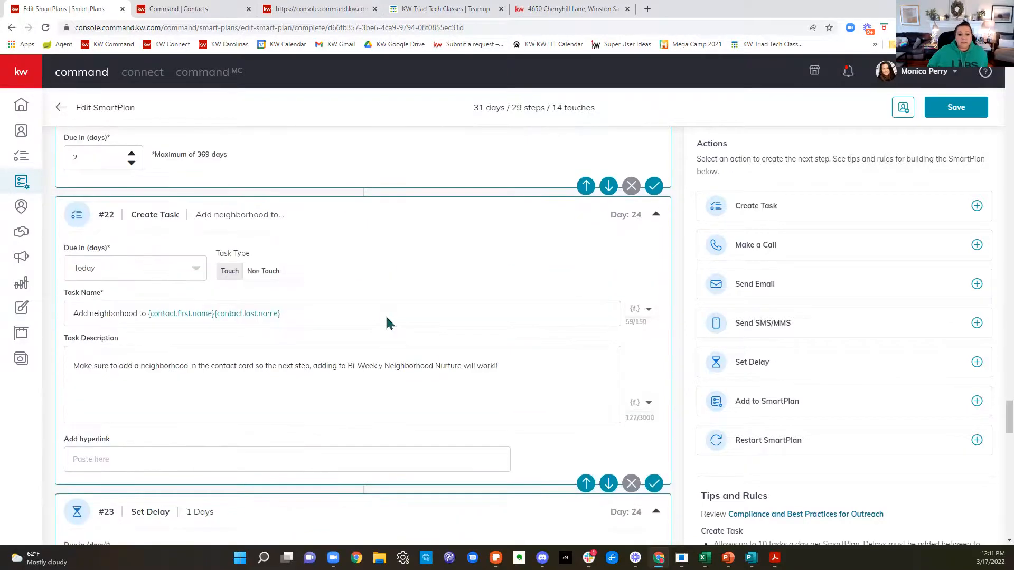
scroll(388, 316, "down", 1)
left_click_drag(522, 315, 82, 340)
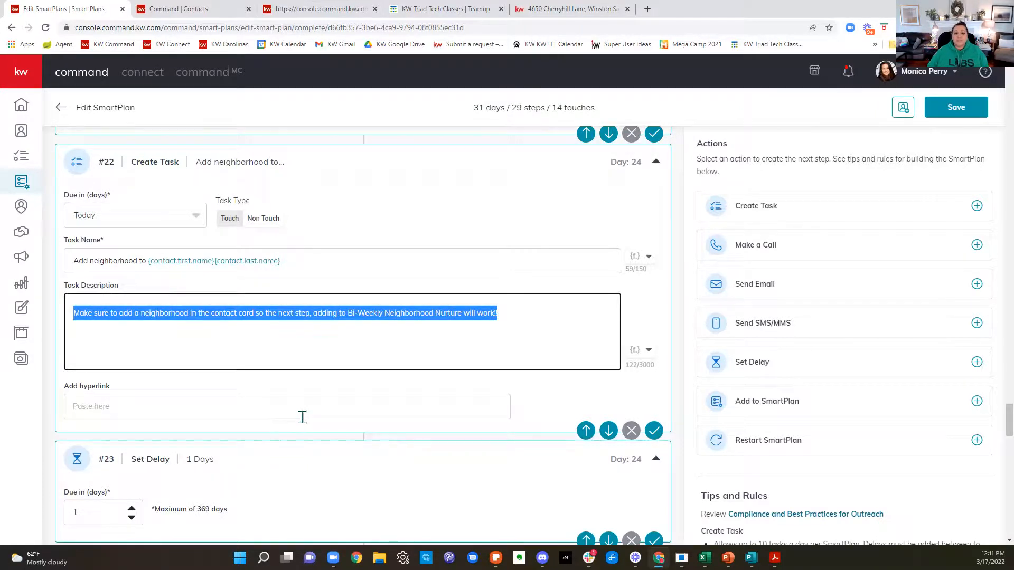
scroll(334, 419, "down", 3)
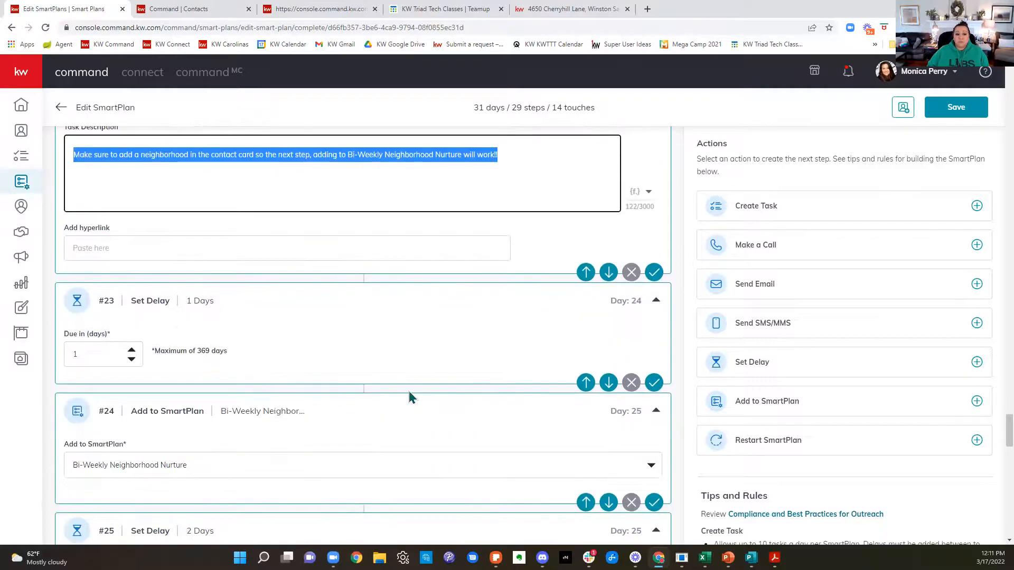
scroll(416, 392, "down", 3)
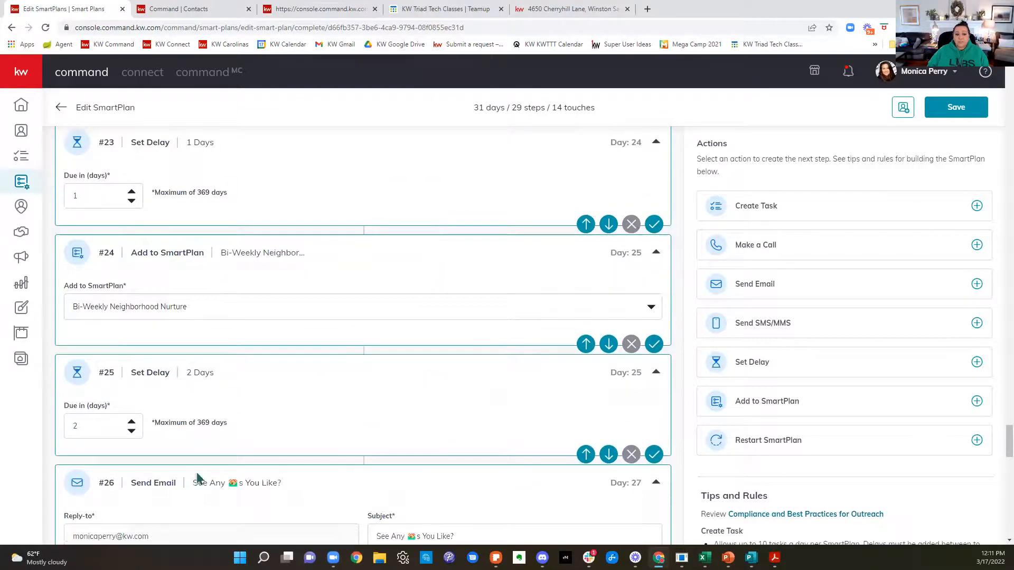
scroll(418, 328, "down", 4)
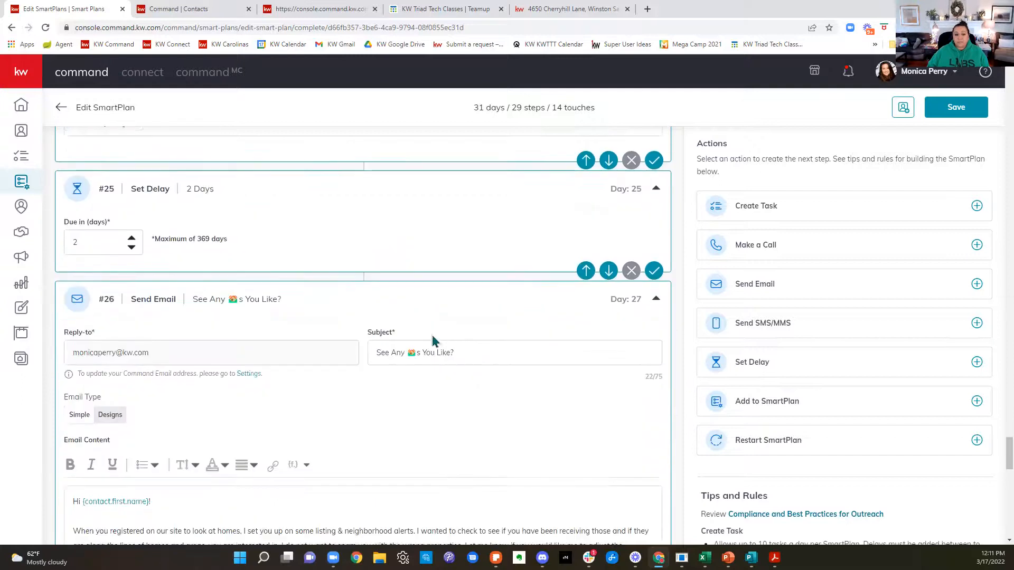
Step: Review the day 27 "See Any s You Like?" email, the day 31 text message and the closing "Not the right time to buy? No worries!" email
scroll(475, 325, "down", 2)
scroll(481, 326, "down", 1)
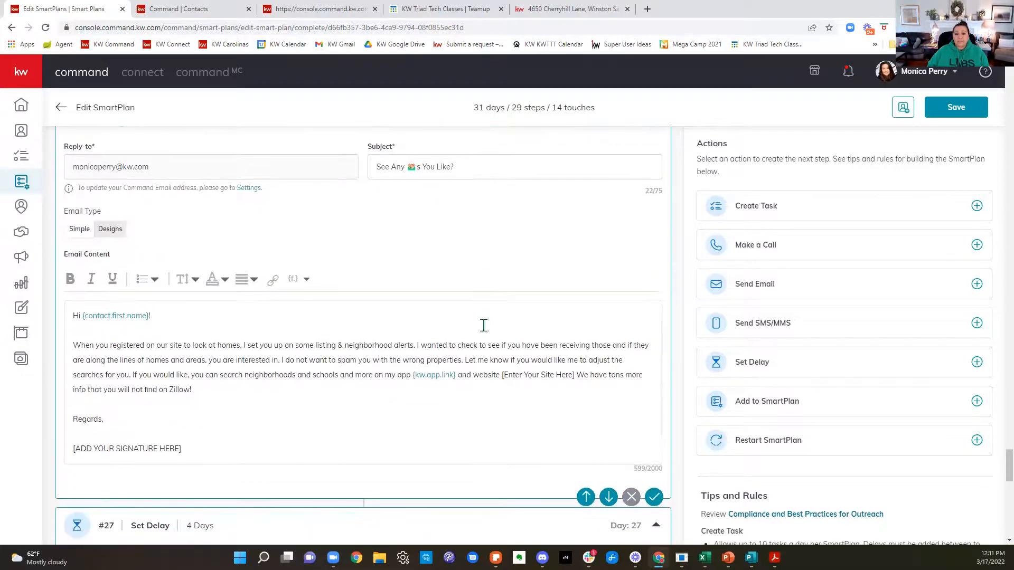
scroll(560, 321, "down", 1)
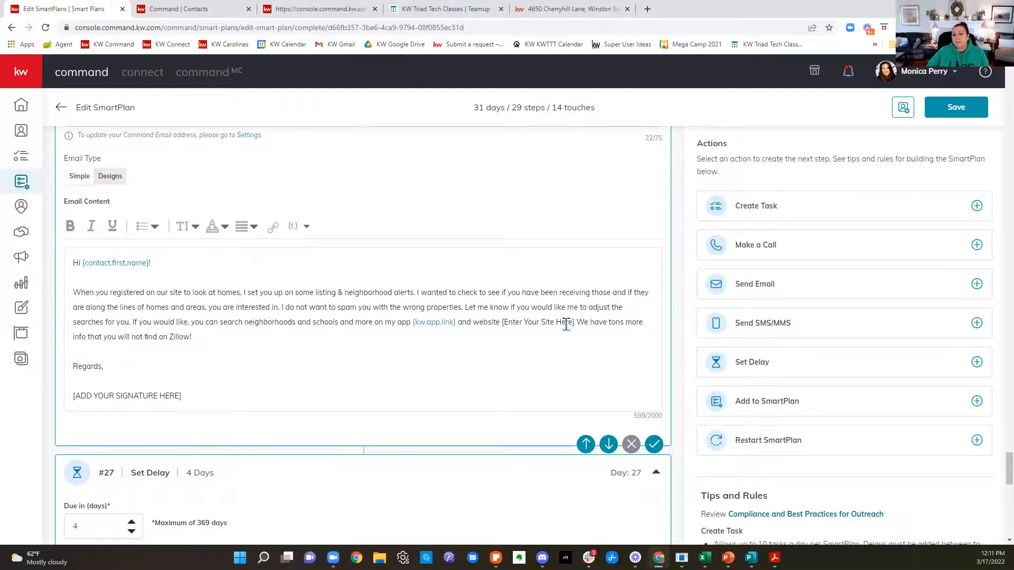
scroll(565, 323, "down", 7)
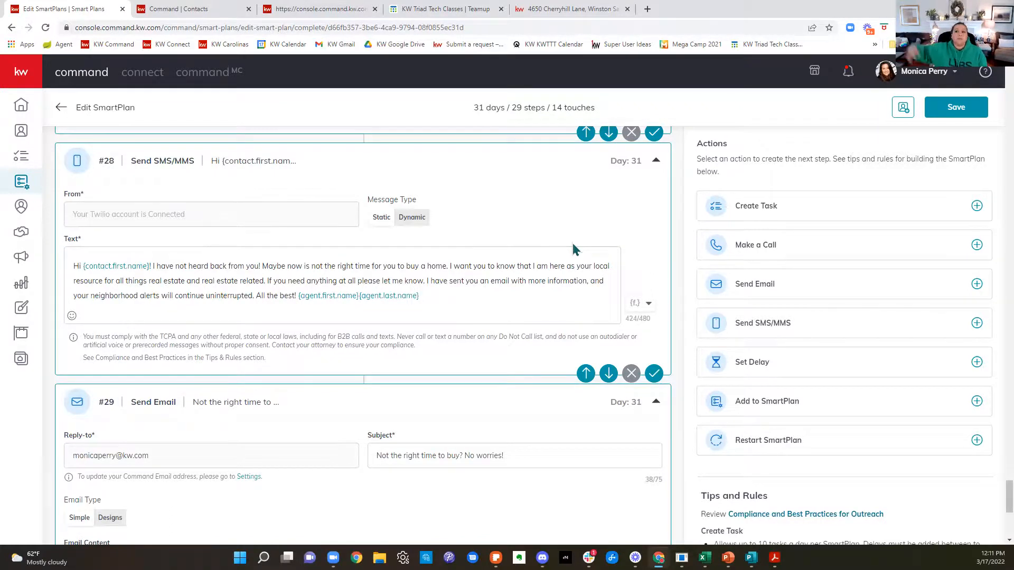
scroll(574, 244, "down", 7)
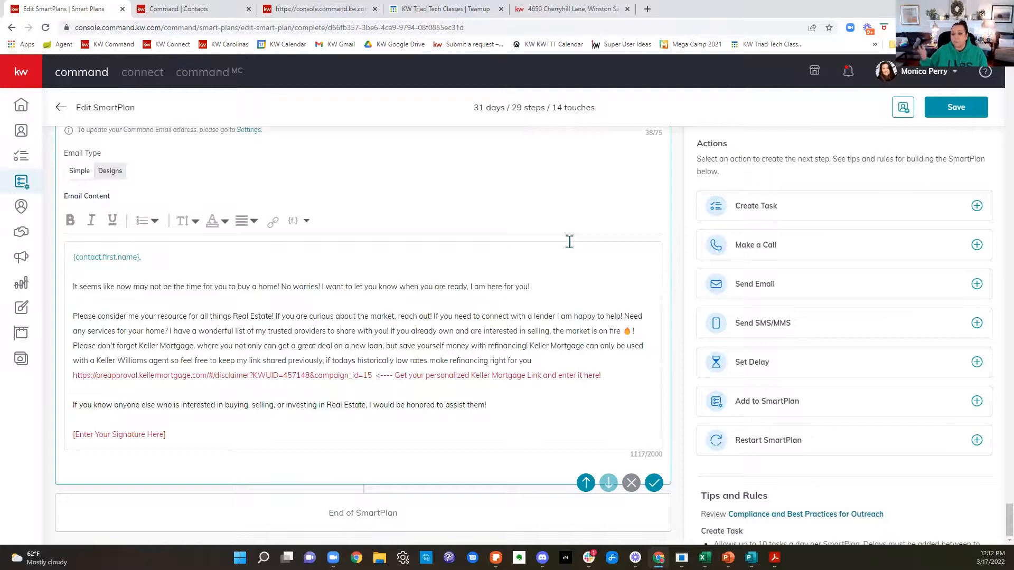
Step: Leave the SmartPlan editor without saving, discarding any changes, and return to My SmartPlans
scroll(527, 442, "up", 10)
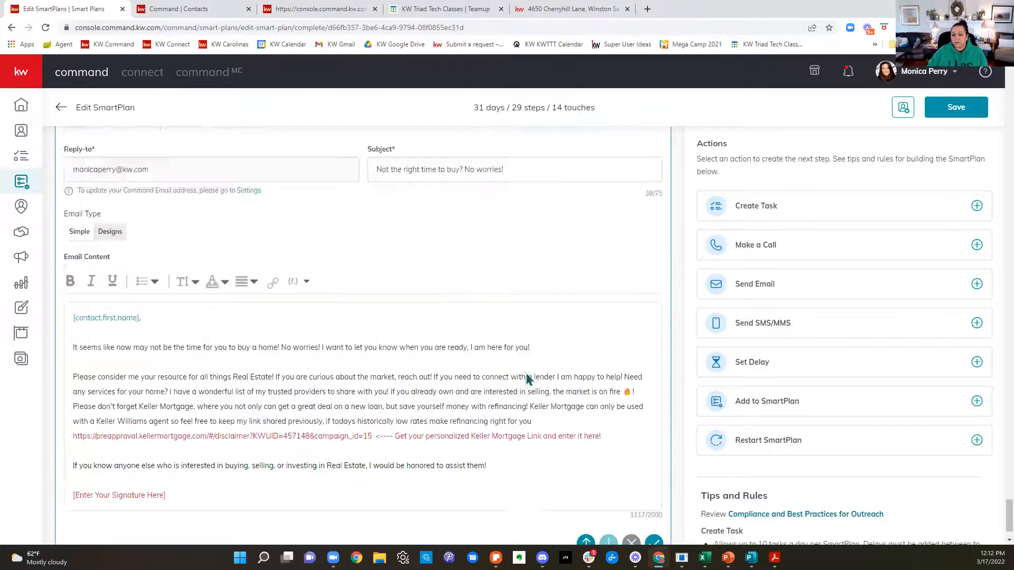
scroll(535, 375, "up", 15)
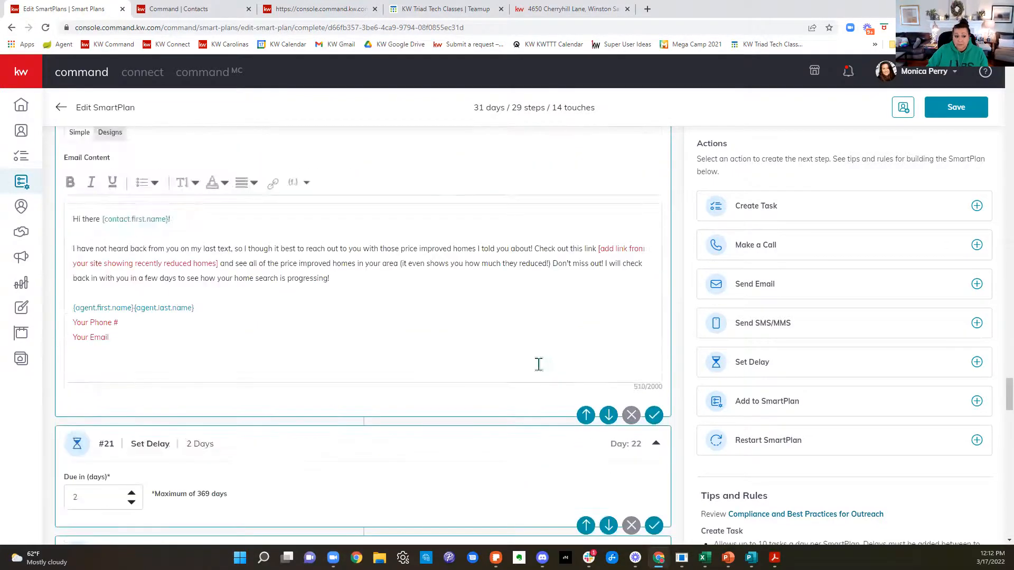
scroll(542, 373, "up", 15)
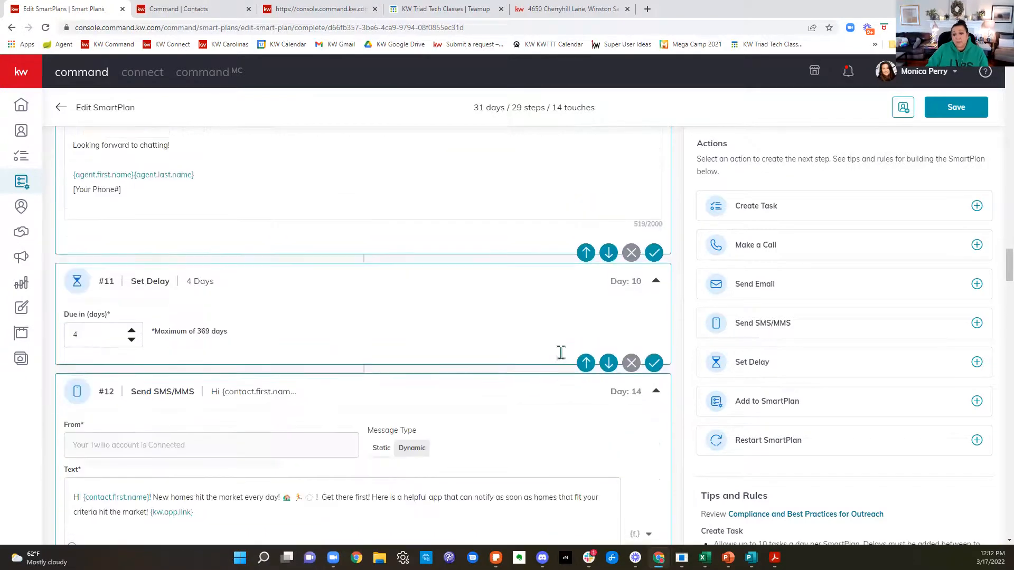
scroll(562, 354, "up", 15)
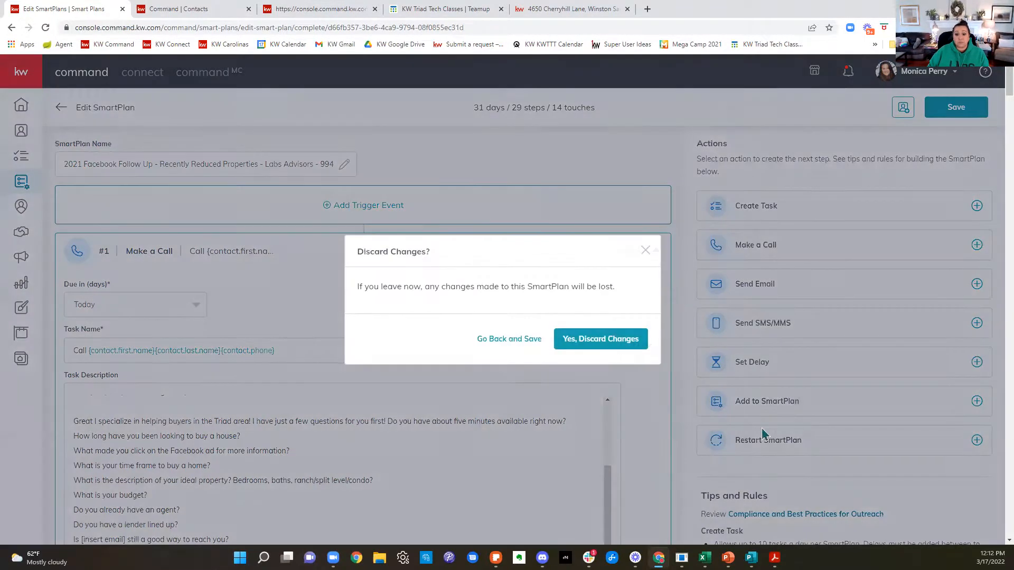
left_click(587, 345)
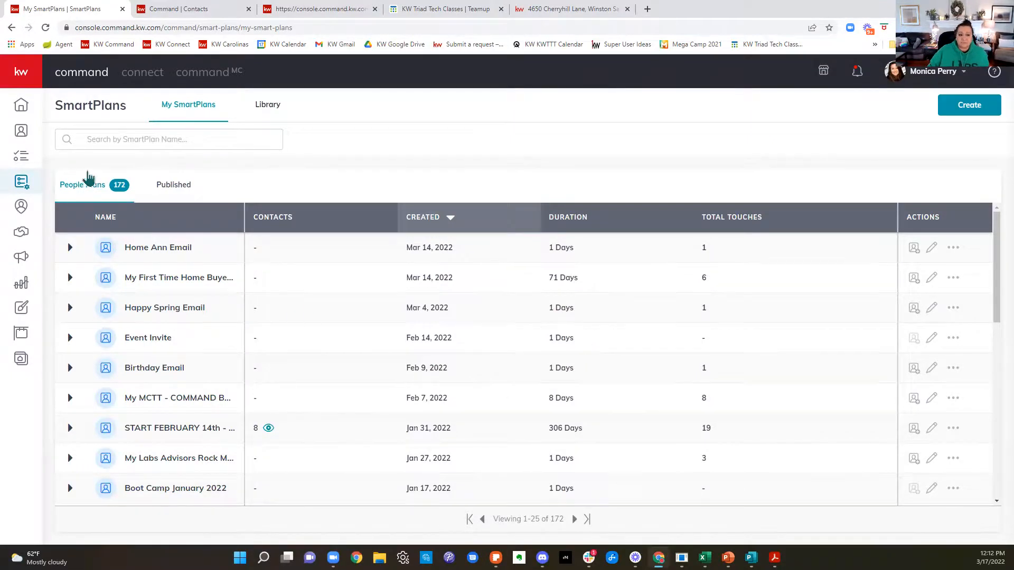
Step: Search My SmartPlans for plans with 994 in their name
scroll(214, 272, "down", 3)
scroll(215, 275, "down", 2)
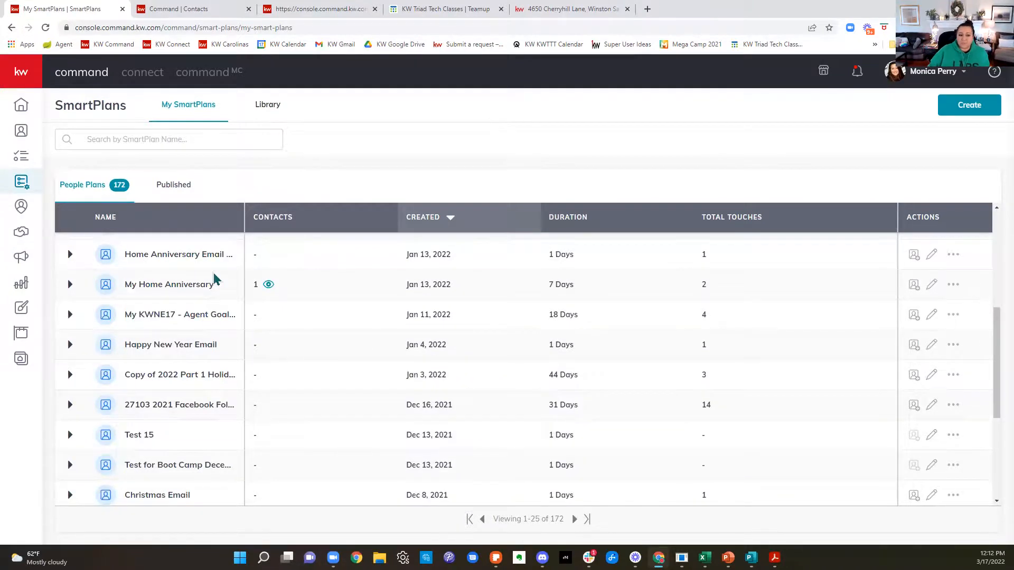
scroll(211, 269, "up", 5)
left_click(159, 142)
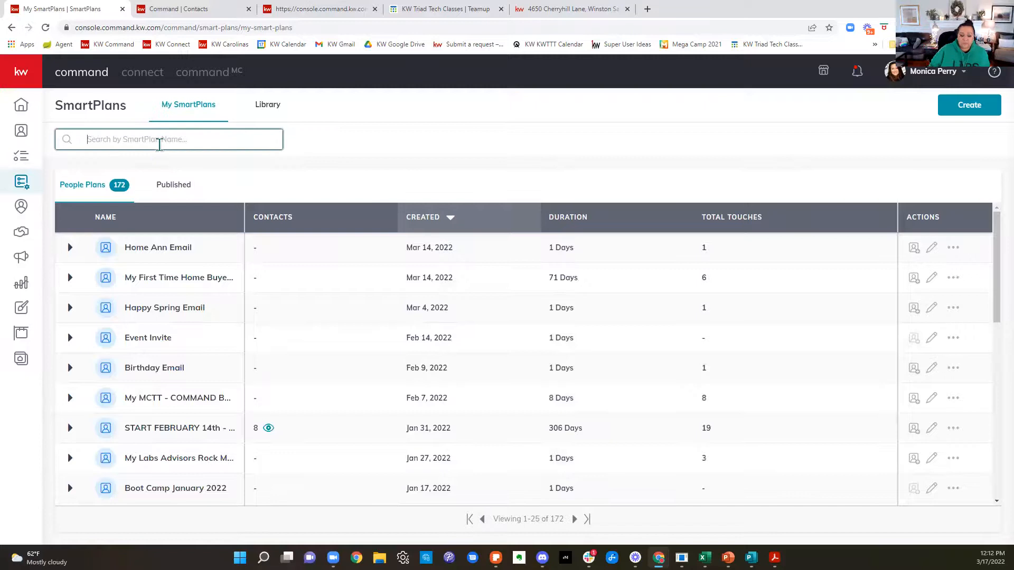
type("994")
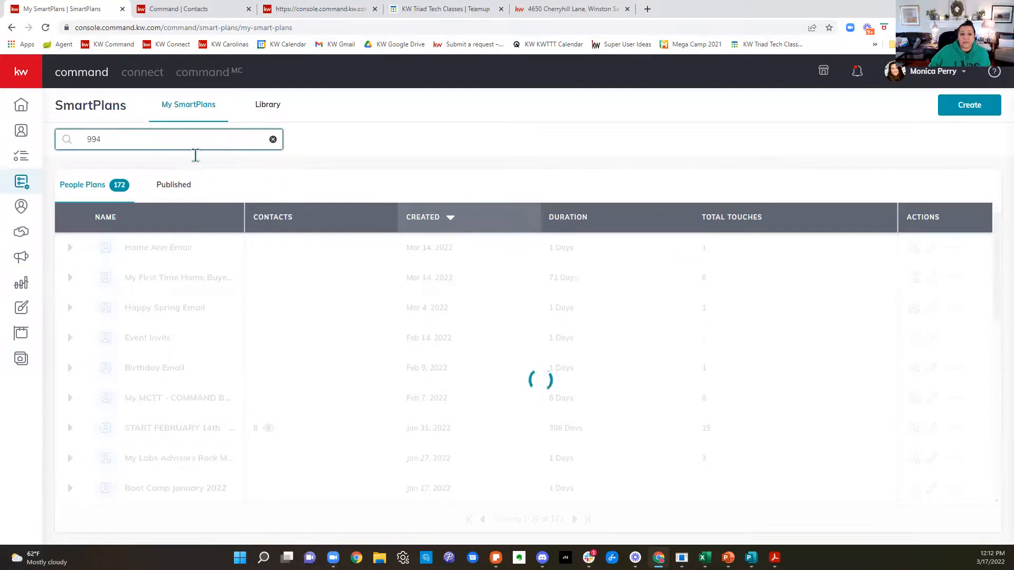
Step: Start a copy of the 2021 Facebook Follow Up SmartPlan with "27104 -" in front of its name, and close it without applying
scroll(199, 324, "down", 2)
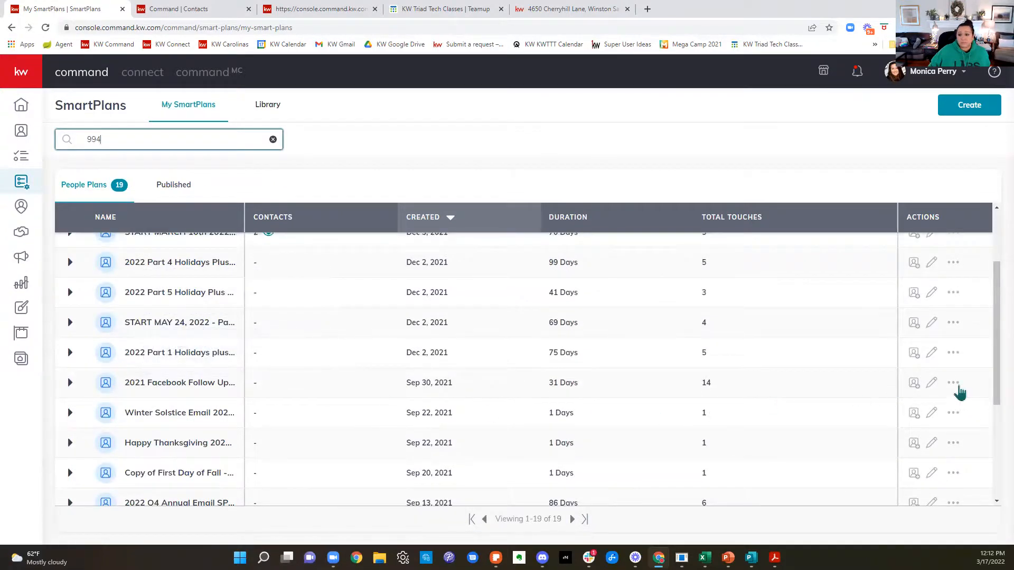
left_click(956, 386)
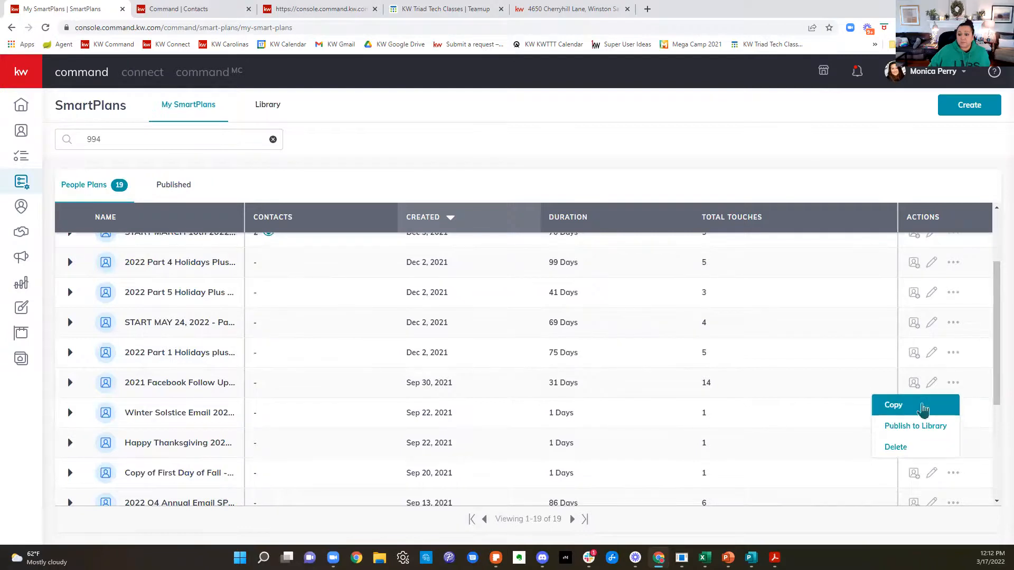
left_click(917, 406)
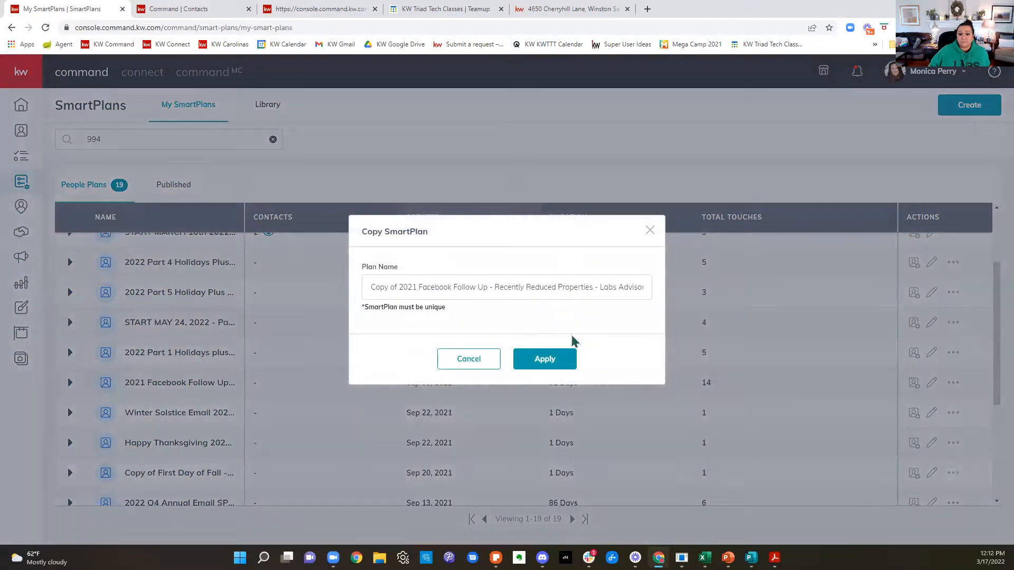
left_click_drag(395, 288, 369, 287)
type("271")
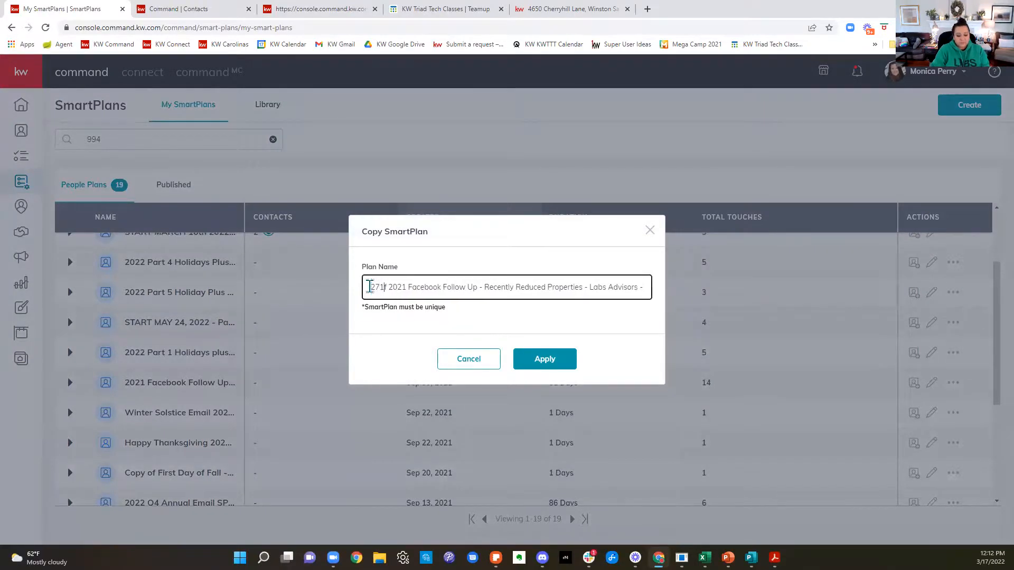
type("04")
key("Delete")
type("-")
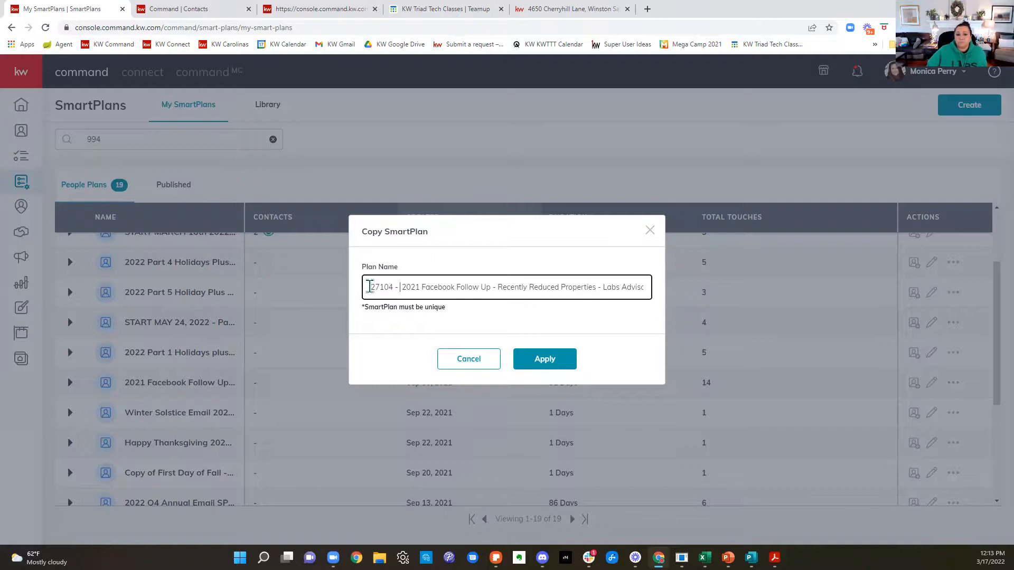
left_click(653, 234)
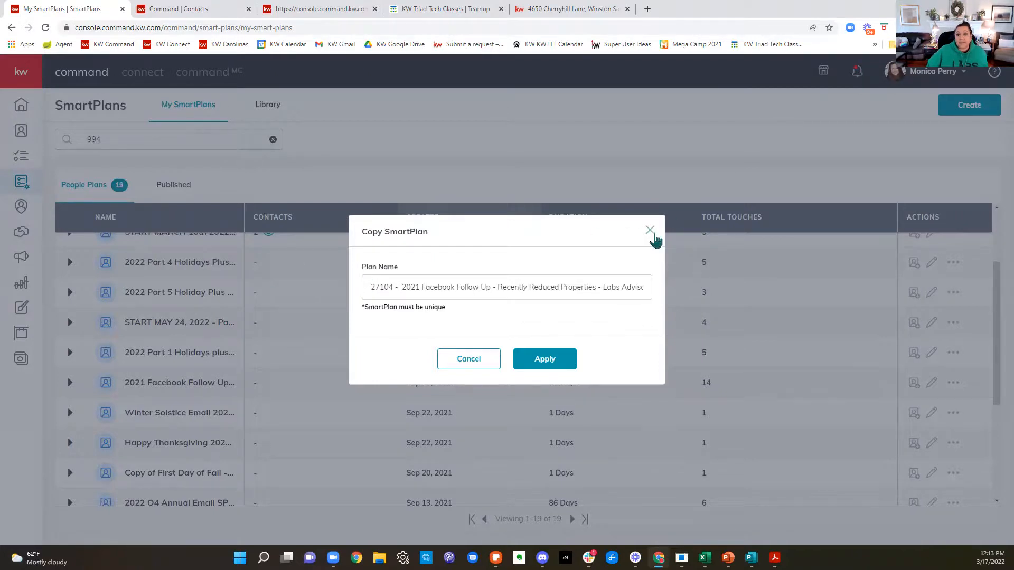
left_click(650, 232)
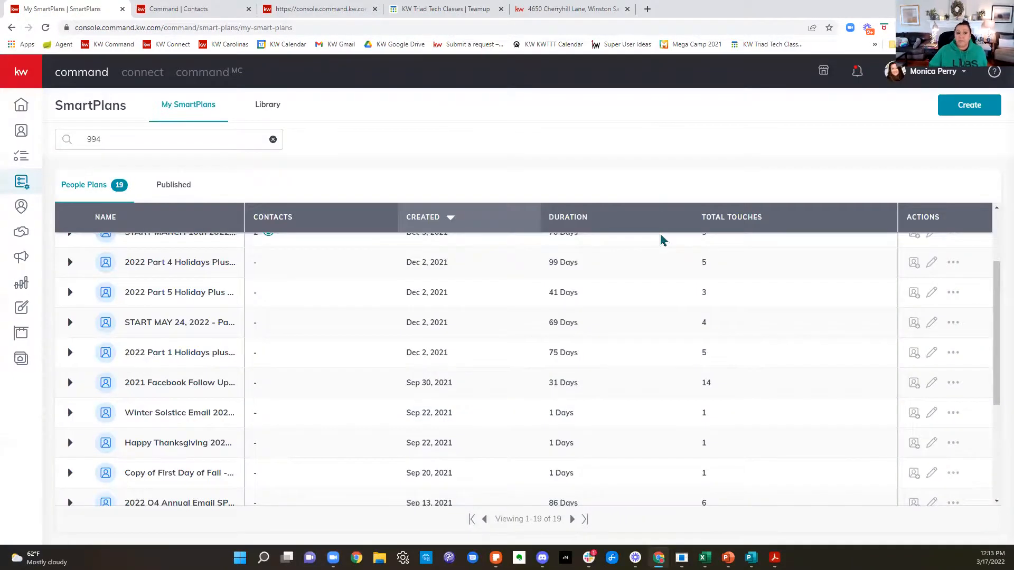
scroll(644, 269, "up", 2)
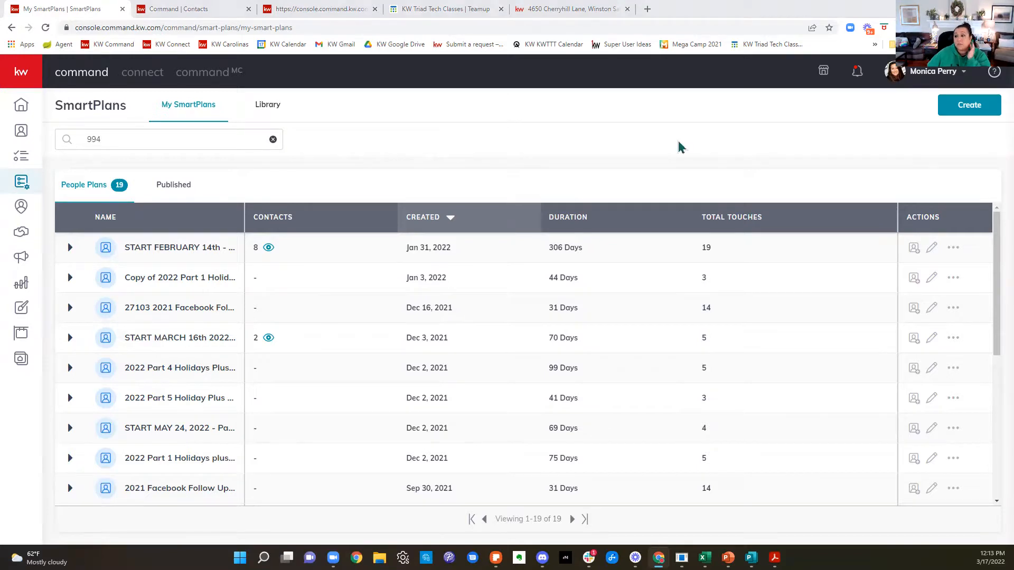
Step: Switch to Teamup and view the Keller Williams Realty Elite calendar and the KW One Training Calendar
left_click(403, 7)
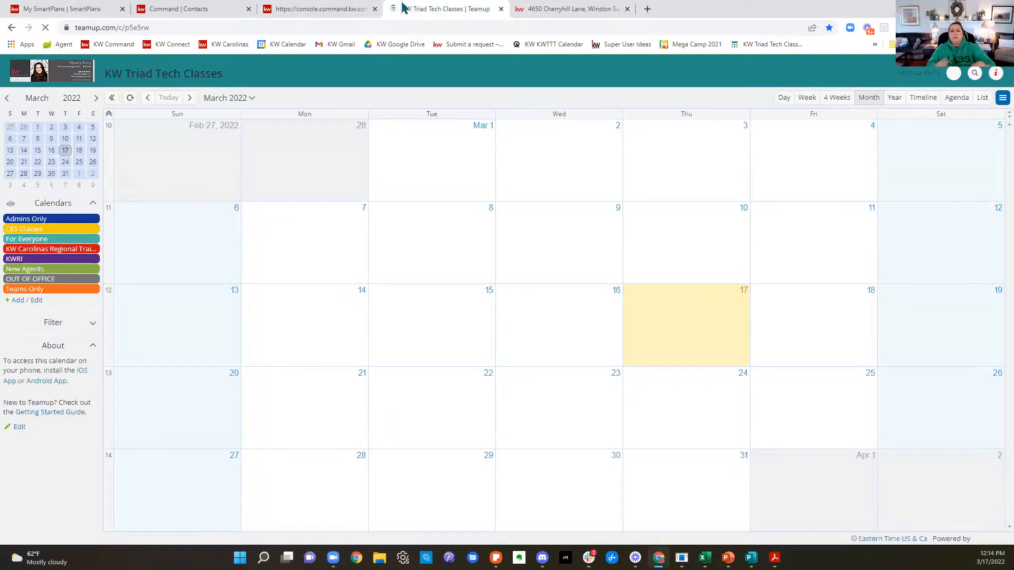
left_click(72, 79)
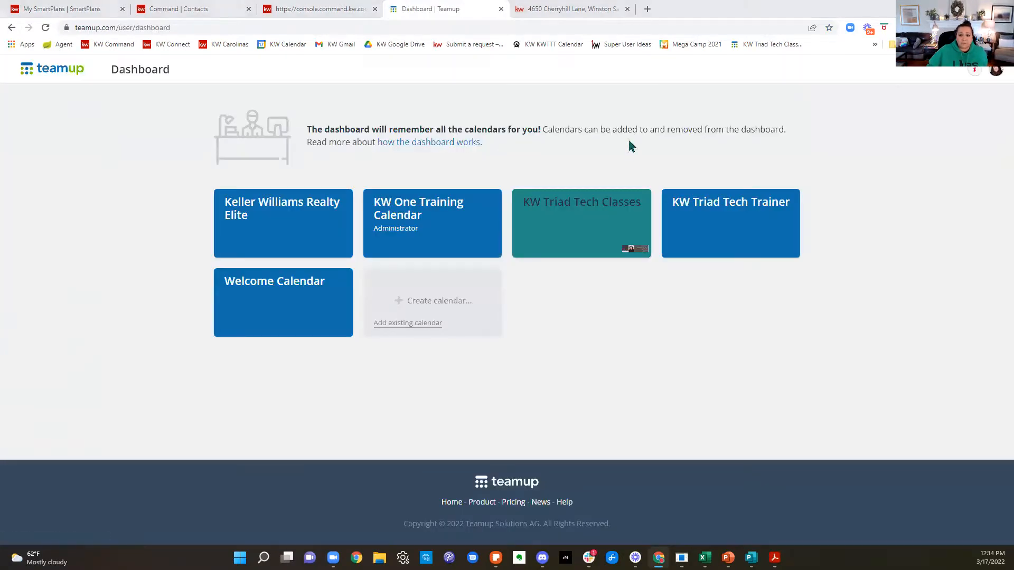
left_click(249, 211)
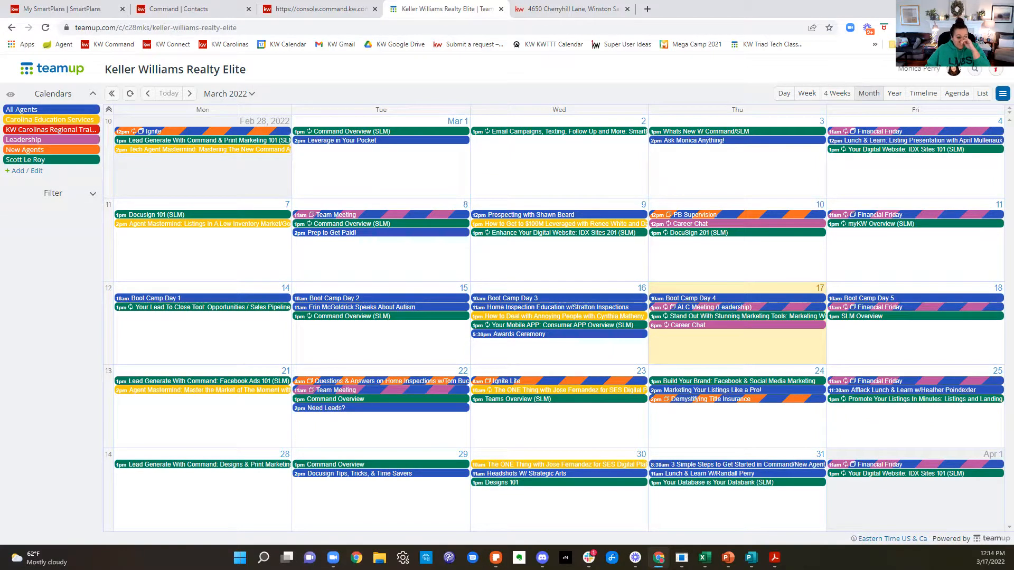
left_click(112, 95)
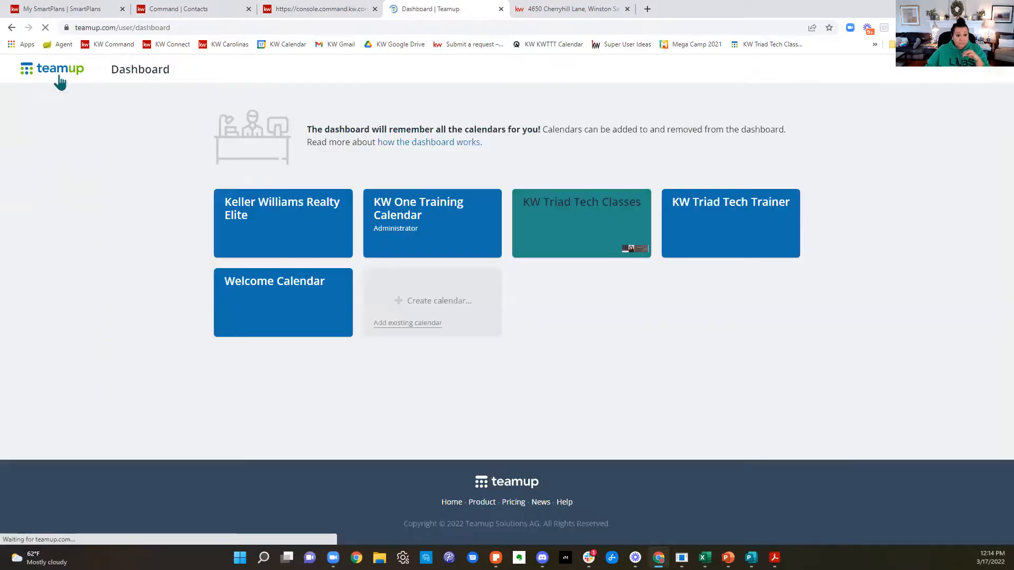
left_click(419, 220)
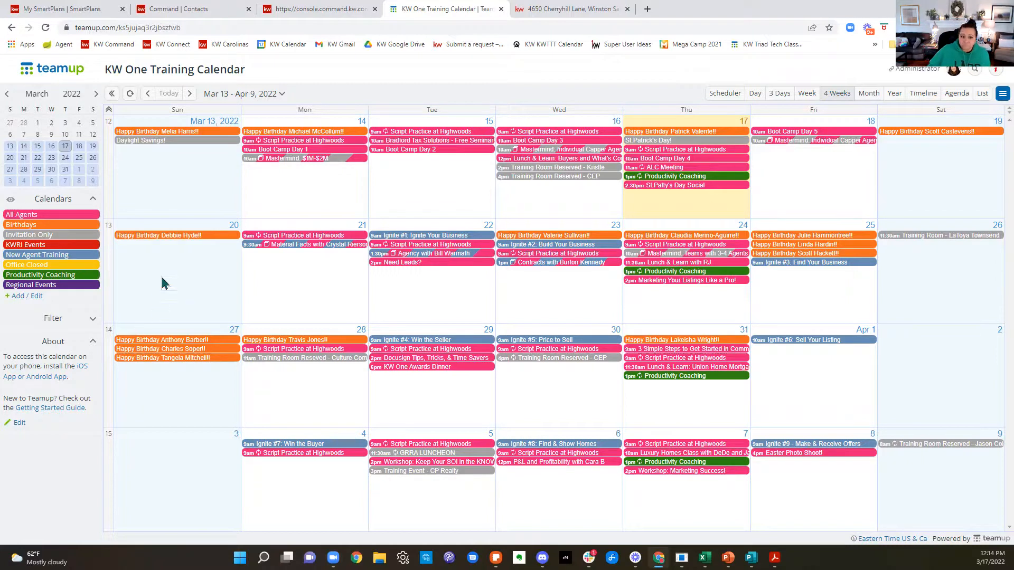
Step: Close the training calendar, property listing and newsletter editor pages, and return to My SmartPlans in KW Command
left_click(501, 9)
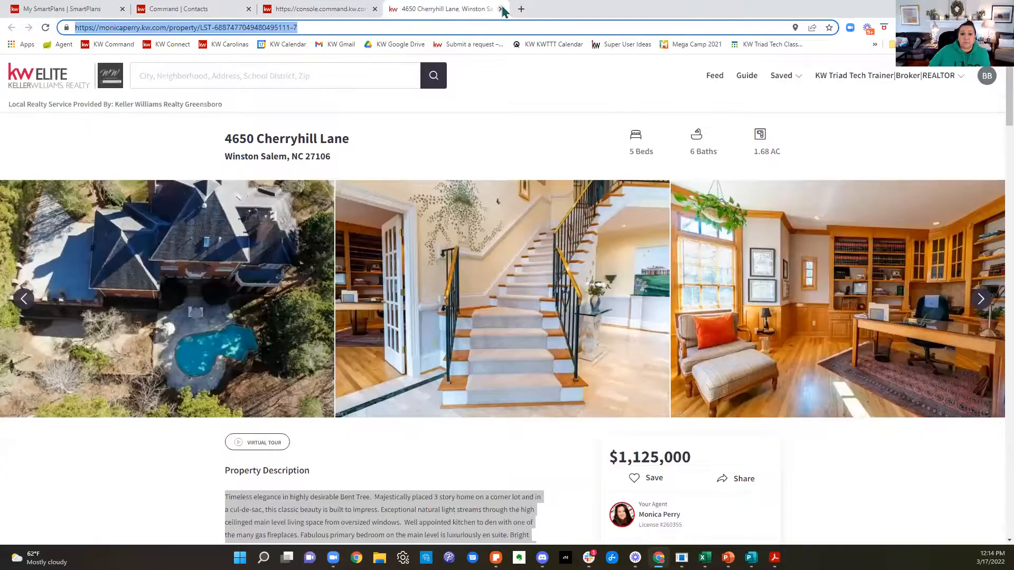
left_click(500, 9)
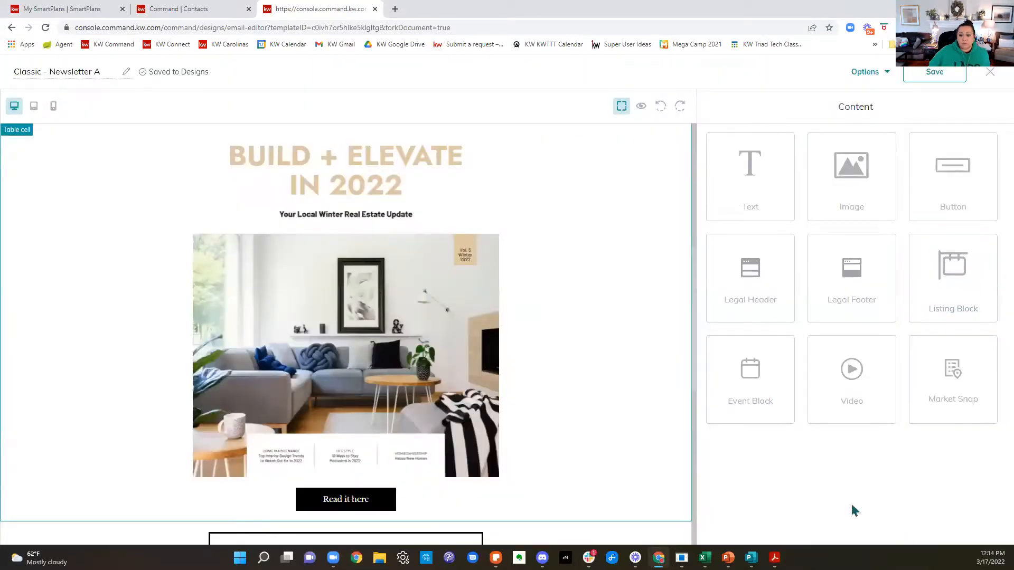
left_click(375, 9)
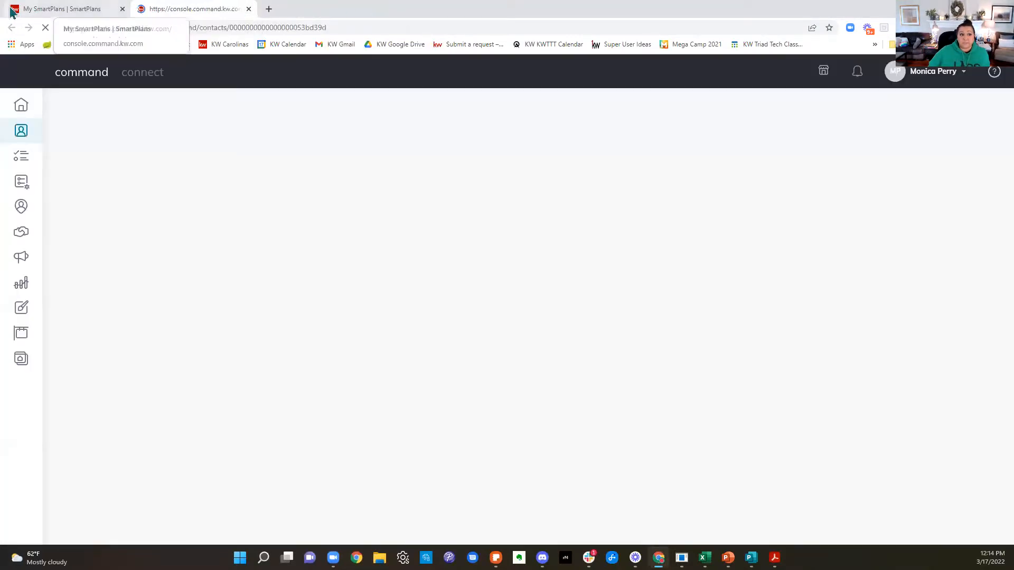
left_click(32, 9)
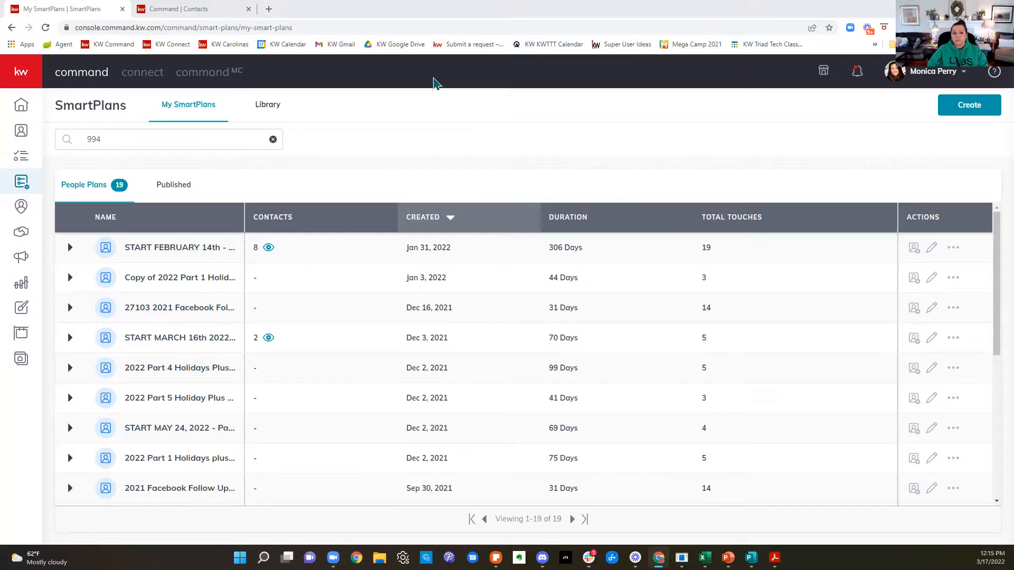
Step: Open the full contacts list and switch to the individual contact record that is already open
left_click(21, 130)
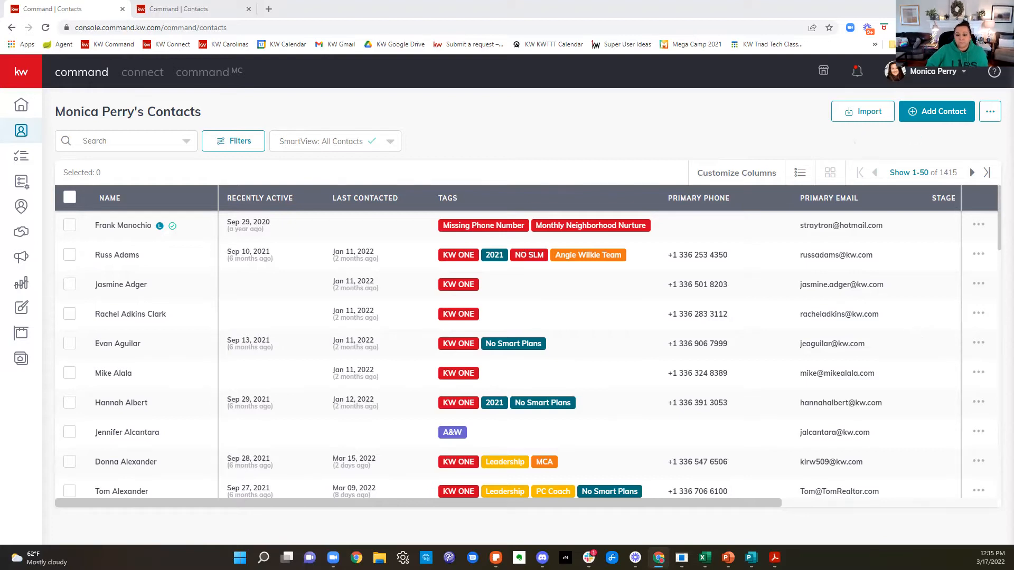
left_click(188, 6)
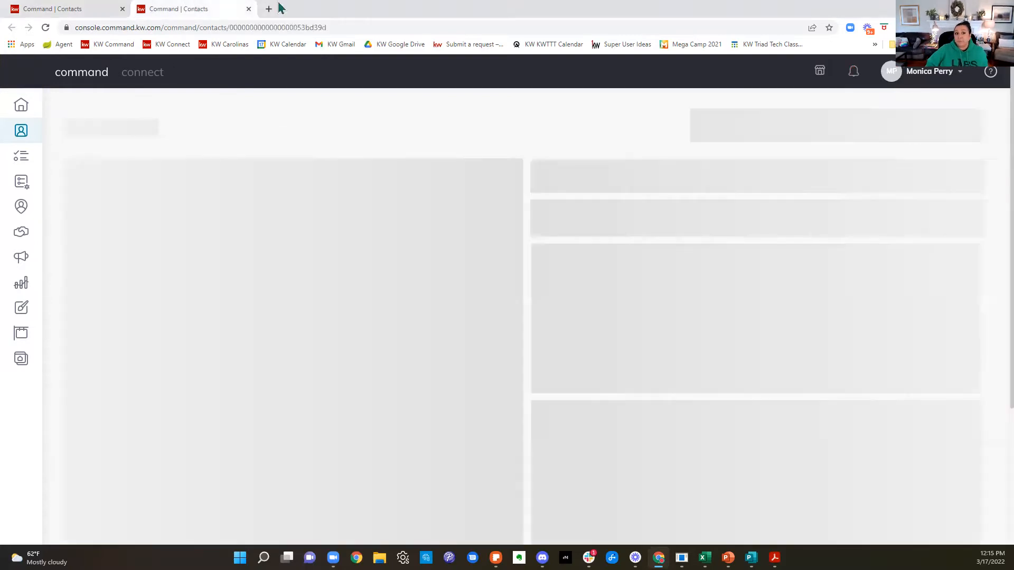